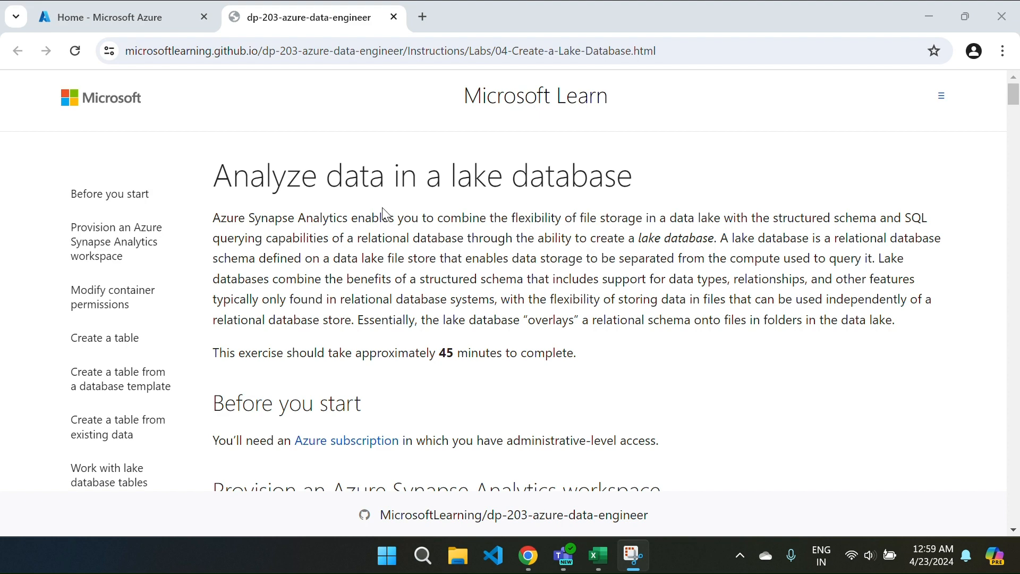
Step: Copy the two repo-cloning commands from lab step 4, then go to the Azure portal home
scroll(382, 207, "down", 15)
scroll(382, 207, "down", 4)
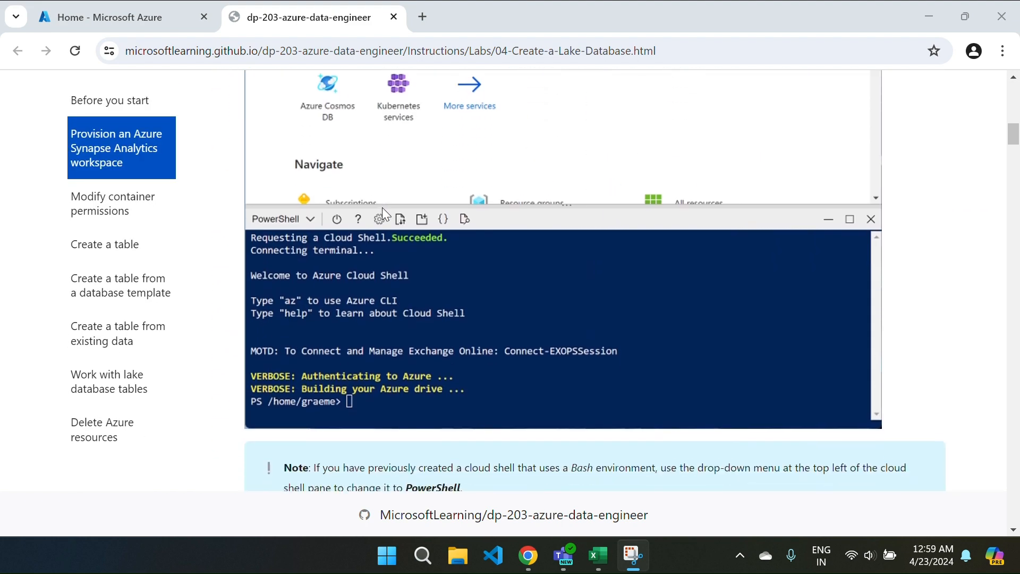
scroll(526, 354, "down", 7)
scroll(526, 355, "down", 1)
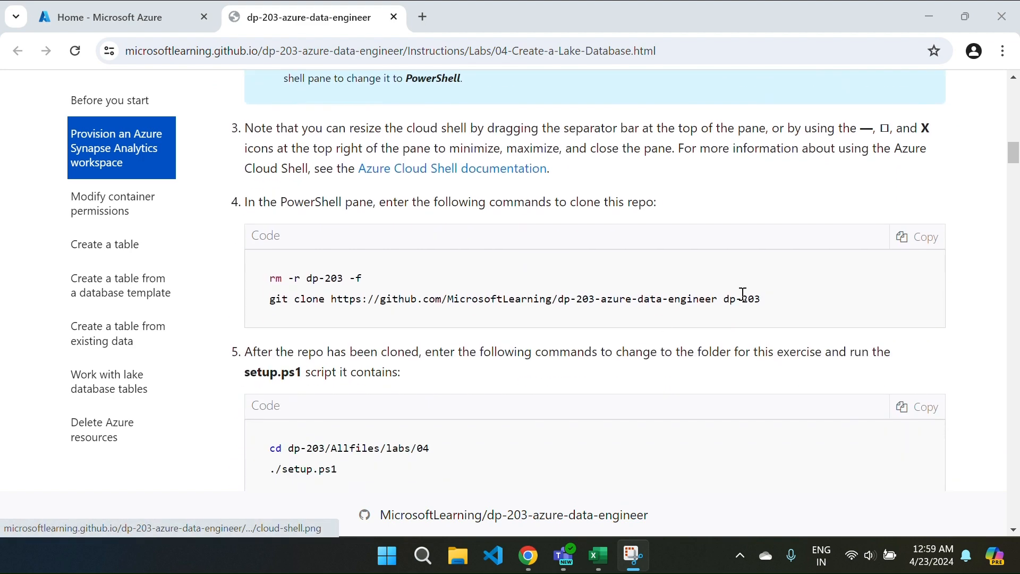
left_click(912, 238)
scroll(596, 243, "up", 10)
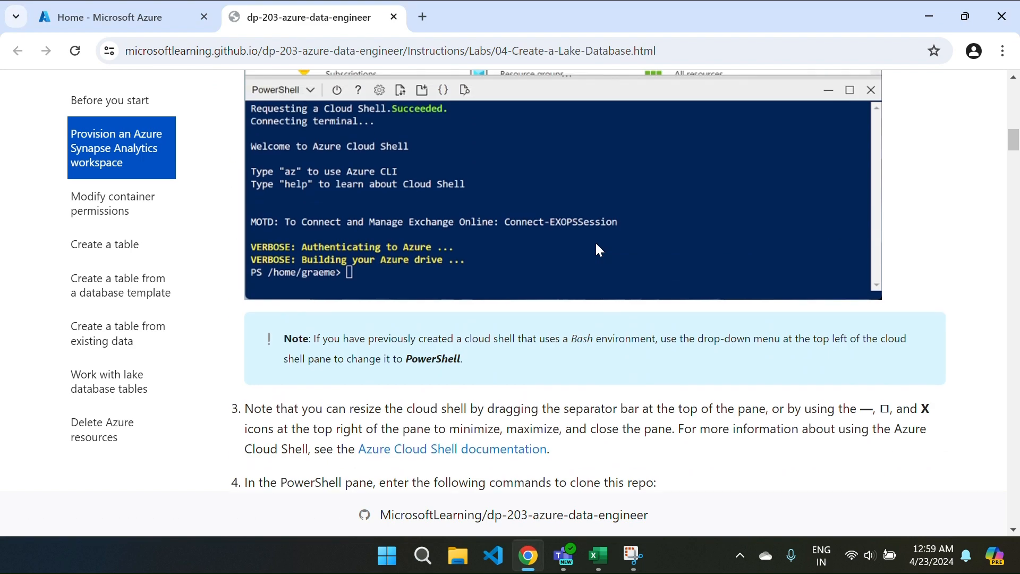
left_click(163, 29)
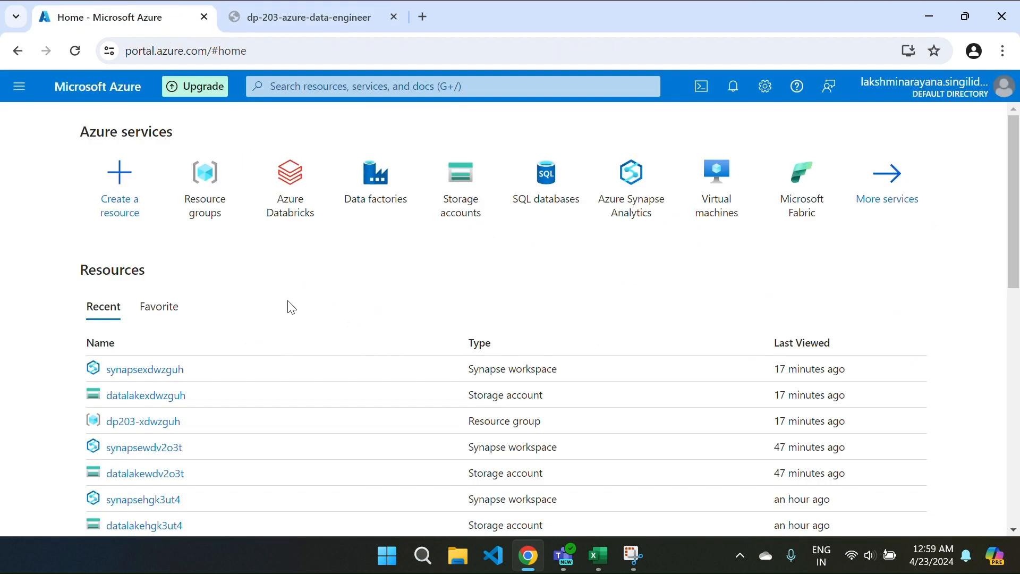
Step: Show the Resource groups list with its eight groups, such as dp203-n5cx9wi
left_click(215, 187)
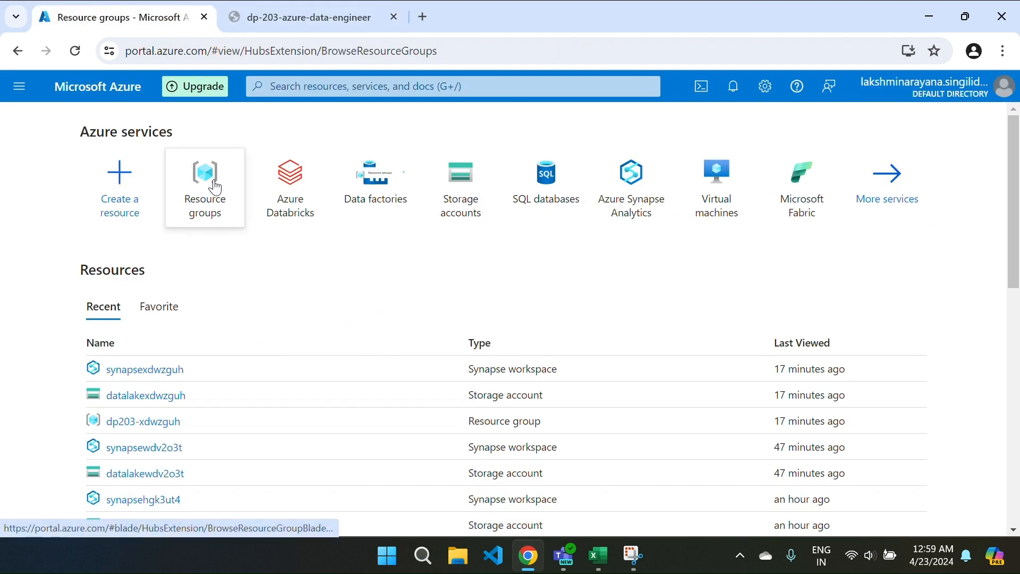
scroll(293, 395, "down", 1)
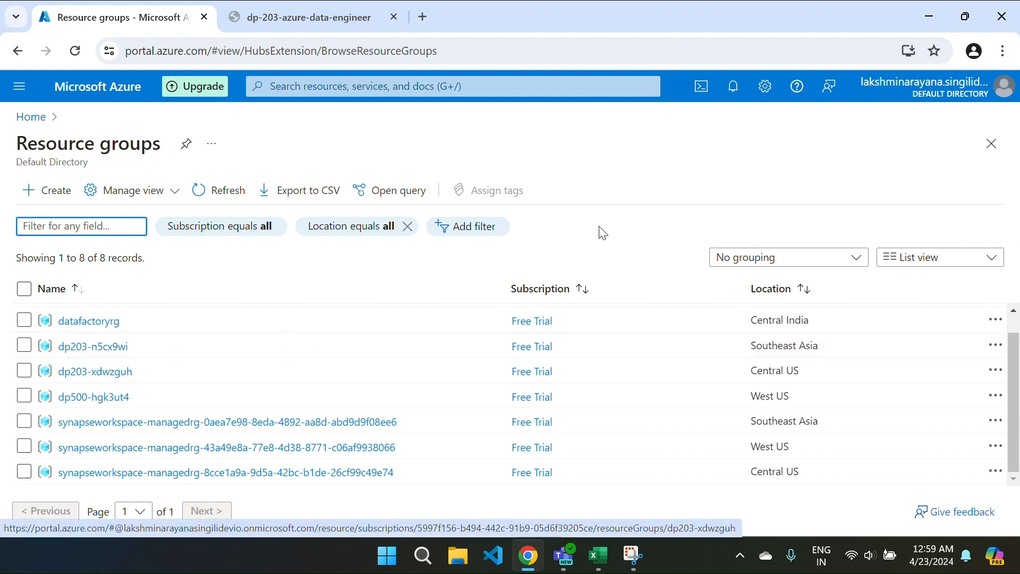
left_click(700, 89)
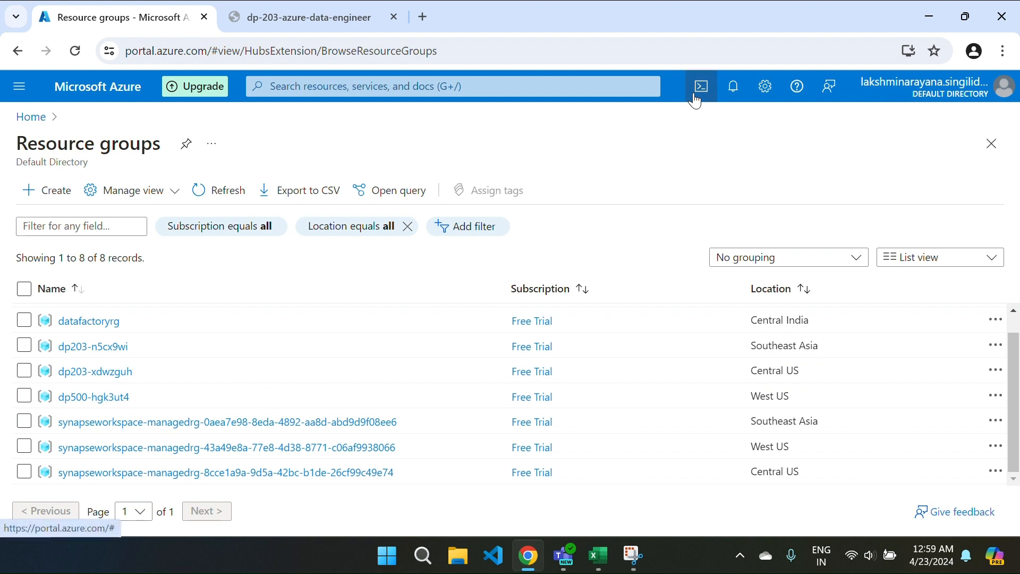
left_click(1008, 319)
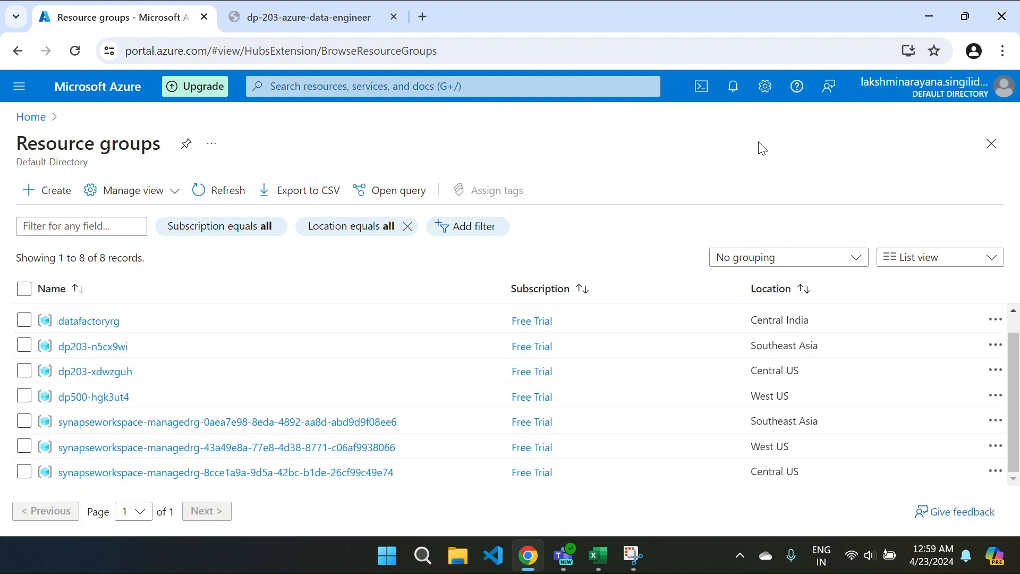
Step: In a PowerShell Cloud Shell, paste and run the commands that remove and re-clone the dp-203 repo
left_click(700, 89)
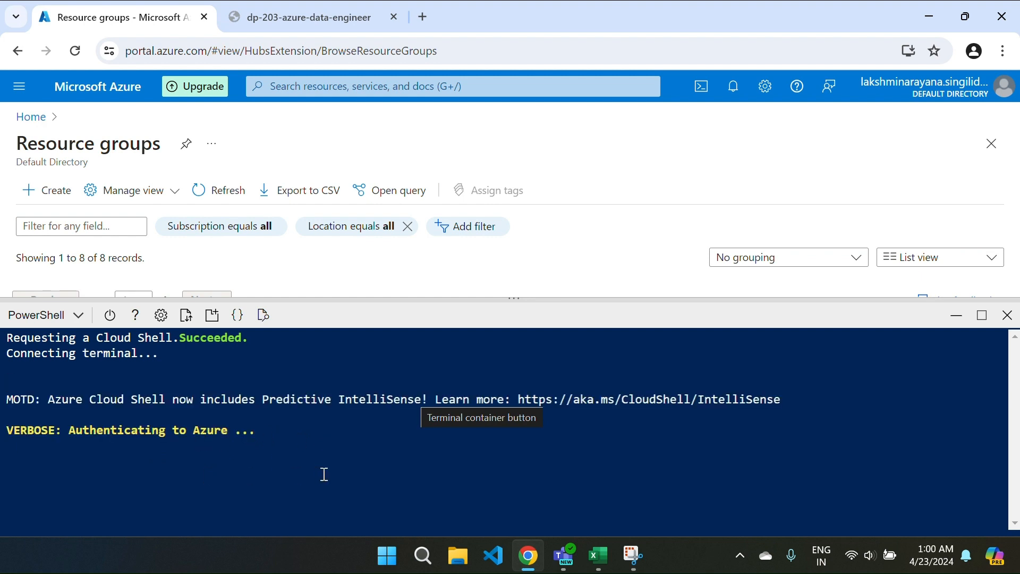
right_click(201, 492)
left_click(229, 316)
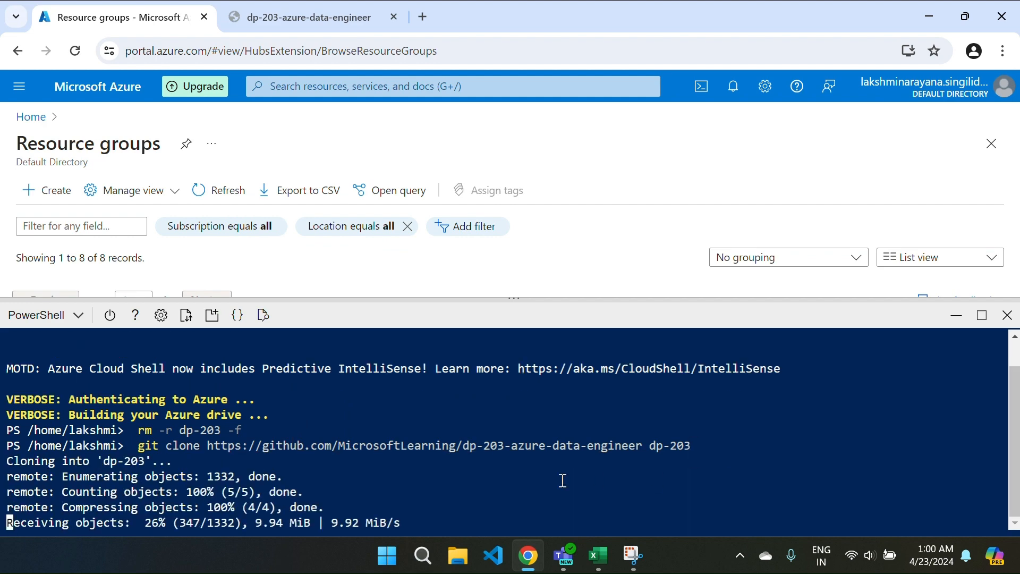
Step: Copy the labs/04 cd and ./setup.ps1 commands from the lab and run them in Cloud Shell
left_click(280, 6)
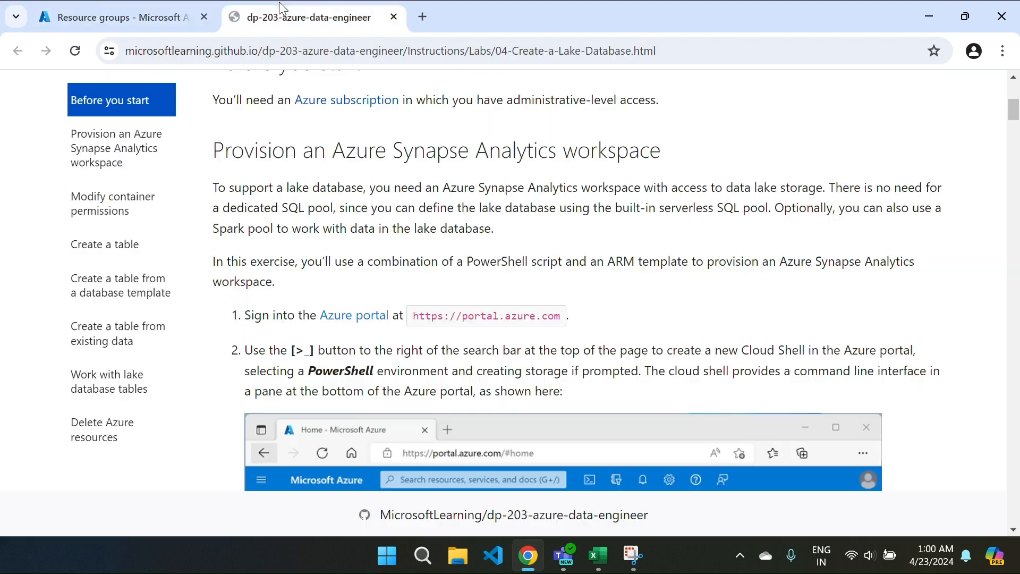
scroll(679, 337, "down", 15)
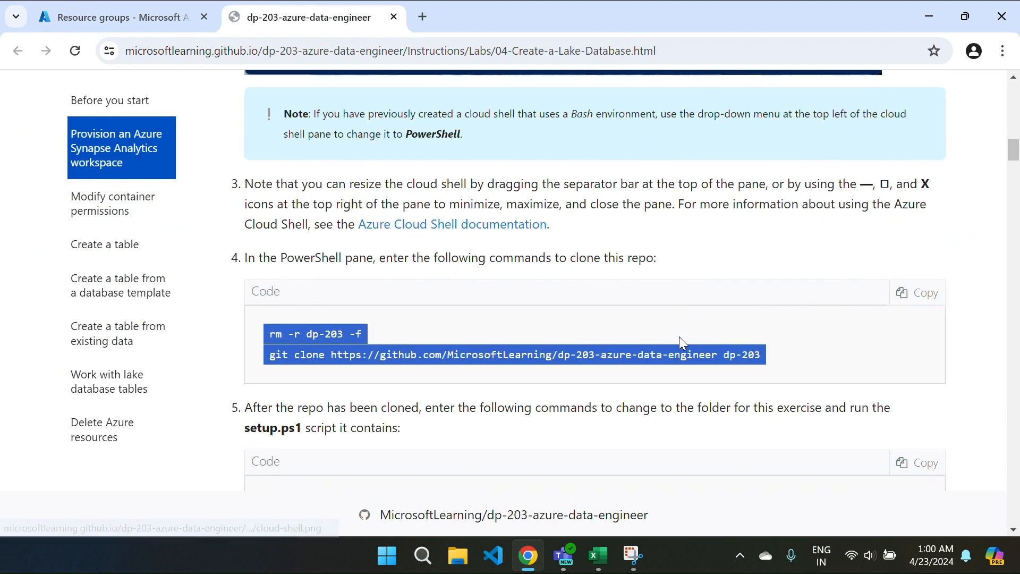
left_click(905, 355)
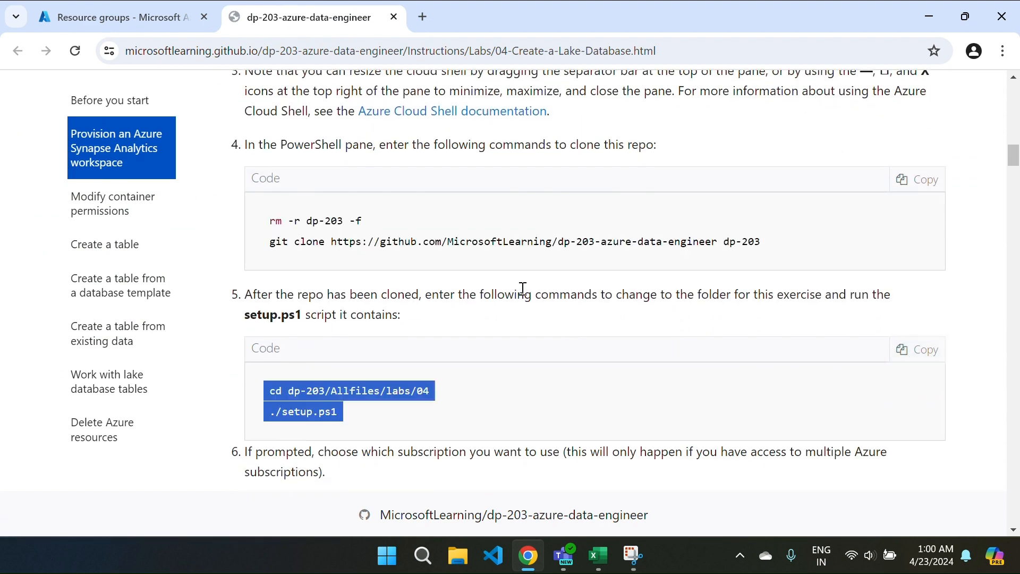
left_click(151, 8)
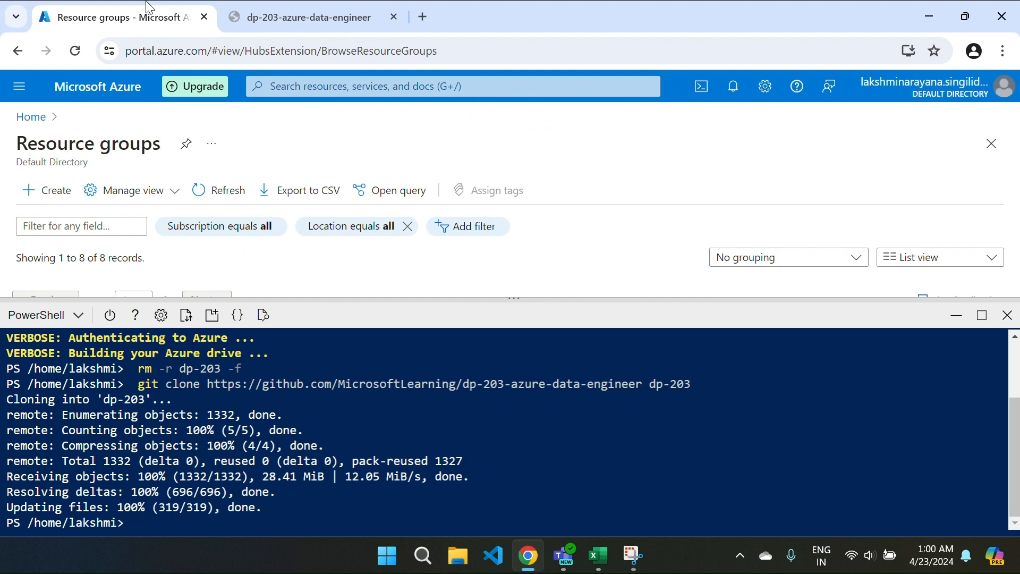
right_click(144, 520)
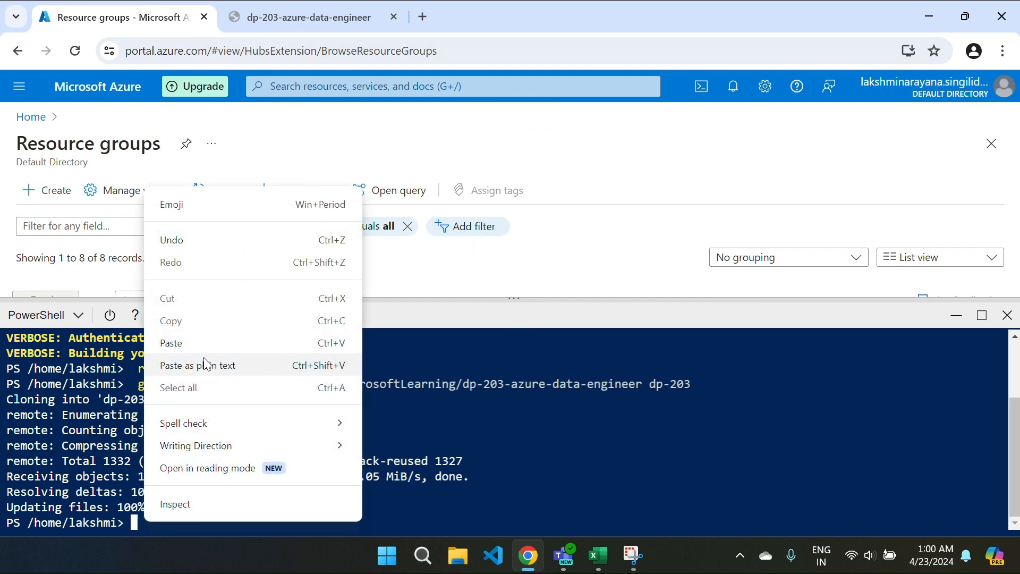
left_click(179, 344)
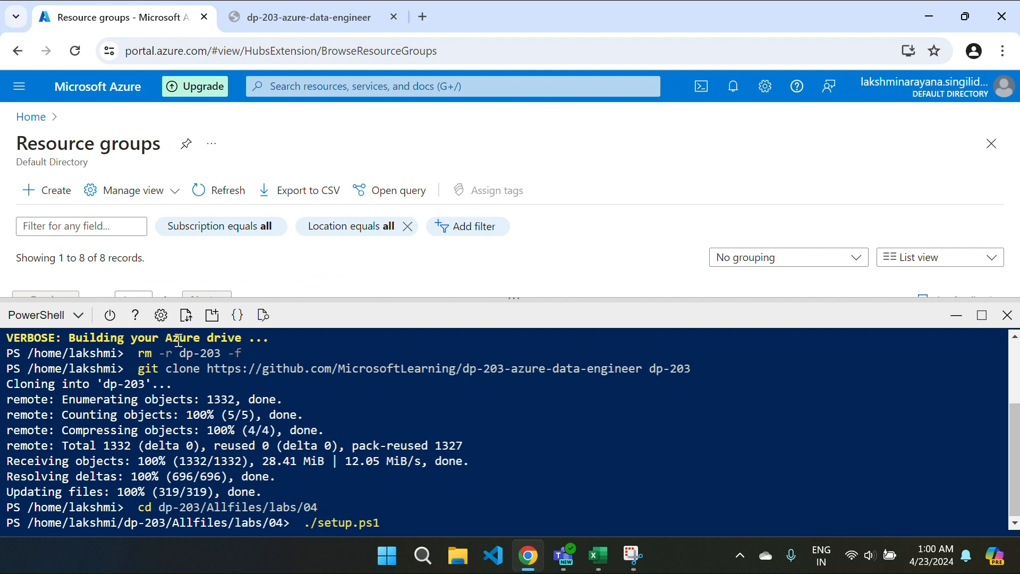
key("Return")
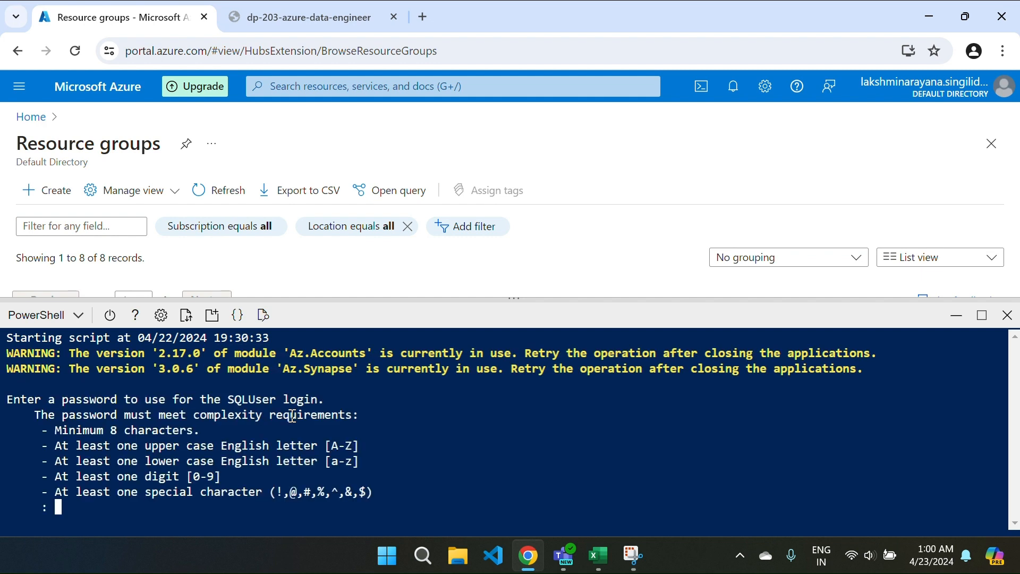
Step: Enter a SQLUser password that the setup script accepts
key("Caps_Lock")
key("Caps_Lock")
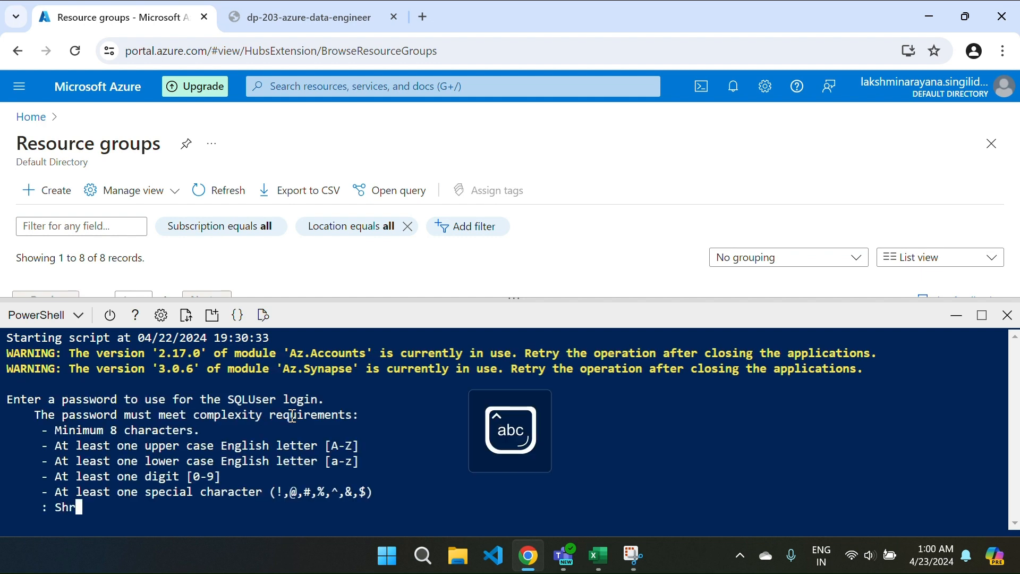
key("Return")
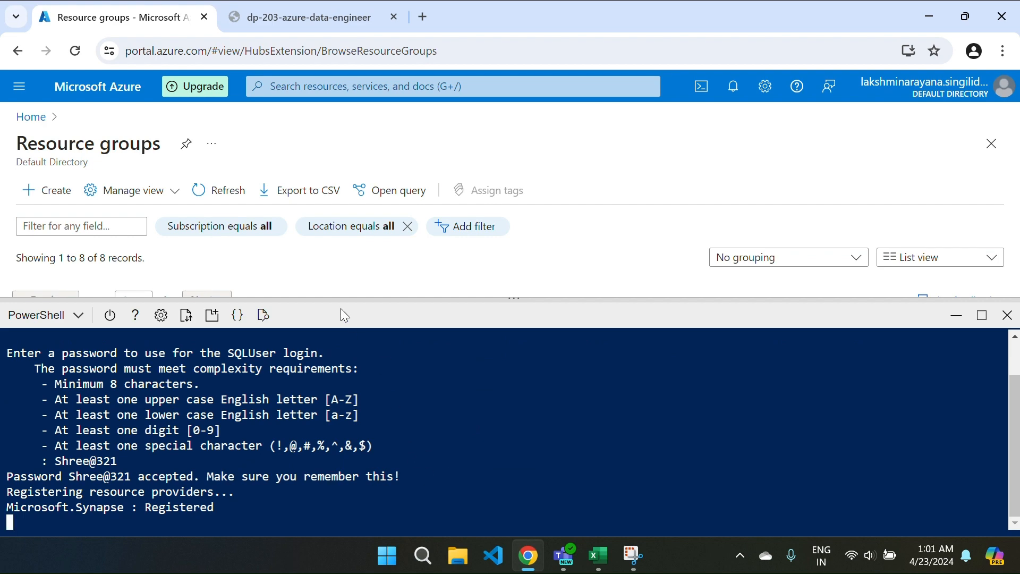
left_click(282, 17)
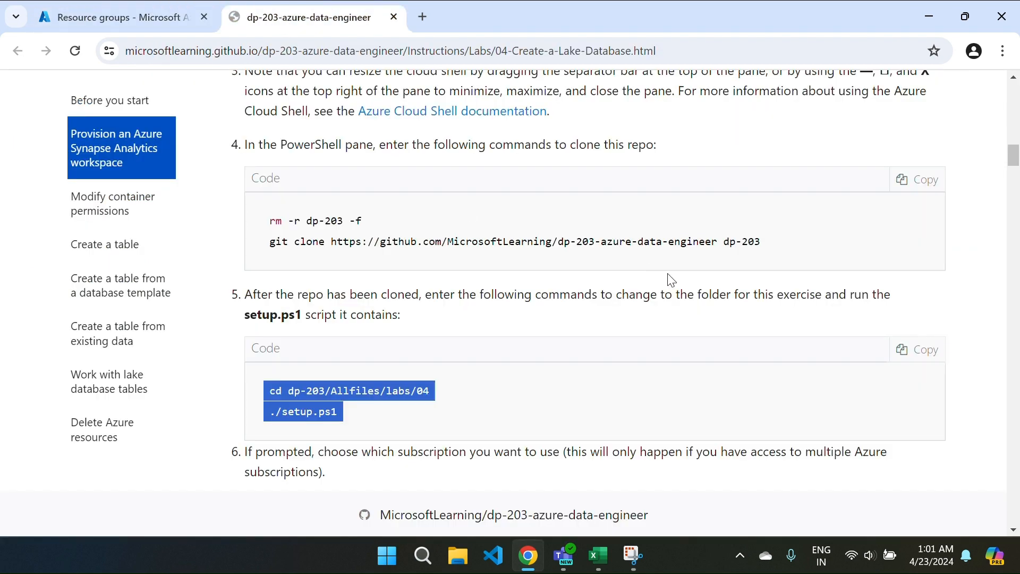
Step: Scroll the 'Analyze data in a lake database' lab page back to the top
scroll(542, 353, "down", 4)
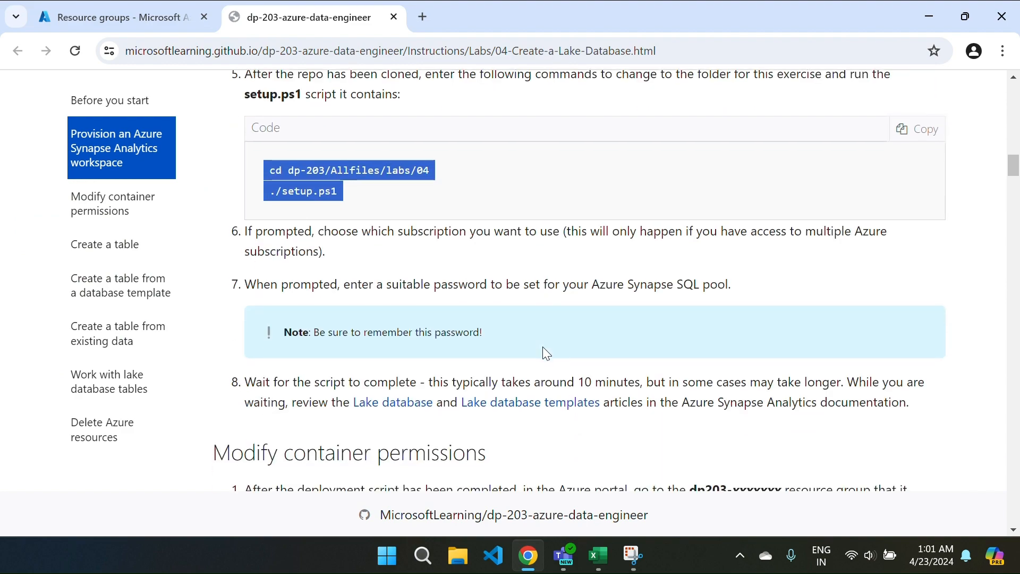
scroll(544, 351, "up", 3)
scroll(546, 353, "up", 20)
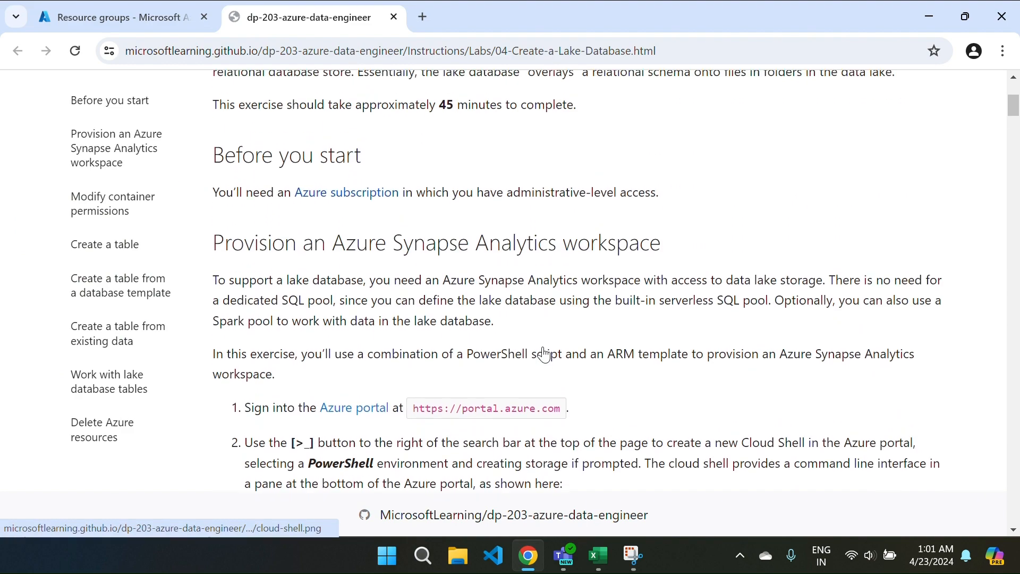
scroll(544, 348, "up", 4)
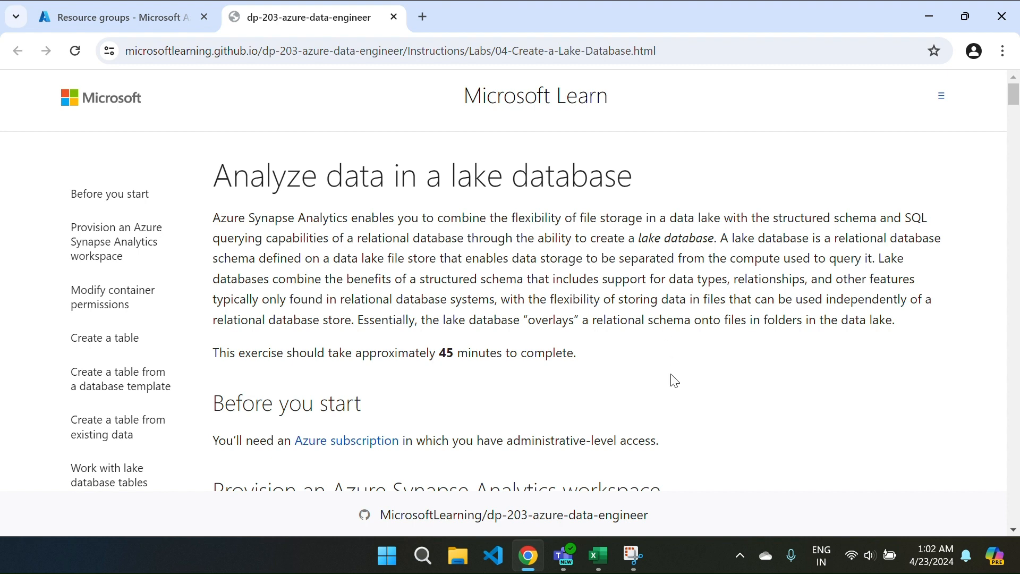
Step: Browse the lab's section links, ending on 'Modify container permissions'
scroll(674, 381, "down", 5)
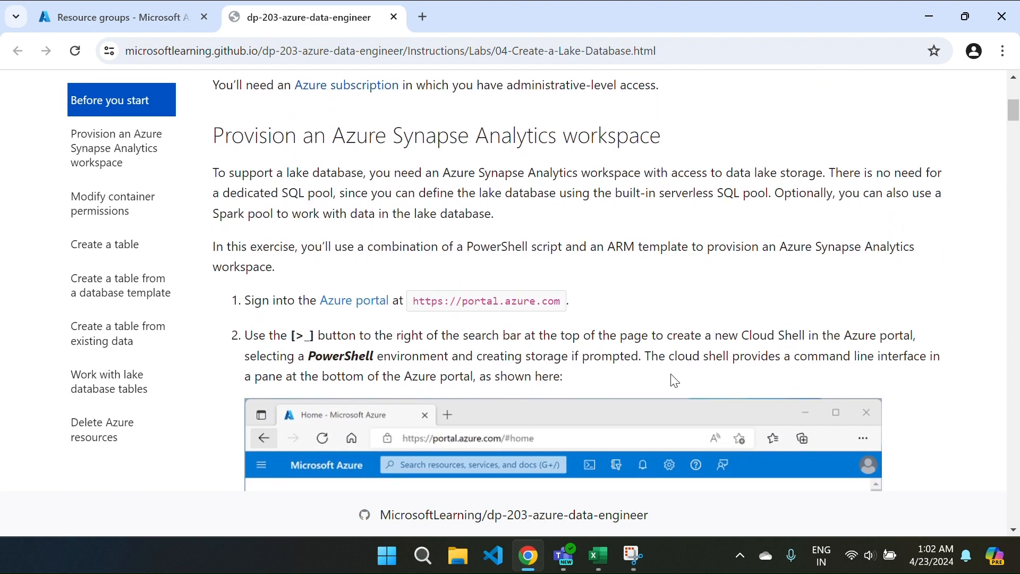
scroll(674, 380, "down", 9)
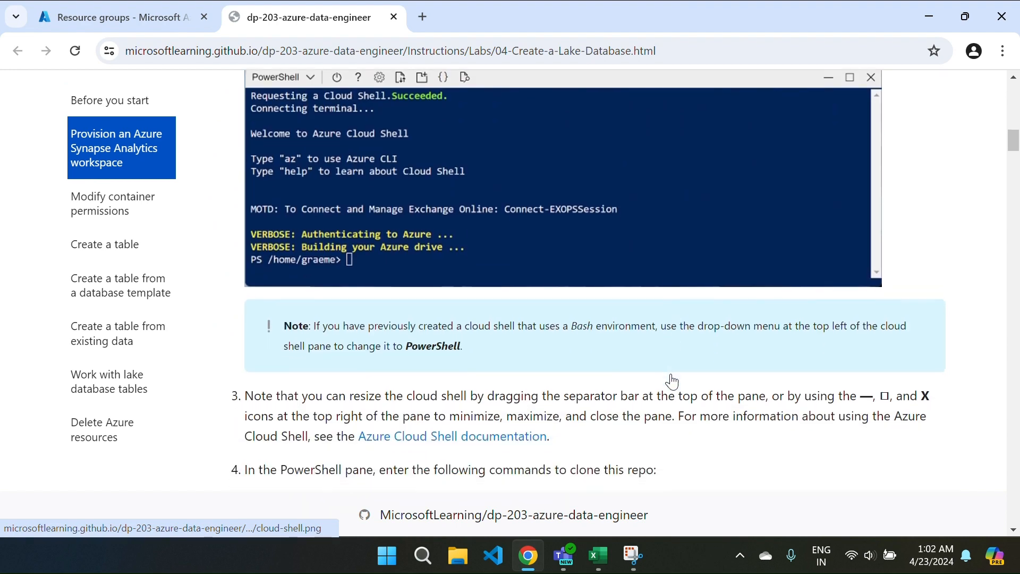
scroll(672, 381, "down", 5)
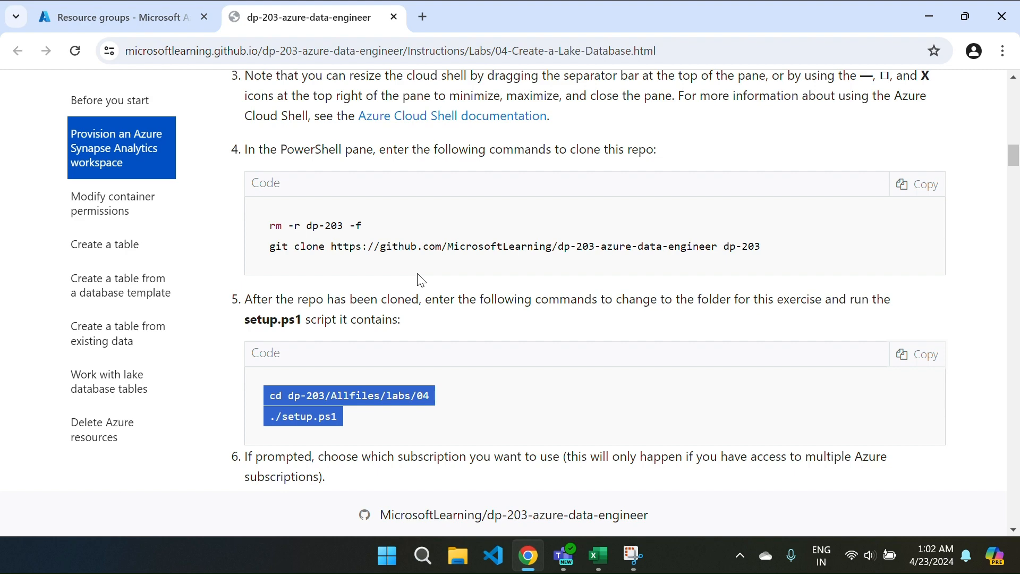
scroll(421, 280, "down", 8)
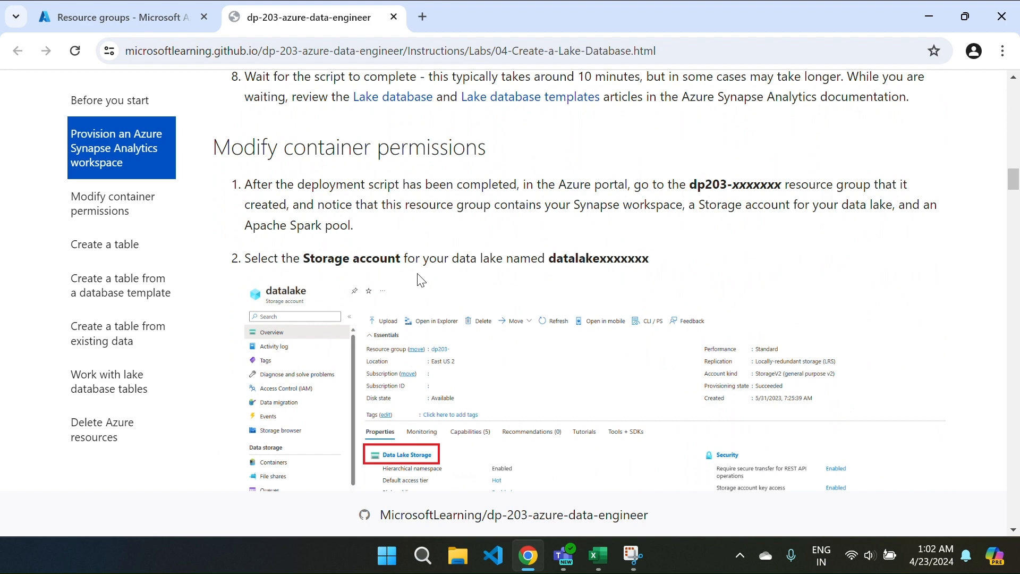
left_click(119, 214)
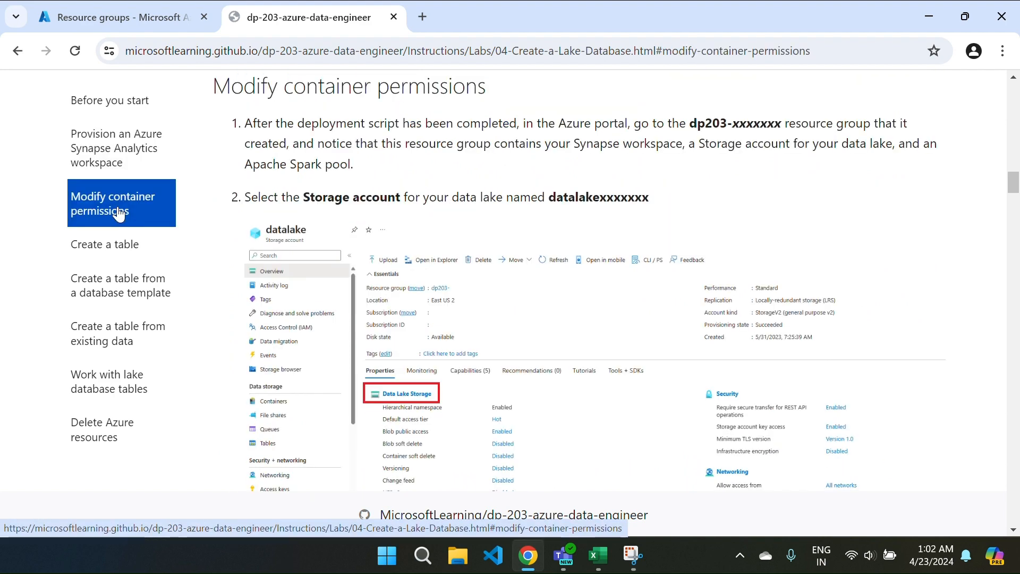
left_click(117, 248)
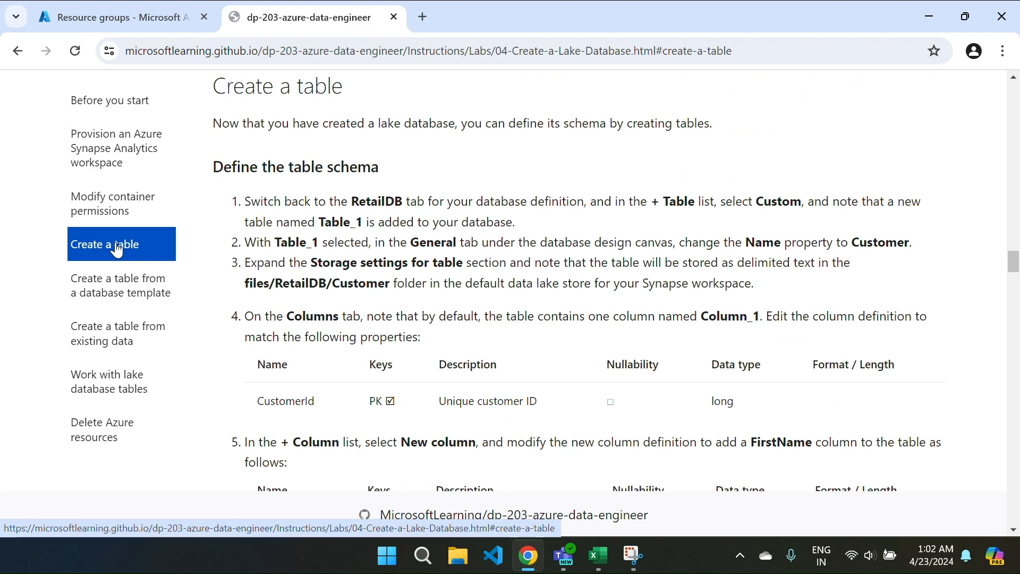
left_click(132, 293)
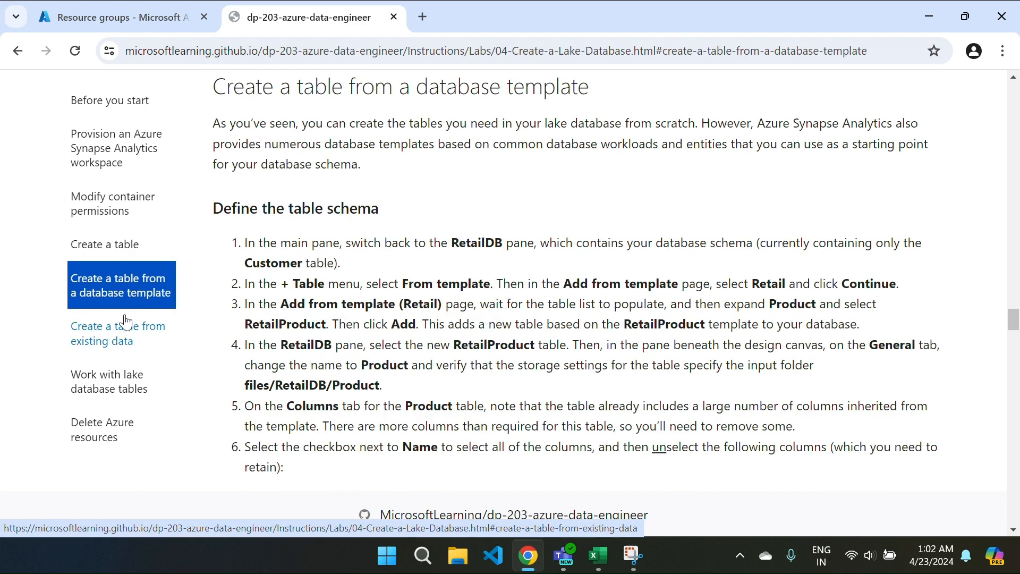
left_click(113, 335)
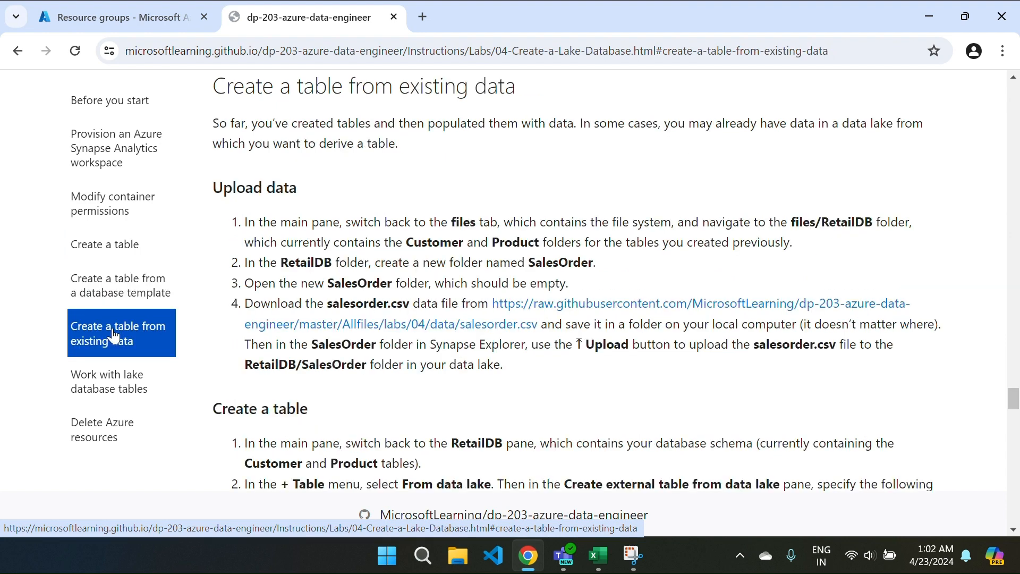
left_click(111, 393)
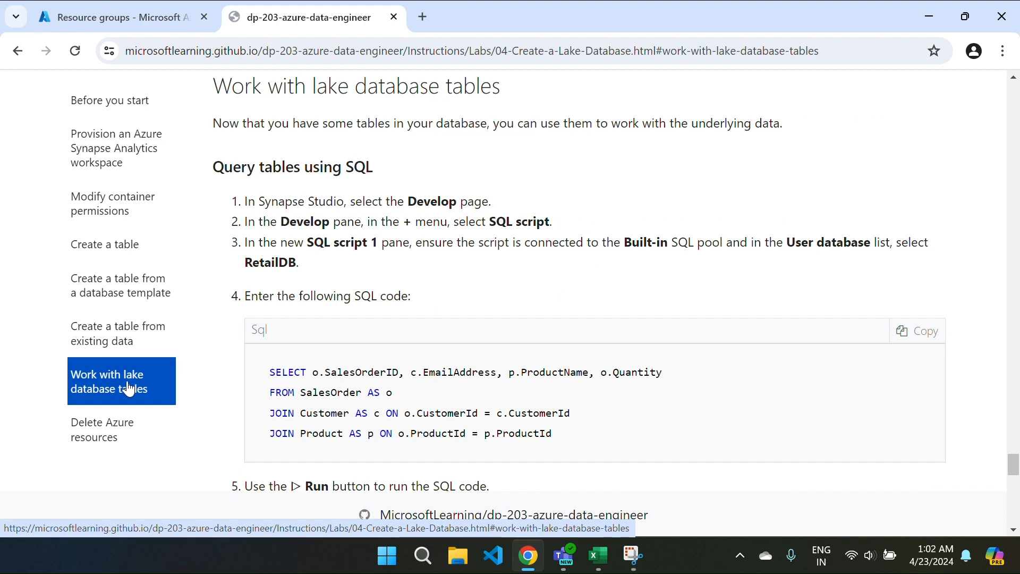
left_click(101, 438)
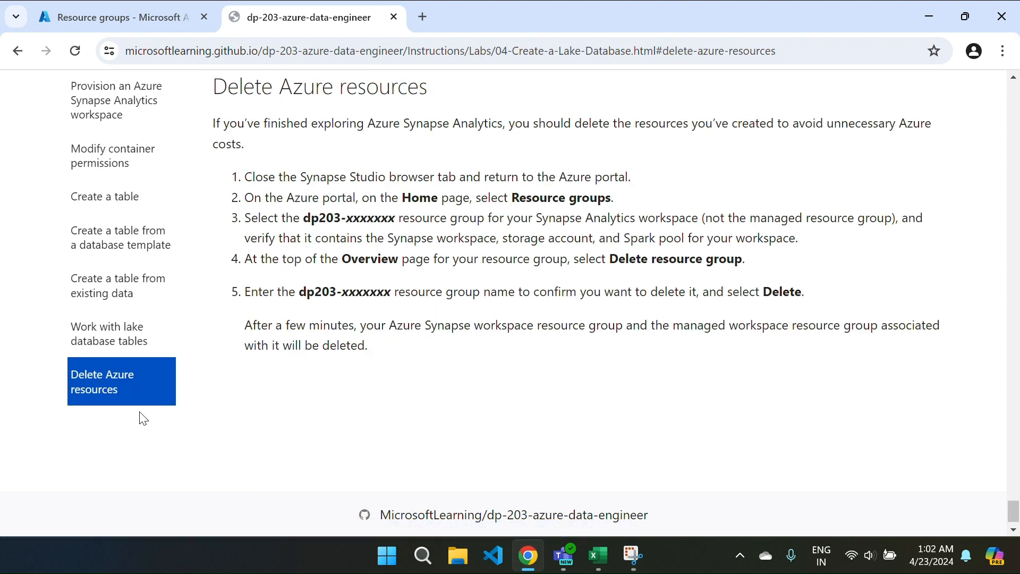
left_click(108, 165)
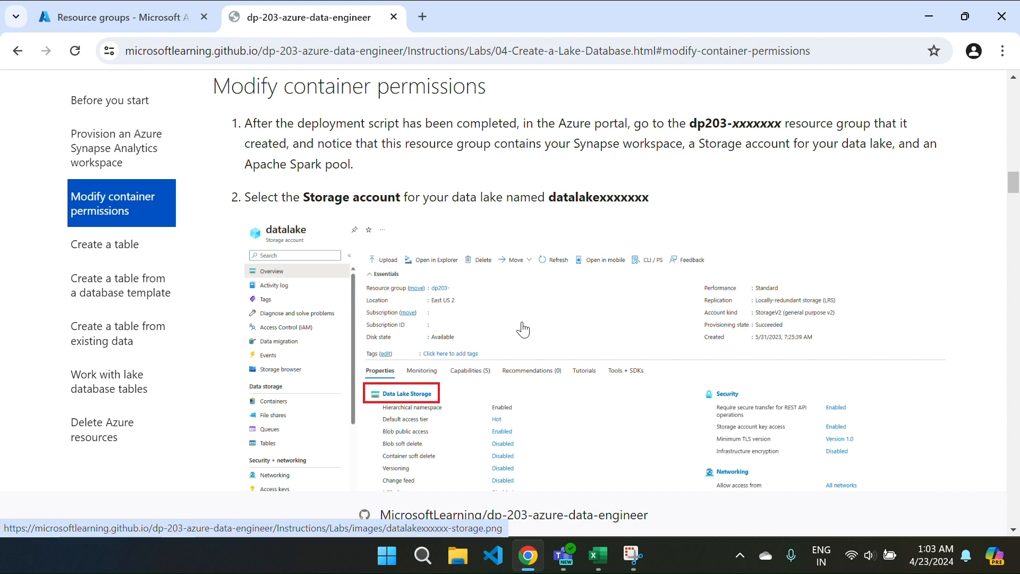
Step: Read through the lake database and Create a table steps, checking deployment progress in the portal
scroll(524, 330, "down", 2)
scroll(568, 305, "down", 5)
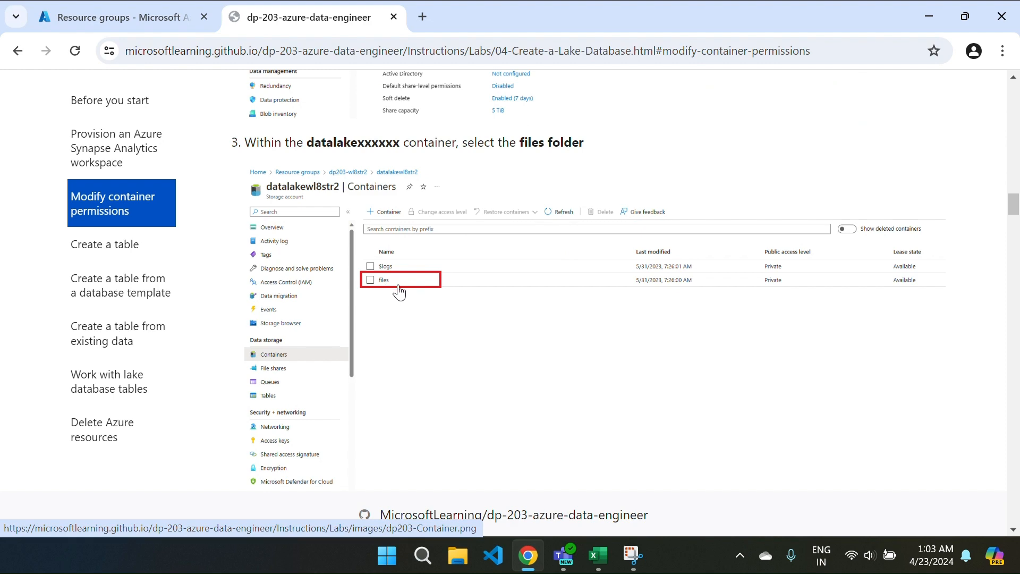
scroll(414, 288, "down", 4)
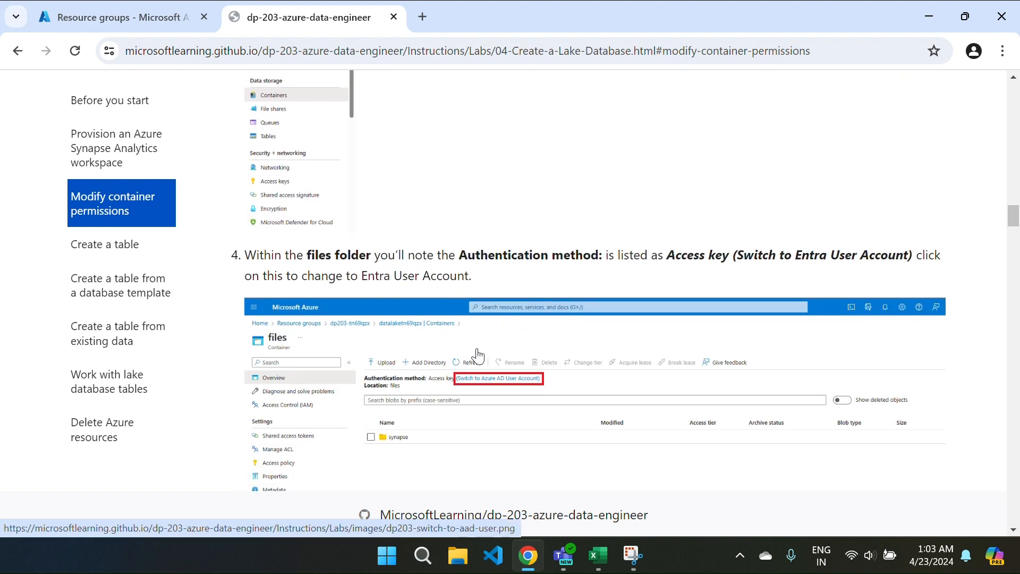
scroll(506, 403, "down", 1)
scroll(506, 404, "down", 3)
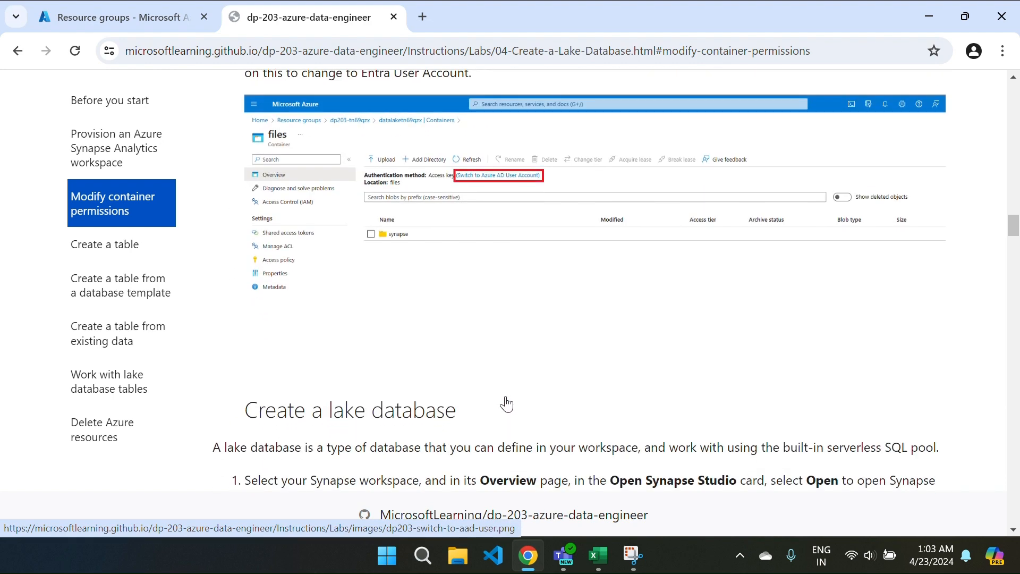
scroll(481, 232, "up", 1)
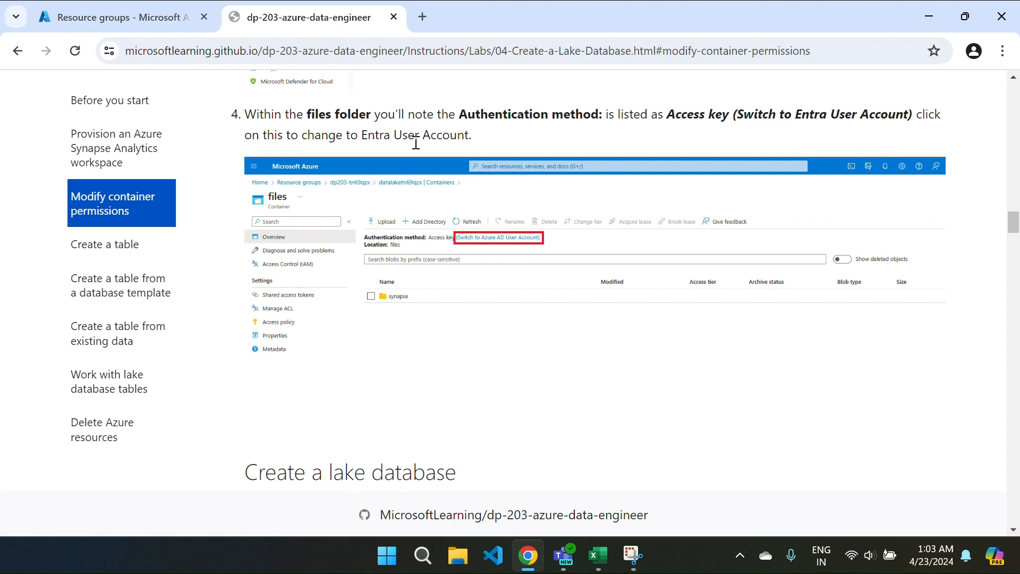
scroll(540, 341, "down", 4)
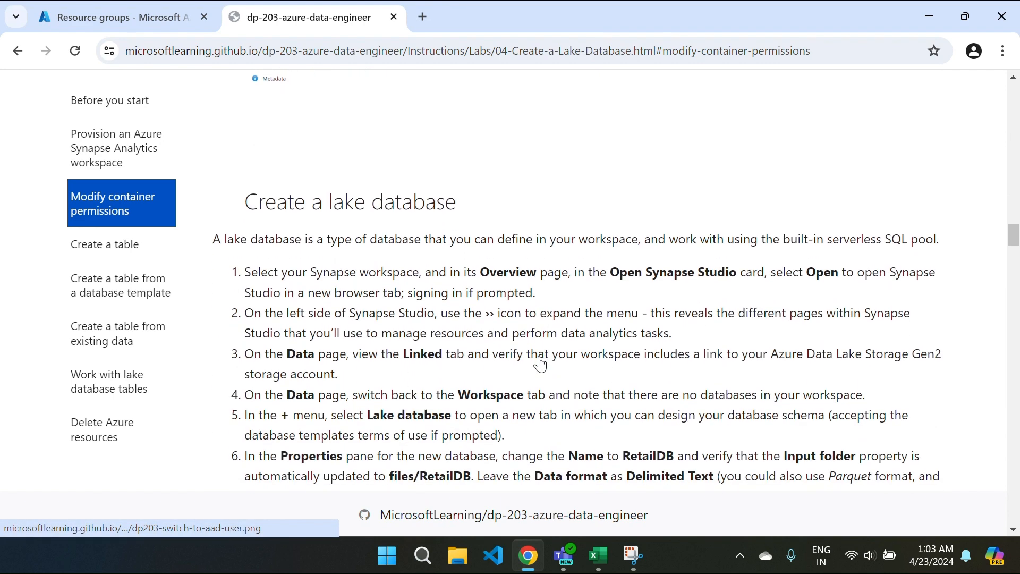
scroll(540, 340, "up", 6)
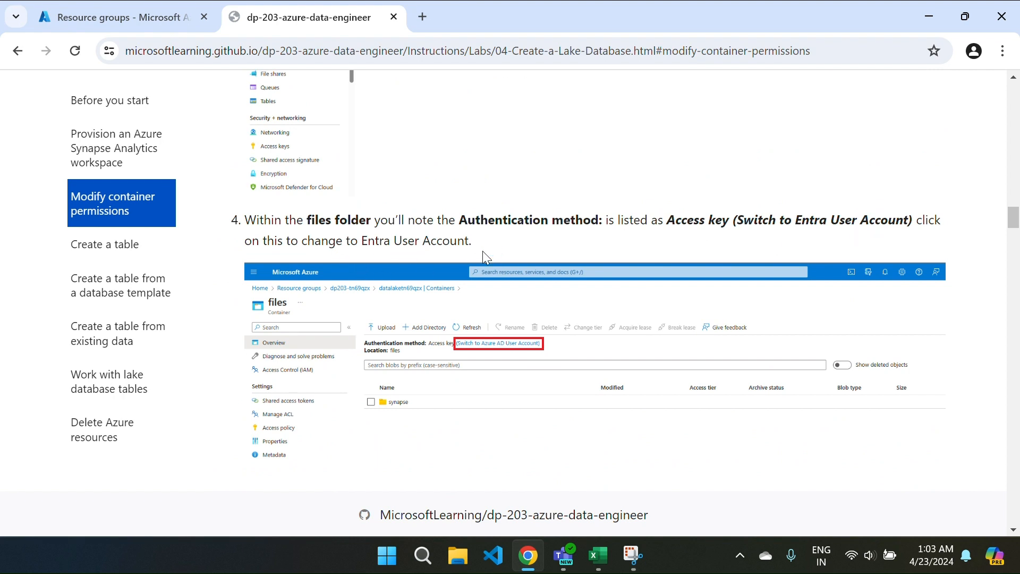
scroll(582, 415, "down", 7)
scroll(585, 412, "down", 2)
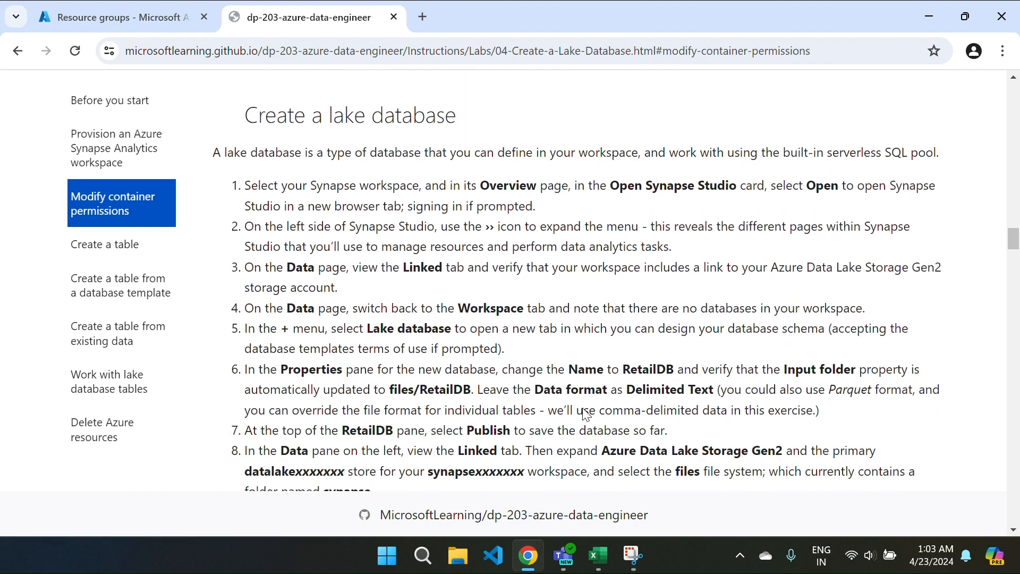
scroll(583, 408, "down", 1)
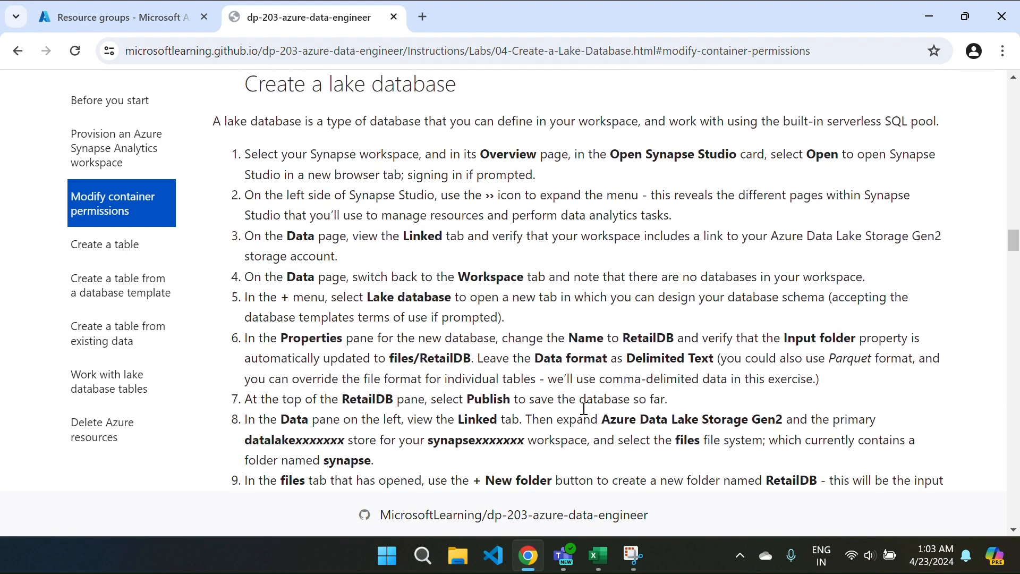
scroll(583, 408, "up", 1)
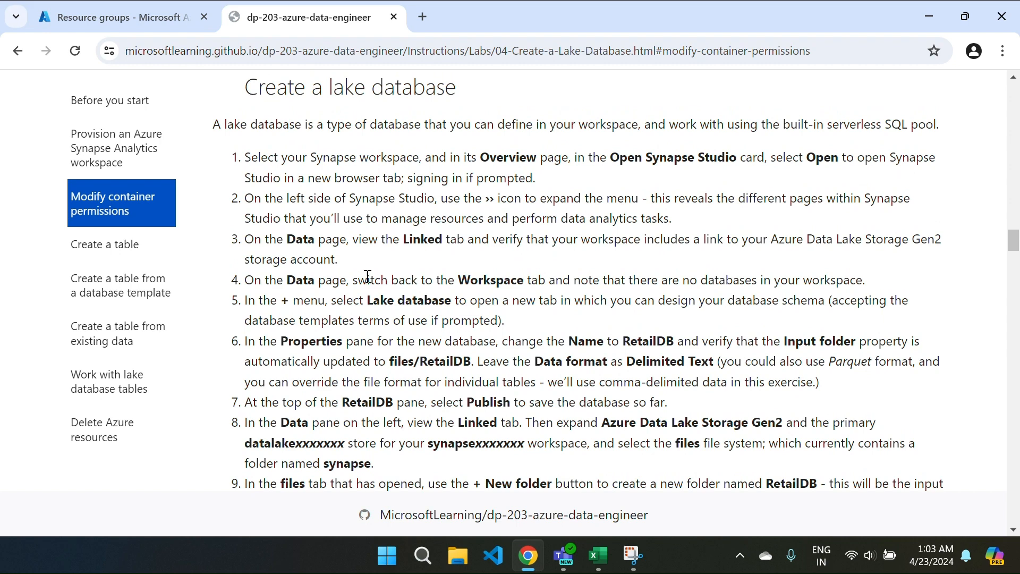
left_click(124, 27)
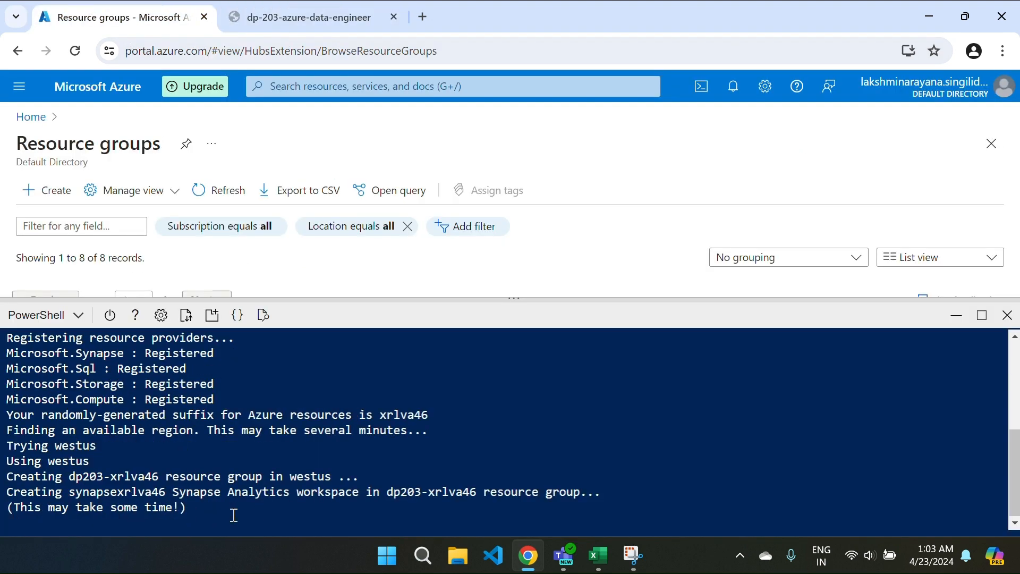
left_click(306, 15)
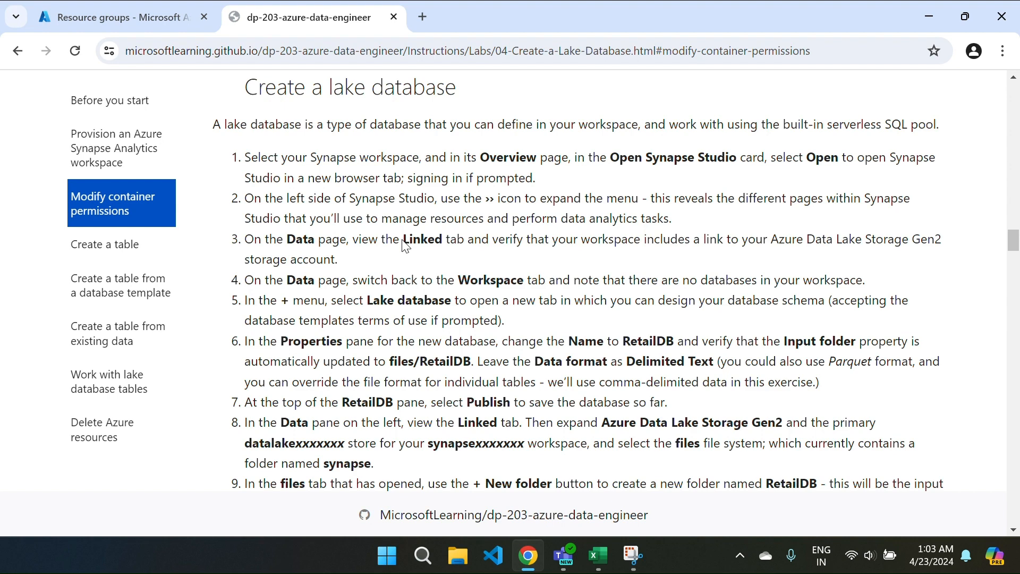
Step: Scroll past the Customer table column definitions to 'Load data into the table's storage path'
scroll(404, 245, "down", 2)
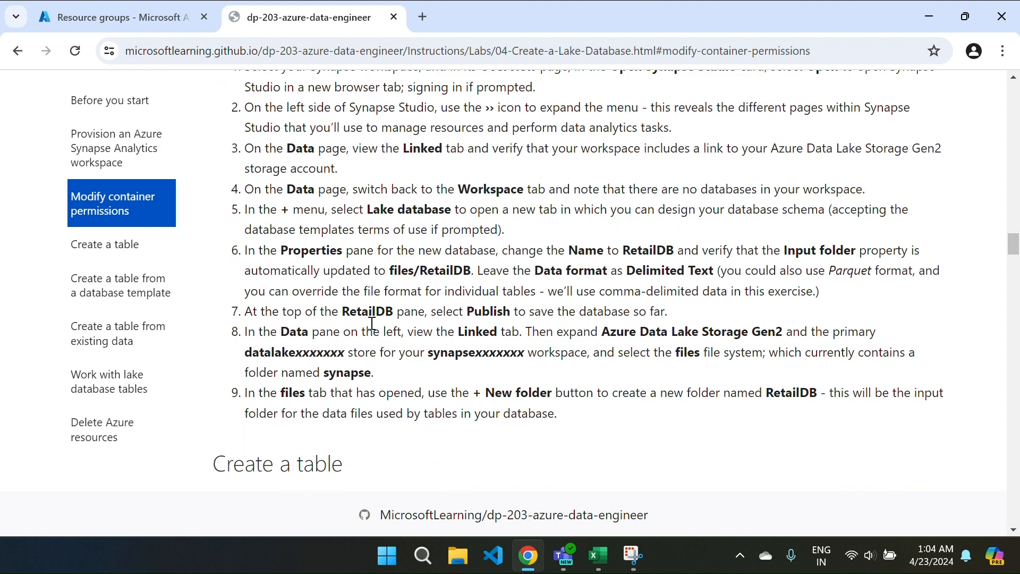
scroll(513, 321, "down", 5)
scroll(515, 328, "down", 2)
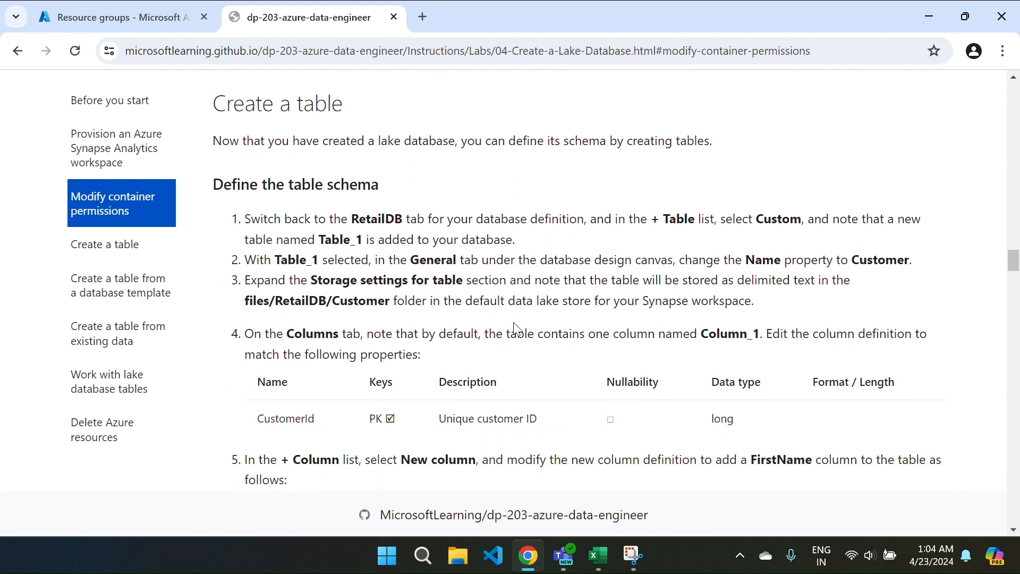
scroll(514, 328, "down", 1)
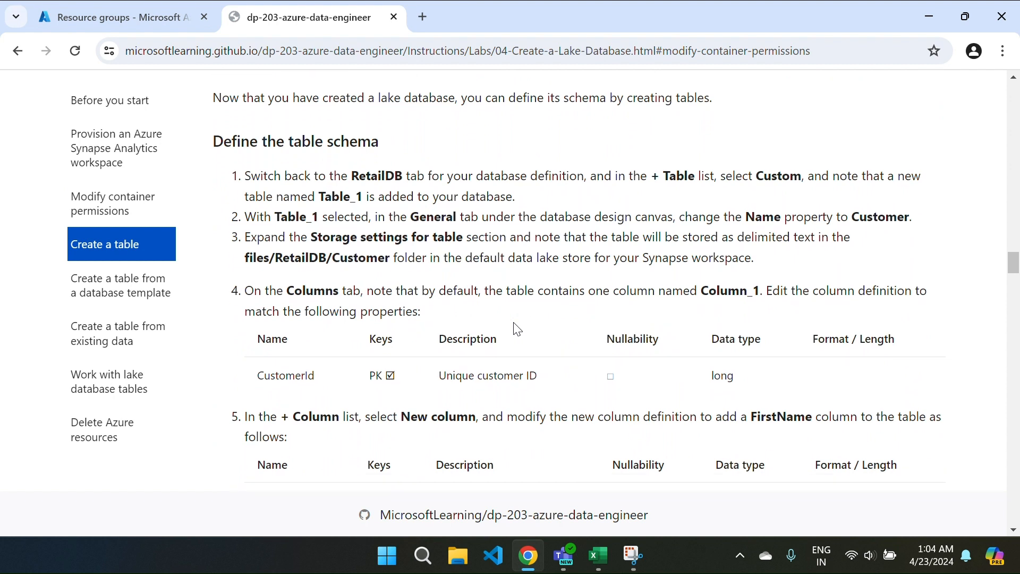
scroll(517, 330, "up", 1)
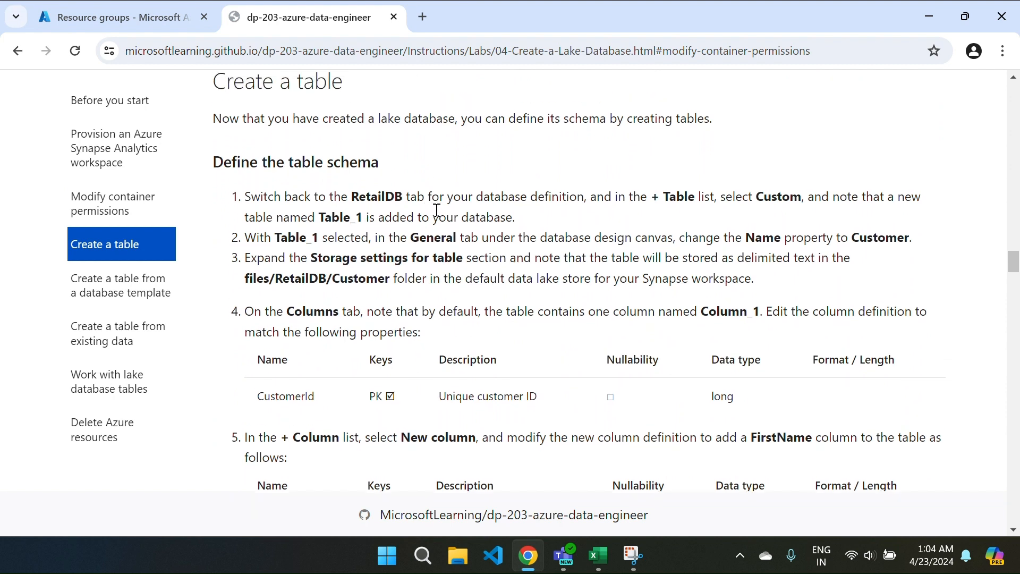
scroll(437, 210, "up", 5)
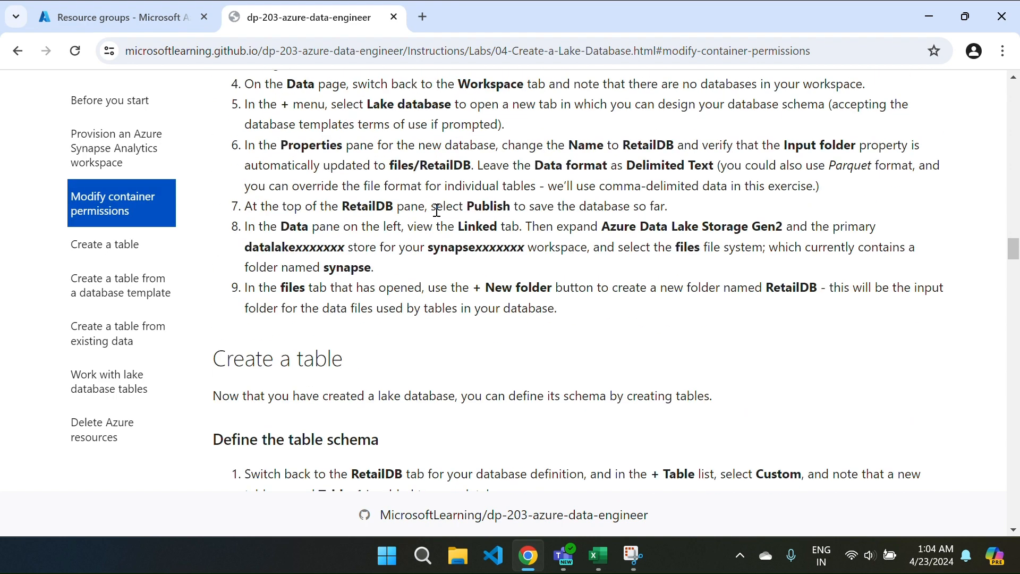
scroll(439, 316, "down", 2)
scroll(439, 316, "down", 2)
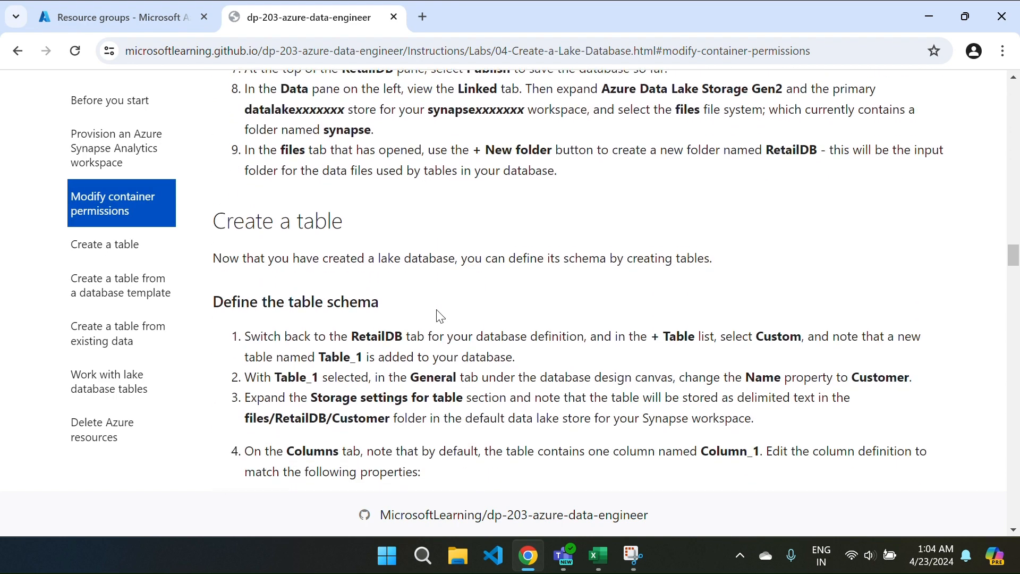
scroll(437, 316, "up", 1)
scroll(478, 323, "down", 1)
scroll(479, 323, "down", 4)
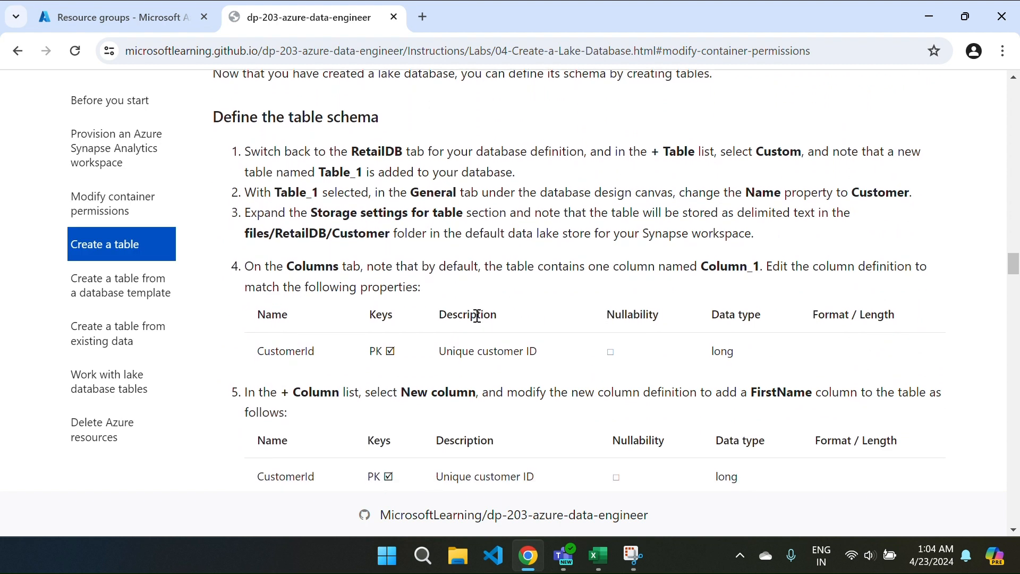
scroll(478, 316, "down", 1)
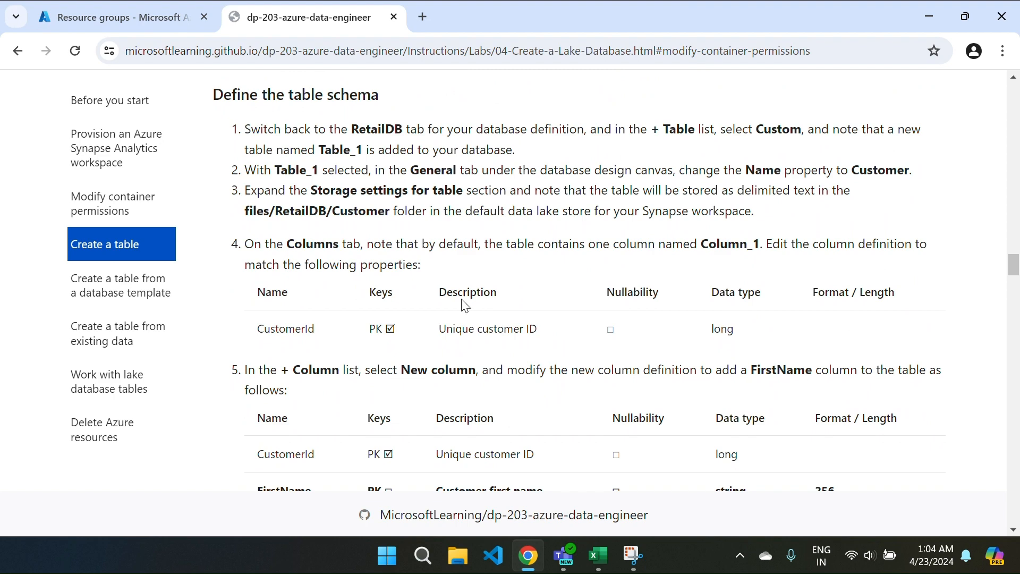
scroll(463, 300, "down", 5)
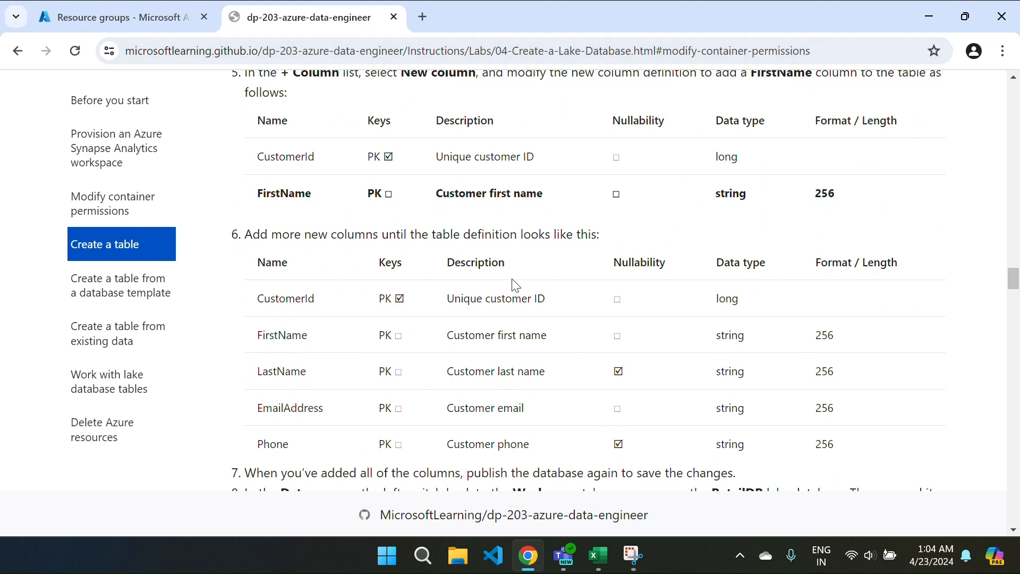
scroll(516, 286, "down", 5)
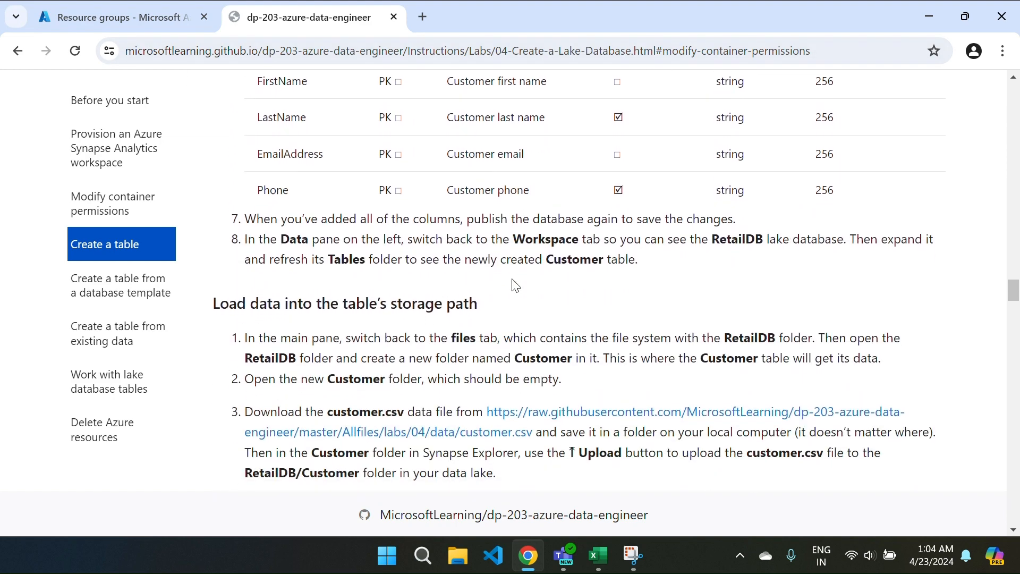
scroll(515, 285, "down", 1)
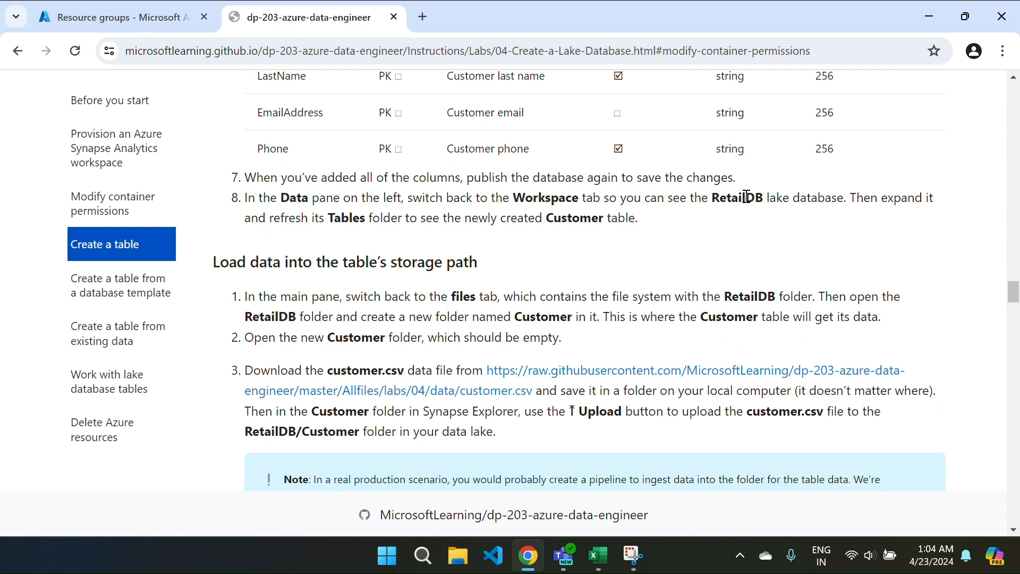
scroll(540, 265, "down", 1)
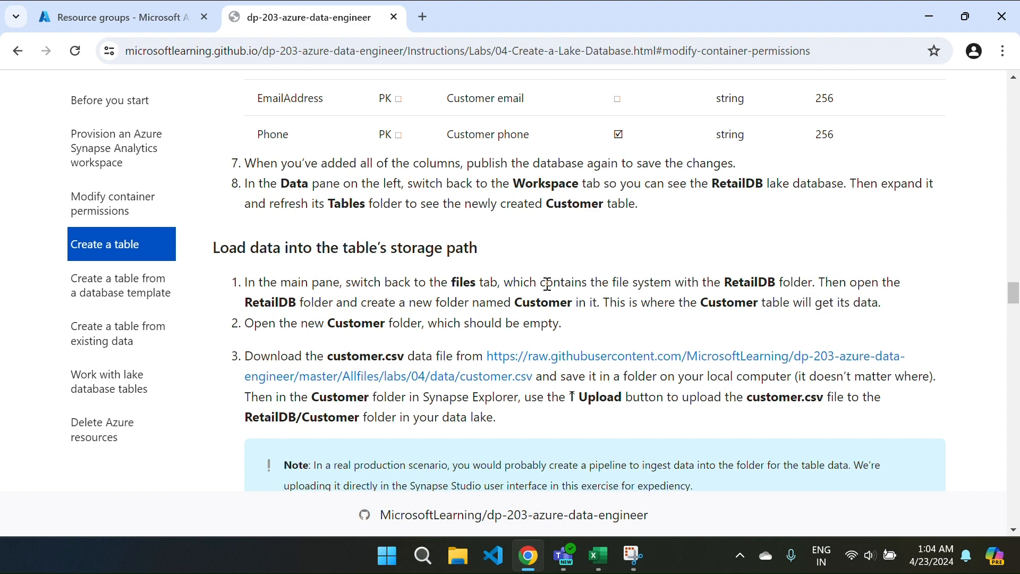
scroll(547, 284, "down", 2)
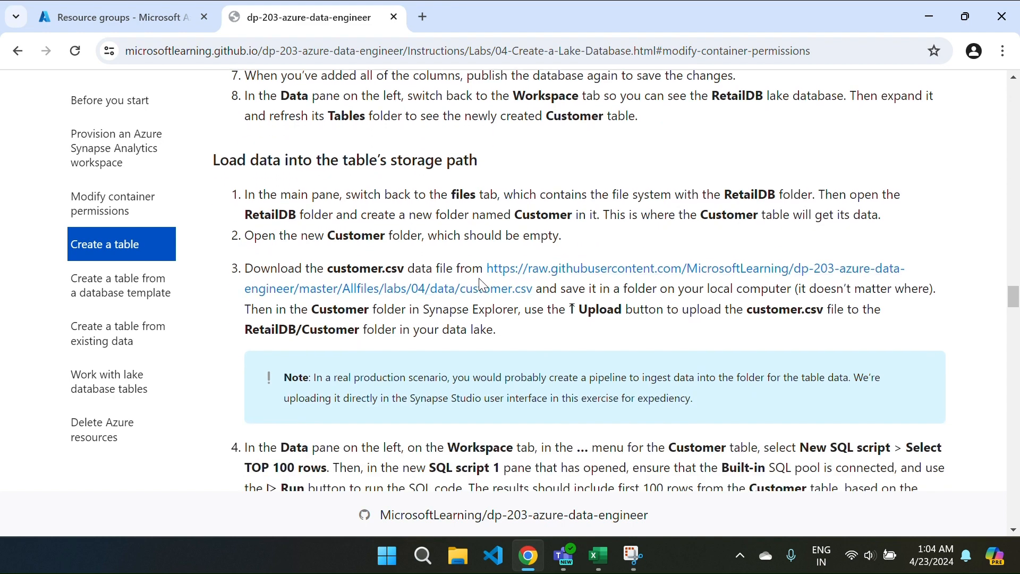
Step: Open customer.csv and save the raw data to the Desktop as customer
left_click(532, 274)
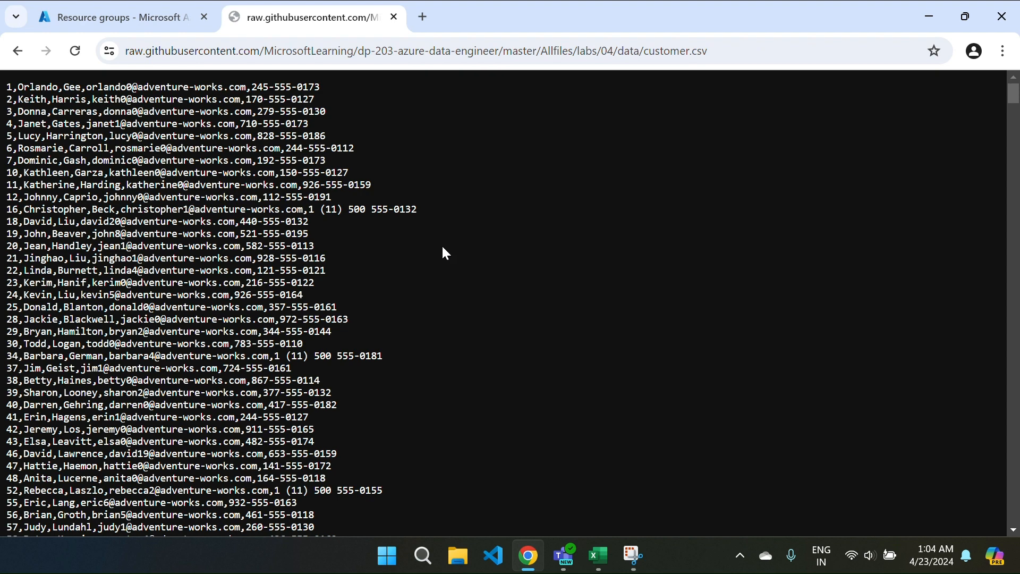
right_click(455, 255)
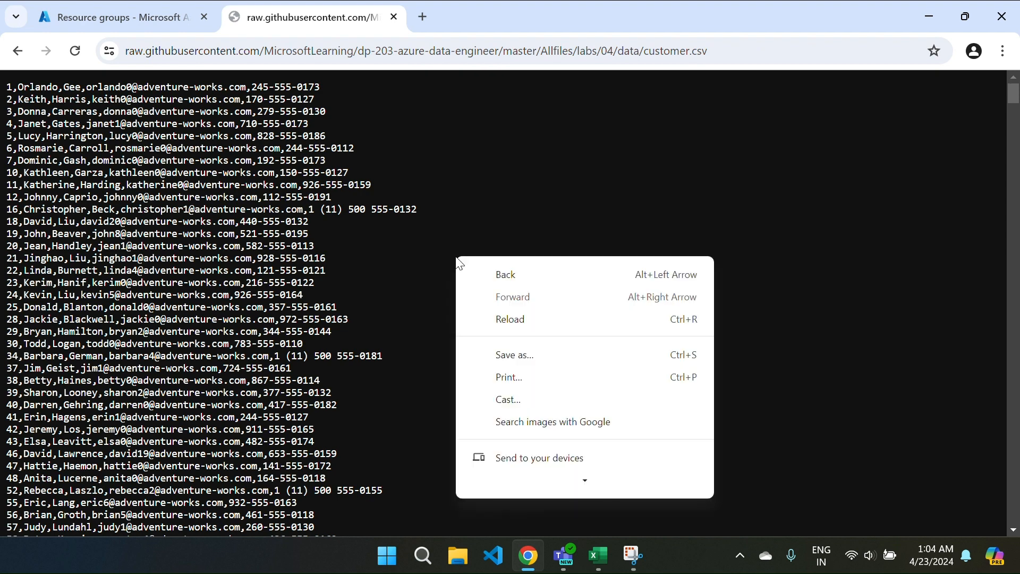
left_click(518, 355)
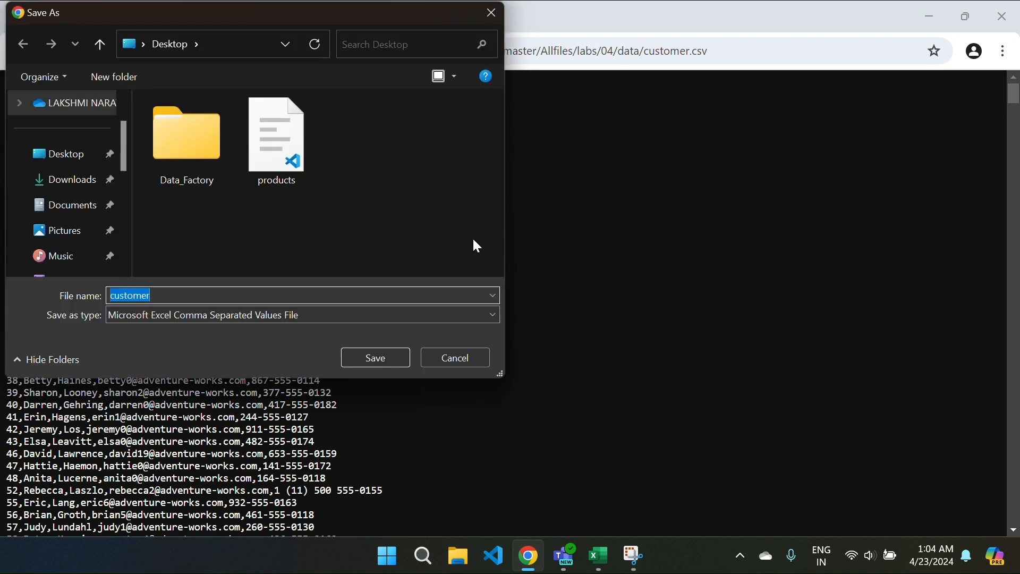
left_click(62, 156)
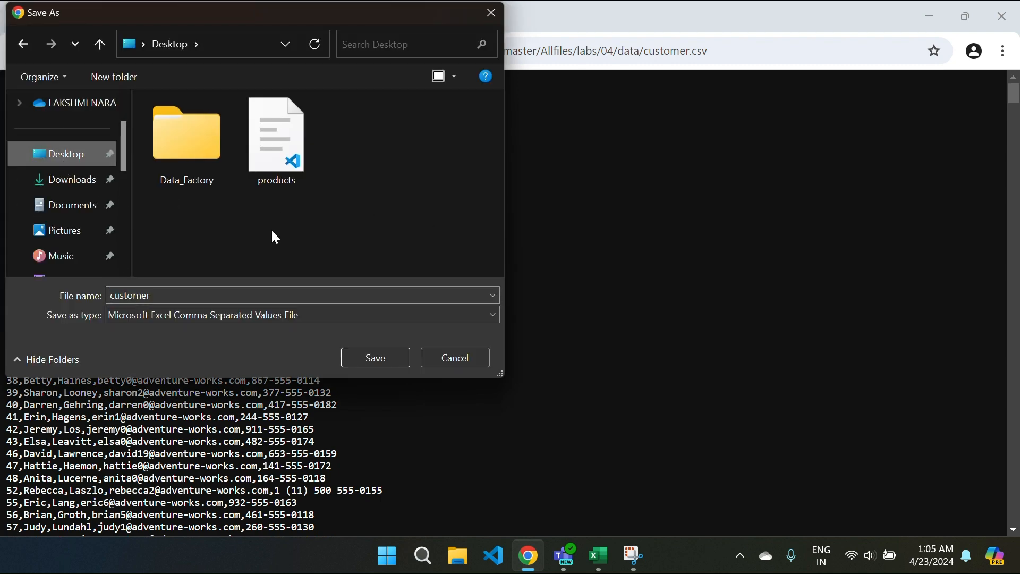
left_click(360, 358)
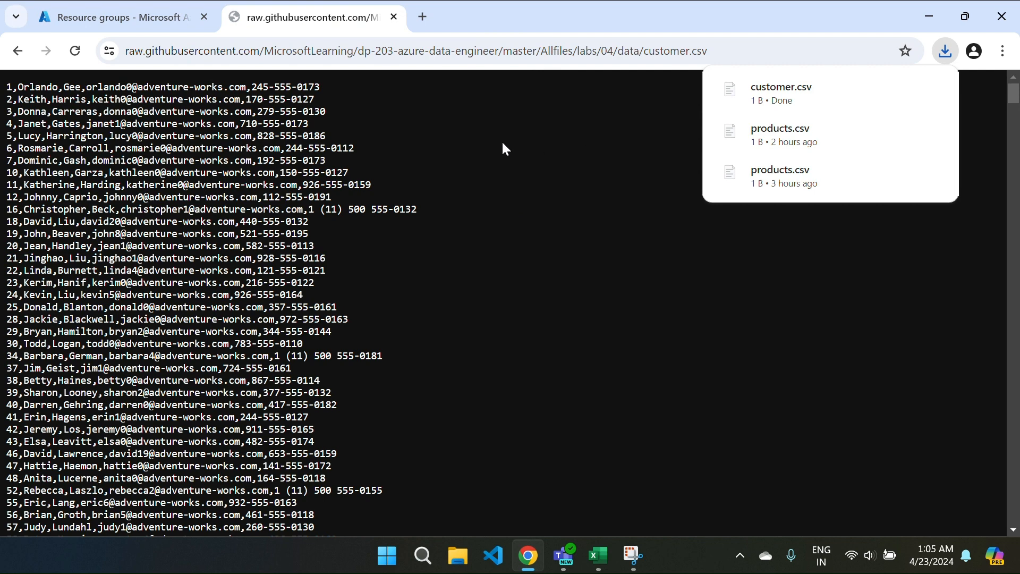
left_click(18, 51)
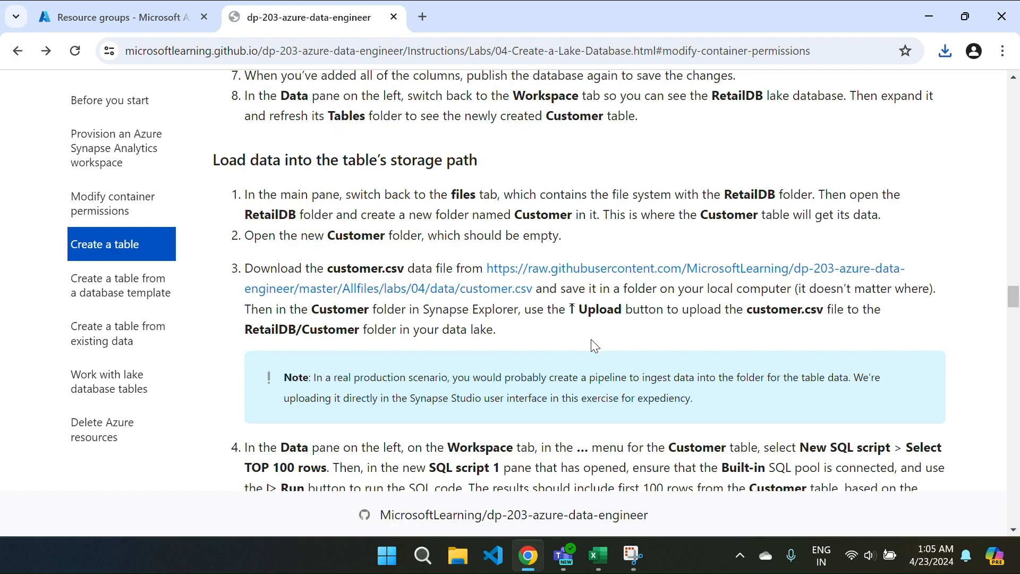
Step: Scroll down to the Product table's load-data steps containing the product.csv link
scroll(550, 355, "down", 1)
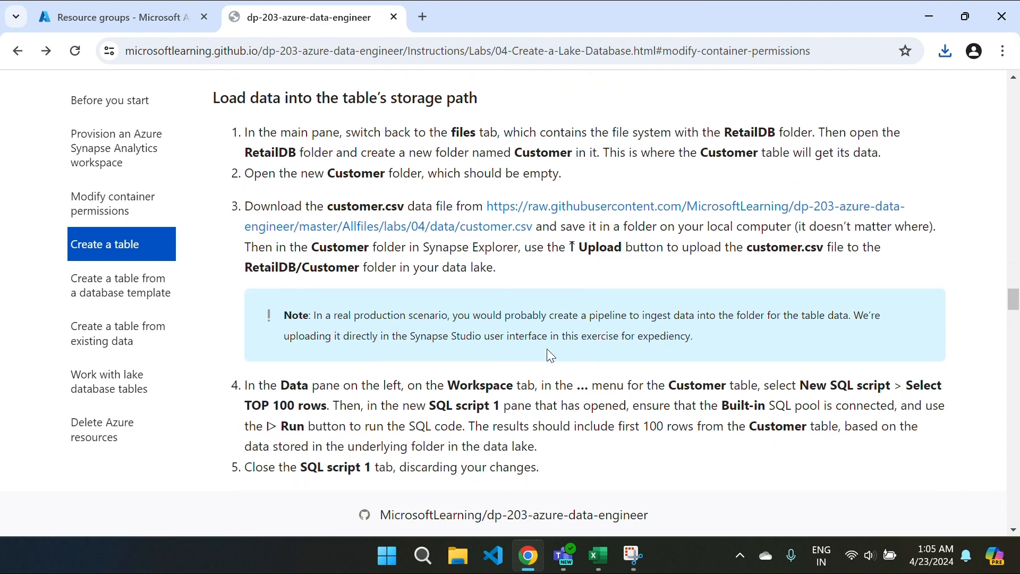
scroll(446, 302, "up", 2)
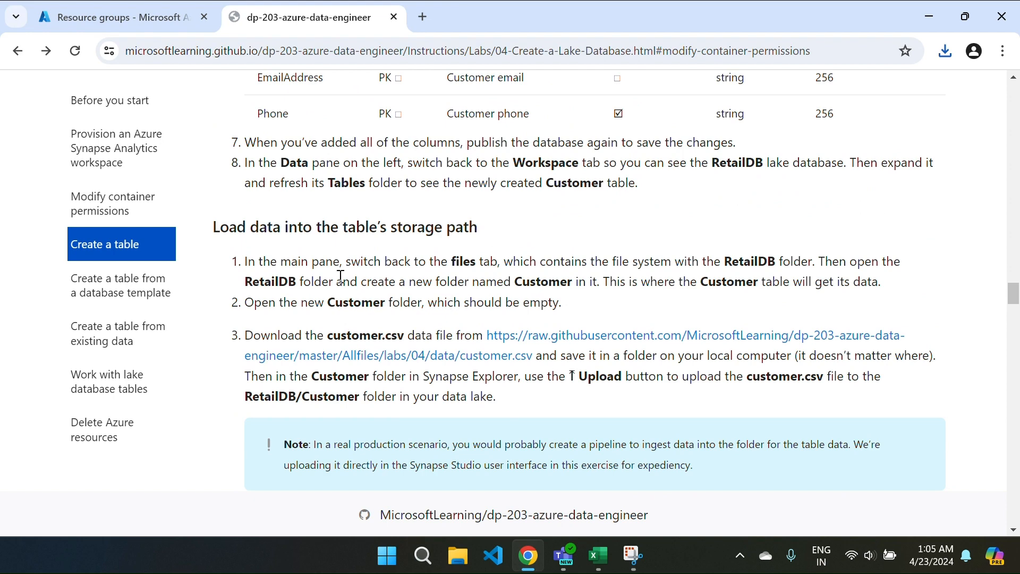
scroll(337, 276, "up", 4)
scroll(448, 372, "down", 4)
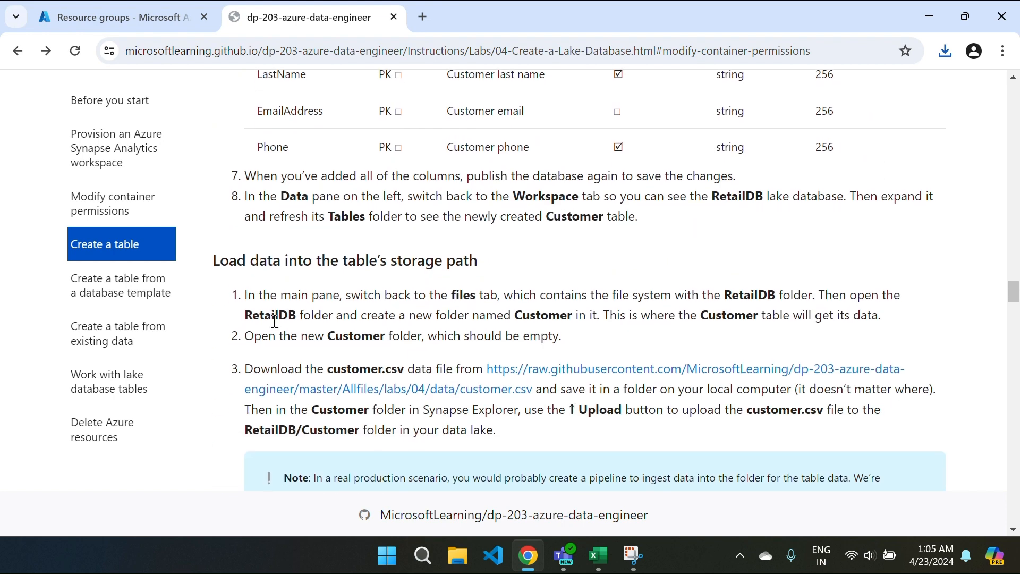
scroll(585, 281, "down", 3)
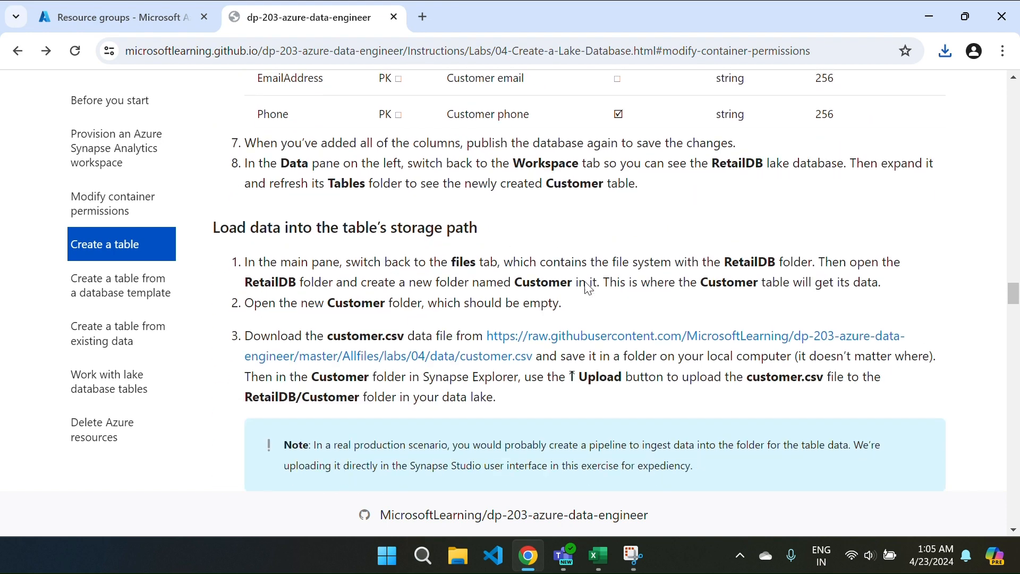
scroll(585, 281, "down", 5)
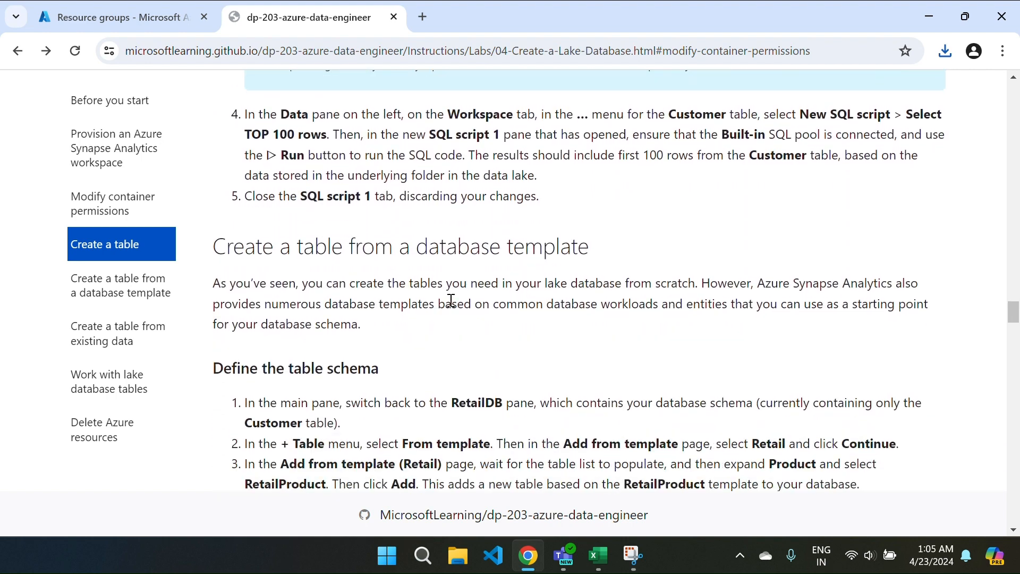
scroll(481, 299, "down", 1)
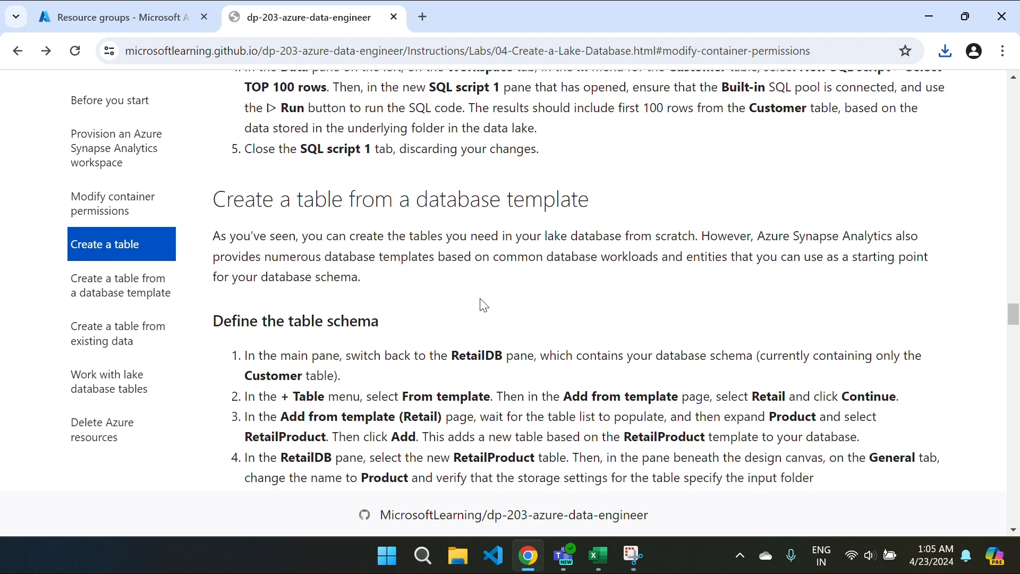
scroll(483, 304, "down", 3)
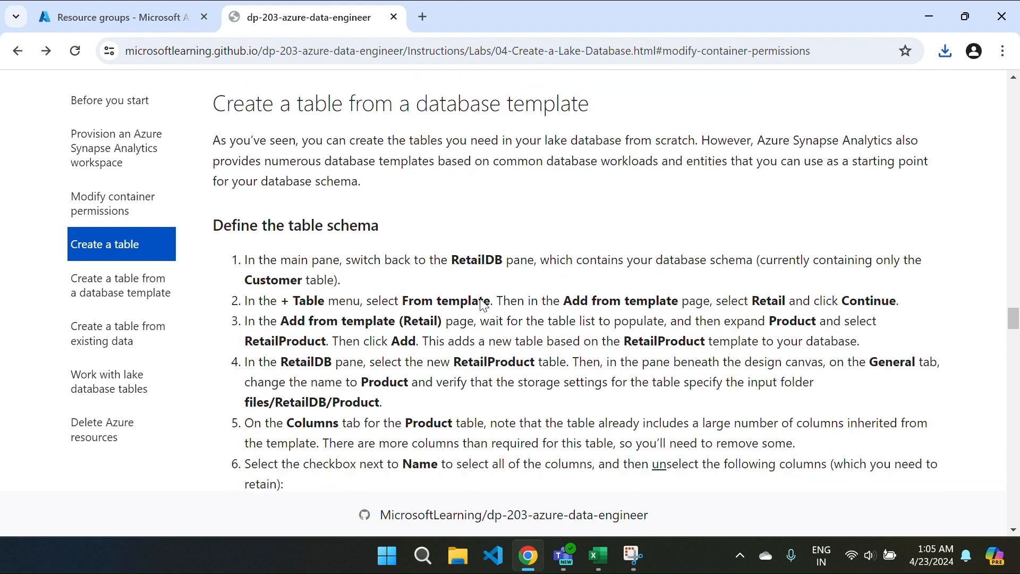
scroll(481, 298, "up", 1)
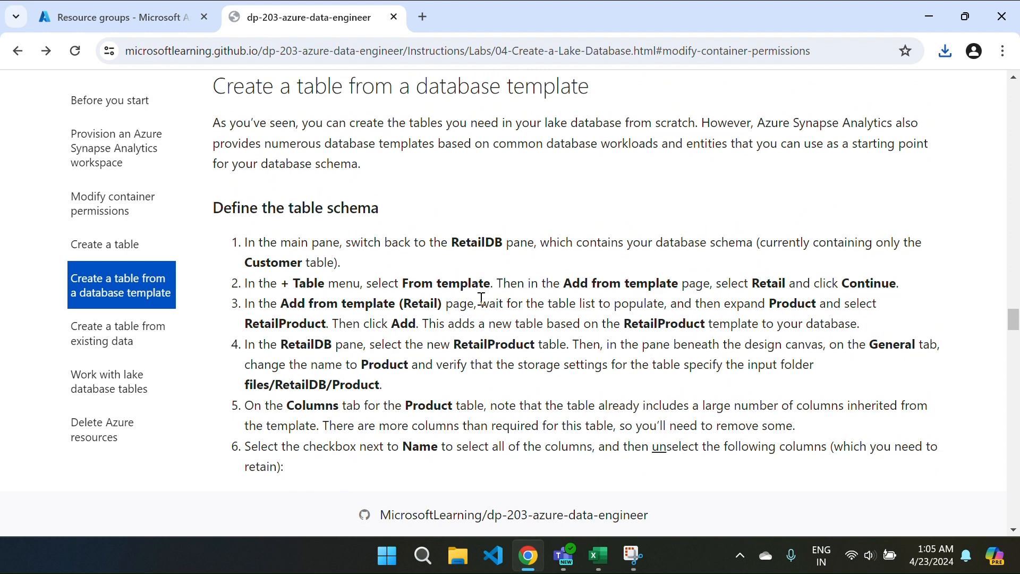
scroll(481, 299, "down", 1)
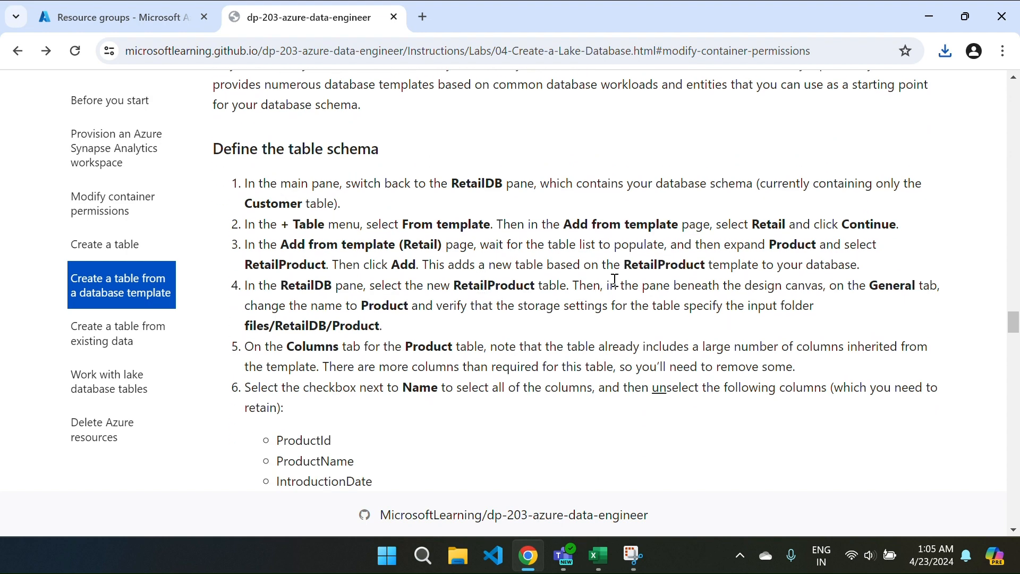
scroll(529, 302, "down", 1)
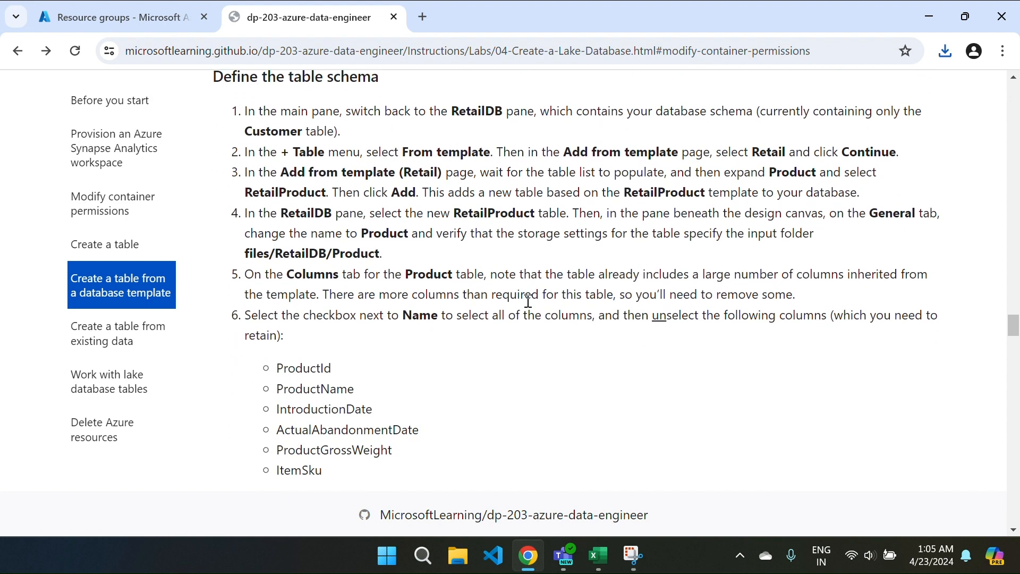
scroll(455, 319, "down", 2)
scroll(505, 322, "down", 3)
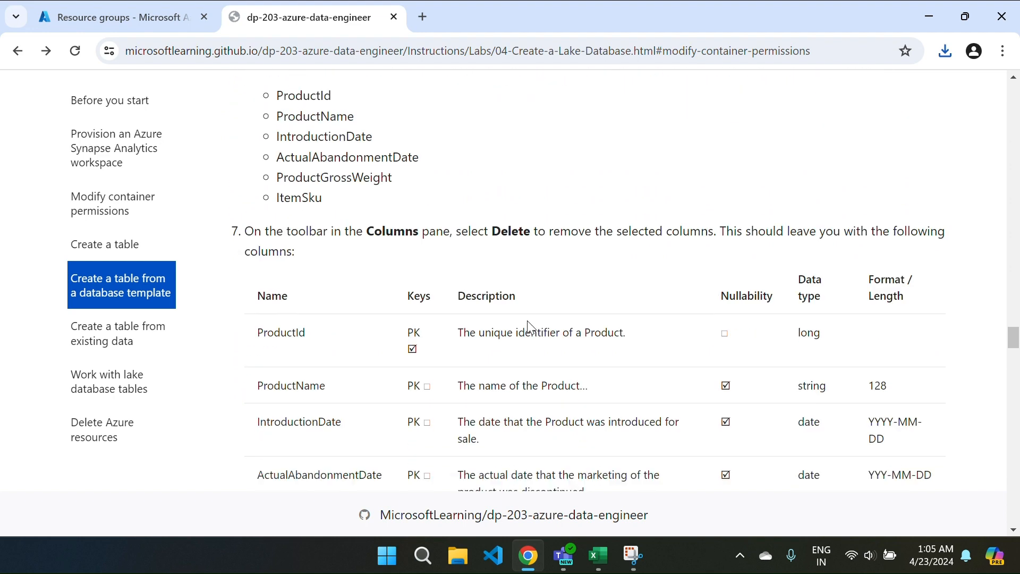
scroll(560, 268, "down", 4)
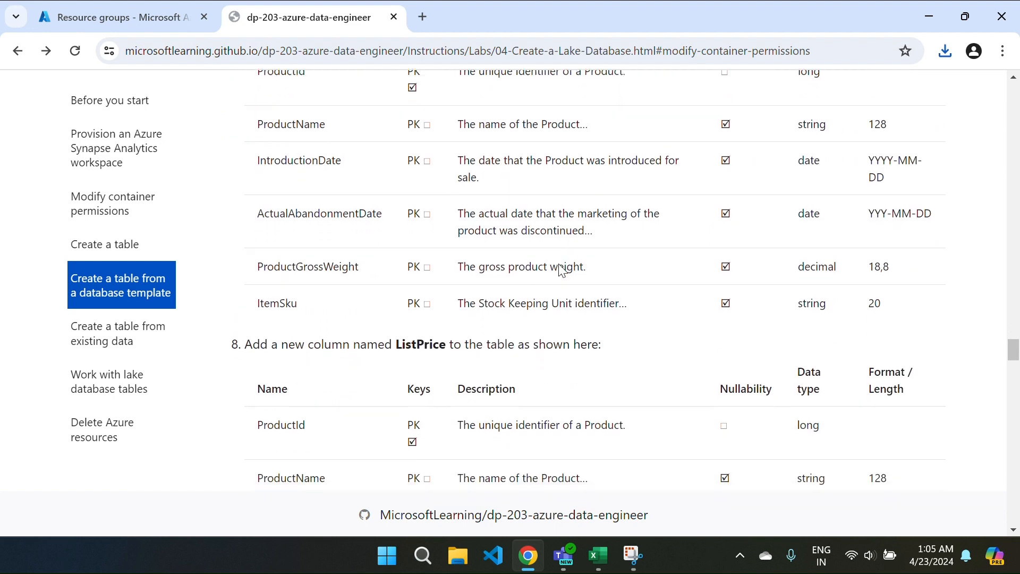
scroll(561, 270, "down", 4)
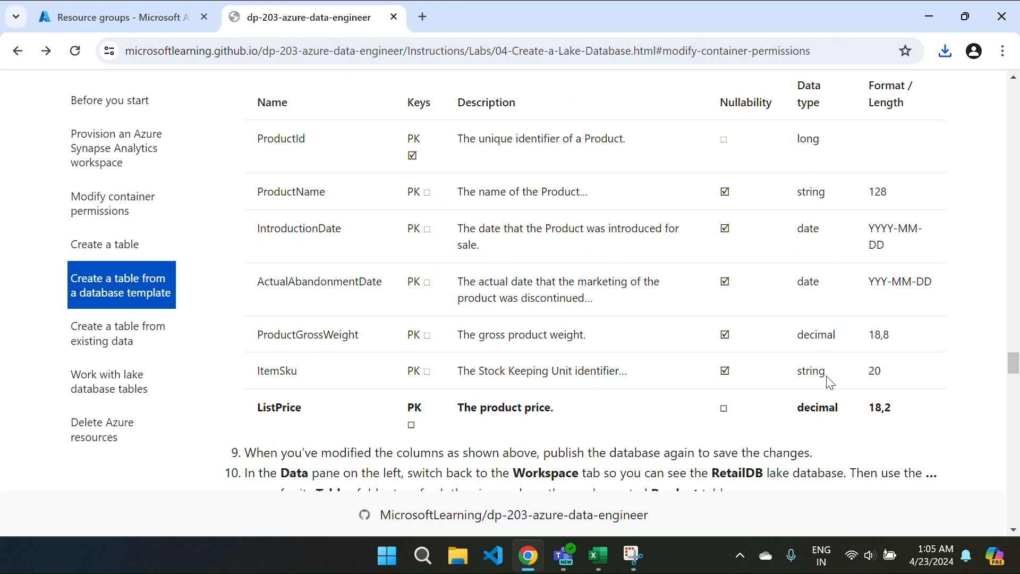
scroll(617, 388, "down", 7)
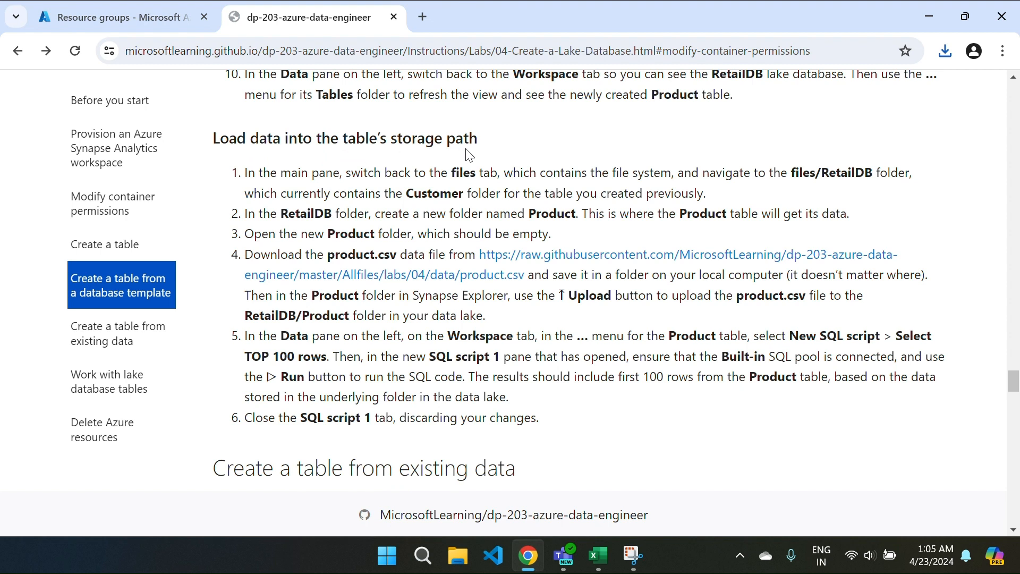
Step: Save the raw product.csv data to the Desktop as products, replacing the existing file
left_click(532, 266)
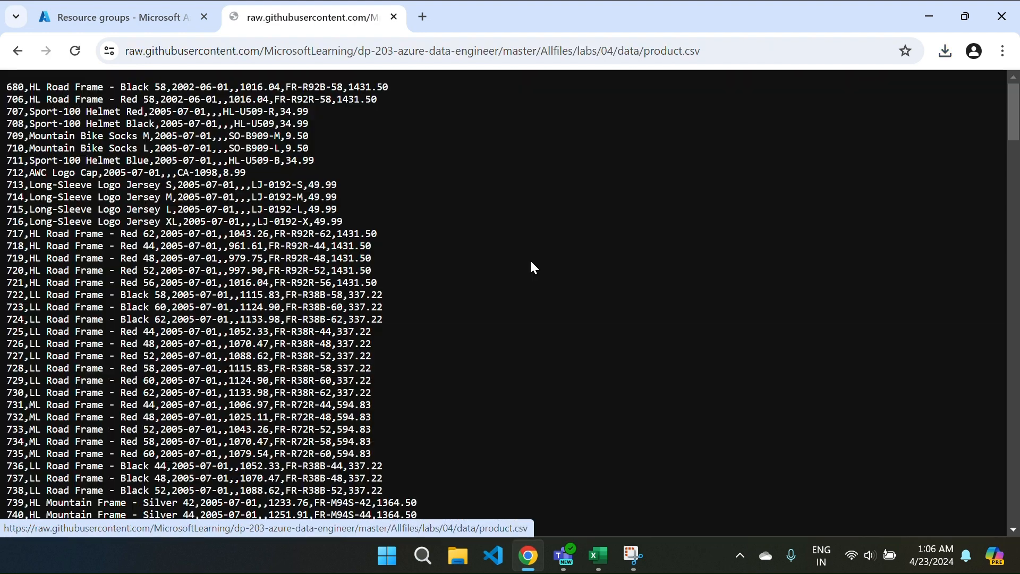
right_click(399, 197)
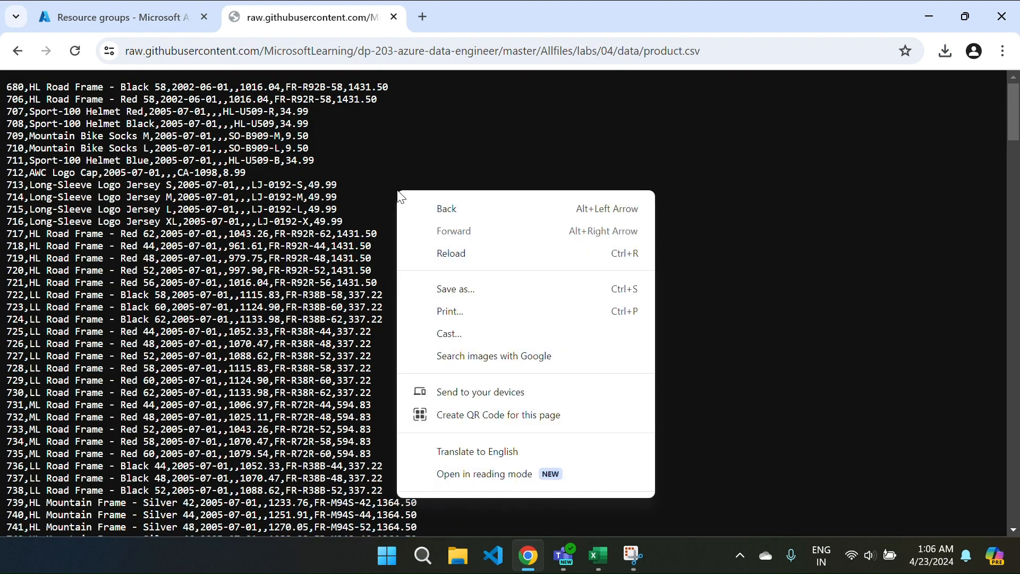
left_click(460, 295)
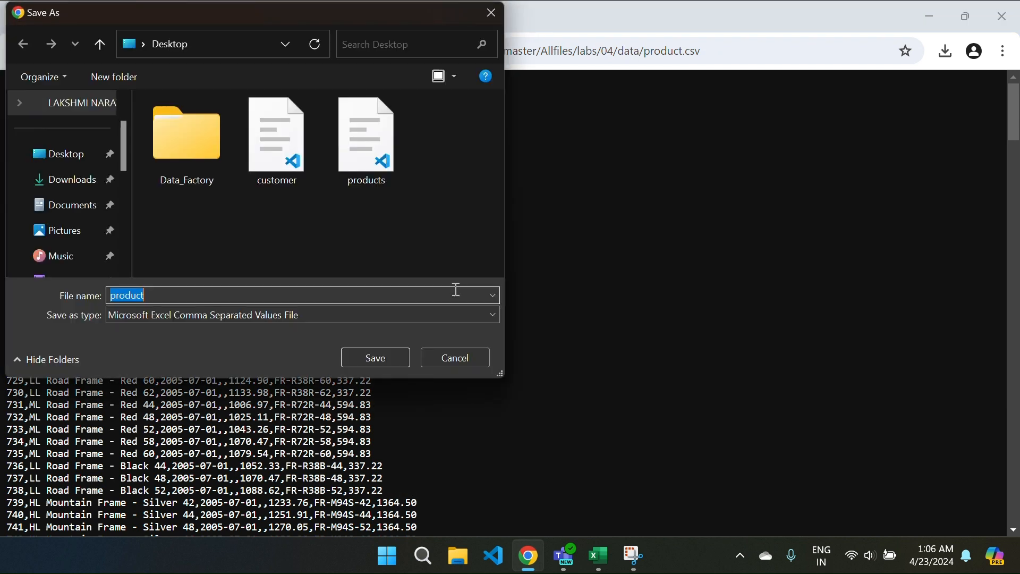
left_click(352, 163)
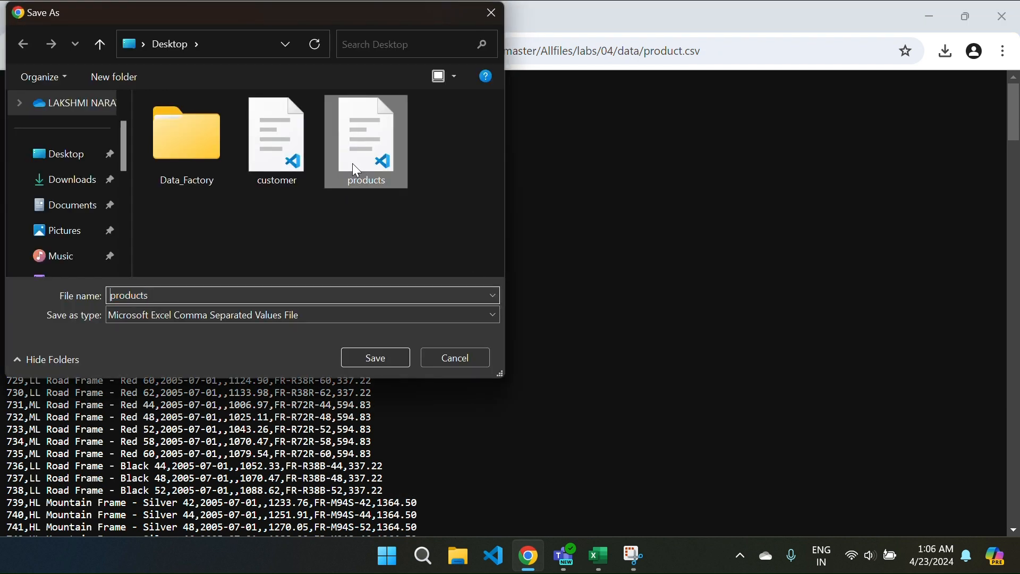
left_click(360, 356)
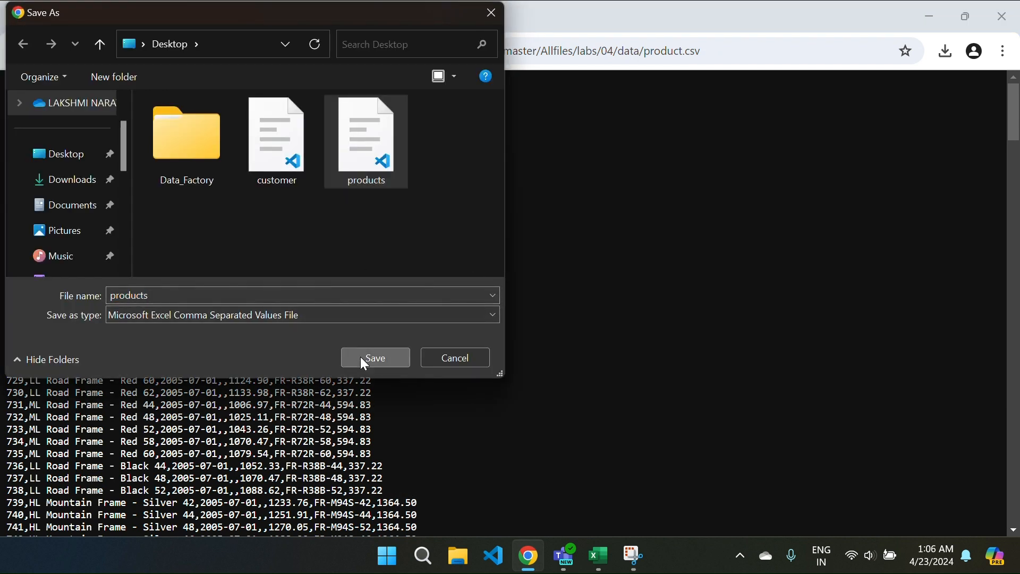
left_click(565, 282)
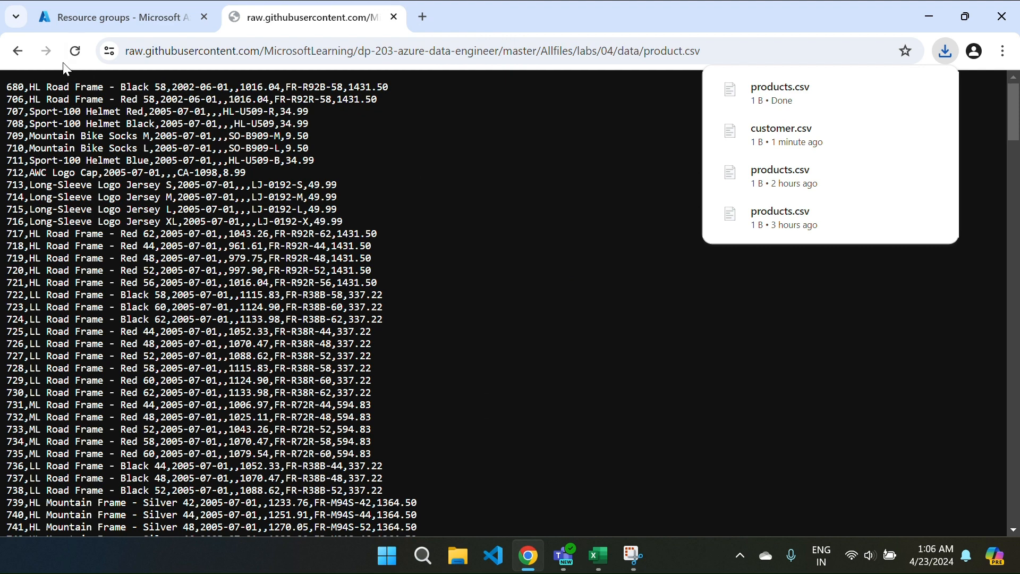
left_click(16, 54)
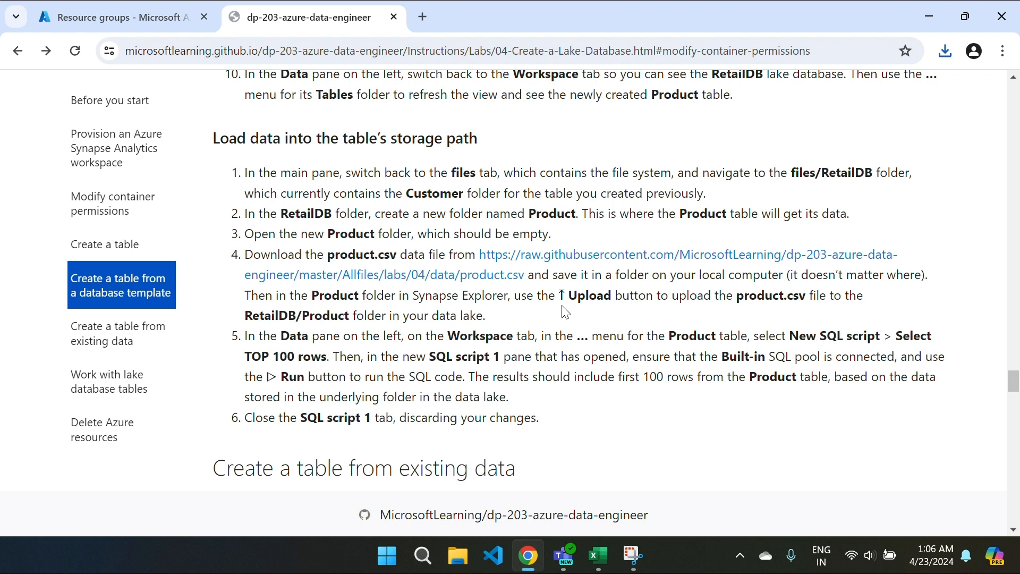
Step: Scroll the lab instructions down to the Upload data steps with the salesorder.csv download link
scroll(565, 312, "down", 5)
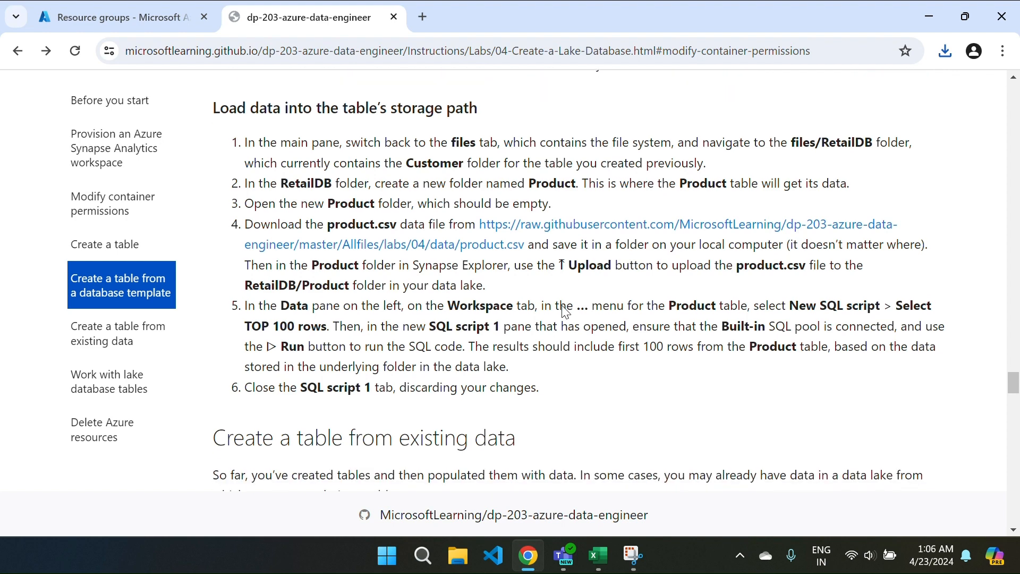
scroll(565, 312, "down", 2)
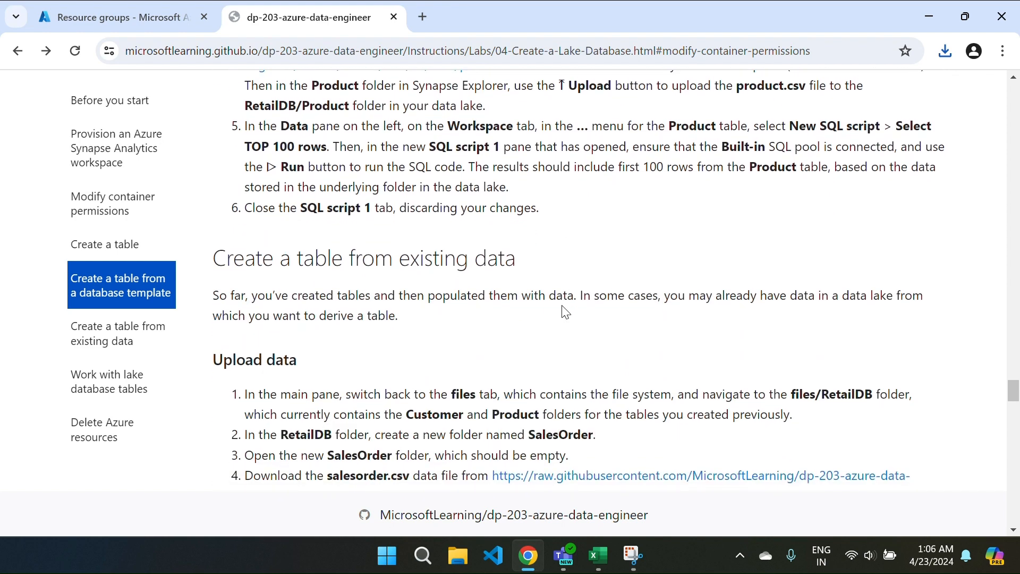
scroll(565, 312, "down", 3)
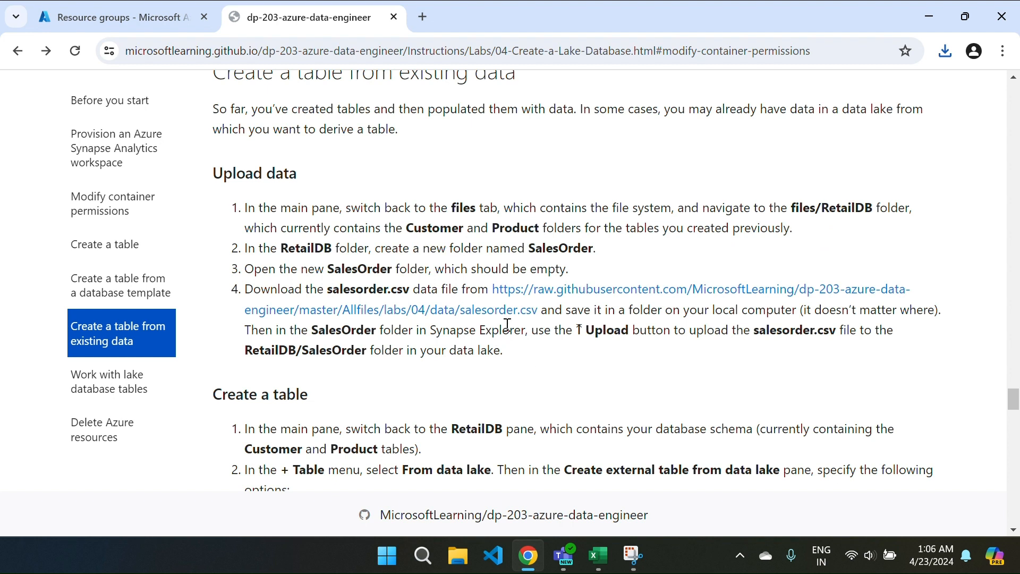
Step: Save the raw salesorder.csv file to the Desktop, then go back to the lab instructions
left_click(552, 292)
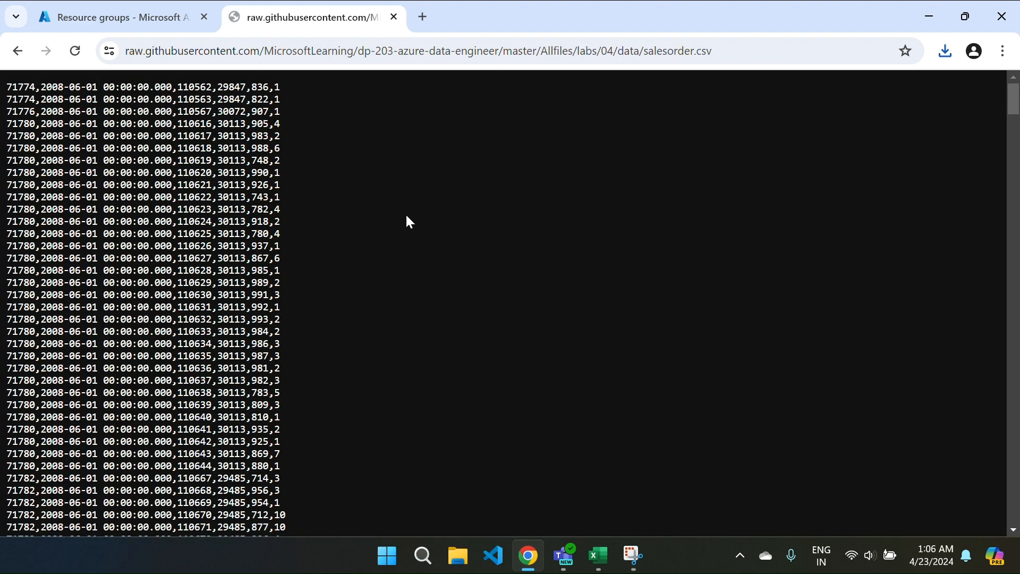
right_click(383, 205)
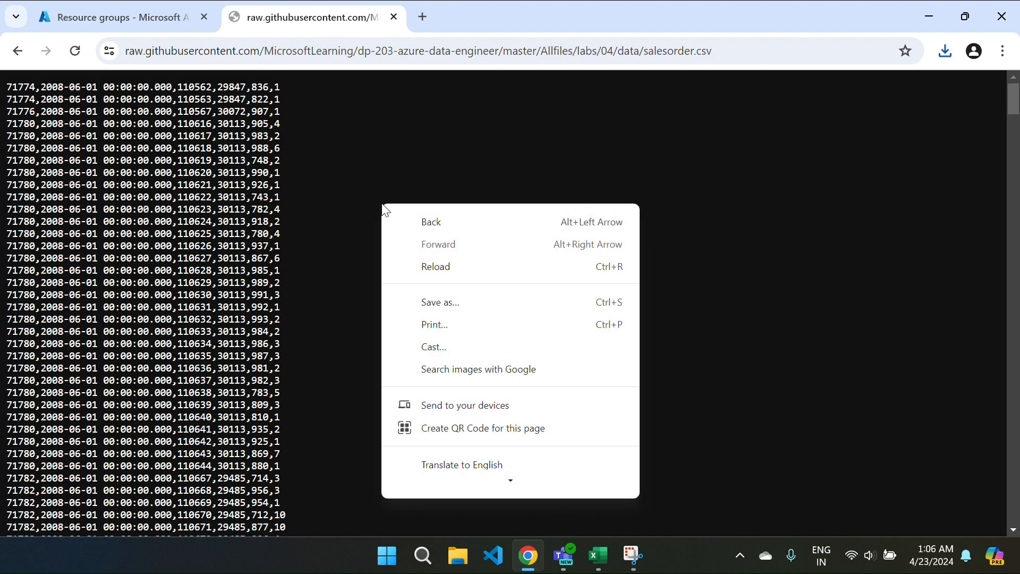
left_click(437, 299)
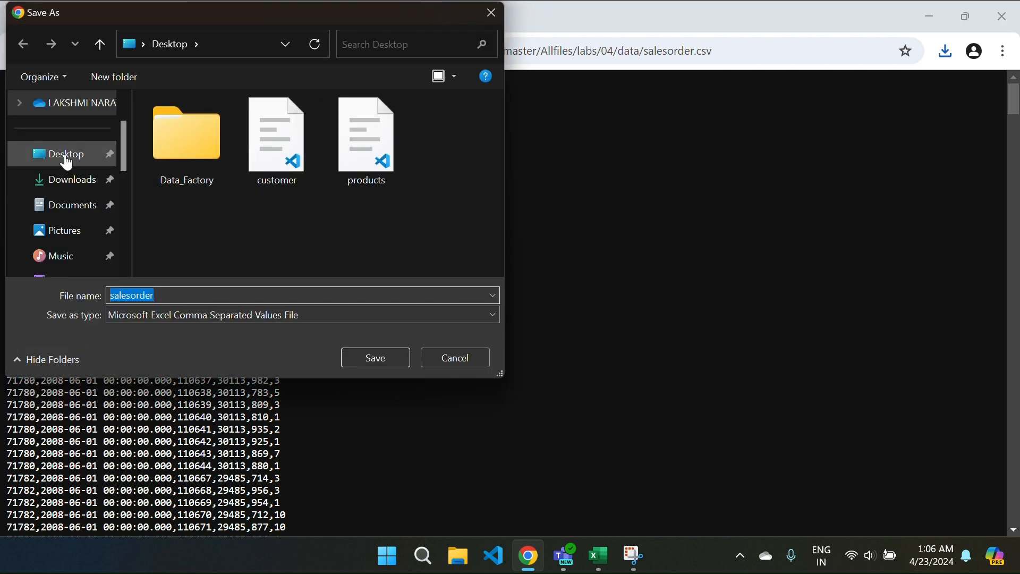
left_click(372, 358)
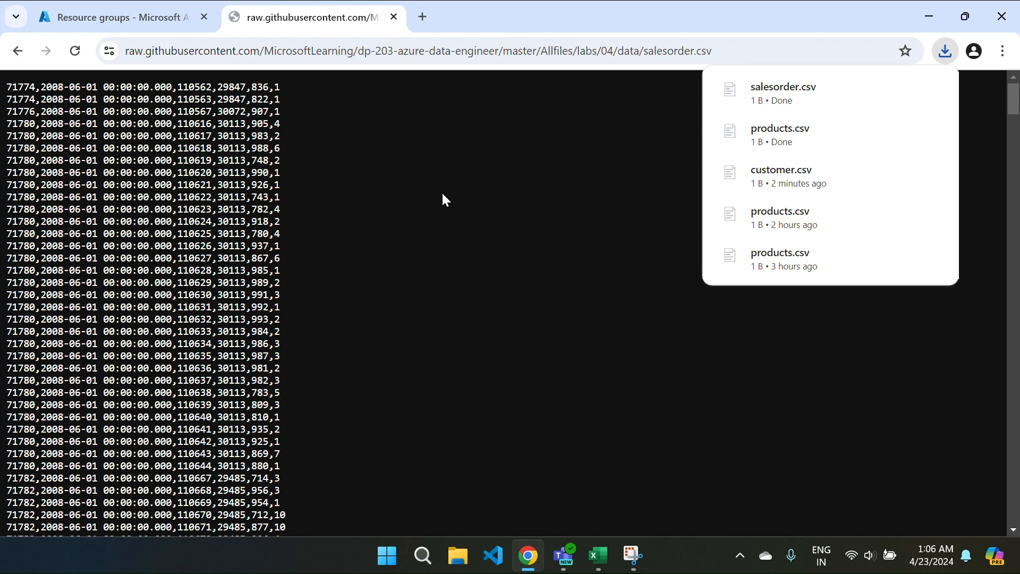
left_click(18, 50)
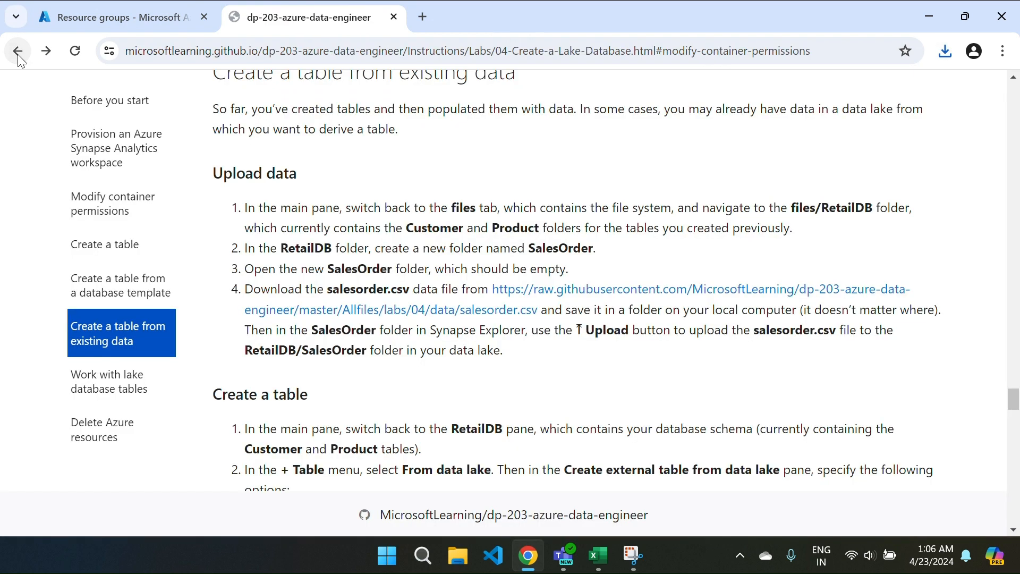
Step: Read through the remaining lab steps to Delete Azure resources, then switch to the Azure portal
scroll(604, 404, "down", 4)
scroll(604, 404, "down", 4)
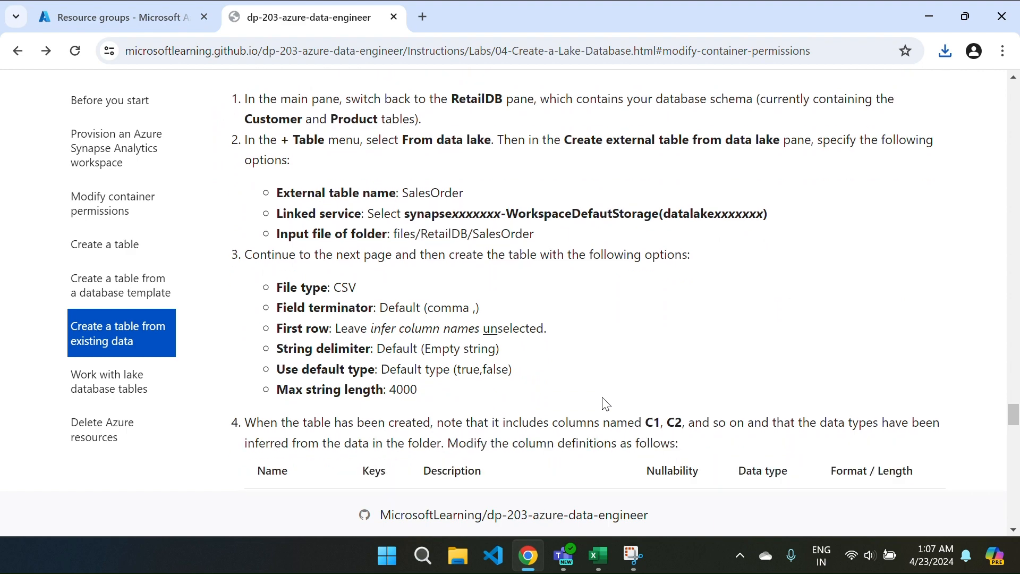
scroll(606, 404, "down", 7)
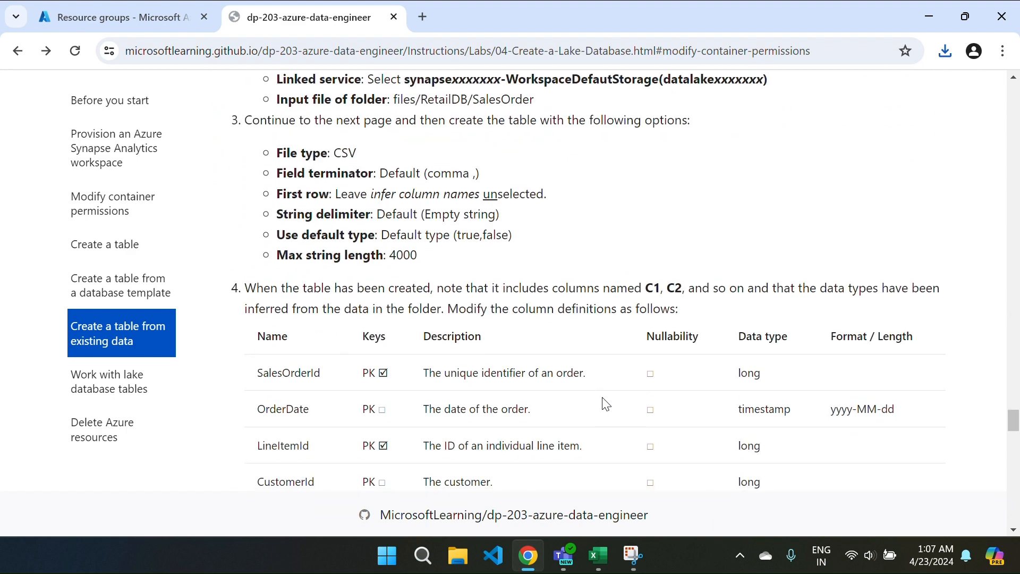
scroll(606, 404, "down", 8)
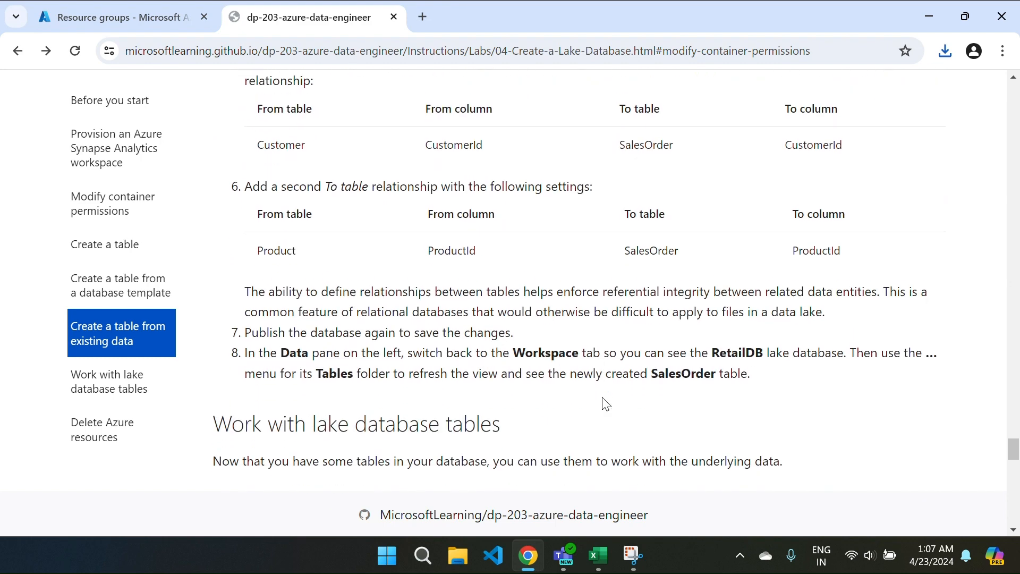
scroll(606, 404, "down", 2)
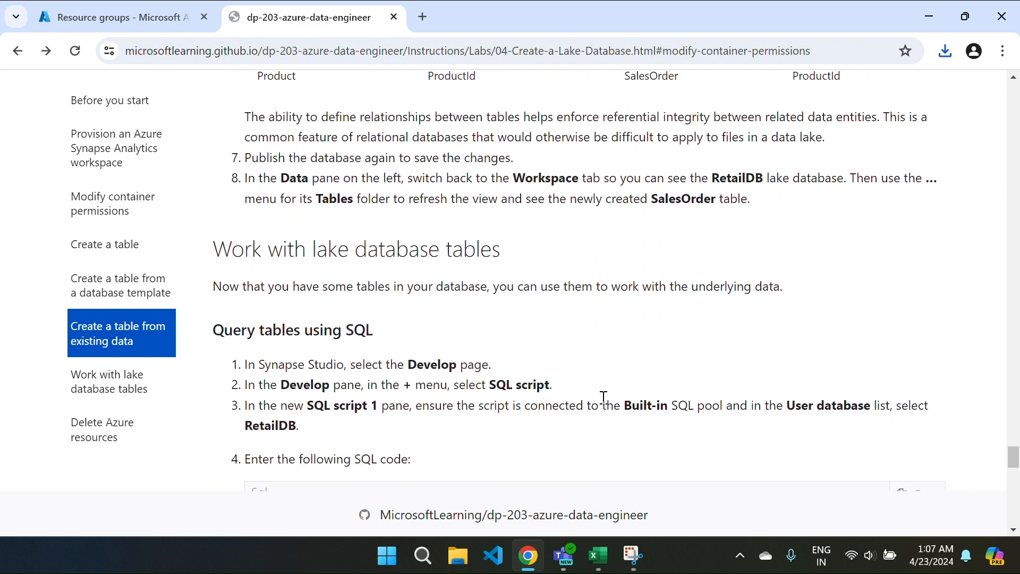
scroll(606, 404, "down", 3)
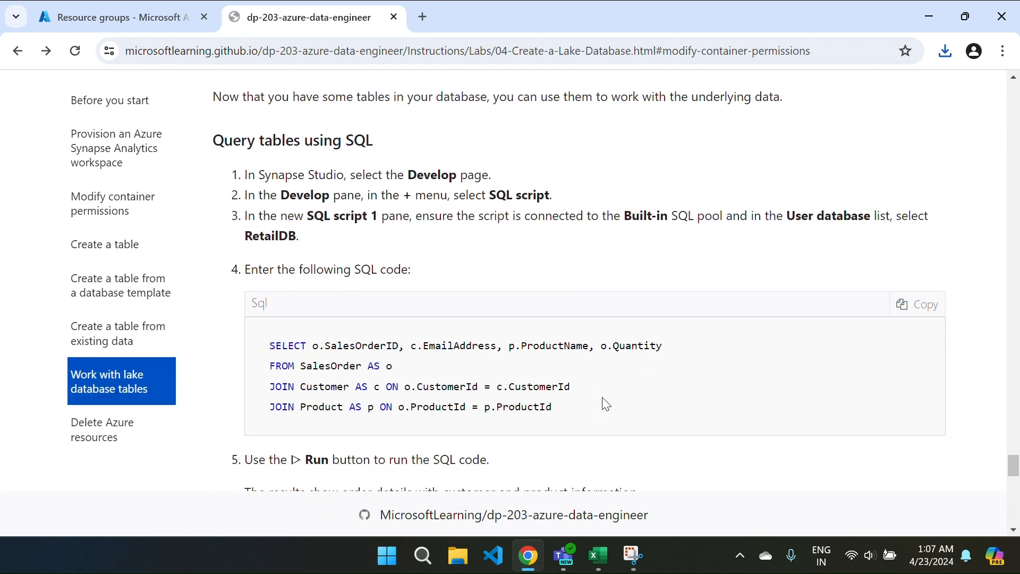
scroll(606, 404, "up", 2)
scroll(606, 404, "down", 2)
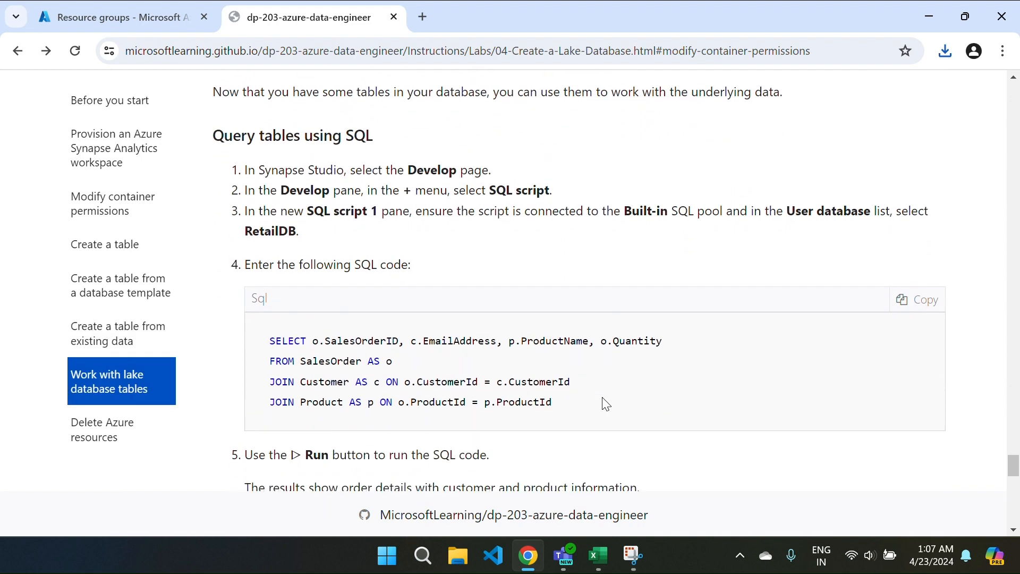
scroll(606, 404, "up", 1)
scroll(606, 404, "down", 2)
scroll(606, 404, "down", 6)
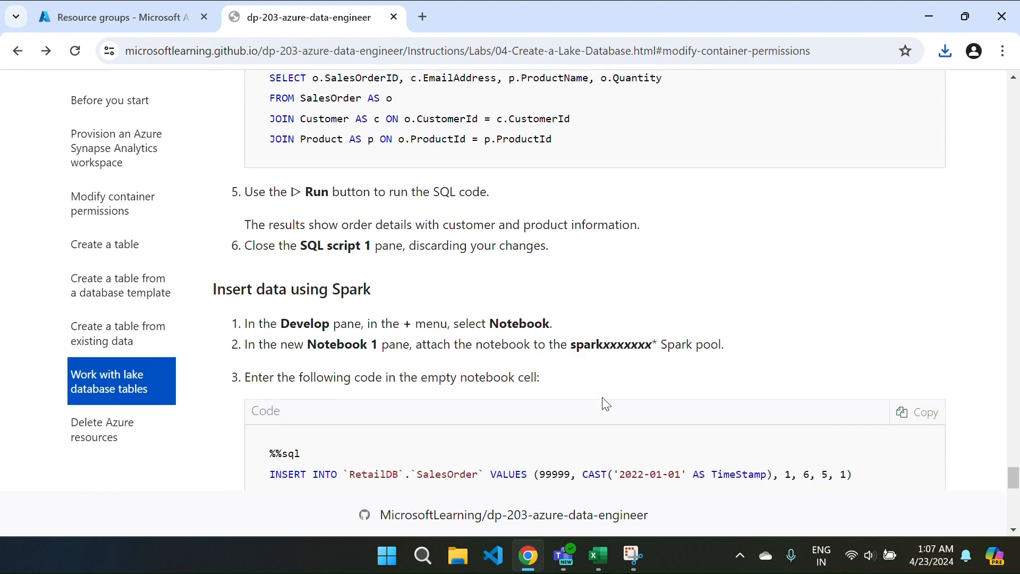
scroll(605, 400, "down", 2)
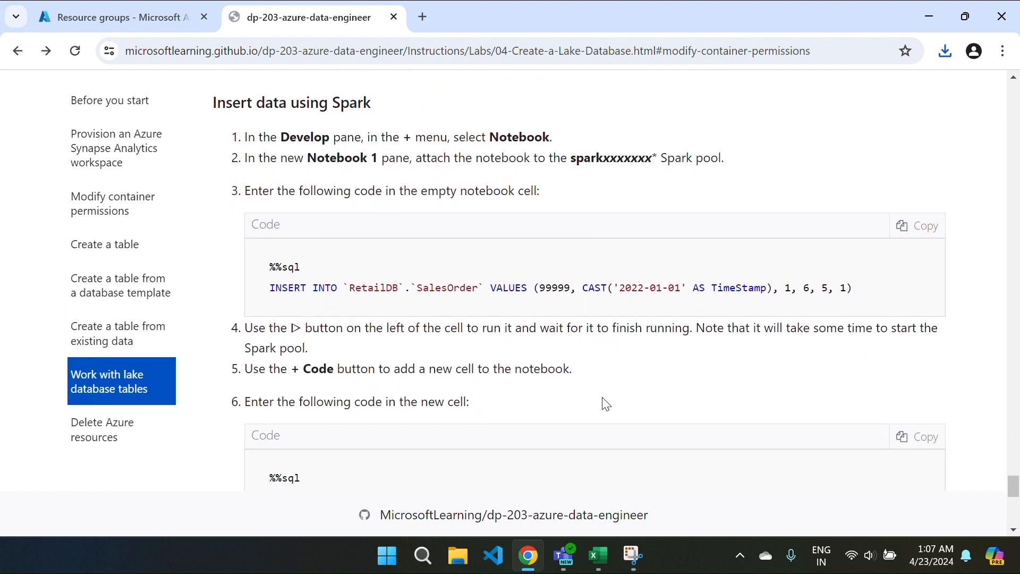
scroll(606, 404, "down", 4)
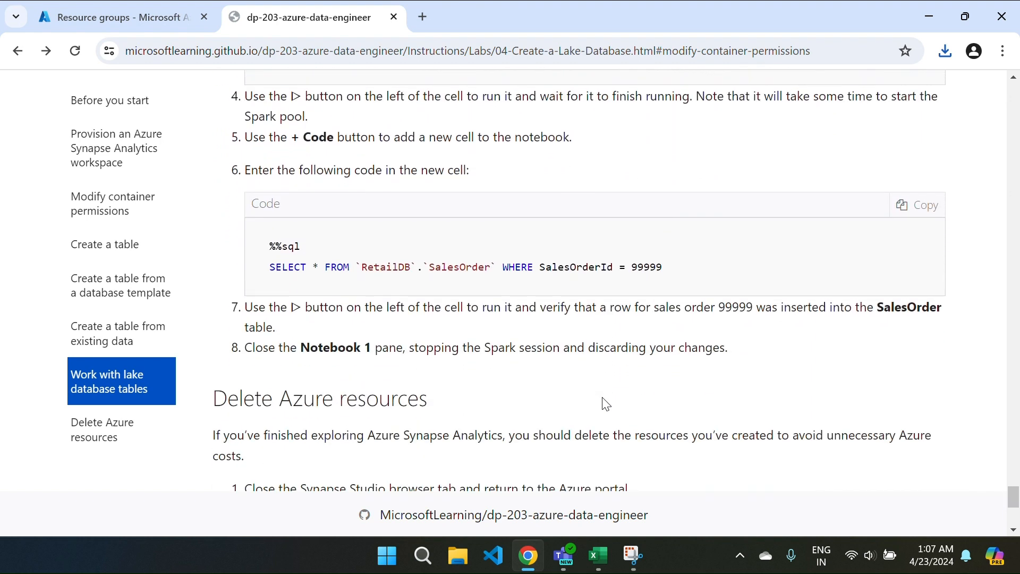
scroll(488, 342, "down", 2)
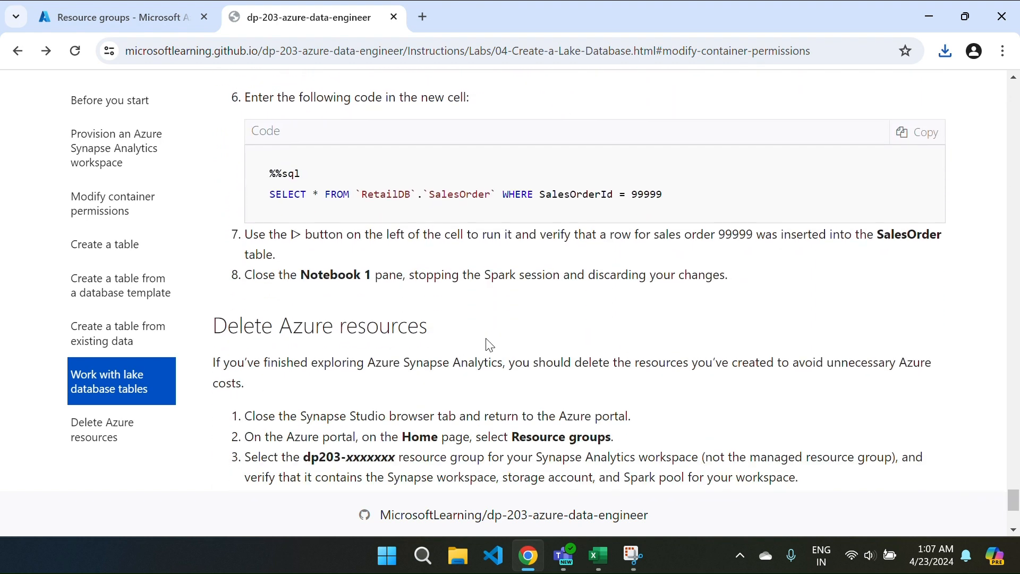
scroll(489, 345, "down", 4)
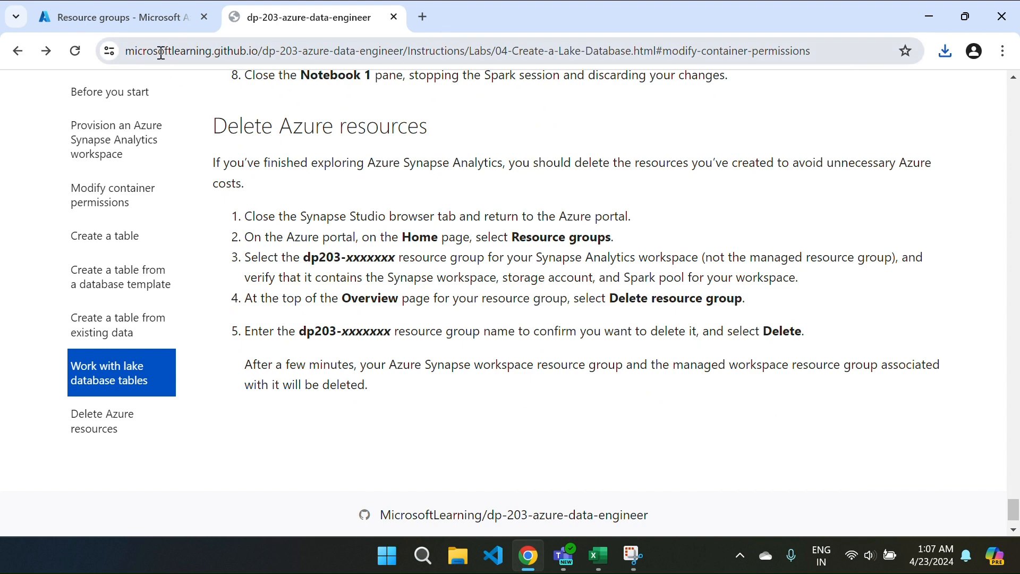
left_click(133, 23)
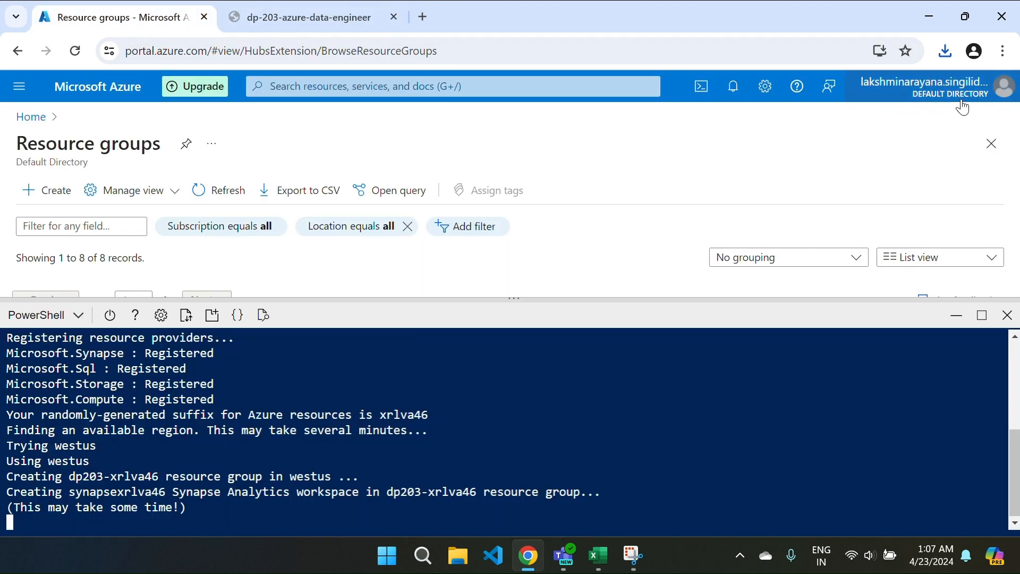
left_click(733, 87)
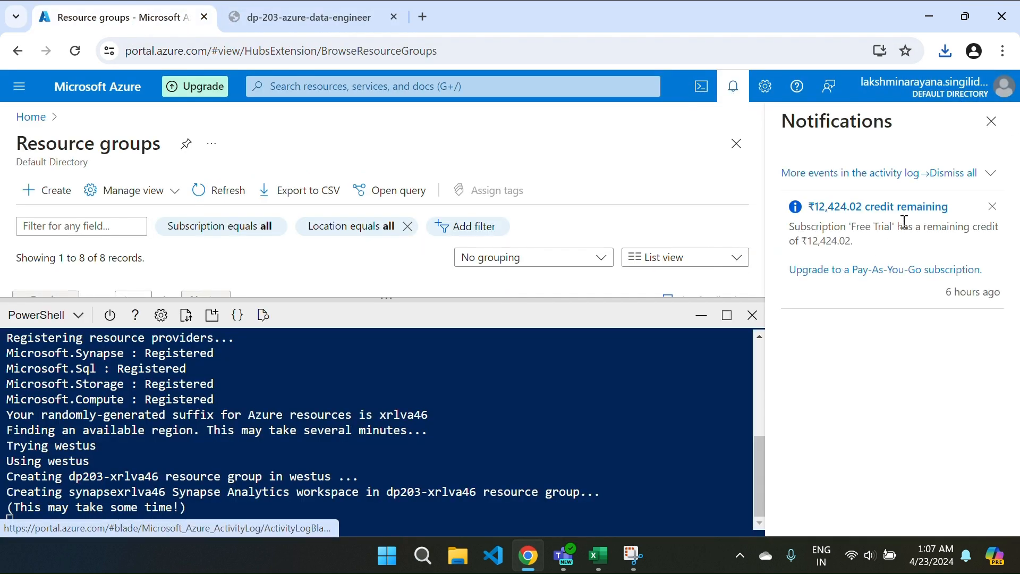
left_click(991, 121)
left_click(301, 21)
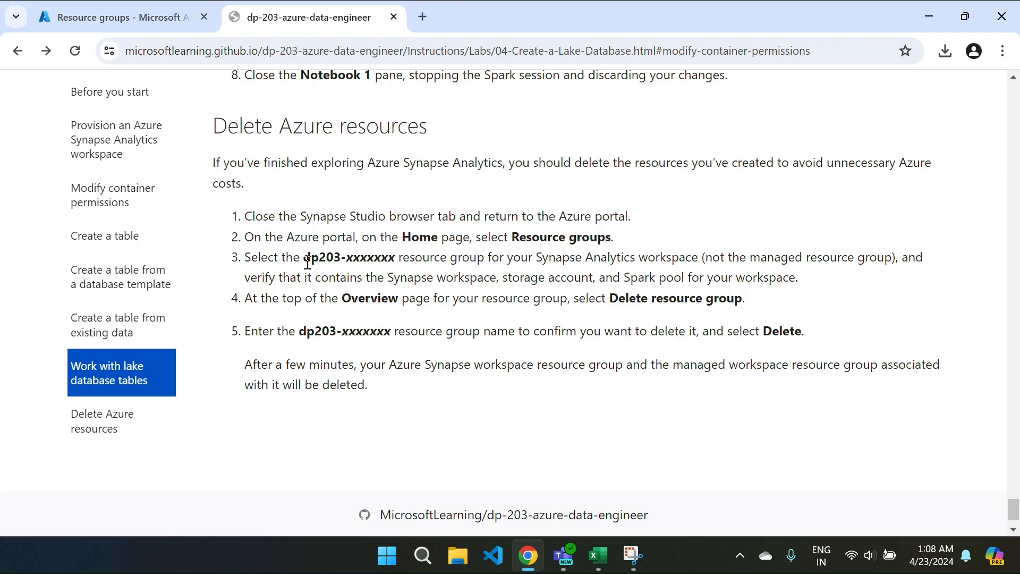
Step: Review the lab's Provision section, then switch back to the Azure portal resource groups page
scroll(308, 263, "up", 8)
scroll(307, 262, "up", 20)
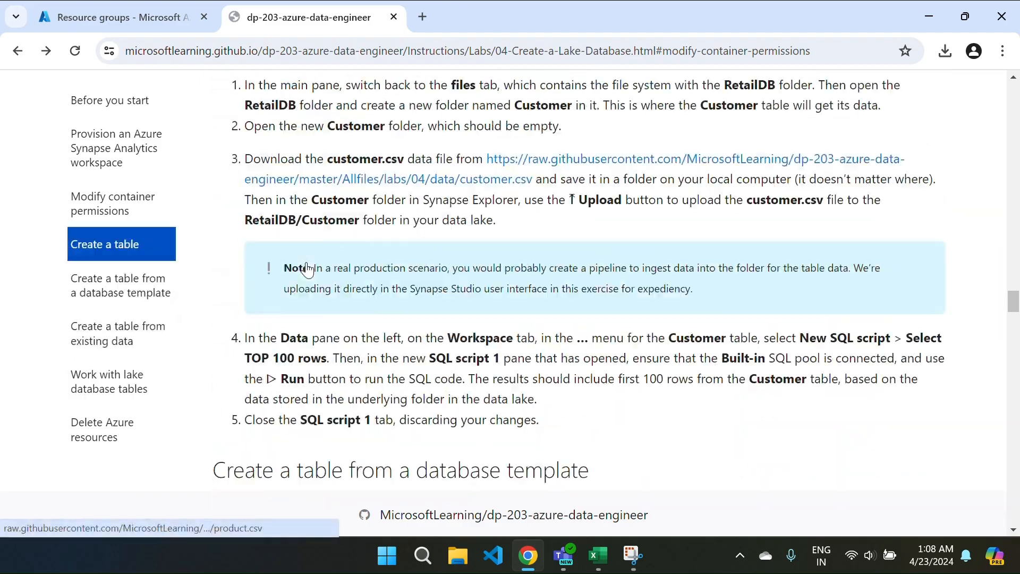
scroll(308, 262, "up", 20)
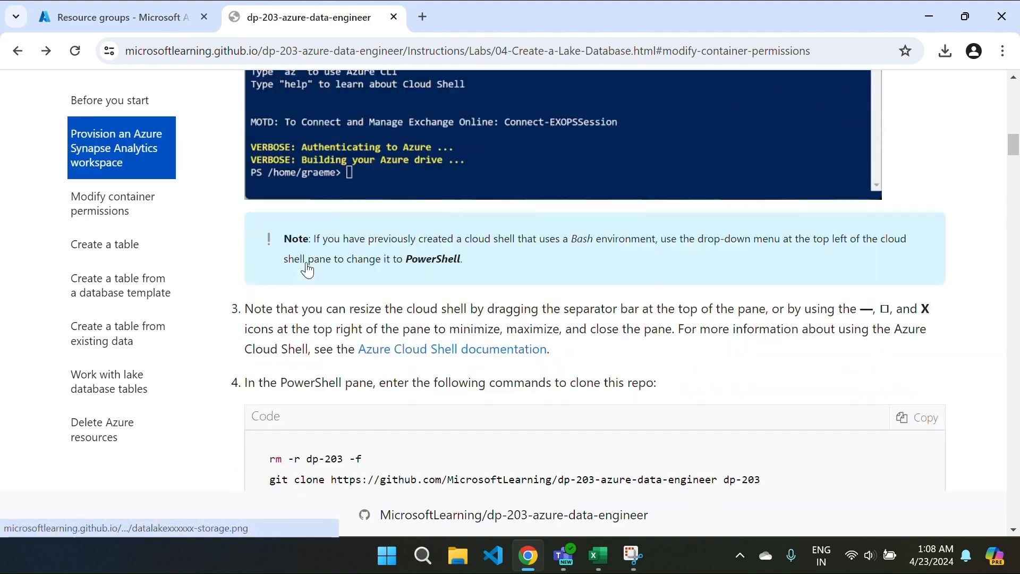
scroll(307, 266, "up", 10)
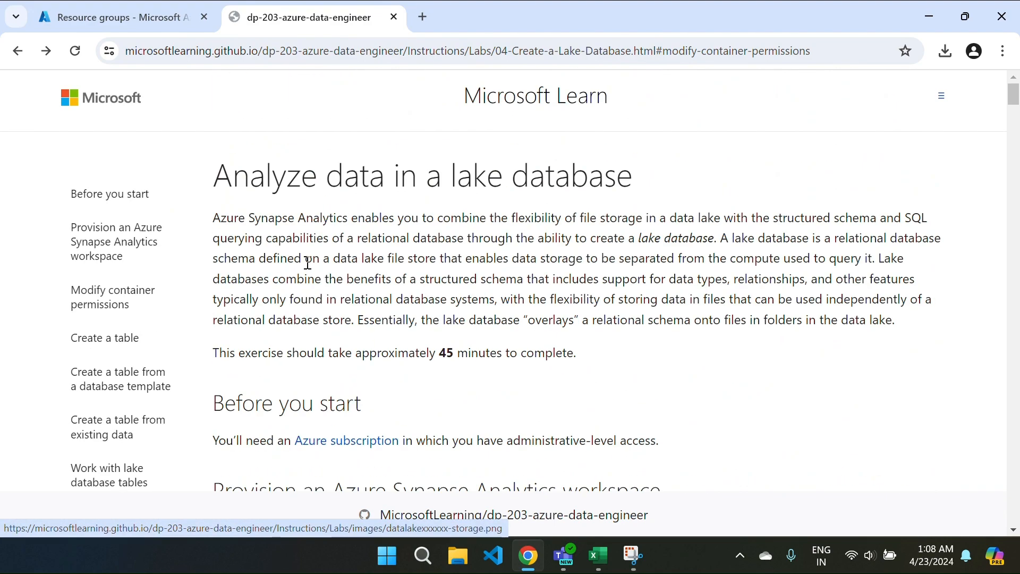
scroll(513, 337, "down", 15)
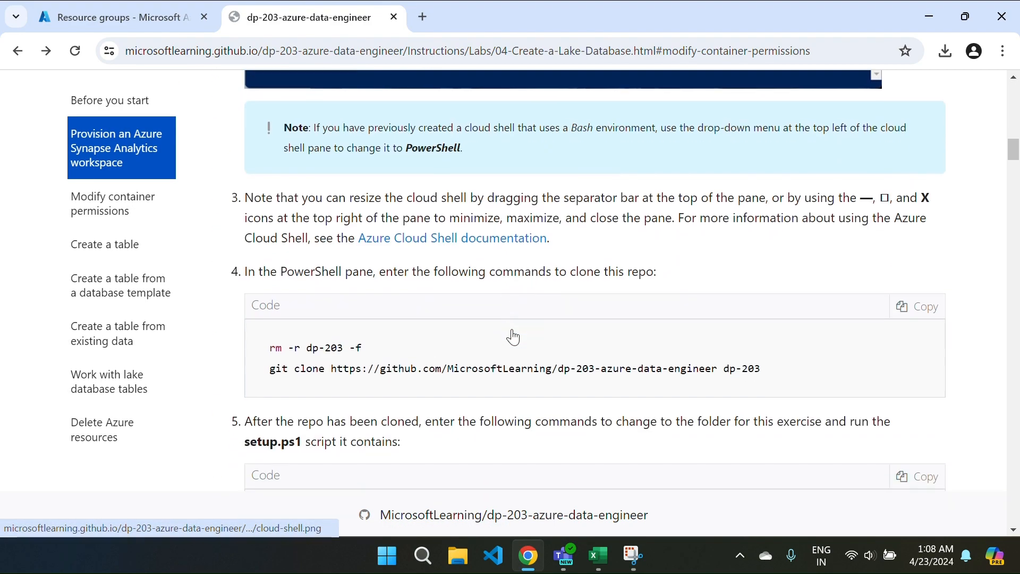
scroll(513, 337, "down", 1)
left_click(175, 15)
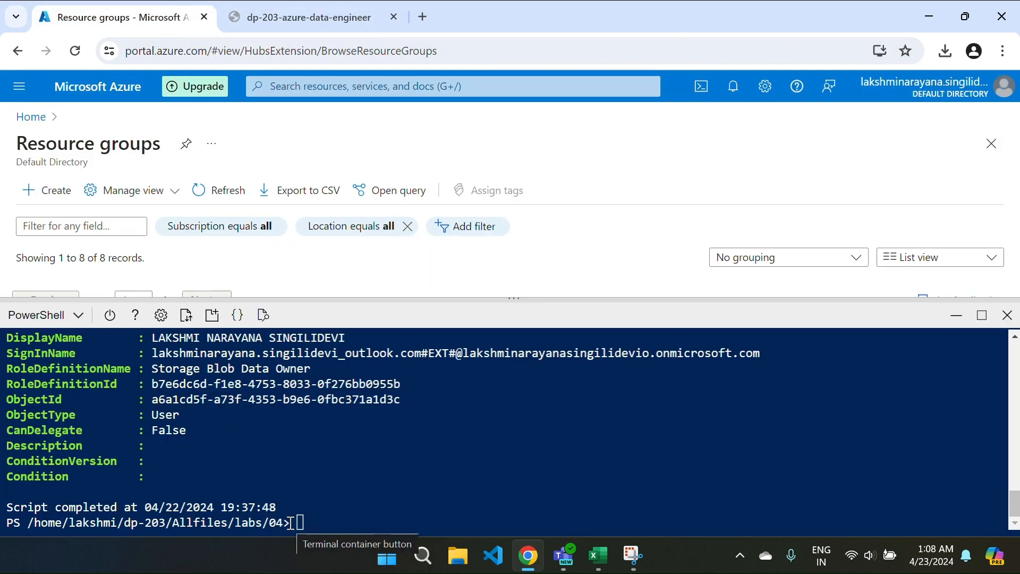
Step: Reopen Cloud Shell and highlight the dp203-xrlva46 resource group name in the setup output
left_click(957, 315)
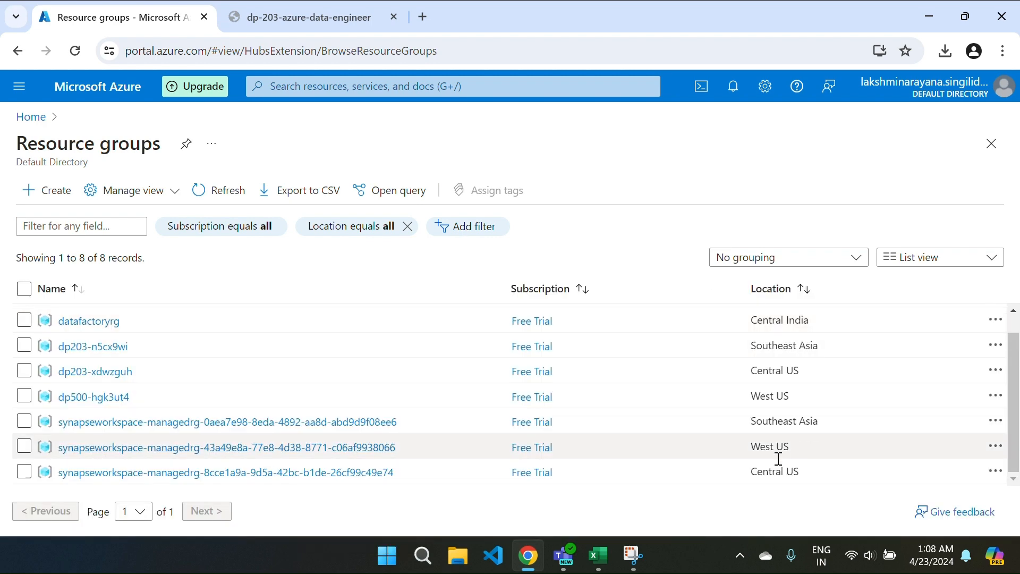
left_click(702, 86)
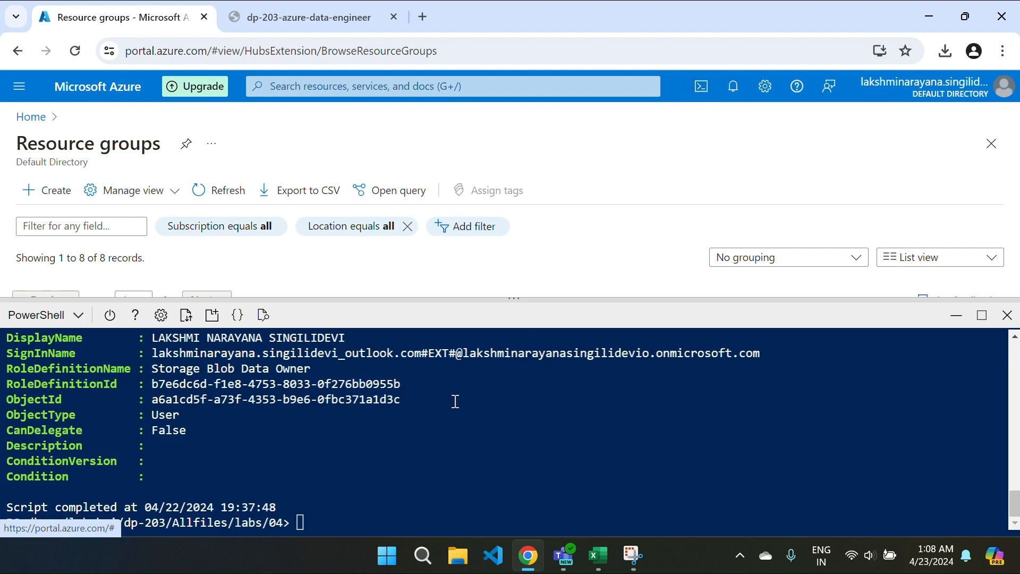
scroll(396, 433, "up", 5)
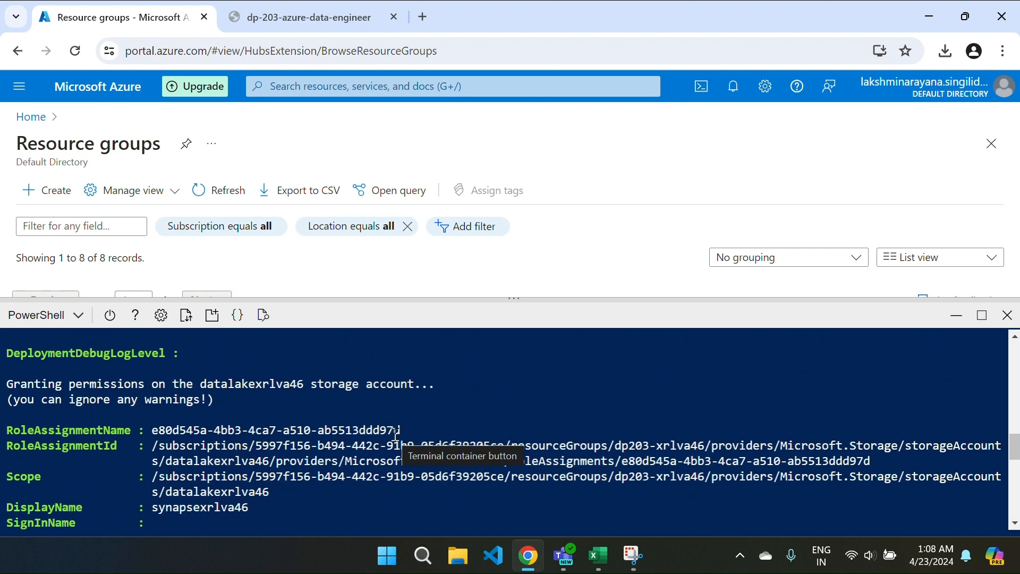
scroll(396, 433, "up", 15)
scroll(396, 433, "down", 3)
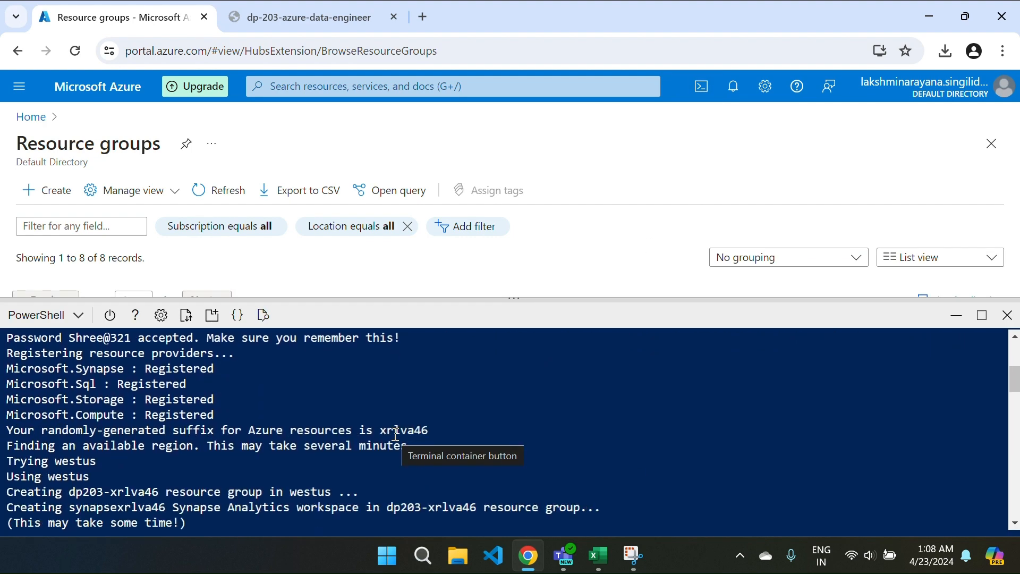
scroll(396, 433, "down", 1)
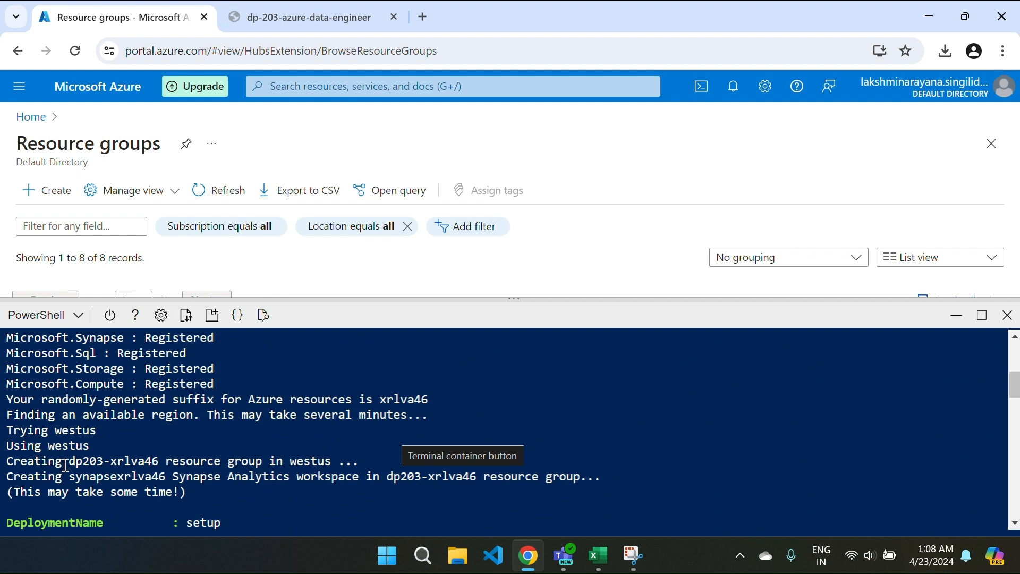
left_click_drag(69, 461, 158, 466)
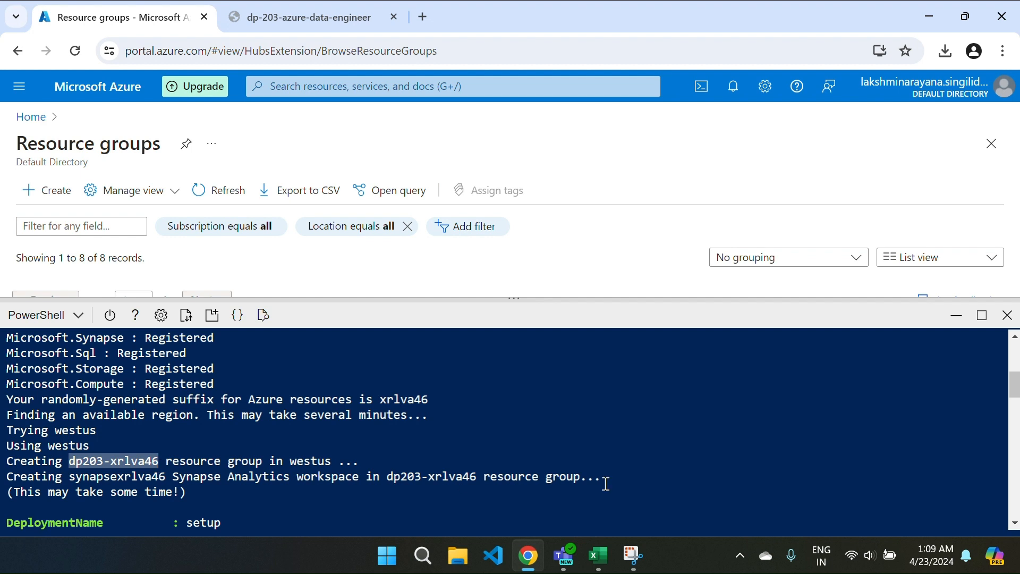
Step: Hide Cloud Shell, refresh the resource groups list, and open dp203-xrlva46
left_click(956, 318)
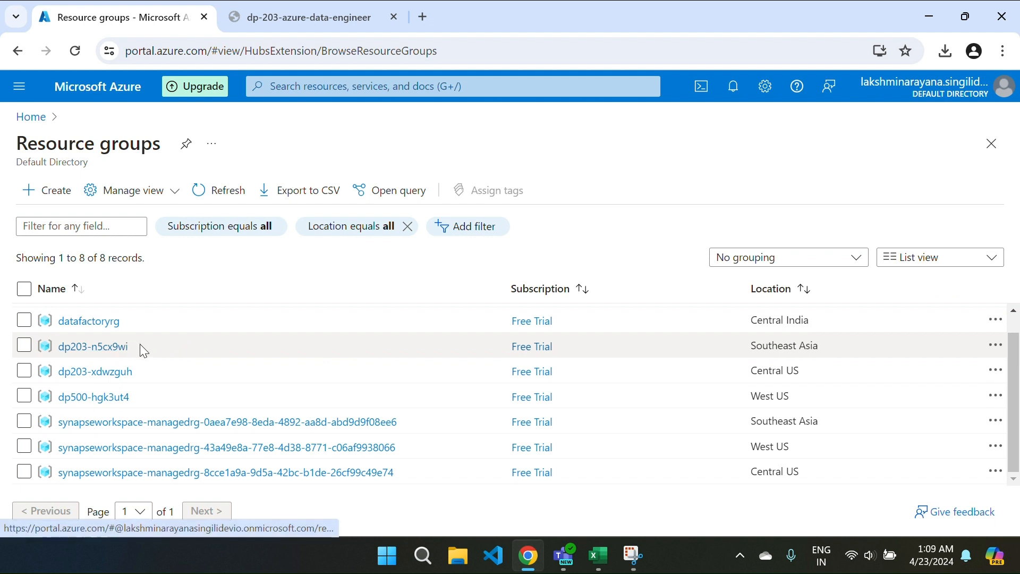
left_click(196, 202)
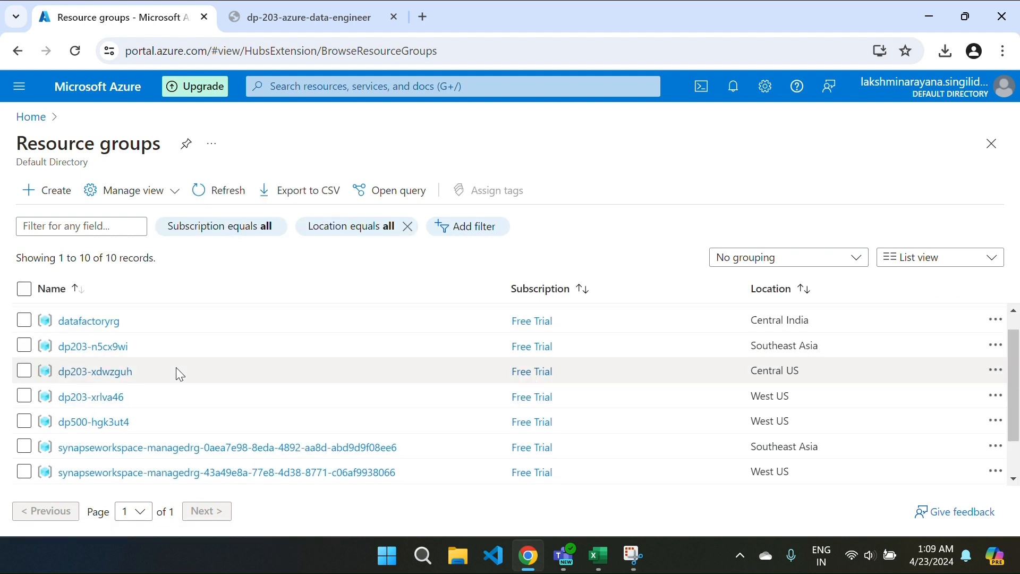
left_click(121, 404)
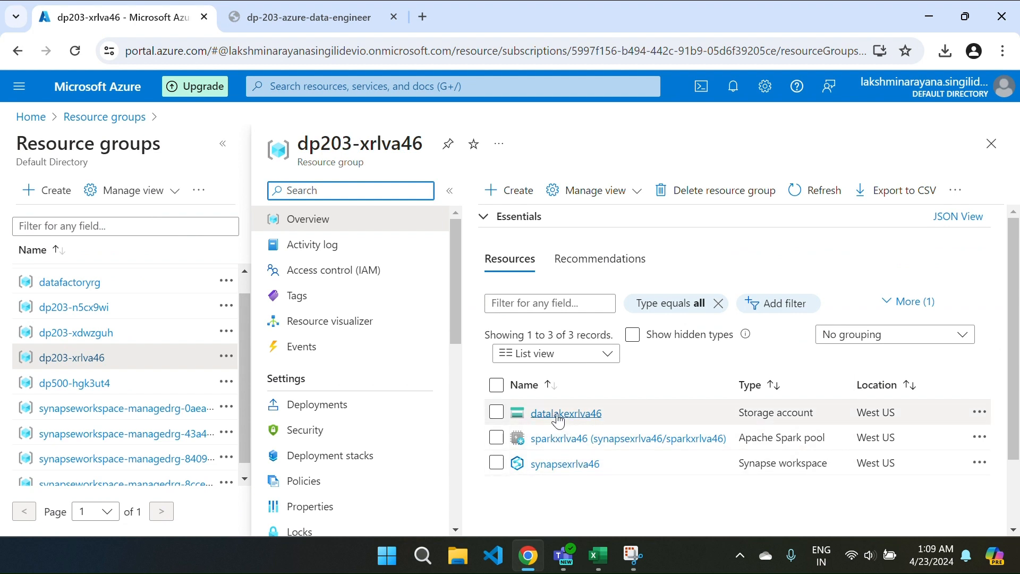
Step: Browse the datalakexrlva46 files container down to synapse/workspaces/synapsexrlva46/sparkpools
left_click(558, 414)
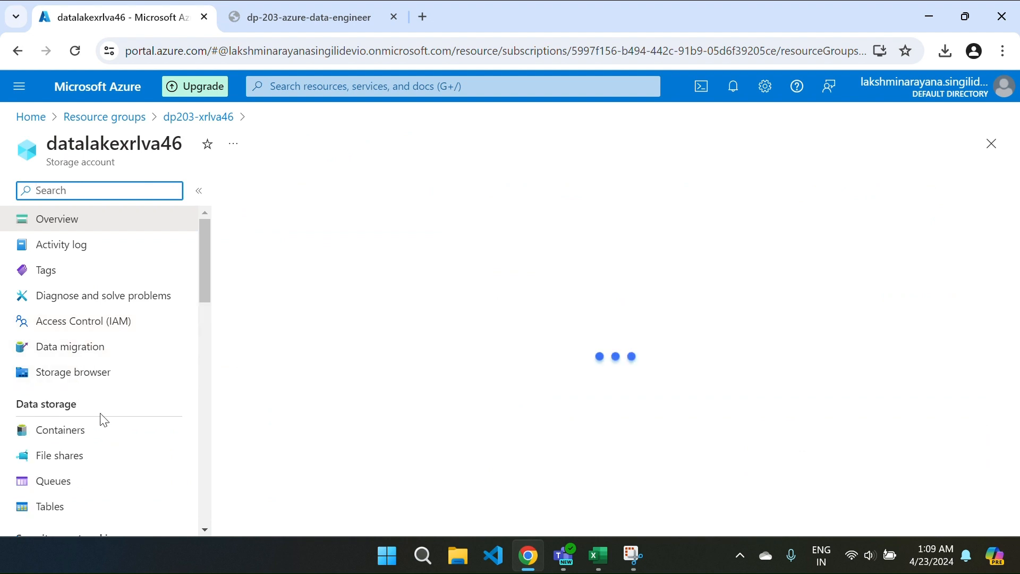
left_click(70, 402)
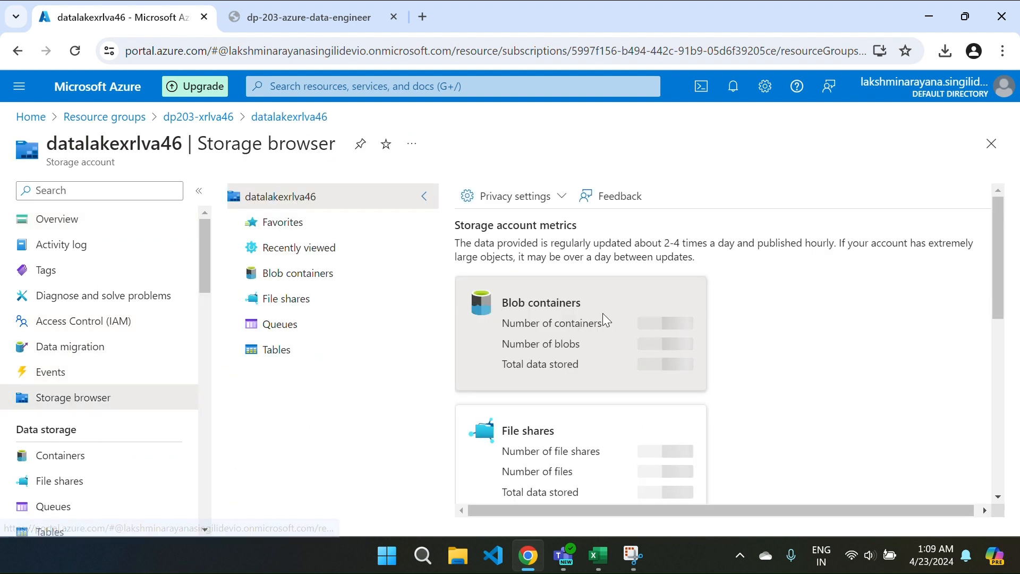
left_click(603, 315)
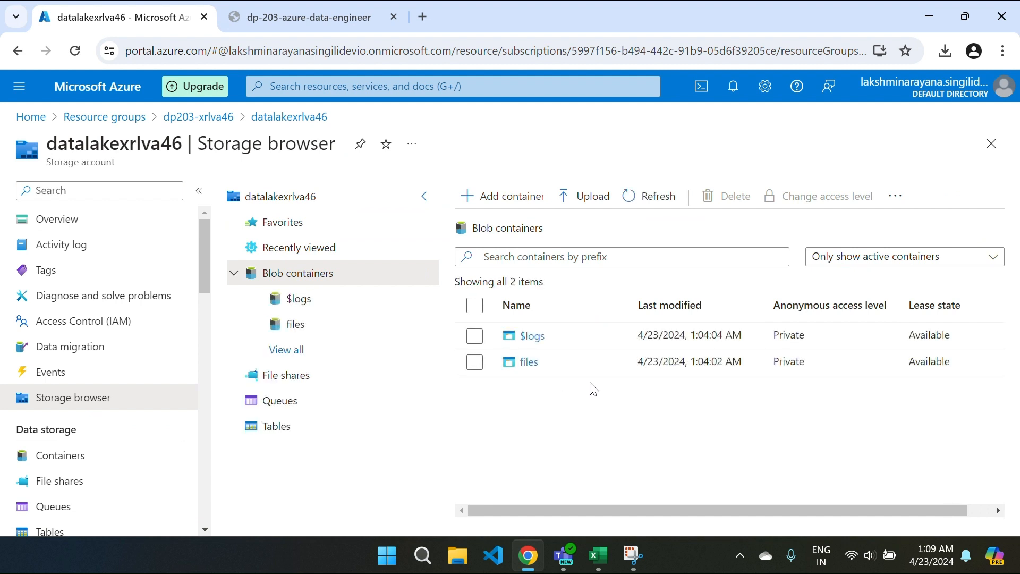
left_click(530, 363)
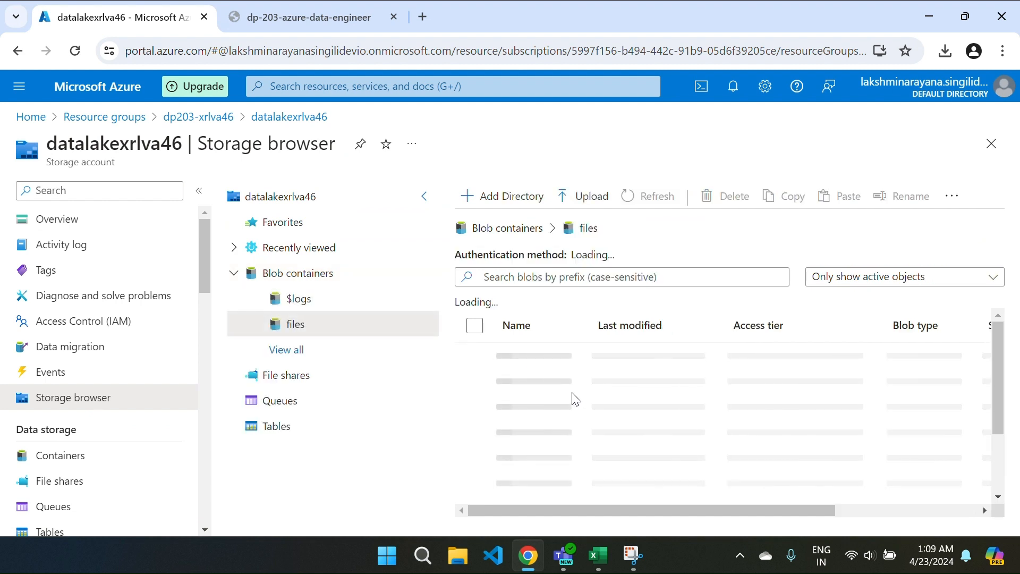
left_click(525, 358)
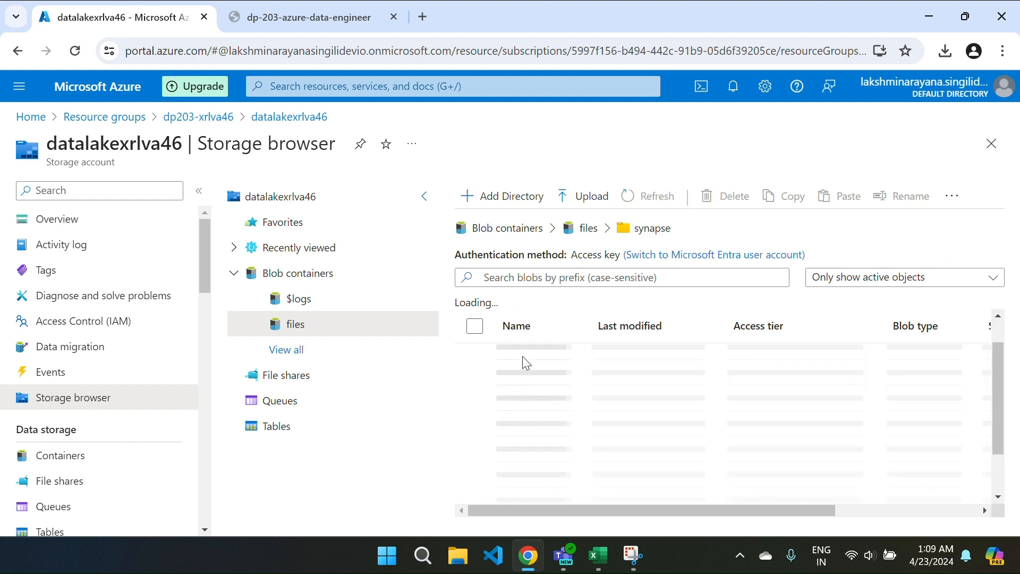
left_click(546, 384)
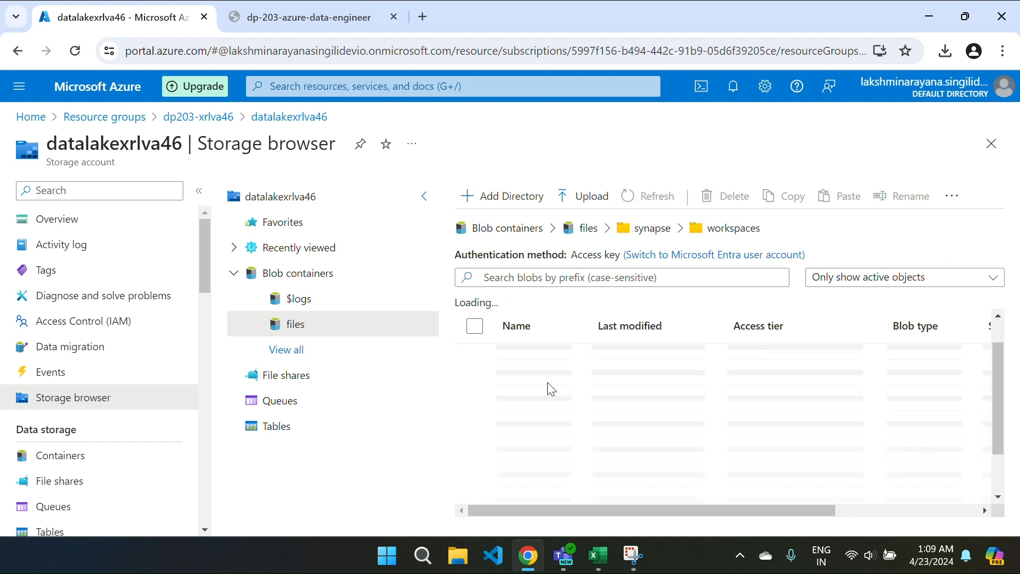
left_click(537, 384)
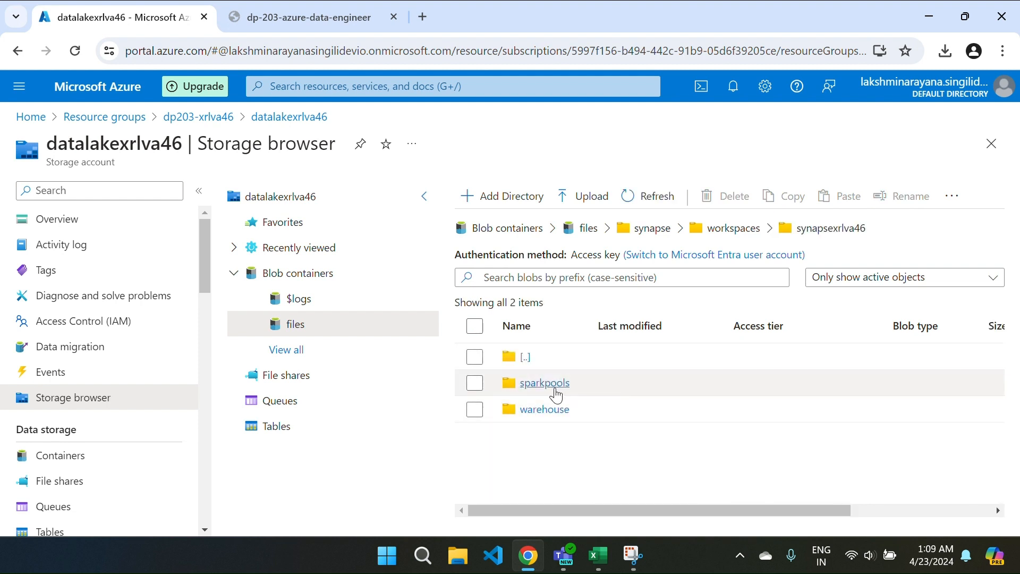
left_click(545, 384)
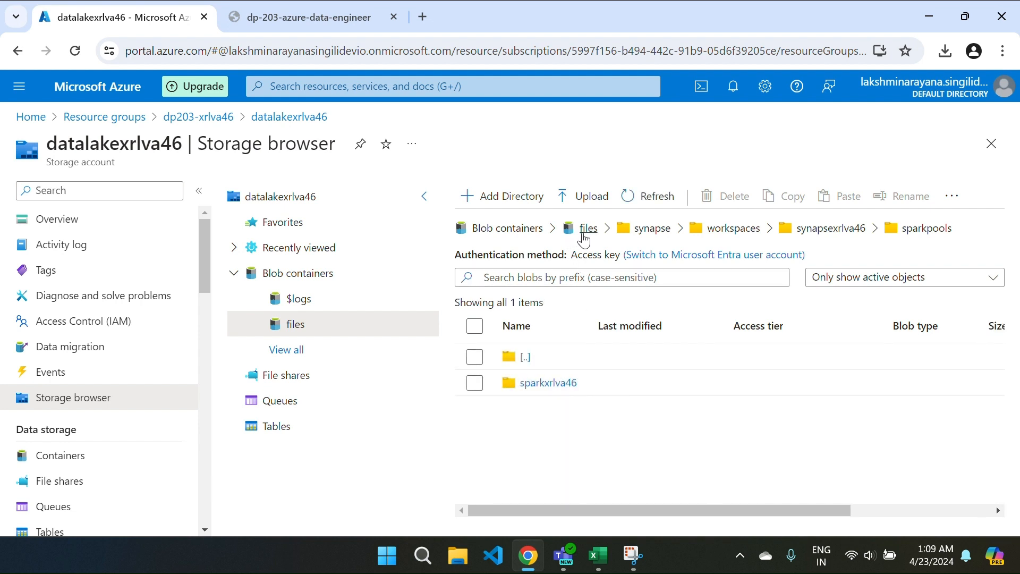
Step: Go back to dp203-xrlva46 and open the synapsexrlva46 Synapse workspace
left_click(583, 235)
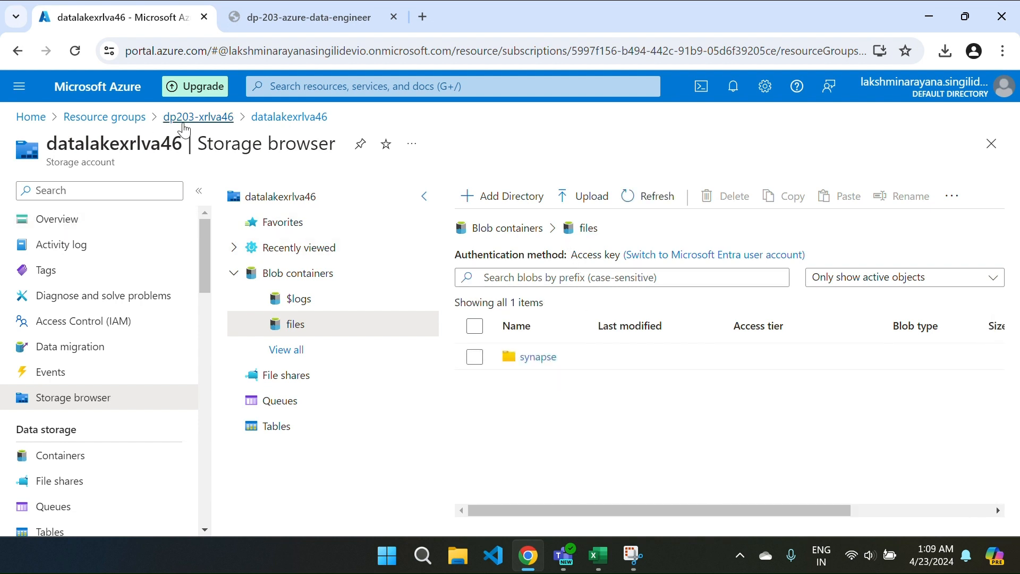
left_click(183, 128)
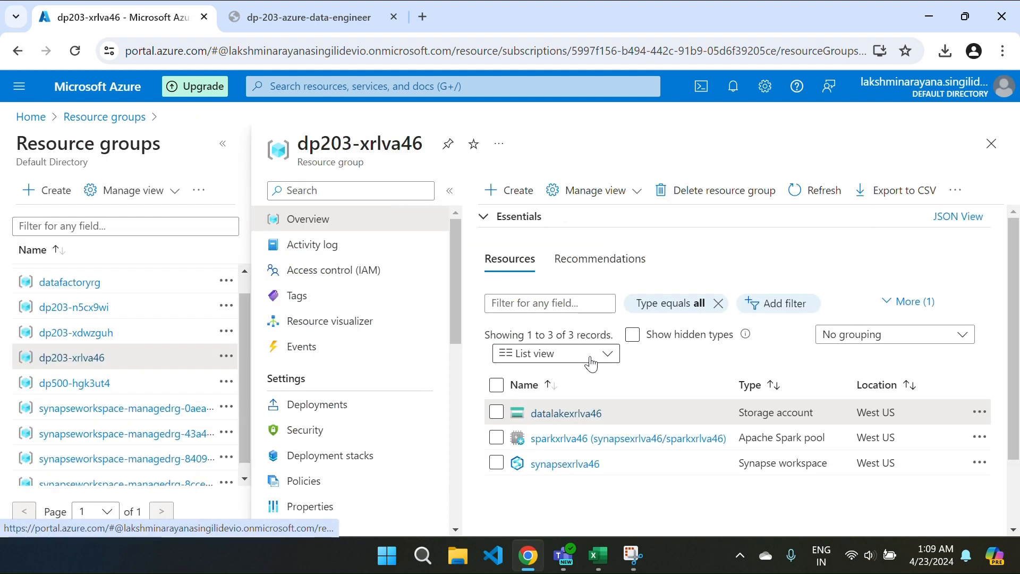
left_click(565, 465)
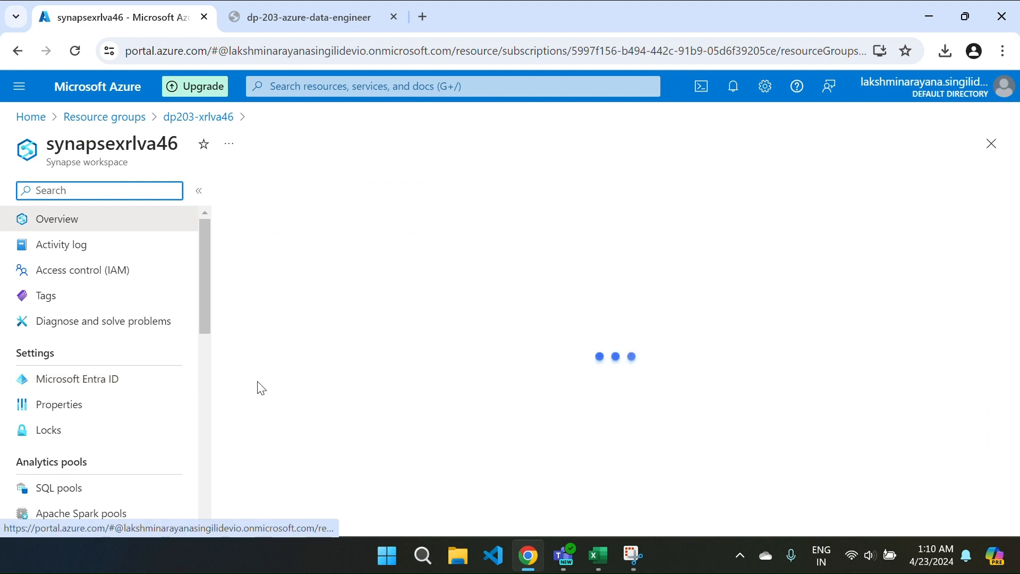
Step: Launch Synapse Studio for synapsexrlva46, expand its navigation pane, then return the portal to dp203-xrlva46
scroll(464, 441, "down", 5)
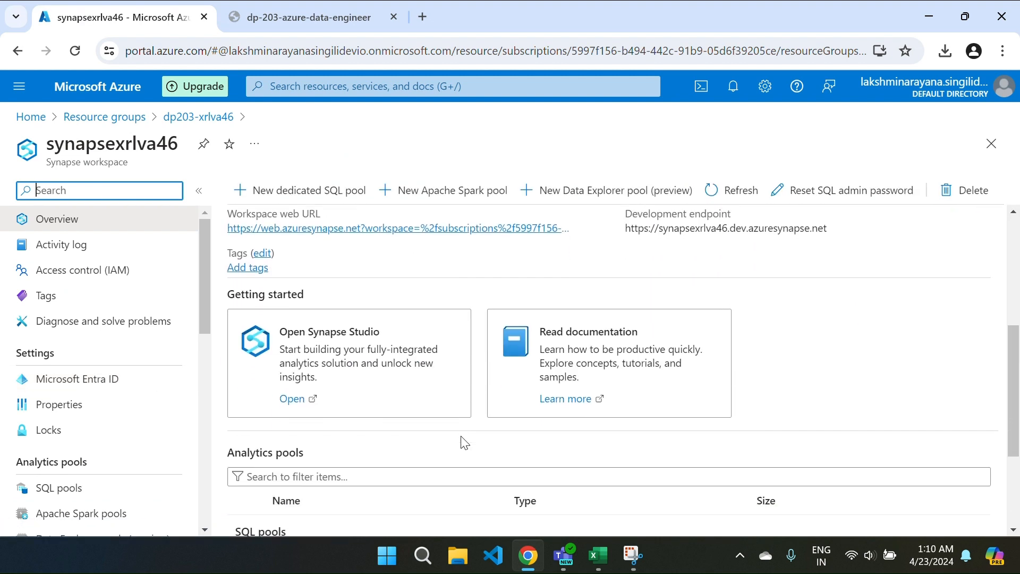
scroll(463, 441, "down", 3)
left_click(292, 318)
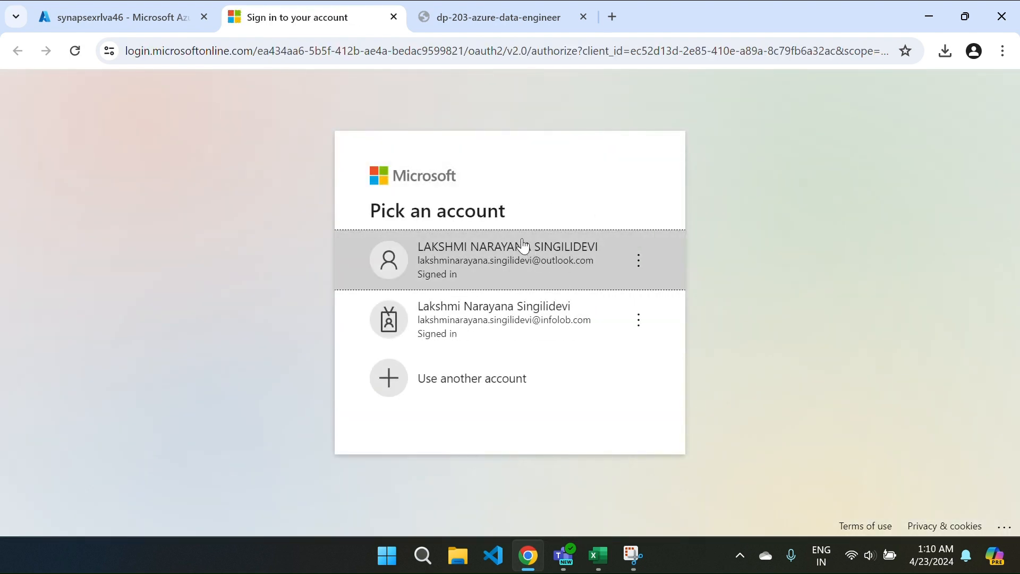
left_click(524, 245)
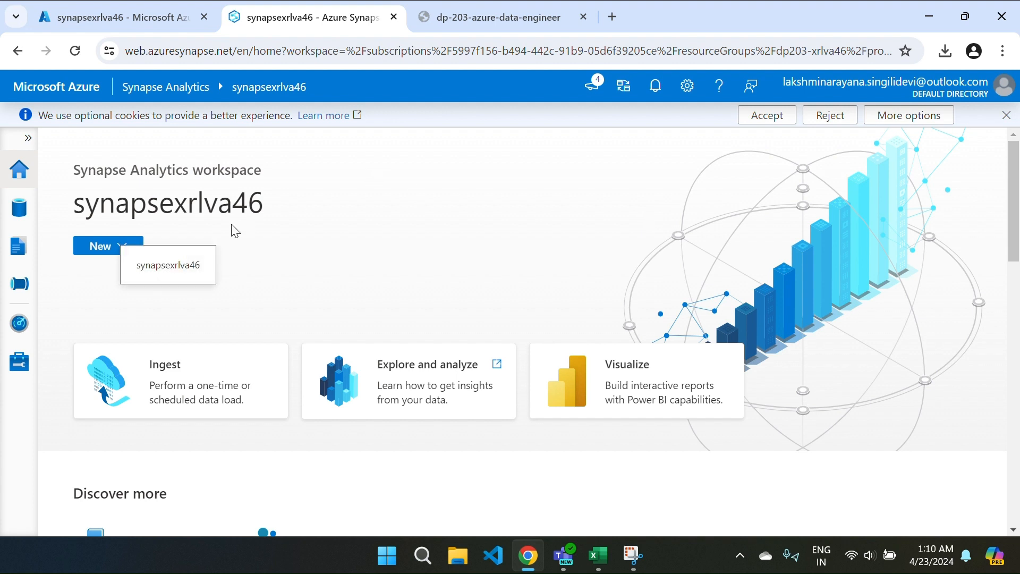
left_click(27, 139)
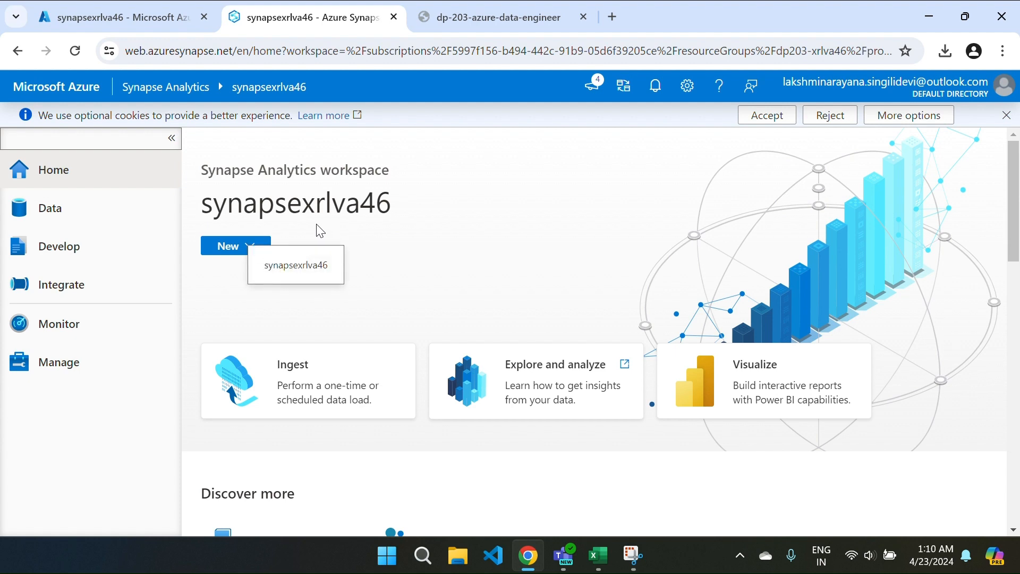
left_click(132, 21)
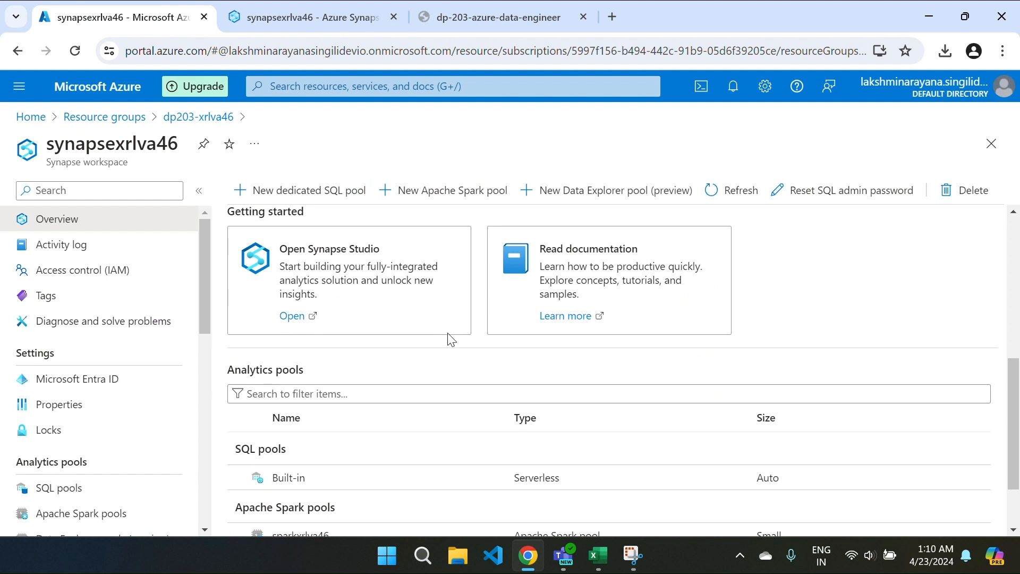
left_click(184, 120)
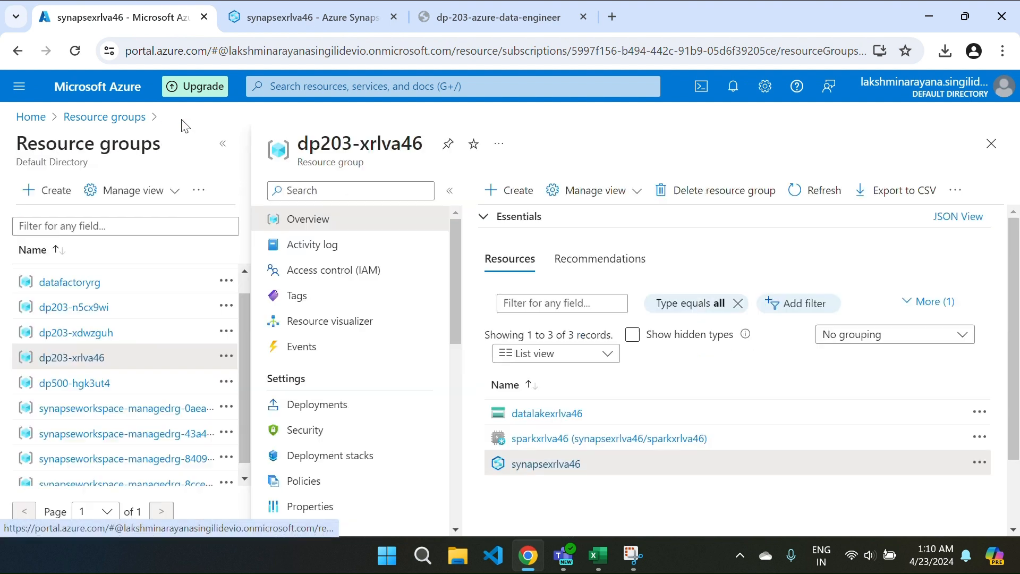
Step: Switch the datalakexrlva46 files container to Microsoft Entra user account auth, close Synapse Studio, return to dp203-xrlva46
left_click(559, 416)
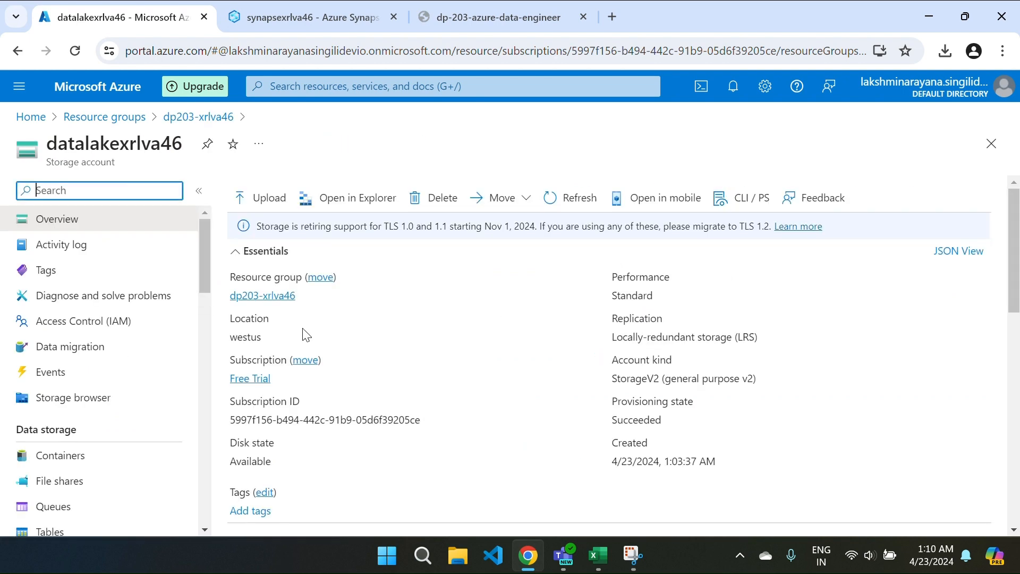
scroll(388, 401, "down", 3)
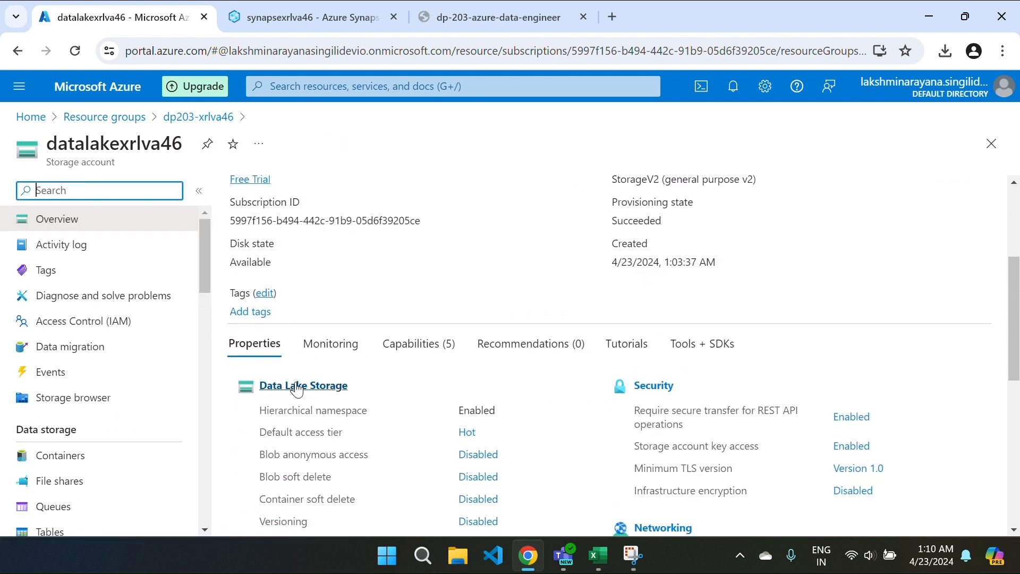
left_click(279, 392)
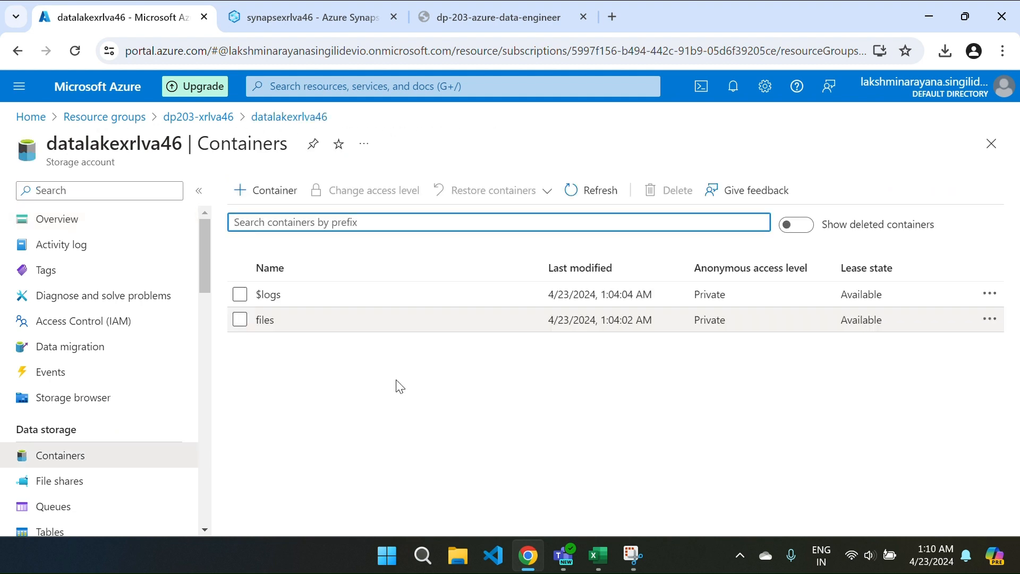
left_click(266, 321)
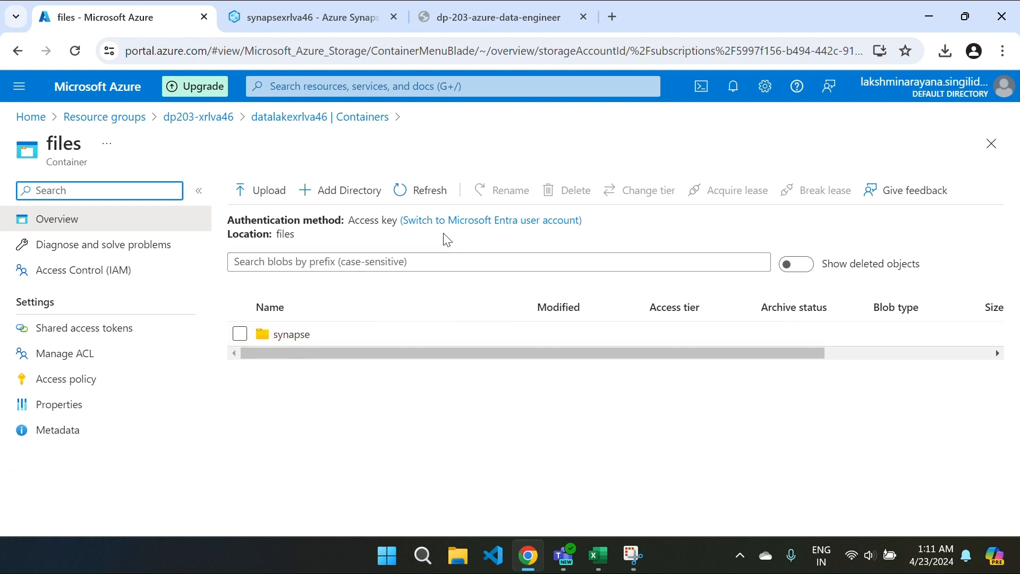
left_click(485, 222)
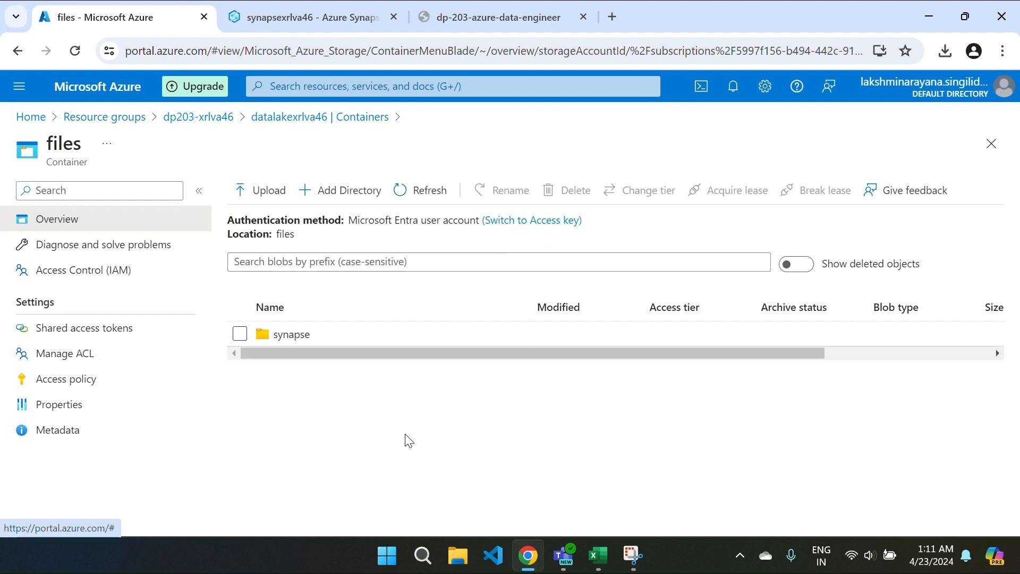
left_click(393, 20)
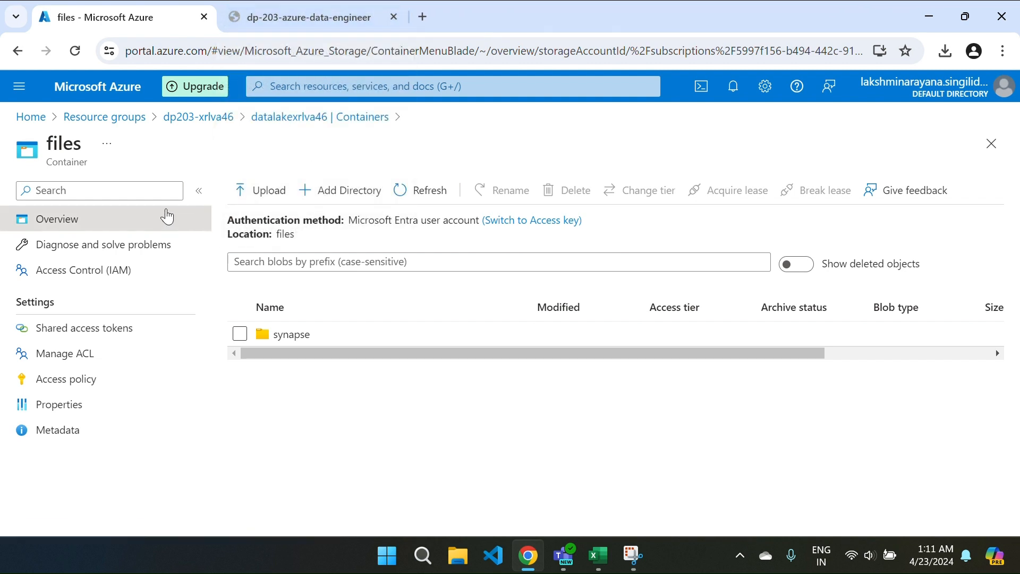
left_click(205, 122)
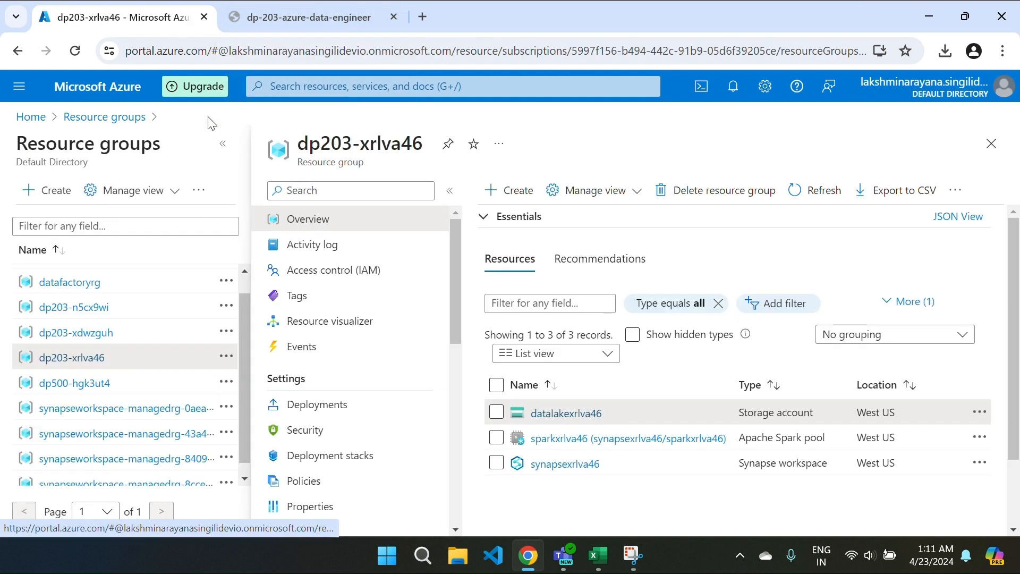
Step: Relaunch Synapse Studio from synapsexrlva46, expand the navigation pane, and open the Data hub
left_click(557, 466)
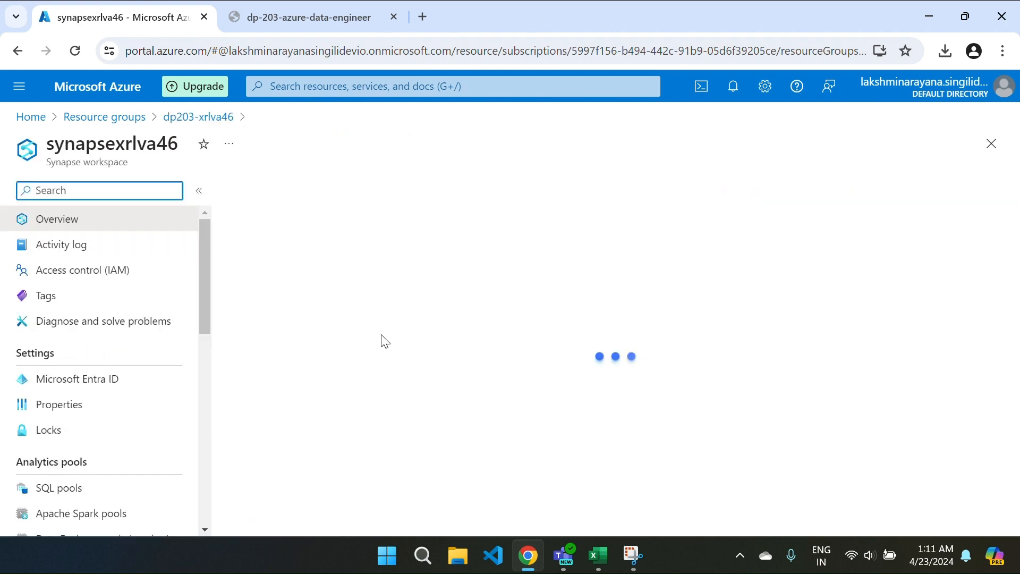
scroll(348, 445, "down", 3)
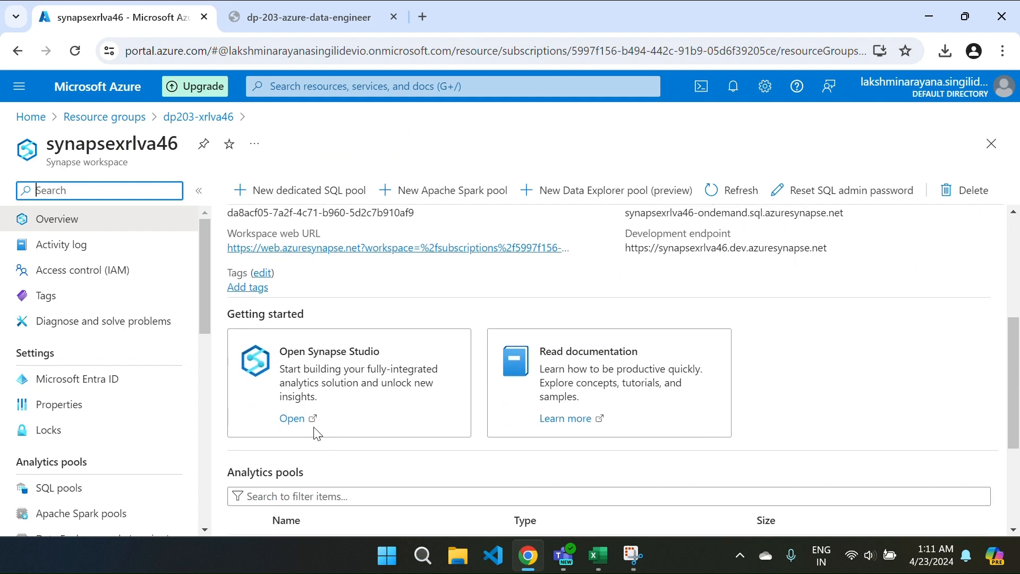
left_click(294, 419)
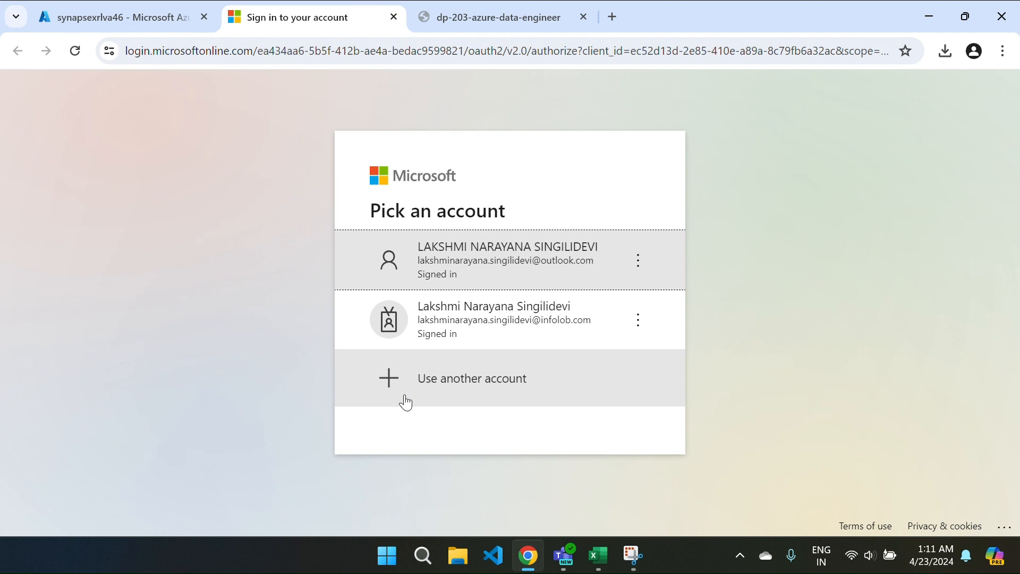
left_click(509, 258)
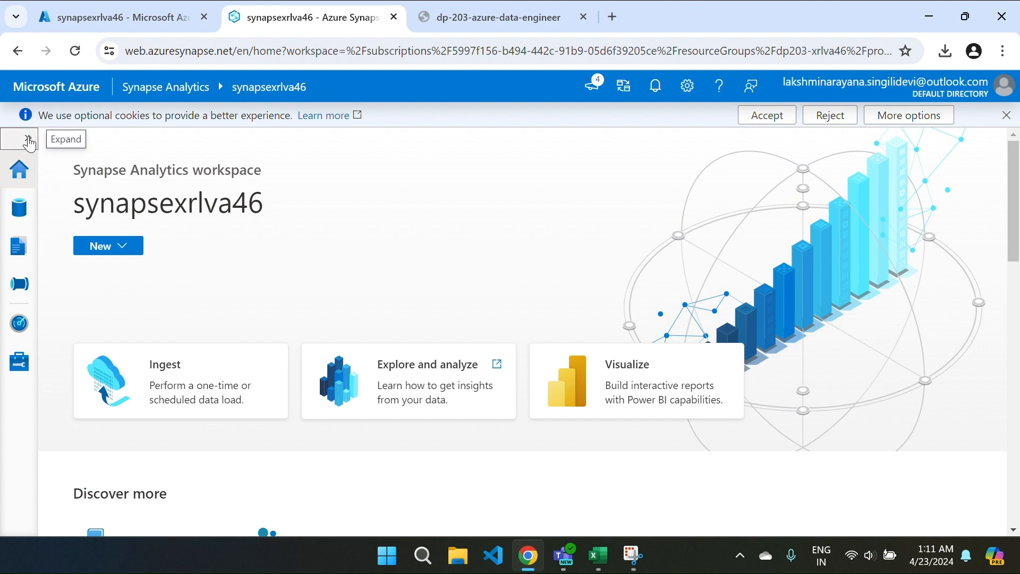
left_click(27, 138)
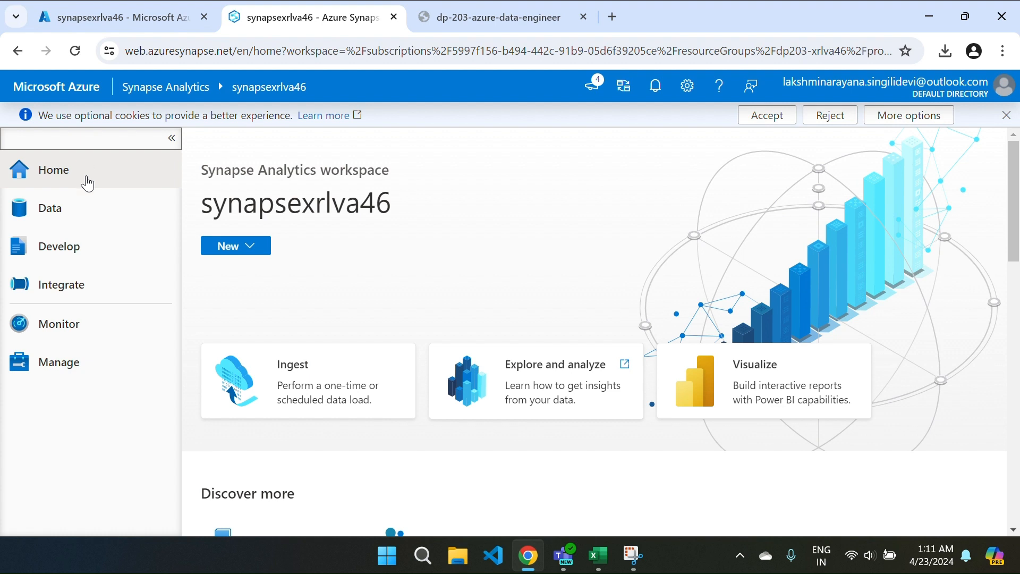
left_click(74, 209)
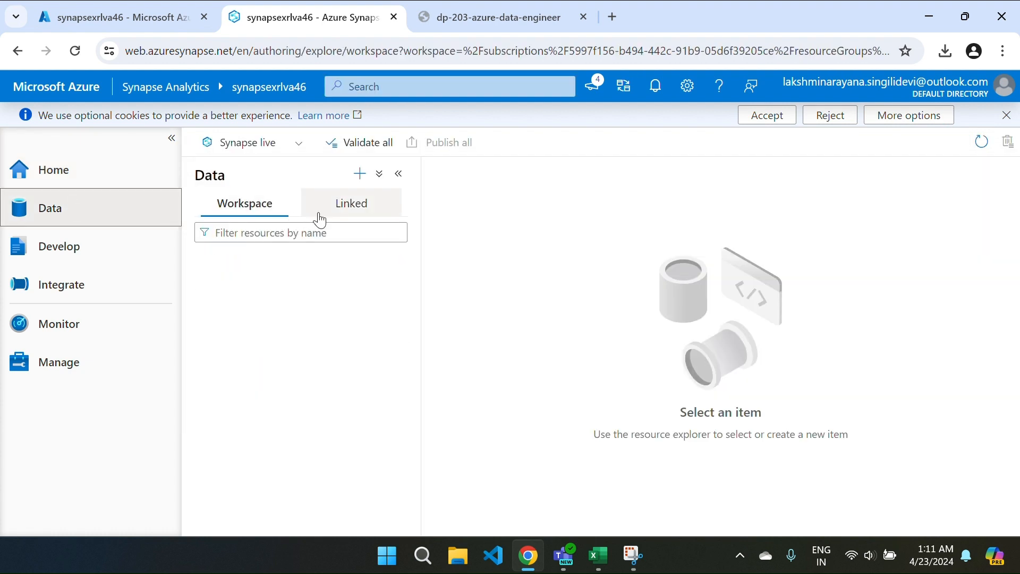
Step: Open the linked primary storage's files (Primary) container, showing its synapse folder
left_click(351, 207)
left_click(211, 261)
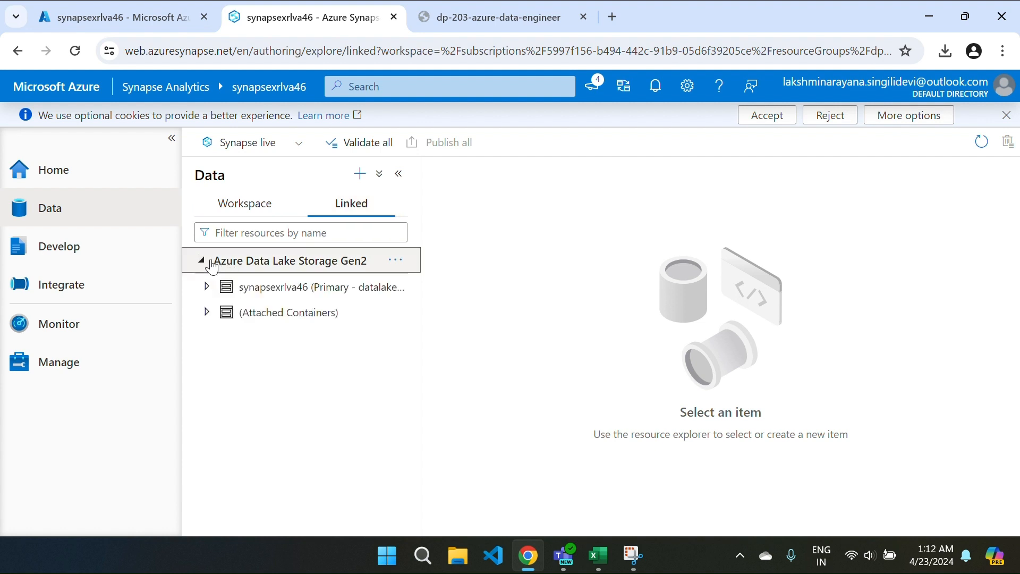
left_click(217, 287)
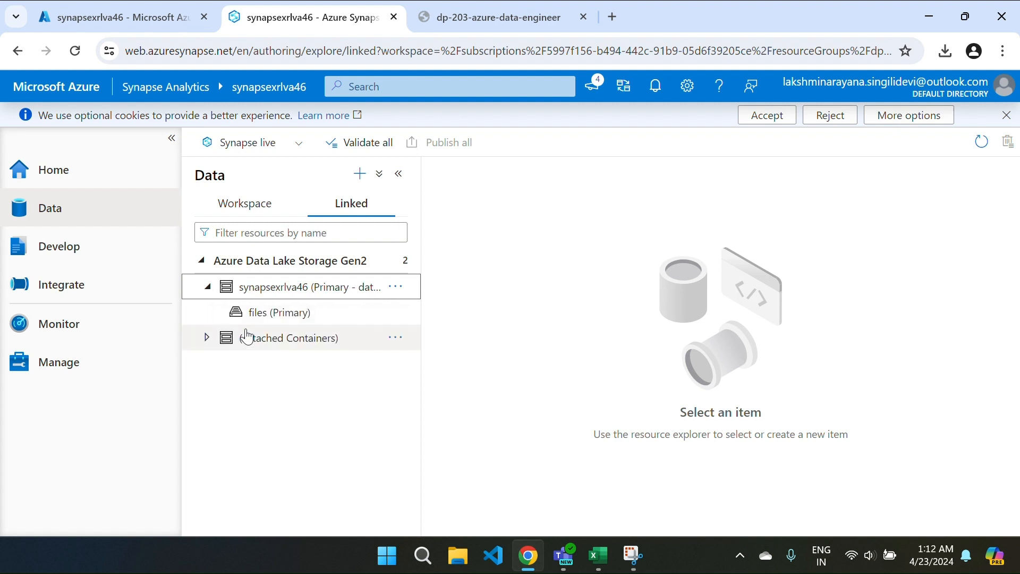
left_click(329, 314)
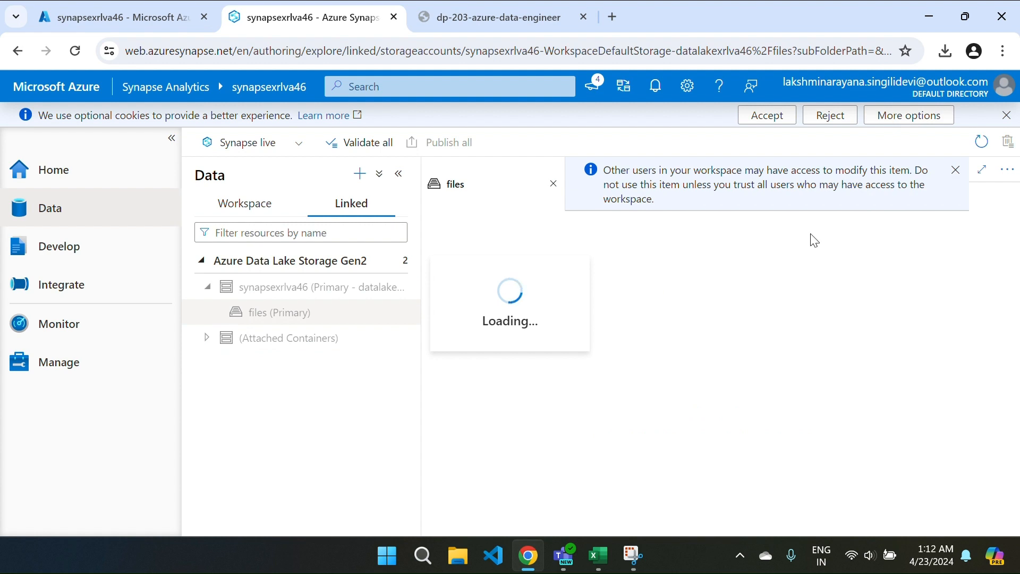
left_click(957, 171)
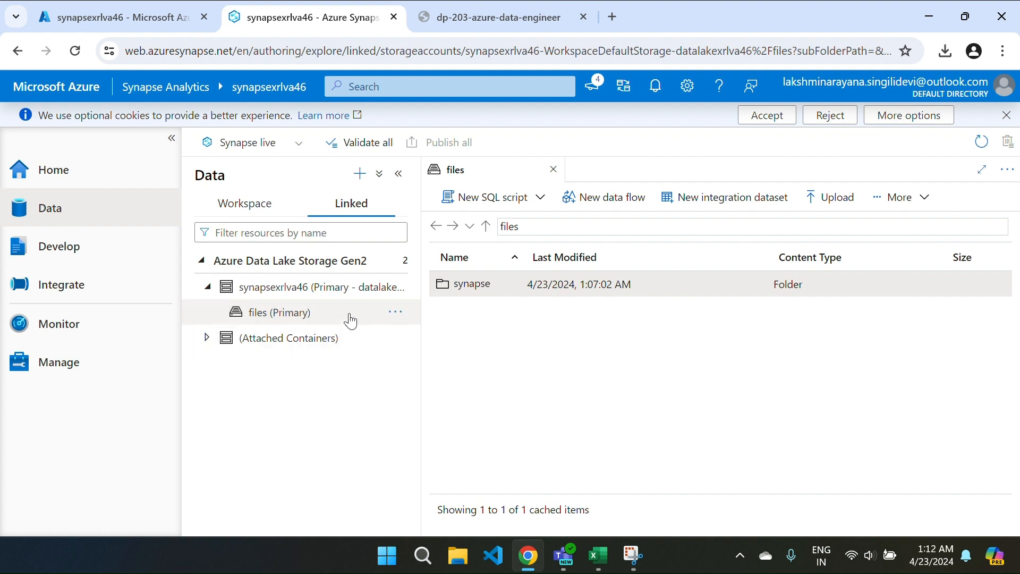
Step: Return to the Data hub and bring up the choices for new data items
left_click(68, 259)
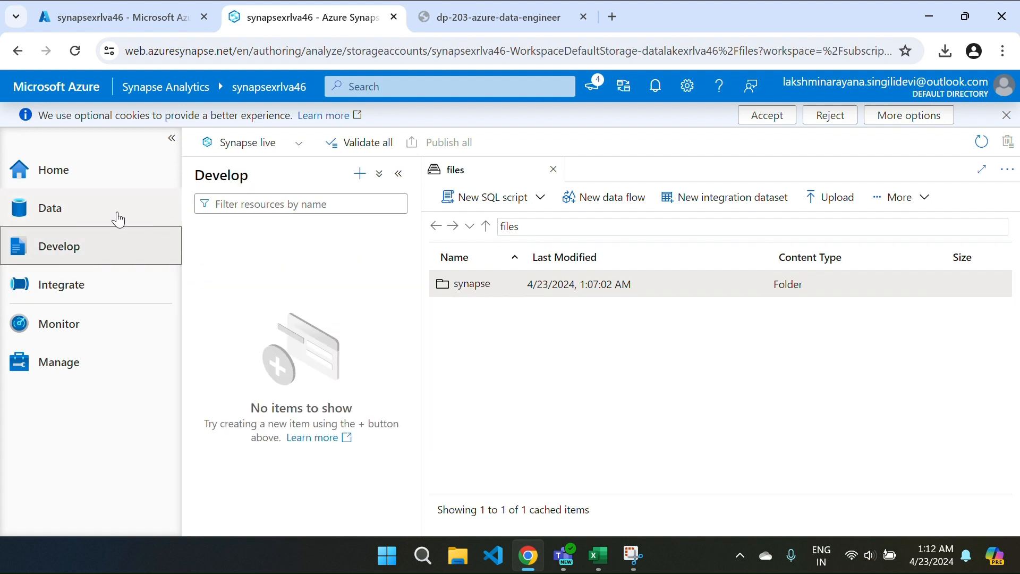
left_click(61, 211)
left_click(356, 174)
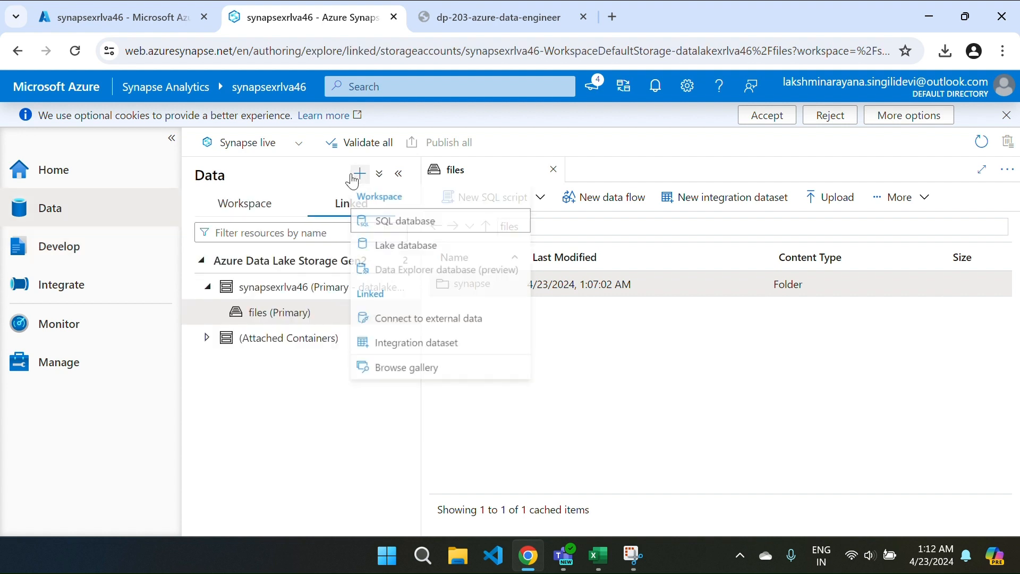
Step: Create a new lake database, accepting the template terms, and name it RetailDB
left_click(408, 248)
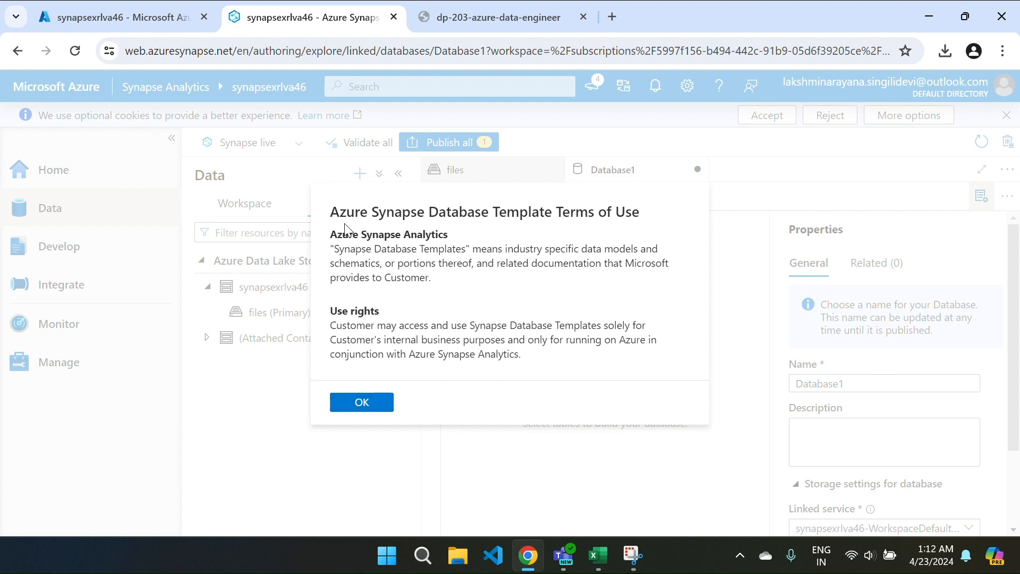
left_click(360, 403)
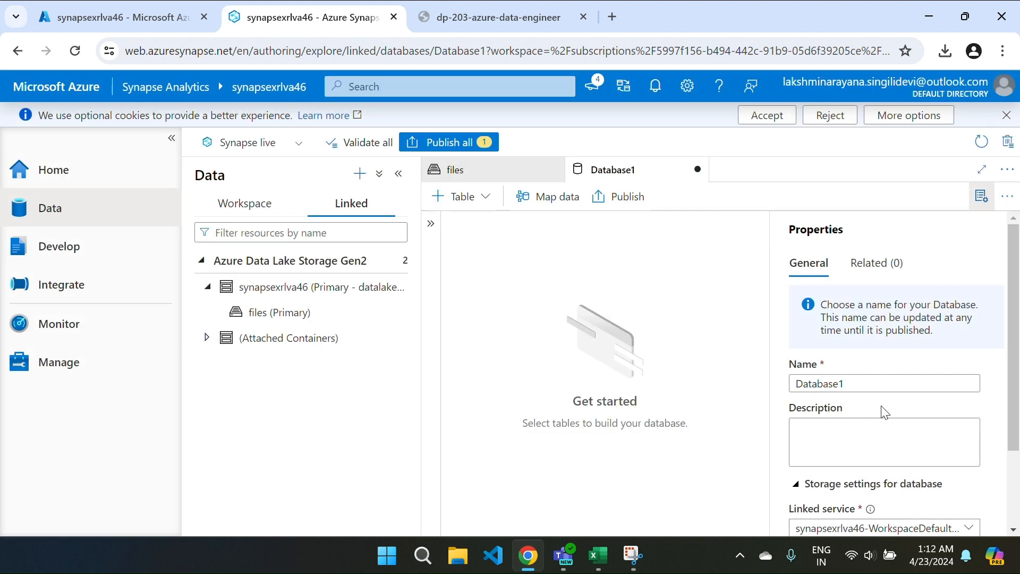
scroll(856, 388, "down", 2)
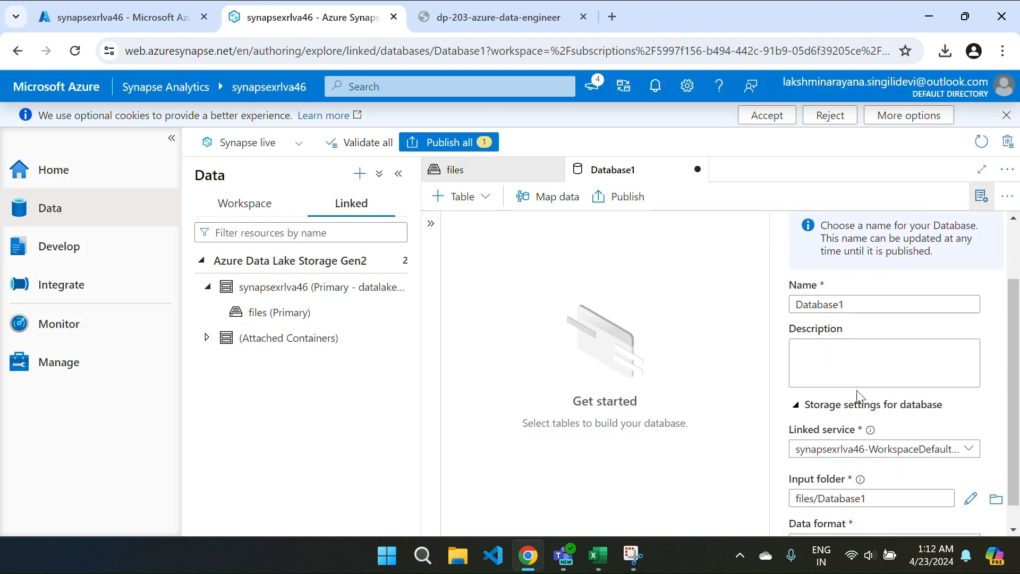
left_click_drag(849, 304, 765, 308)
key("BackSpace")
type("RetailDB")
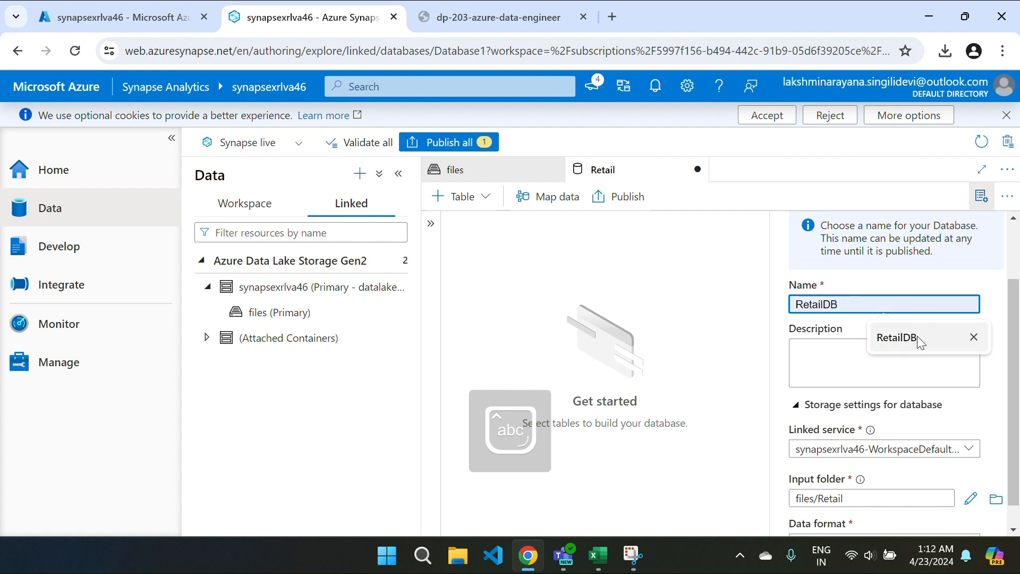
left_click(917, 336)
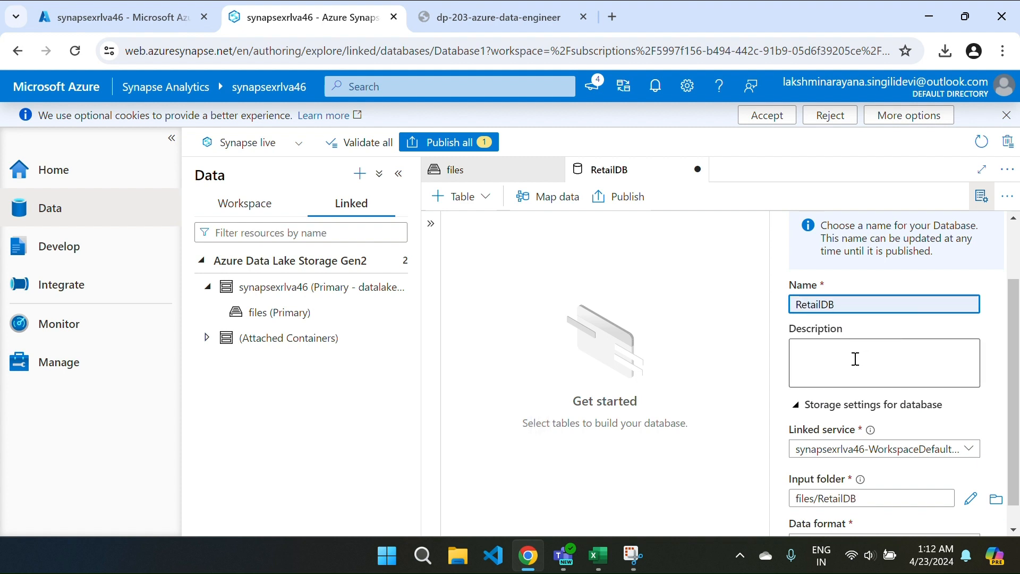
Step: Hide the properties pane and review RetailDB as a pending change to publish
scroll(856, 359, "down", 1)
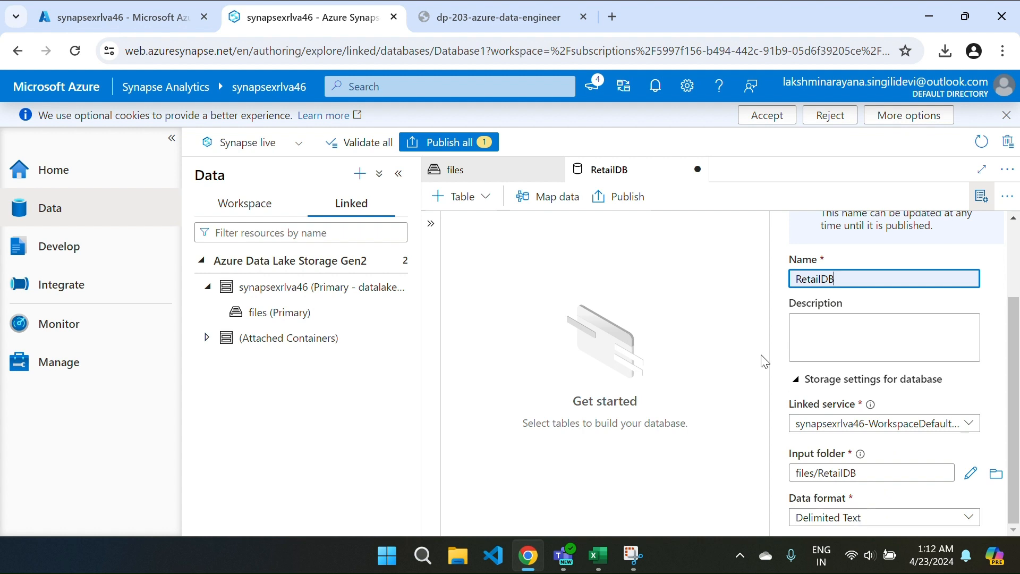
left_click(716, 325)
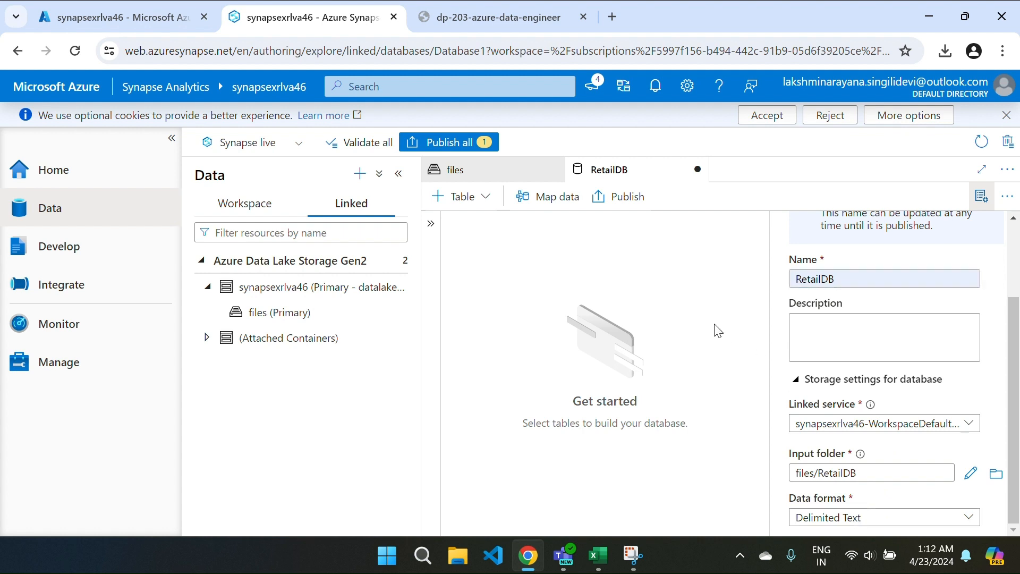
left_click(981, 195)
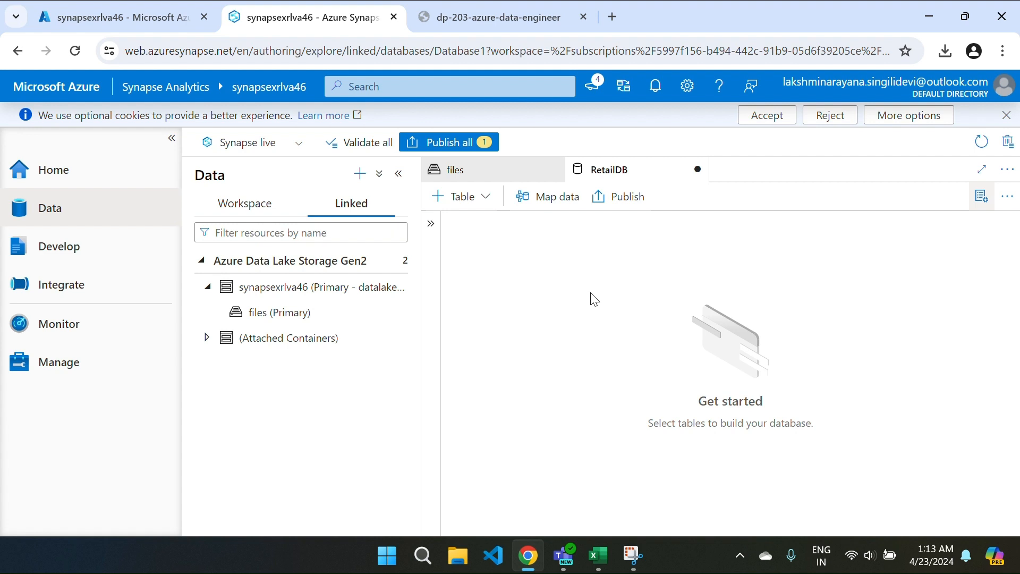
left_click(449, 144)
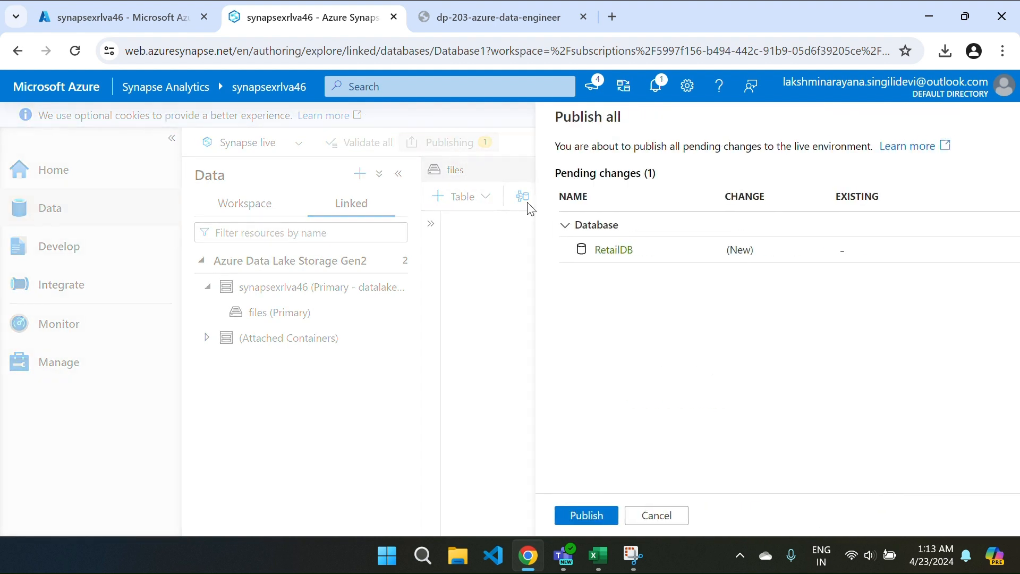
Step: Publish RetailDB, then browse into the synapse folder and back to the files root
left_click(566, 515)
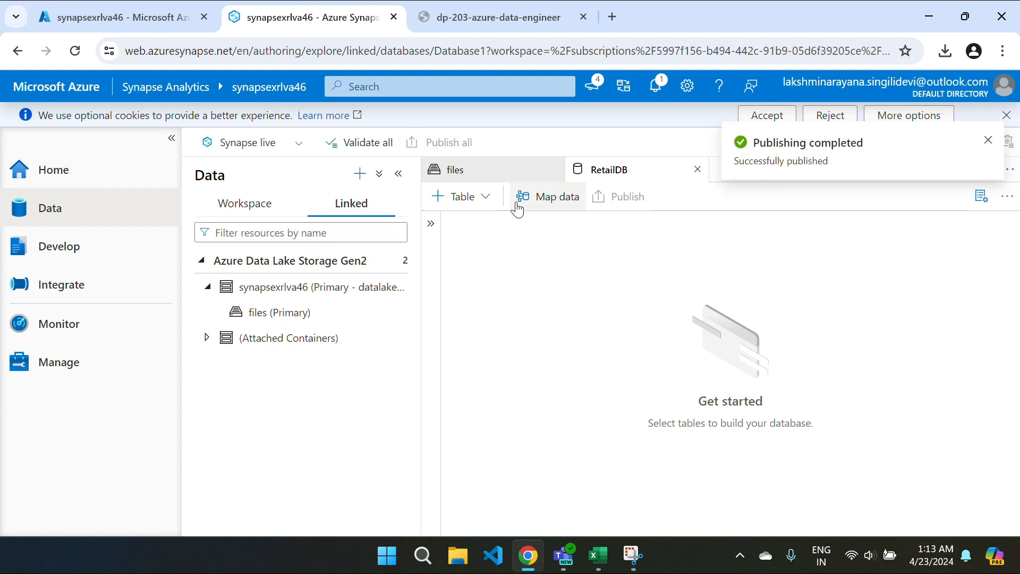
left_click(489, 178)
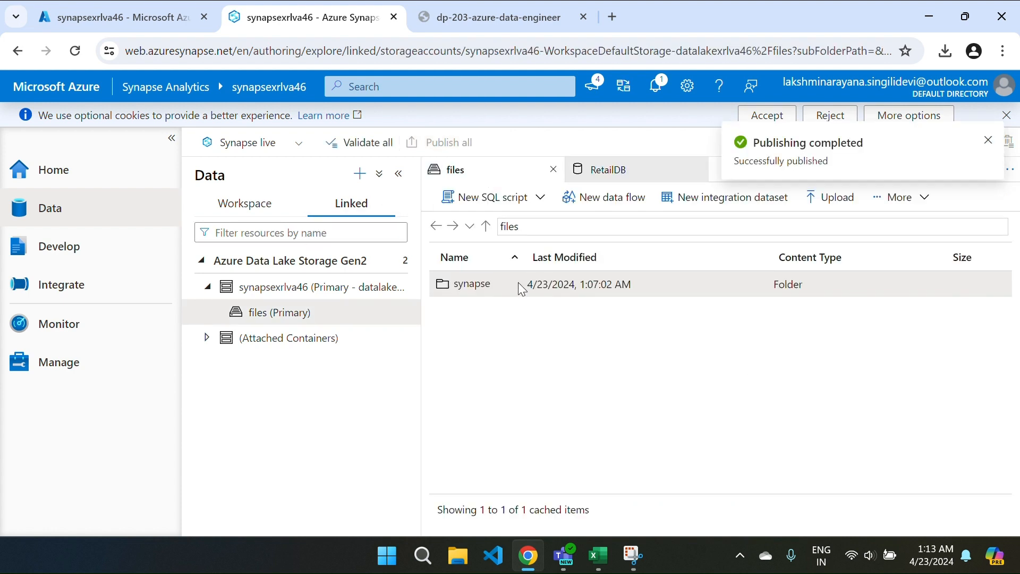
double_click(485, 286)
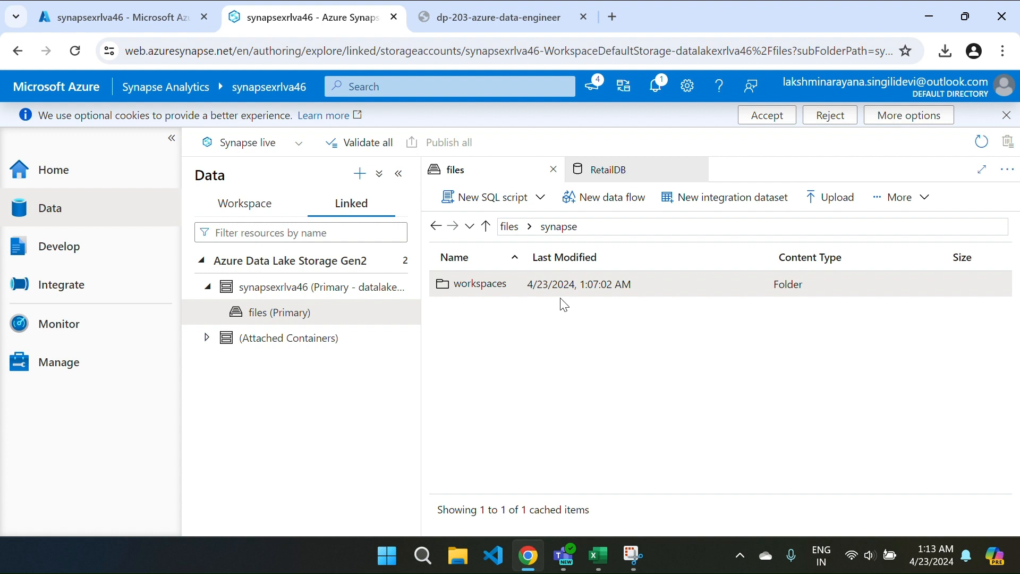
left_click(512, 227)
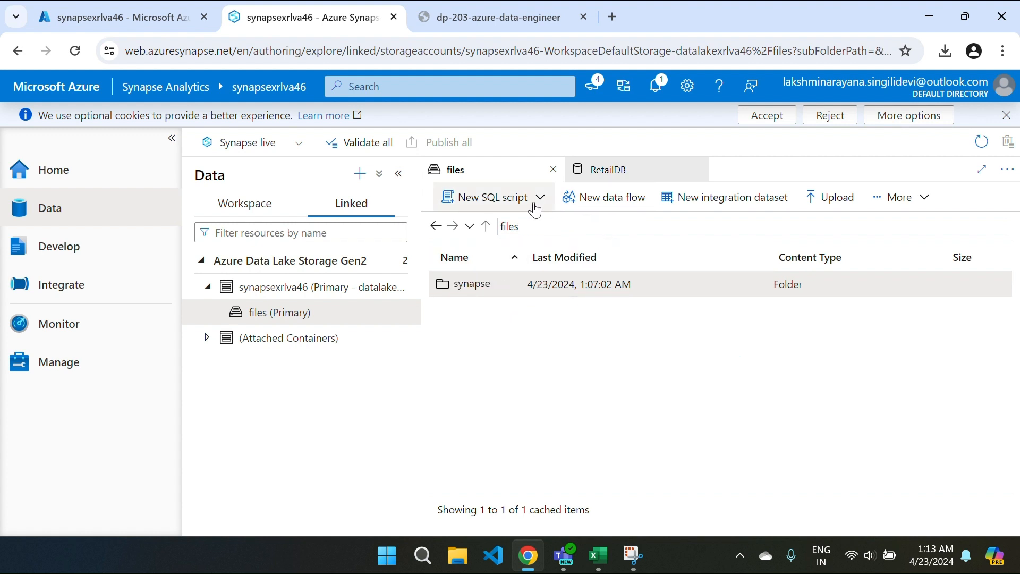
Step: Create a RetailDB folder in the files container, then list the workspace's lake databases
left_click(907, 203)
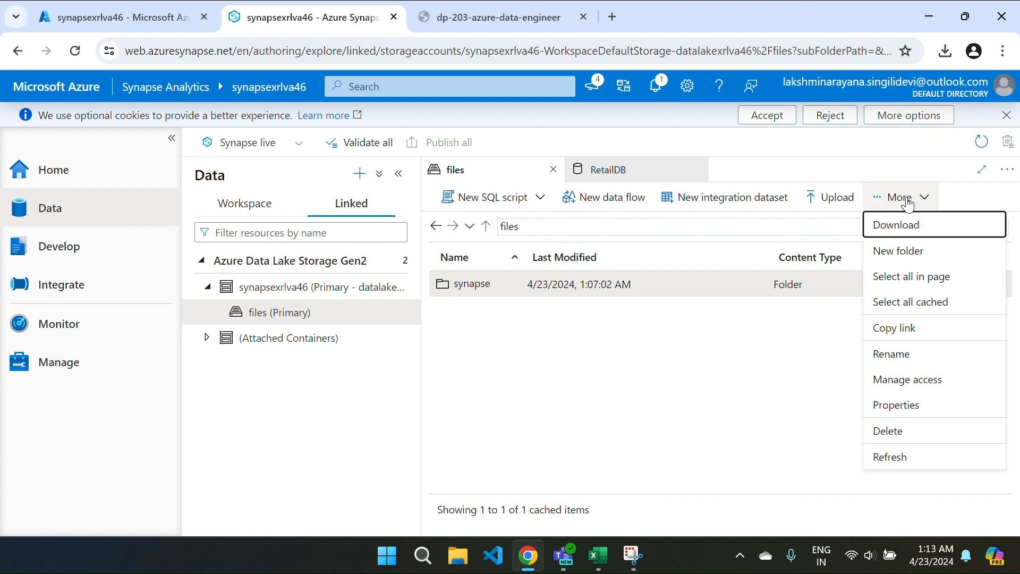
left_click(910, 251)
left_click(475, 294)
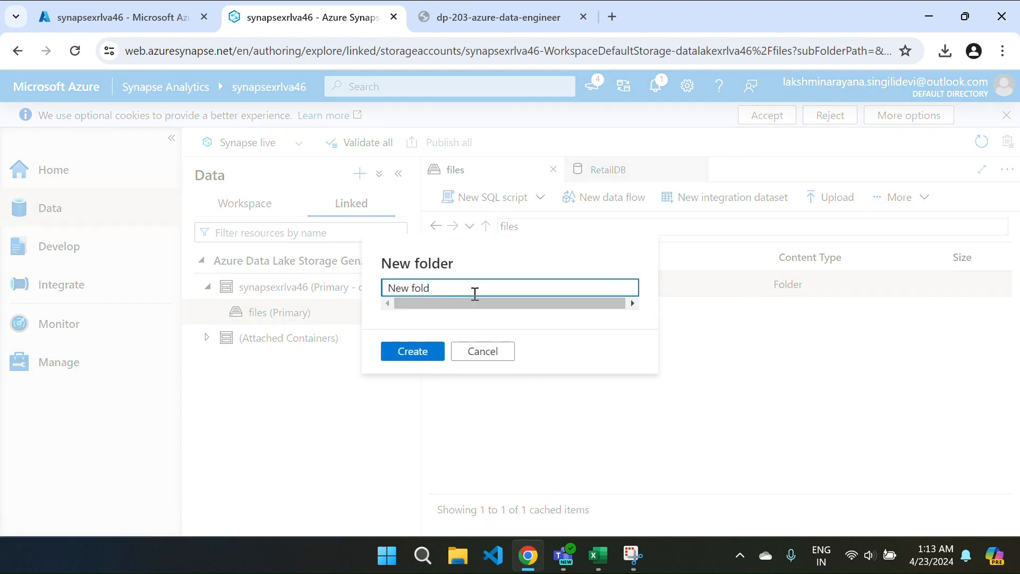
key("BackSpace")
key("BackSpace")
key("BackSpace")
key("BackSpace")
key("BackSpace")
key("BackSpace")
key("BackSpace")
key("BackSpace")
type("RE")
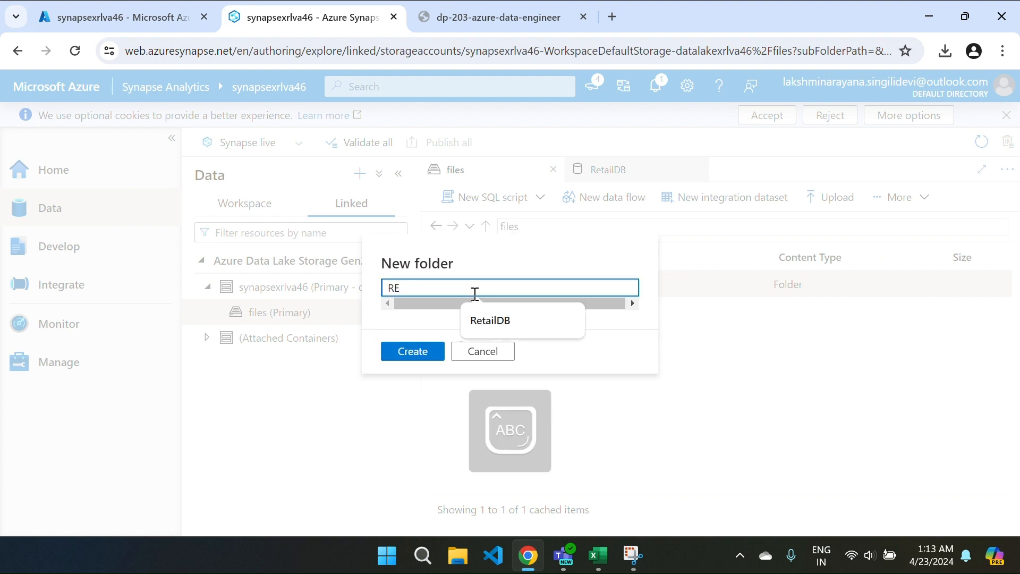
left_click(489, 320)
left_click(409, 351)
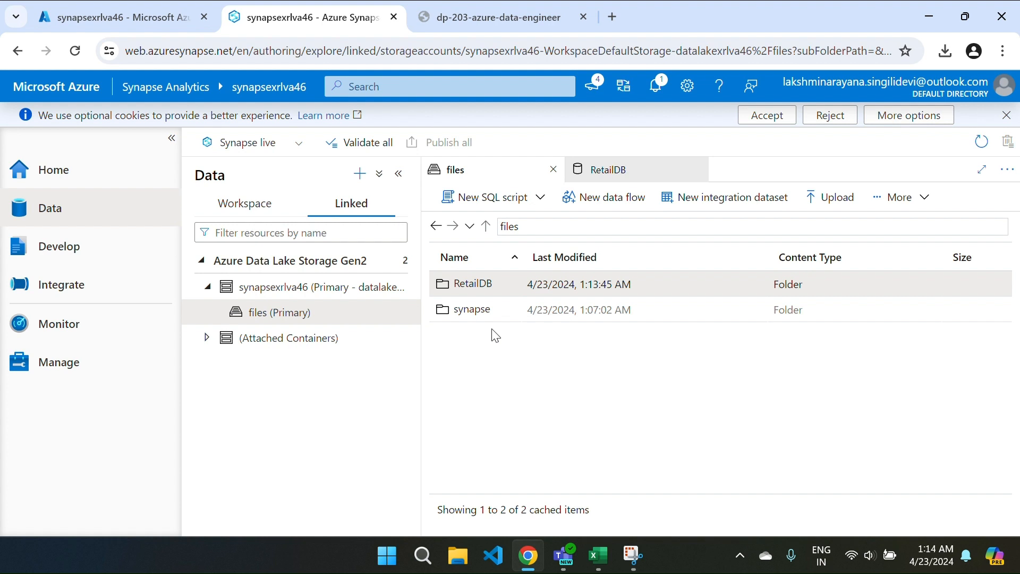
left_click(250, 208)
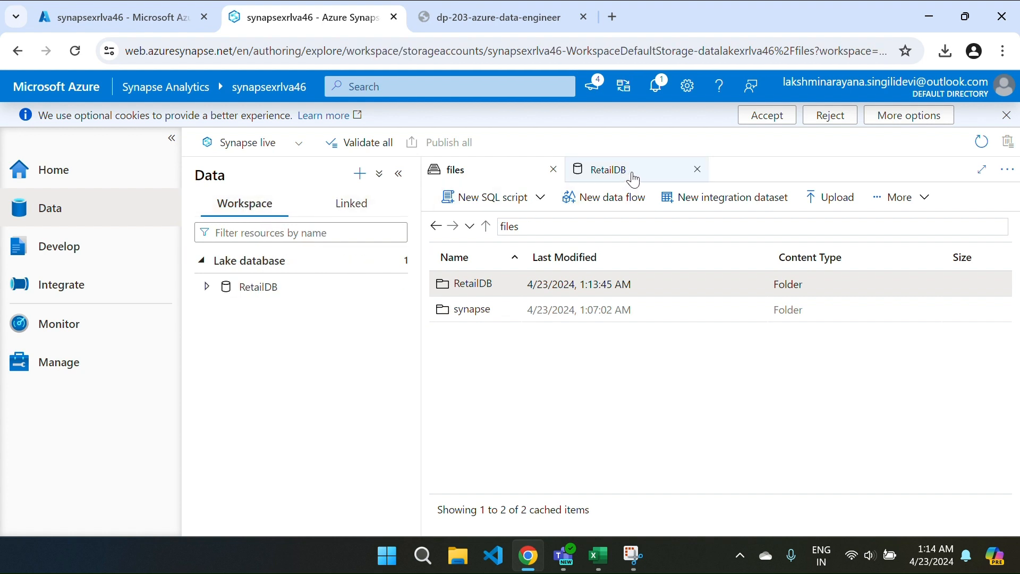
left_click(697, 169)
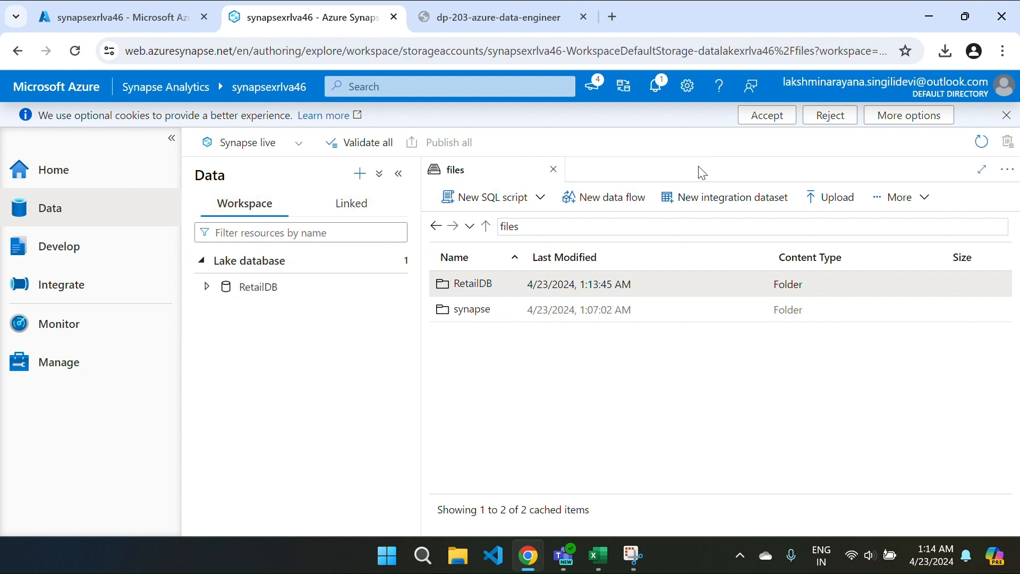
Step: Reopen the RetailDB designer and show the + Table options: Custom, From template, From data lake
left_click(554, 169)
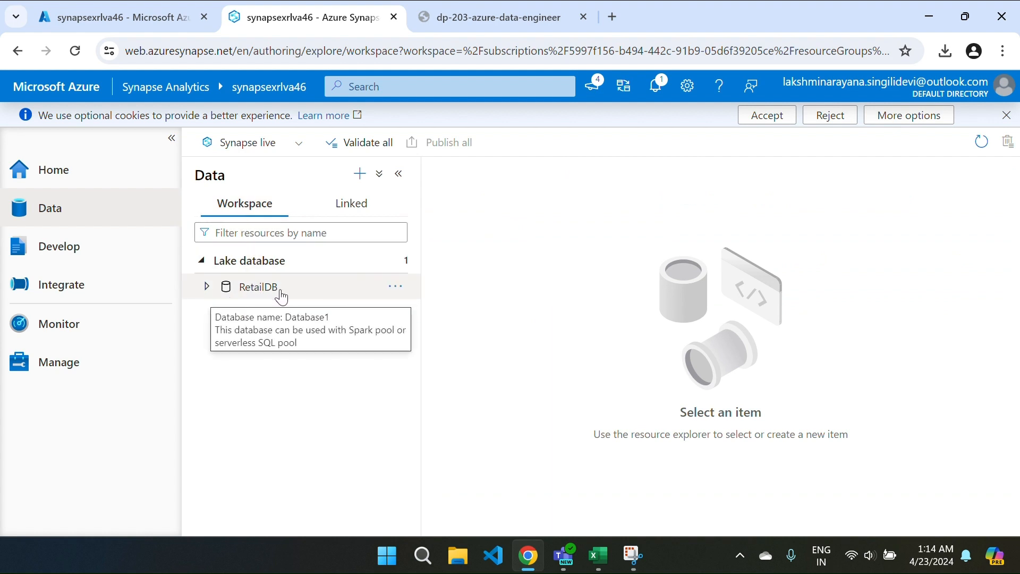
right_click(313, 291)
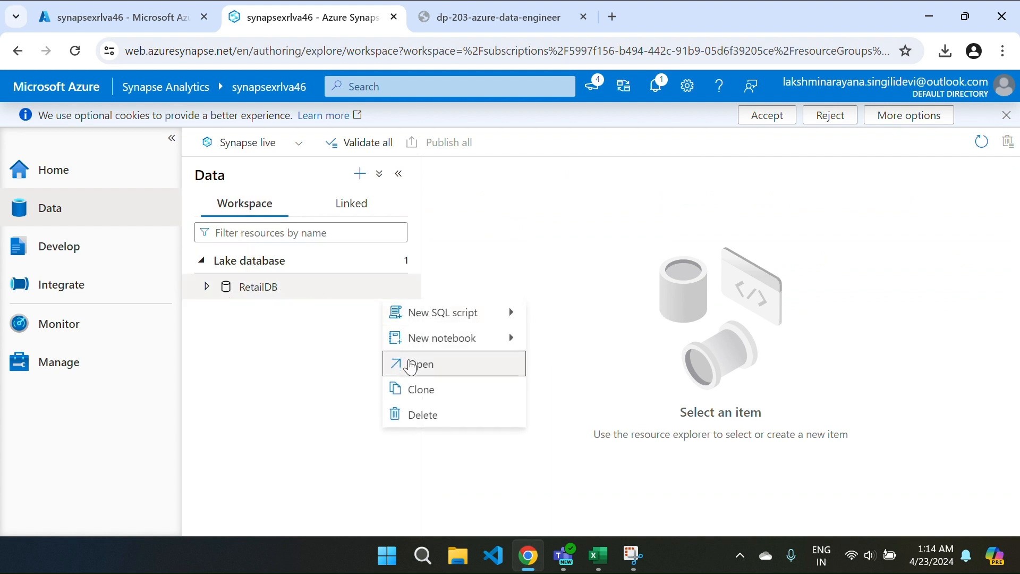
left_click(411, 366)
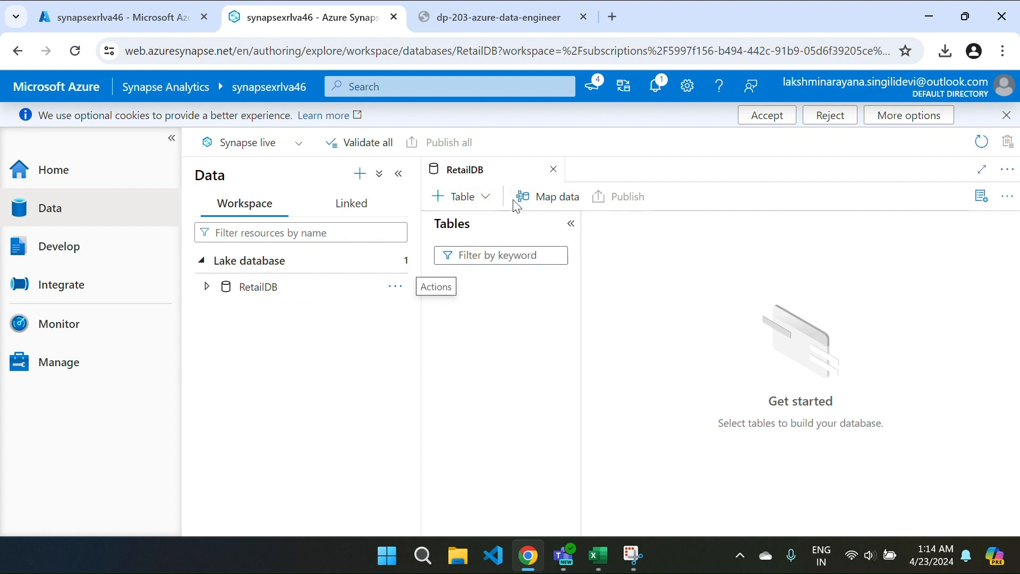
left_click(435, 201)
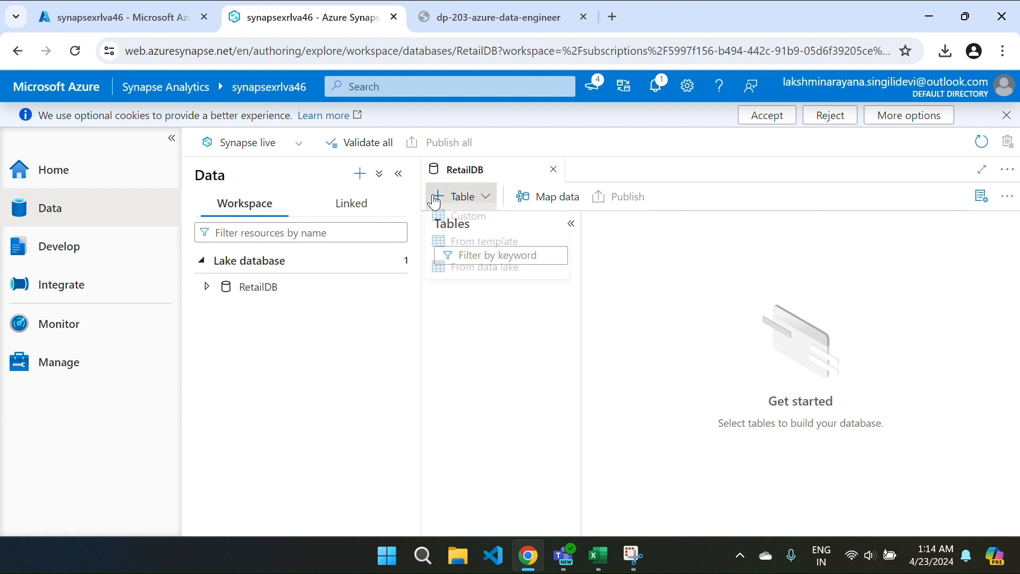
left_click(486, 202)
left_click(485, 204)
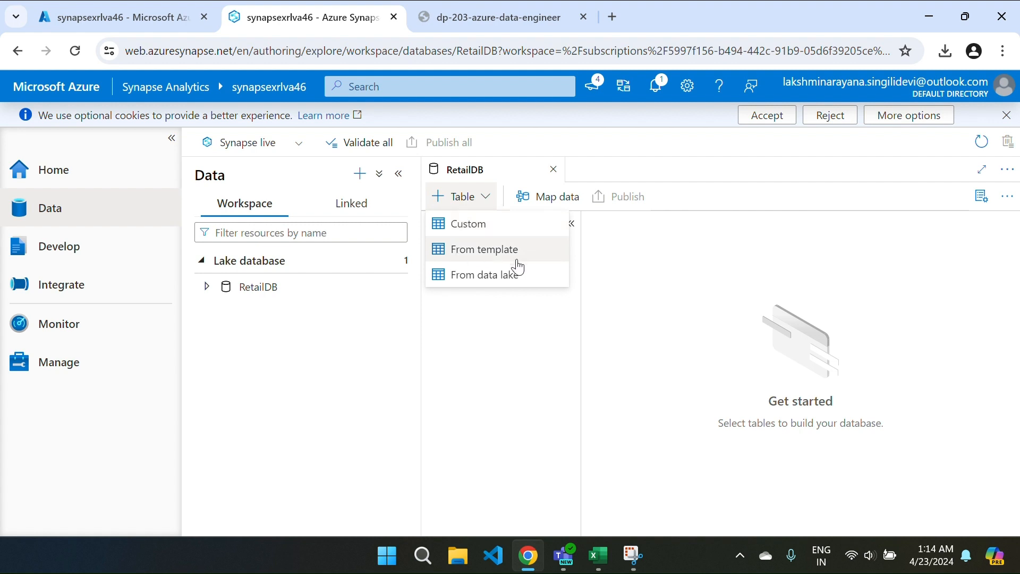
Step: Add a custom table to RetailDB and rename Table_1 to Customer
left_click(456, 236)
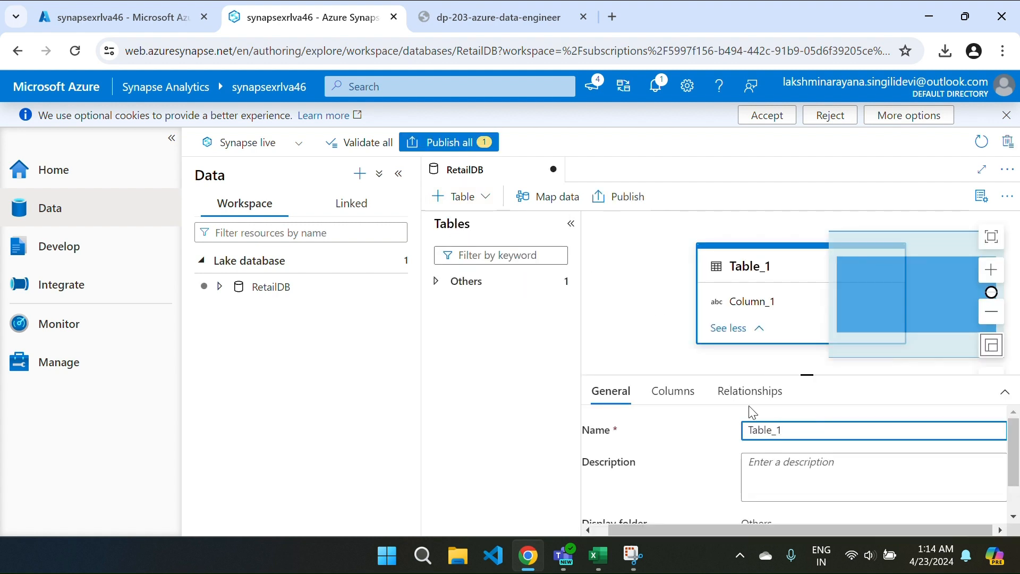
left_click(171, 138)
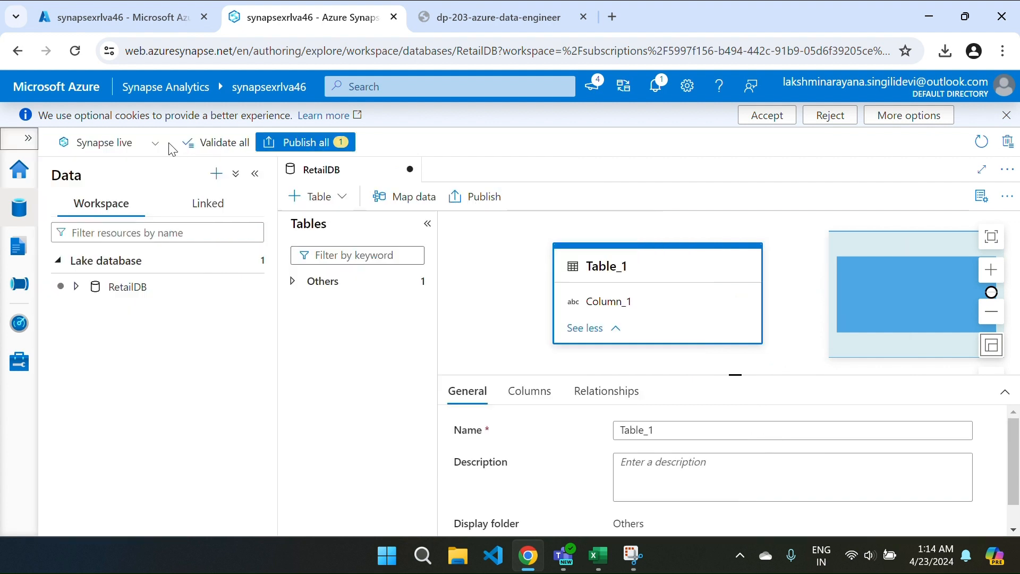
left_click(256, 174)
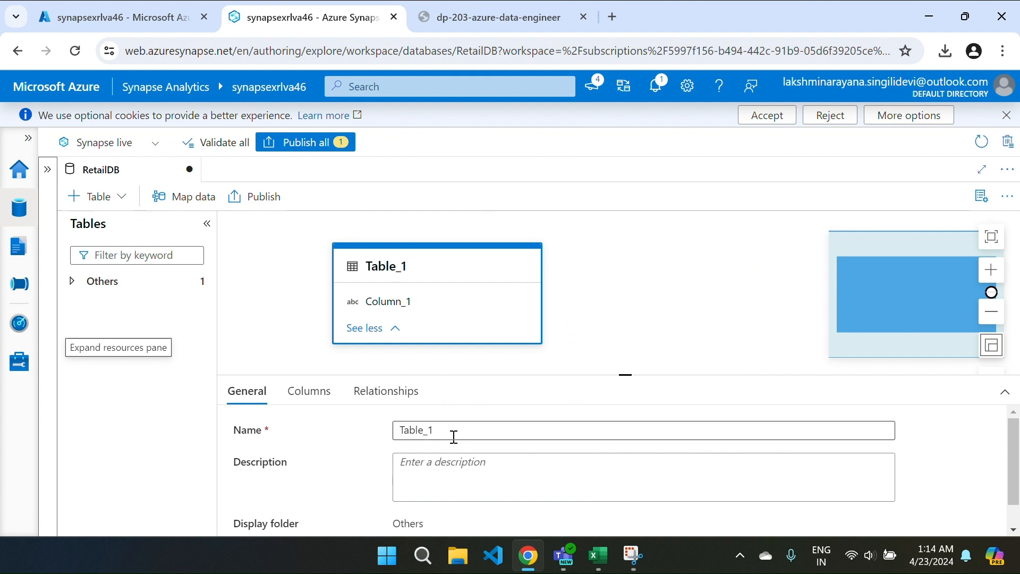
left_click_drag(454, 437, 394, 439)
key("BackSpace")
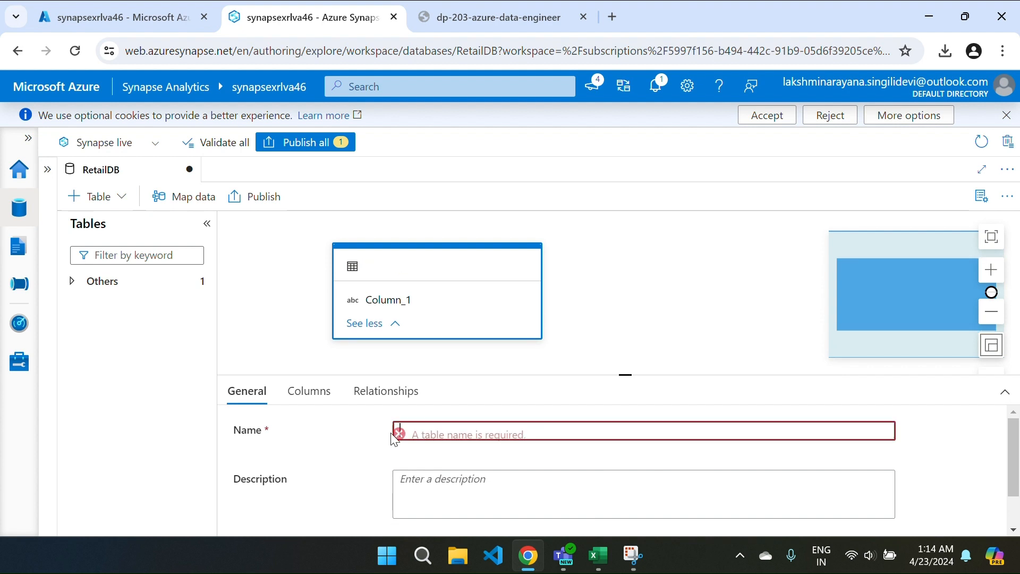
type("Cus")
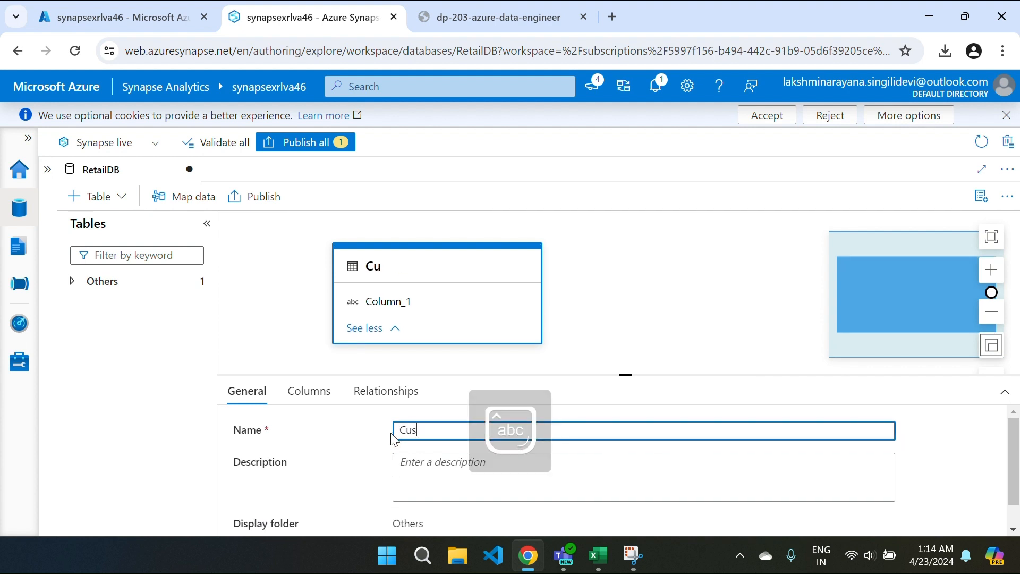
type("tomer")
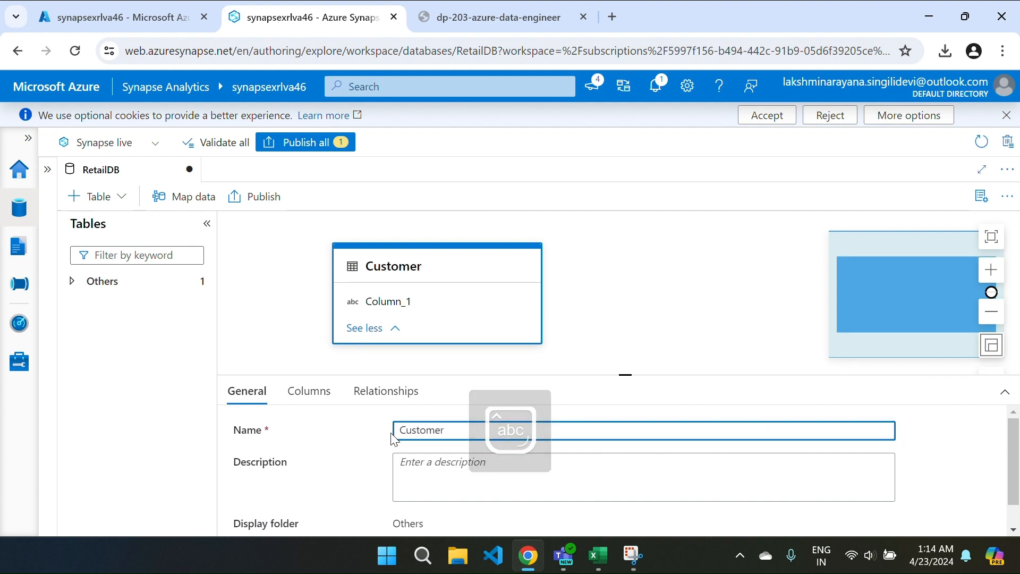
Step: Expand the Customer table's storage settings and show its Columns tab
scroll(394, 439, "down", 1)
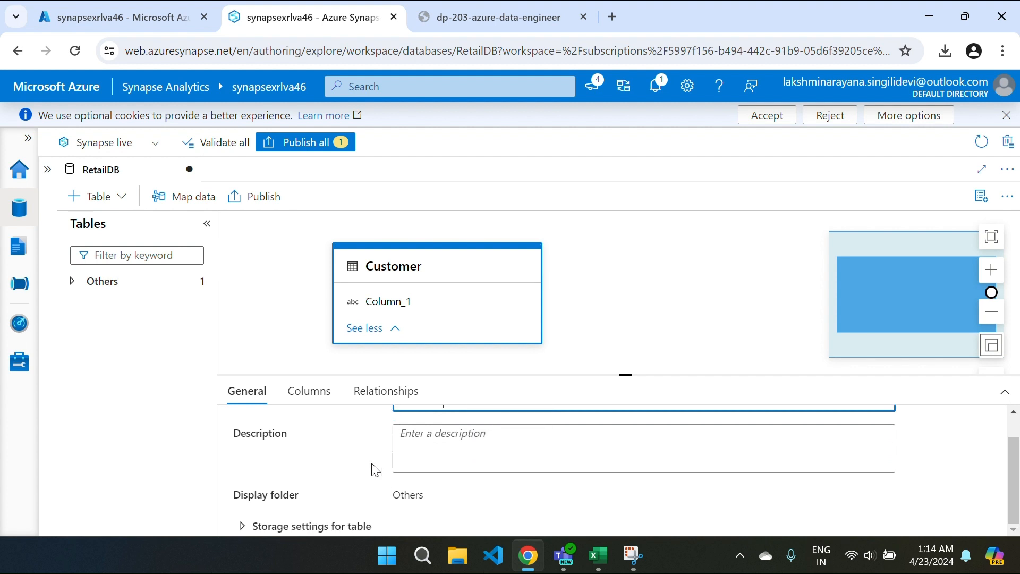
left_click(242, 527)
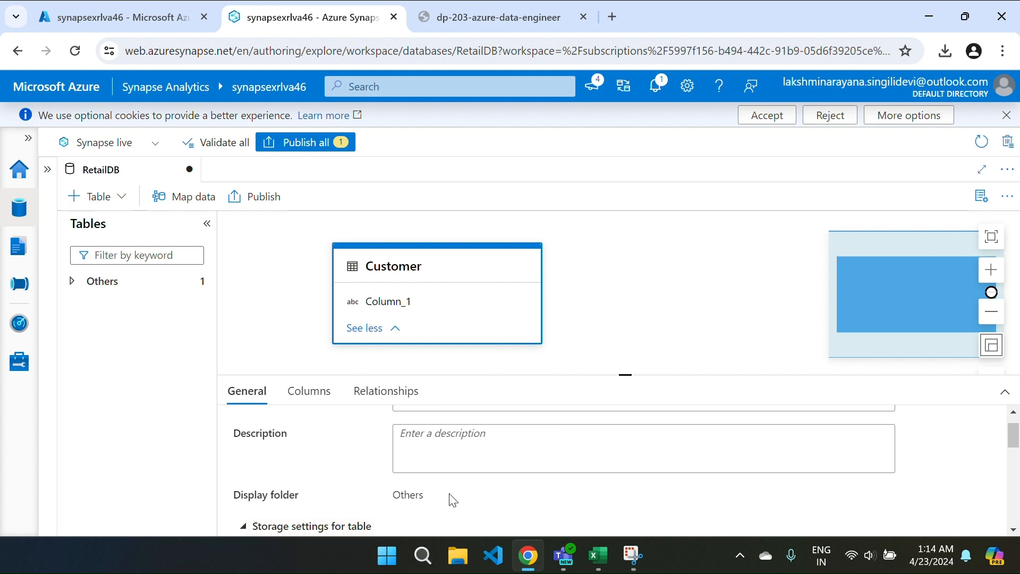
scroll(450, 497, "down", 3)
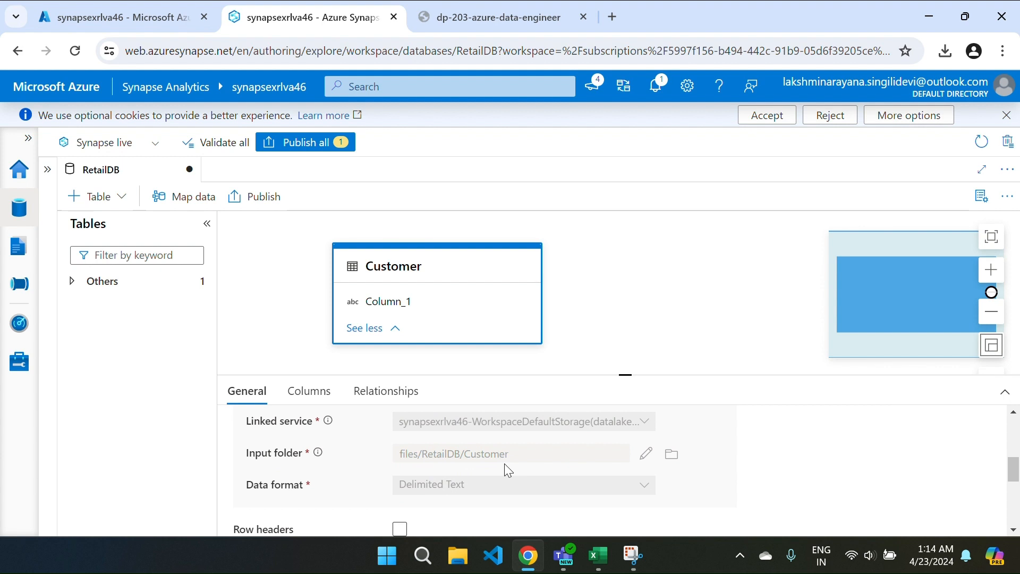
left_click(313, 393)
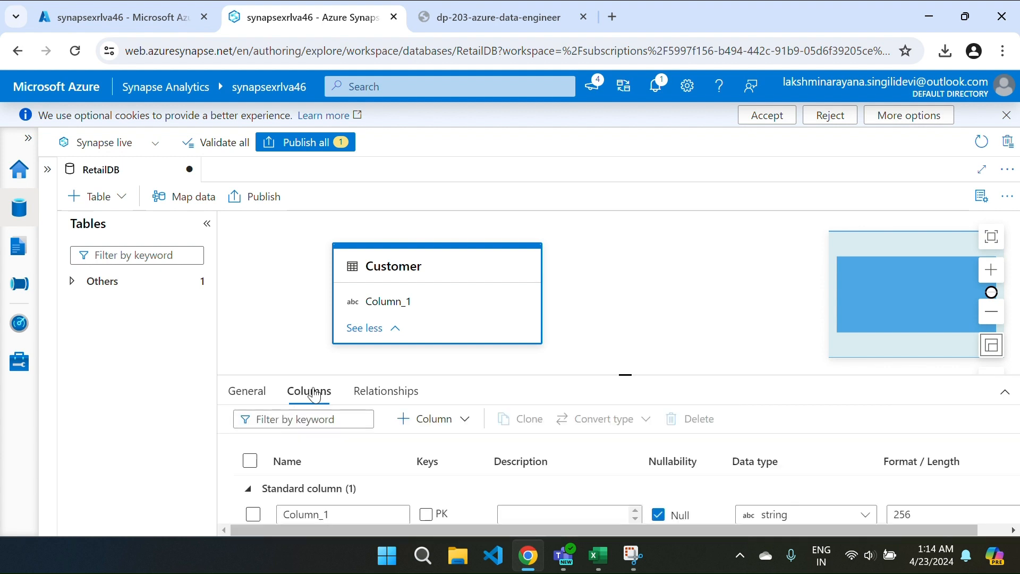
Step: Enlarge the columns panel and copy the column name CustomerId from the lab instructions
left_click(619, 373)
left_click_drag(623, 374, 616, 256)
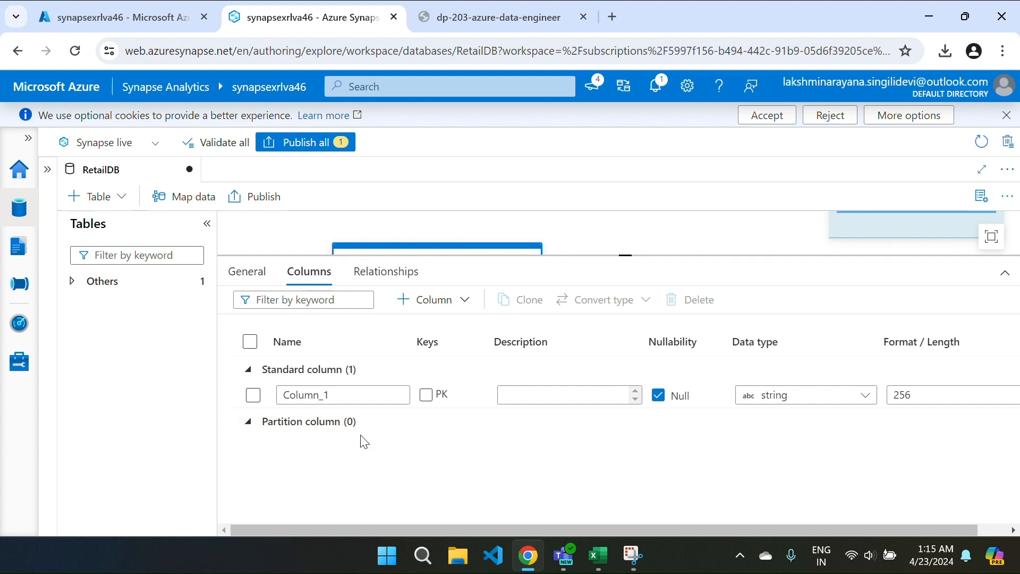
key("ctrl+Tab")
scroll(444, 406, "down", 10)
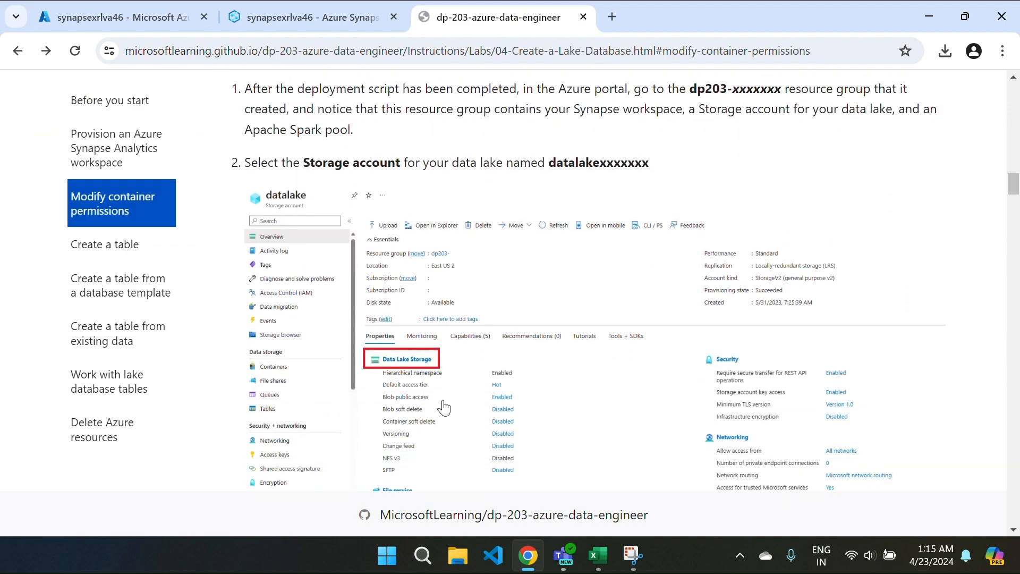
scroll(444, 406, "down", 20)
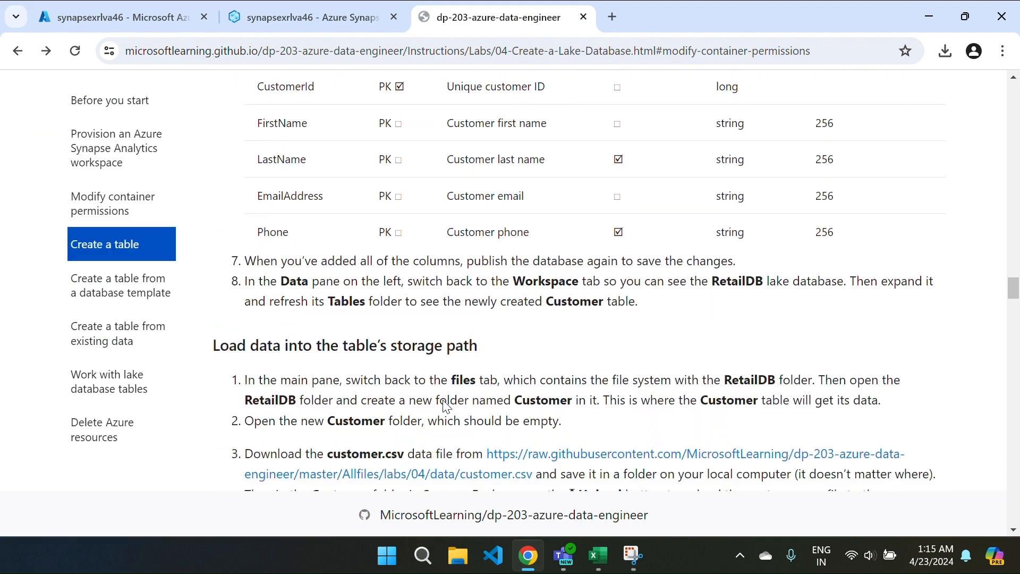
scroll(446, 406, "down", 3)
scroll(445, 405, "up", 6)
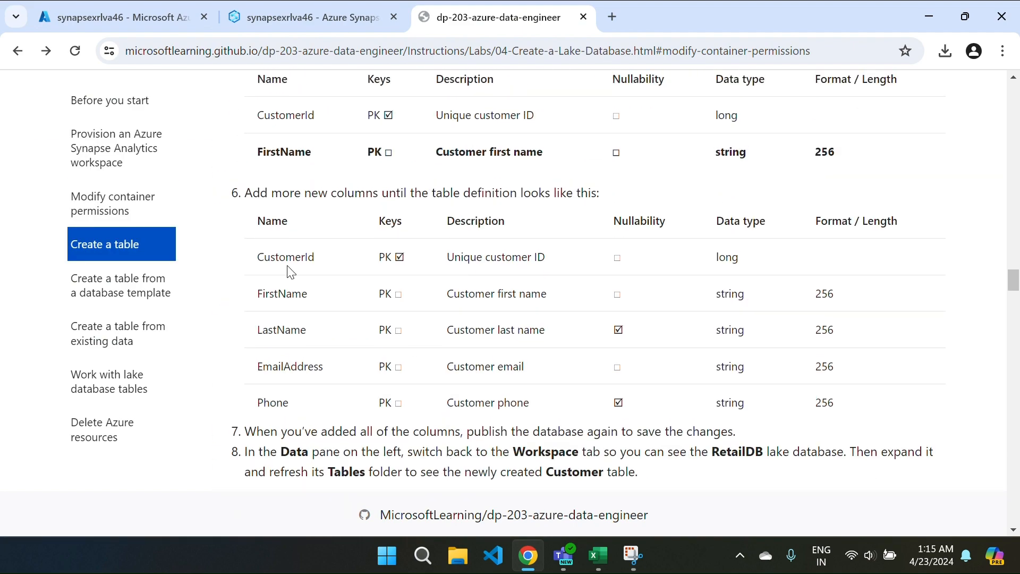
left_click_drag(257, 258, 331, 257)
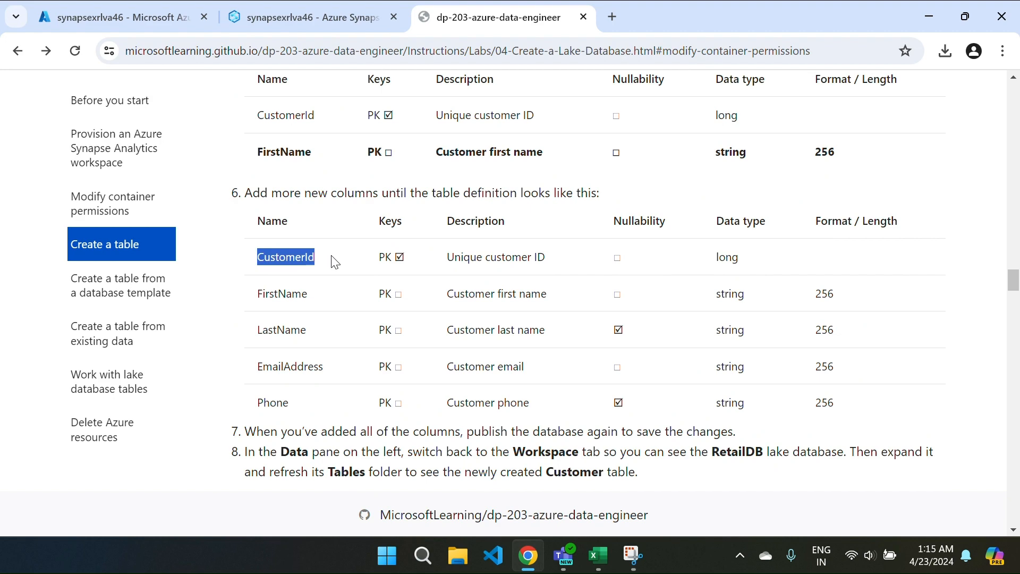
key("ctrl+Tab")
key("ctrl+Tab")
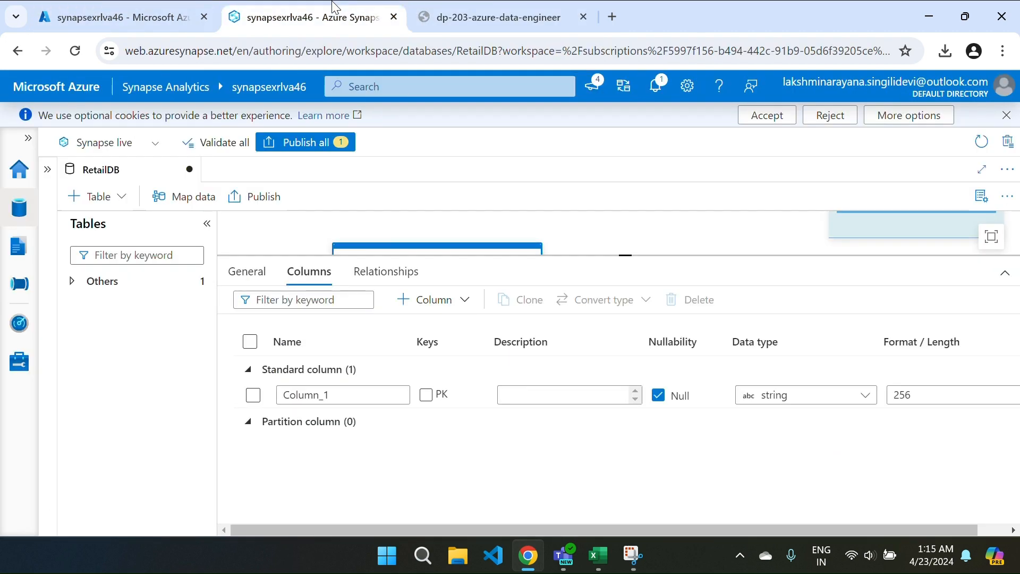
Step: Rename Column_1 to CustomerId and select FirstName in the lab instructions
left_click(342, 395)
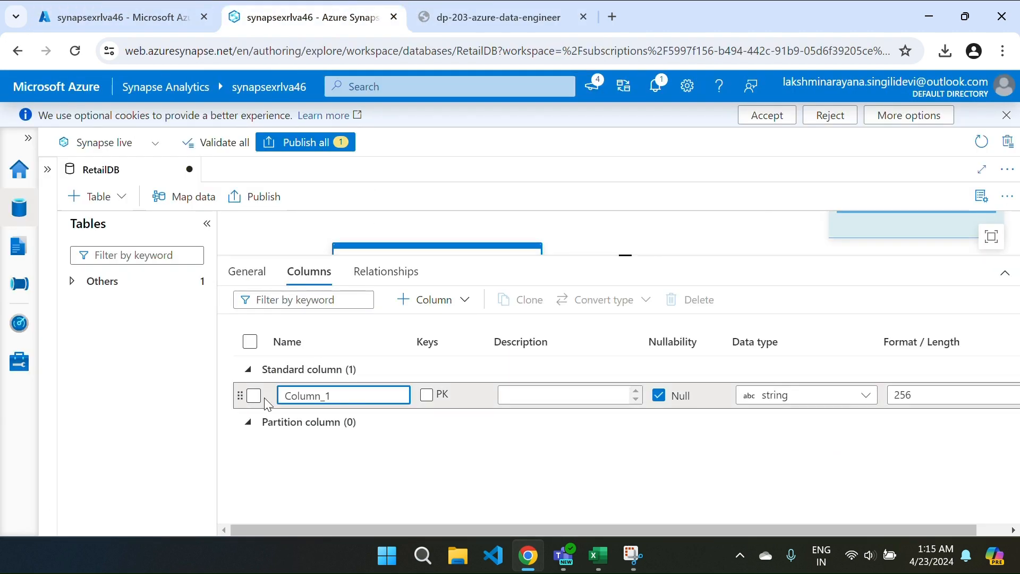
double_click(340, 400)
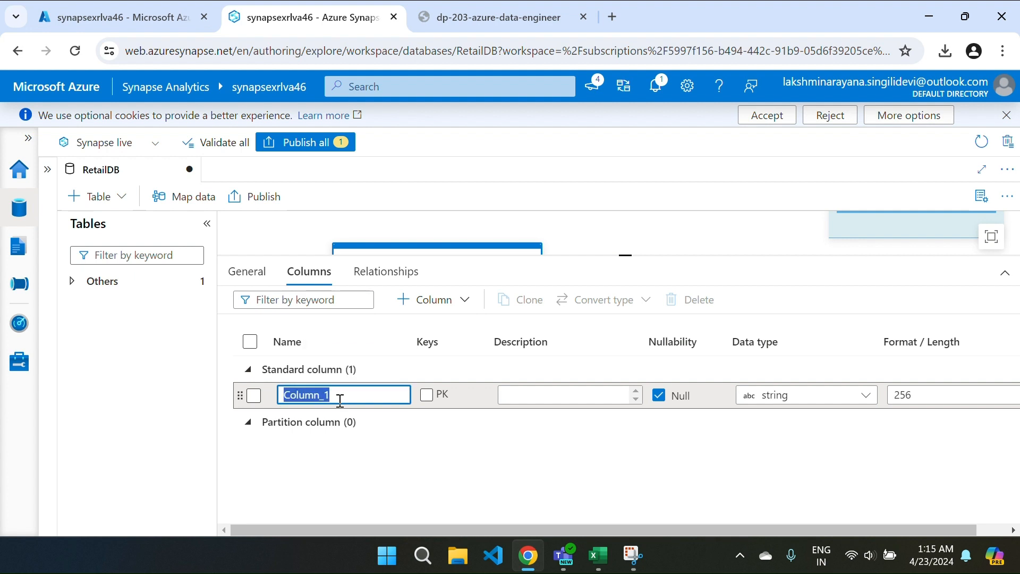
type("CustomerId")
key("ctrl+Tab")
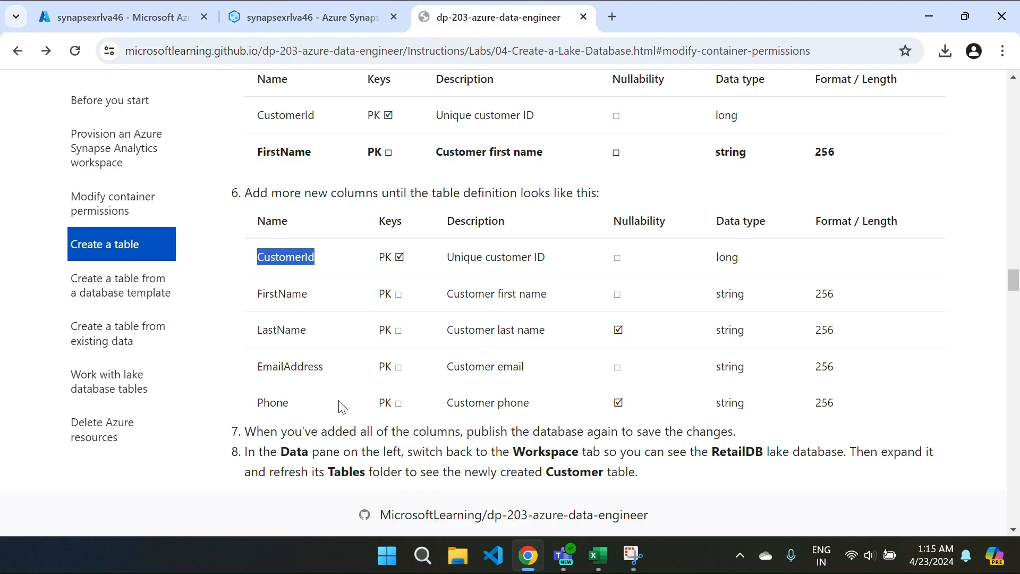
left_click_drag(258, 294, 324, 306)
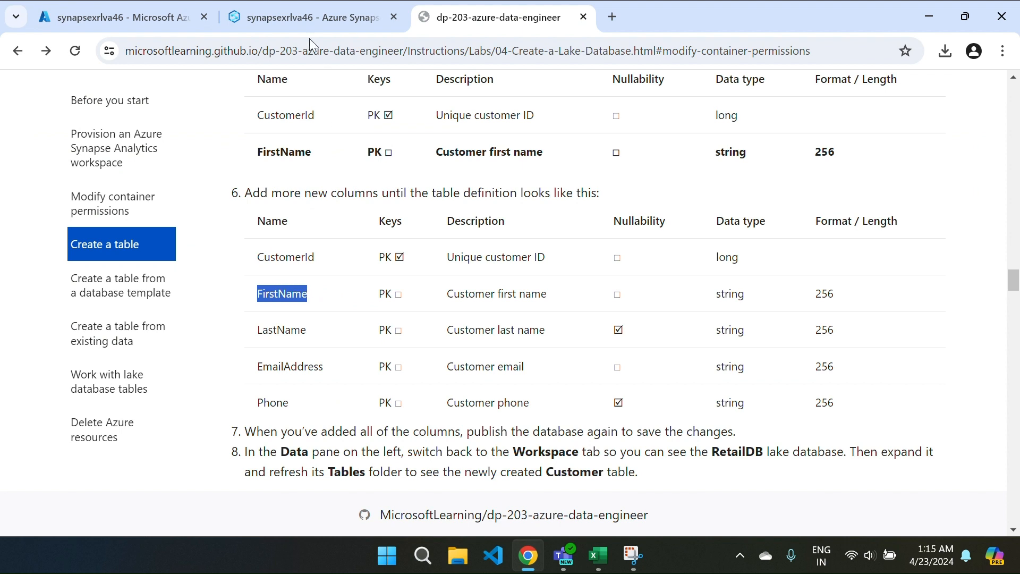
left_click(305, 23)
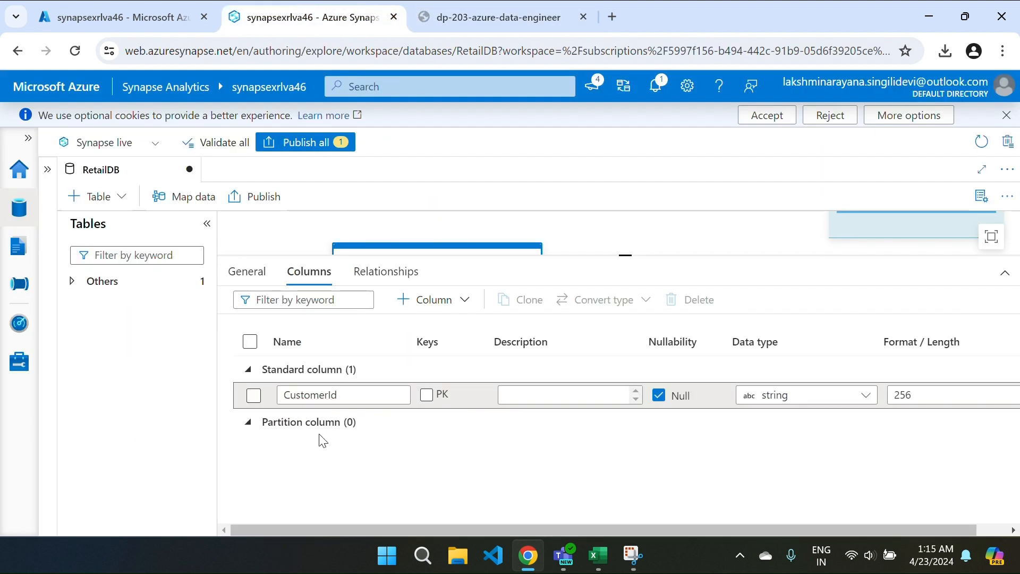
Step: Add five new standard columns to the Customer table
left_click(428, 300)
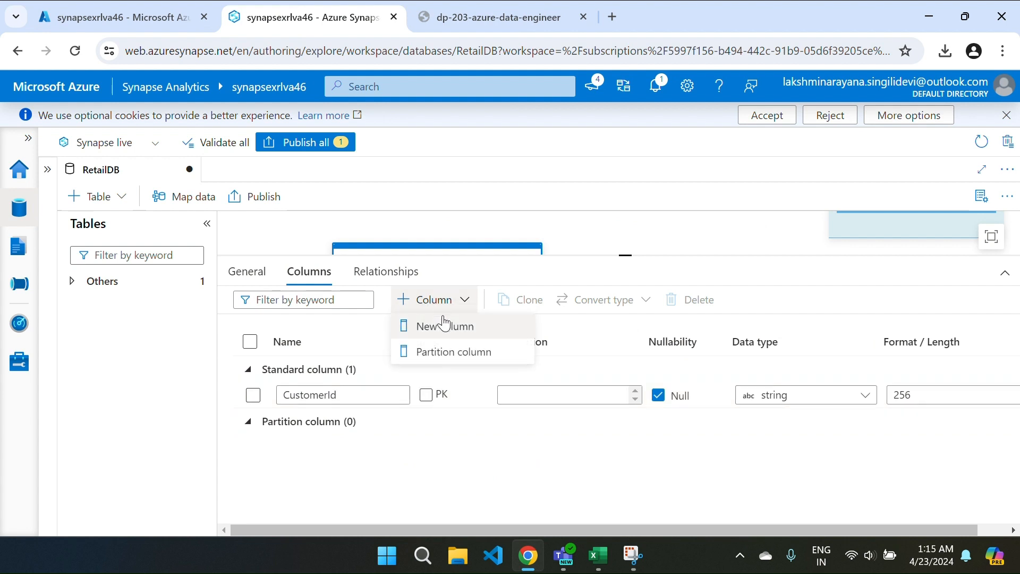
left_click(443, 325)
left_click(431, 301)
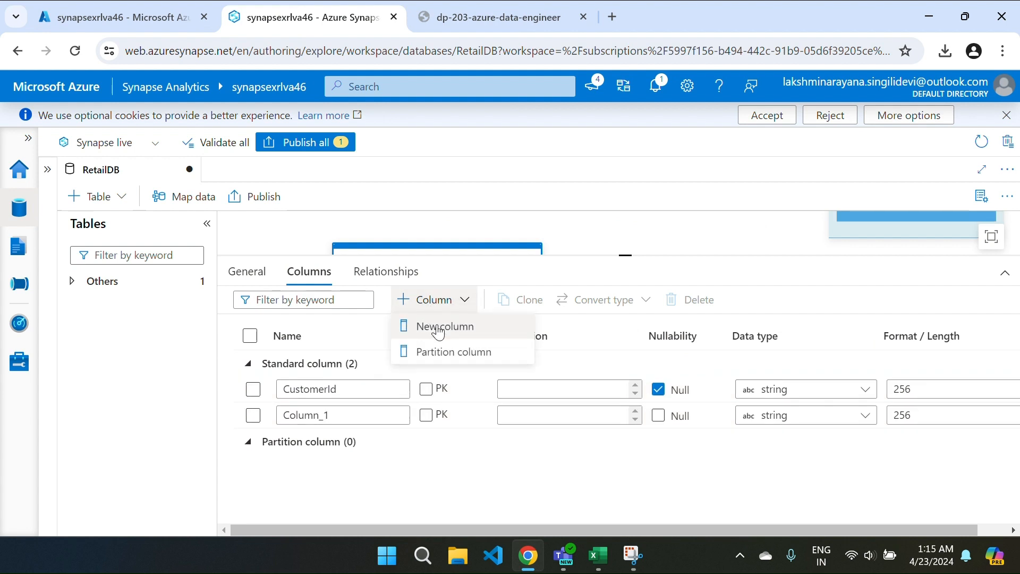
left_click(438, 327)
left_click(433, 301)
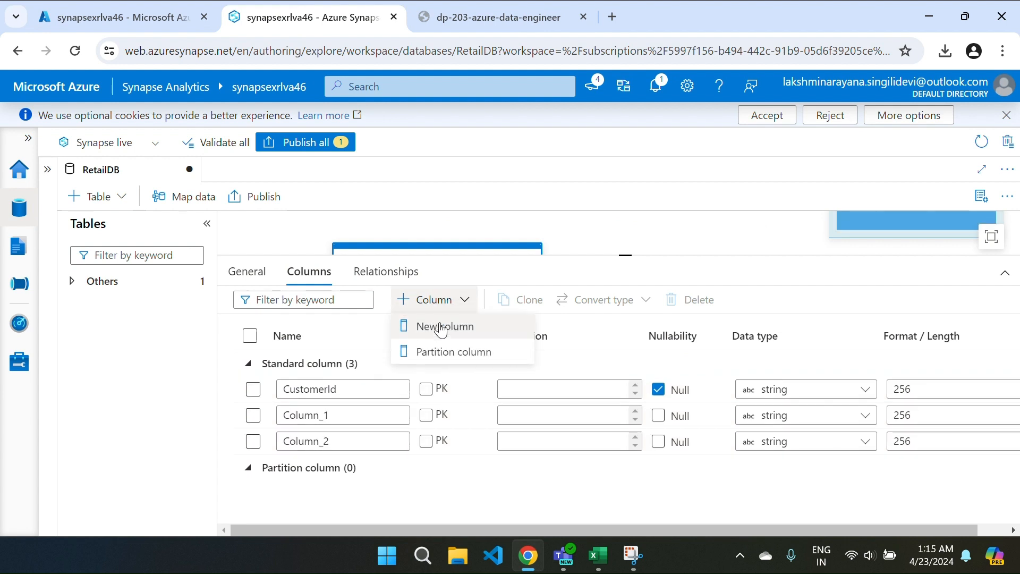
left_click(441, 328)
left_click(433, 302)
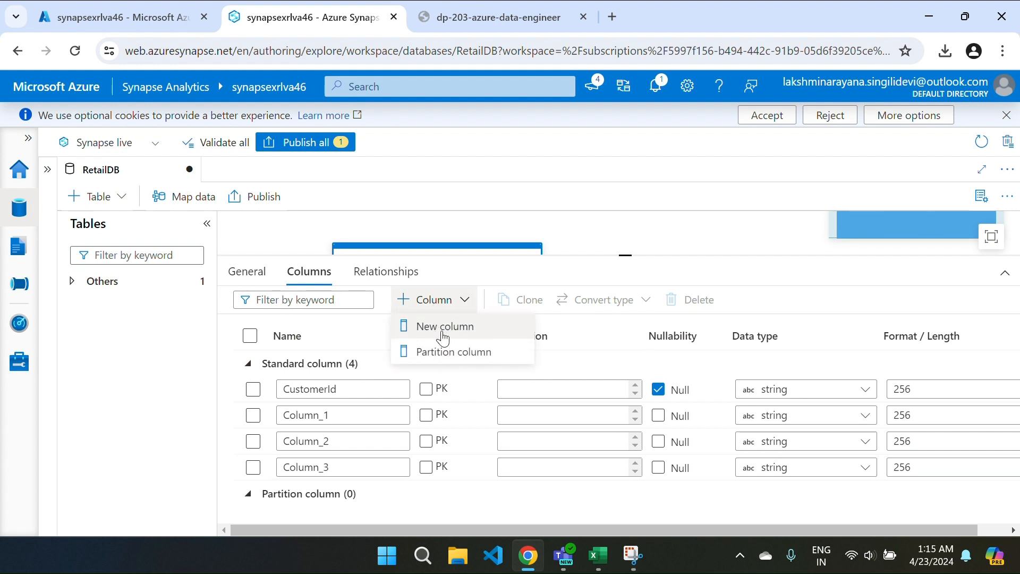
left_click(443, 331)
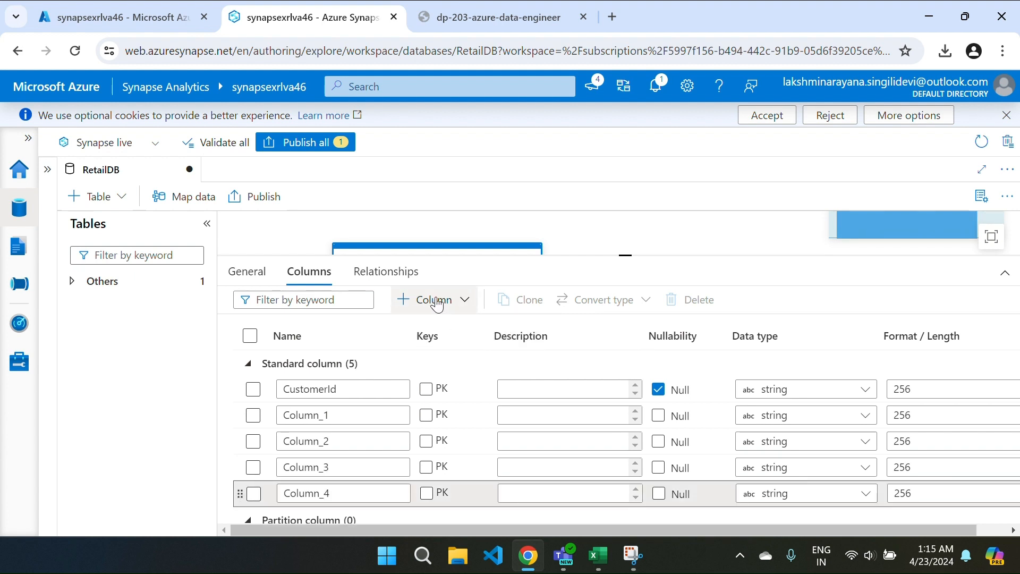
left_click(437, 304)
left_click(423, 325)
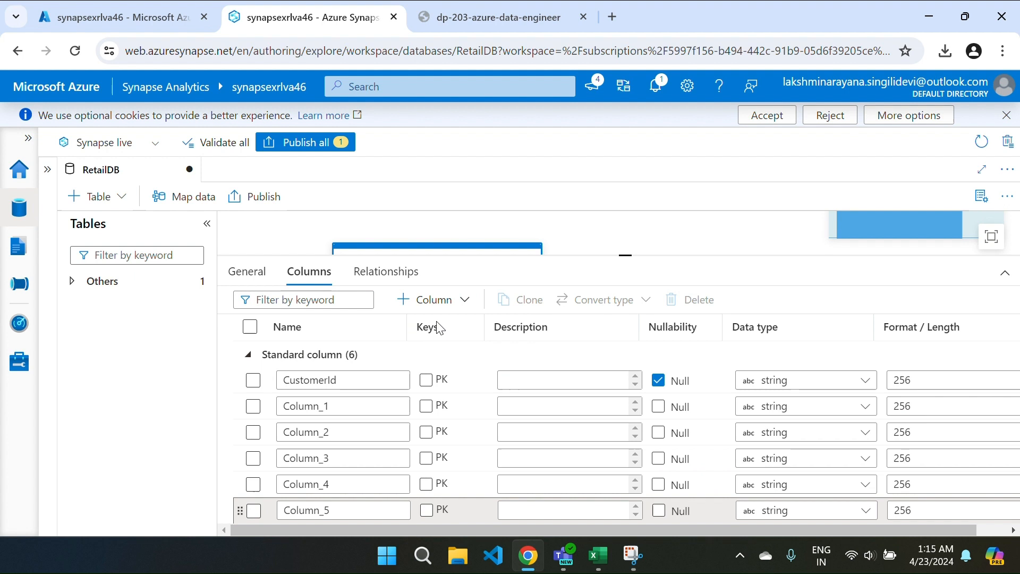
Step: Name the new columns FirstName and LastName, copying names from the lab page
double_click(338, 405)
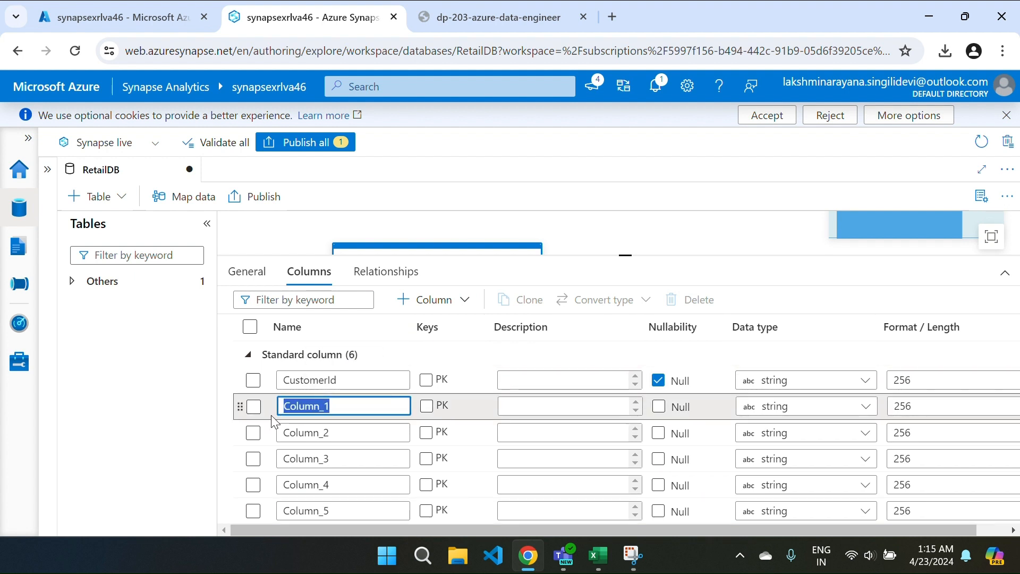
type("FirstName")
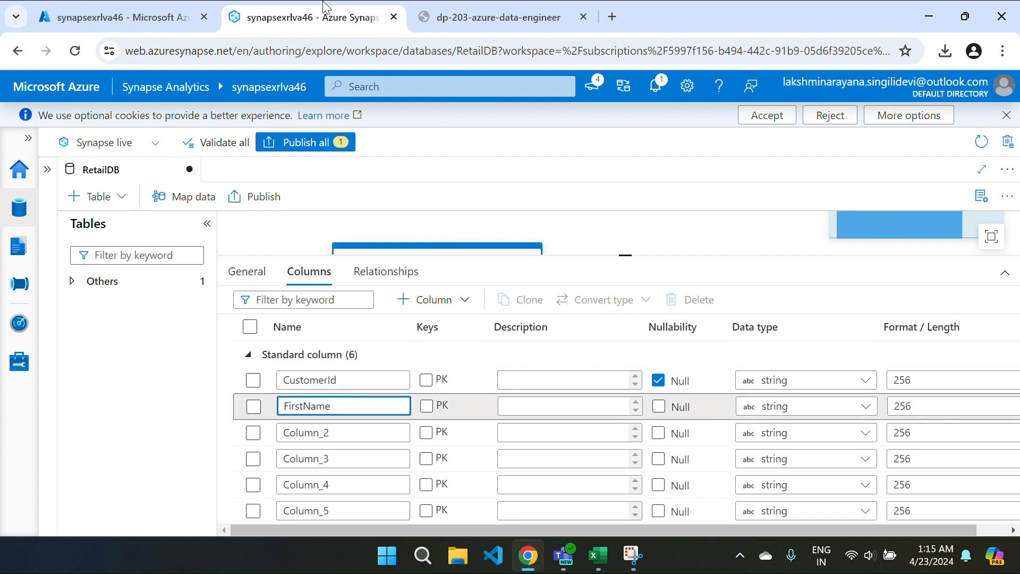
key("ctrl+Tab")
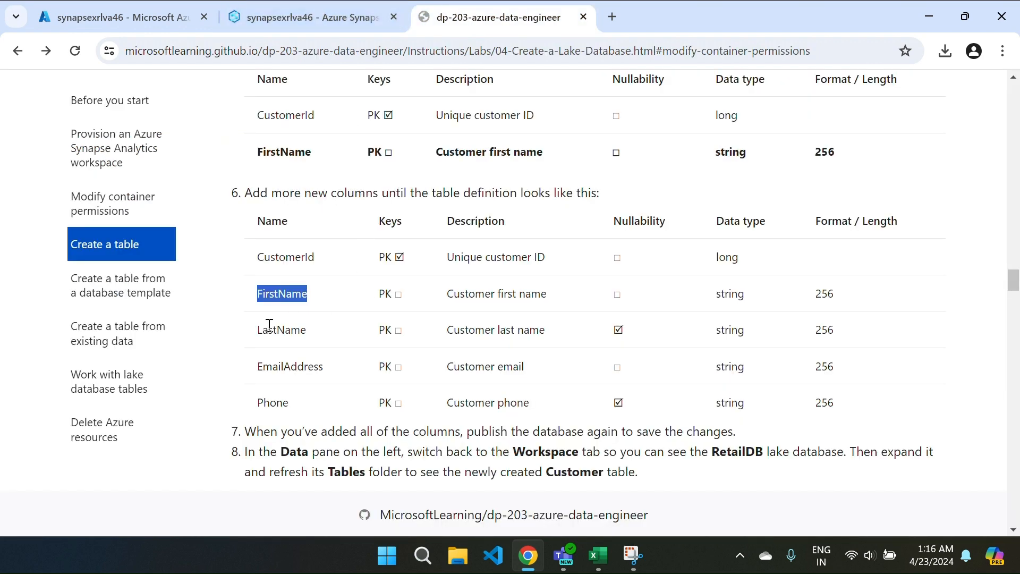
left_click_drag(258, 330, 305, 330)
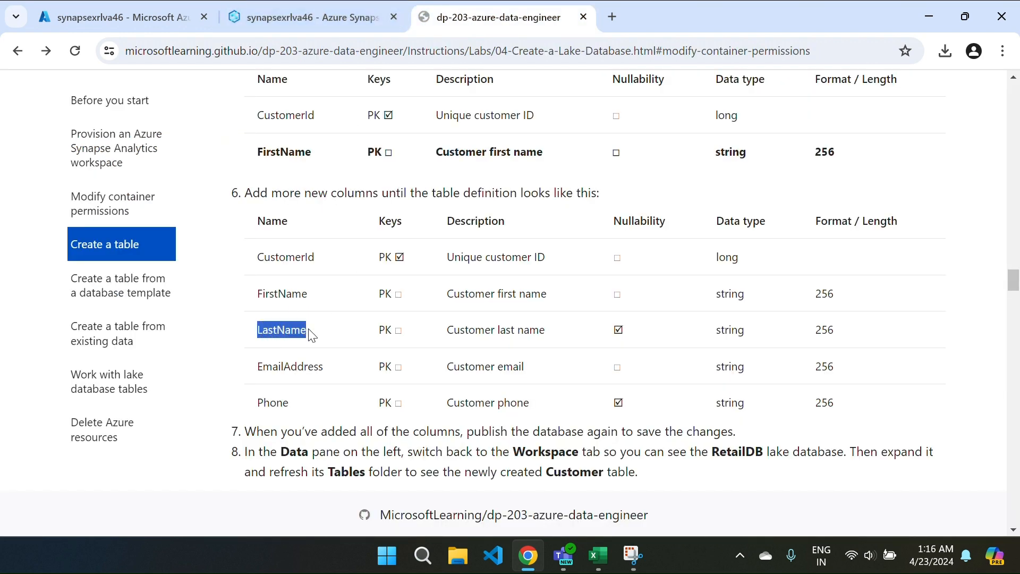
left_click(308, 17)
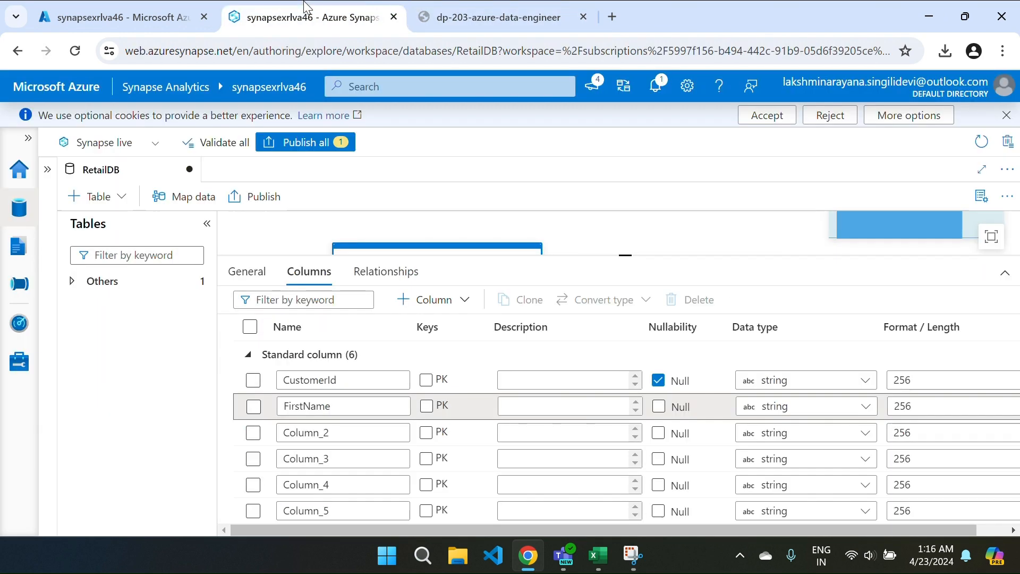
left_click(338, 431)
double_click(339, 432)
type("LastName")
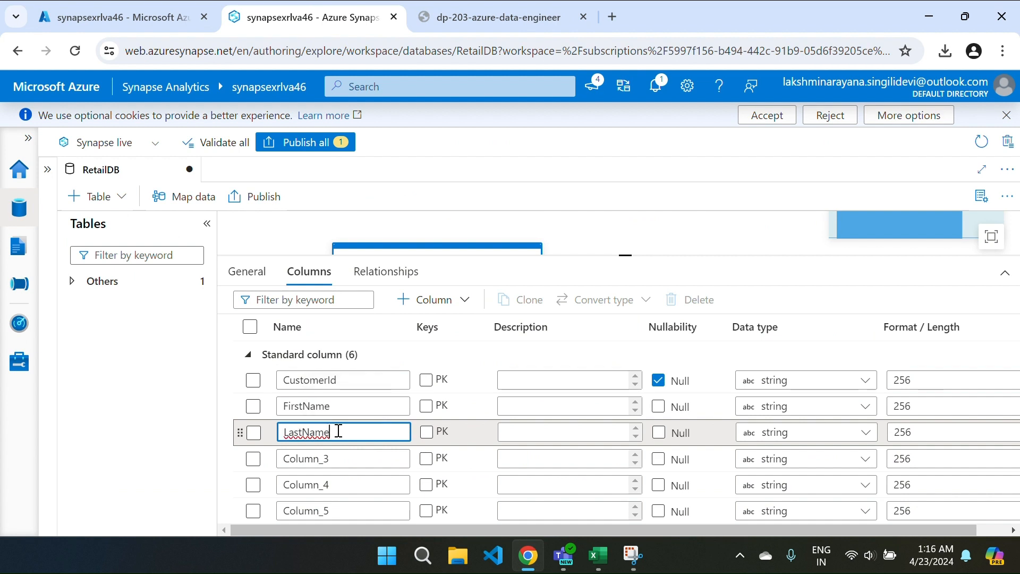
Step: Rename Column_3 to EmailAddress
left_click(402, 8)
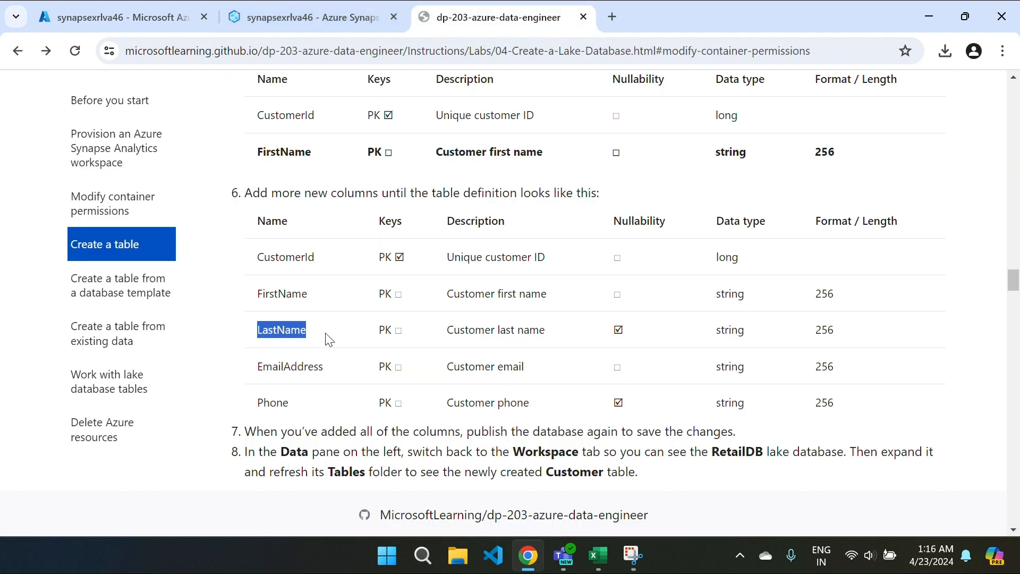
left_click_drag(257, 367, 344, 379)
key("ctrl+c")
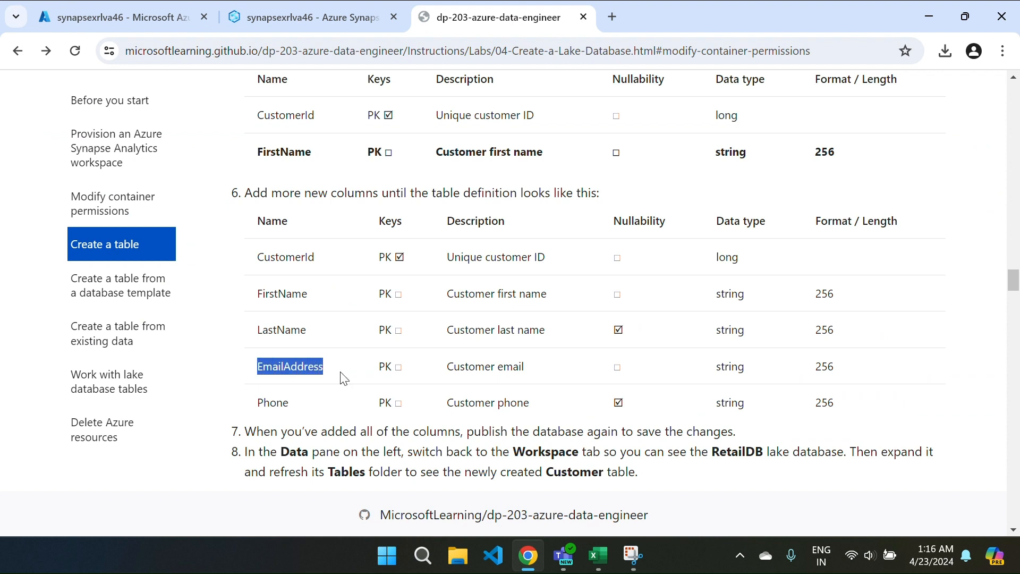
left_click(307, 11)
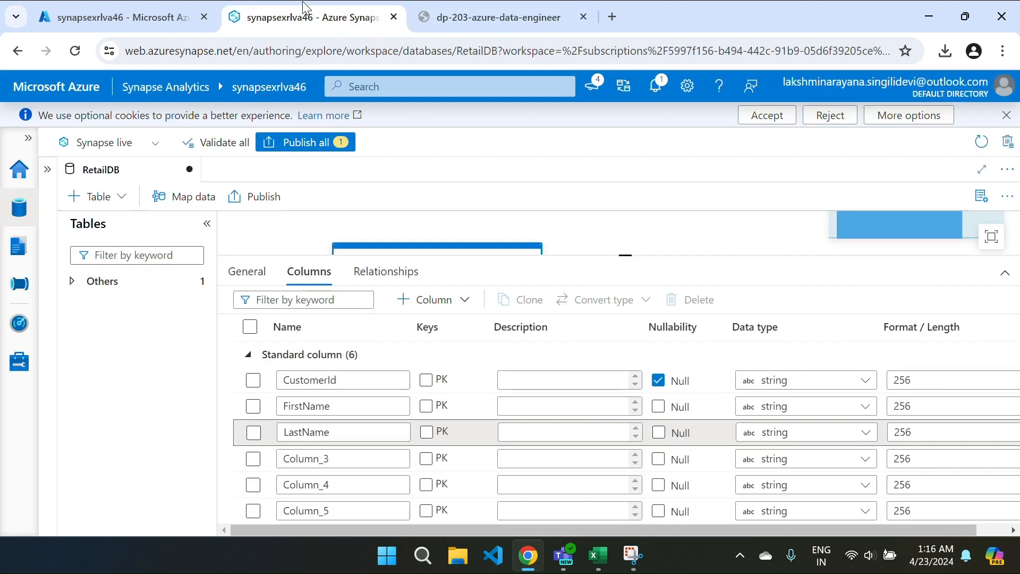
left_click(333, 460)
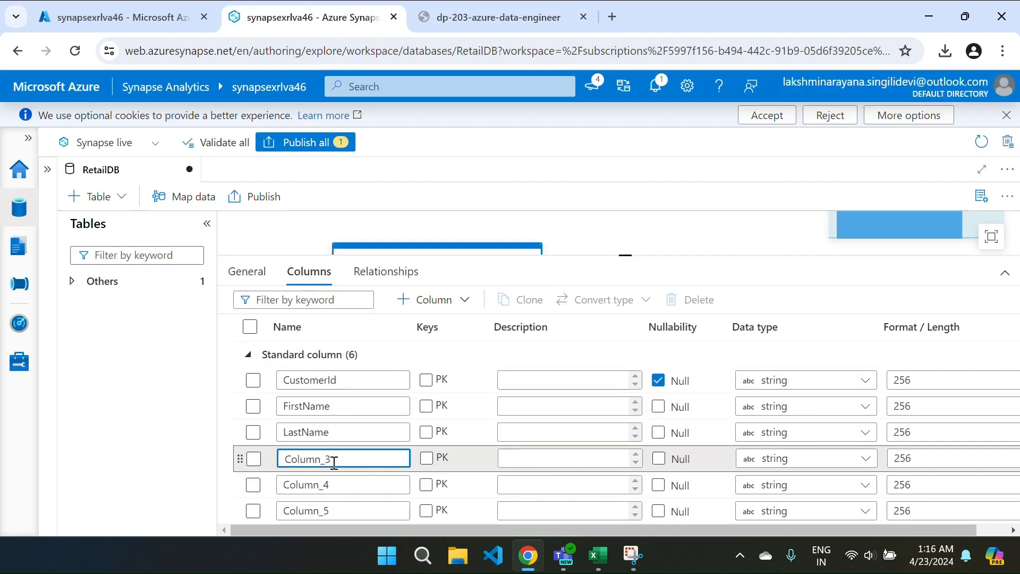
double_click(334, 460)
key("ctrl+v")
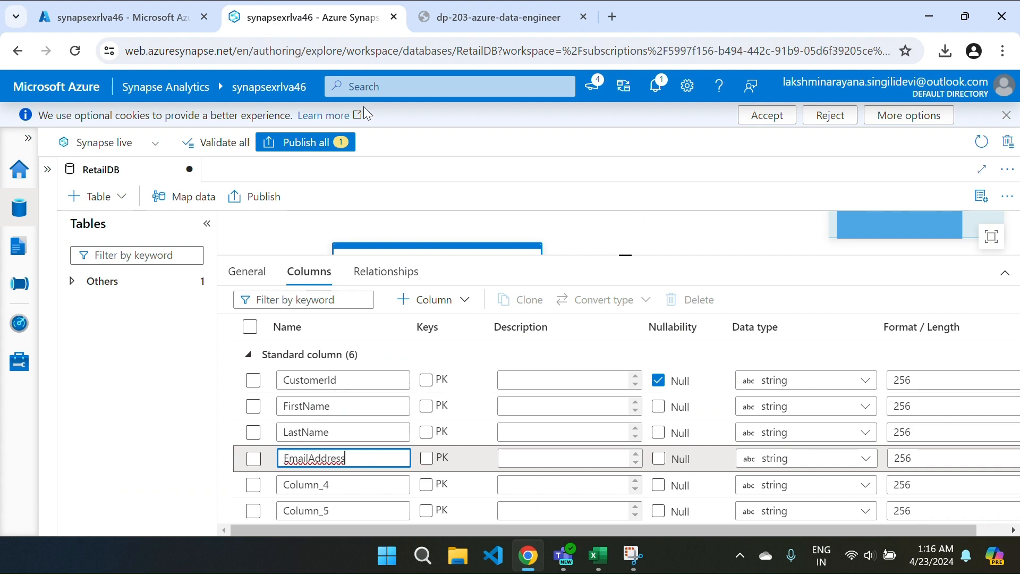
Step: Rename Column_4 to Phone and delete the leftover Column_5
key("ctrl+Tab")
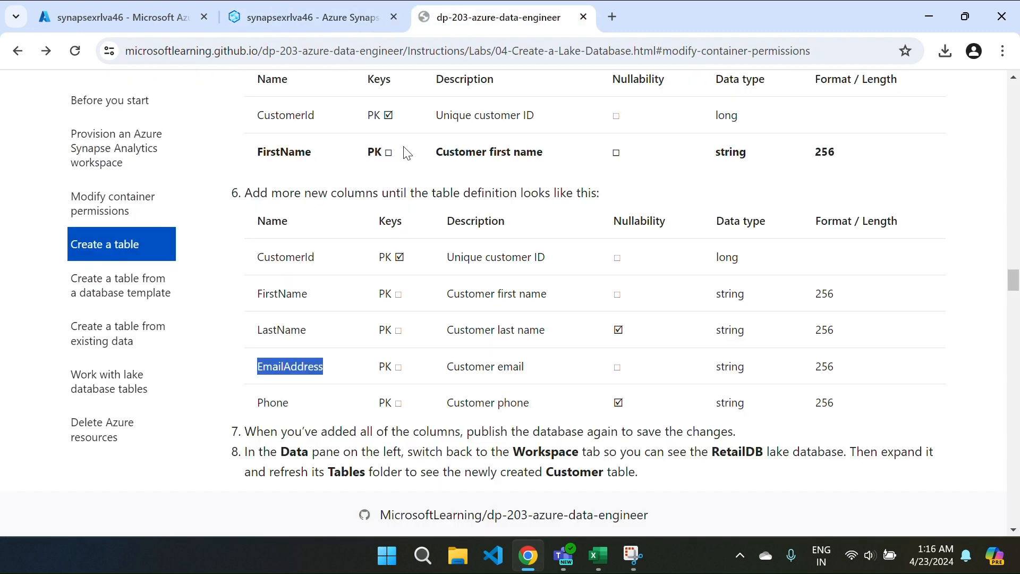
left_click(261, 414)
left_click_drag(258, 408, 295, 405)
key("ctrl+c")
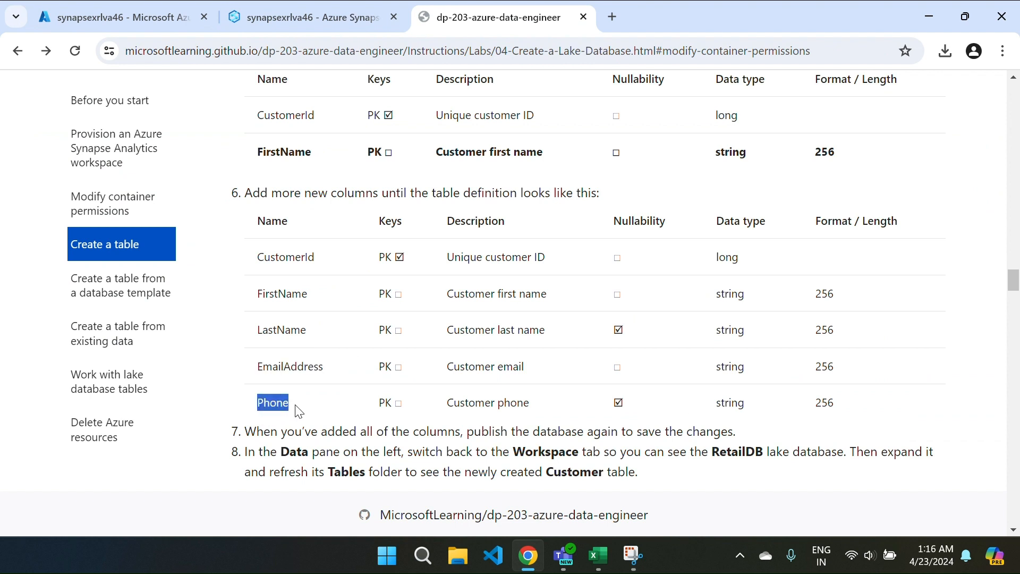
left_click(332, 27)
left_click(334, 479)
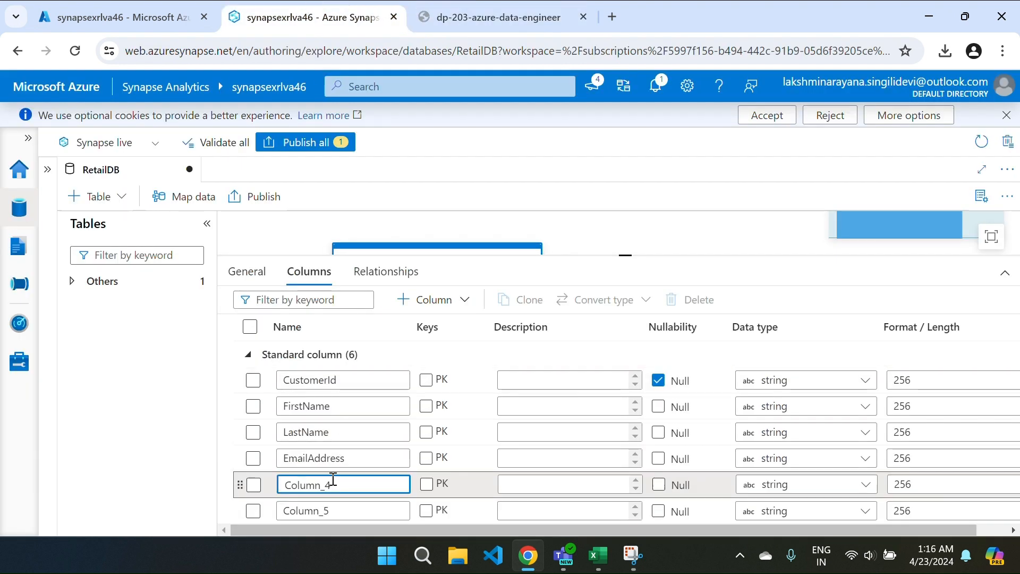
double_click(333, 480)
key("ctrl+v")
scroll(334, 479, "down", 1)
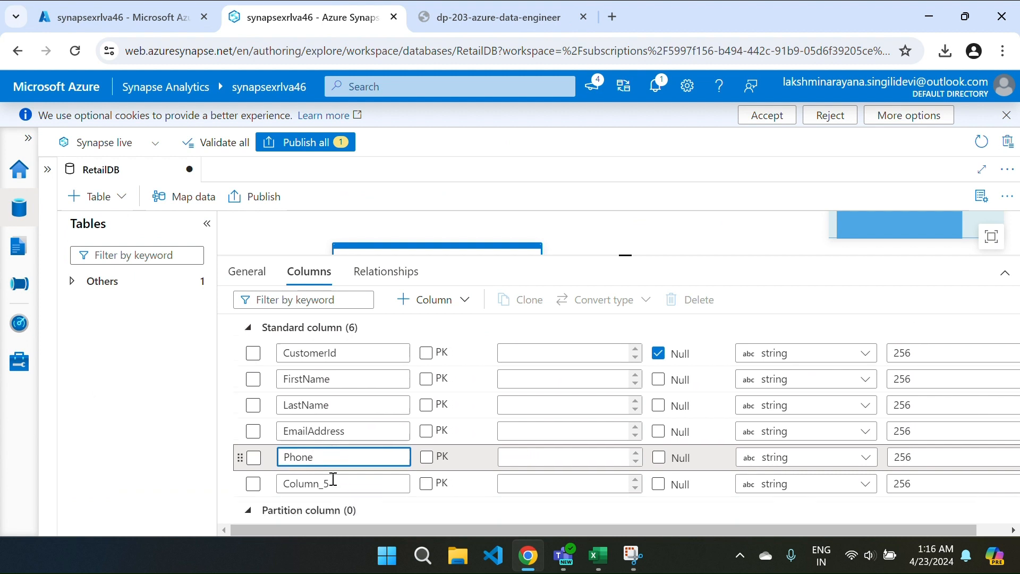
left_click(253, 478)
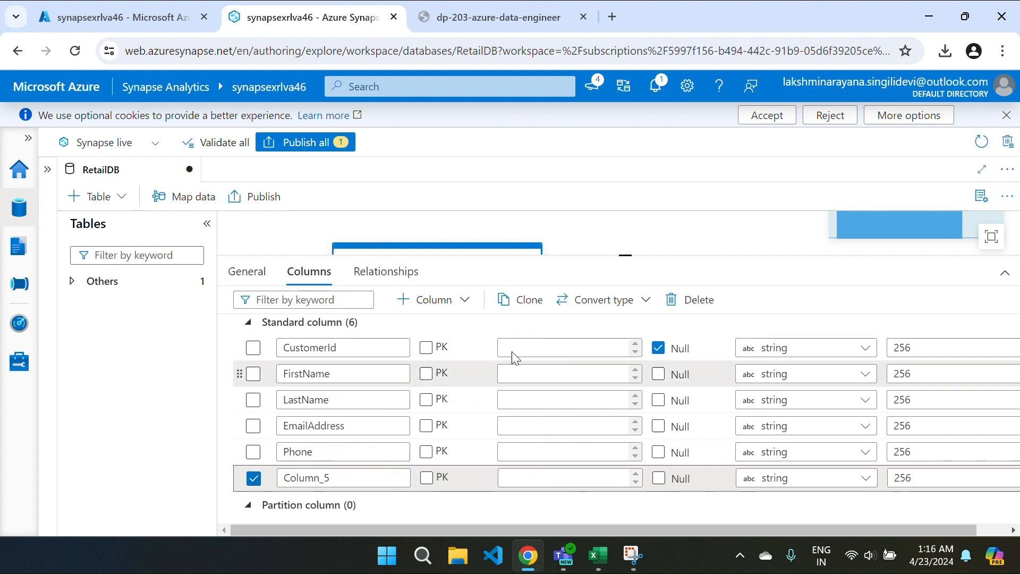
left_click(686, 300)
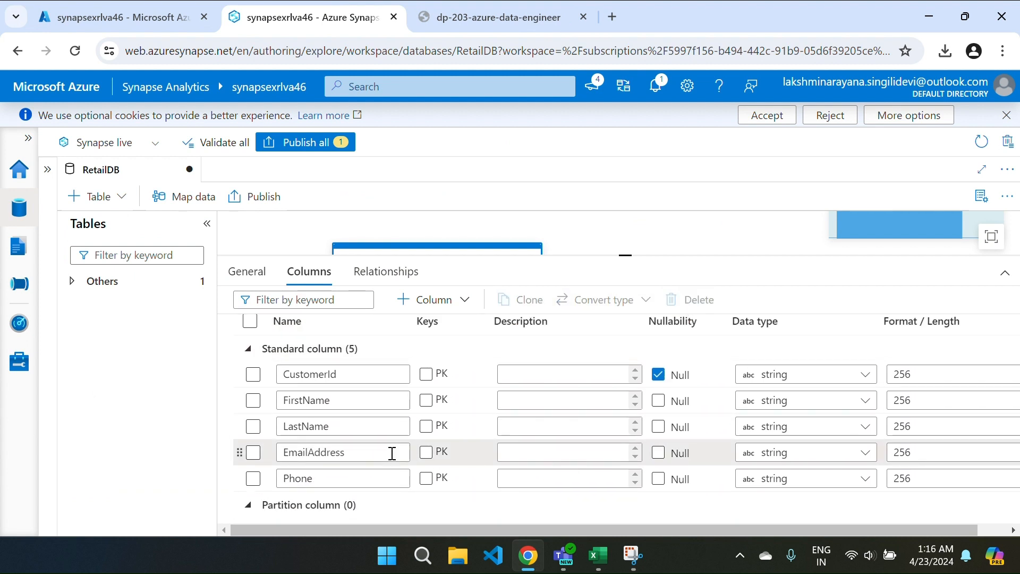
Step: Describe CustomerId as 'Unique customer ID' and FirstName as 'Customer first name'
key("ctrl+Tab")
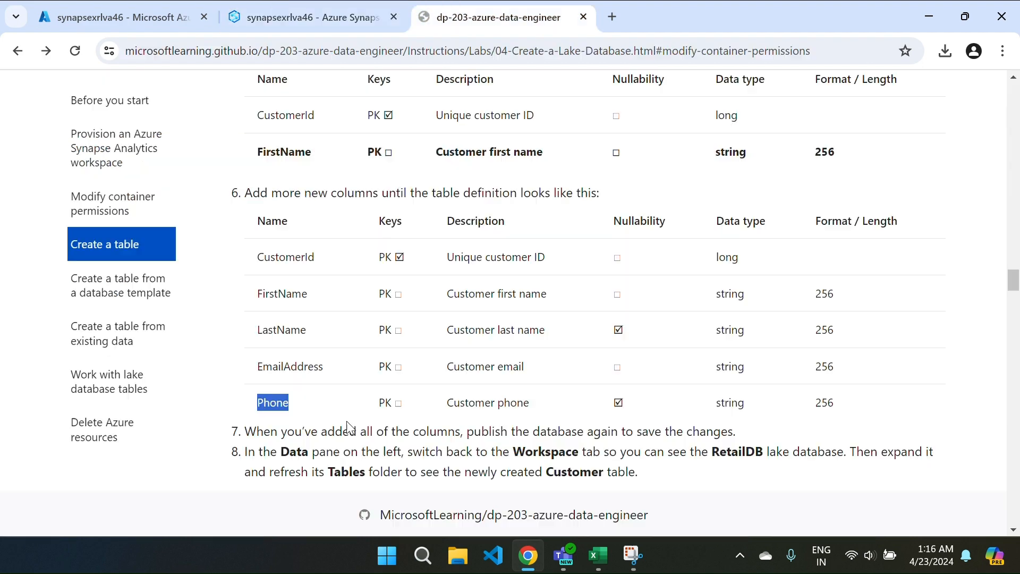
left_click_drag(447, 261, 546, 257)
key("ctrl+c")
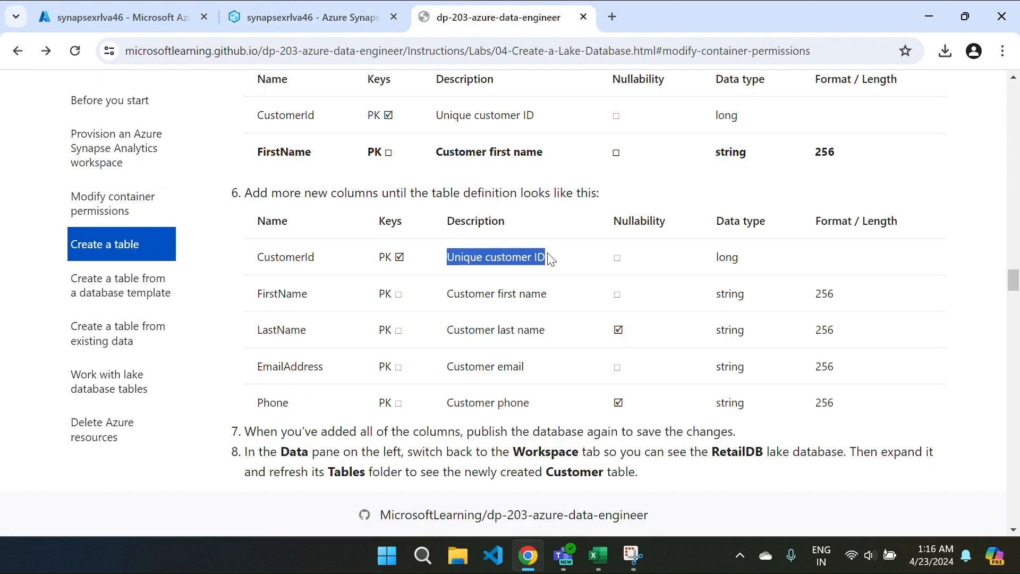
left_click(308, 17)
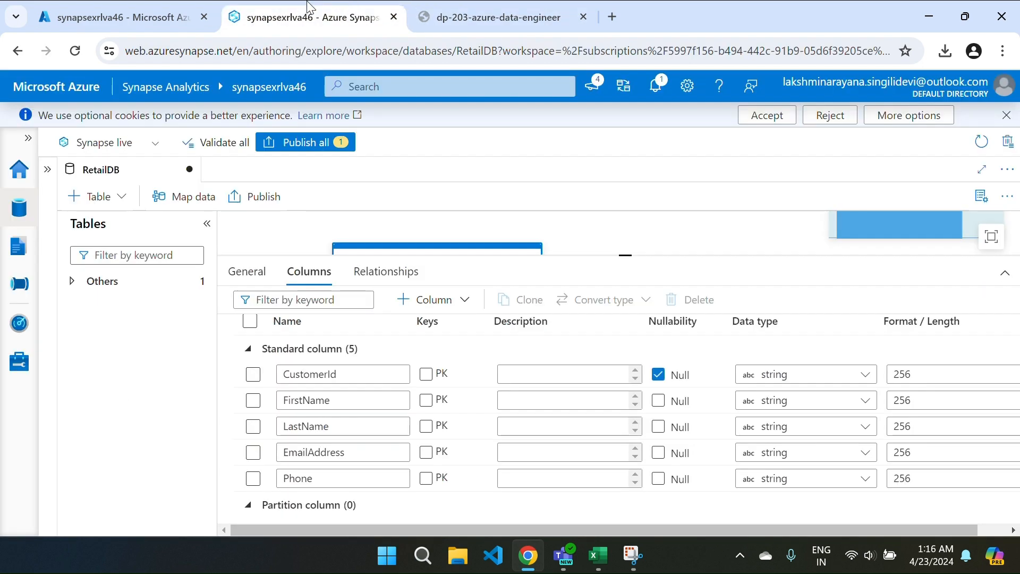
left_click(540, 378)
key("ctrl+v")
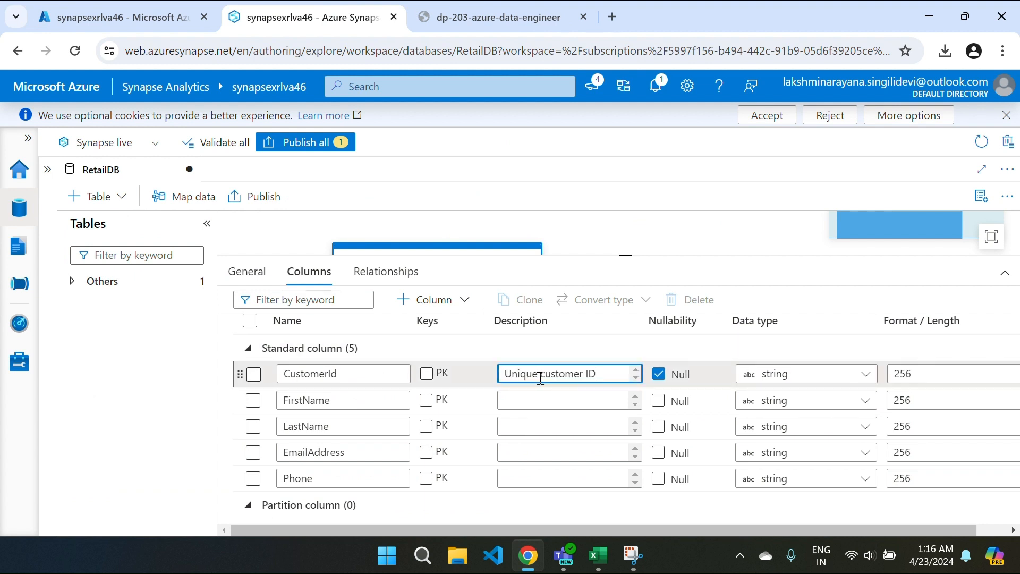
key("ctrl+Tab")
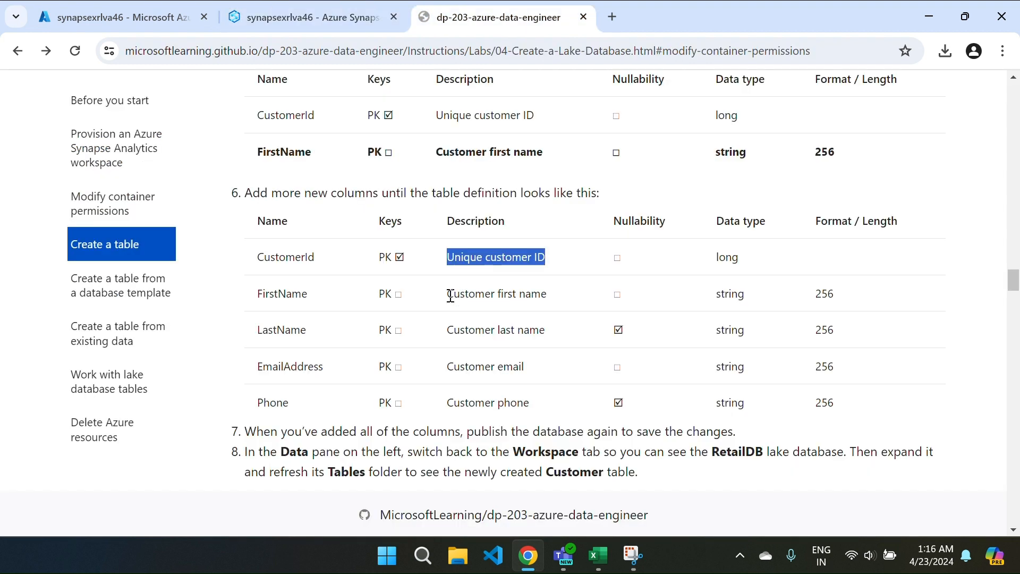
left_click_drag(450, 296, 547, 298)
key("ctrl+c")
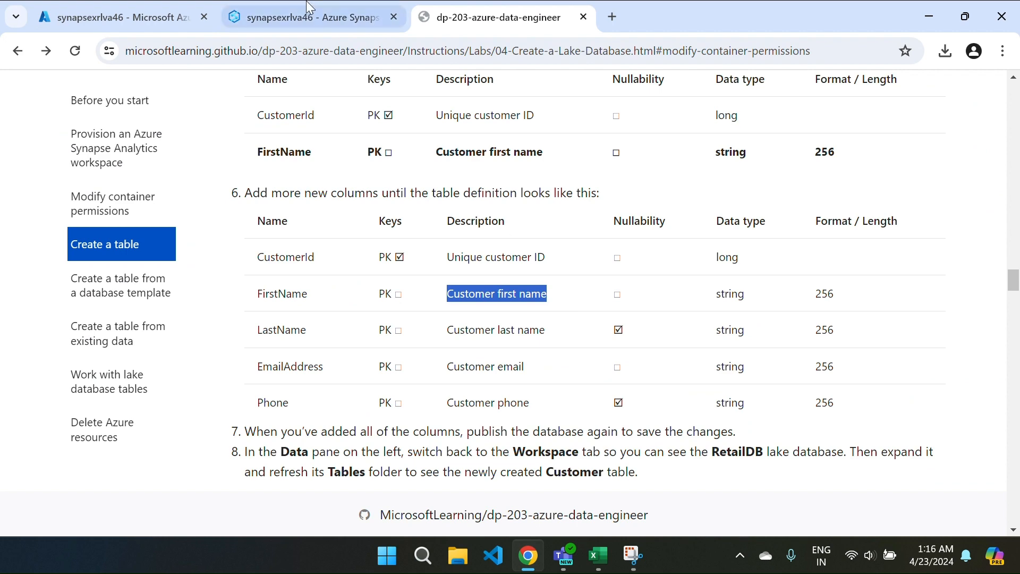
key("ctrl+shift+Tab")
left_click(515, 405)
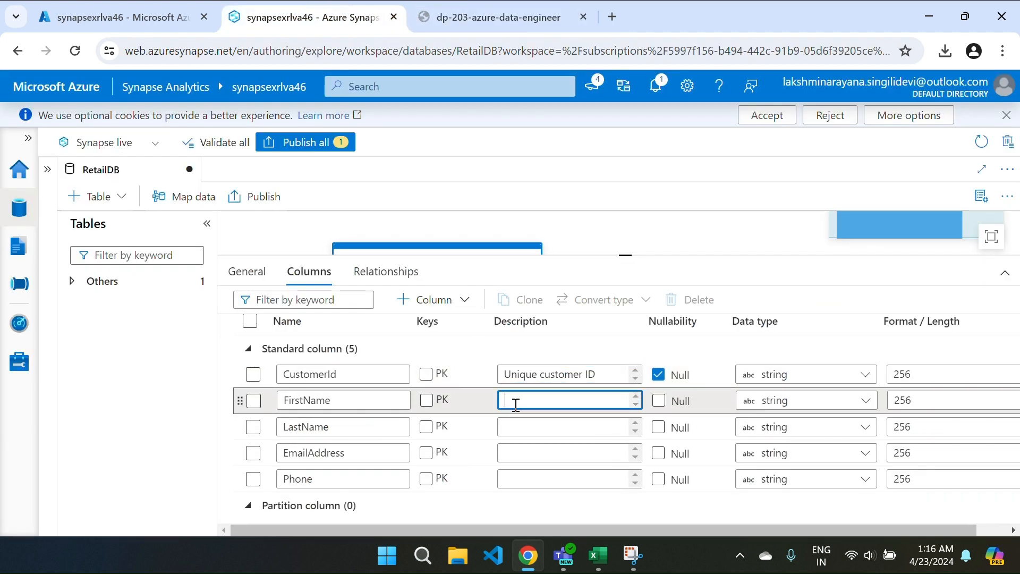
key("ctrl+v")
Step: Describe LastName as 'Customer last name' and EmailAddress as 'Customer email'
key("ctrl+Tab")
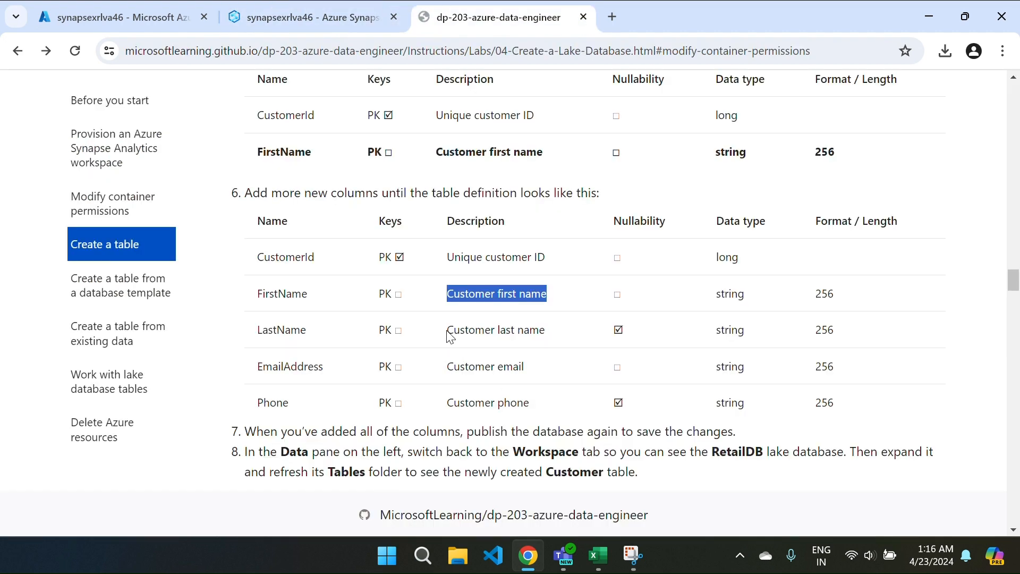
left_click_drag(448, 330, 552, 340)
key("ctrl+Tab")
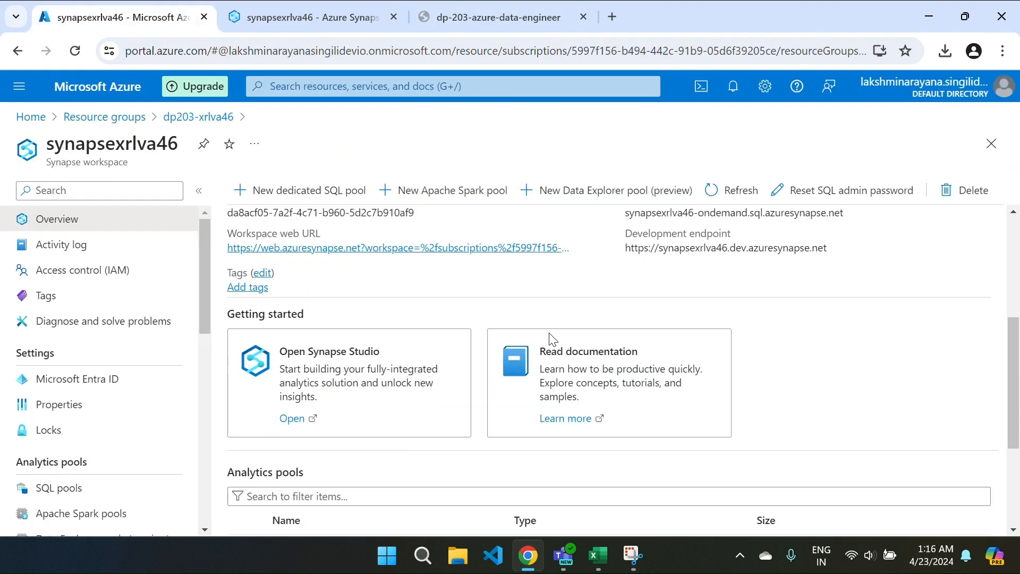
key("ctrl+Tab")
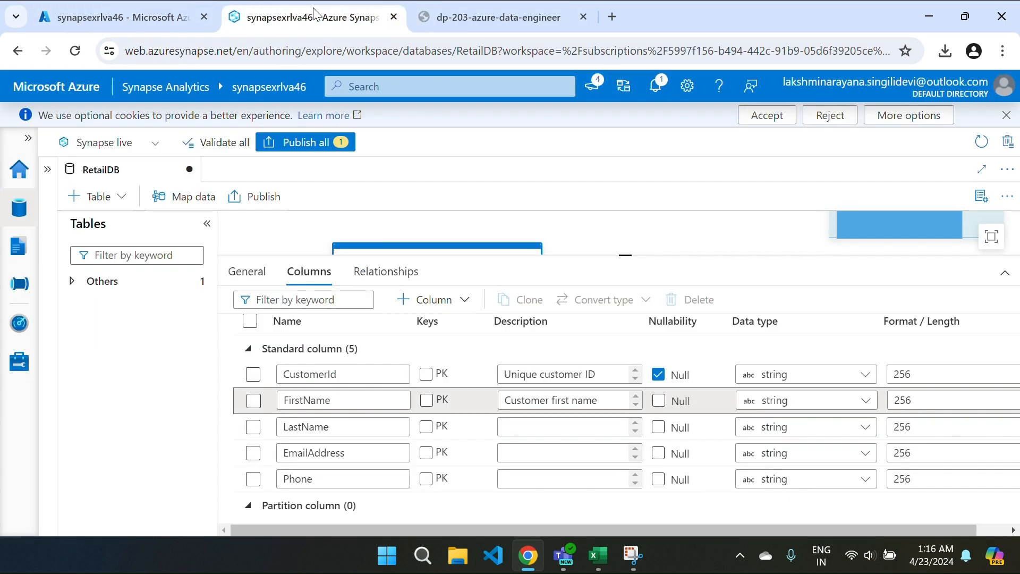
left_click(519, 428)
key("ctrl+v")
key("ctrl+Tab")
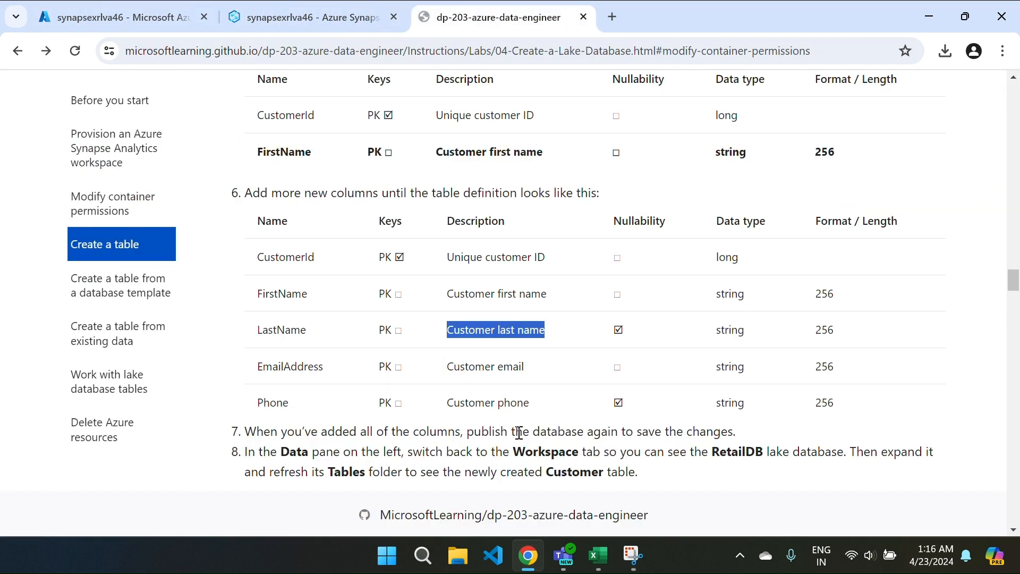
left_click_drag(448, 367, 569, 373)
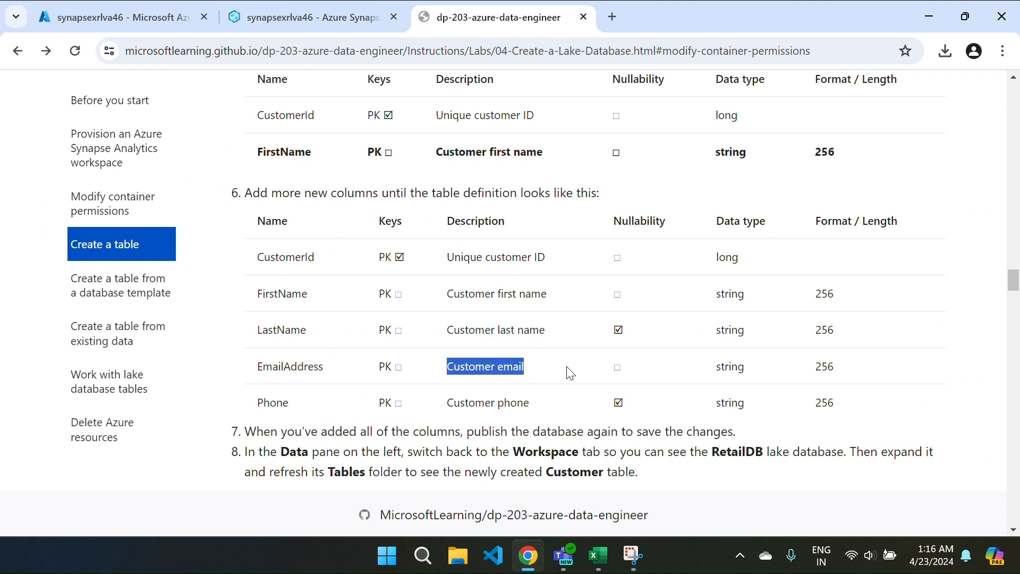
key("ctrl+shift+Tab")
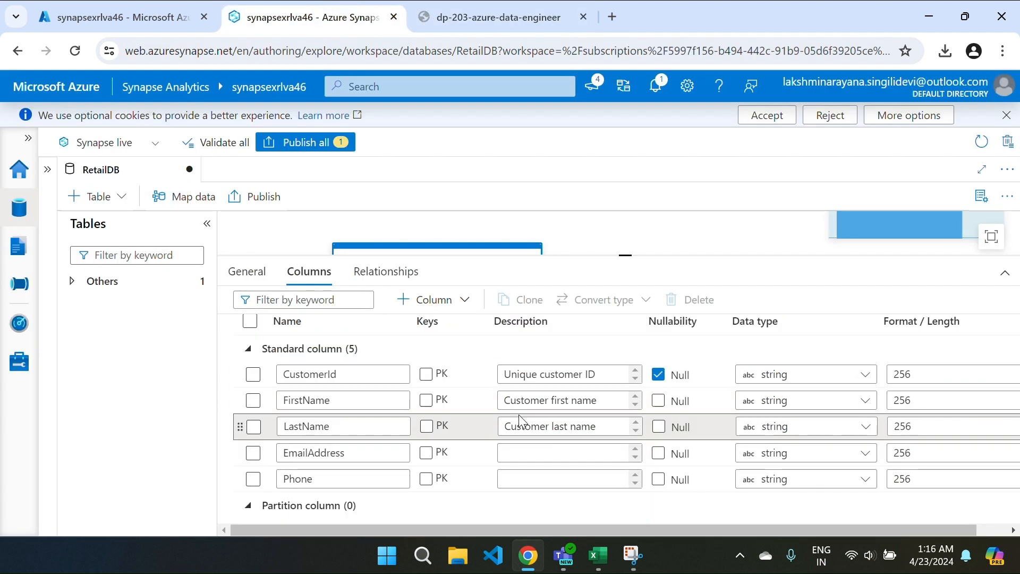
left_click(519, 459)
key("ctrl+v")
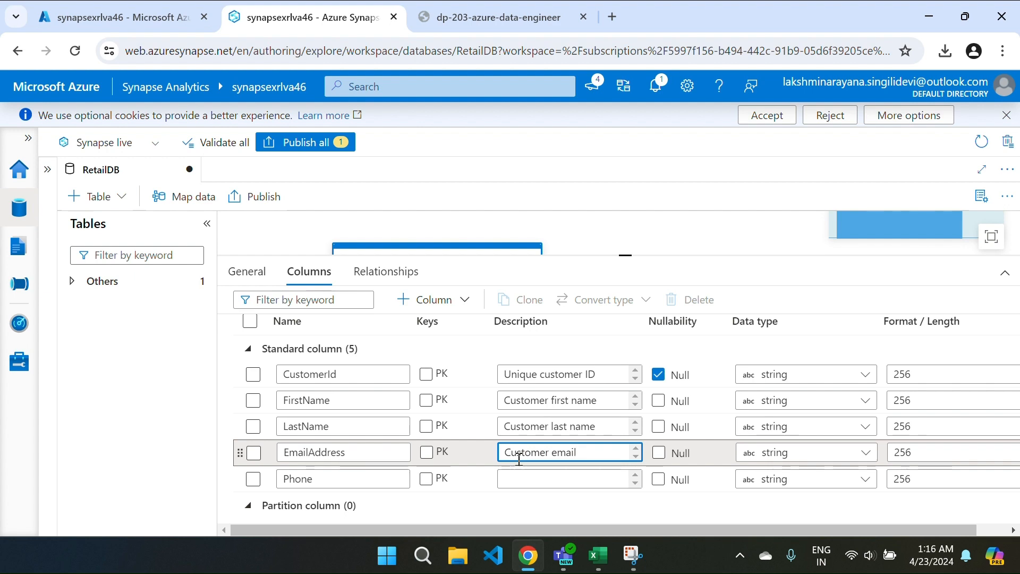
Step: Describe Phone as 'Customer phone' and show the lab's target table definition
key("ctrl+Tab")
left_click_drag(448, 403, 559, 410)
key("ctrl+Tab")
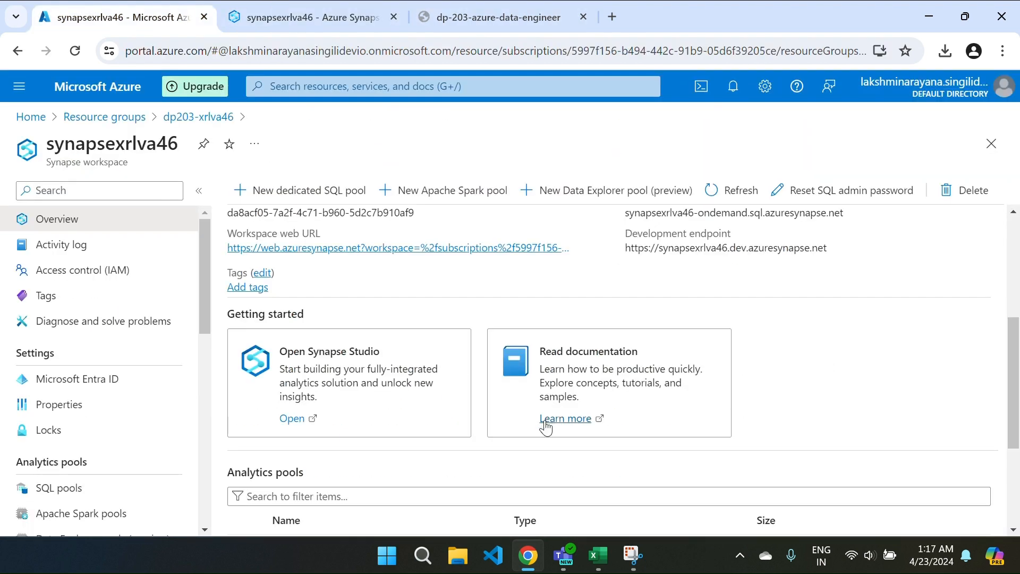
left_click(317, 11)
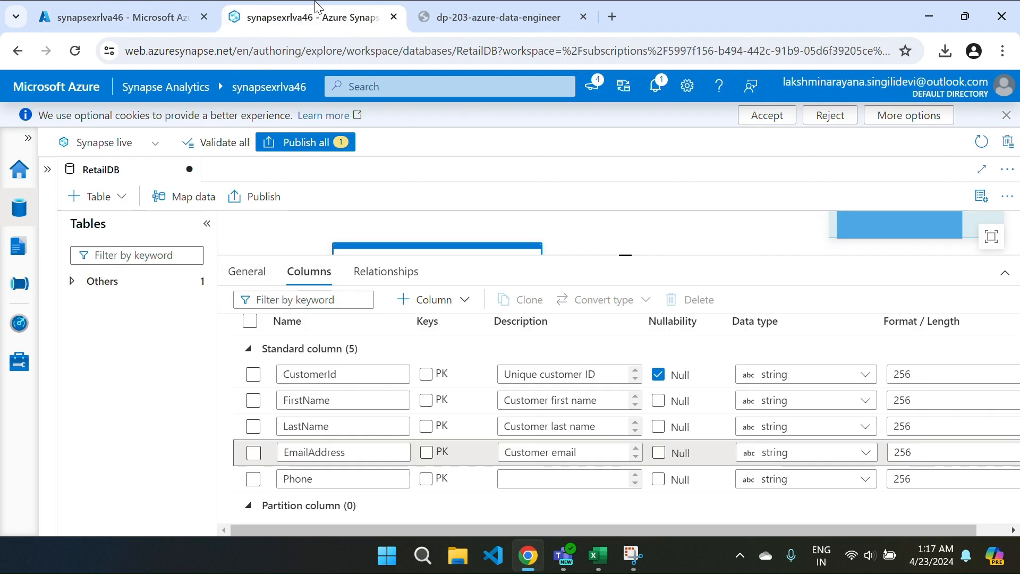
left_click(513, 481)
key("ctrl+v")
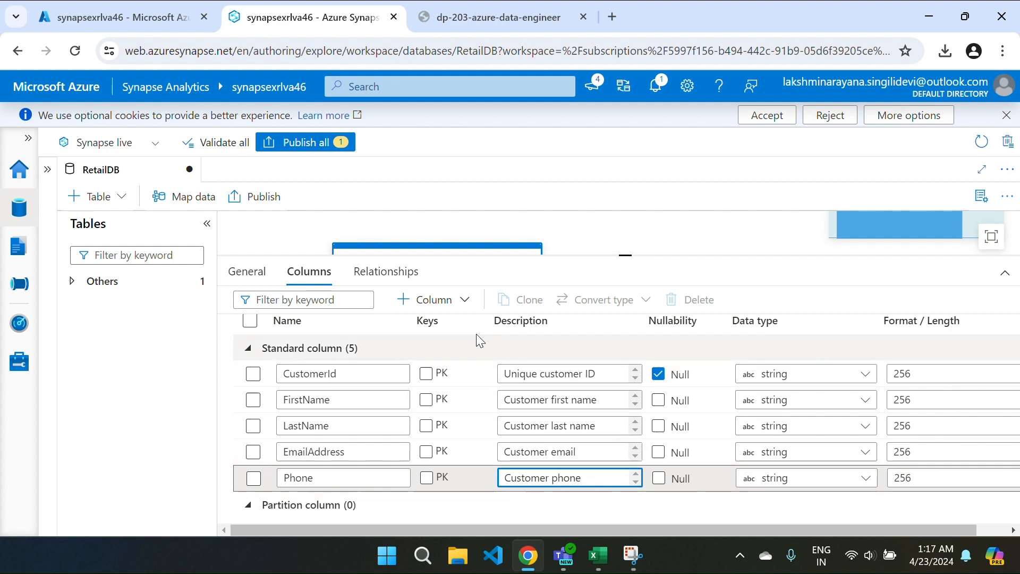
key("ctrl+Tab")
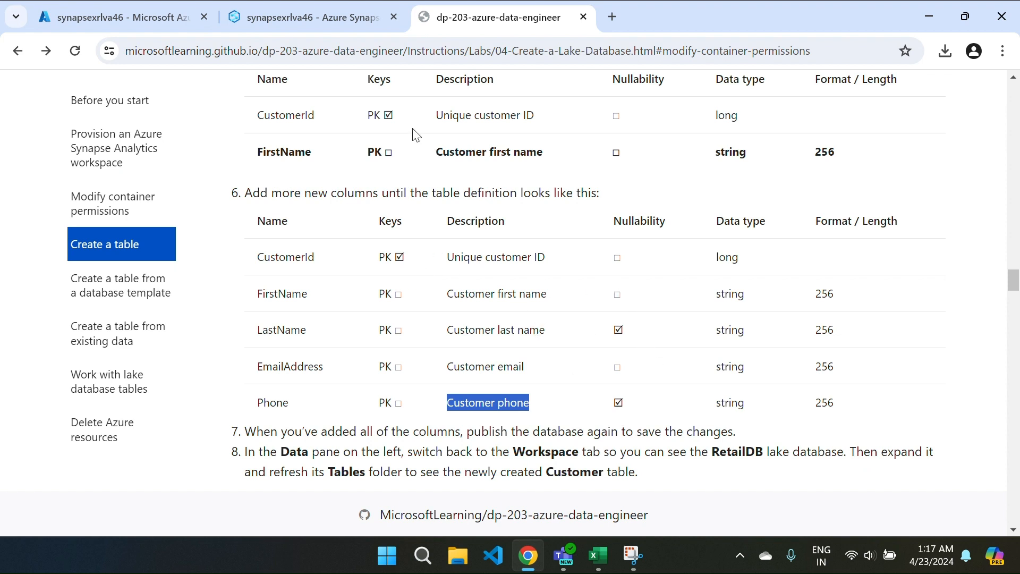
Step: Mark CustomerId as primary key and tick Null for LastName and Phone
left_click(325, 12)
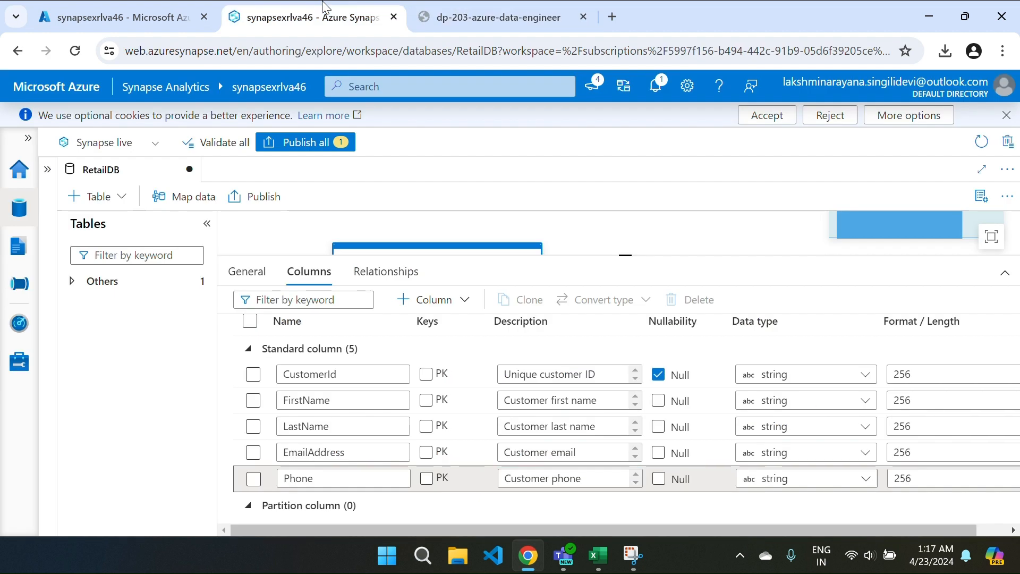
left_click(426, 374)
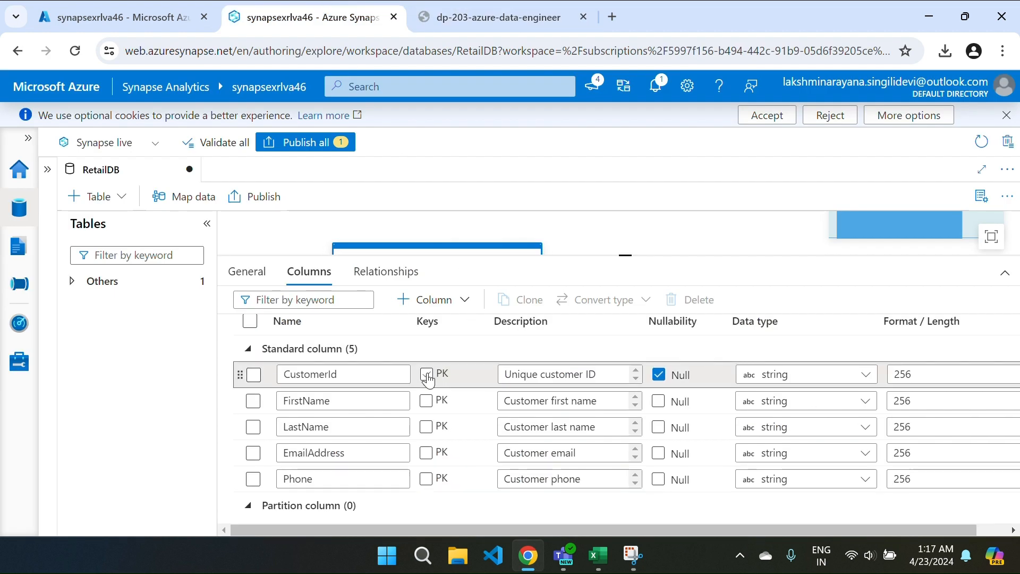
left_click(659, 429)
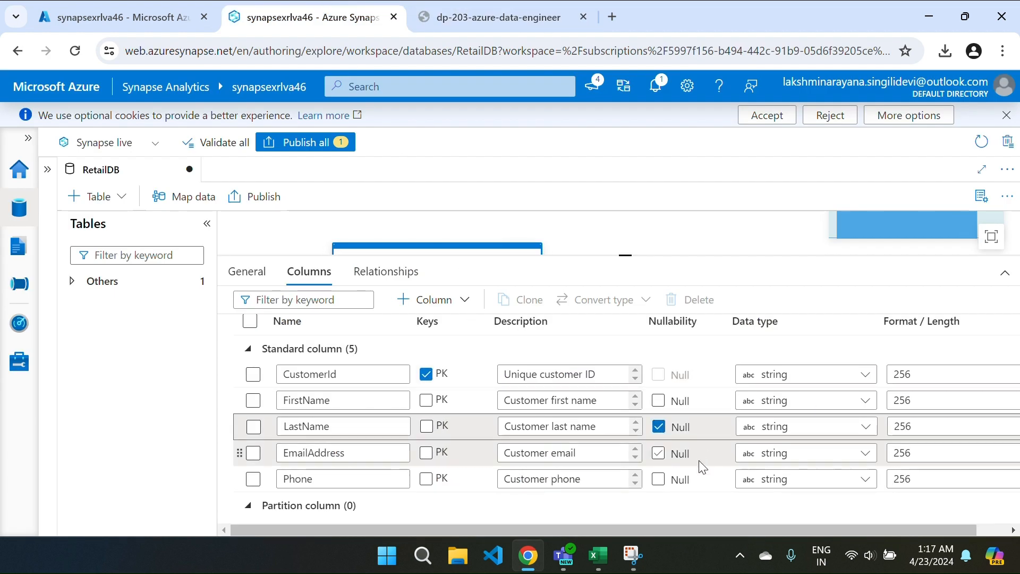
left_click(658, 480)
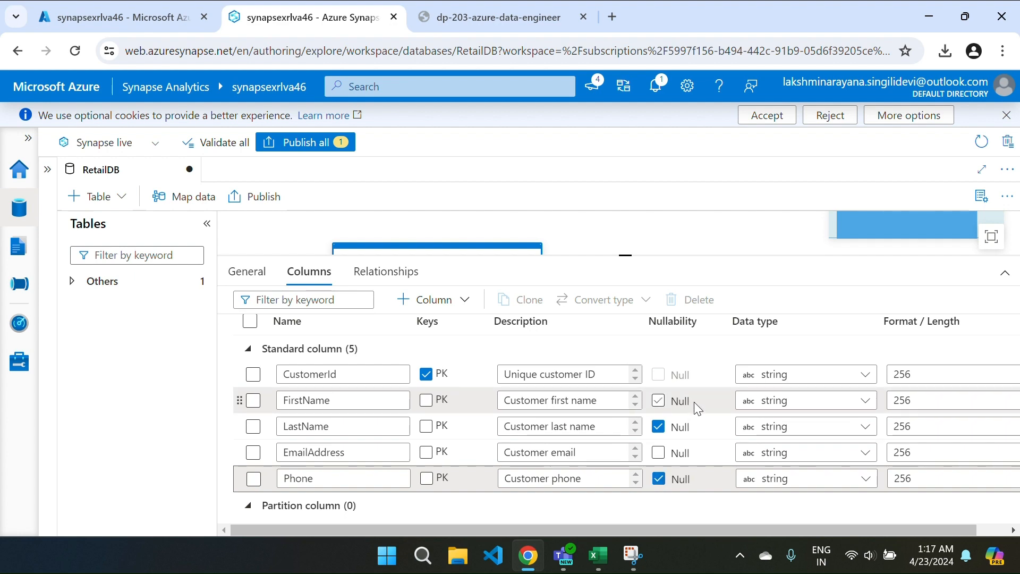
Step: After checking the lab instructions, change CustomerId's data type to long
key("ctrl+Tab")
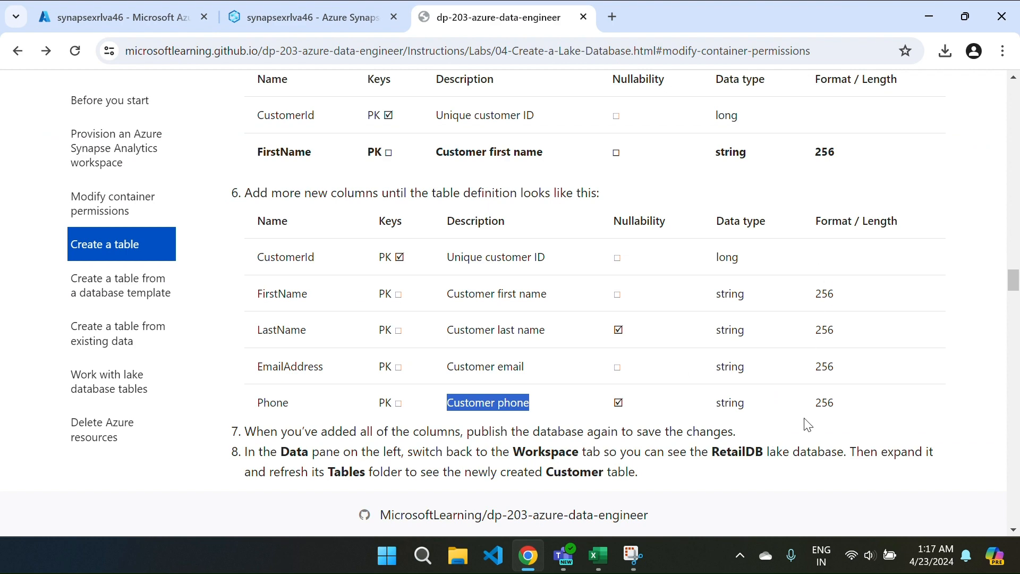
key("ctrl+Tab")
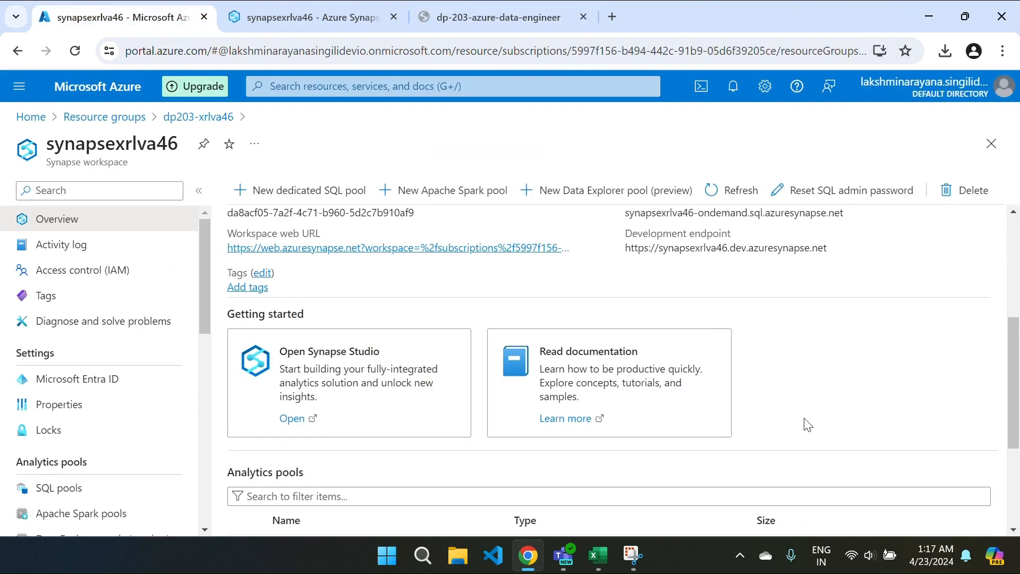
left_click(281, 4)
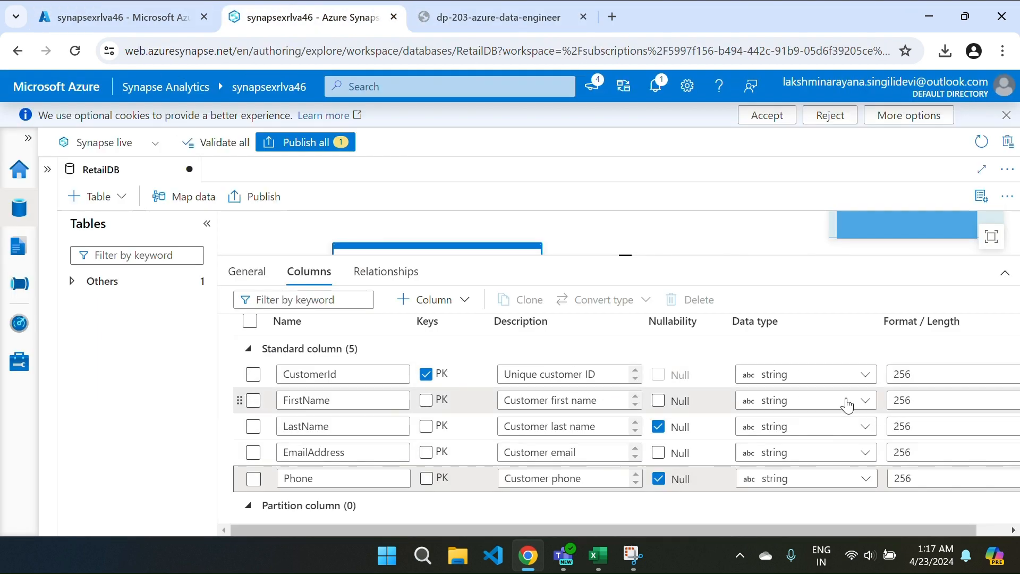
left_click(821, 375)
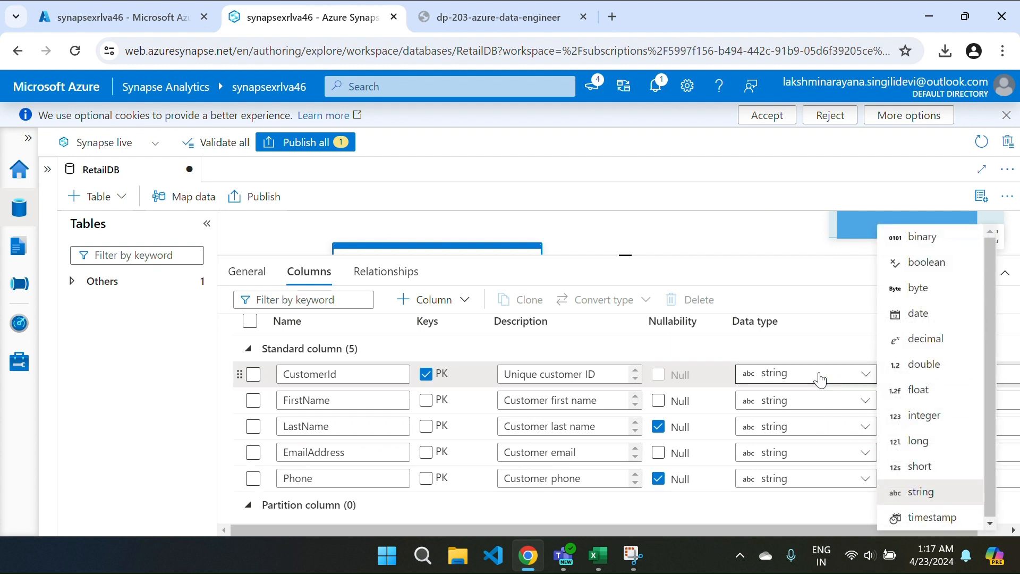
left_click(936, 442)
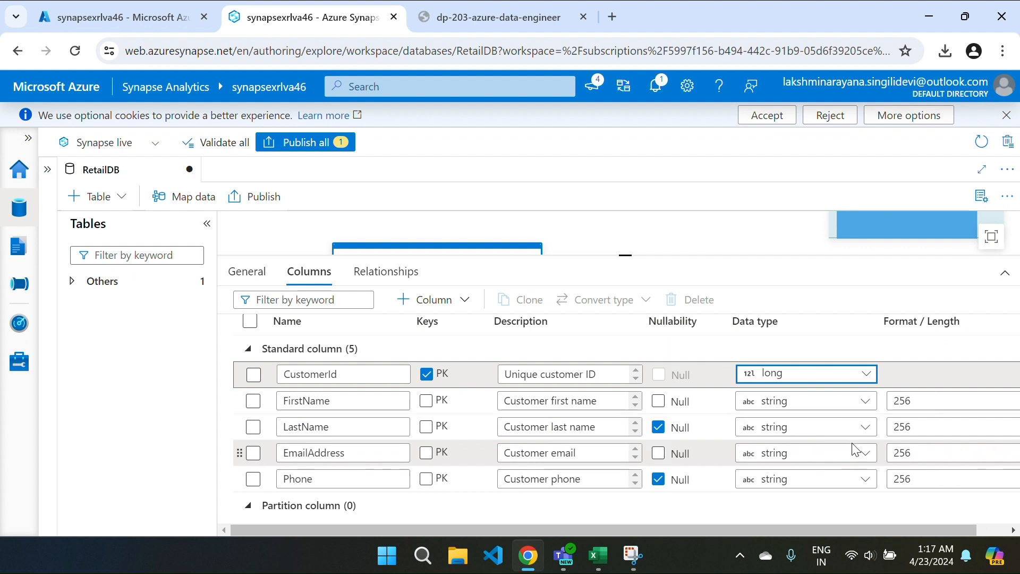
left_click(711, 469)
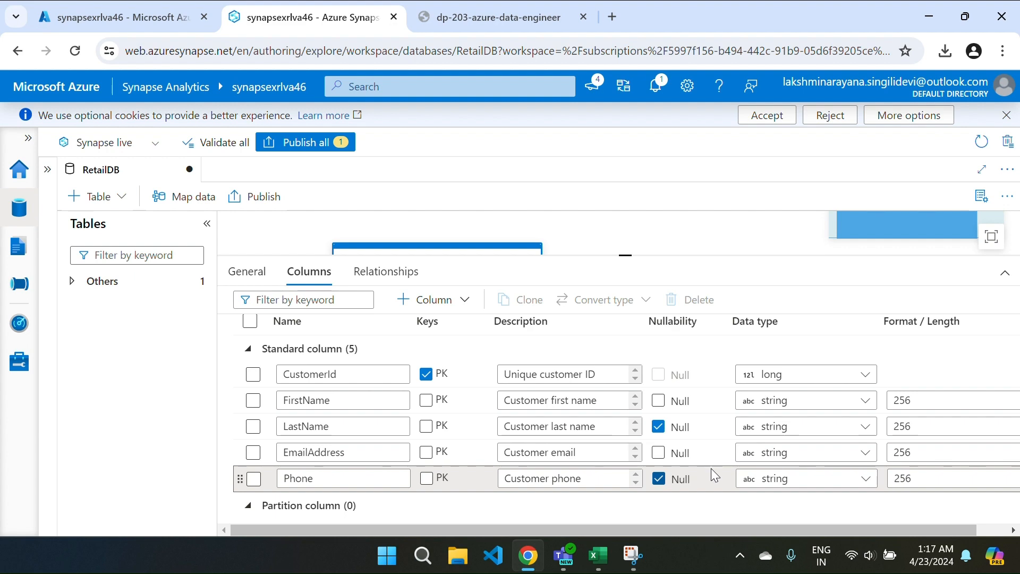
key("ctrl+Tab")
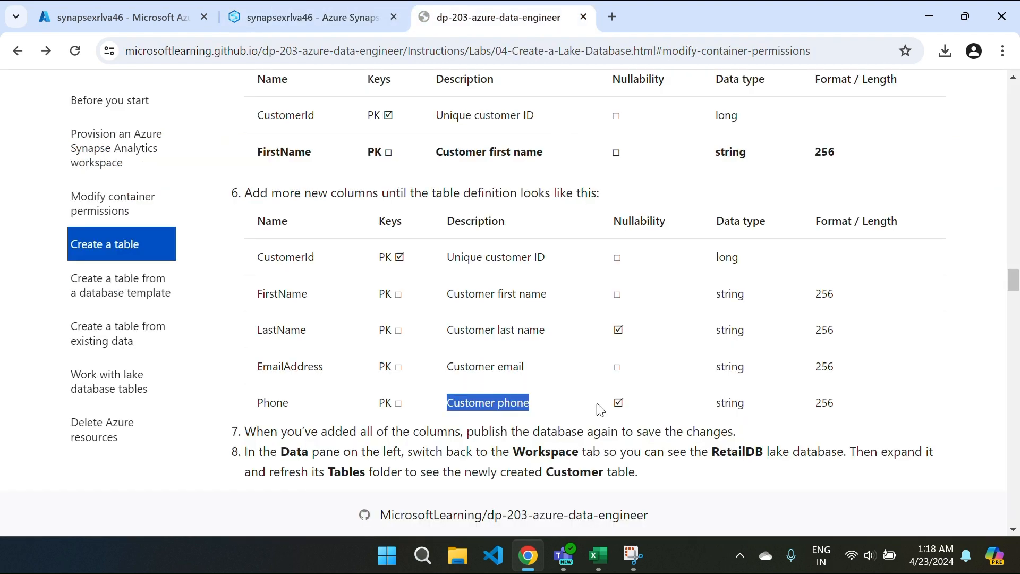
left_click(580, 394)
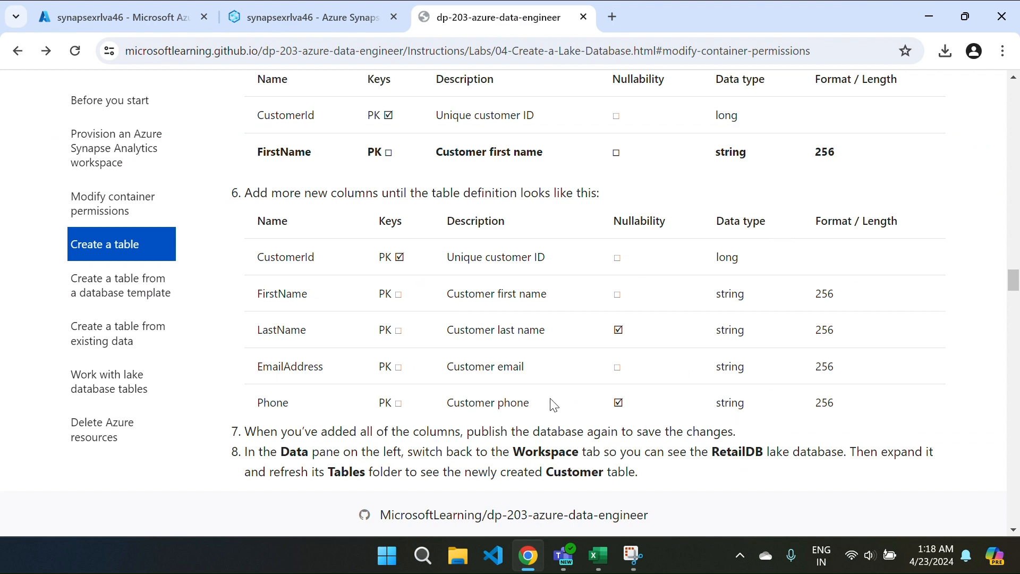
scroll(553, 404, "down", 4)
scroll(553, 404, "down", 3)
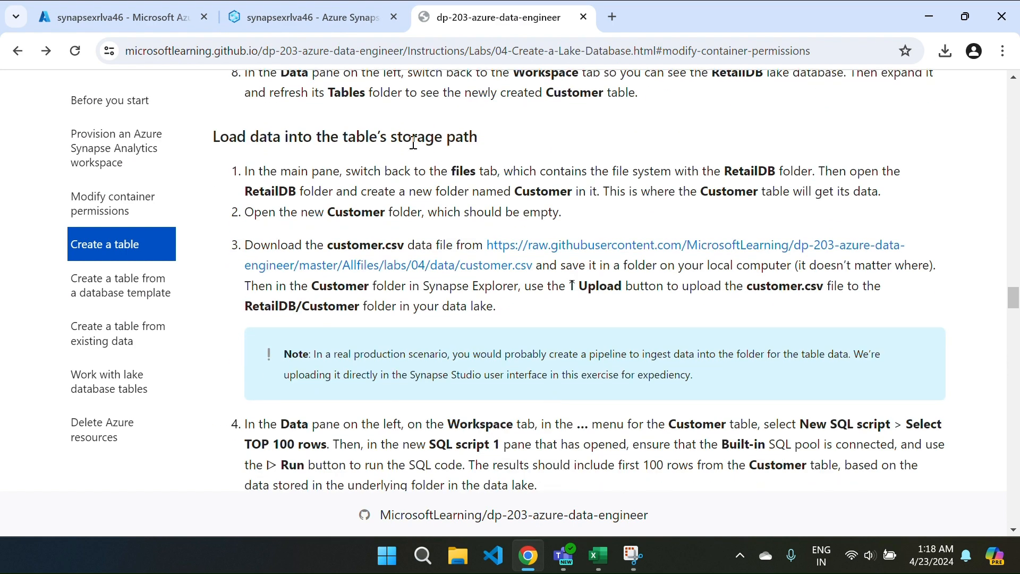
left_click(305, 24)
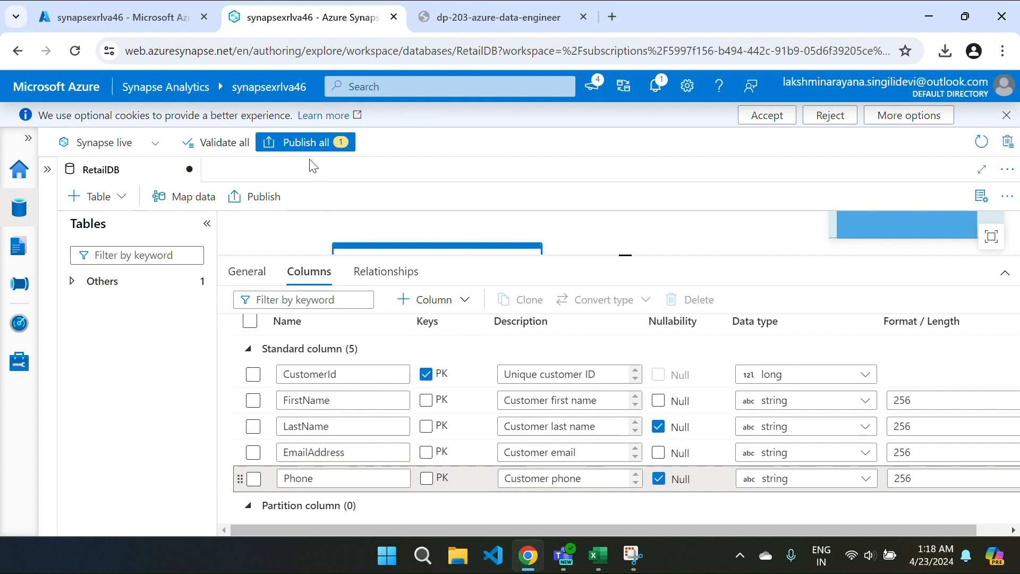
Step: Publish all RetailDB changes, then find the Customer table under RetailDB > Tables in the Data hub
left_click(255, 196)
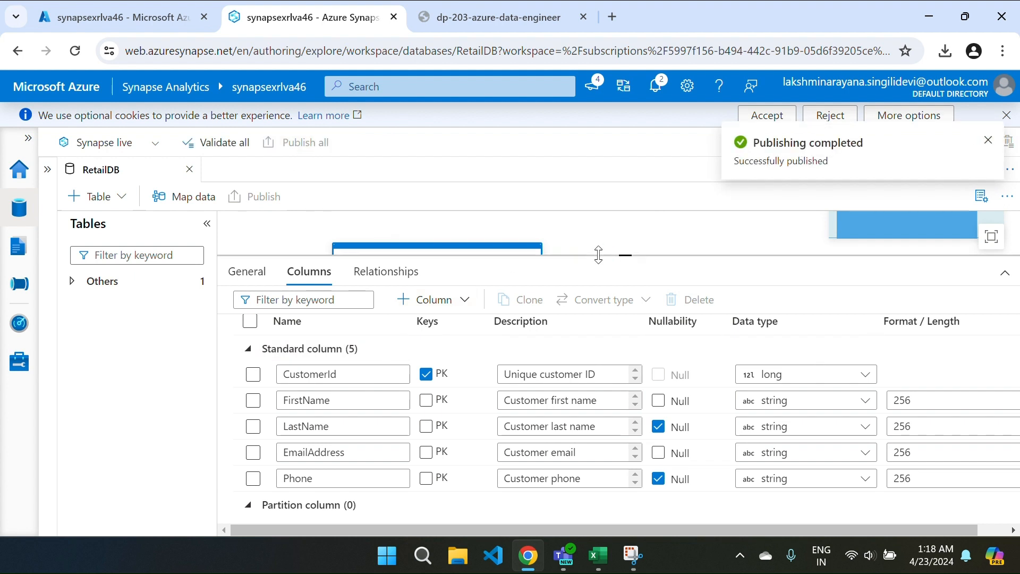
left_click_drag(598, 256, 606, 348)
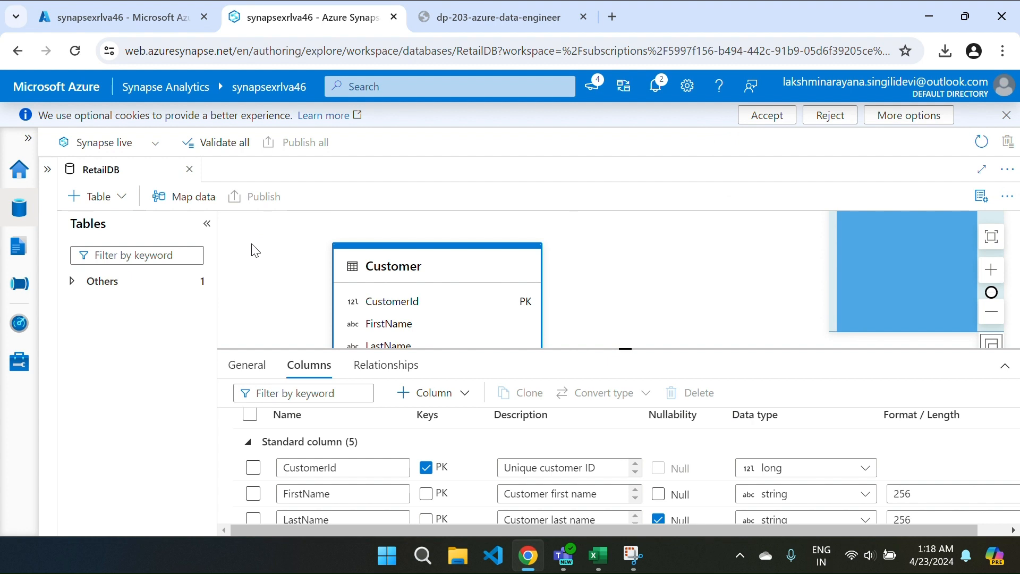
left_click(19, 207)
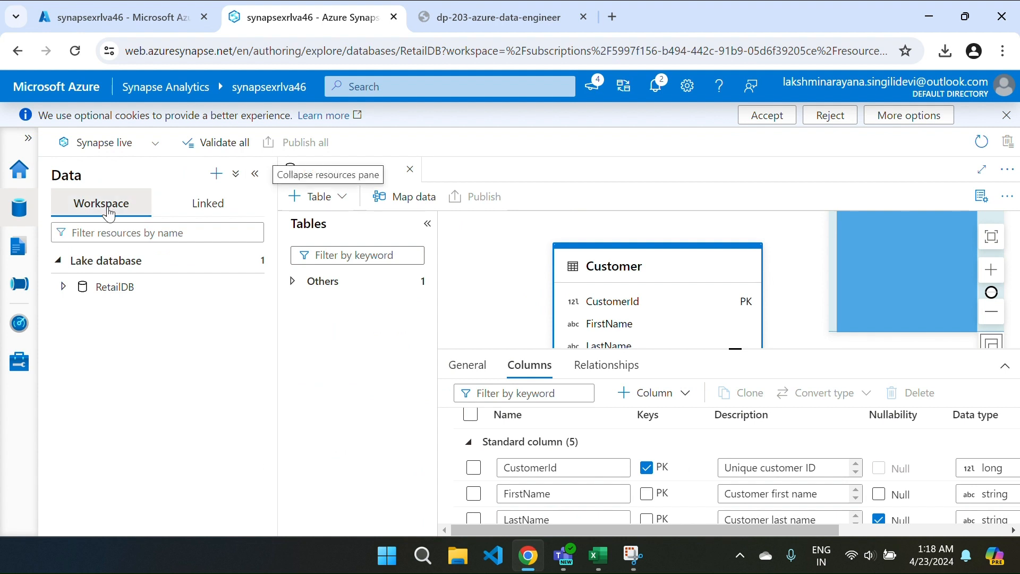
left_click(65, 288)
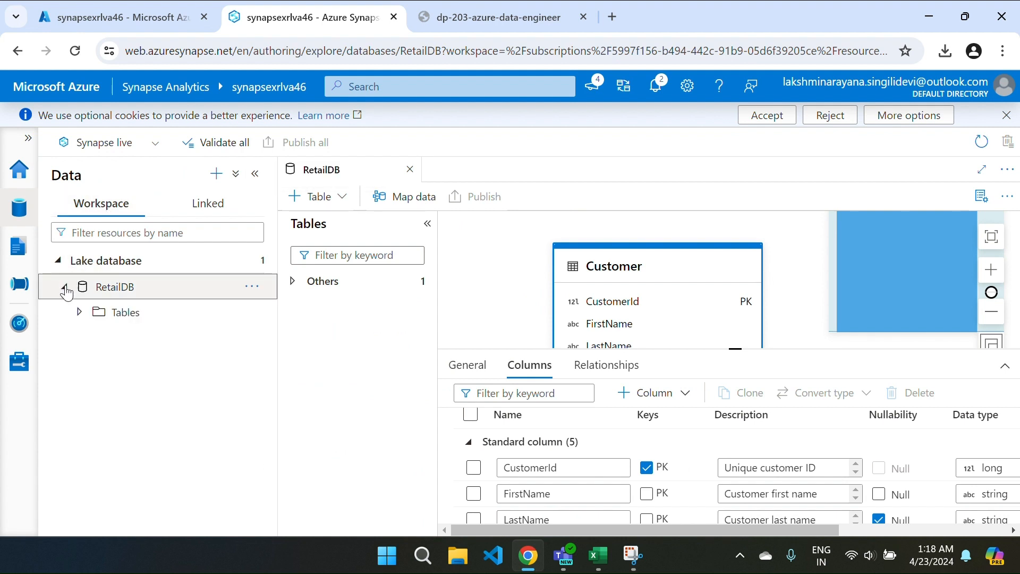
left_click(80, 313)
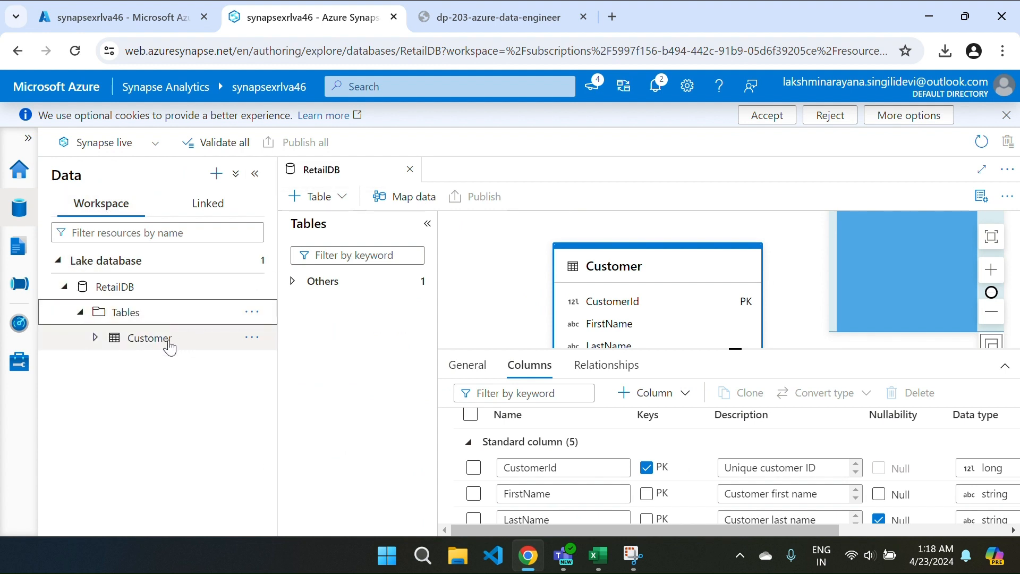
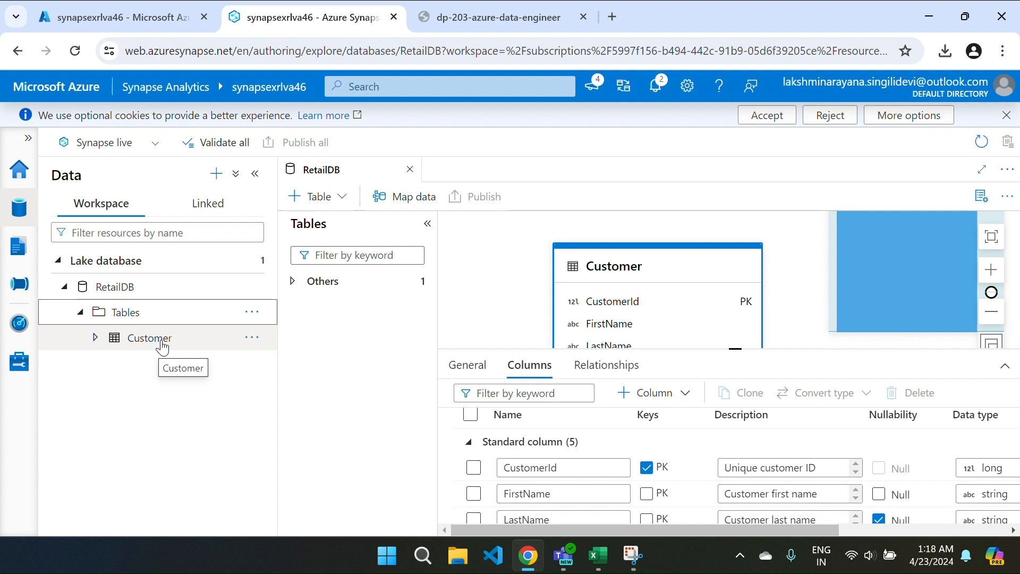
Step: Open the RetailDB folder in the primary linked files container and start a file upload
left_click(208, 203)
left_click(114, 316)
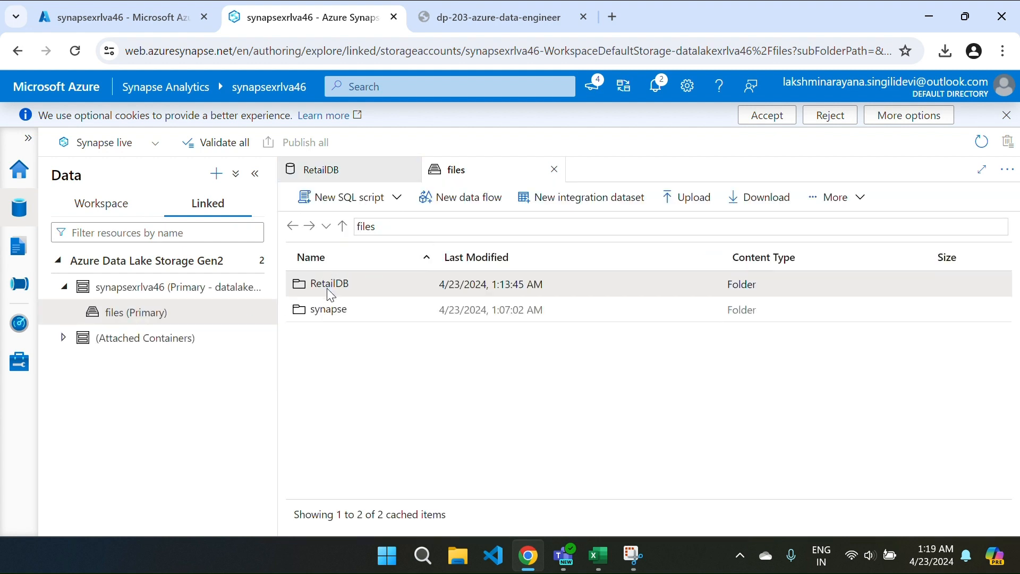
double_click(329, 290)
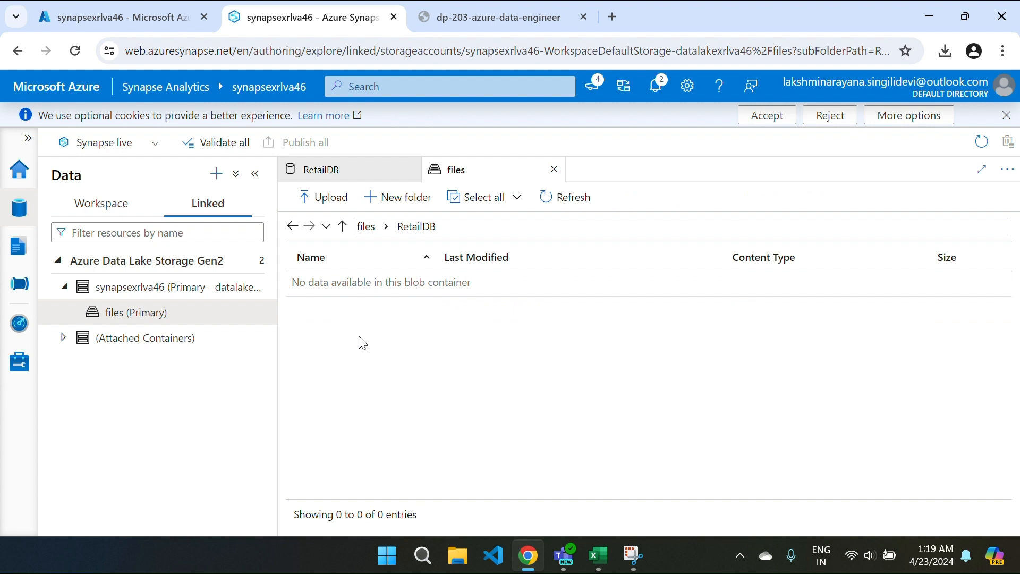
left_click(319, 202)
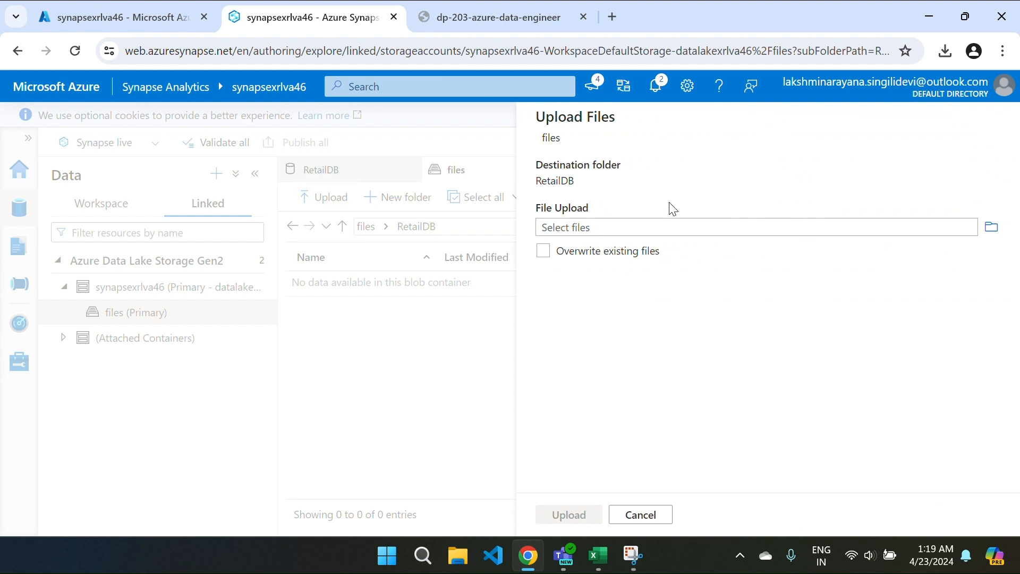
Step: Pick customer.csv from the Desktop and upload it (49.8 KB) into RetailDB
left_click(991, 230)
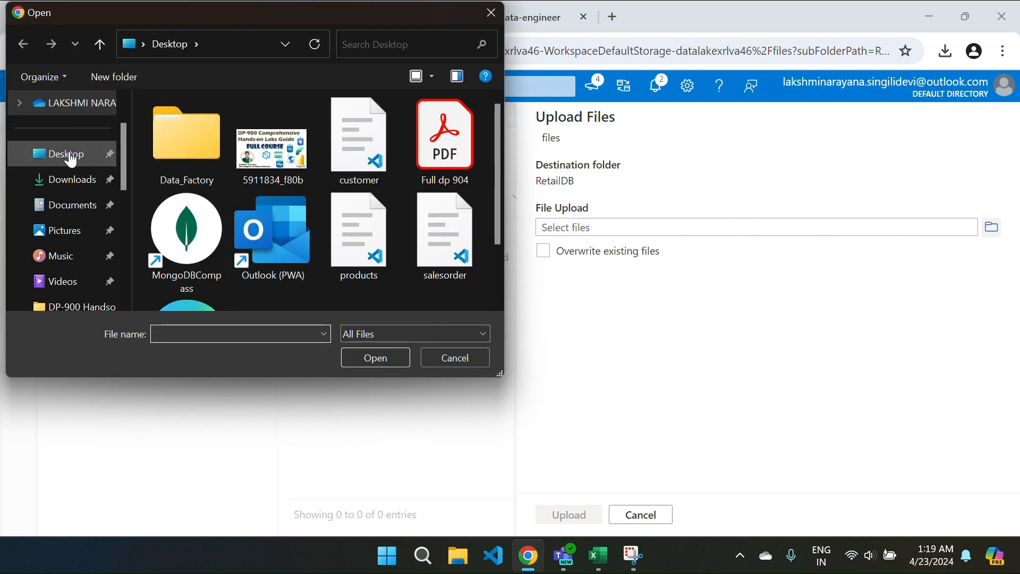
double_click(154, 142)
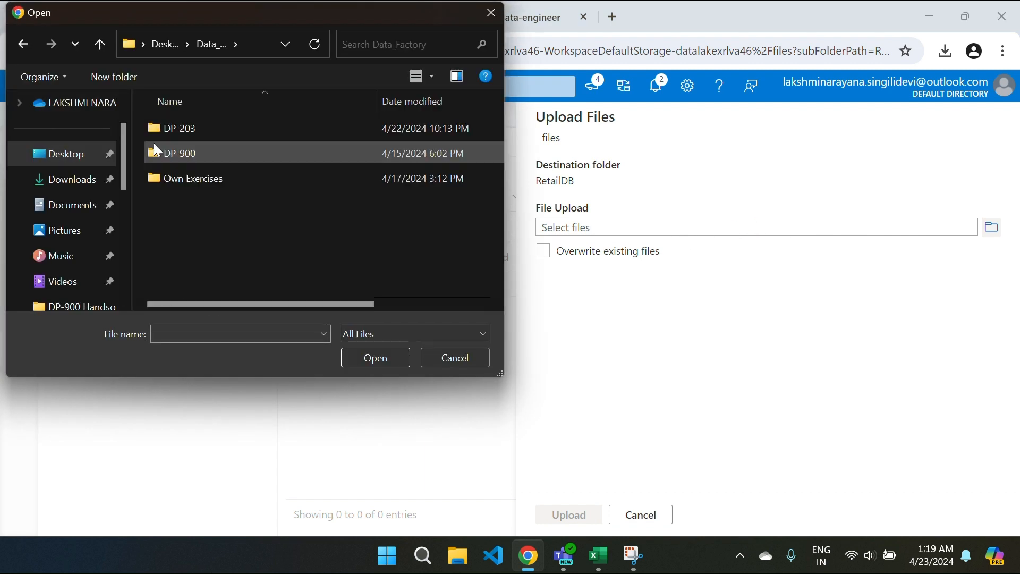
double_click(189, 132)
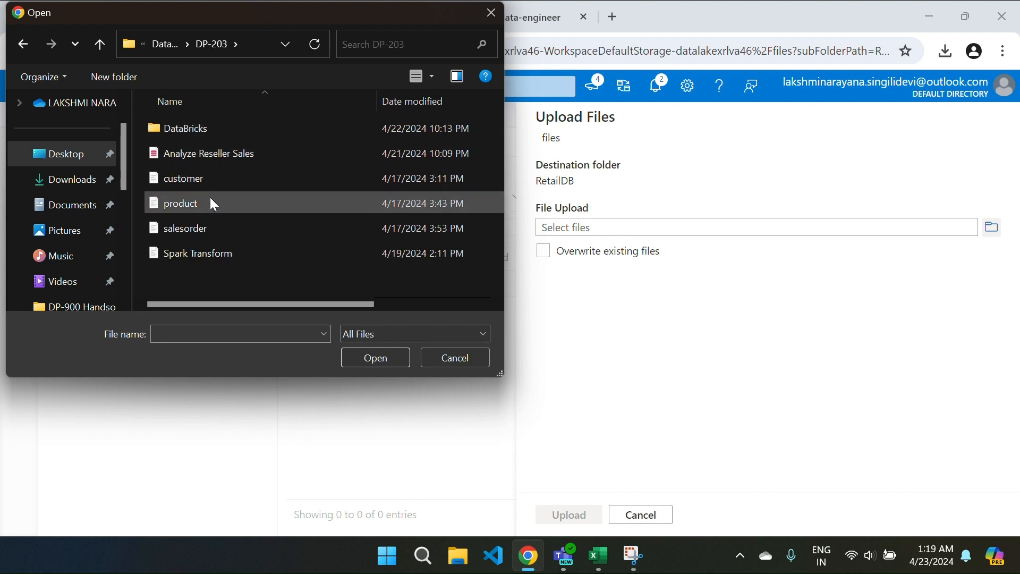
left_click(68, 160)
scroll(365, 266, "down", 2)
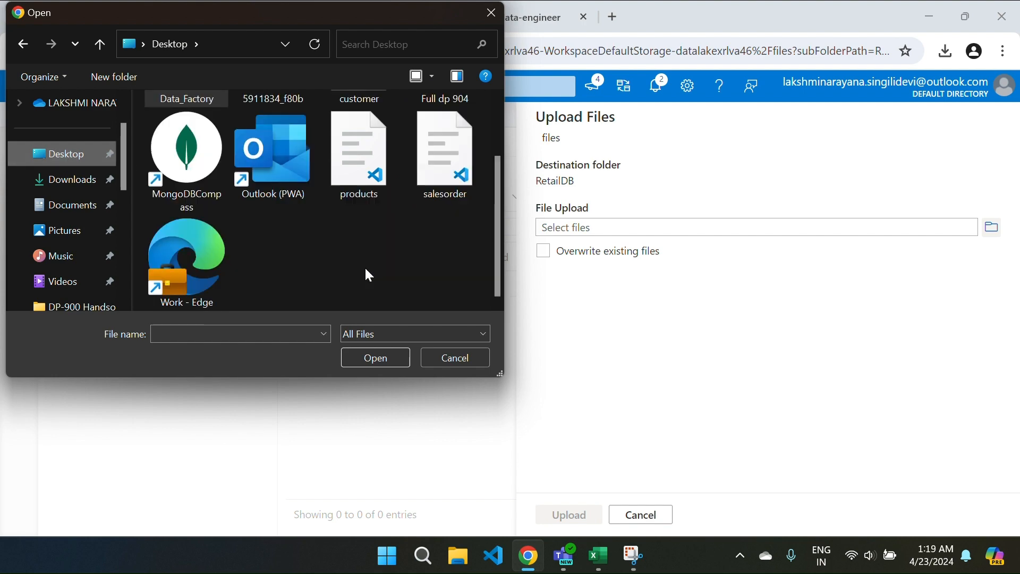
scroll(365, 266, "up", 2)
left_click(355, 155)
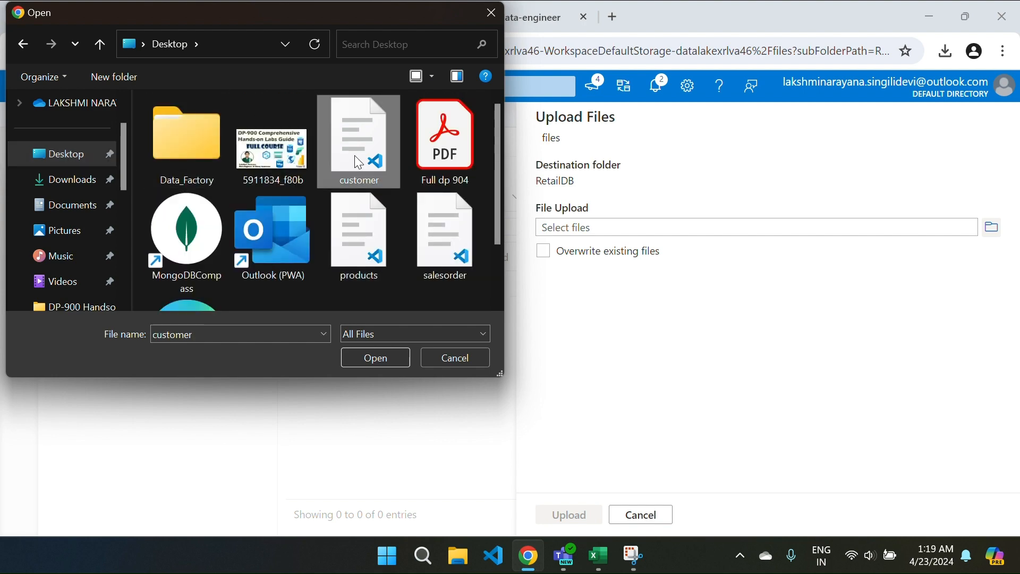
left_click(374, 359)
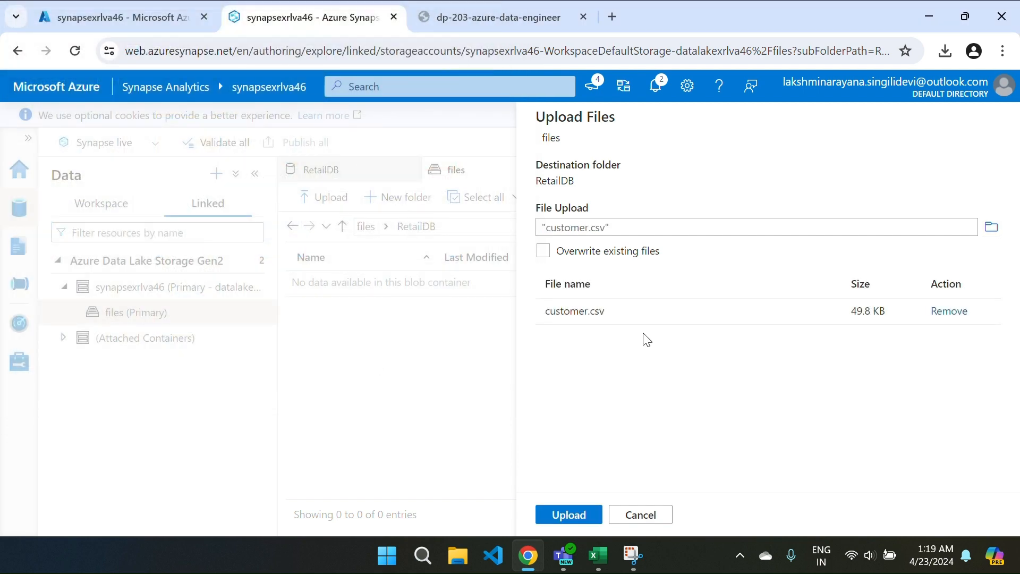
left_click(569, 515)
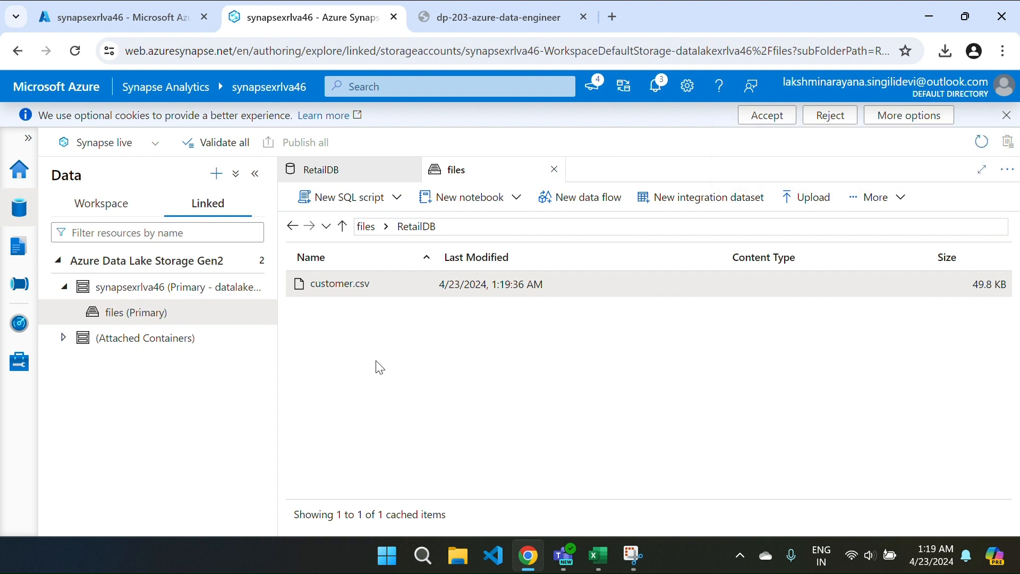
Step: Delete customer.csv from the RetailDB folder
right_click(361, 286)
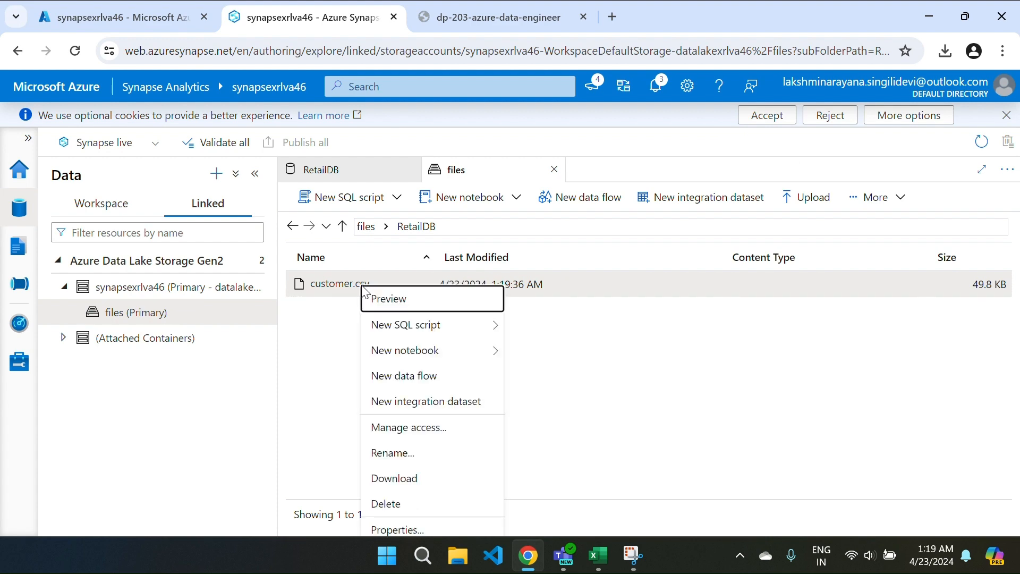
left_click(394, 502)
left_click(398, 358)
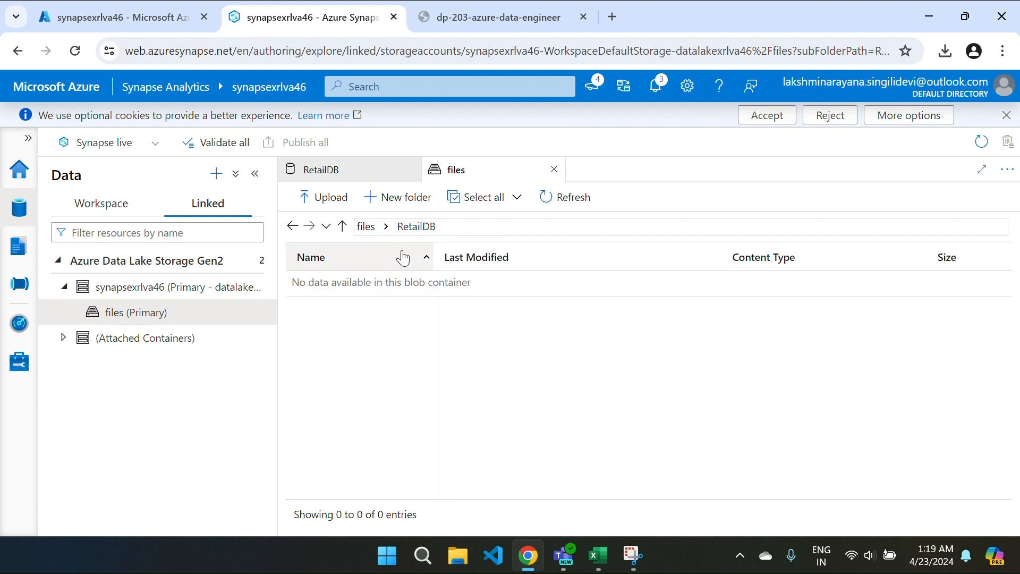
Step: Create a new folder named Customer inside RetailDB
left_click(402, 204)
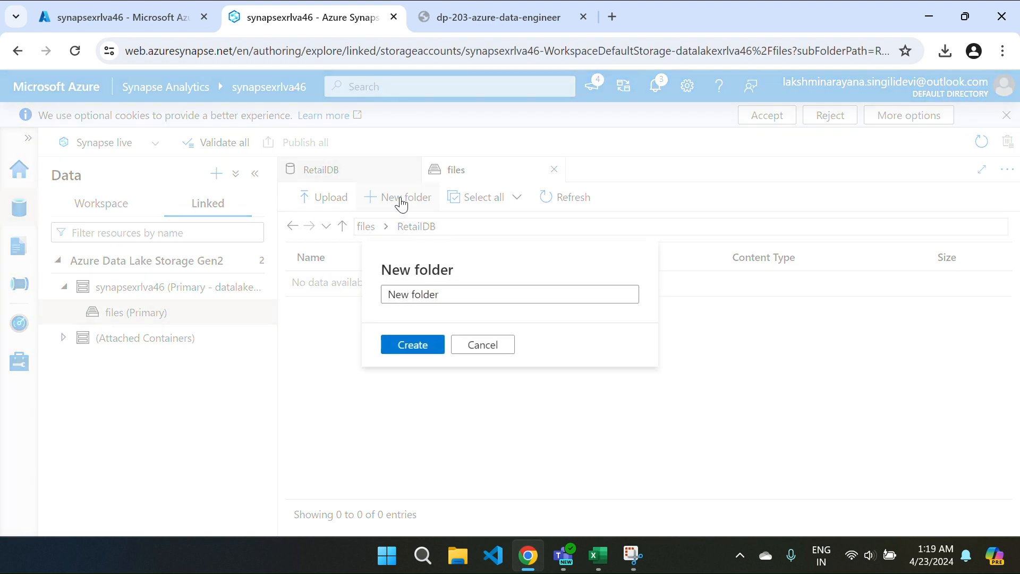
left_click(439, 294)
key("ctrl+a")
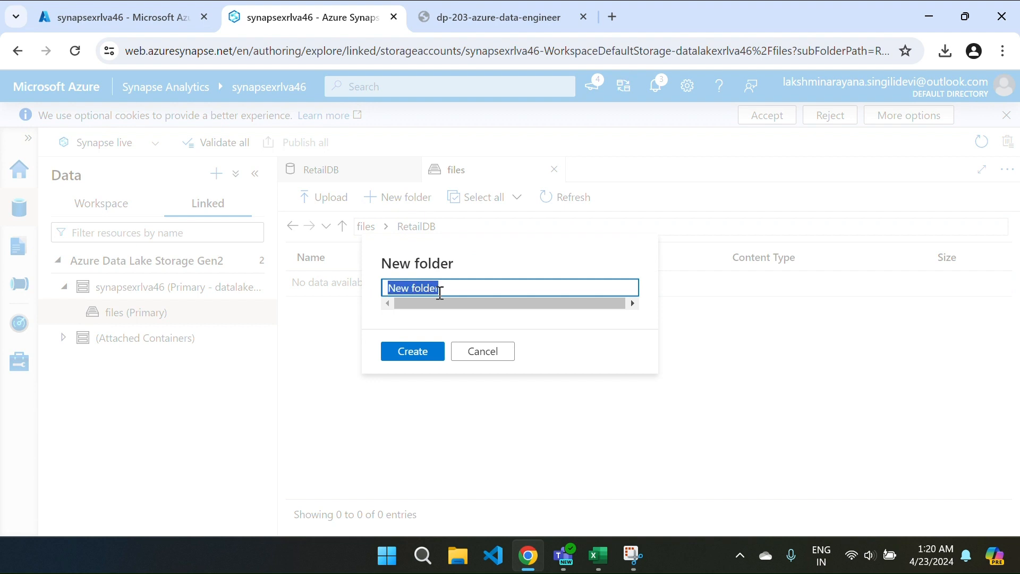
key("BackSpace")
type("Cus")
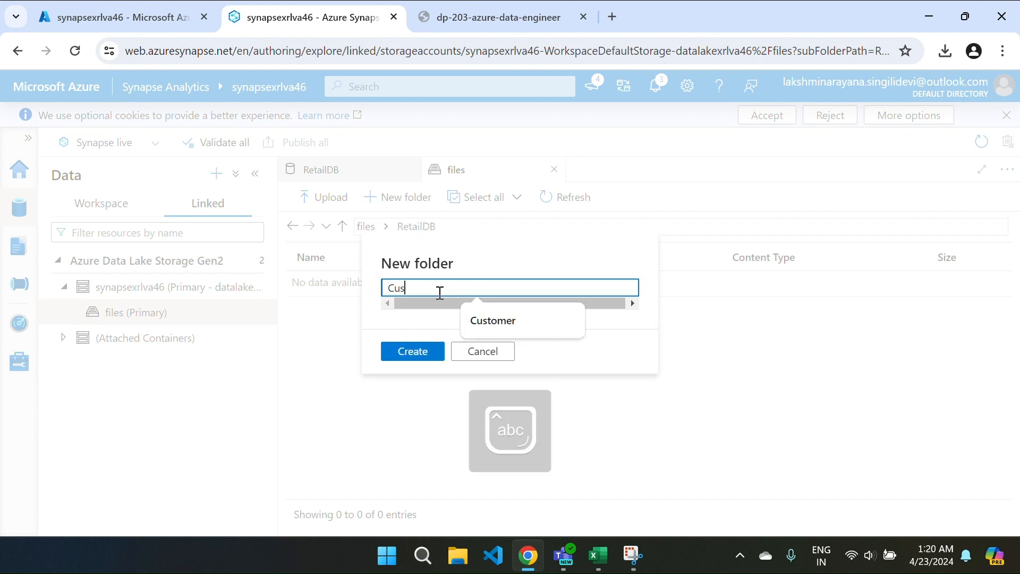
type("tomer")
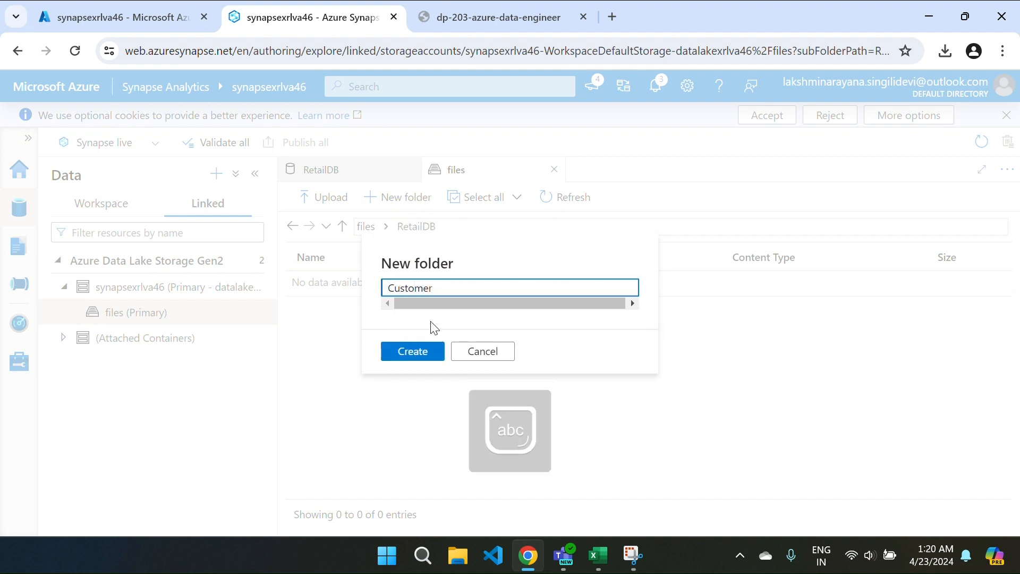
left_click(427, 355)
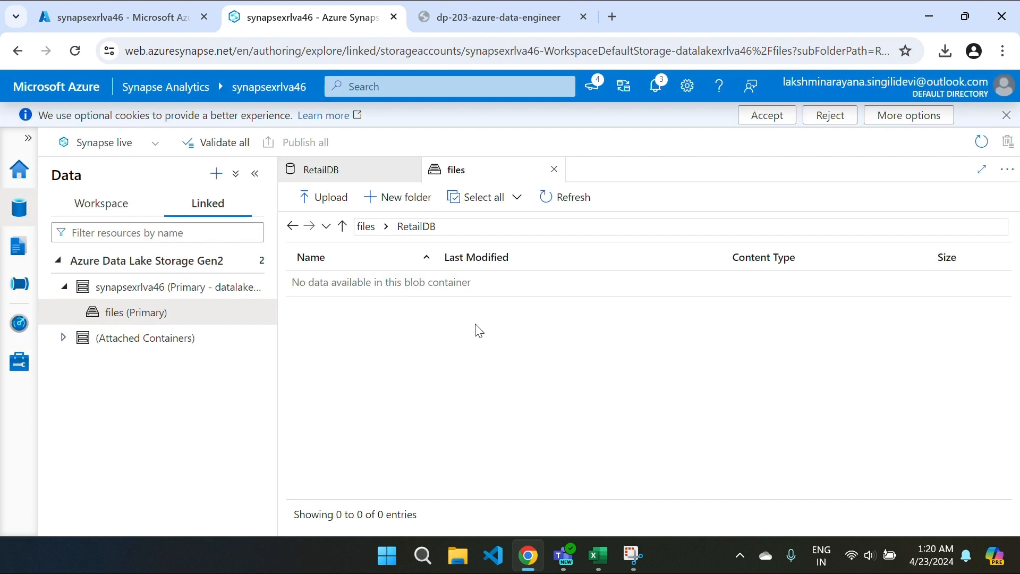
Step: Re-upload customer.csv from the Desktop into RetailDB beside the Customer folder
left_click(327, 197)
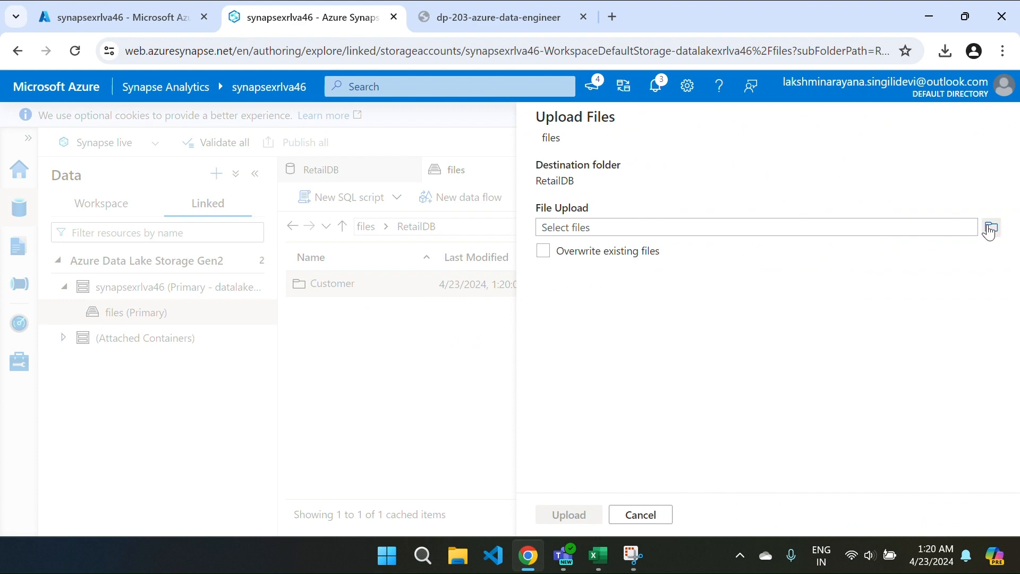
left_click(992, 227)
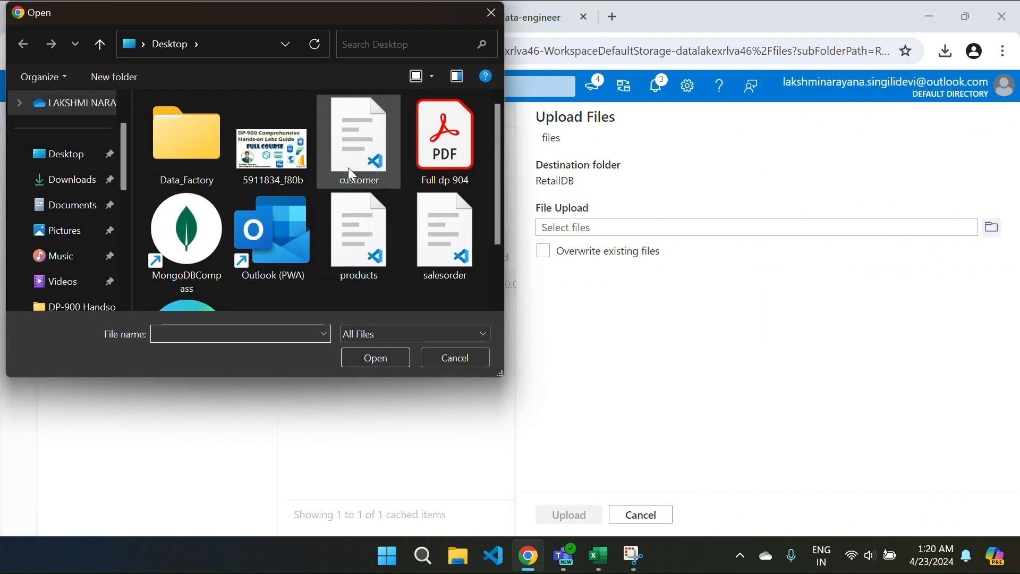
left_click(344, 143)
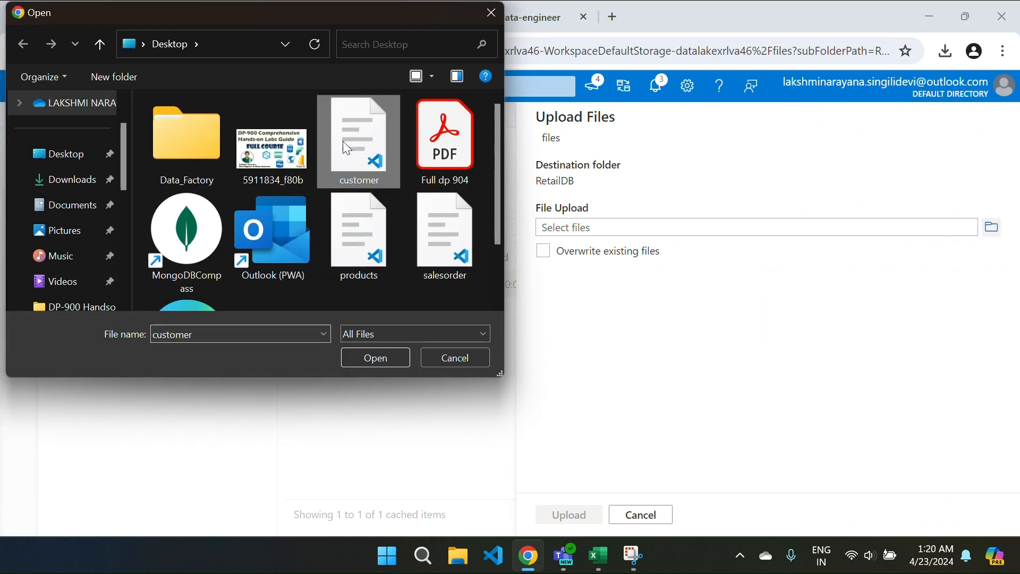
left_click(367, 353)
left_click(568, 514)
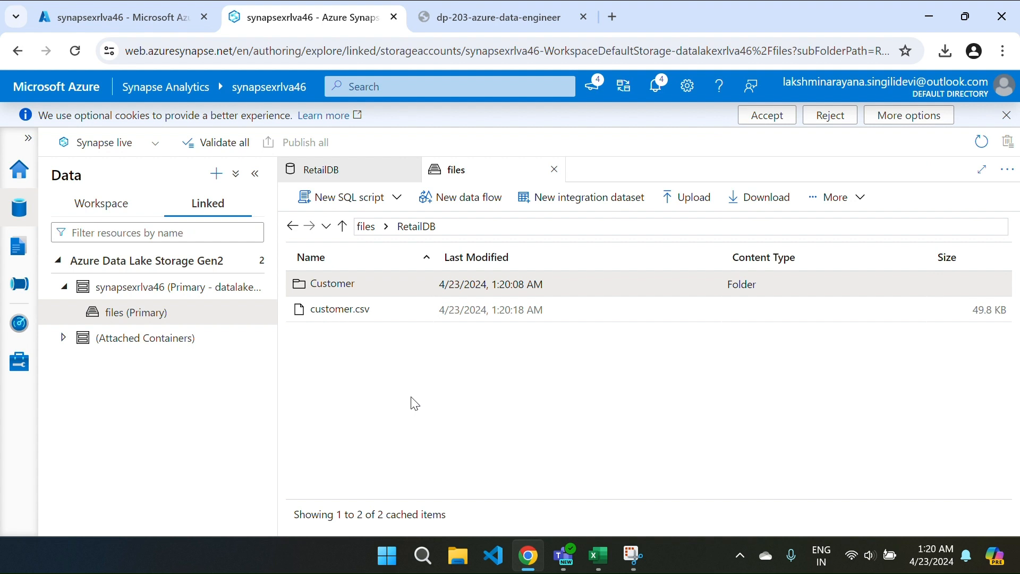
Step: Delete the loose customer.csv from the RetailDB folder
left_click(343, 227)
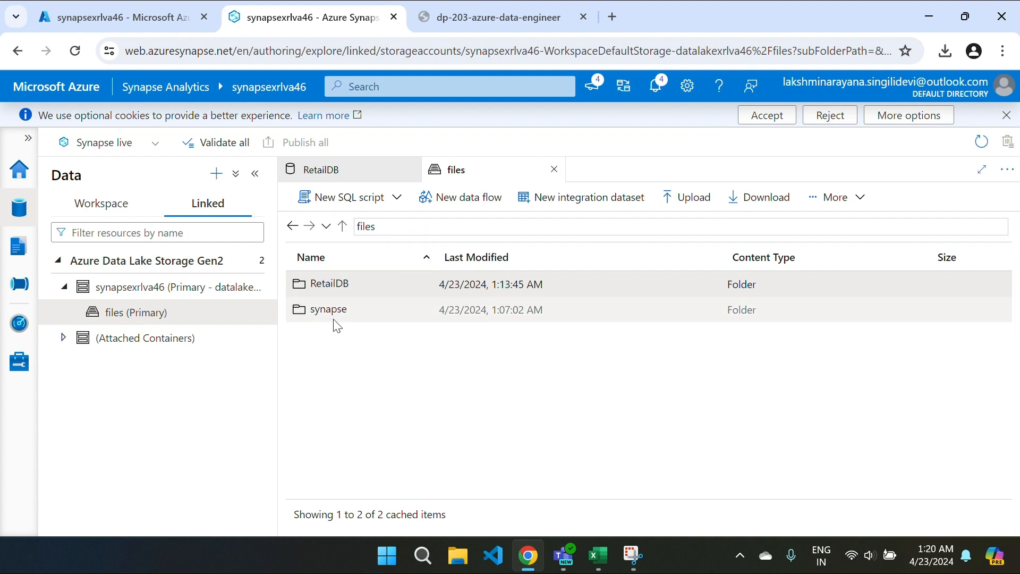
double_click(325, 288)
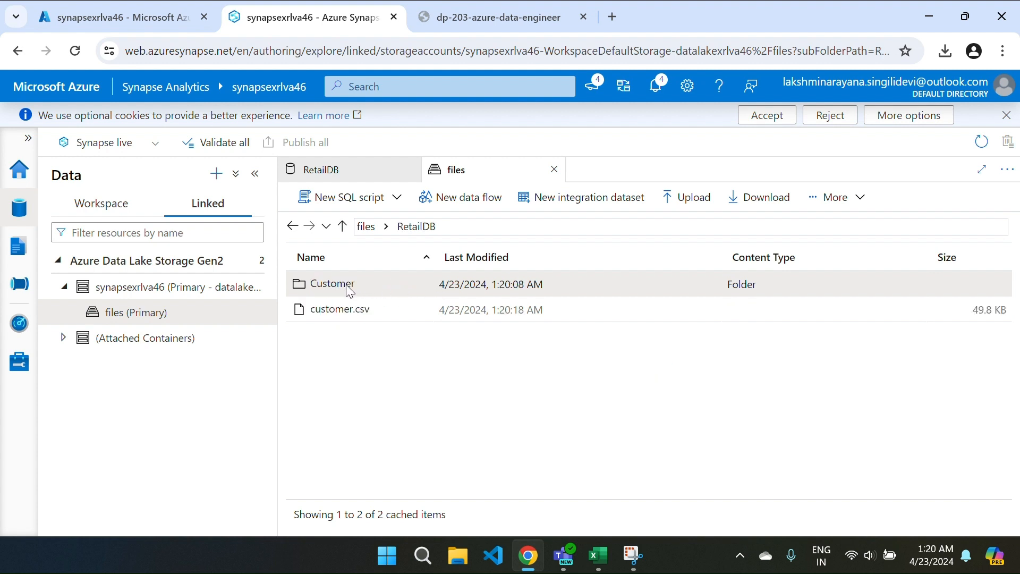
left_click(338, 314)
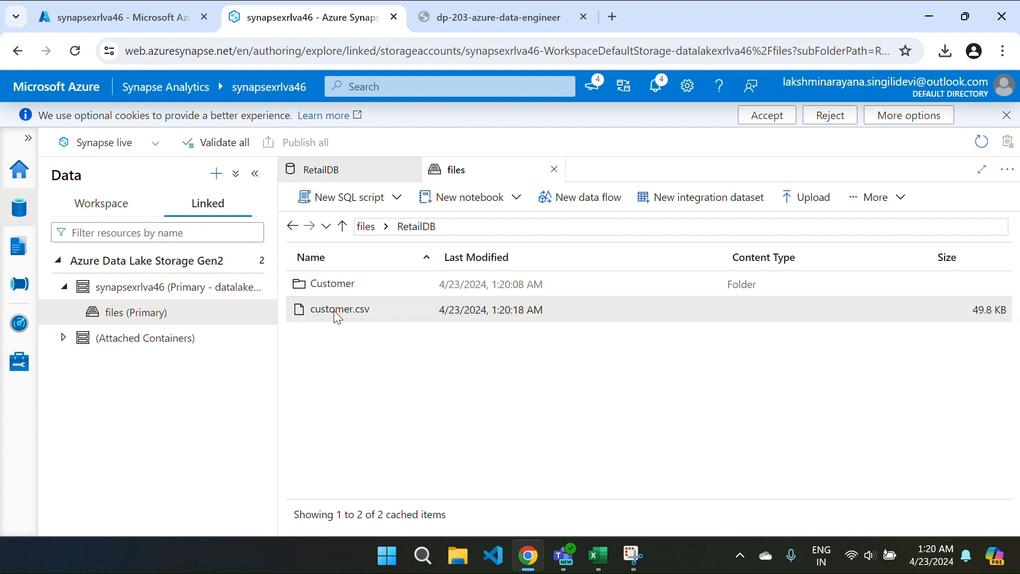
left_click(871, 200)
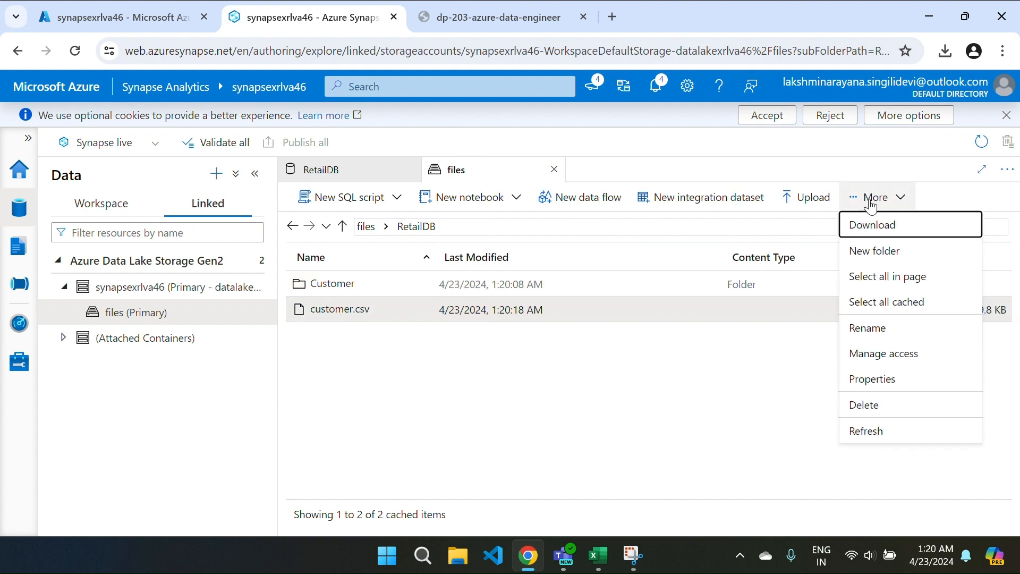
left_click(872, 406)
left_click(403, 357)
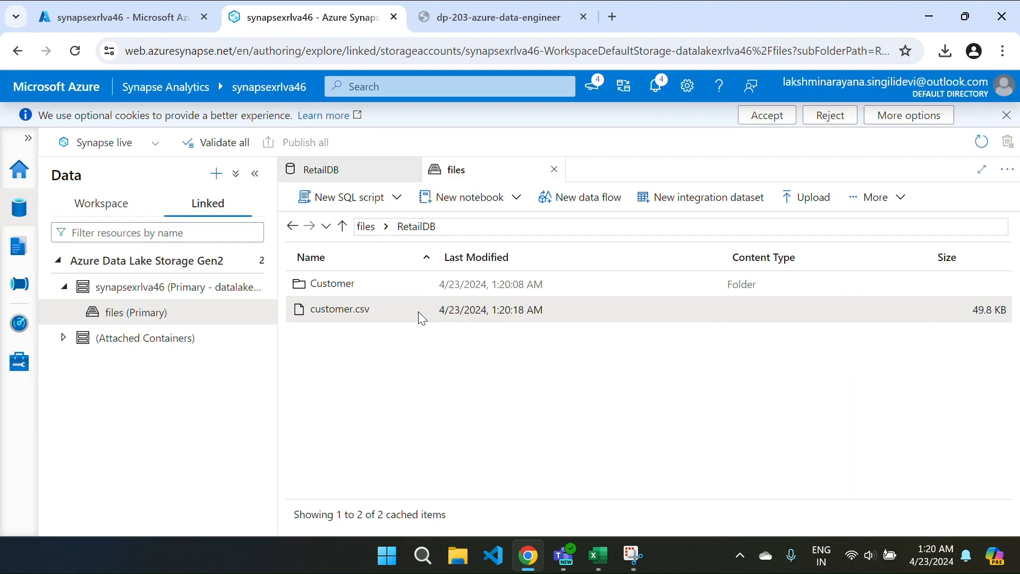
Step: Upload customer.csv into RetailDB/Customer, verify it arrived, and return to the container root
double_click(337, 284)
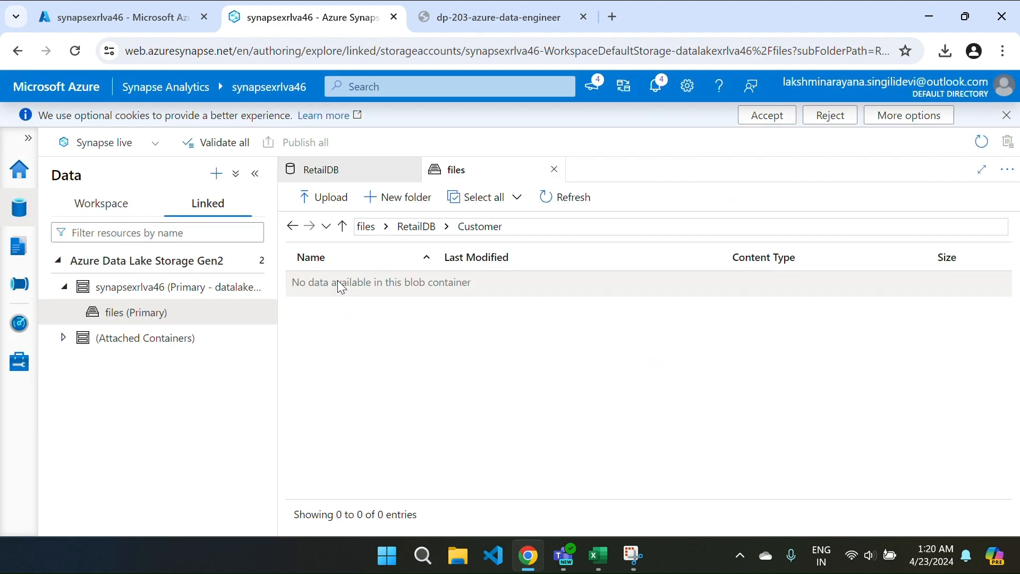
left_click(307, 196)
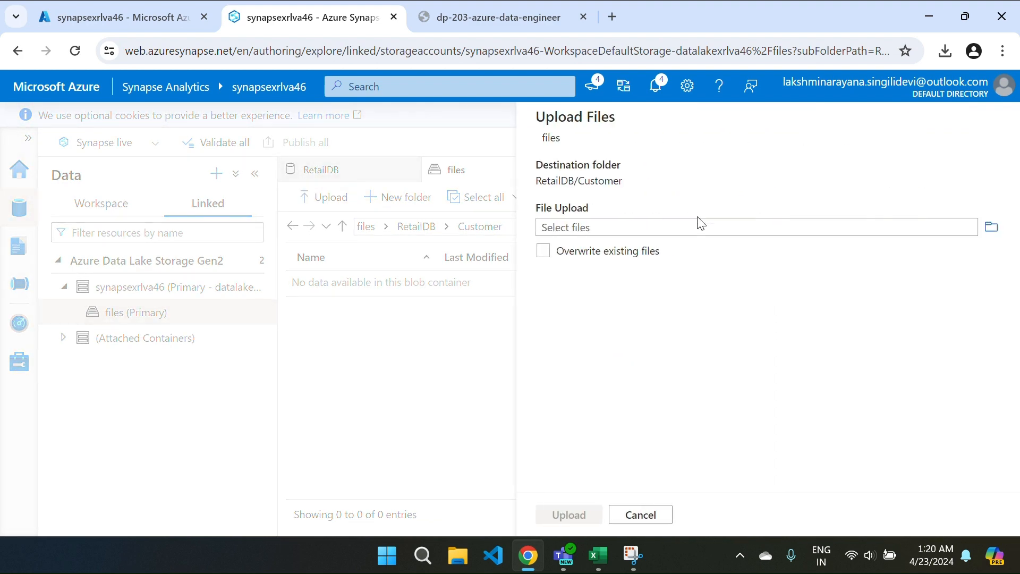
left_click(827, 231)
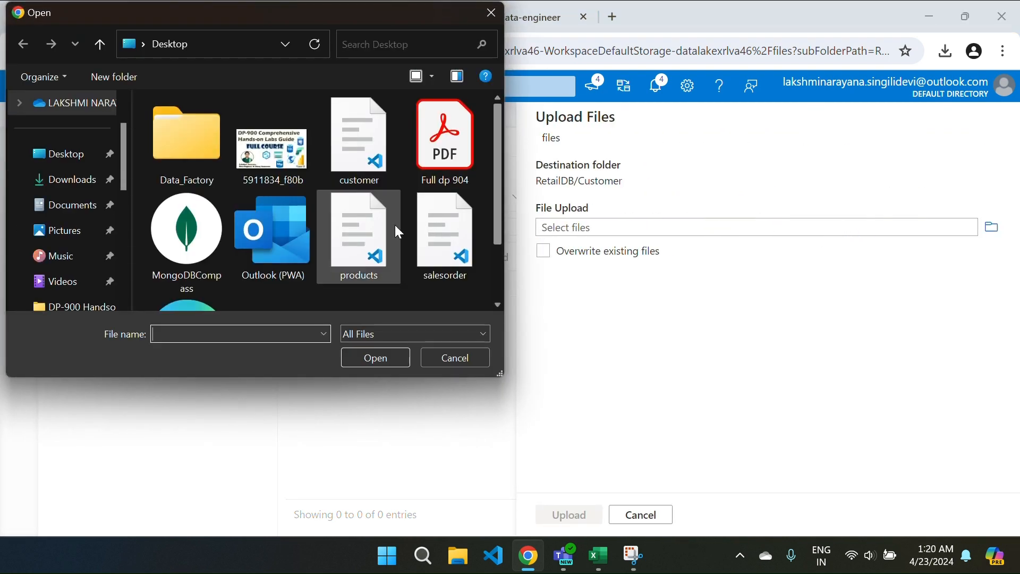
left_click(356, 159)
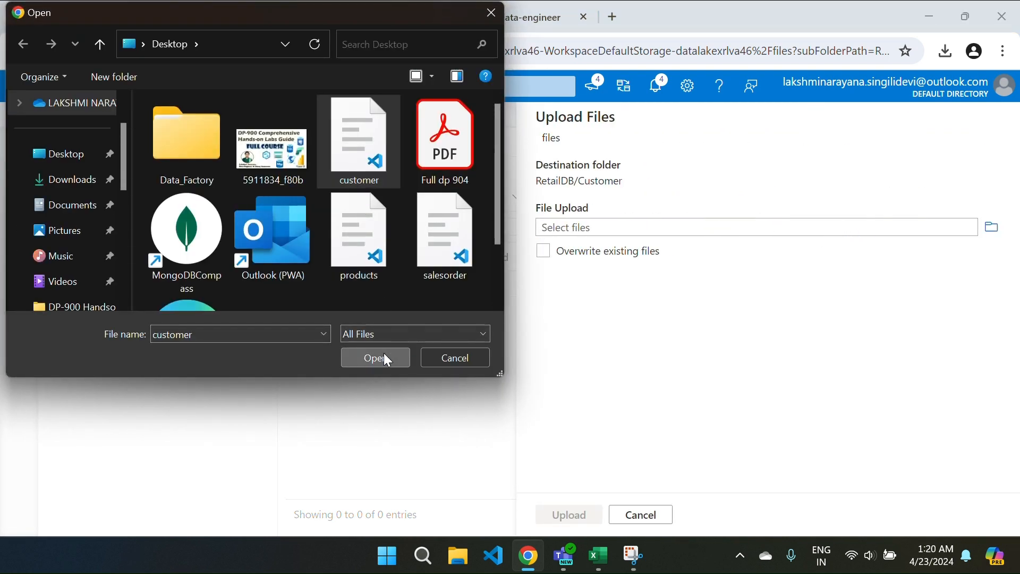
left_click(384, 353)
left_click(566, 515)
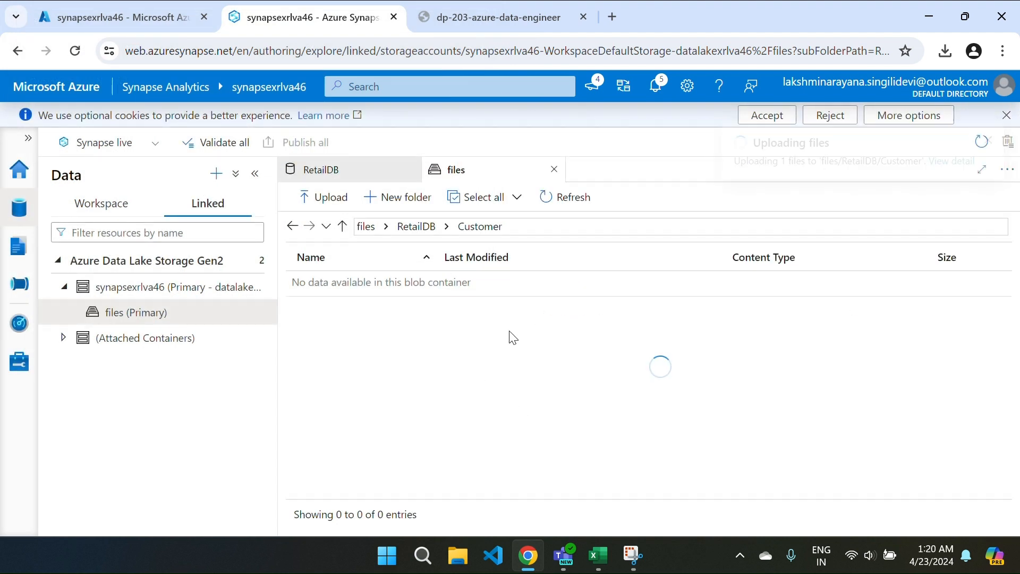
left_click(414, 228)
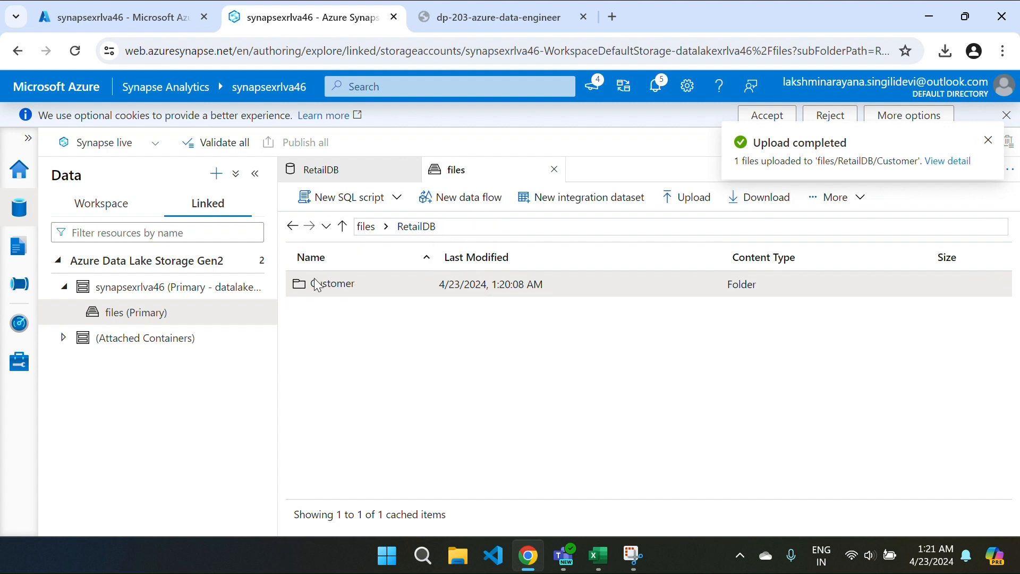
double_click(318, 284)
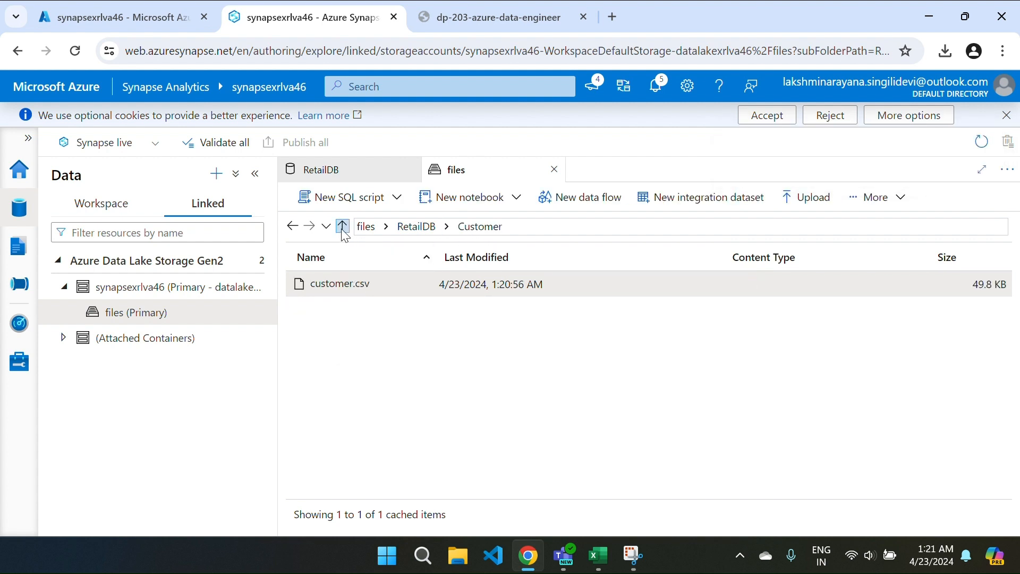
left_click(368, 228)
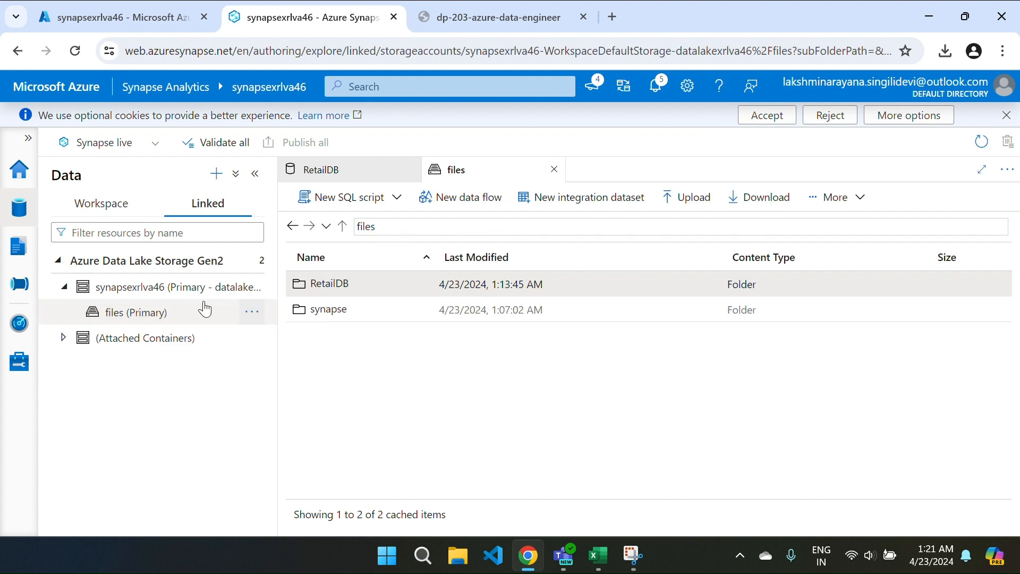
Step: Create a Select TOP 100 rows SQL script for the Customer table
left_click(83, 209)
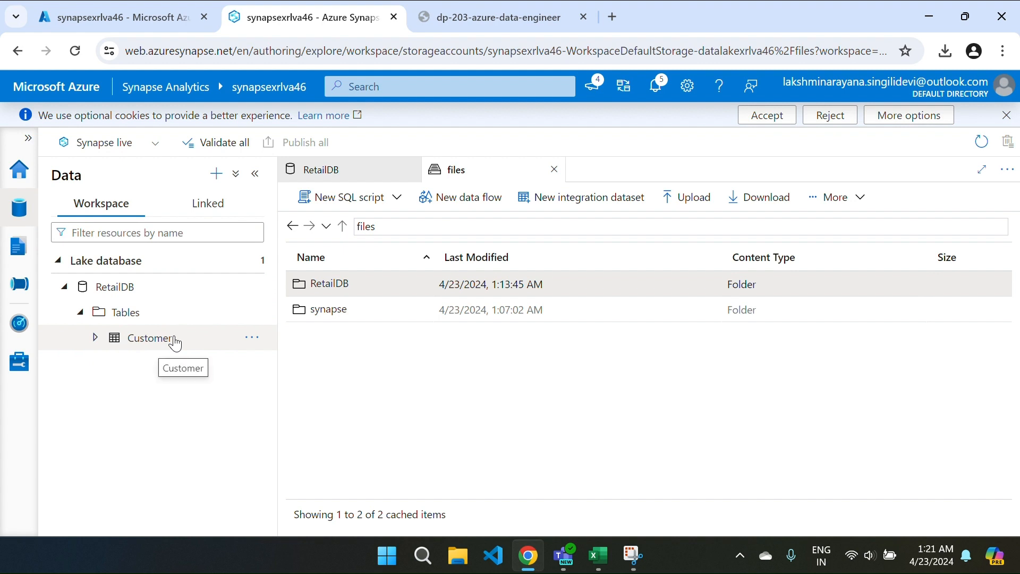
right_click(203, 342)
mouse_move(298, 364)
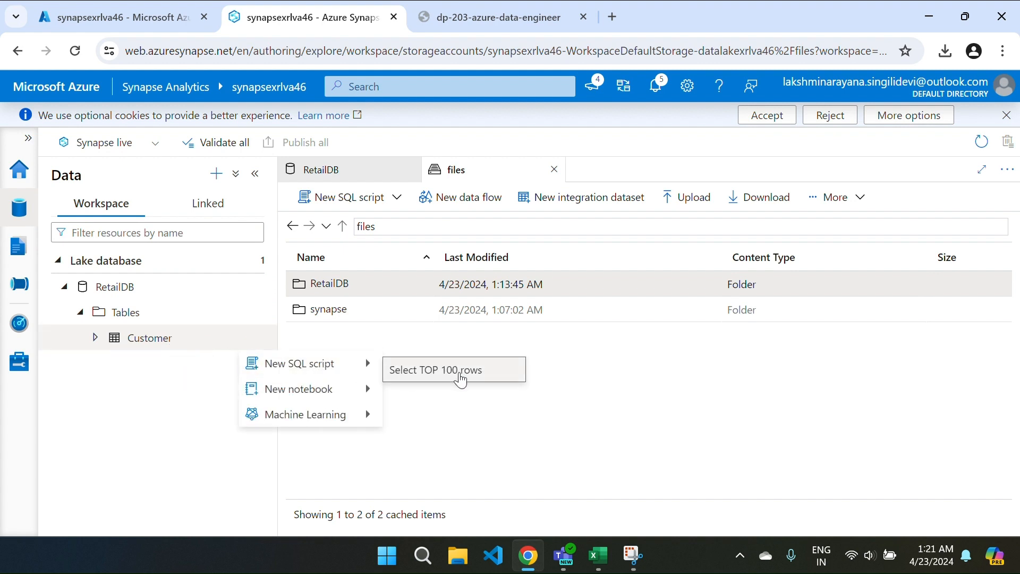
left_click(460, 381)
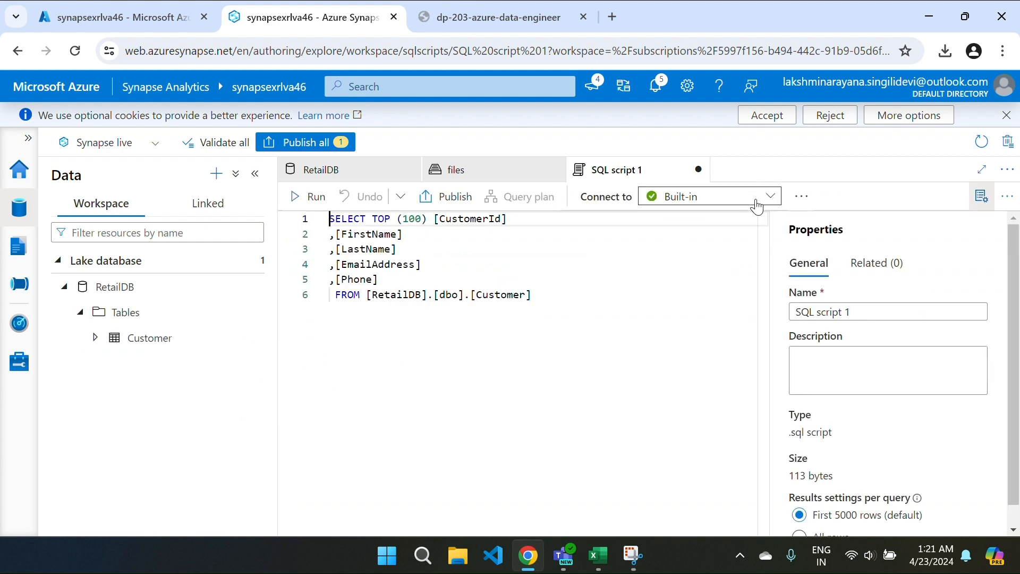
Step: Run the script against RetailDB to show customer rows, then start Publish all
left_click(801, 196)
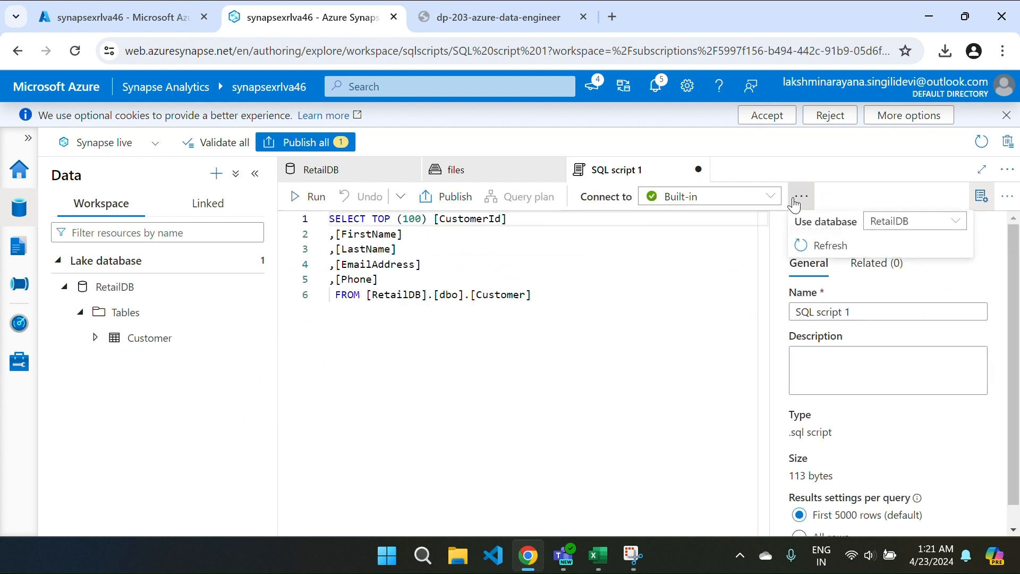
left_click(915, 224)
left_click(916, 270)
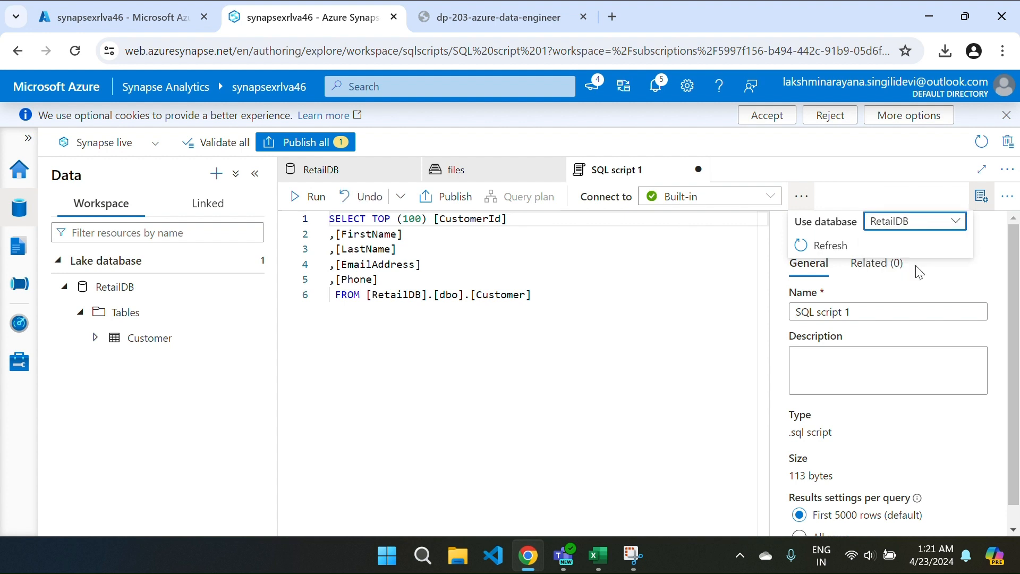
left_click(325, 206)
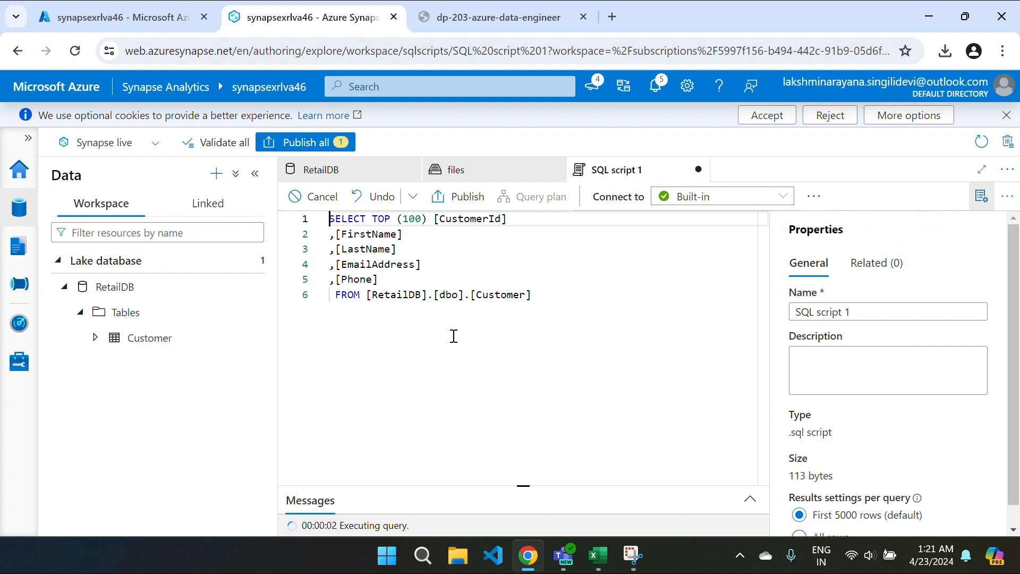
left_click_drag(497, 485, 444, 323)
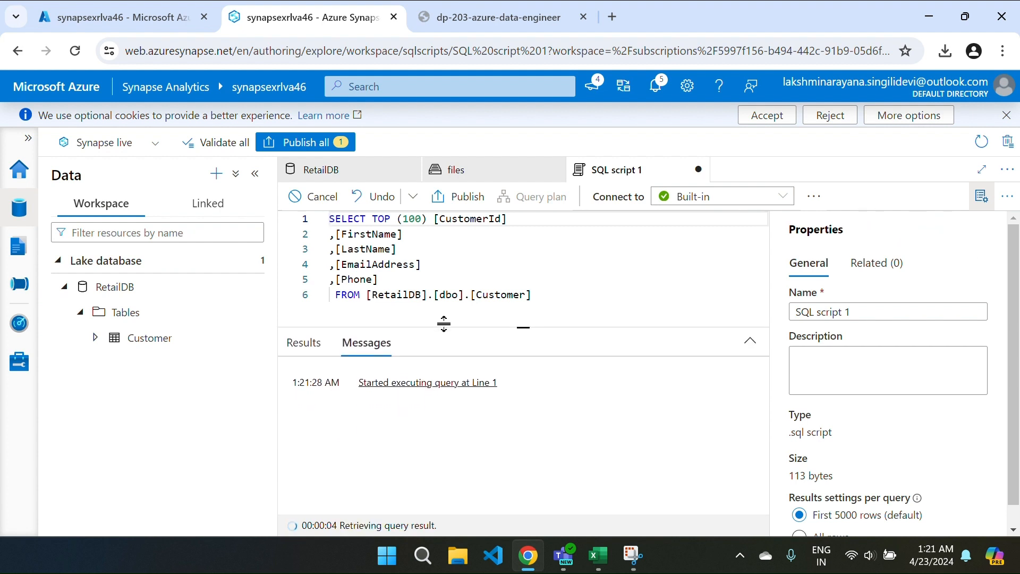
left_click(981, 198)
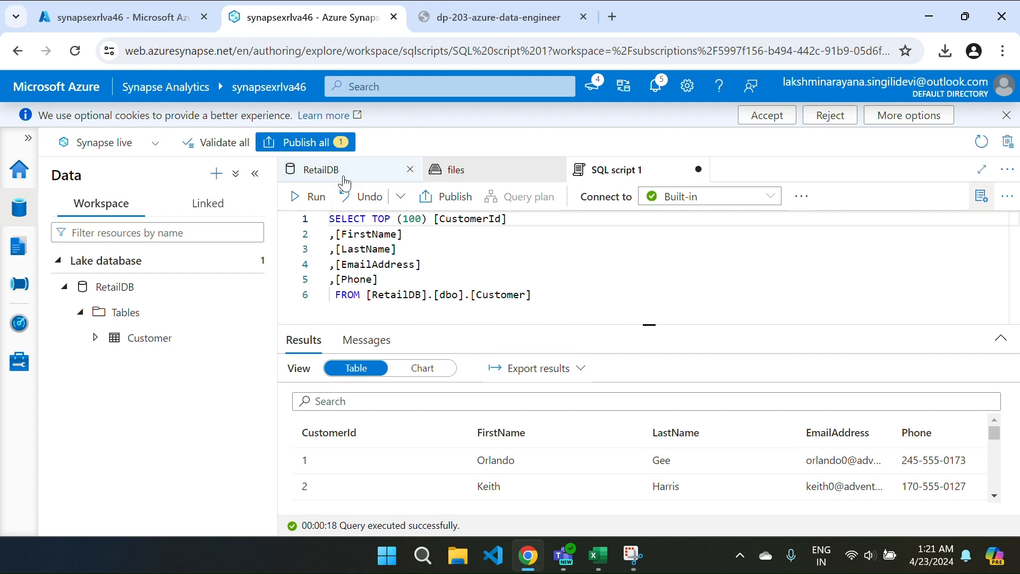
left_click(305, 143)
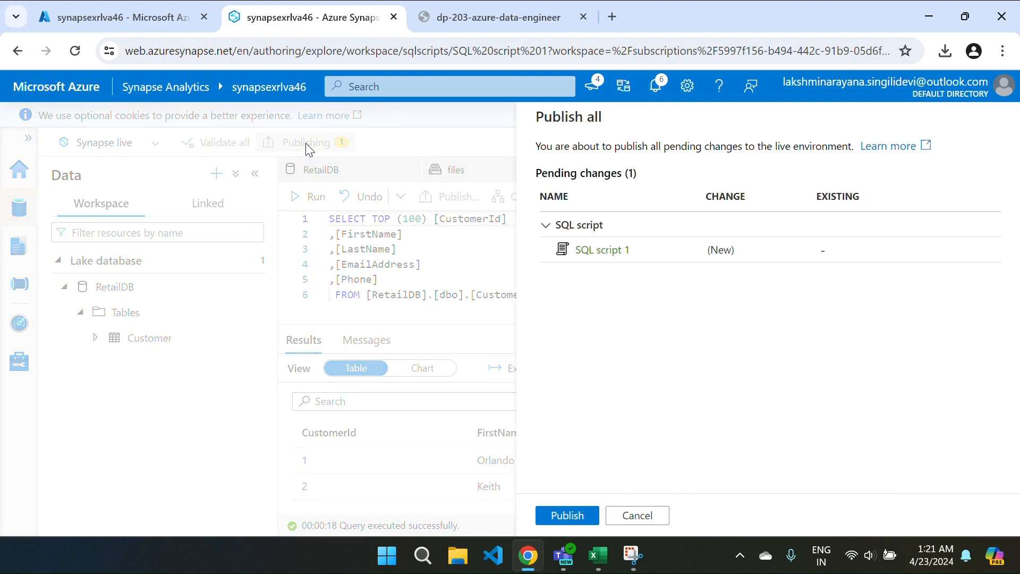
Step: Cancel publishing, discard SQL script 1 unsaved, and close the files and RetailDB tabs
left_click(636, 515)
left_click(698, 170)
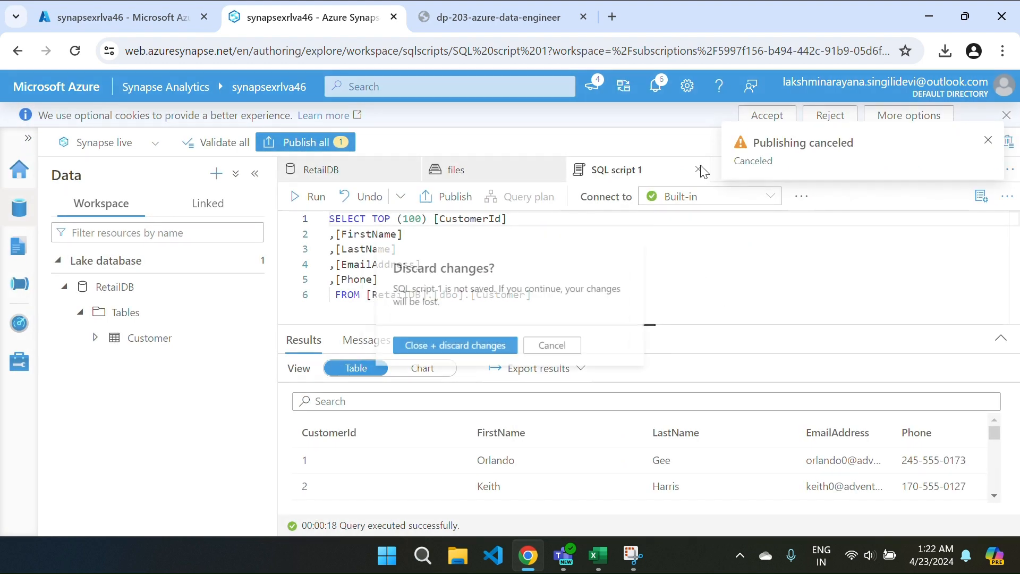
left_click(426, 355)
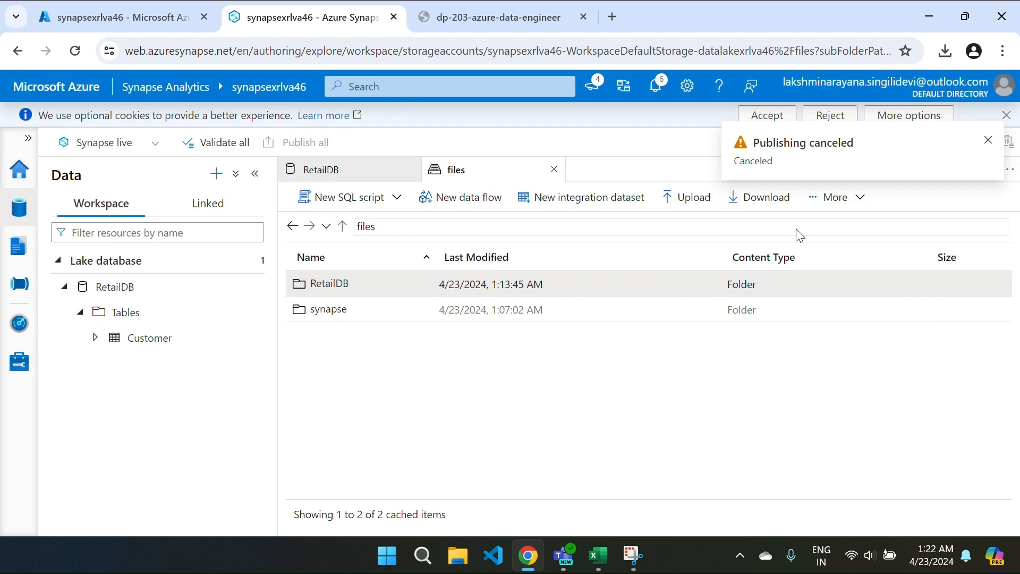
left_click(989, 140)
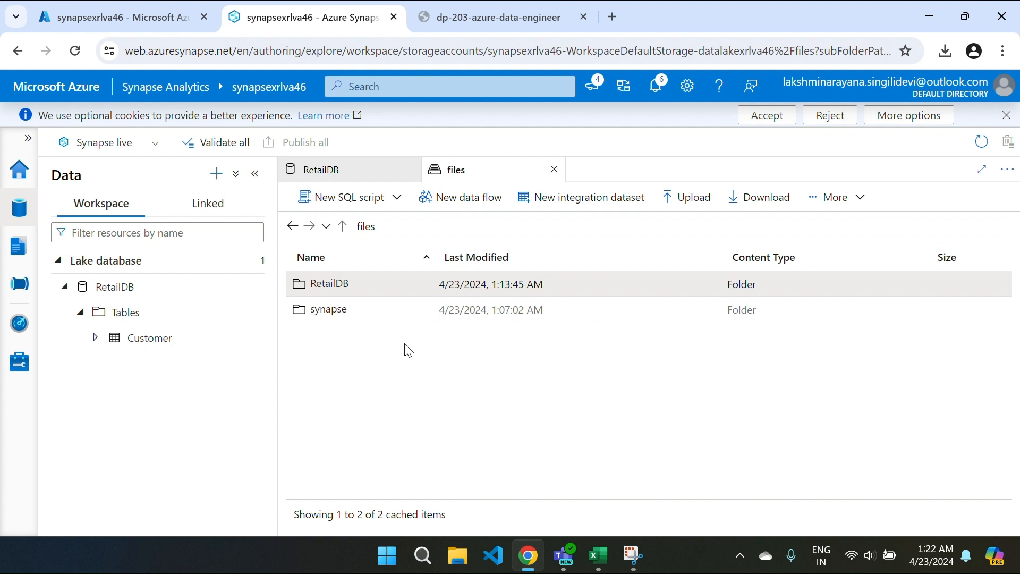
left_click(555, 170)
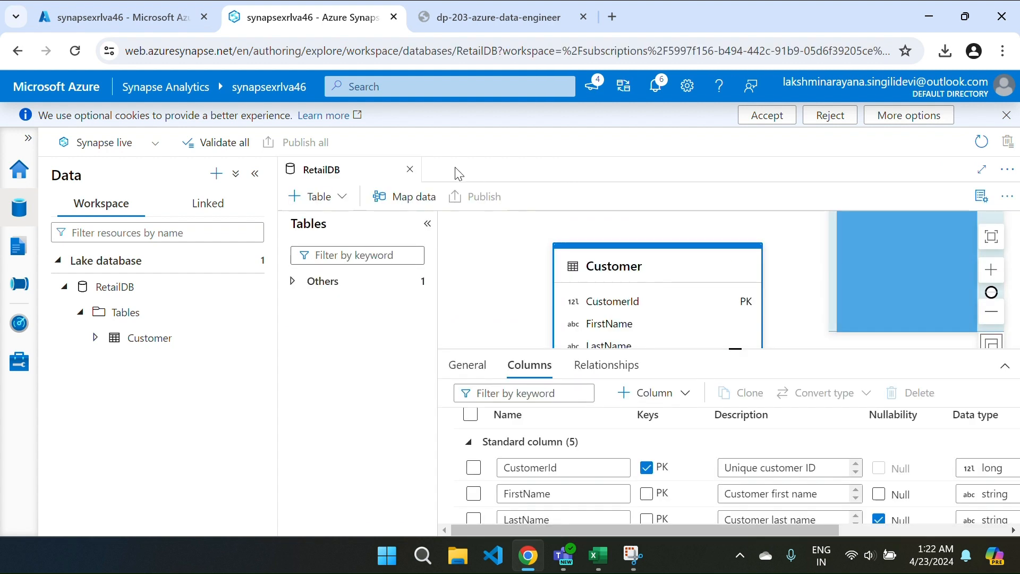
left_click(411, 170)
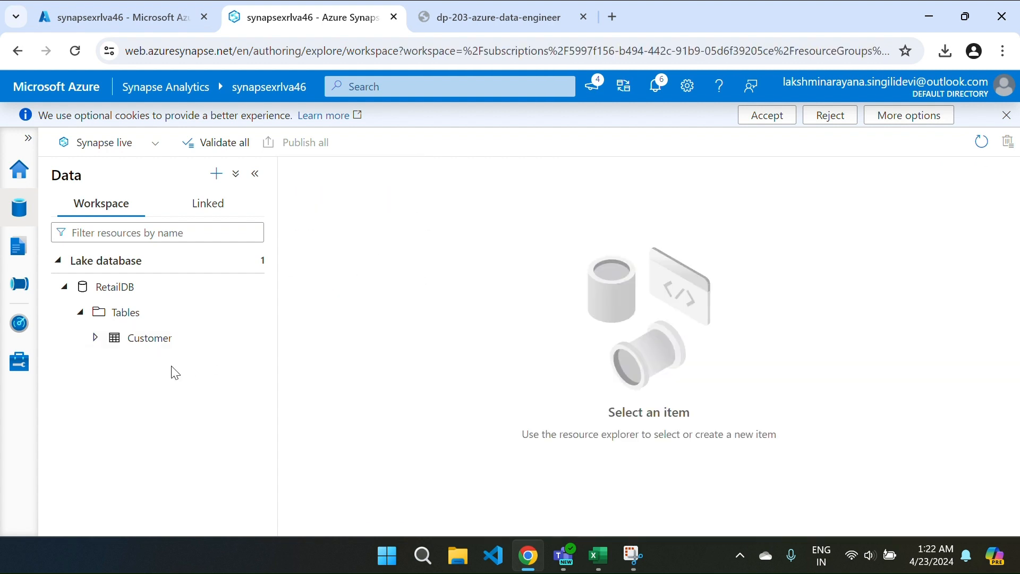
Step: Open the RetailDB lake database and add a table from a template
right_click(151, 290)
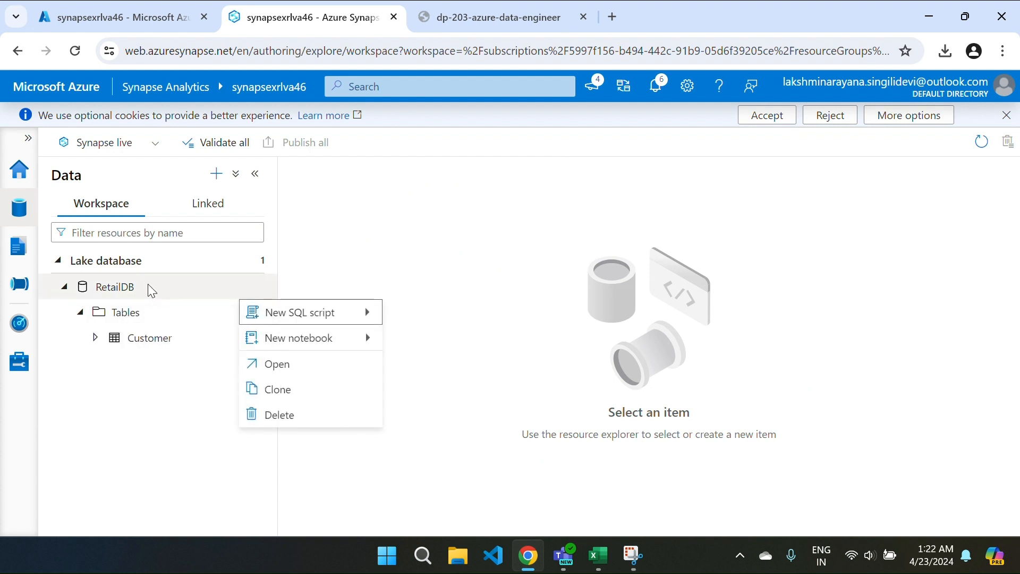
left_click(282, 365)
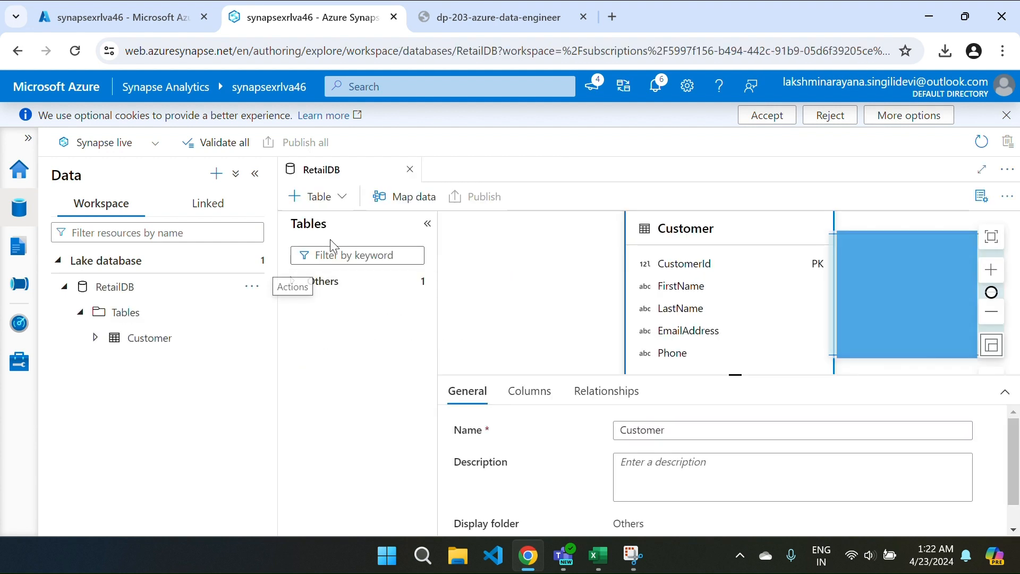
left_click(301, 201)
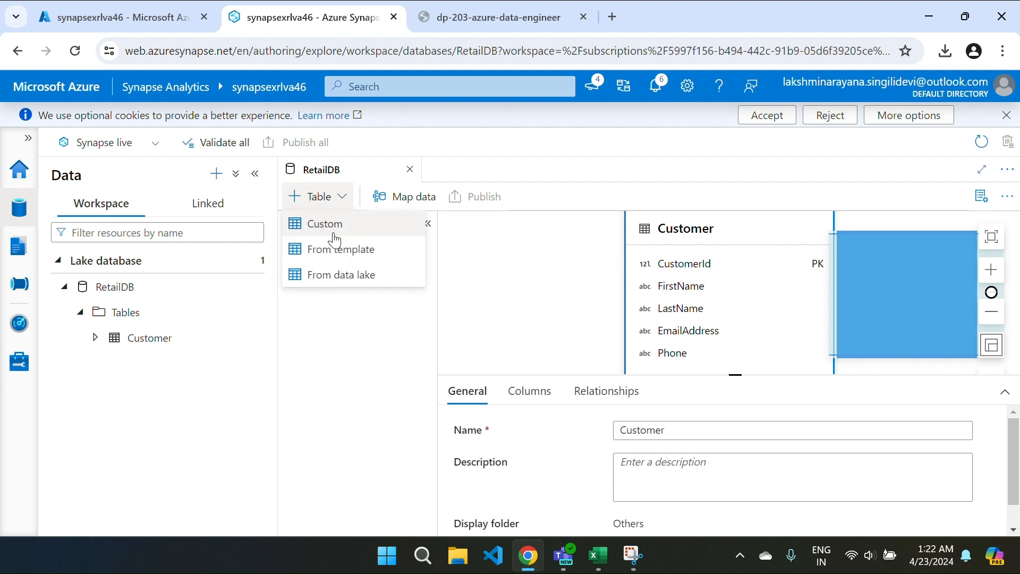
left_click(350, 254)
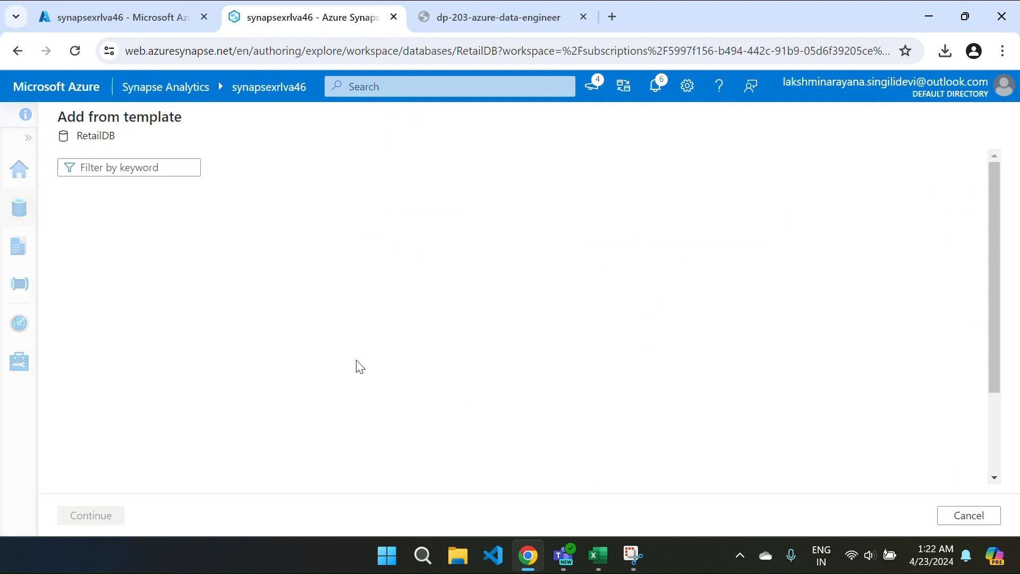
Step: Select the Retail industry template in the template gallery
scroll(179, 389, "down", 10)
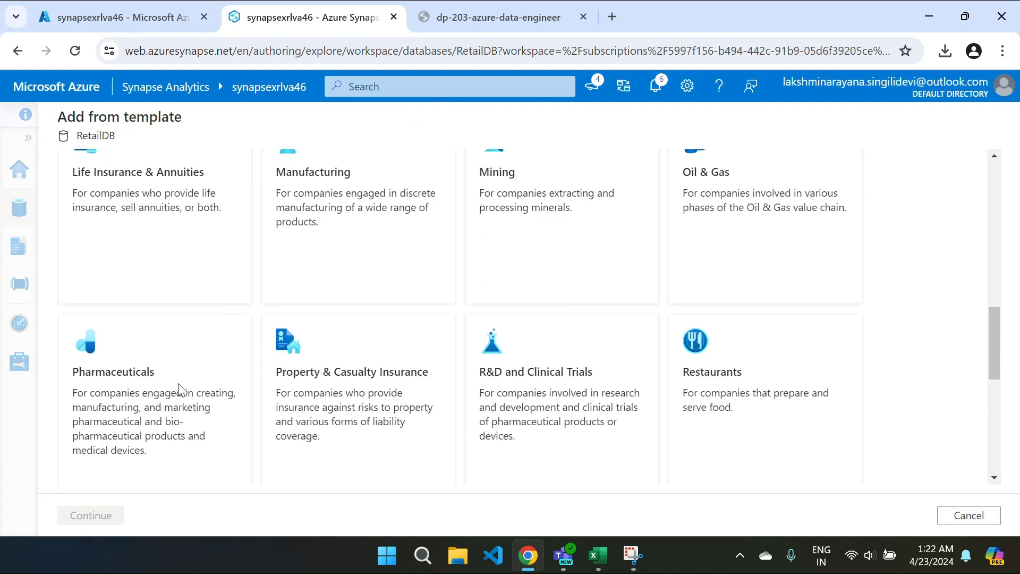
scroll(181, 388, "down", 3)
scroll(181, 389, "up", 13)
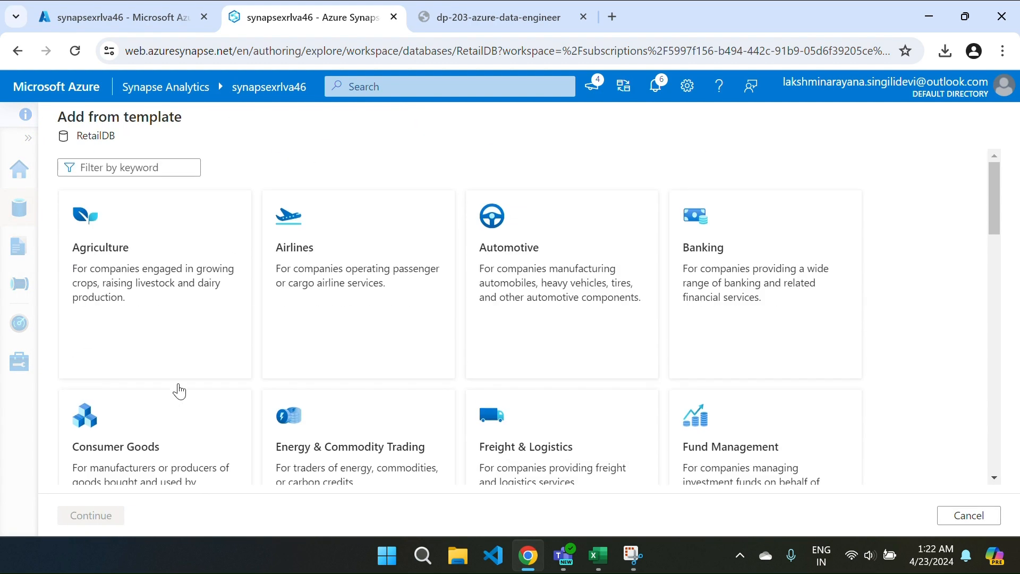
scroll(180, 392, "down", 14)
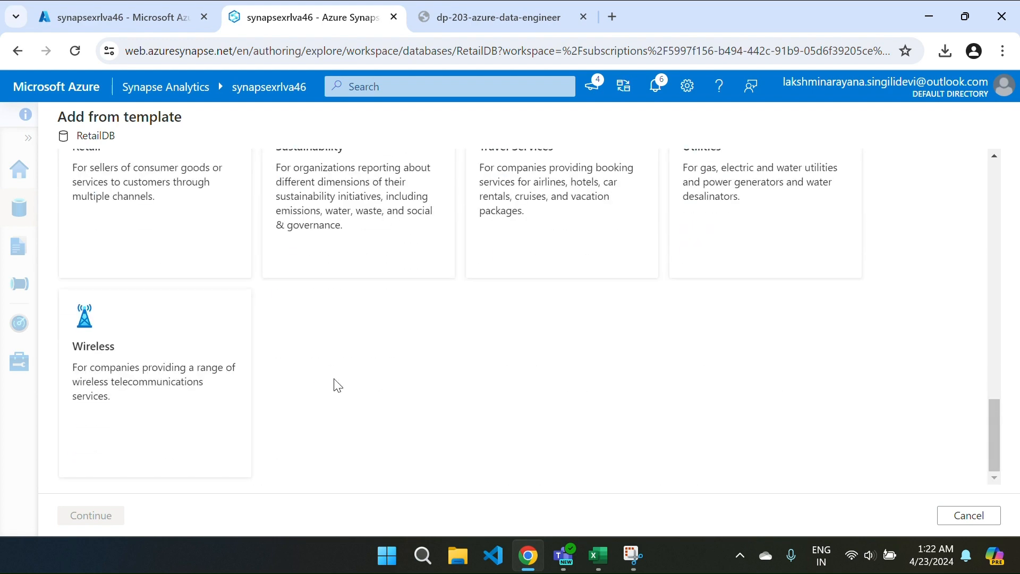
scroll(338, 385, "up", 3)
left_click(188, 330)
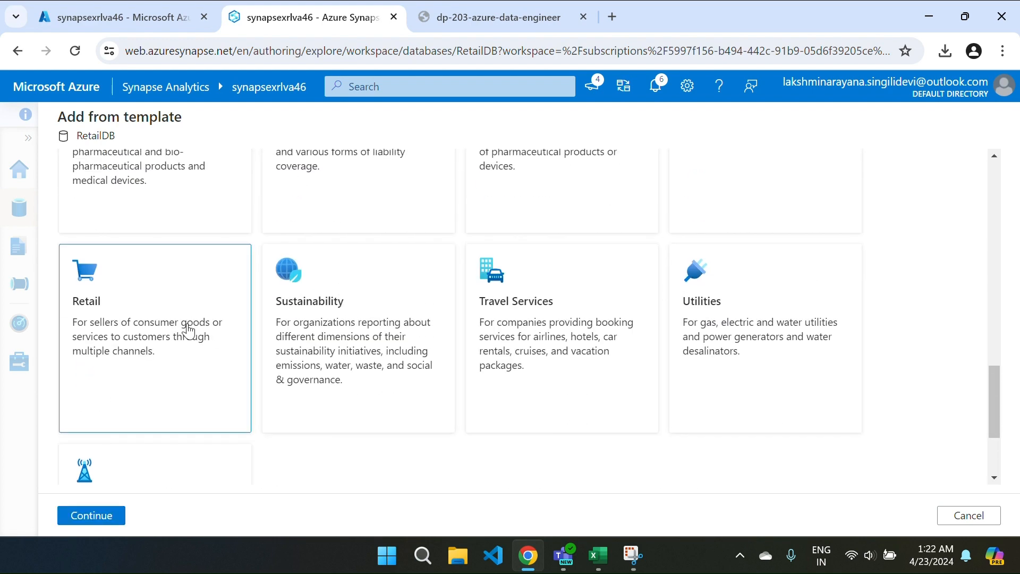
Step: In the Retail template, tick RetailProduct under the Product category and add it to RetailDB
left_click(95, 525)
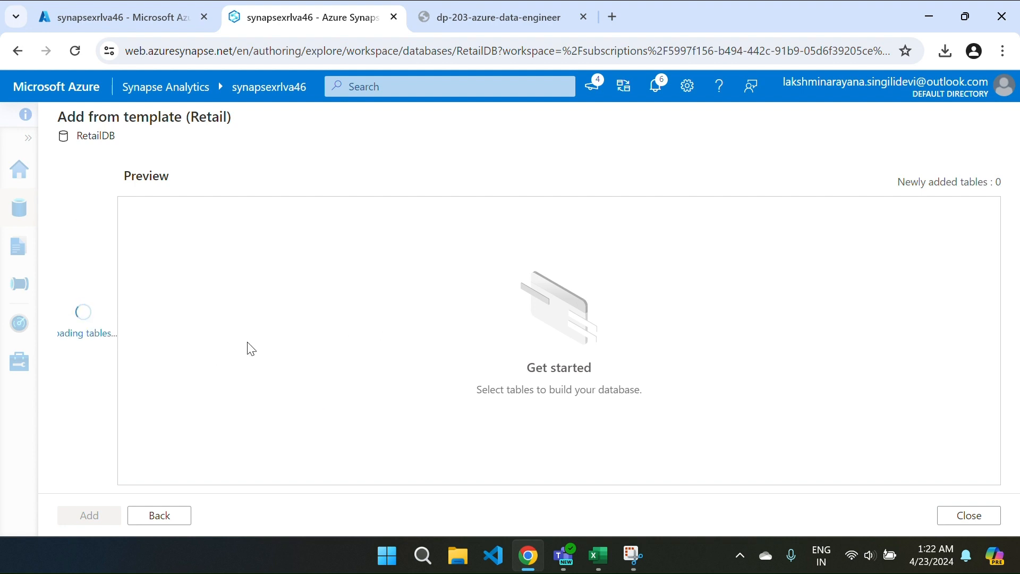
scroll(89, 387, "down", 2)
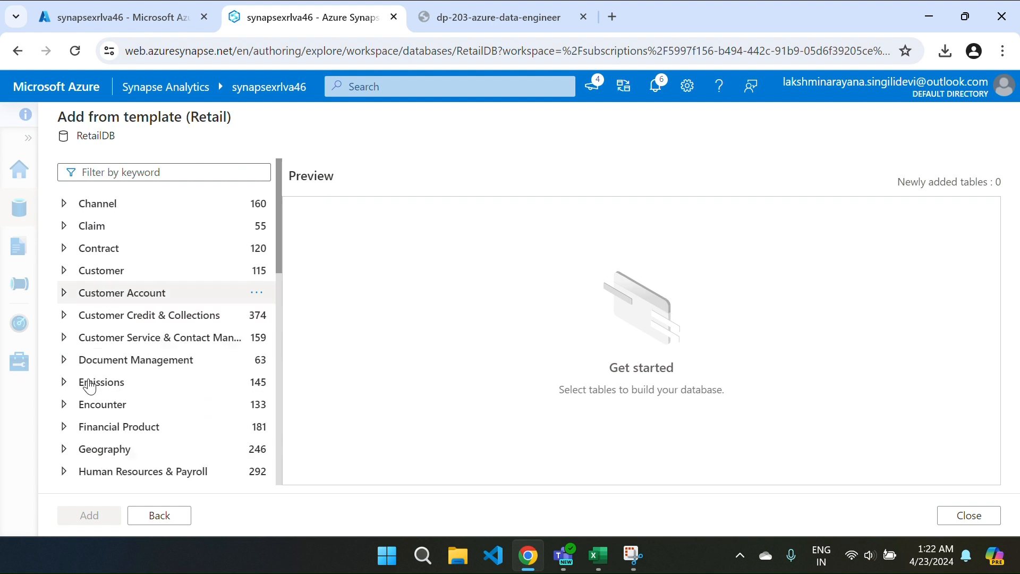
scroll(89, 387, "down", 10)
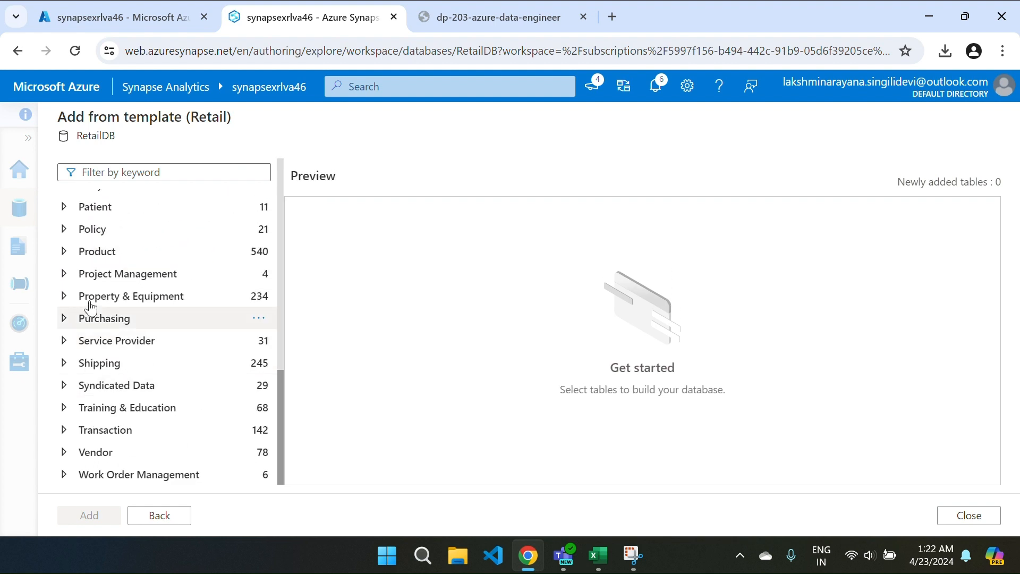
left_click(65, 250)
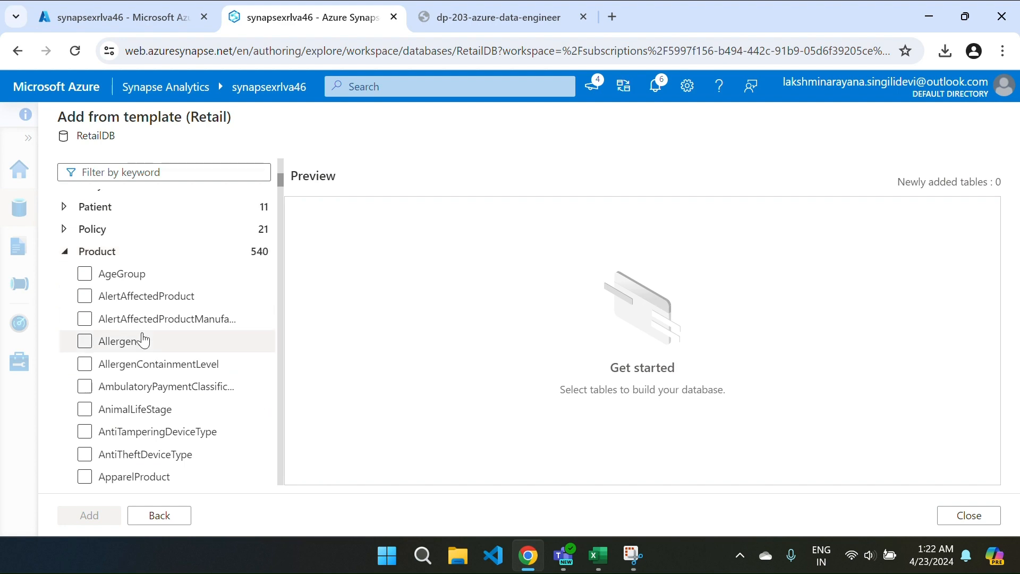
scroll(144, 340, "down", 15)
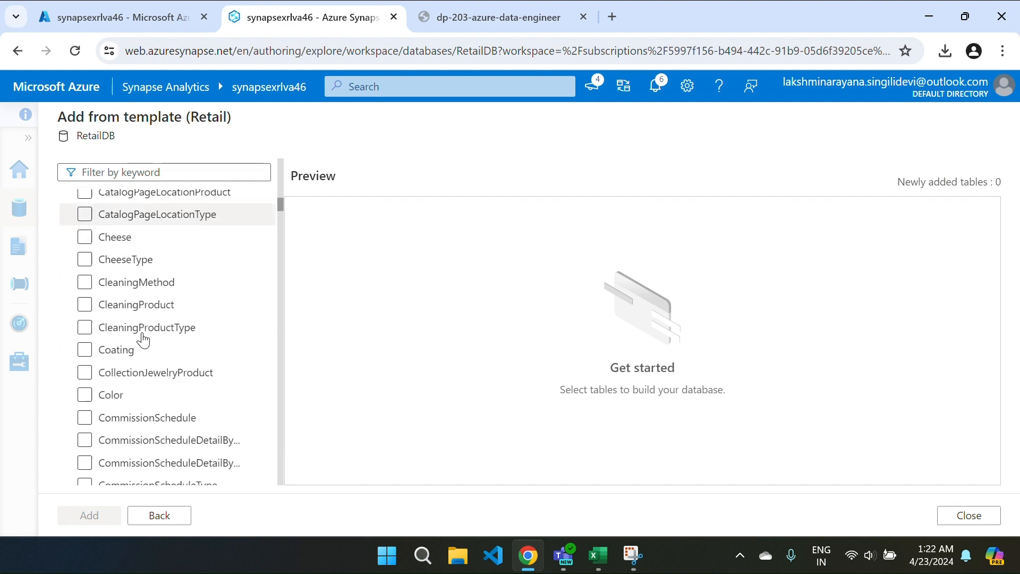
scroll(143, 340, "down", 20)
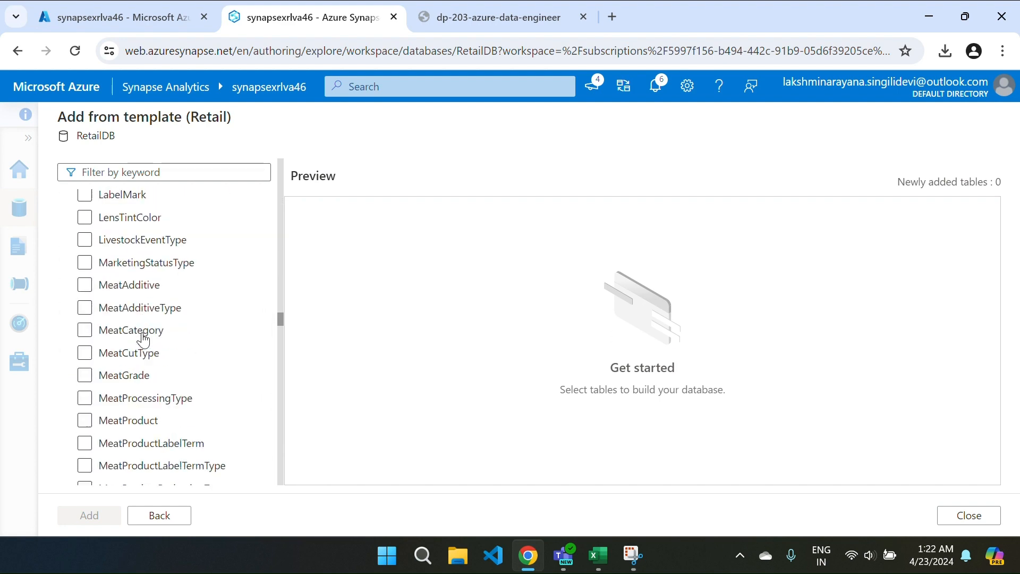
scroll(143, 340, "down", 20)
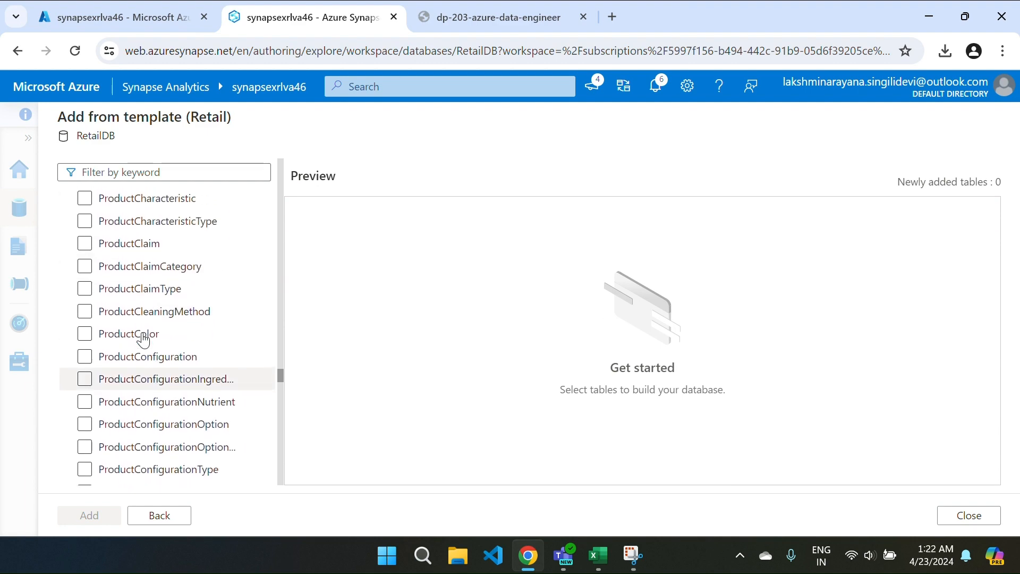
scroll(144, 340, "down", 20)
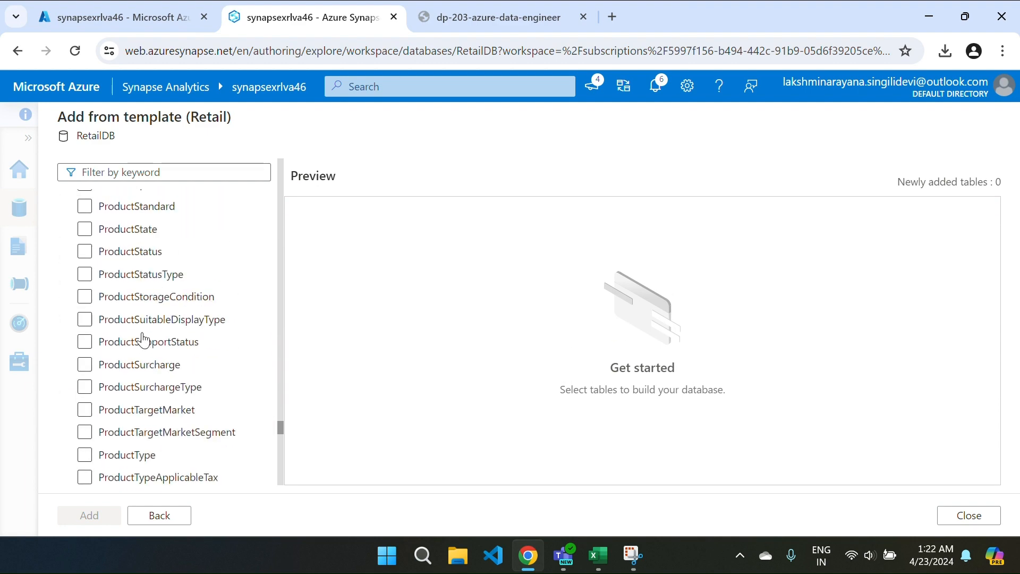
scroll(144, 340, "down", 20)
scroll(144, 340, "up", 10)
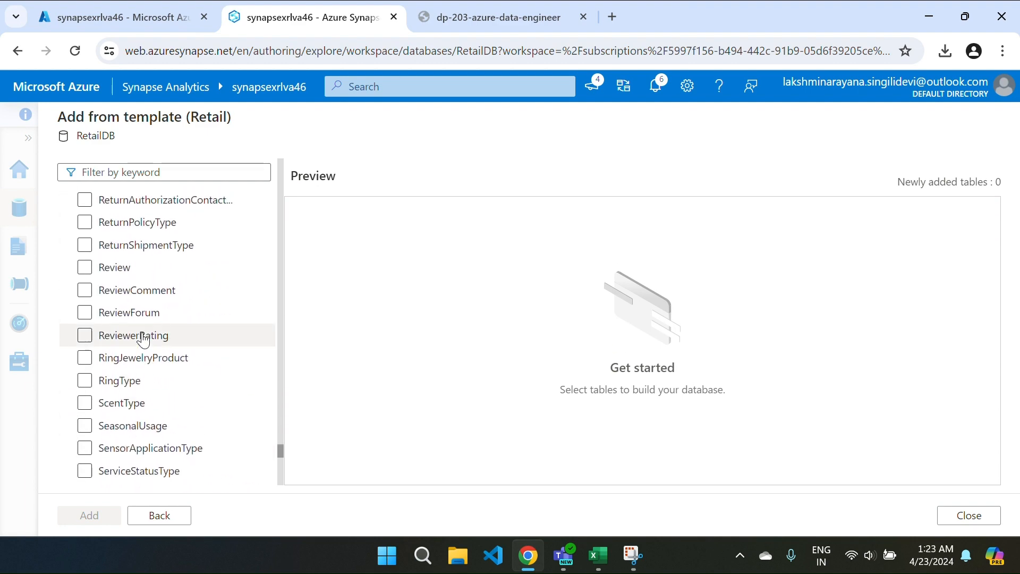
scroll(143, 340, "up", 5)
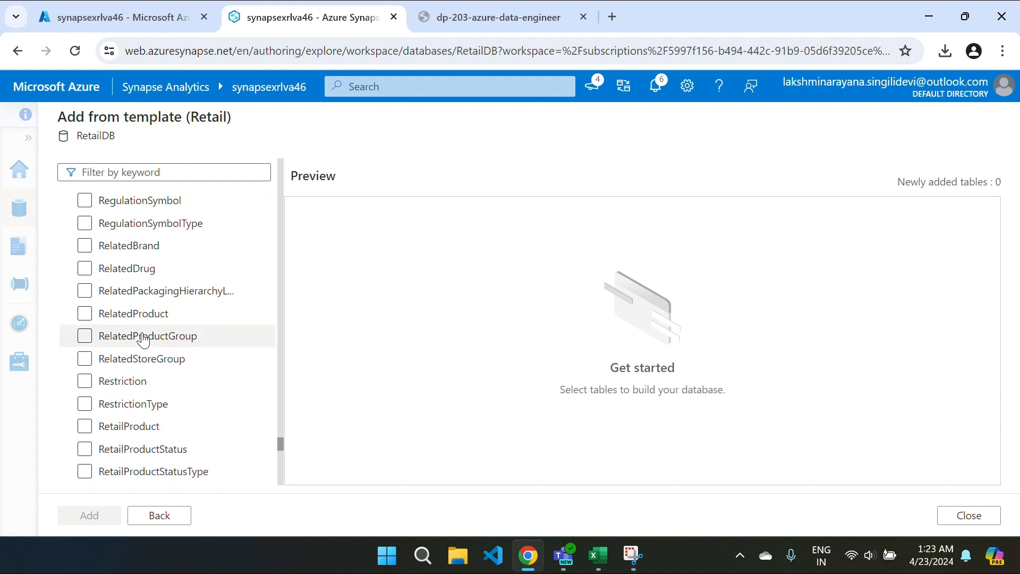
scroll(143, 340, "down", 2)
left_click(85, 333)
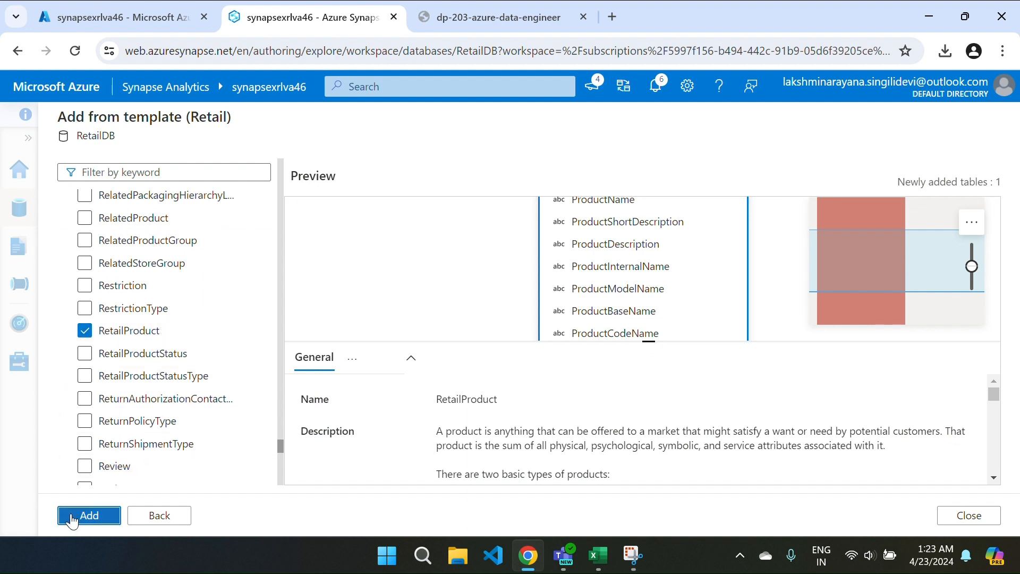
left_click(88, 515)
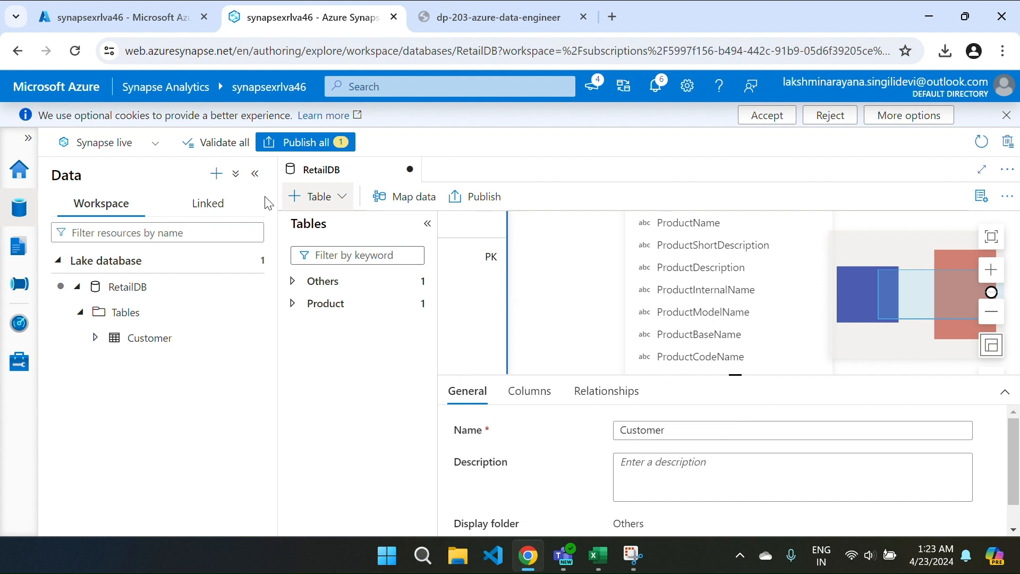
Step: Rename the RetailProduct table to Product
left_click(256, 180)
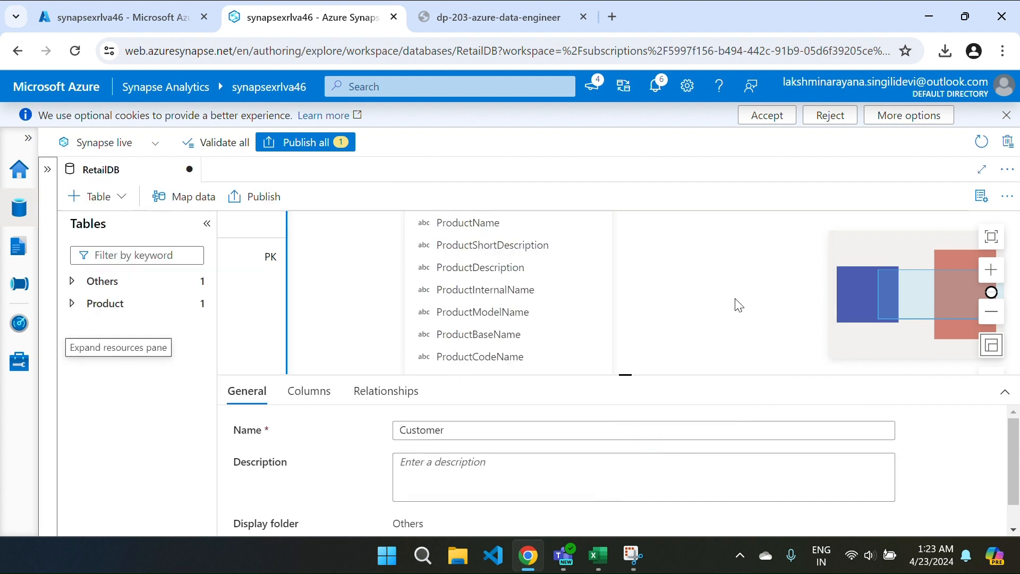
scroll(735, 303, "down", 3)
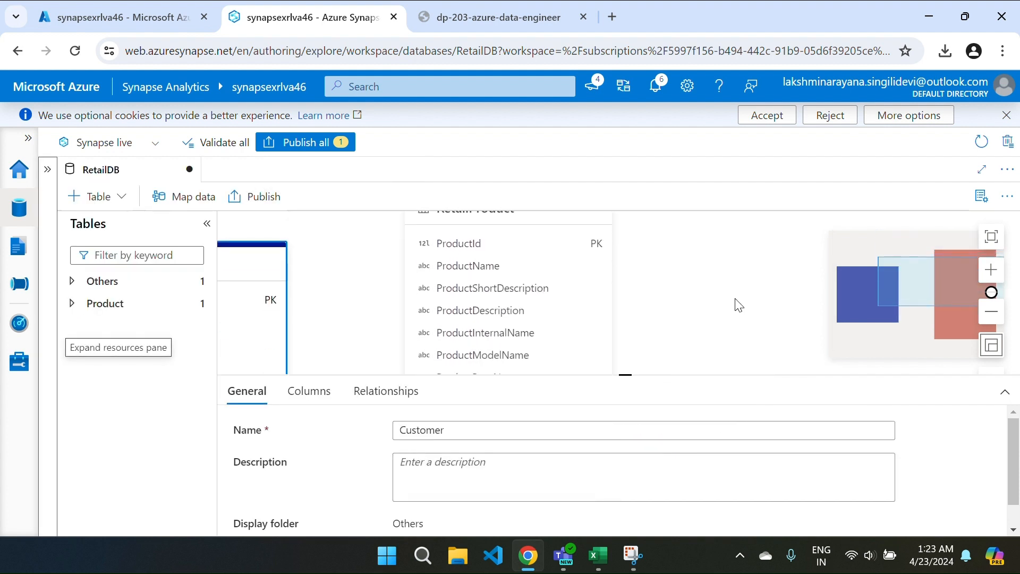
left_click(601, 306)
left_click(489, 433)
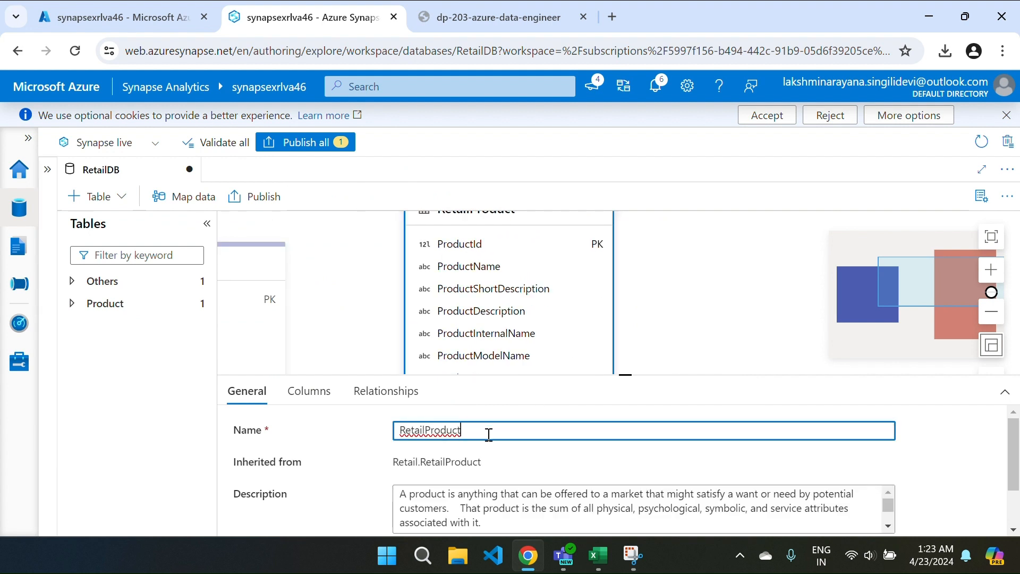
left_click_drag(489, 433, 390, 439)
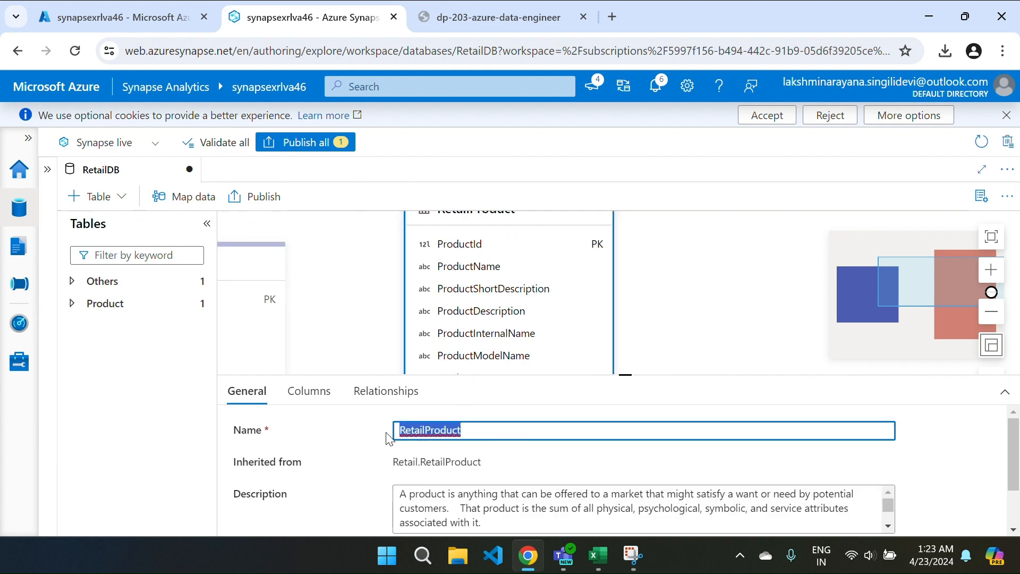
key("Right")
key("Left")
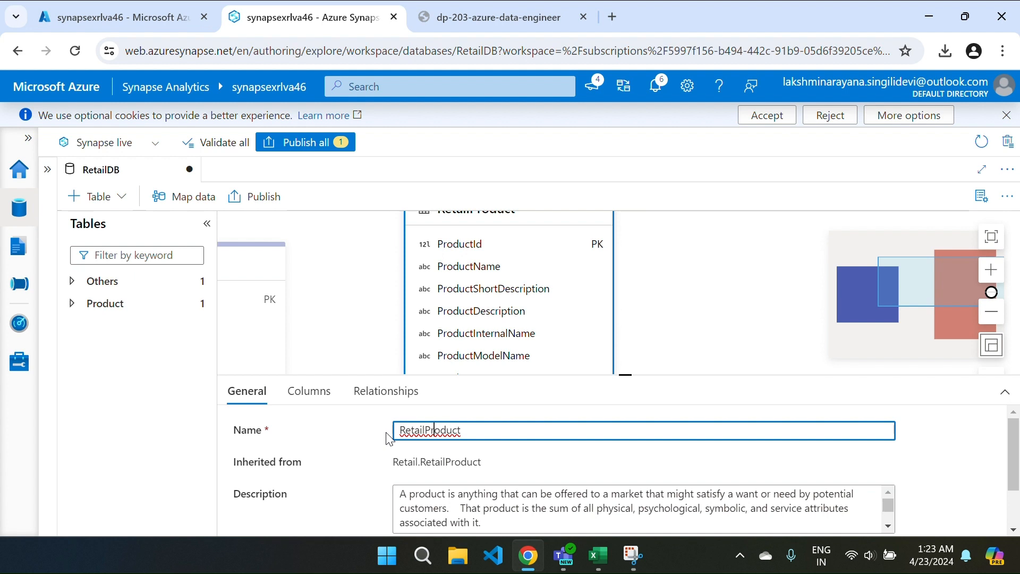
key("BackSpace")
key("BackSpace")
key("BackSpace")
key("BackSpace")
key("BackSpace")
key("BackSpace")
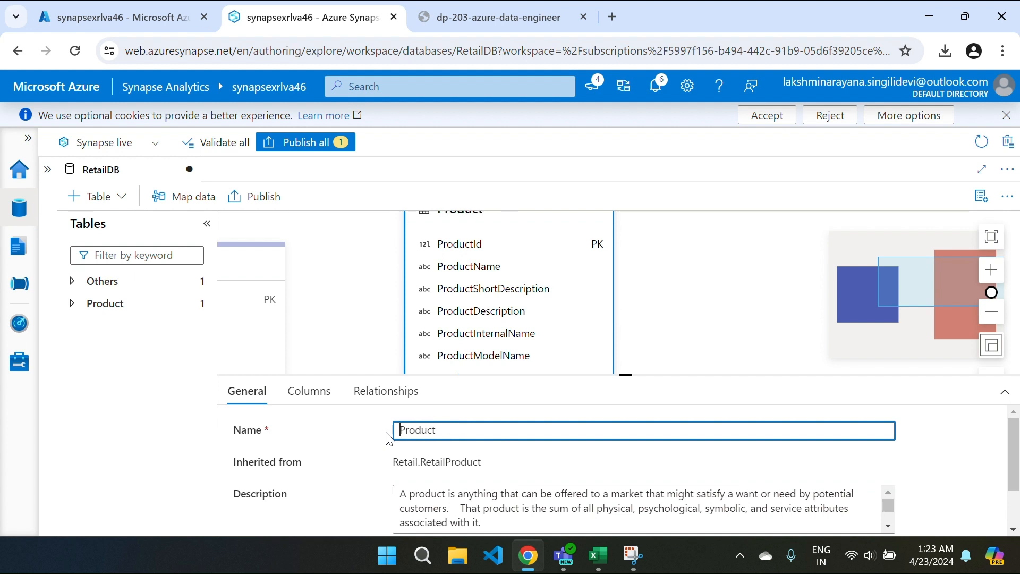
Step: Expand the Product table's storage settings and show its 96 columns
scroll(577, 491, "down", 1)
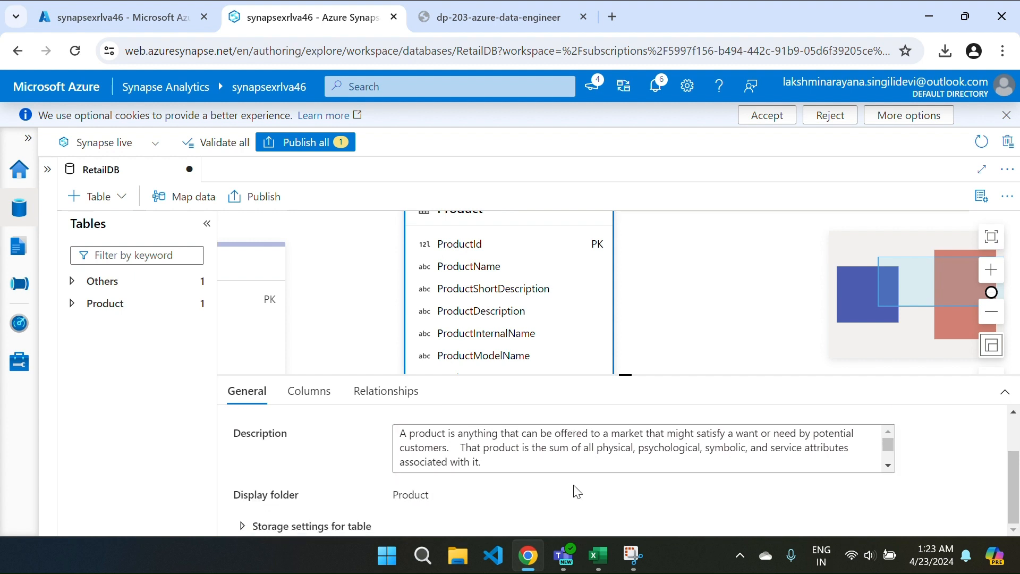
left_click(242, 526)
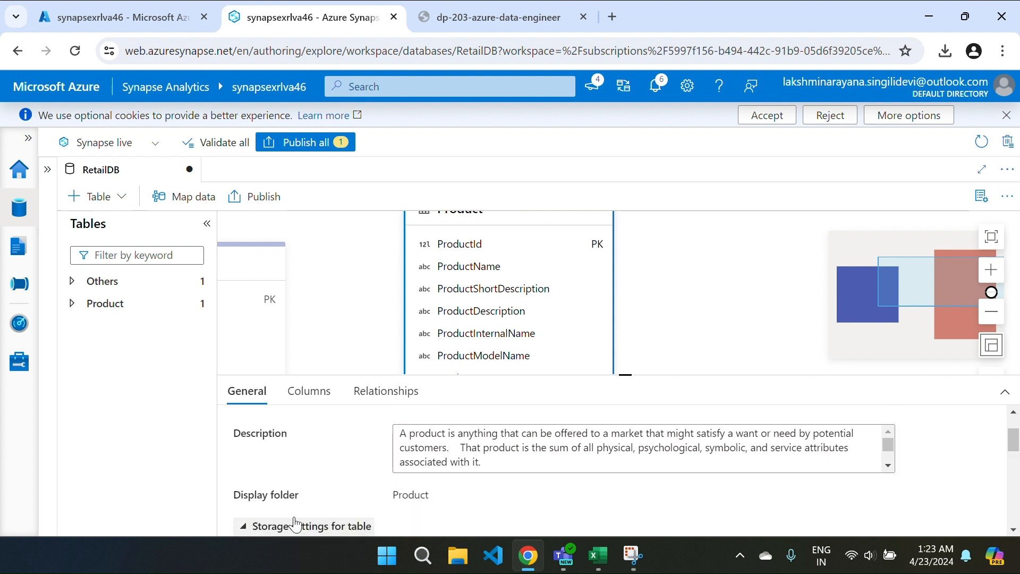
scroll(473, 508, "down", 2)
scroll(474, 512, "down", 1)
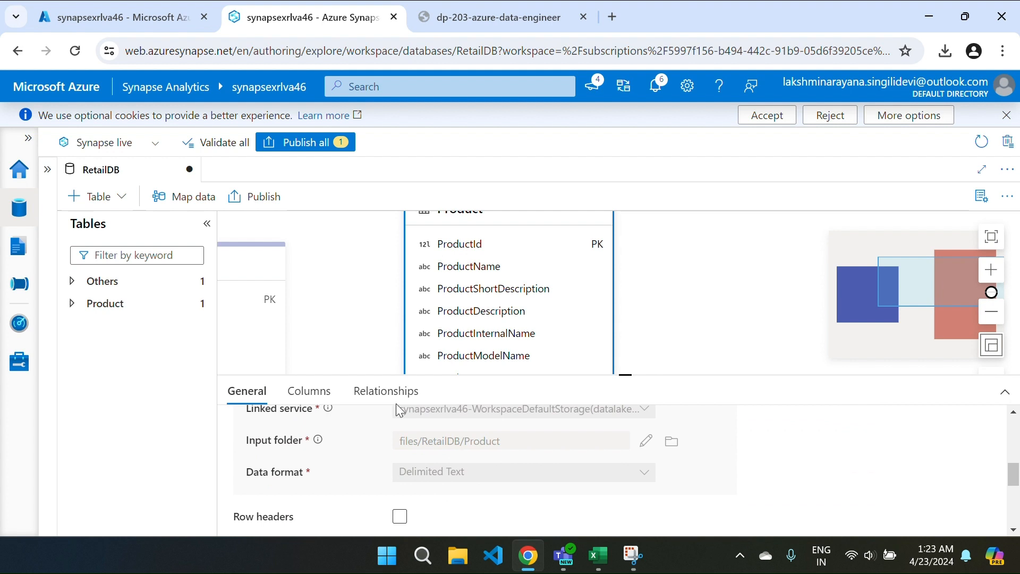
left_click(317, 391)
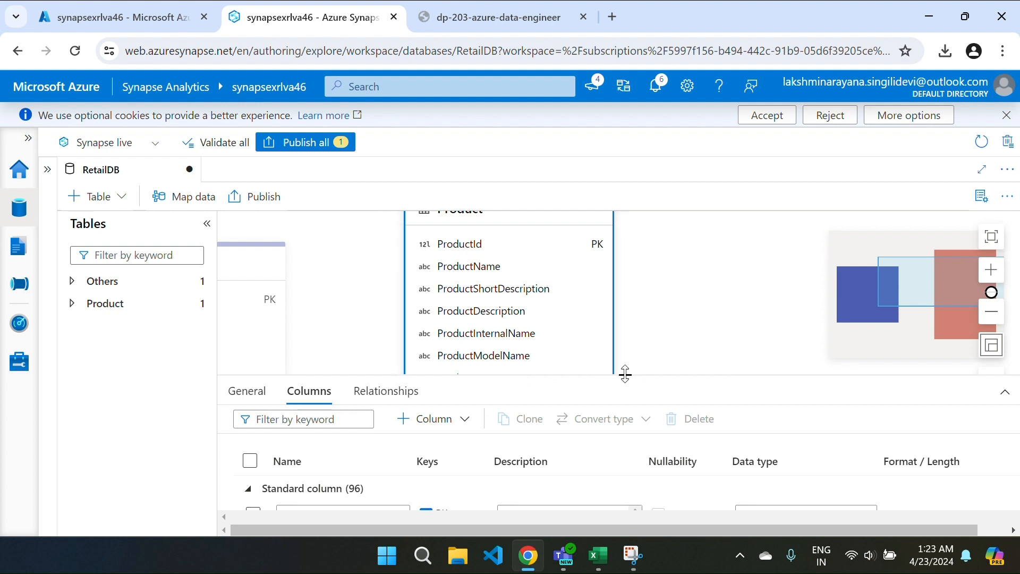
Step: Select all Product columns, then uncheck ProductId, ProductName and IntroductionDate
left_click_drag(624, 373, 626, 240)
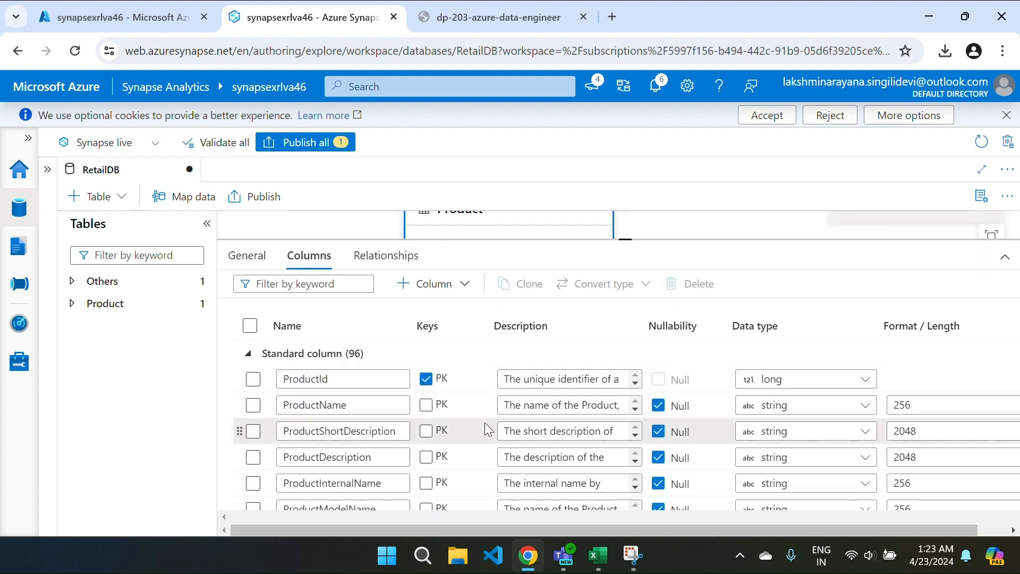
scroll(480, 424, "down", 8)
scroll(482, 429, "up", 8)
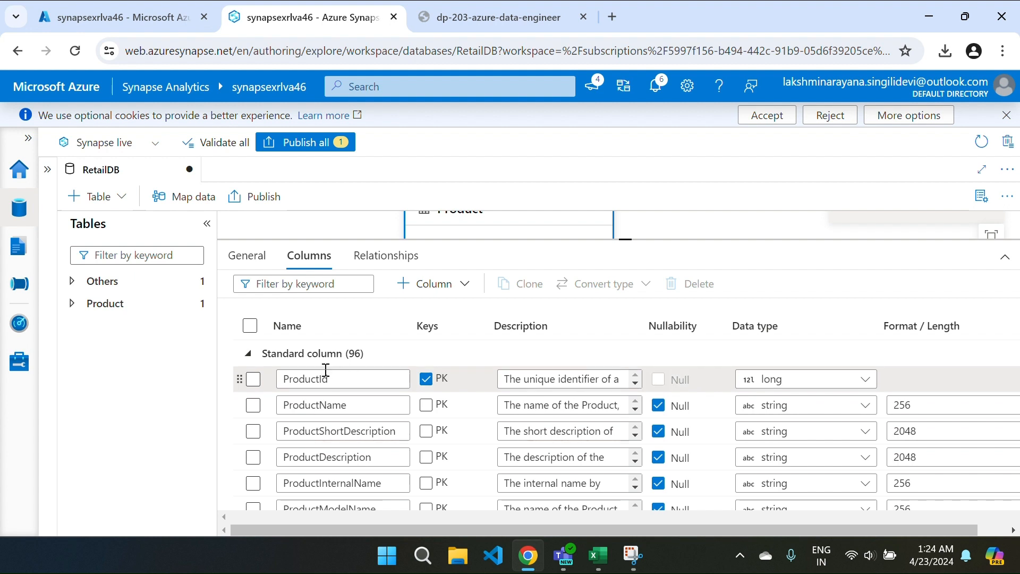
left_click(250, 325)
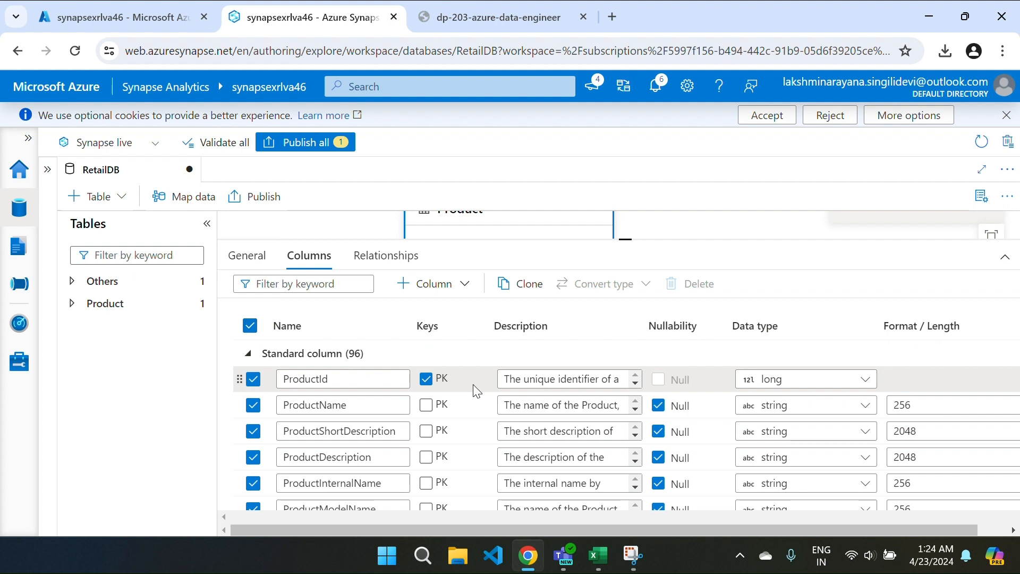
left_click(253, 380)
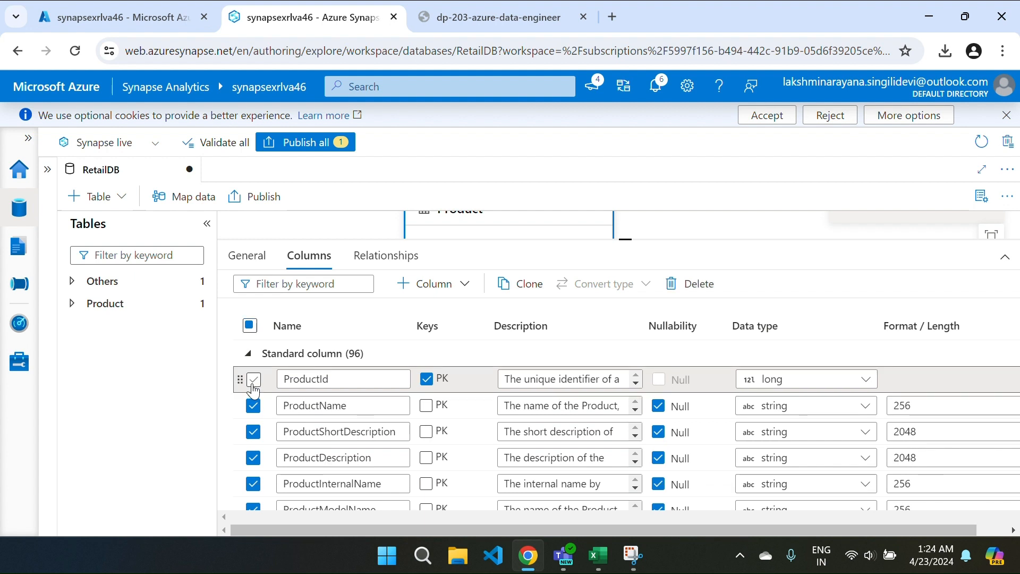
left_click(253, 406)
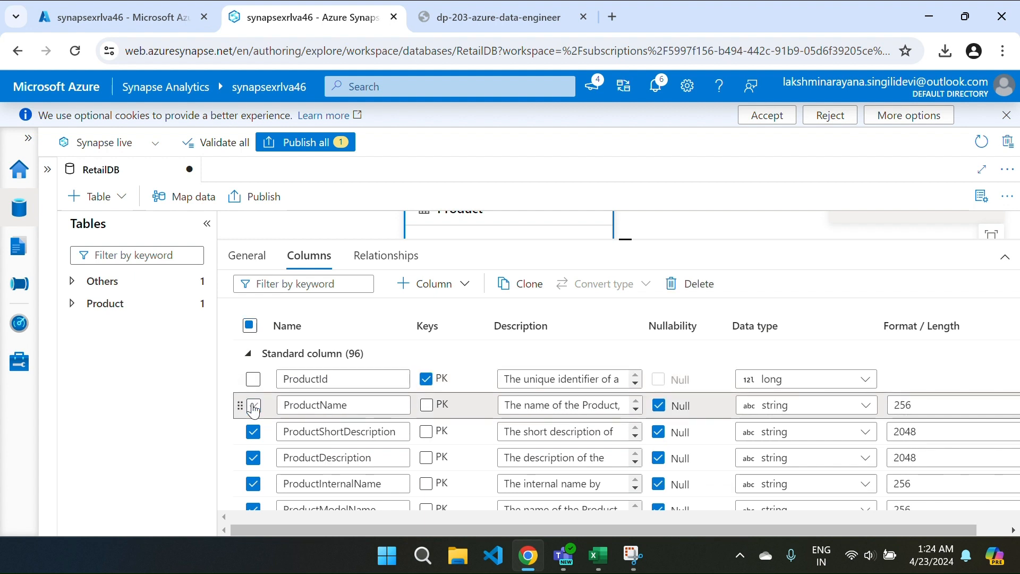
scroll(253, 409, "down", 1)
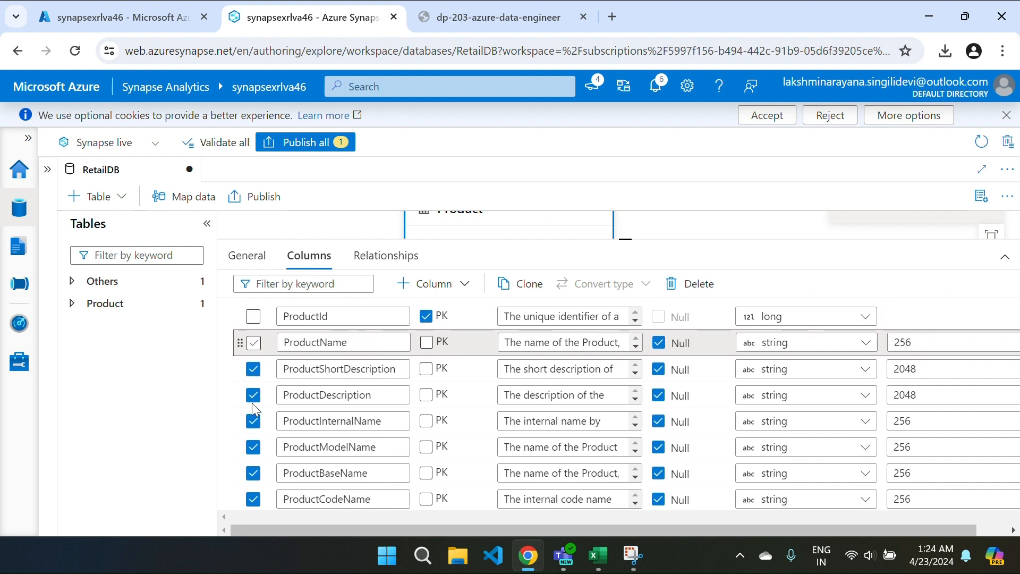
scroll(253, 407, "down", 3)
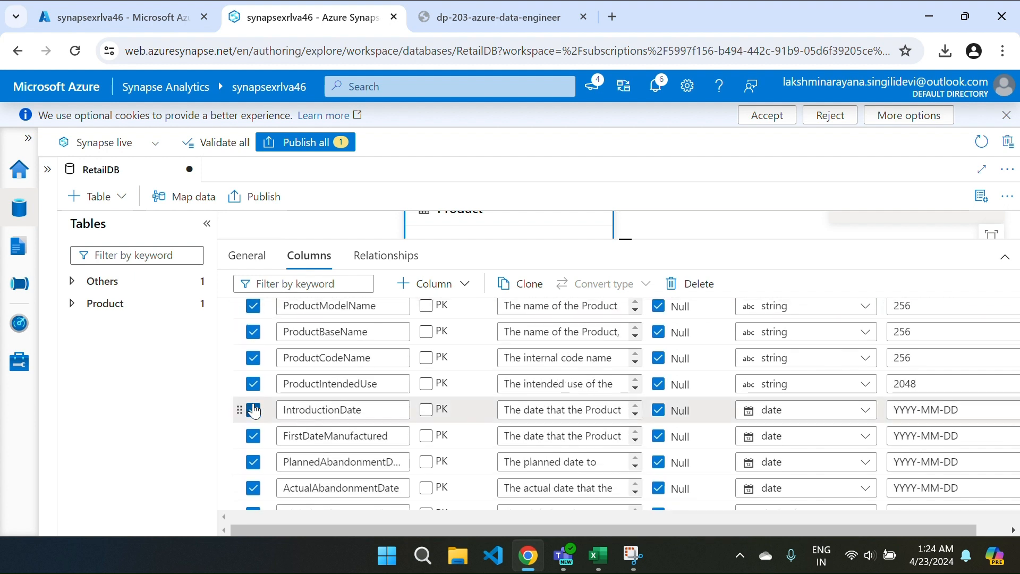
left_click(252, 414)
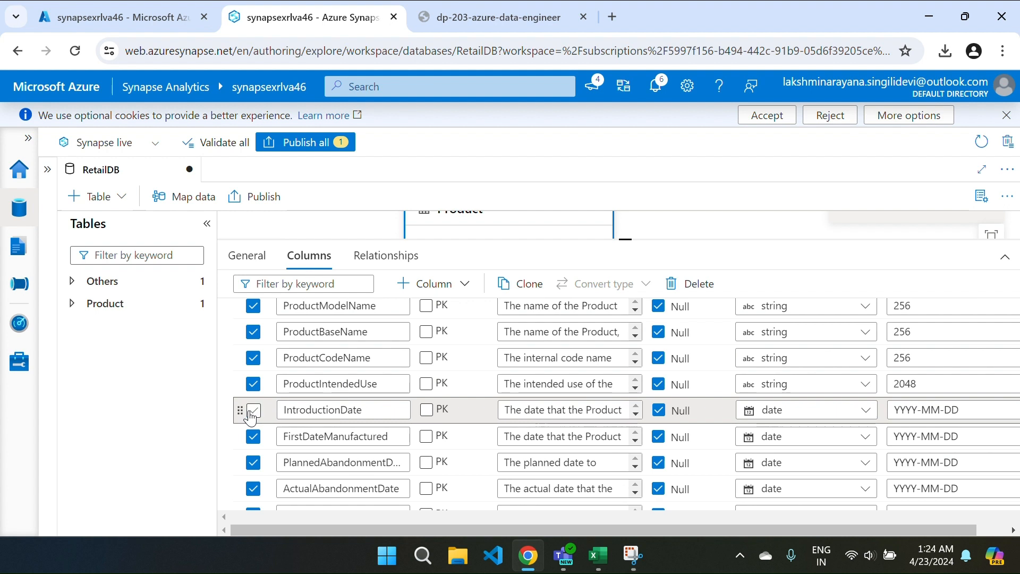
Step: Uncheck ActualAbandonmentDate, ItemSku and ProductGrossWeight, then delete the remaining checked columns
scroll(252, 452, "down", 3)
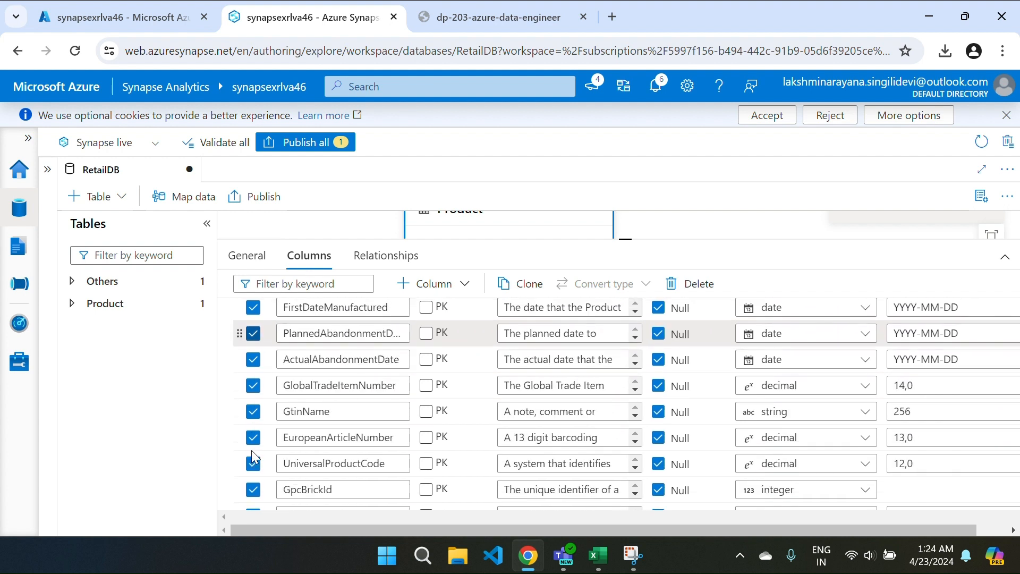
scroll(252, 451, "down", 1)
scroll(252, 450, "up", 1)
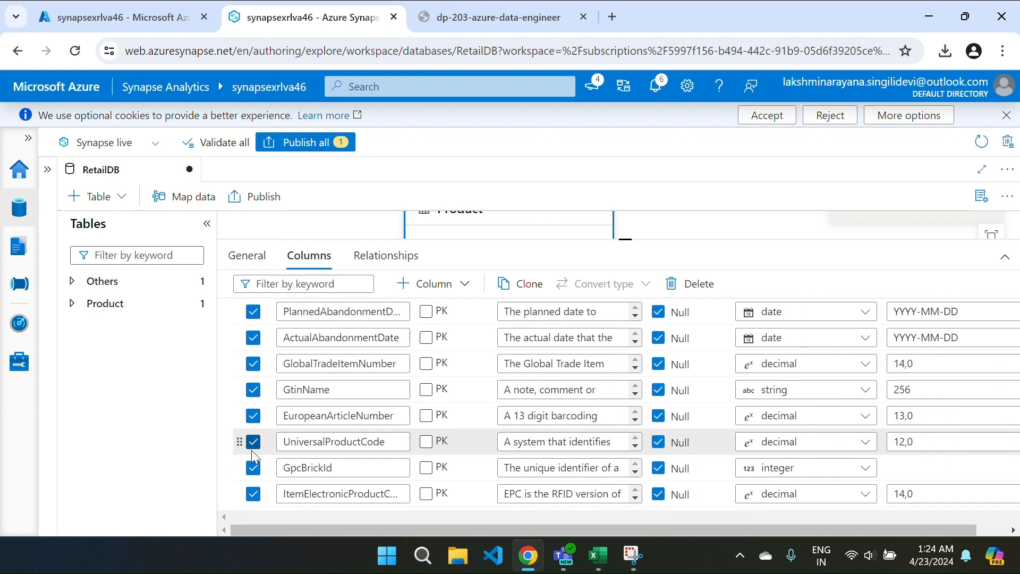
left_click(253, 343)
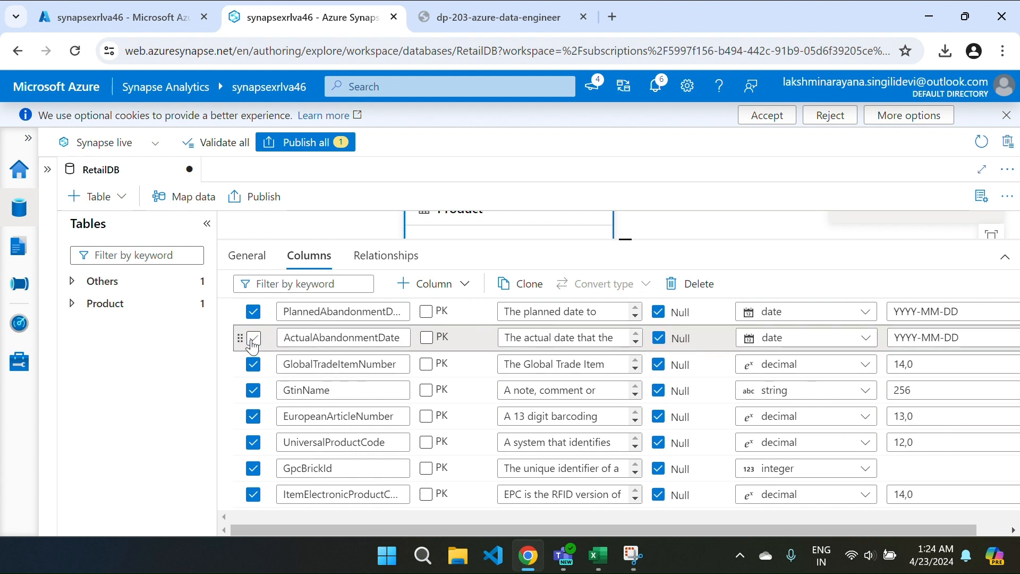
scroll(248, 393, "down", 6)
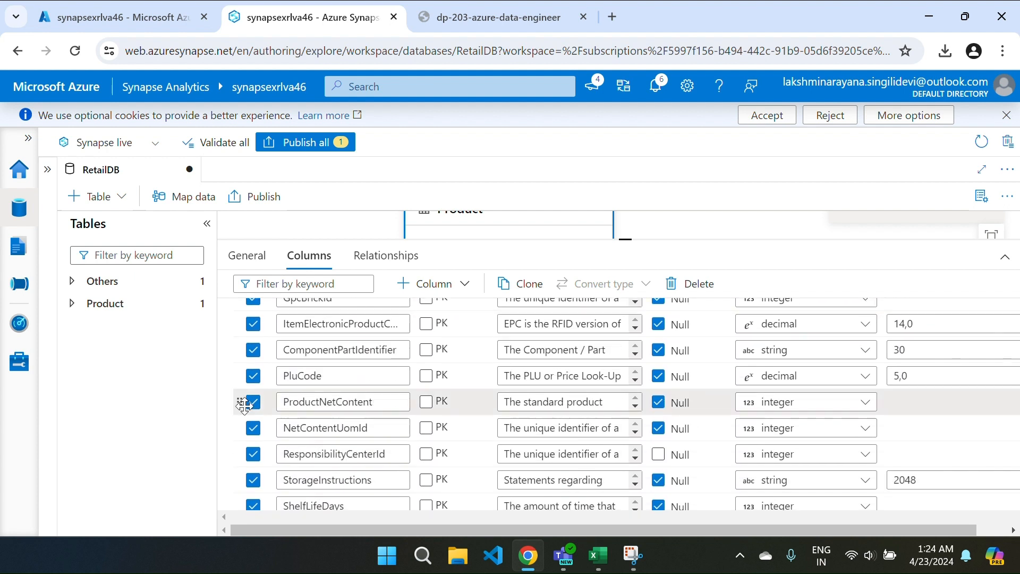
scroll(245, 406, "down", 12)
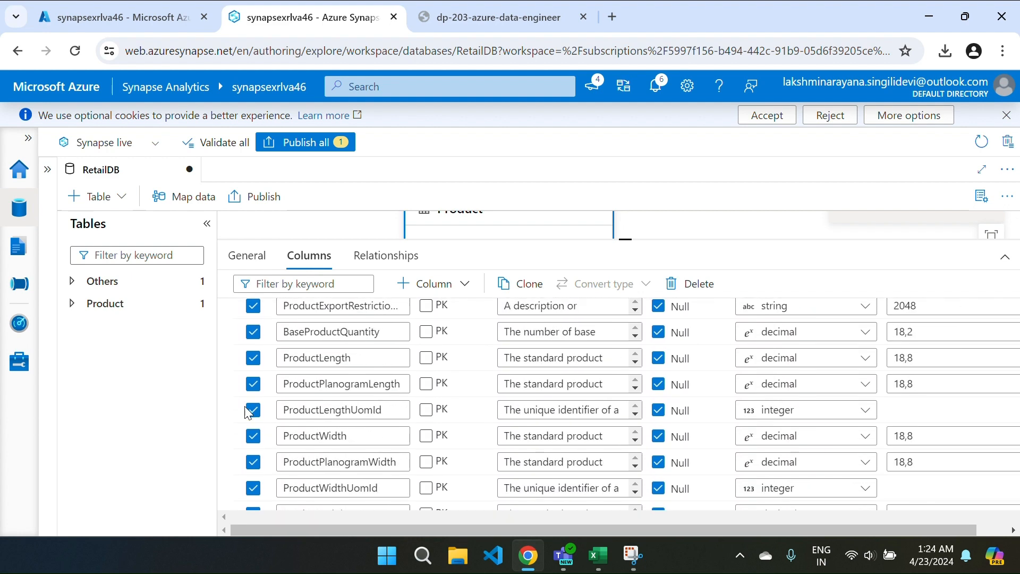
scroll(246, 412, "down", 12)
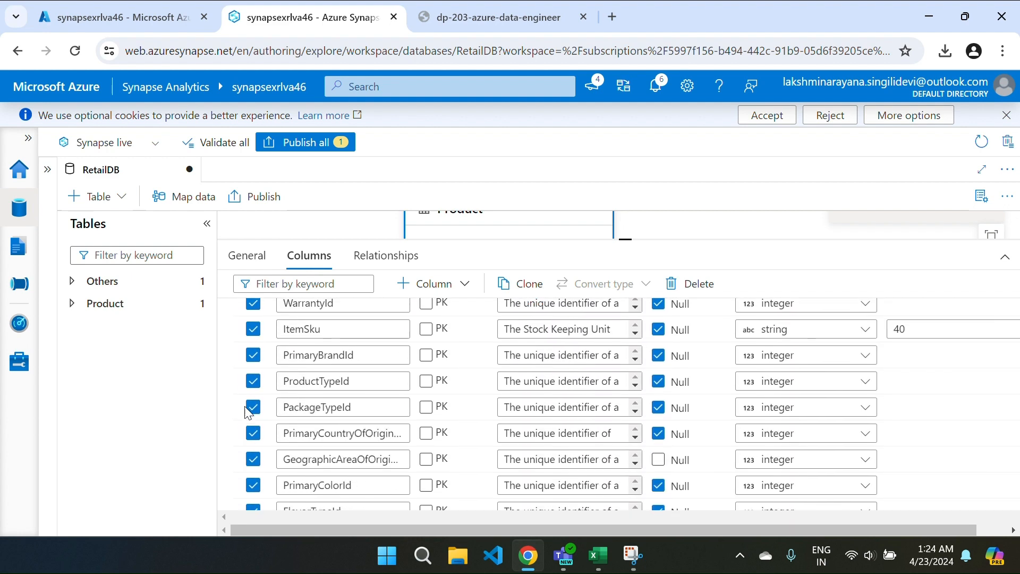
scroll(244, 406, "up", 2)
scroll(244, 406, "down", 4)
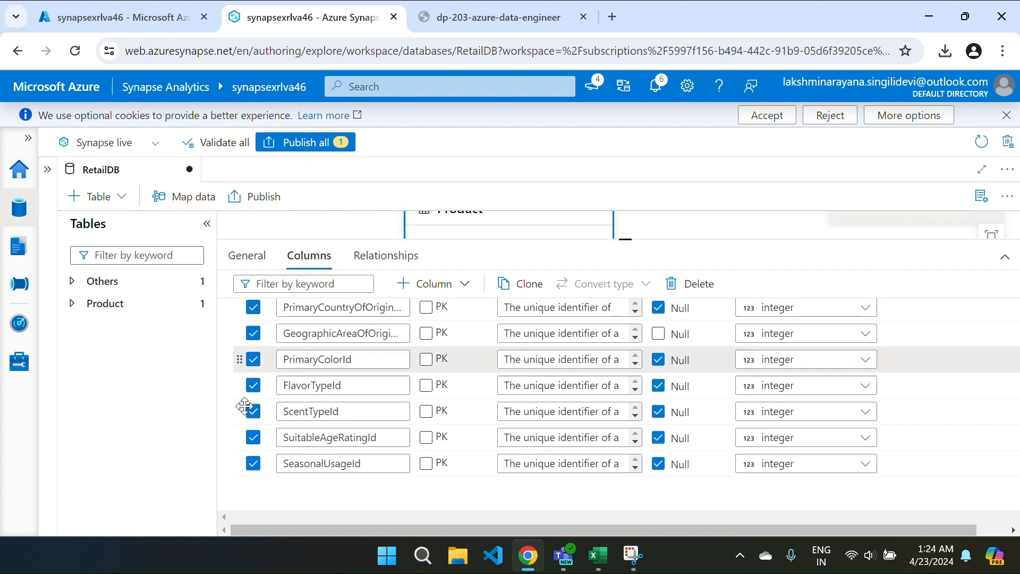
scroll(244, 406, "up", 4)
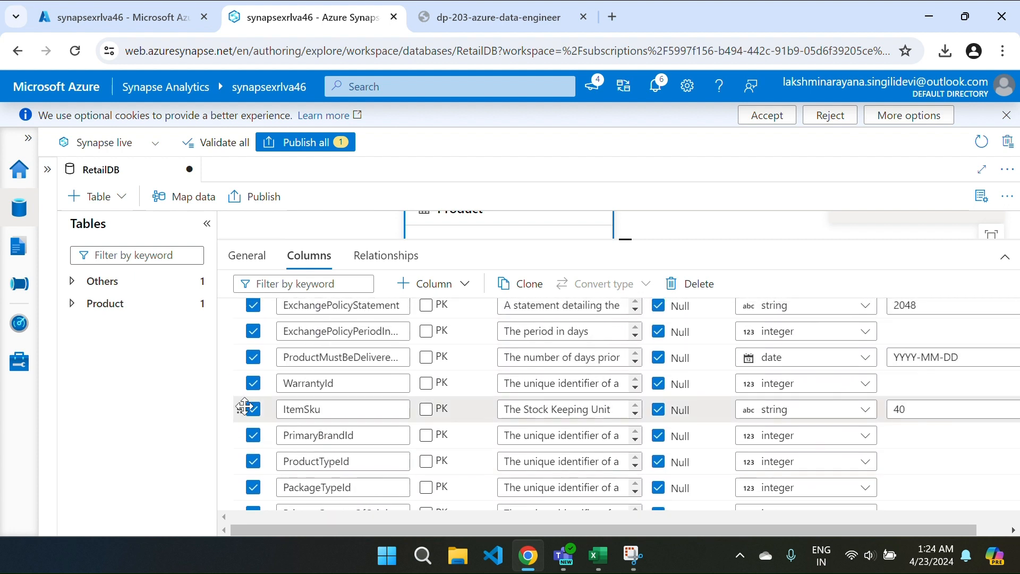
left_click(253, 411)
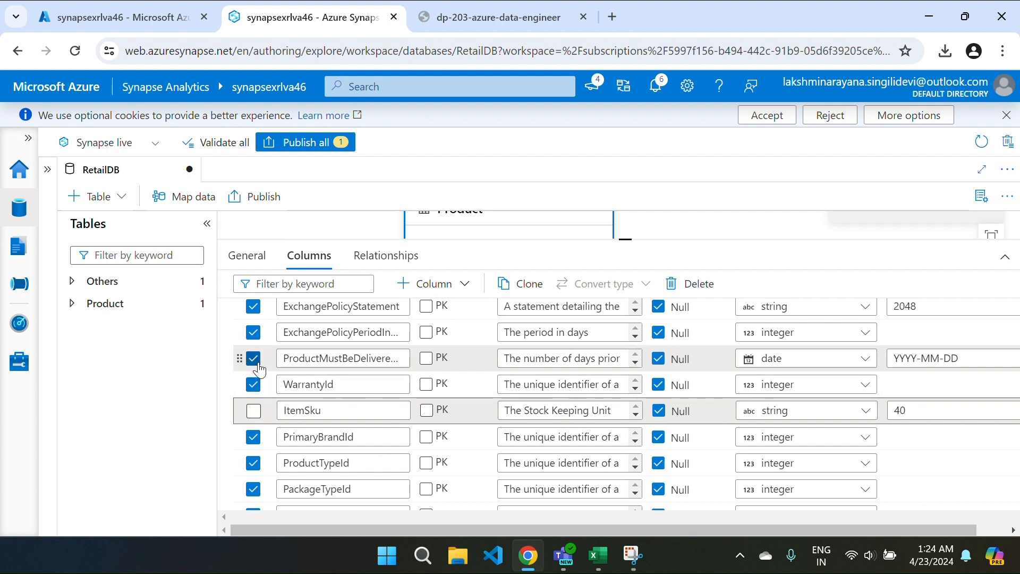
scroll(257, 364, "up", 1)
scroll(257, 366, "up", 3)
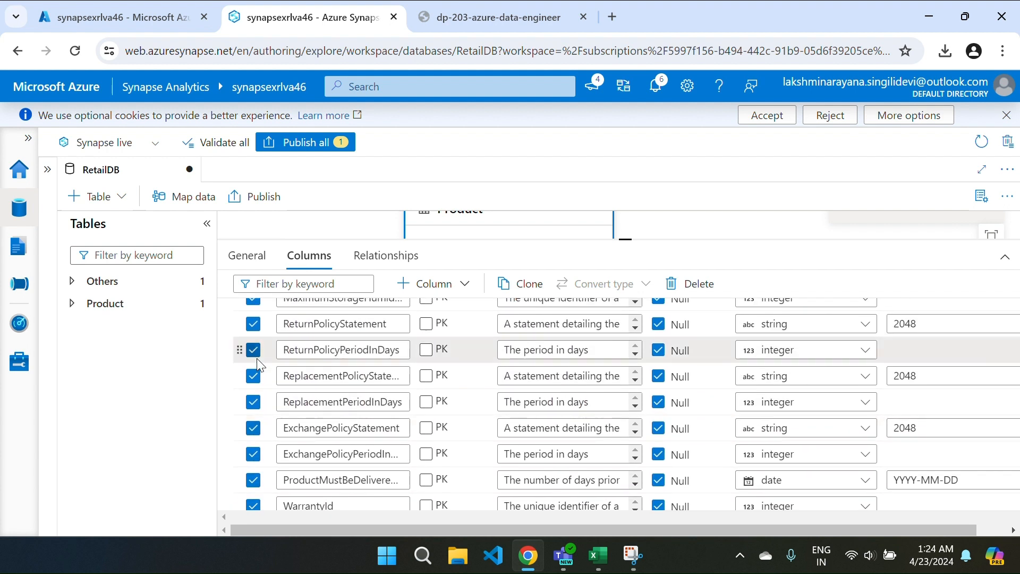
scroll(259, 366, "up", 4)
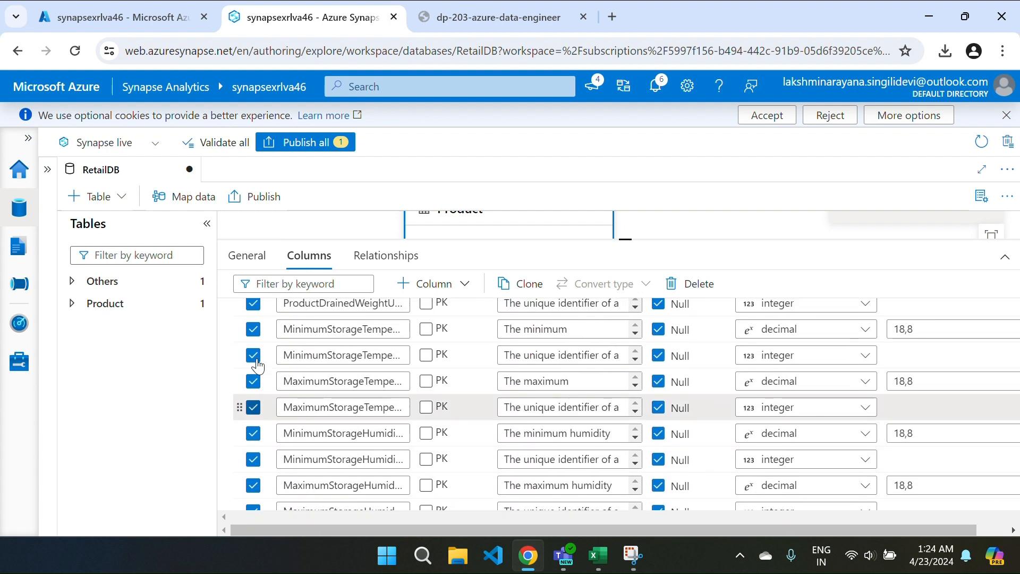
scroll(258, 365, "up", 1)
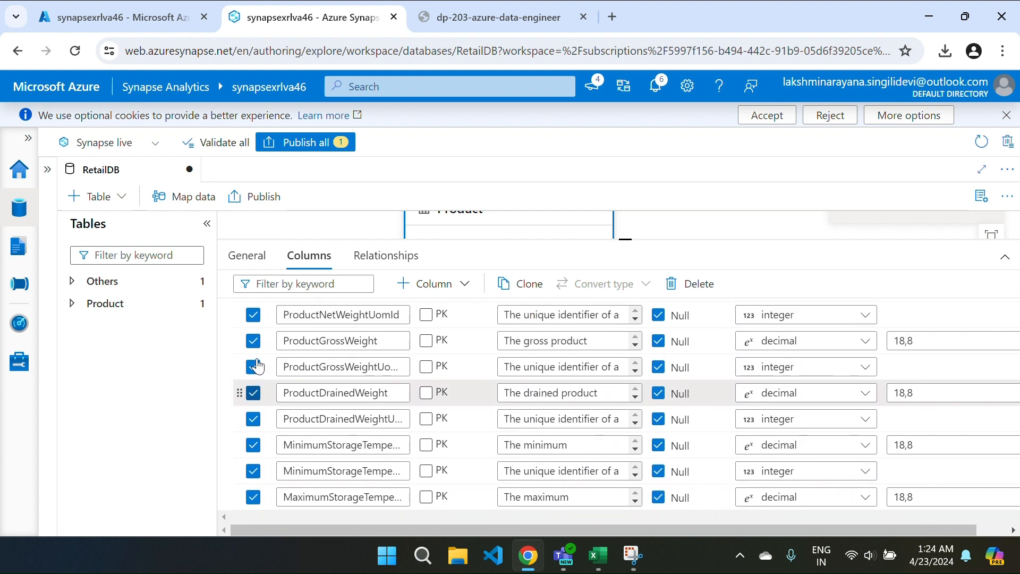
left_click(253, 353)
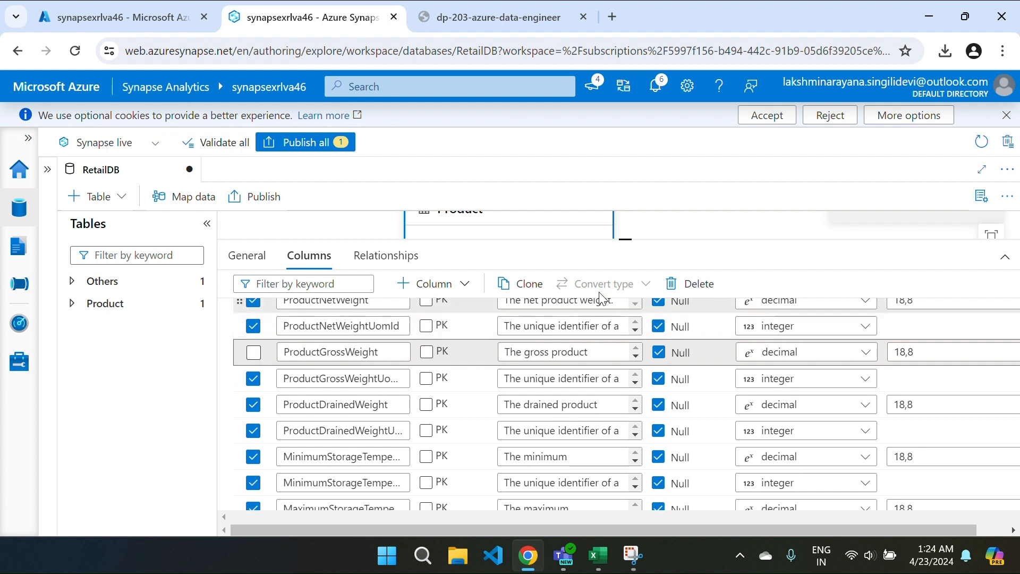
left_click(699, 284)
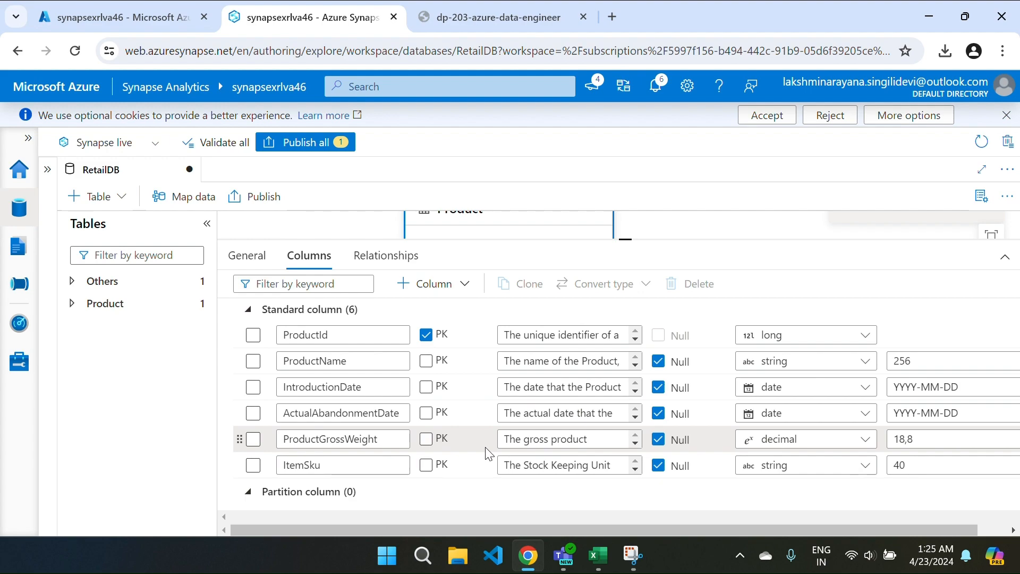
key("ctrl+Tab")
scroll(367, 419, "down", 20)
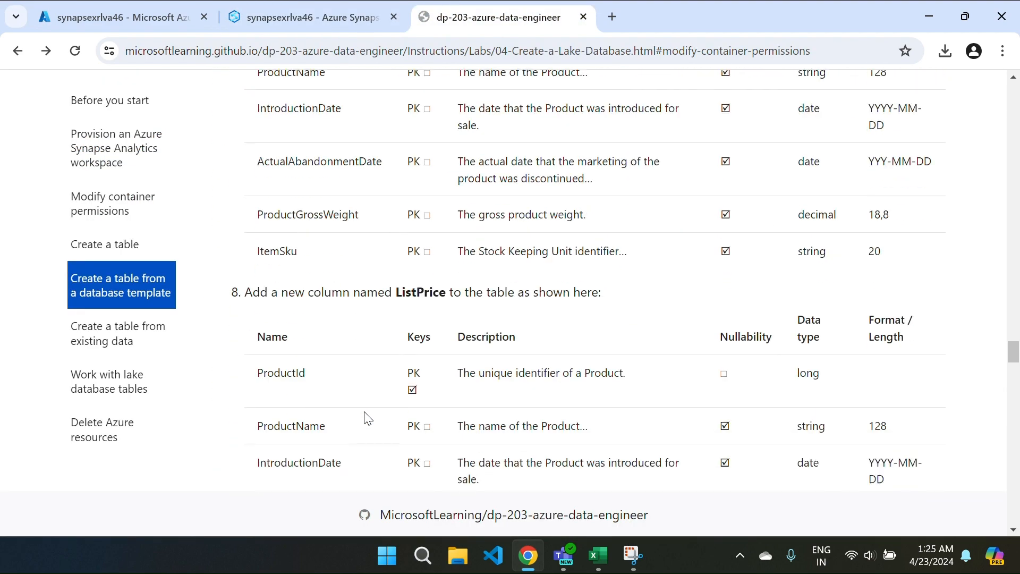
scroll(366, 418, "up", 10)
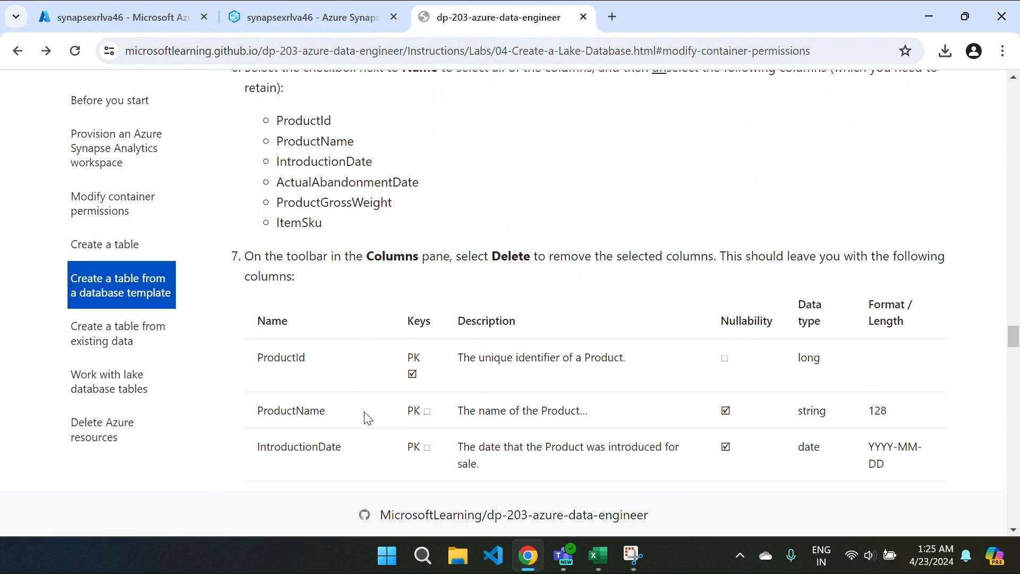
scroll(311, 199, "up", 1)
left_click_drag(280, 182, 349, 303)
left_click(350, 303)
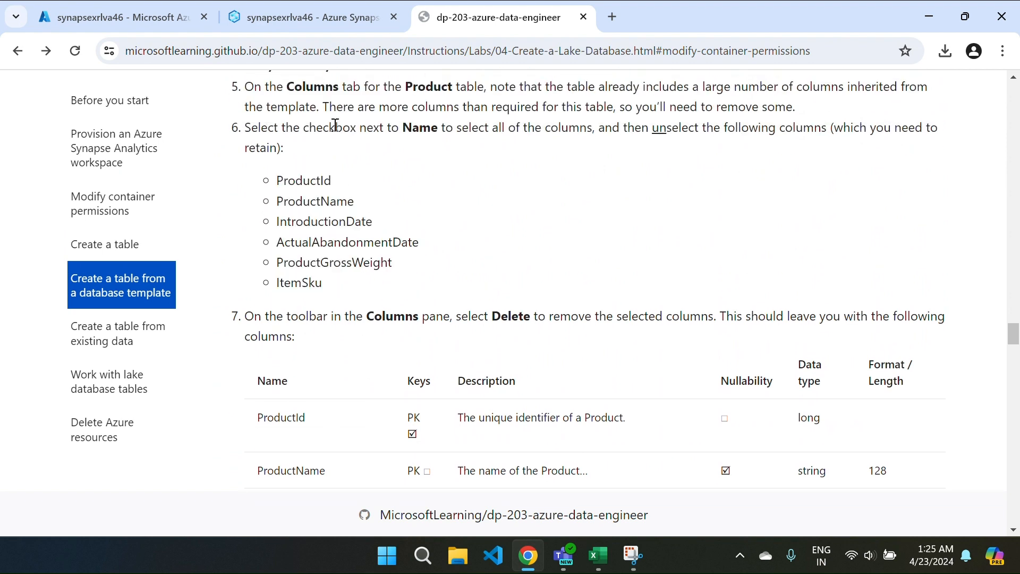
left_click(299, 23)
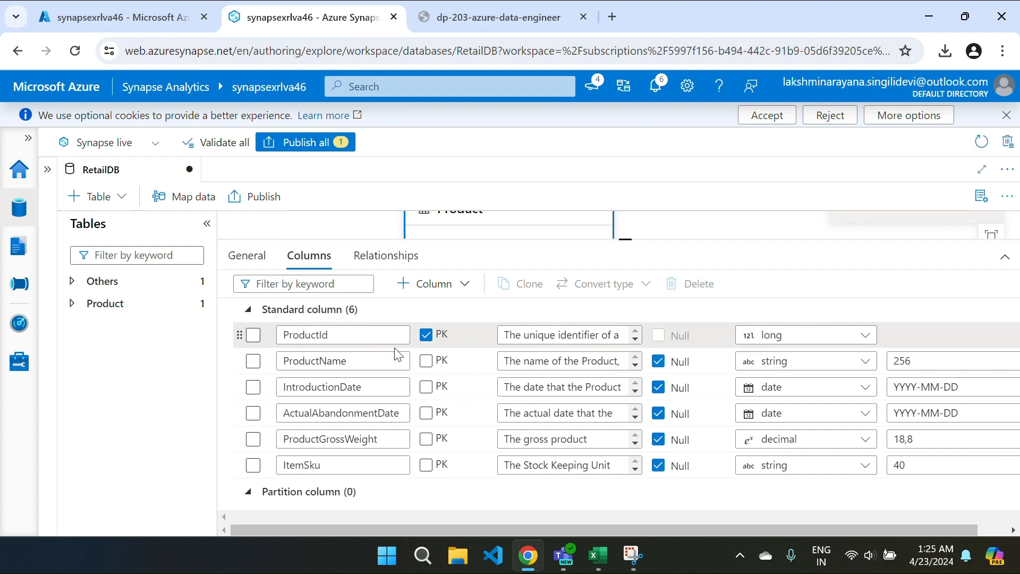
key("ctrl+Tab")
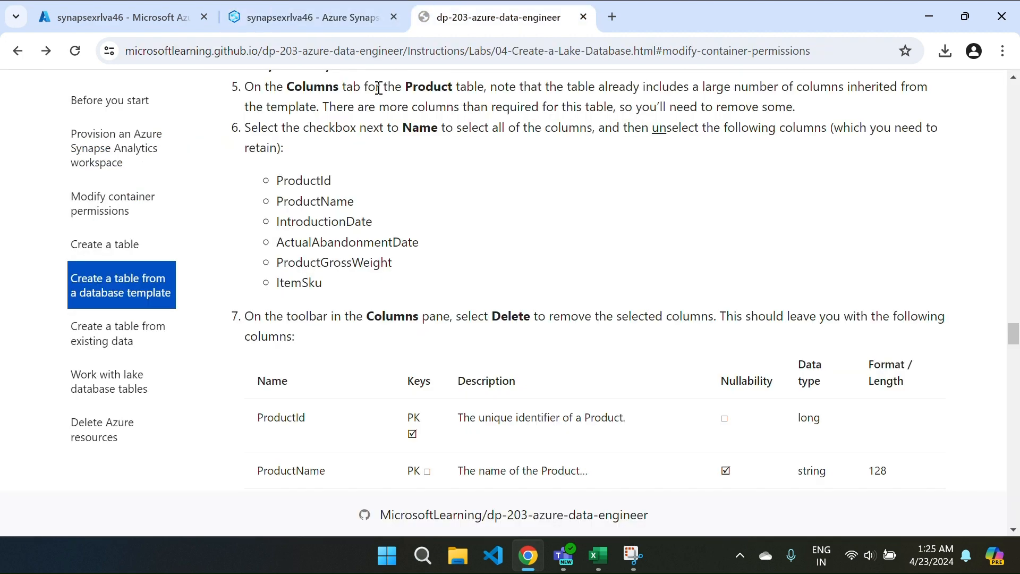
key("ctrl+Tab")
key("ctrl+Tab")
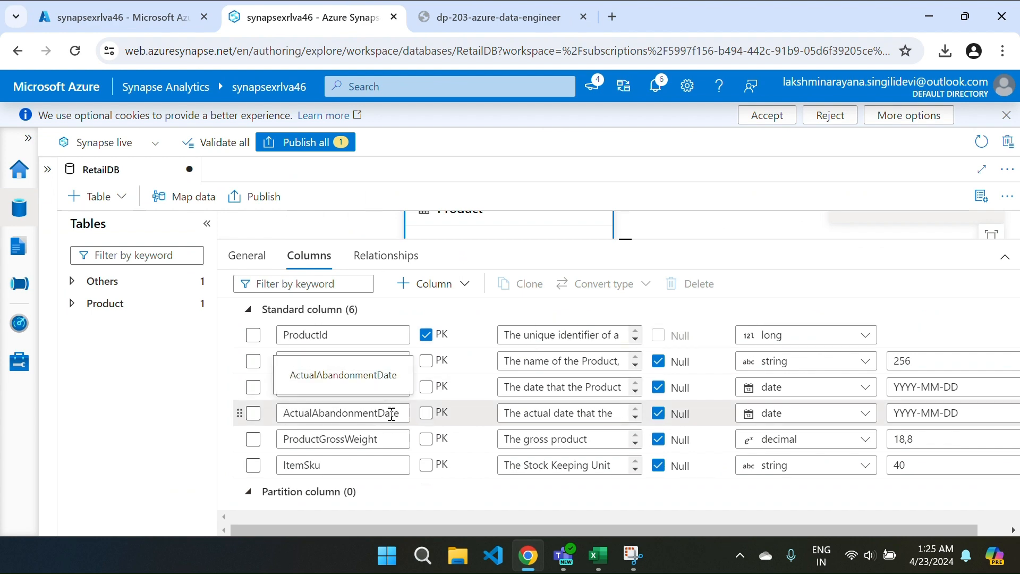
key("ctrl+Tab")
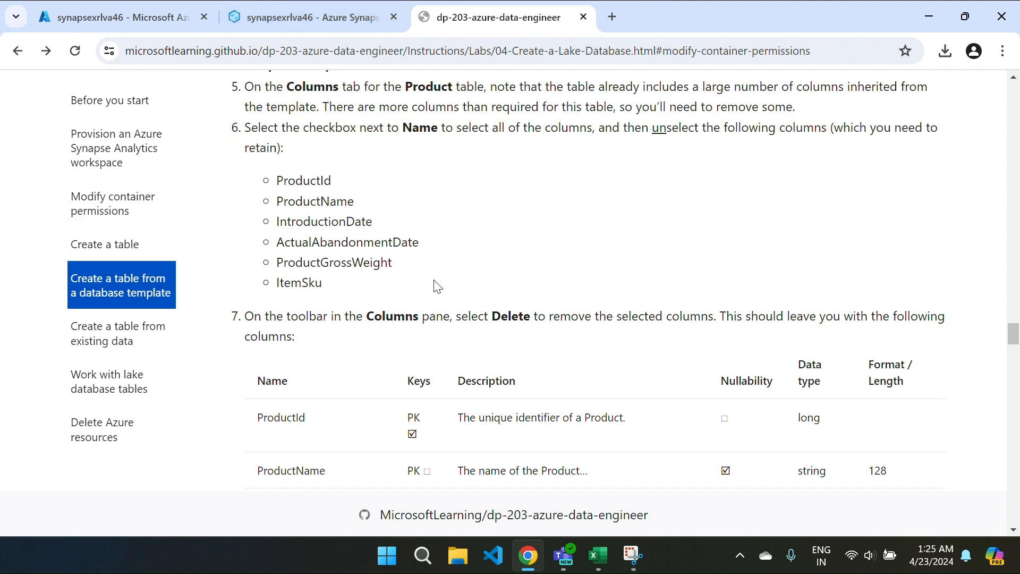
scroll(435, 284, "down", 5)
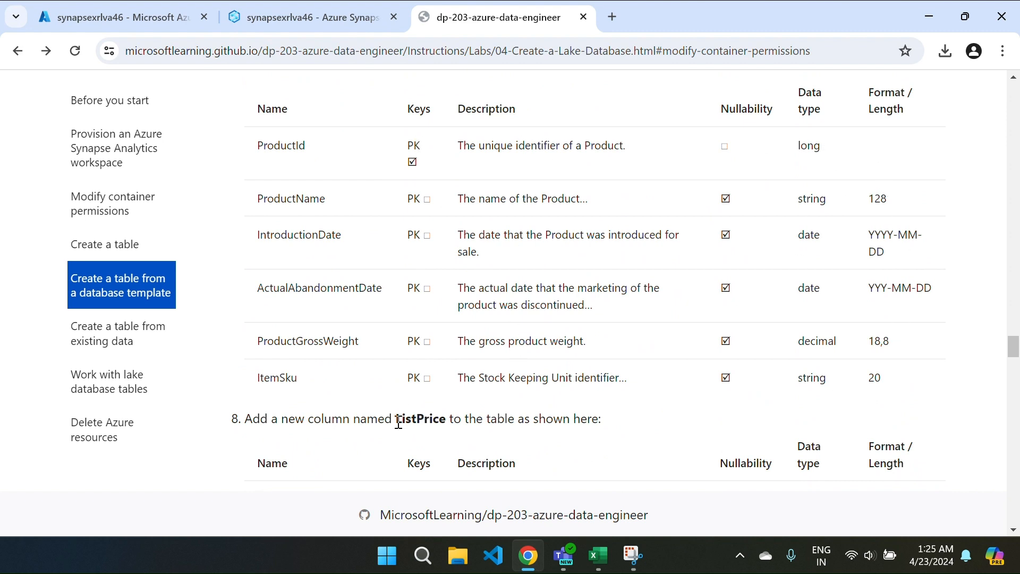
scroll(303, 438, "down", 6)
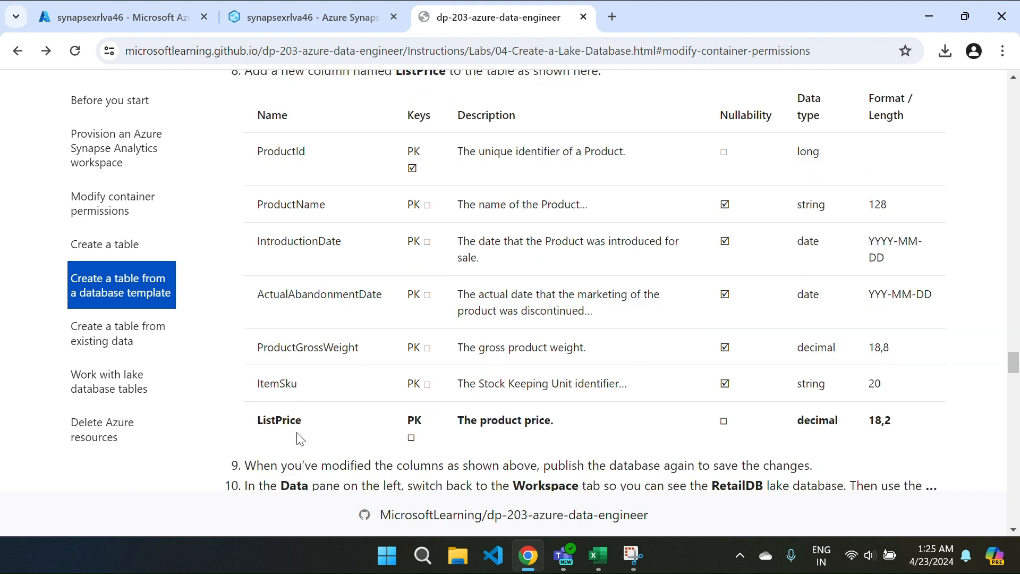
scroll(299, 439, "up", 1)
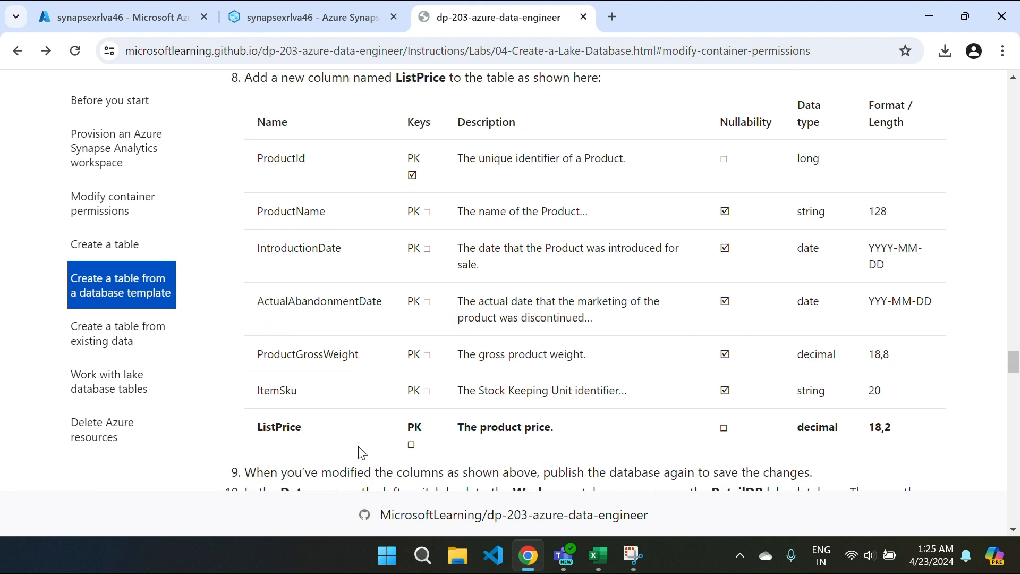
scroll(359, 449, "down", 1)
left_click_drag(256, 420, 314, 420)
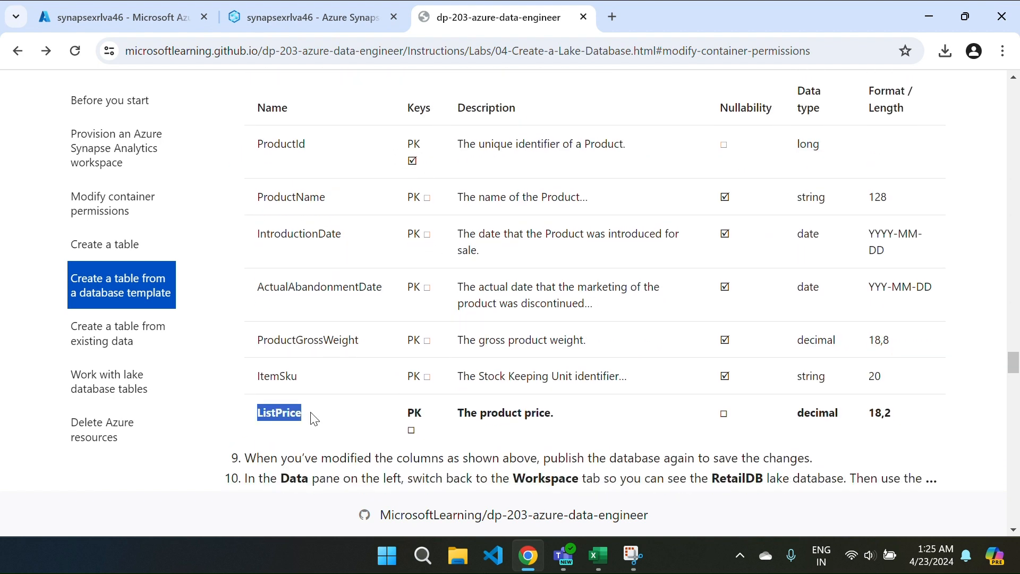
key("ctrl+1")
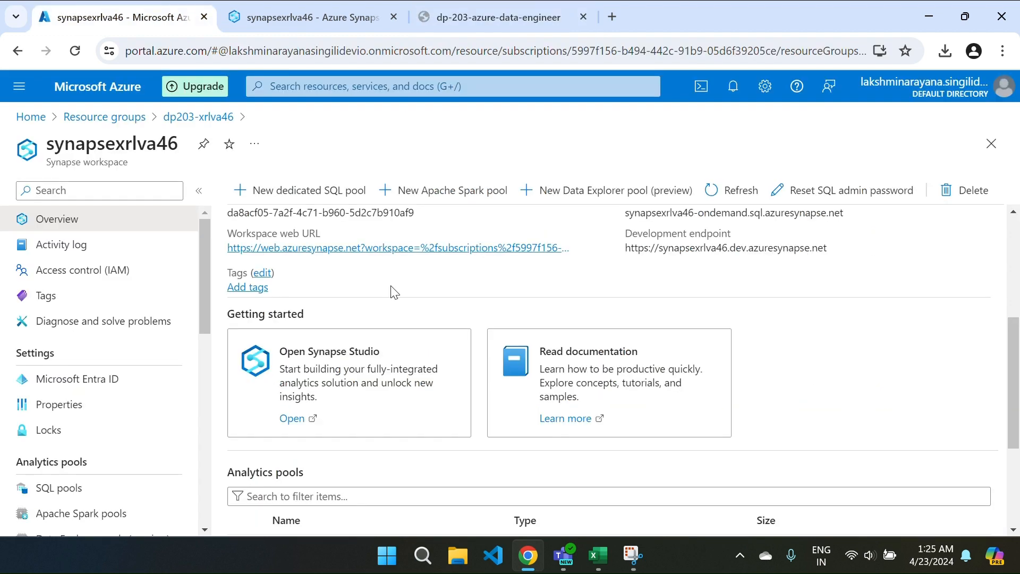
left_click(329, 24)
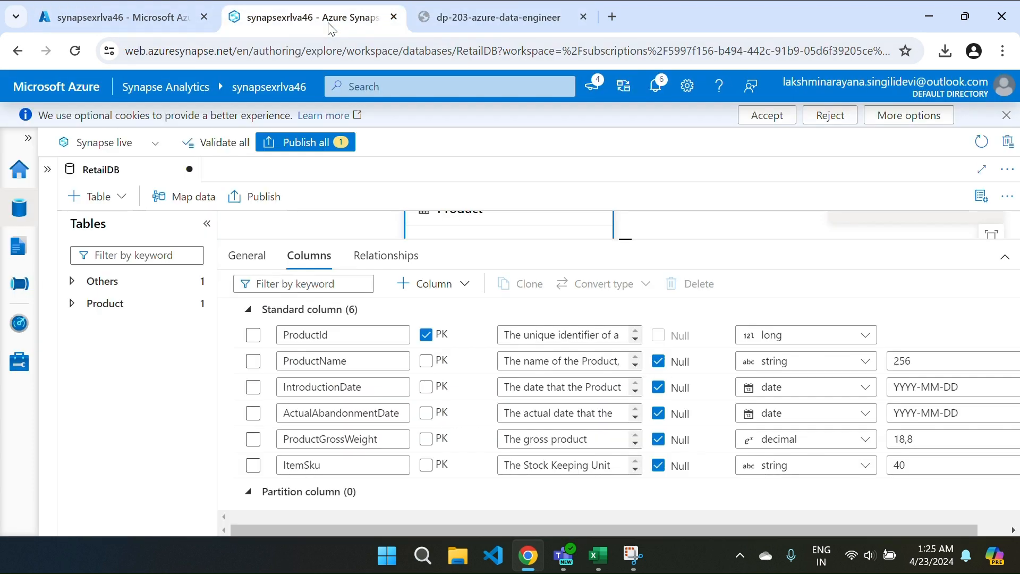
Step: Add a new column named ListPrice to the Product table
left_click(430, 284)
left_click(436, 309)
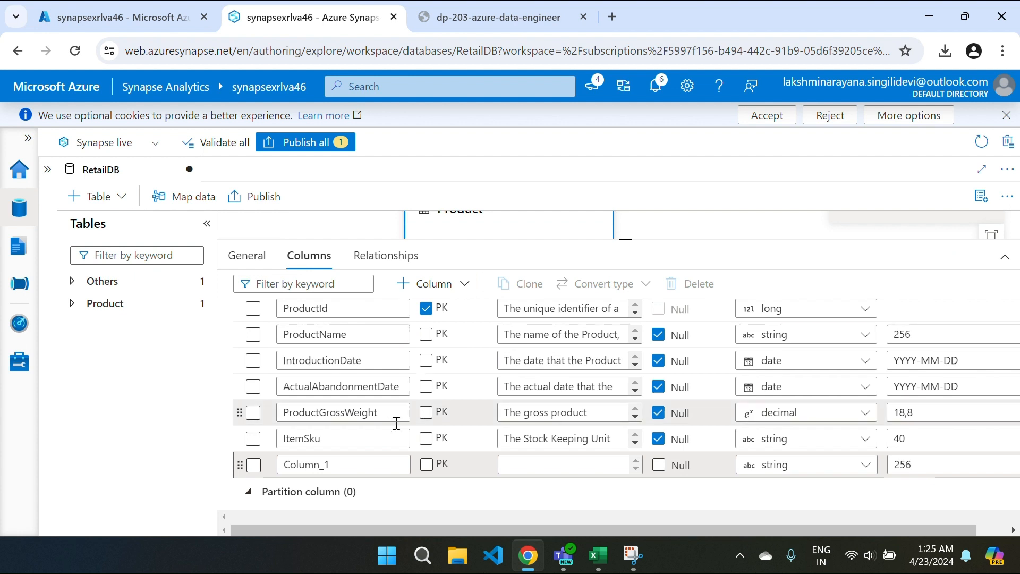
left_click(346, 470)
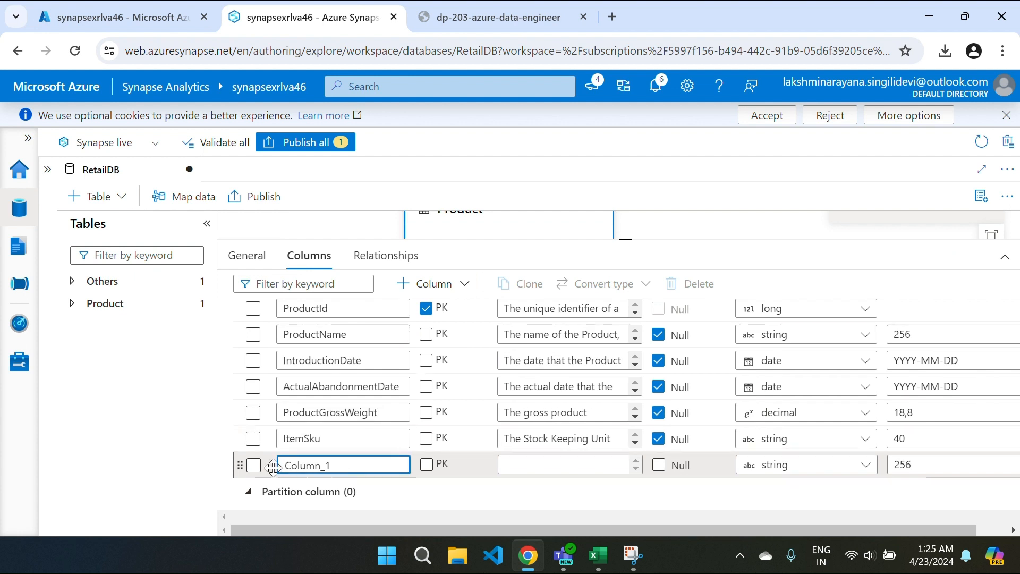
double_click(317, 464)
type("ListPrice")
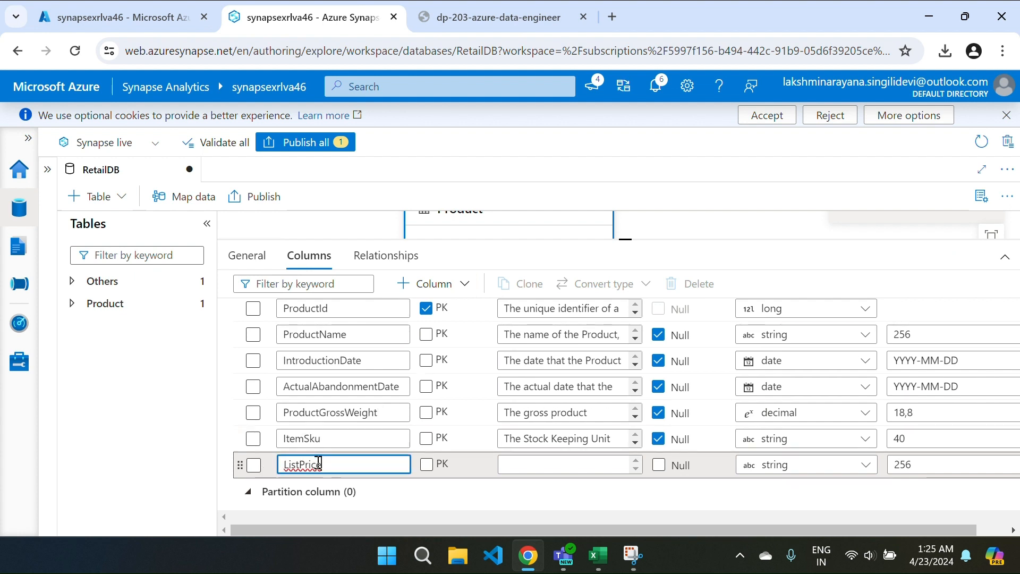
Step: Give ListPrice the description 'The product price.' copied from the lab instructions
left_click(498, 17)
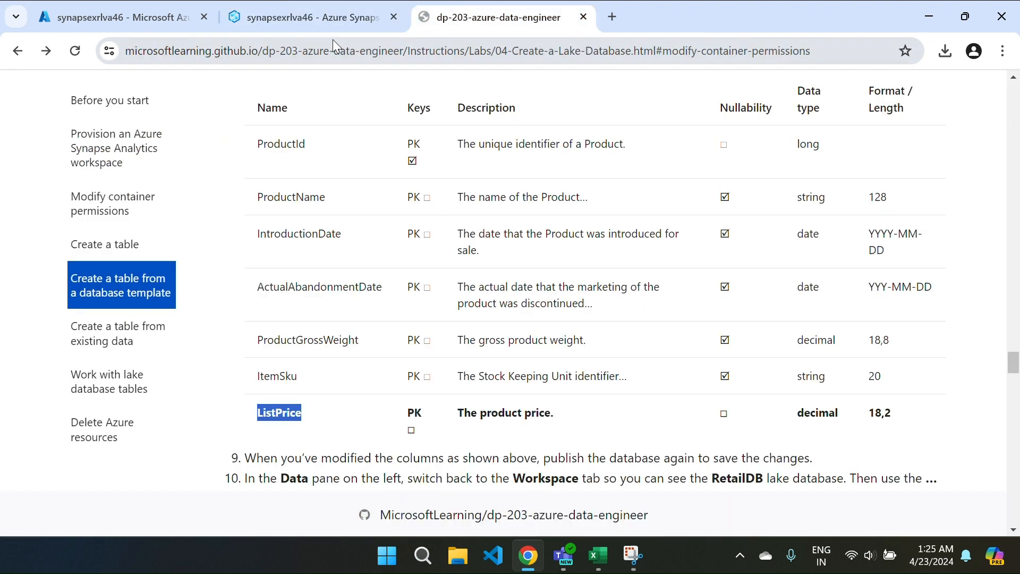
left_click_drag(459, 413, 571, 429)
key("ctrl+c")
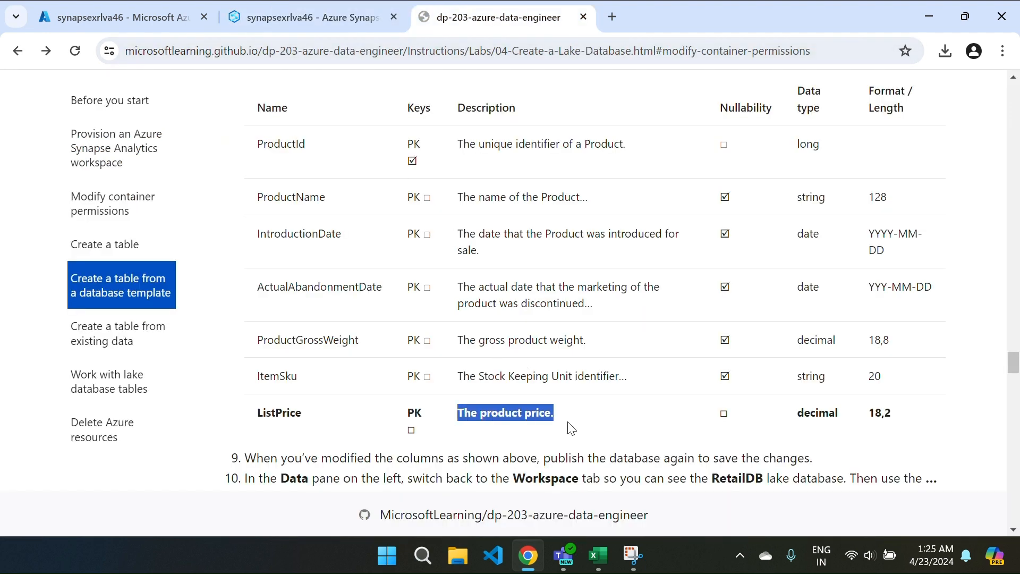
key("ctrl+Tab")
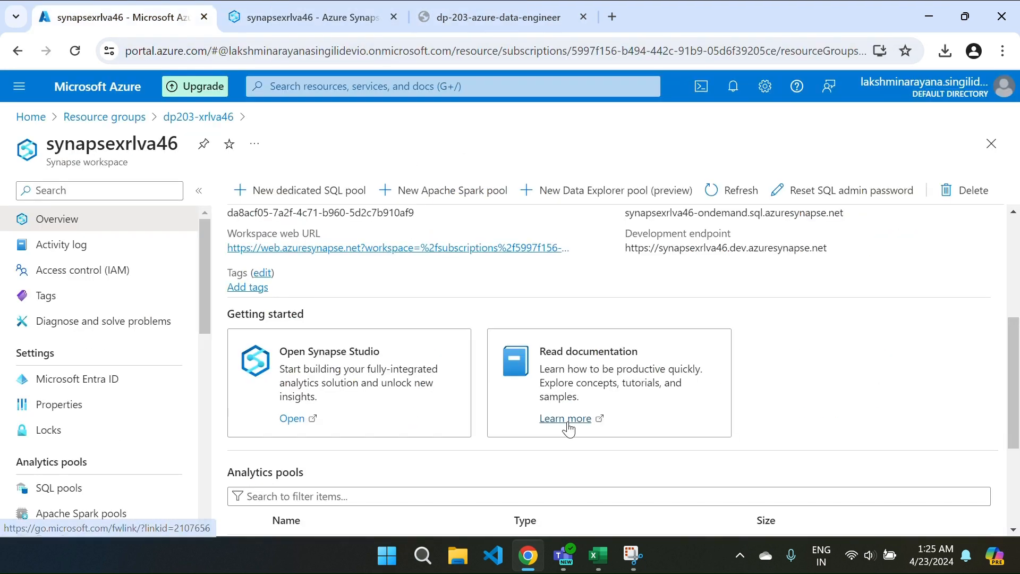
left_click(319, 7)
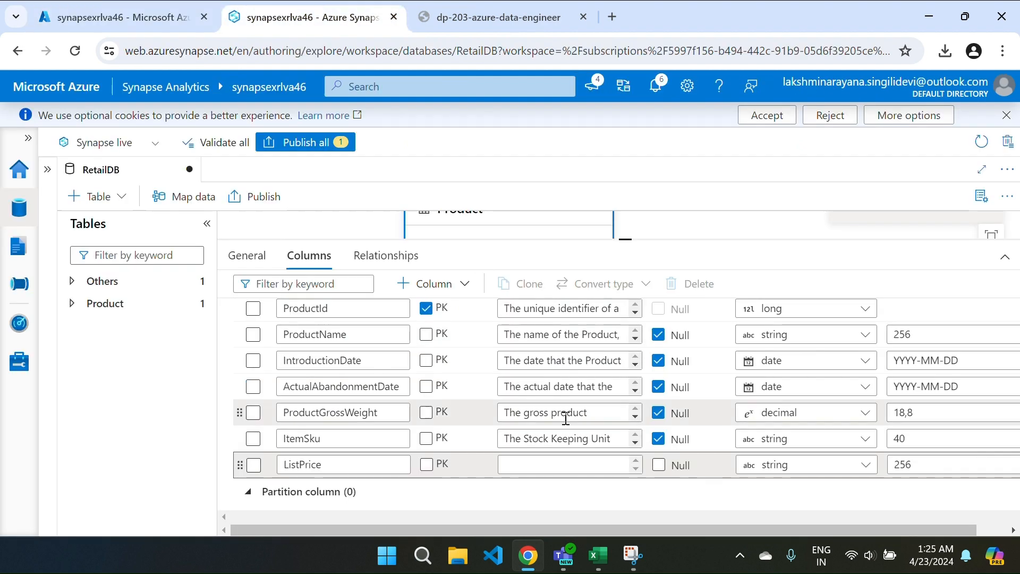
left_click(526, 465)
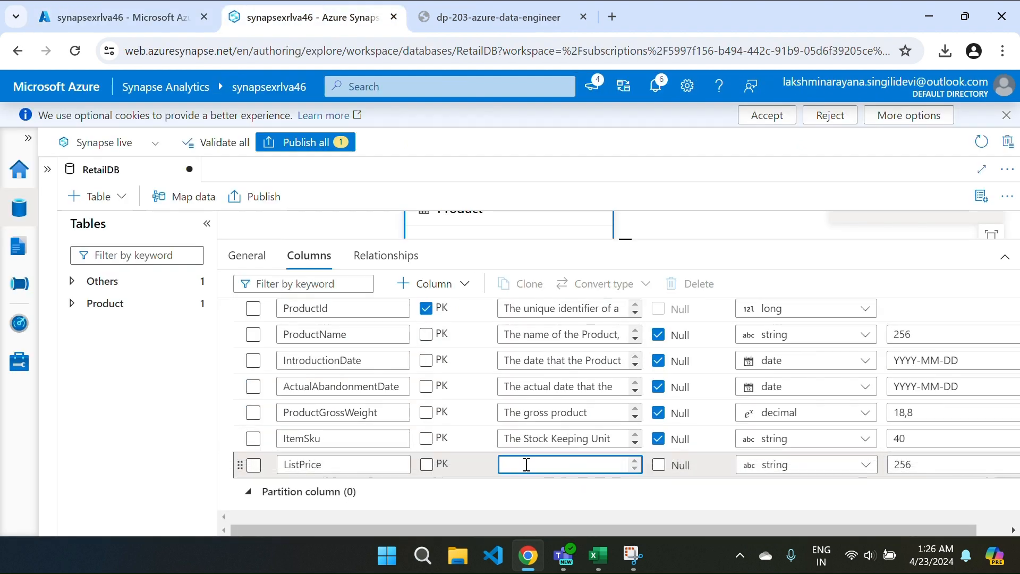
key("ctrl+v")
Step: Set ListPrice's data type to decimal 18,2
left_click(770, 470)
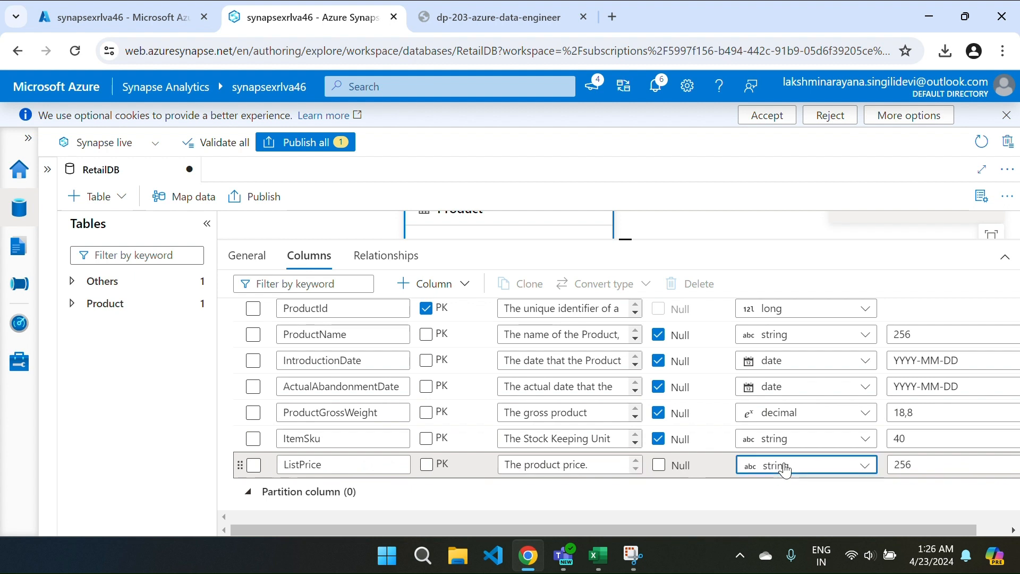
left_click(817, 468)
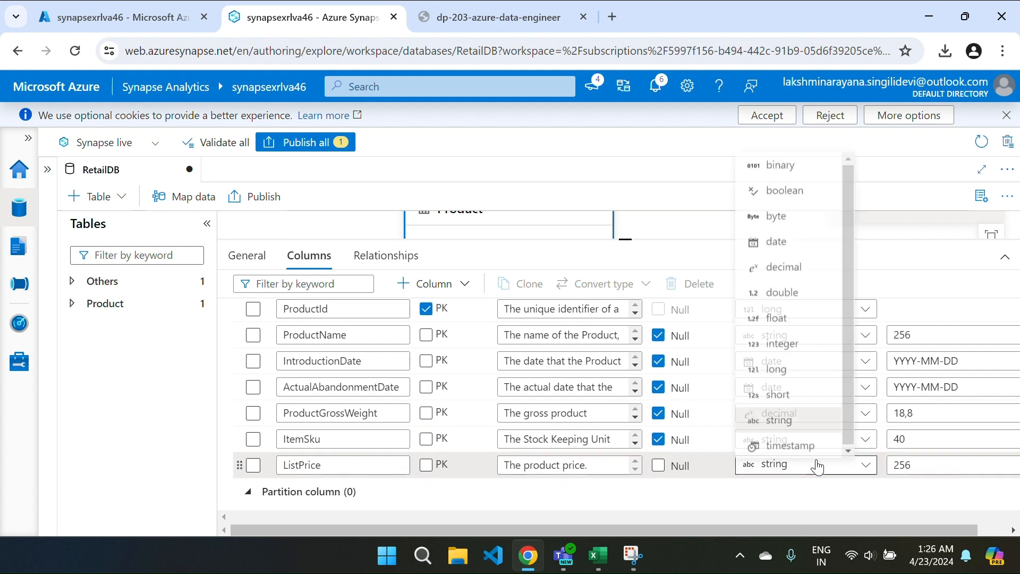
left_click(780, 272)
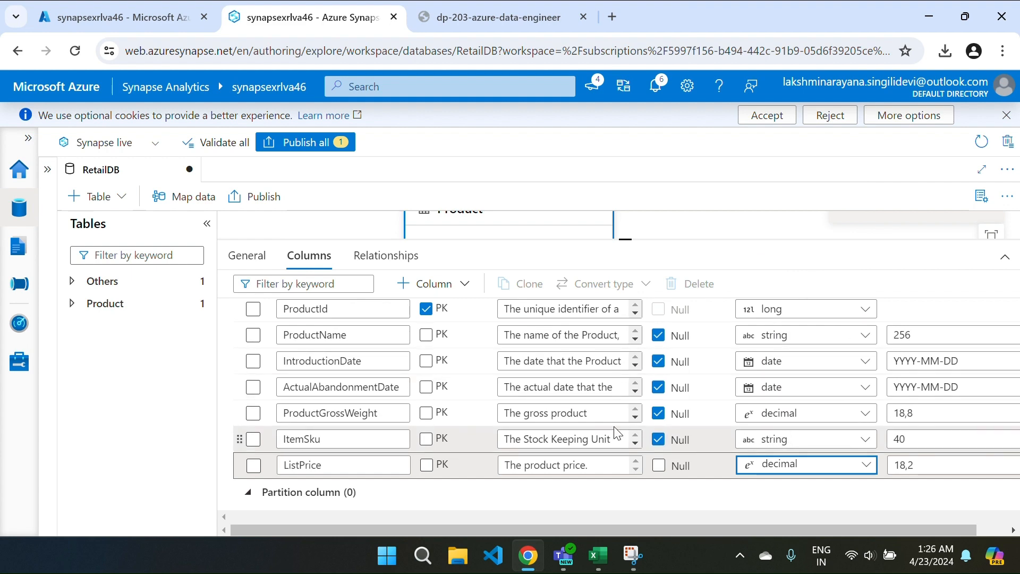
key("ctrl+Tab")
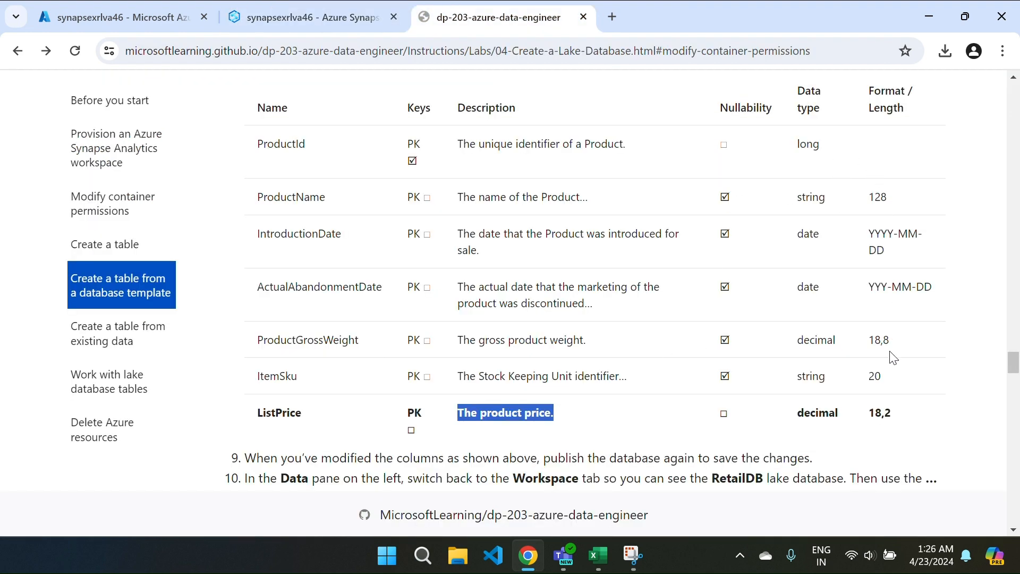
key("ctrl+Tab")
left_click(317, 21)
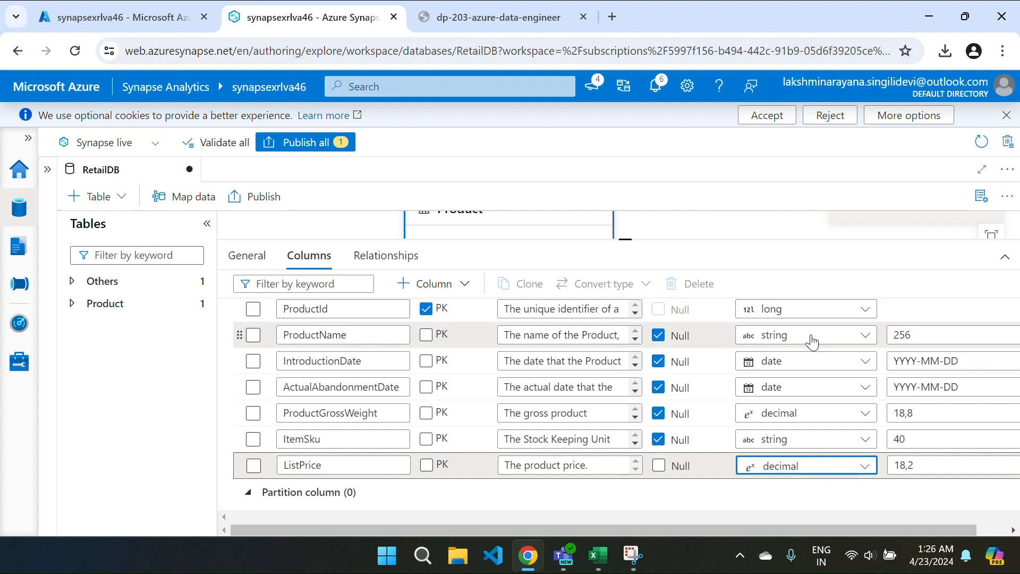
Step: Set ProductName's length to 128 and ItemSku's length to 20
left_click(911, 334)
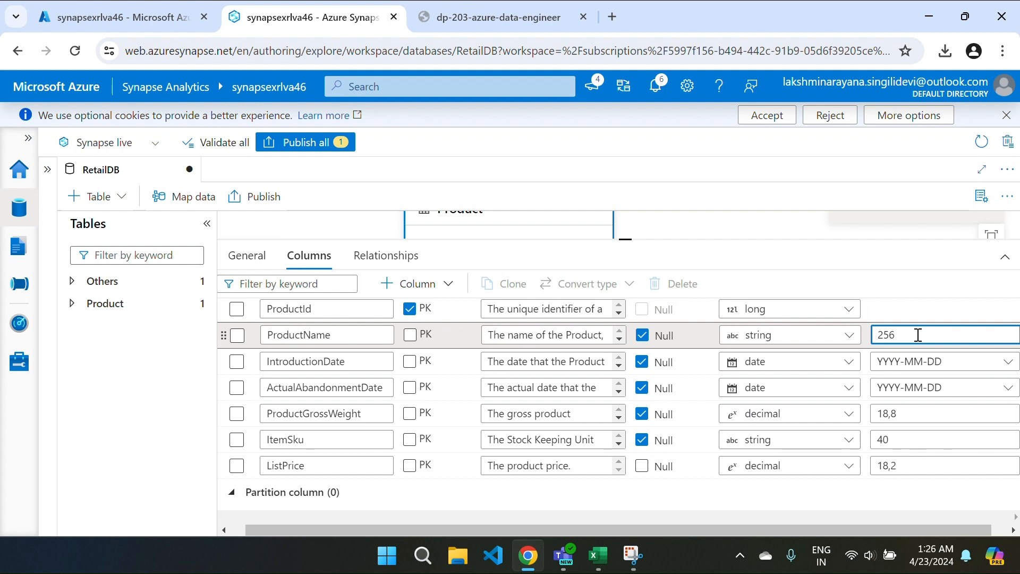
key("BackSpace")
key("BackSpace")
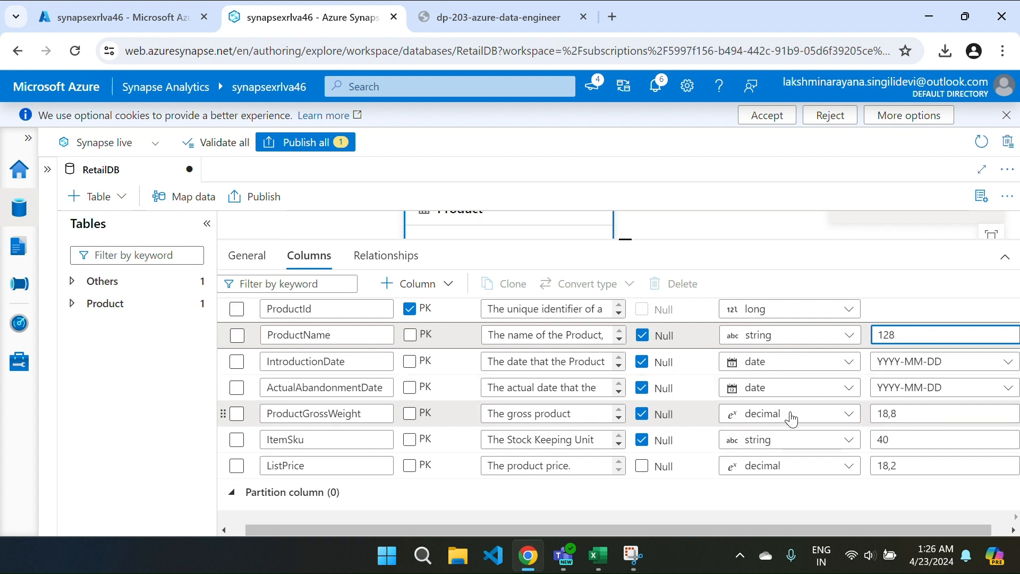
left_click(903, 446)
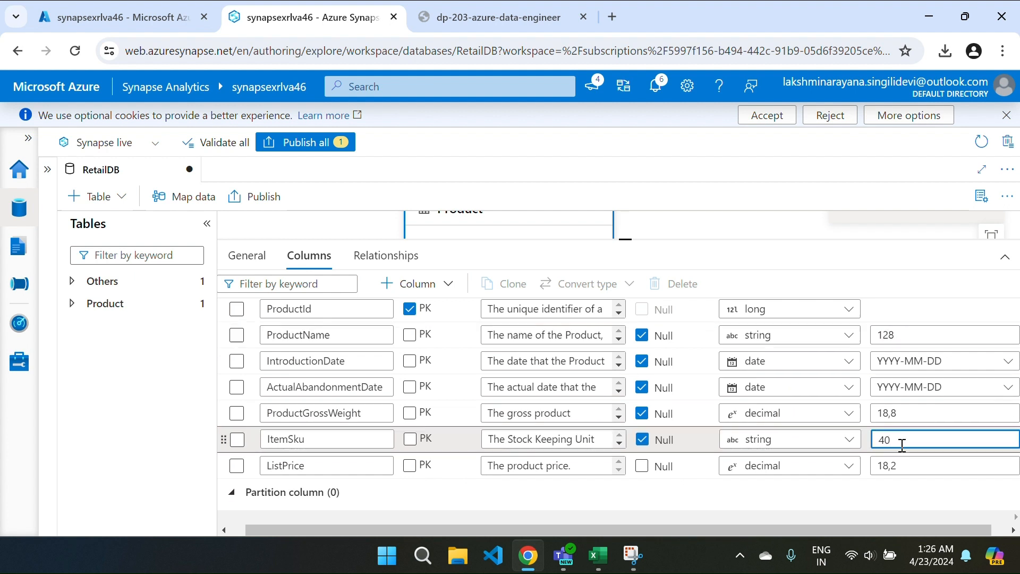
double_click(903, 445)
key("BackSpace")
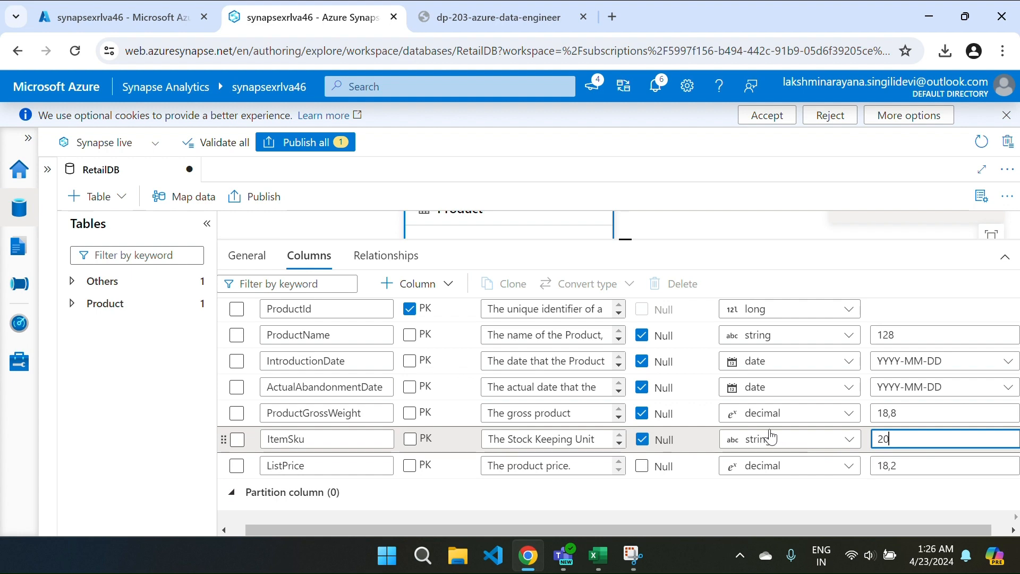
key("ctrl+Tab")
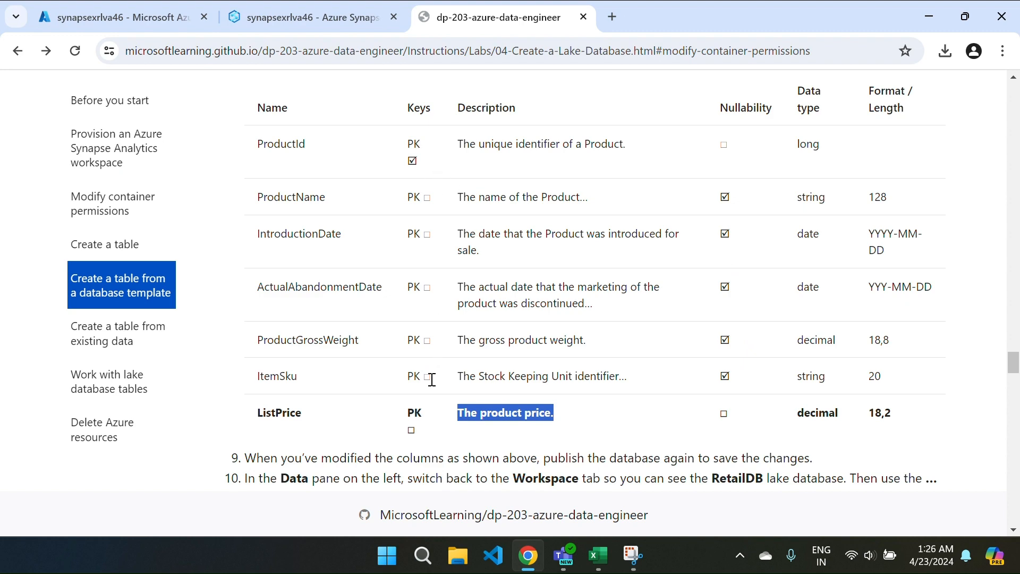
key("ctrl+Tab")
left_click(273, 8)
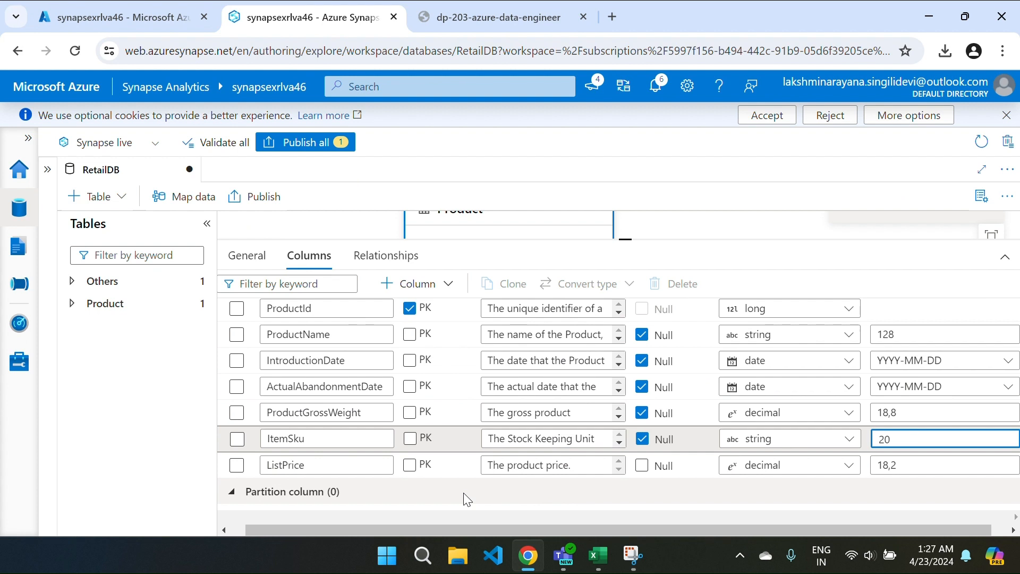
Step: Review the Product table's general properties and its Delimited Text storage settings
left_click(245, 267)
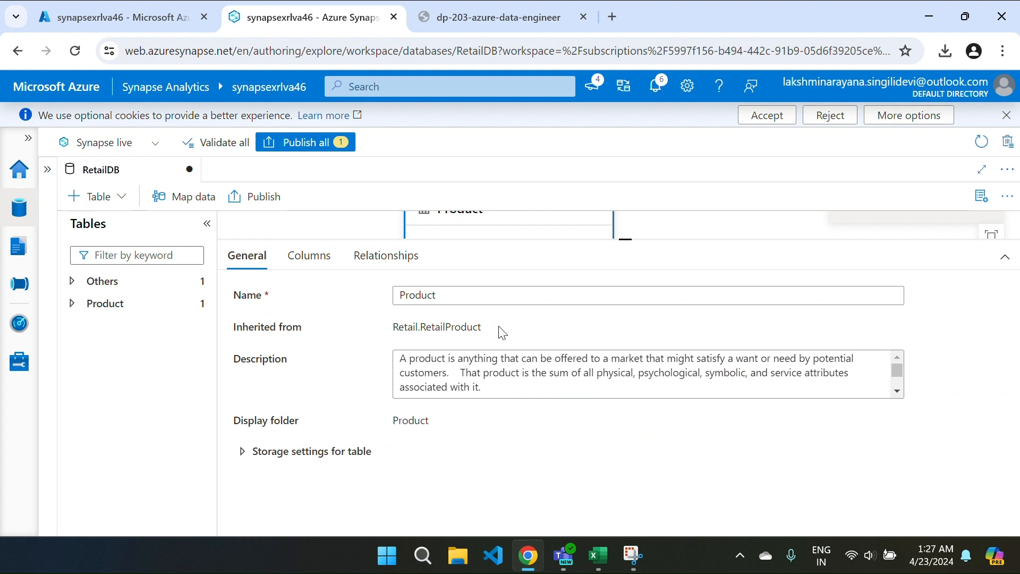
left_click(242, 455)
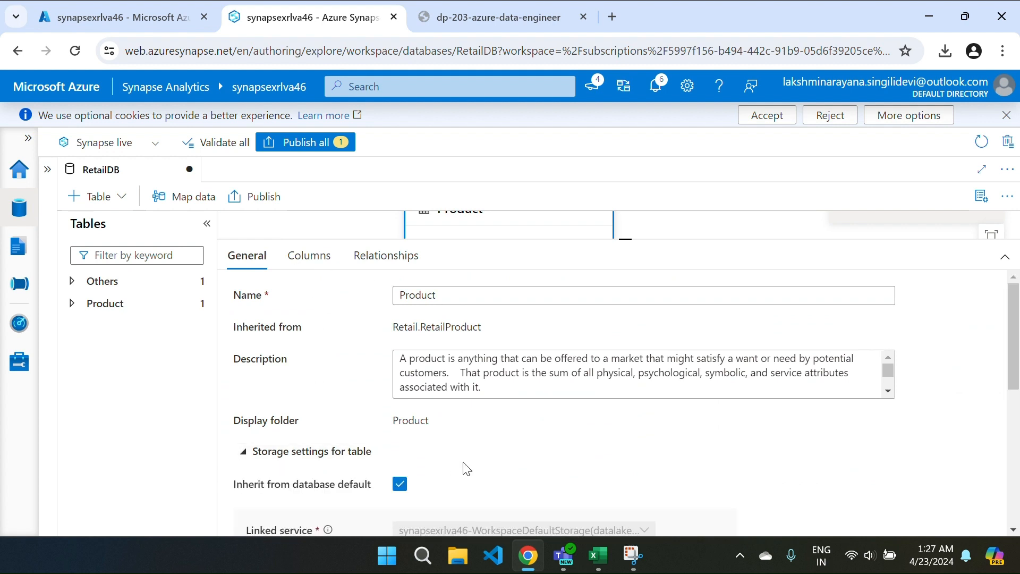
scroll(467, 469, "down", 5)
scroll(466, 469, "up", 3)
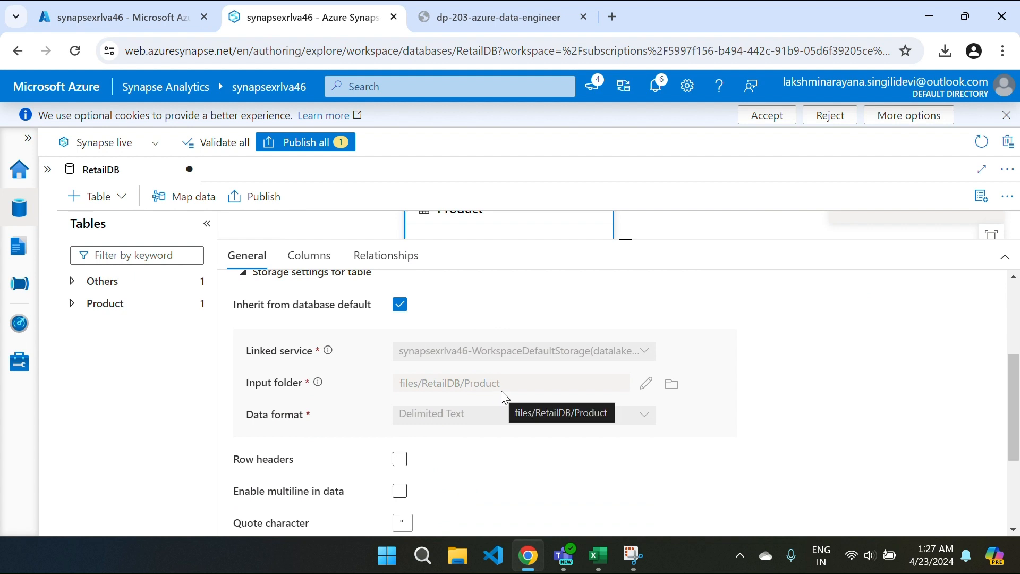
Step: Publish all pending RetailDB lake database changes
left_click(274, 146)
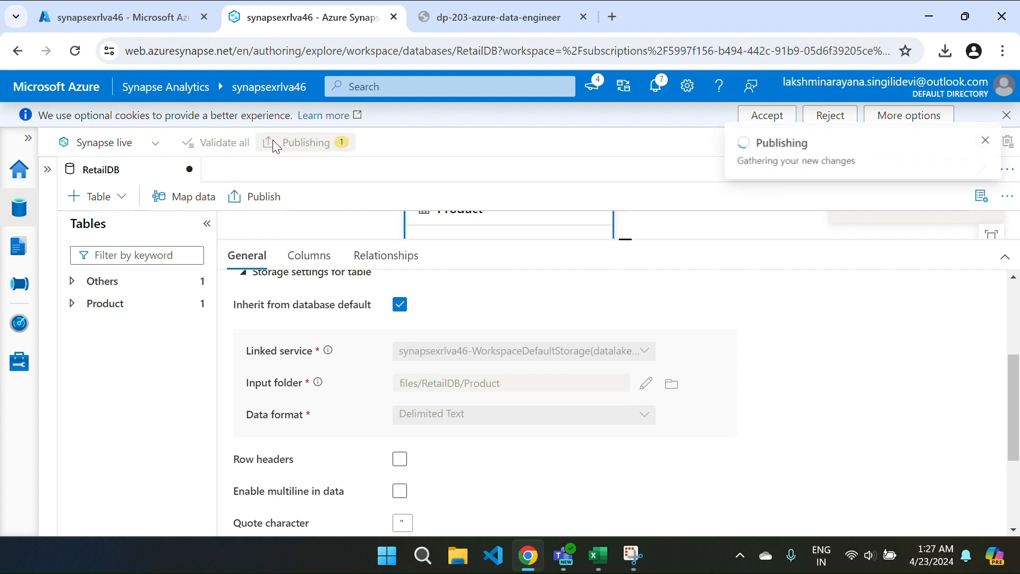
left_click(564, 518)
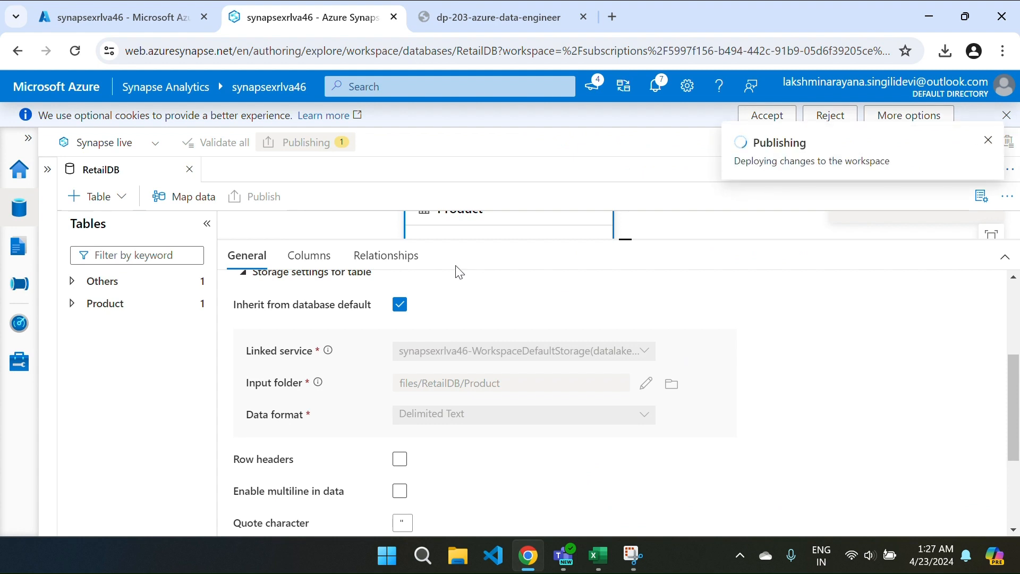
left_click(8, 216)
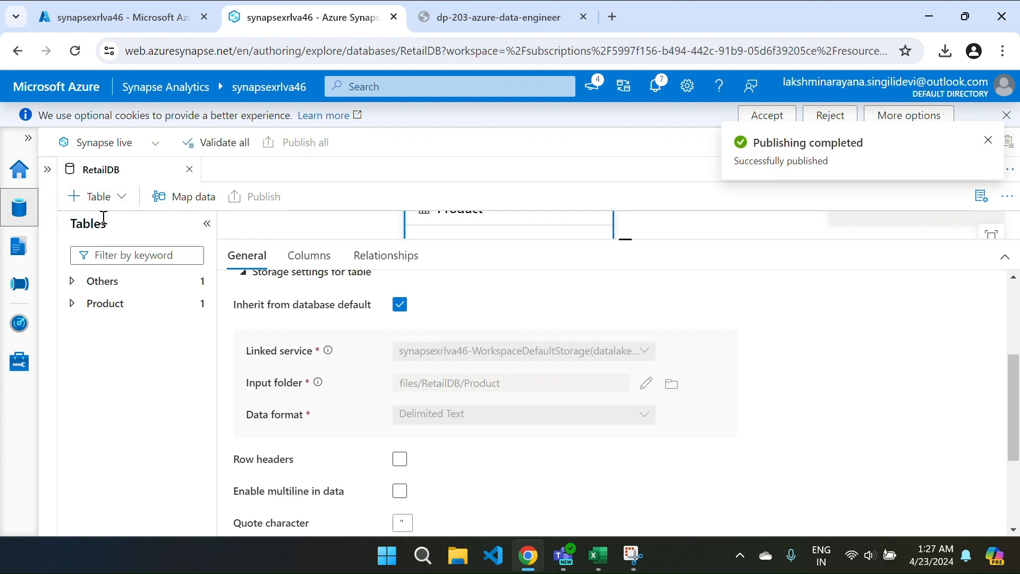
Step: Refresh lake databases, expand RetailDB Tables to see Customer and Product, and close the editor
left_click(49, 171)
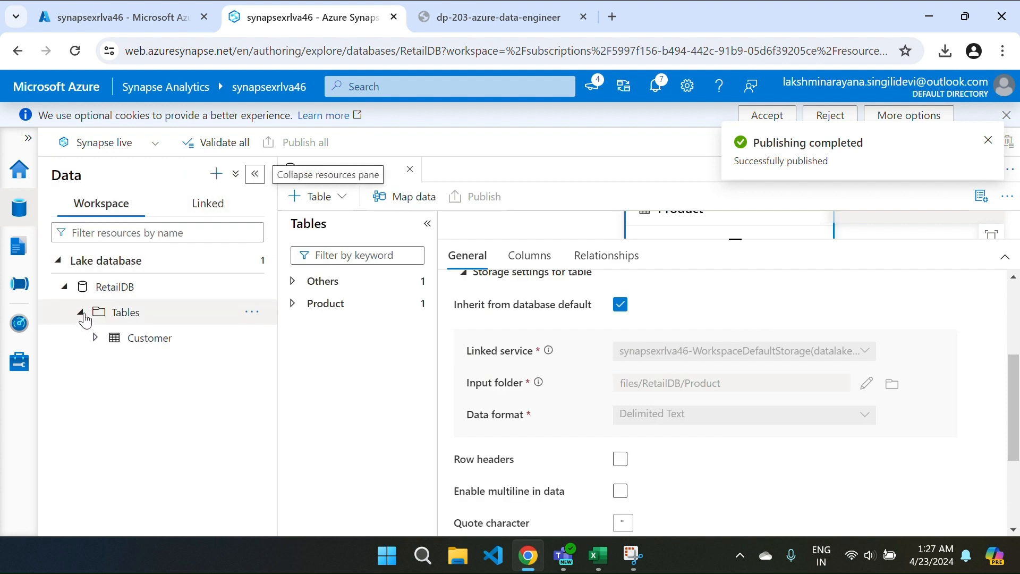
right_click(201, 266)
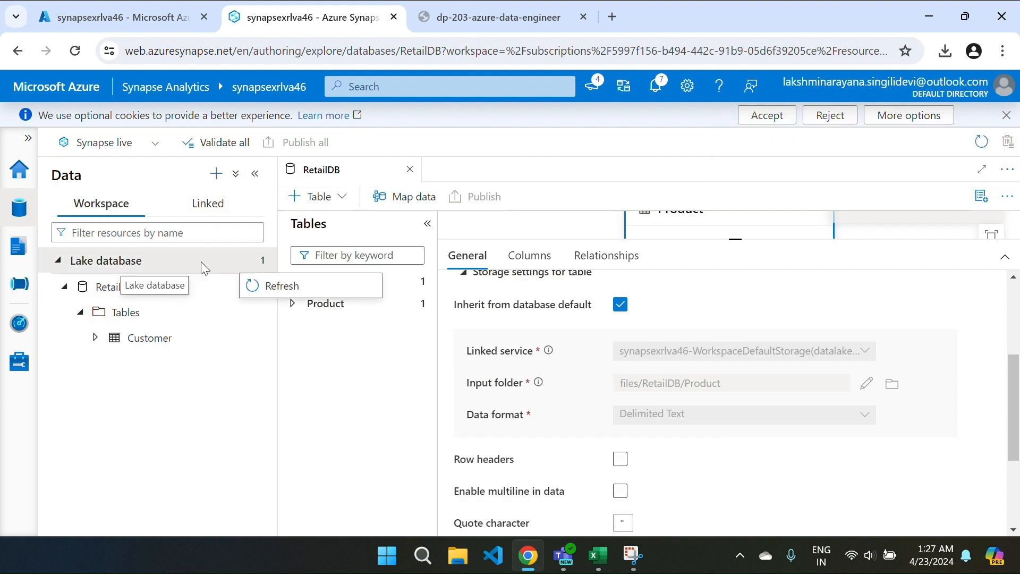
left_click(264, 291)
left_click(62, 289)
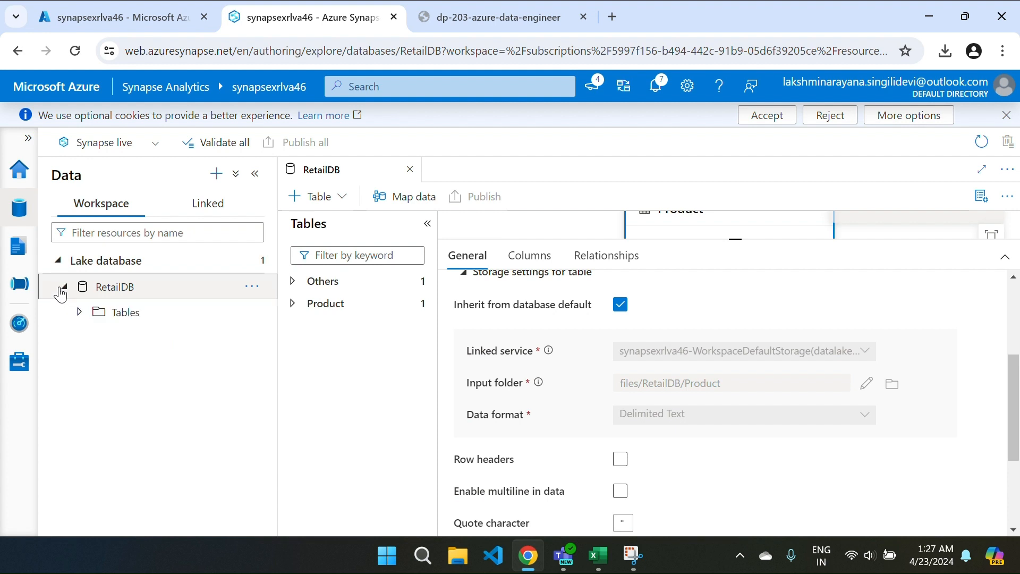
left_click(81, 312)
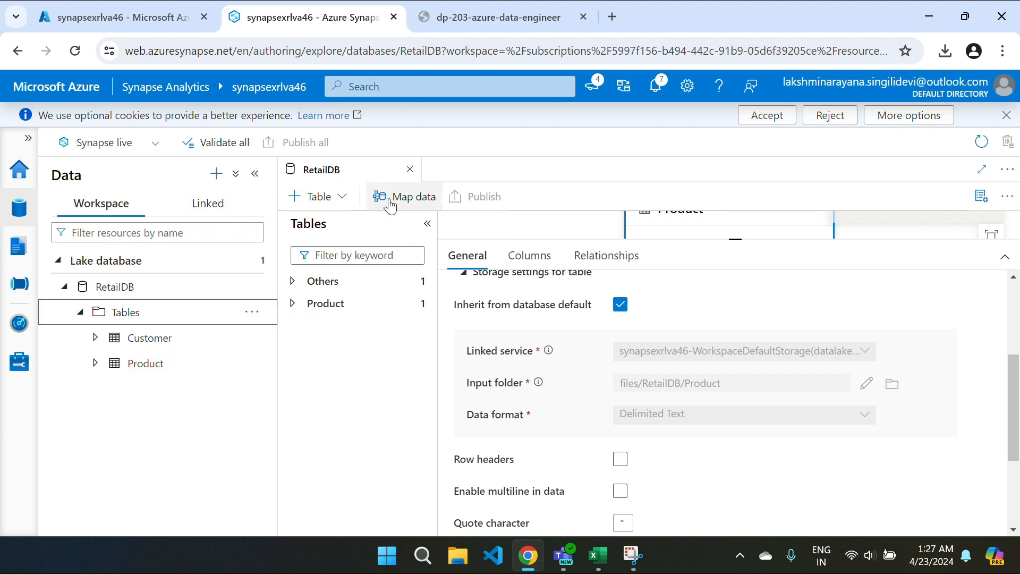
left_click(410, 170)
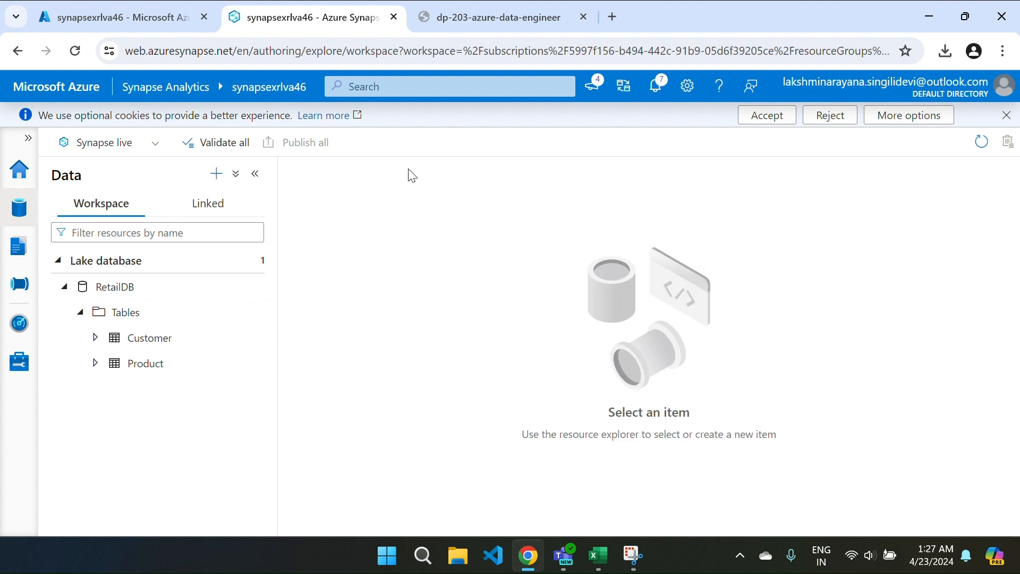
Step: Open the RetailDB folder in the linked primary files container
left_click(209, 204)
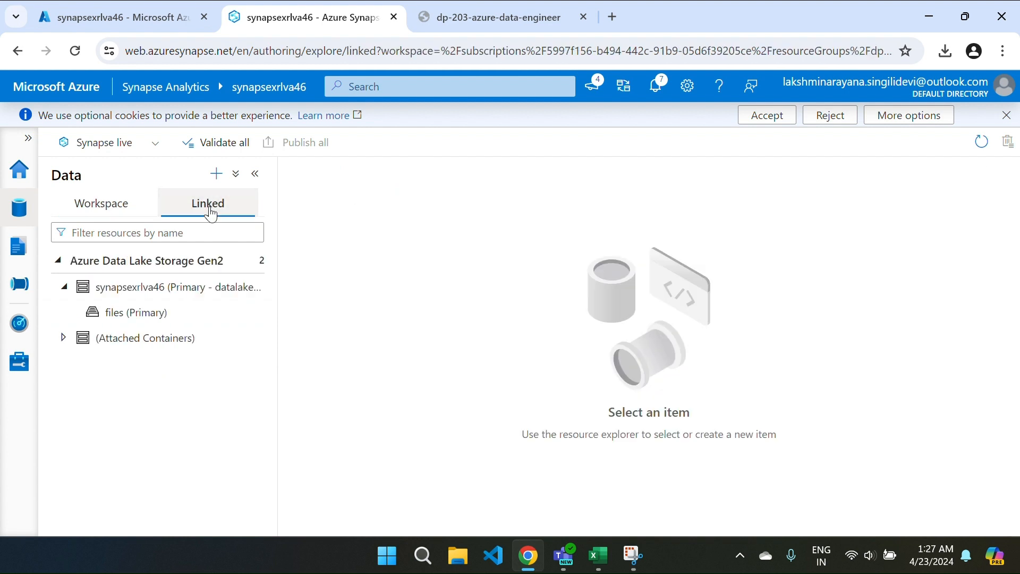
left_click(147, 313)
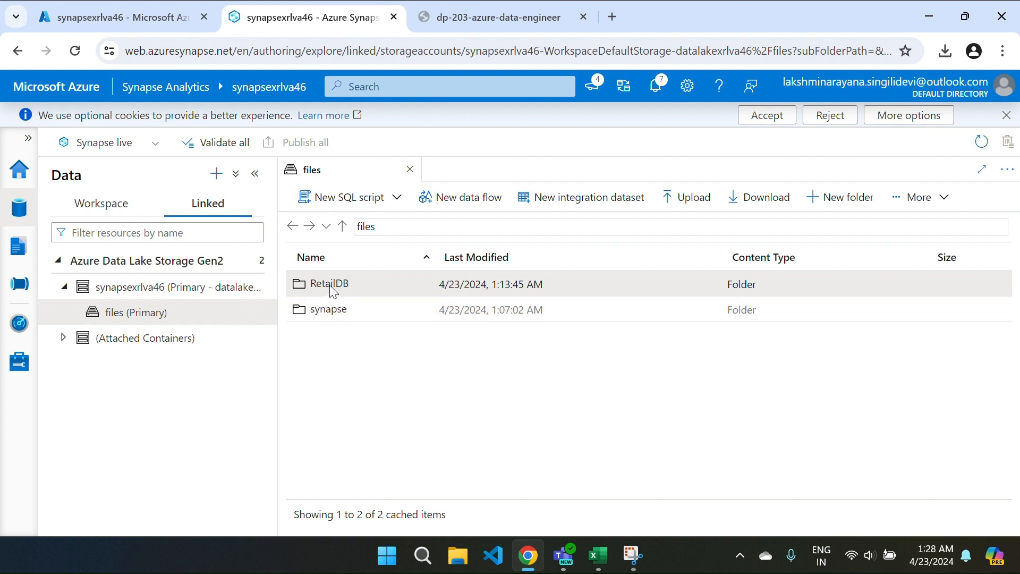
double_click(331, 286)
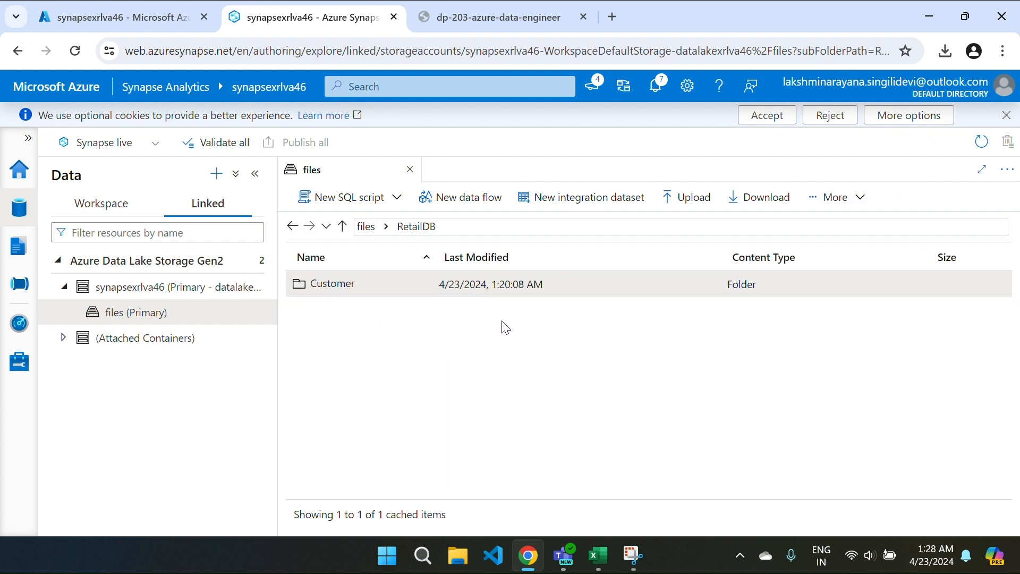
Step: Create a new folder named Product inside RetailDB
left_click(840, 197)
left_click(842, 234)
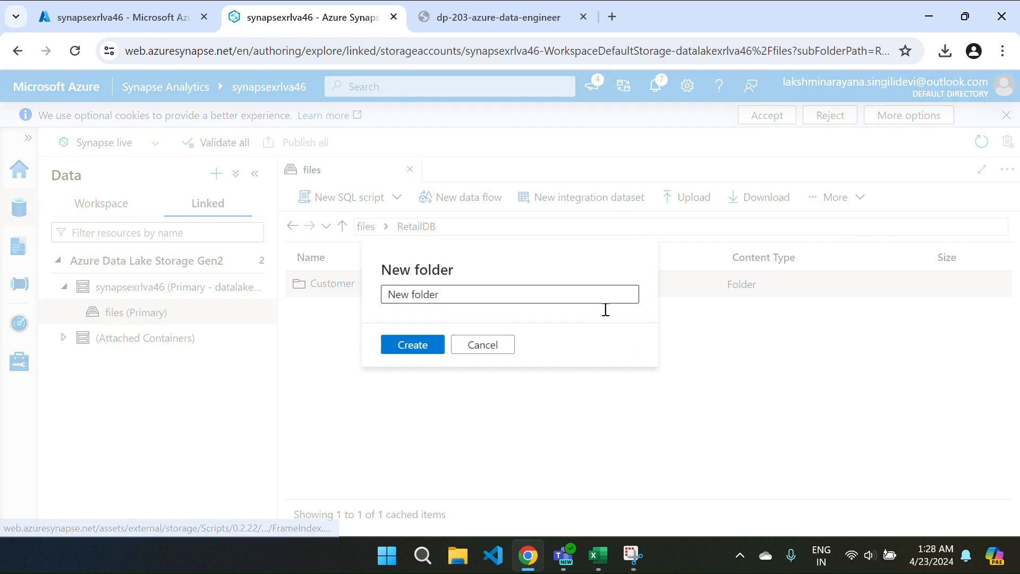
left_click(435, 289)
key("ctrl+a")
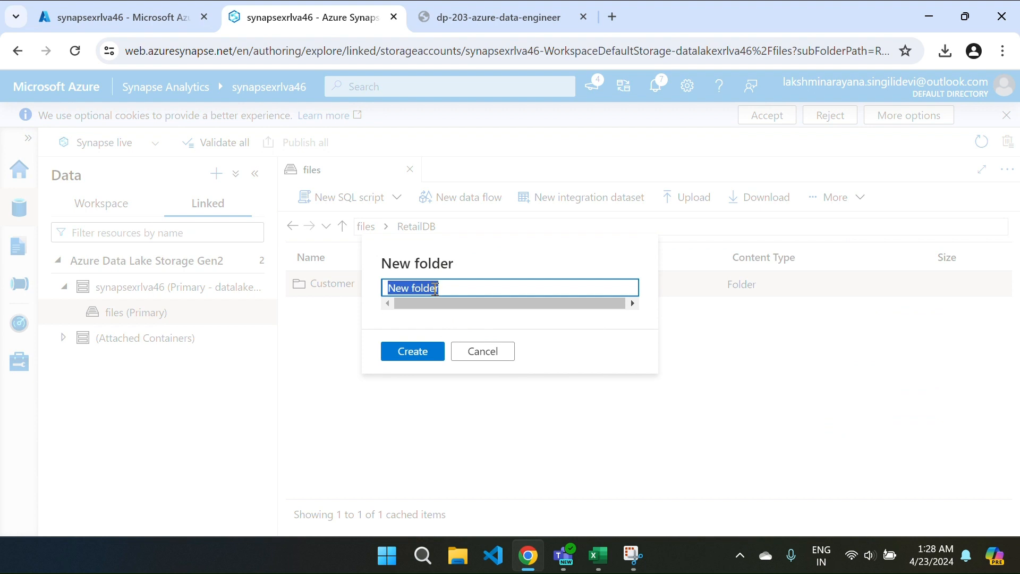
key("BackSpace")
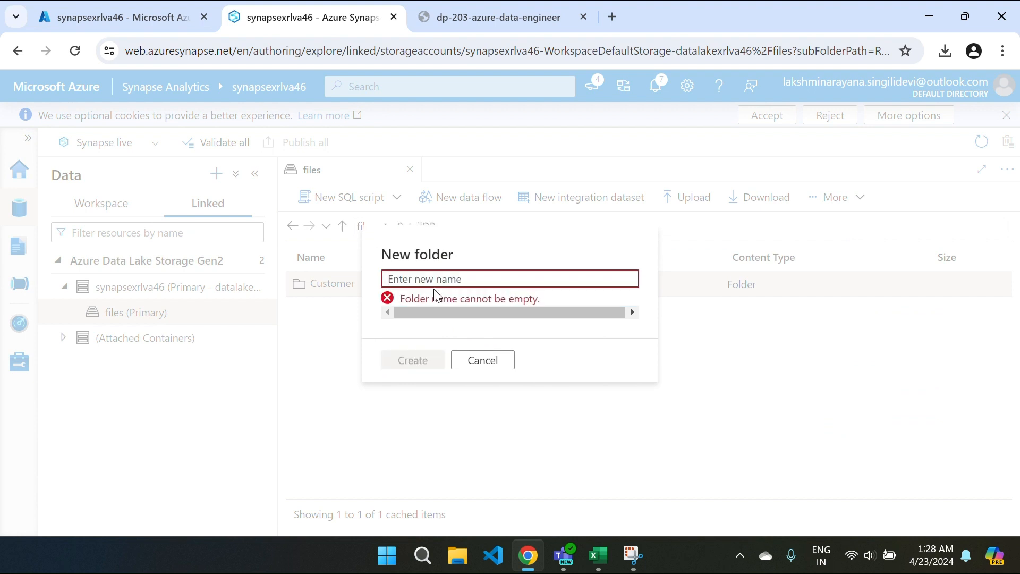
type("P")
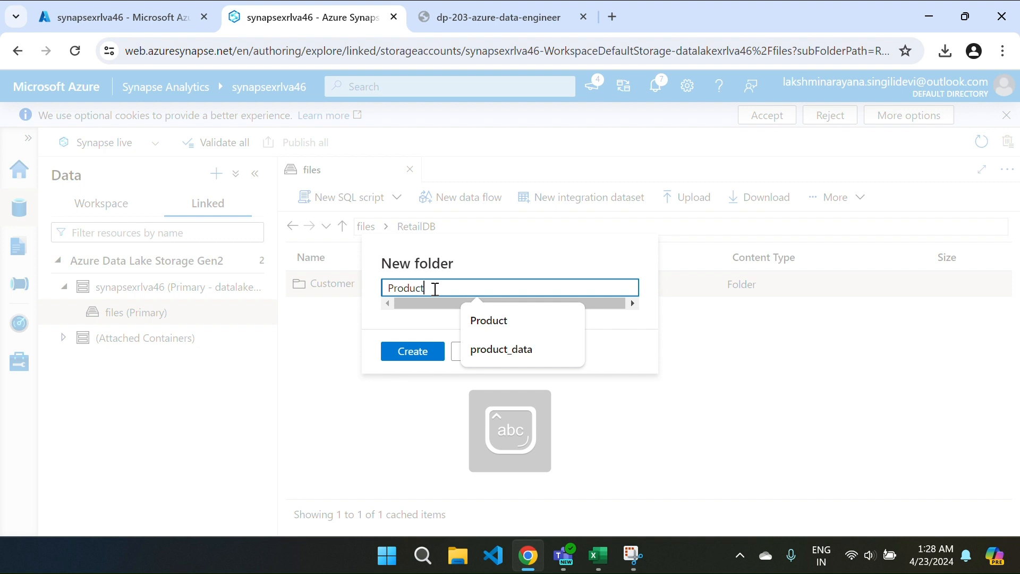
type("roduct")
left_click(413, 351)
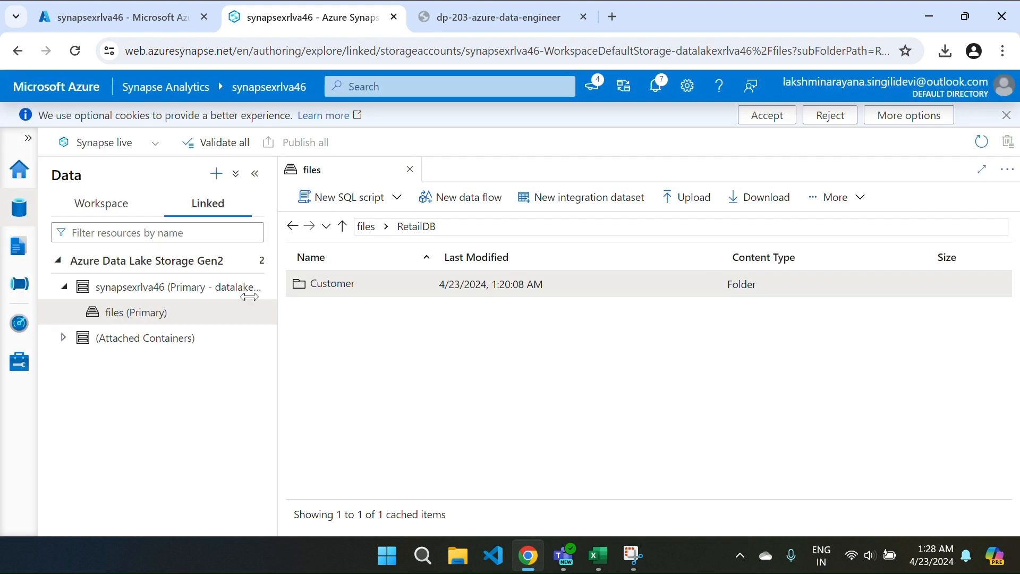
Step: Open the empty Product folder, pick products.csv from the Desktop for upload, then cancel
left_click(137, 205)
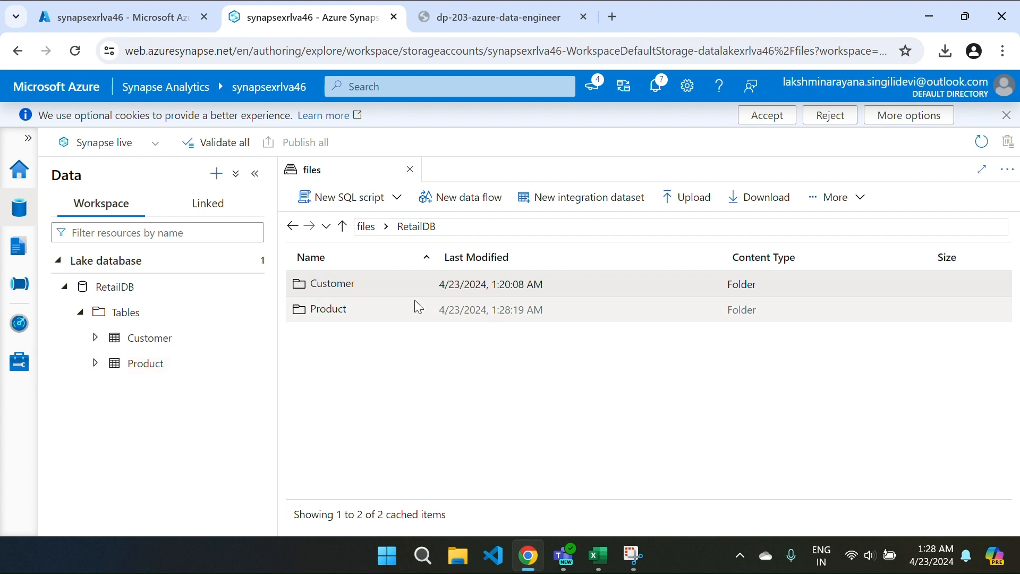
double_click(375, 310)
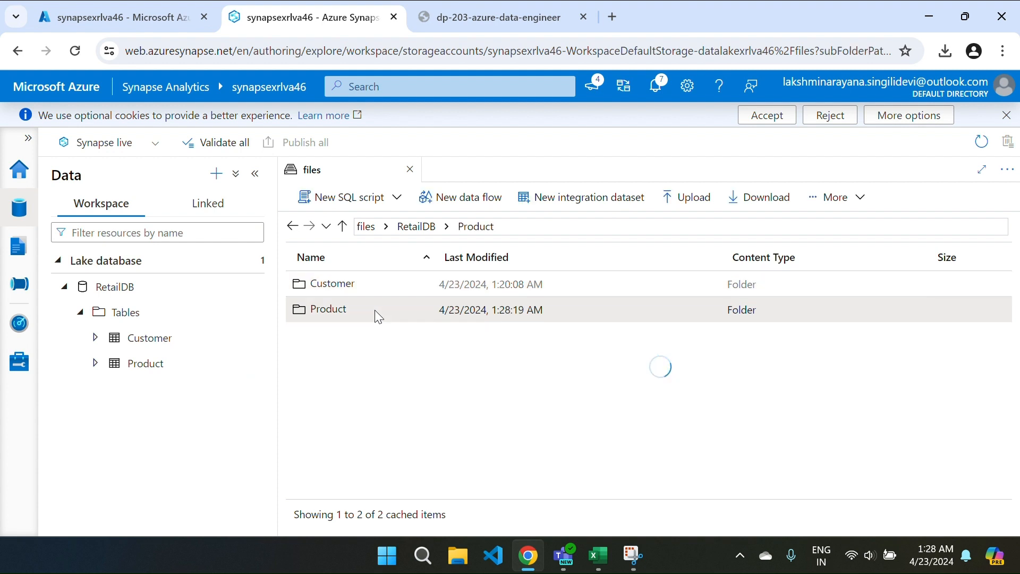
left_click(316, 197)
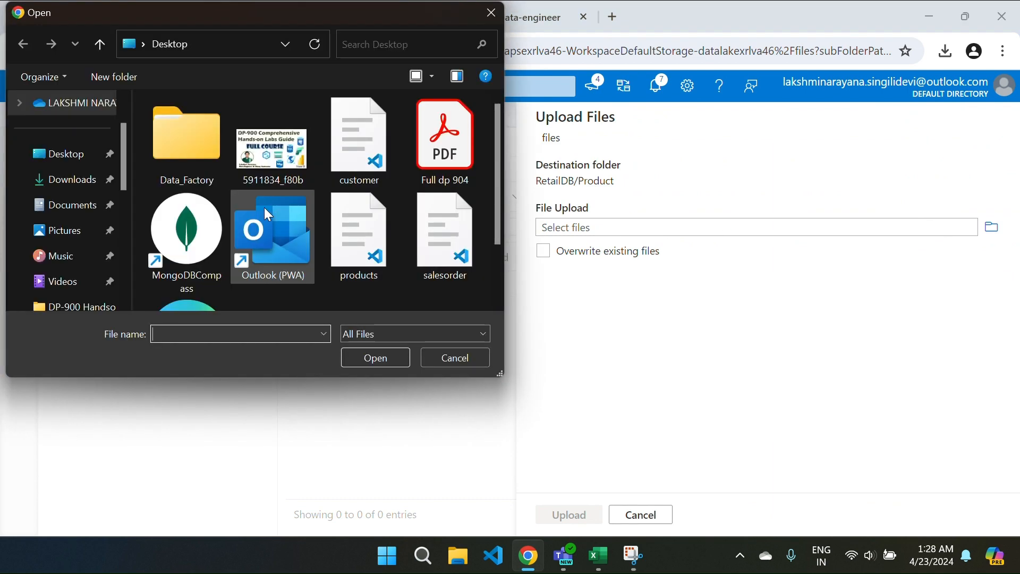
left_click(372, 253)
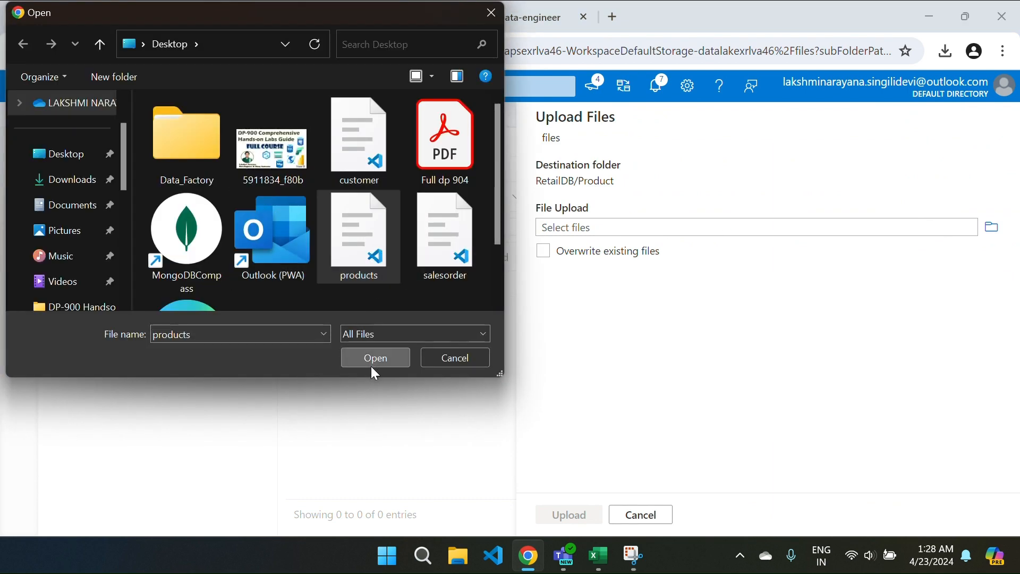
left_click(371, 366)
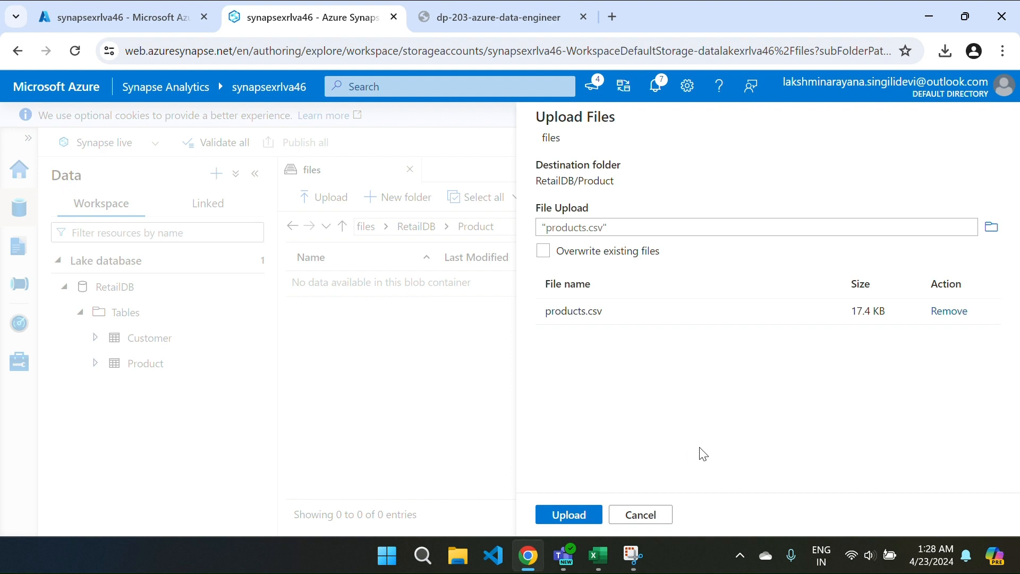
left_click(647, 514)
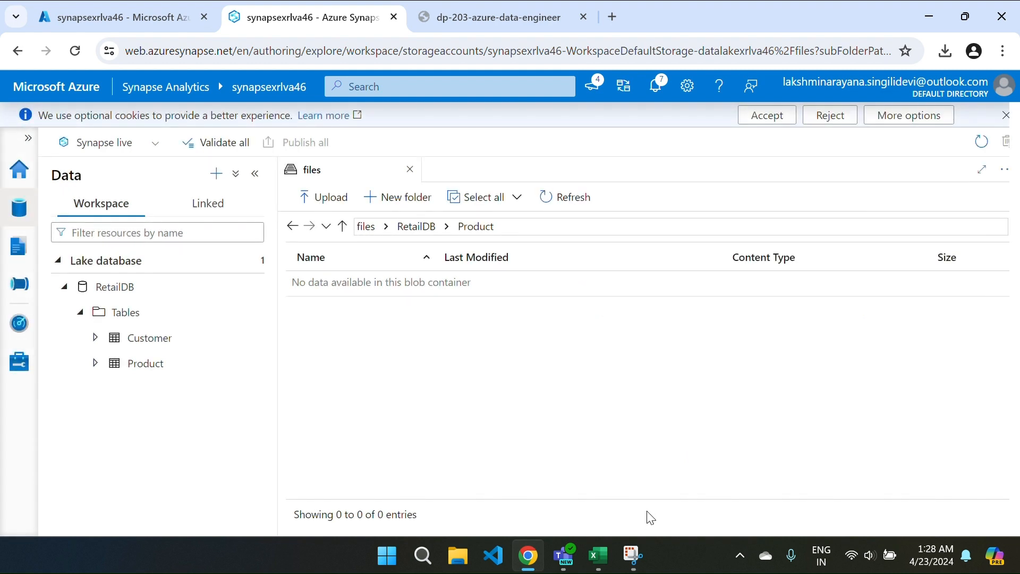
Step: Save the lab's product.csv data file to the Desktop and return to Synapse Studio
key("ctrl+Tab")
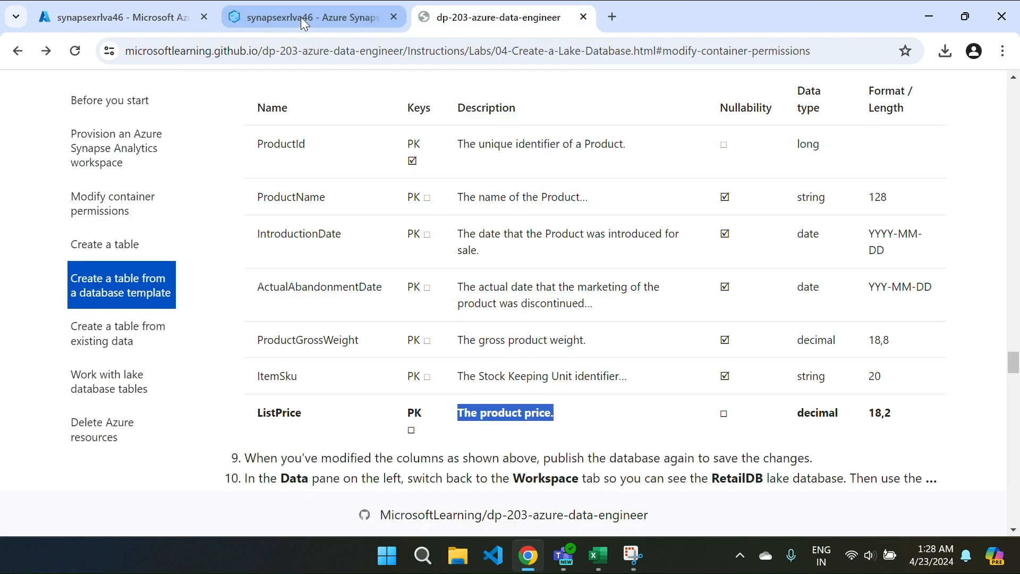
scroll(426, 147, "up", 15)
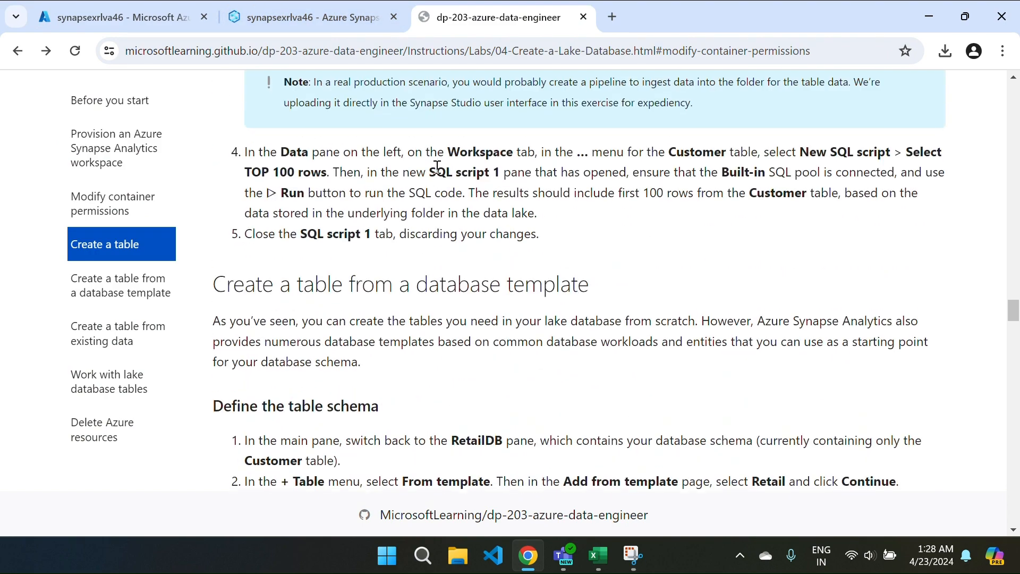
scroll(437, 167, "down", 8)
scroll(437, 167, "down", 15)
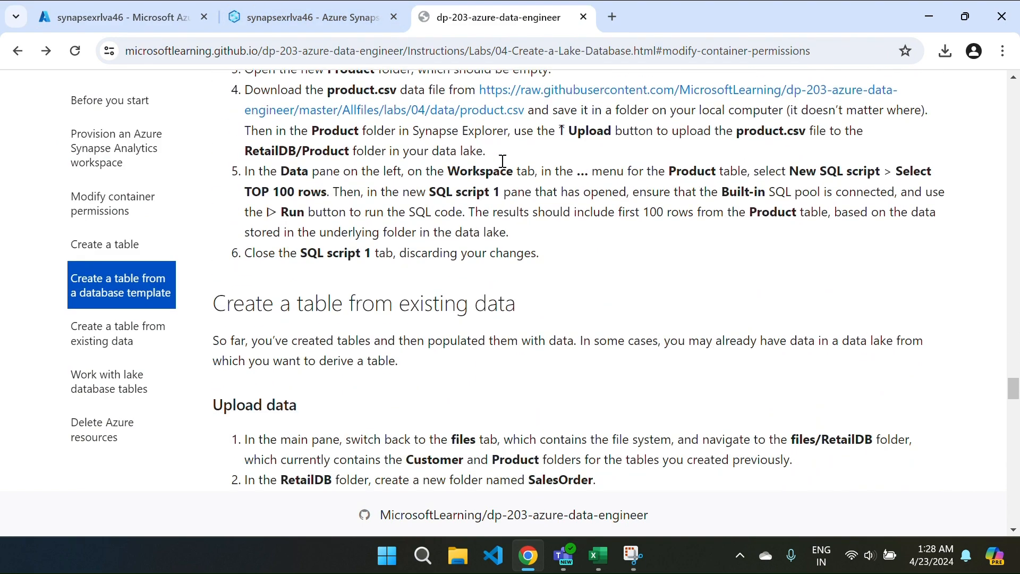
left_click(500, 165)
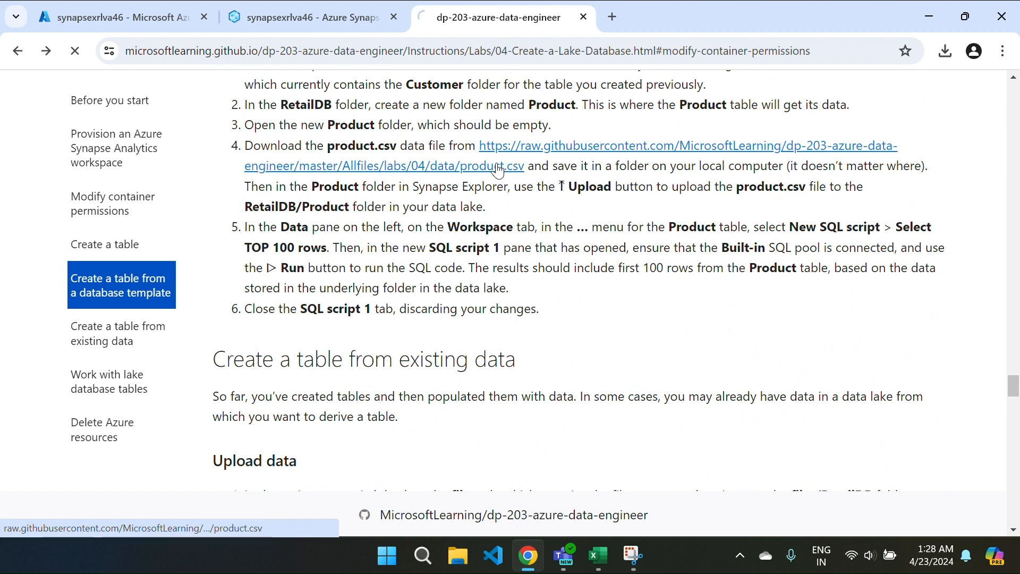
right_click(398, 188)
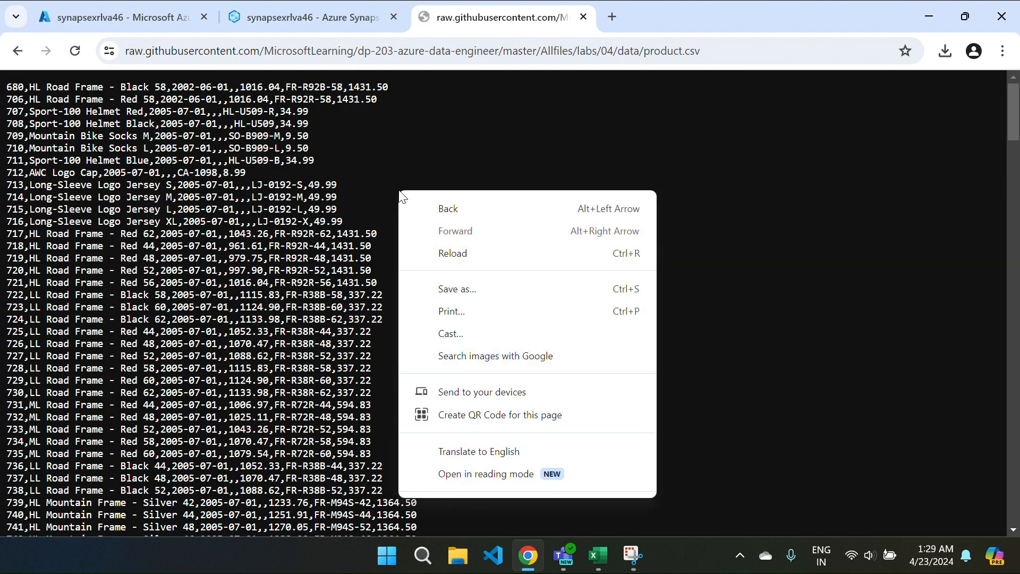
left_click(468, 289)
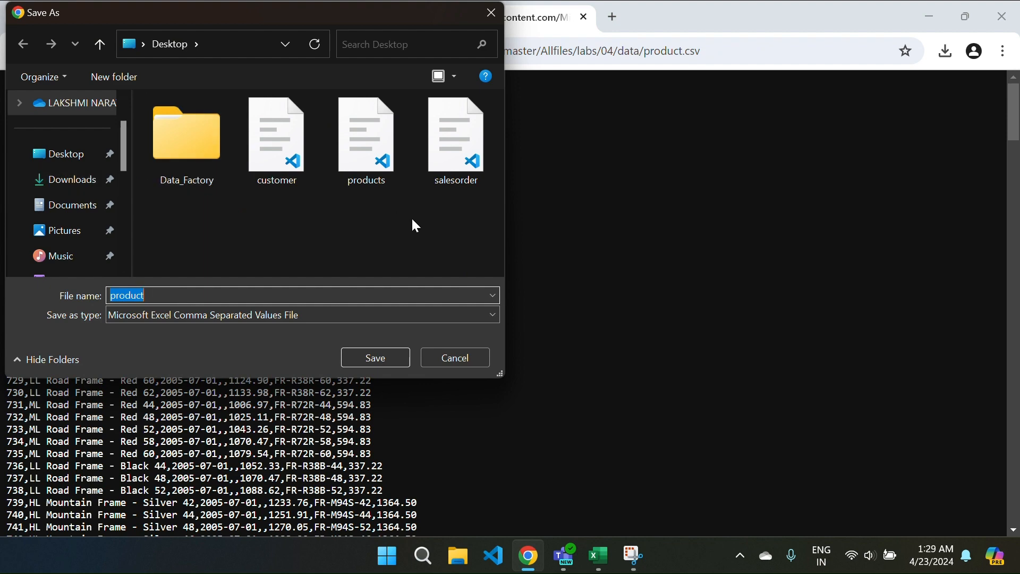
left_click(376, 358)
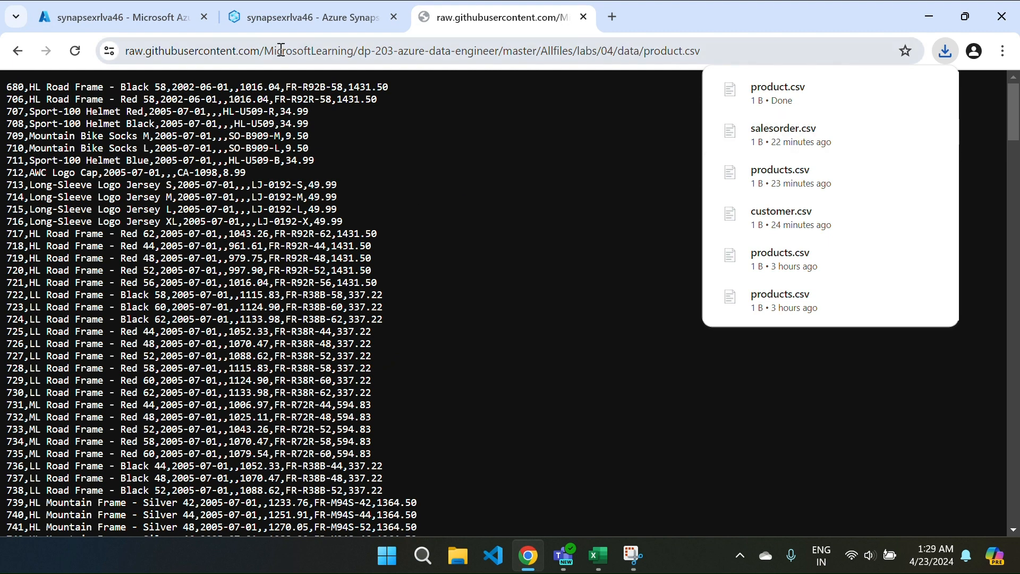
left_click(257, 21)
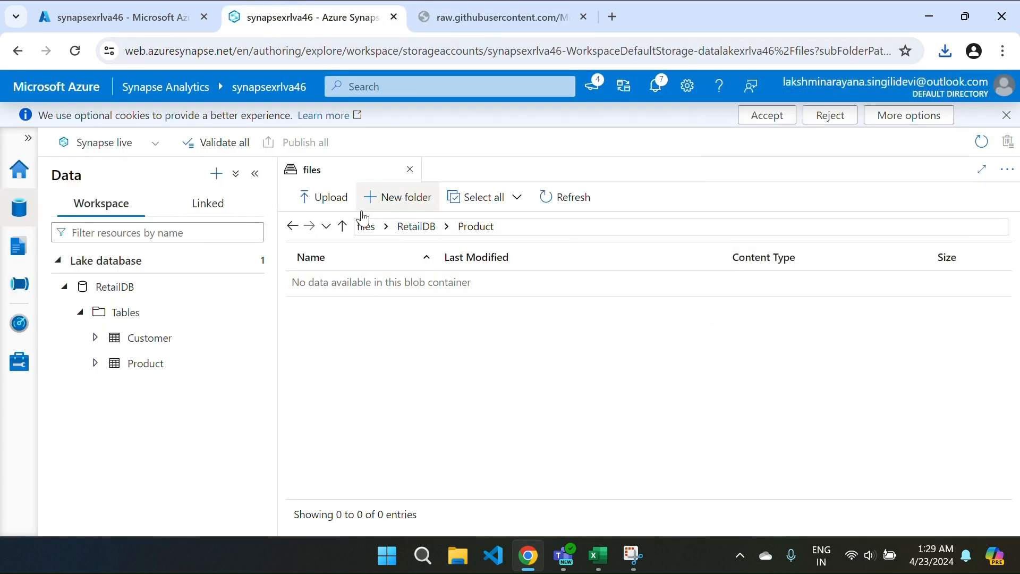
Step: Upload product.csv from the Desktop into RetailDB/Product, then go back to the RetailDB folder
left_click(326, 208)
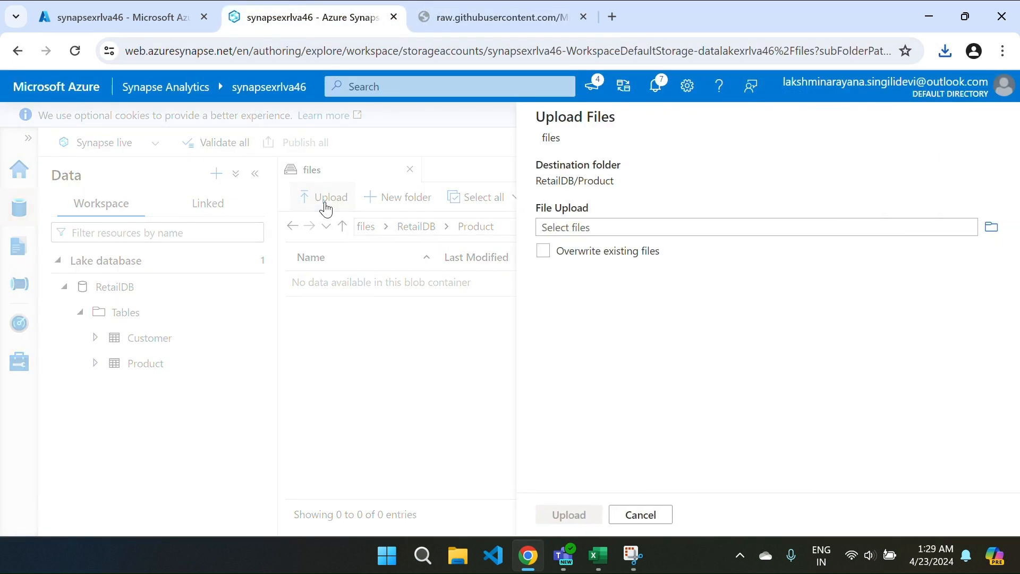
left_click(650, 232)
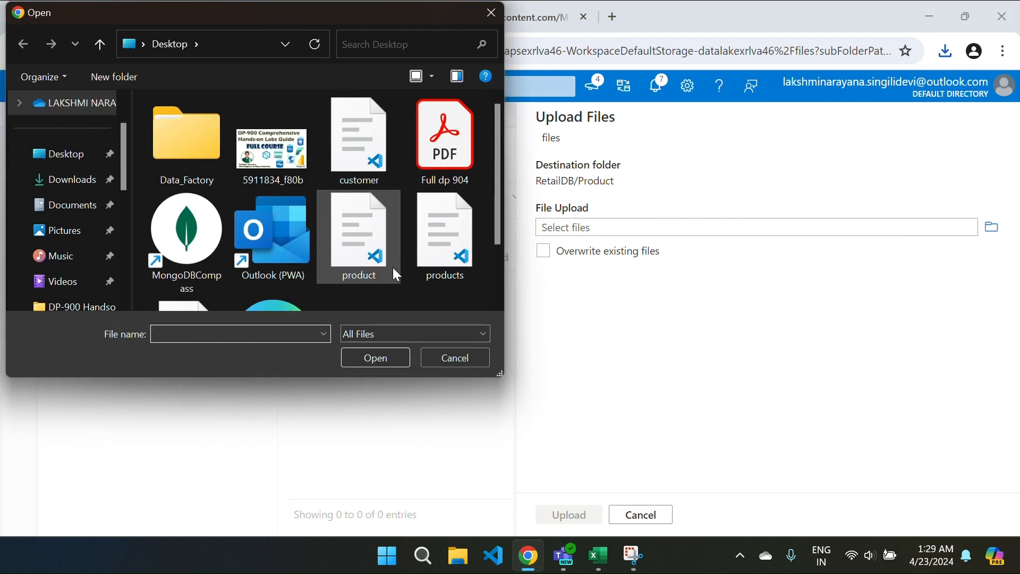
scroll(396, 273, "down", 1)
left_click(359, 183)
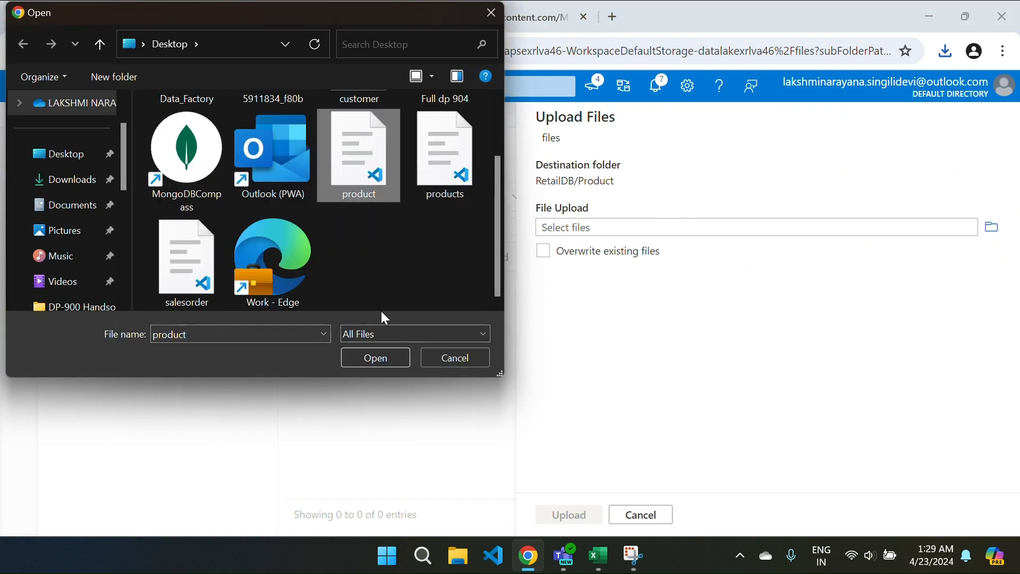
left_click(375, 358)
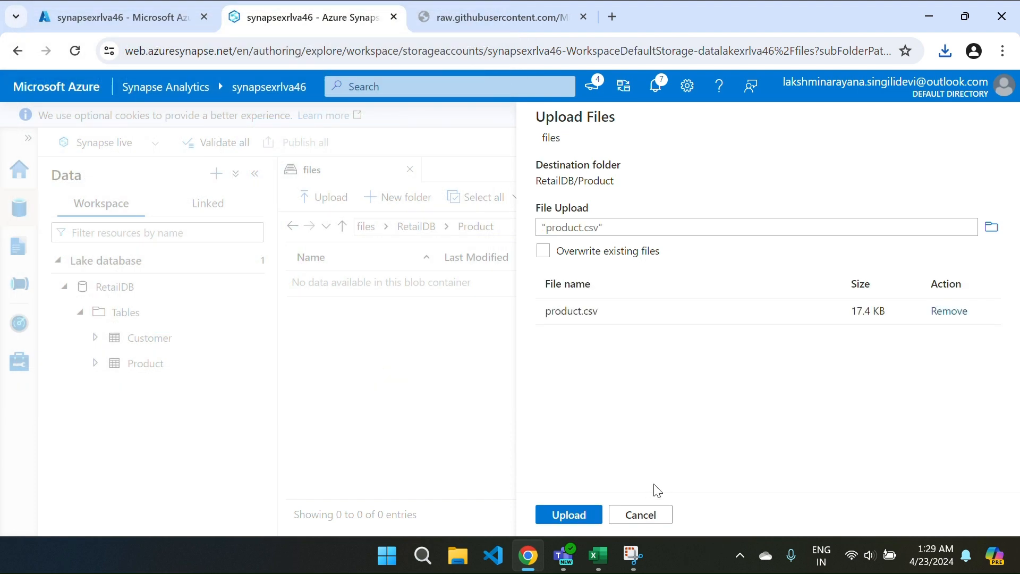
left_click(568, 515)
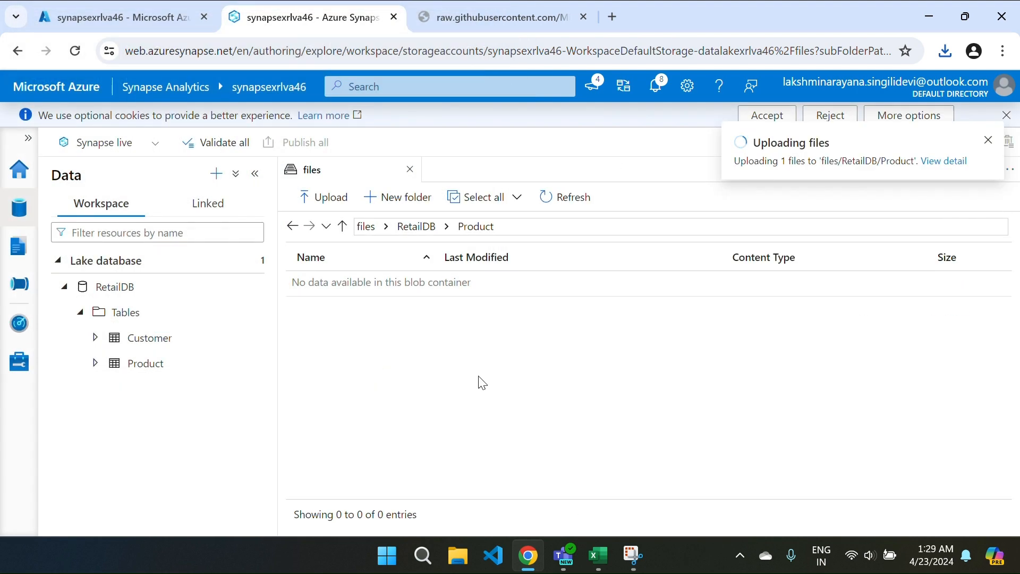
left_click(388, 281)
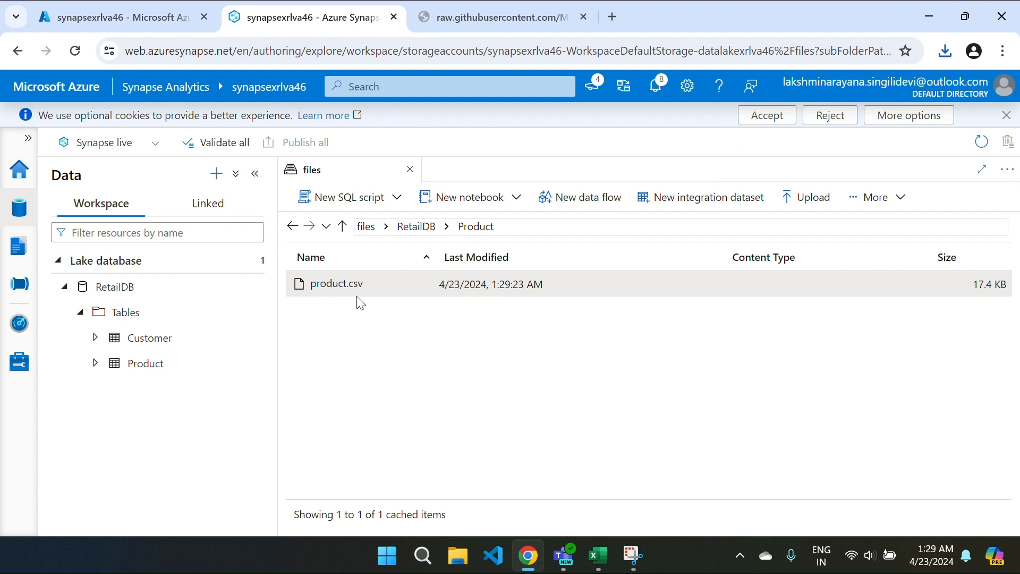
left_click(417, 226)
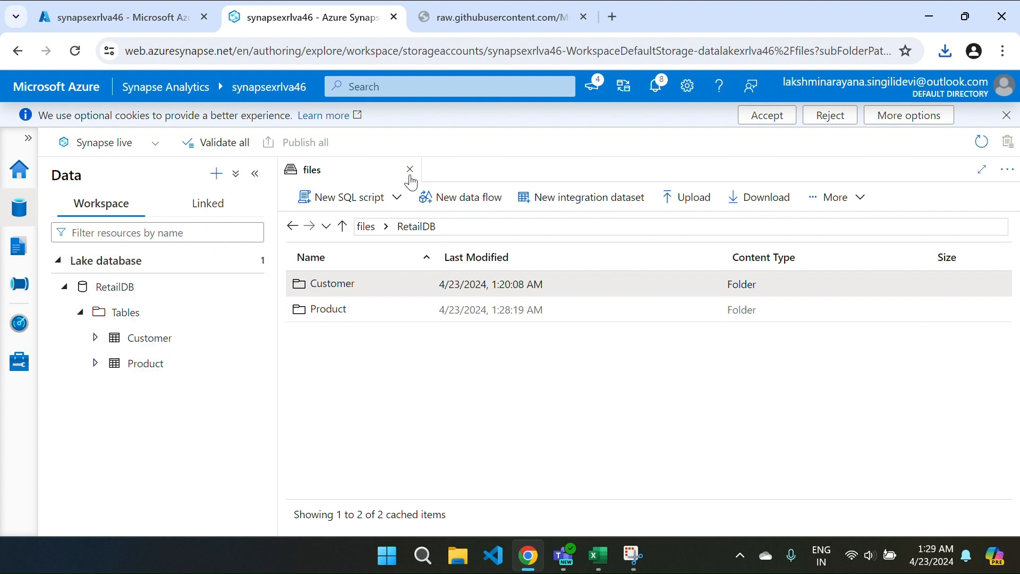
left_click(133, 370)
Step: Generate and run a SELECT TOP 100 rows query on the Product table
right_click(136, 372)
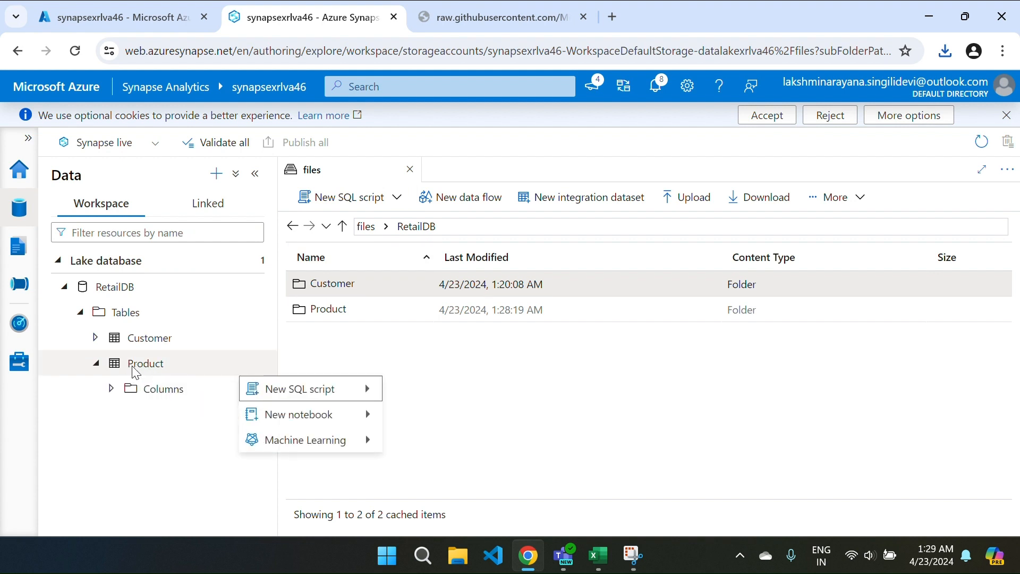
mouse_move(372, 383)
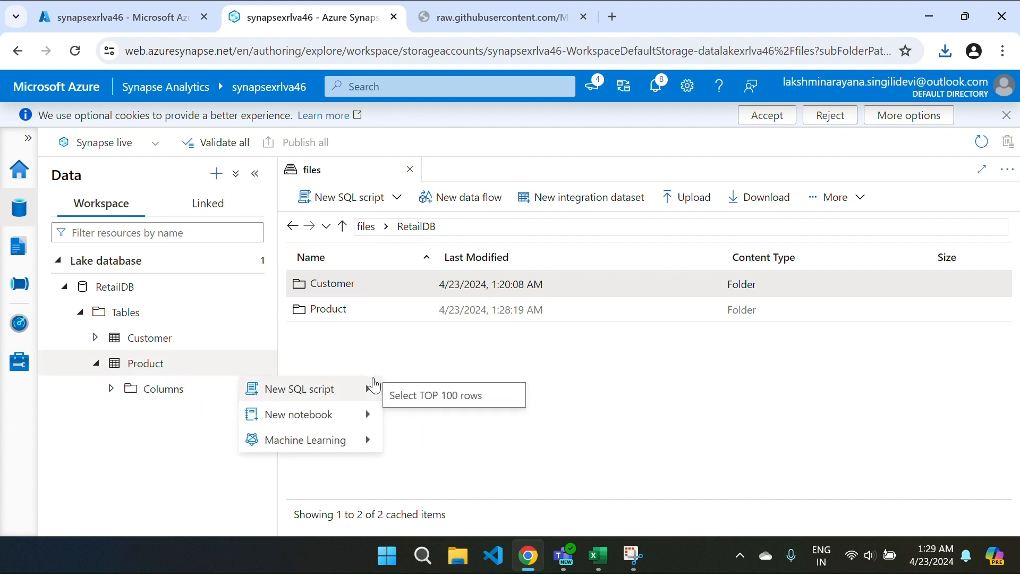
left_click(439, 393)
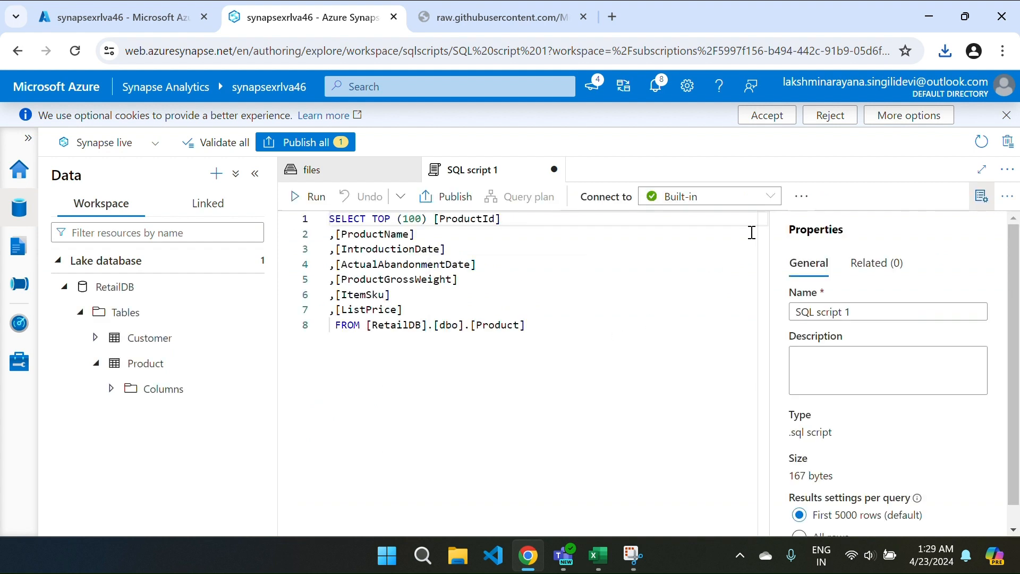
left_click(802, 197)
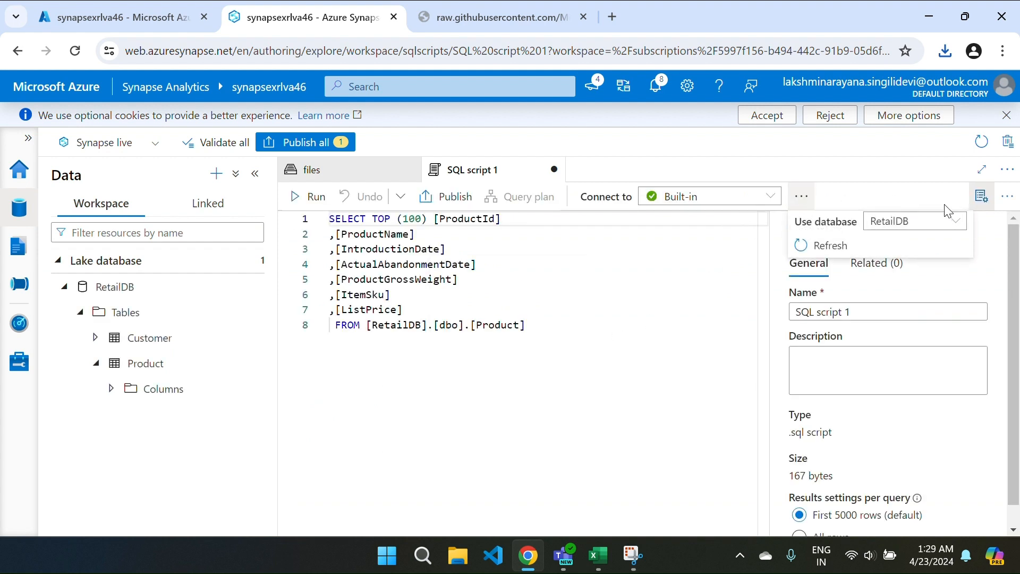
left_click(300, 197)
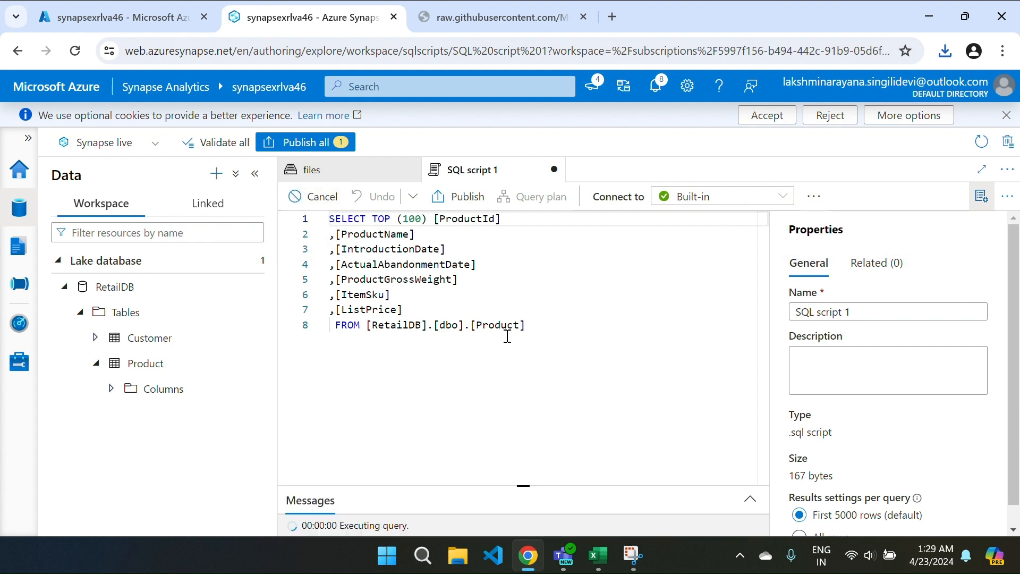
Step: Enlarge the query results to review Product rows, then close the script discarding changes
left_click_drag(503, 485, 471, 346)
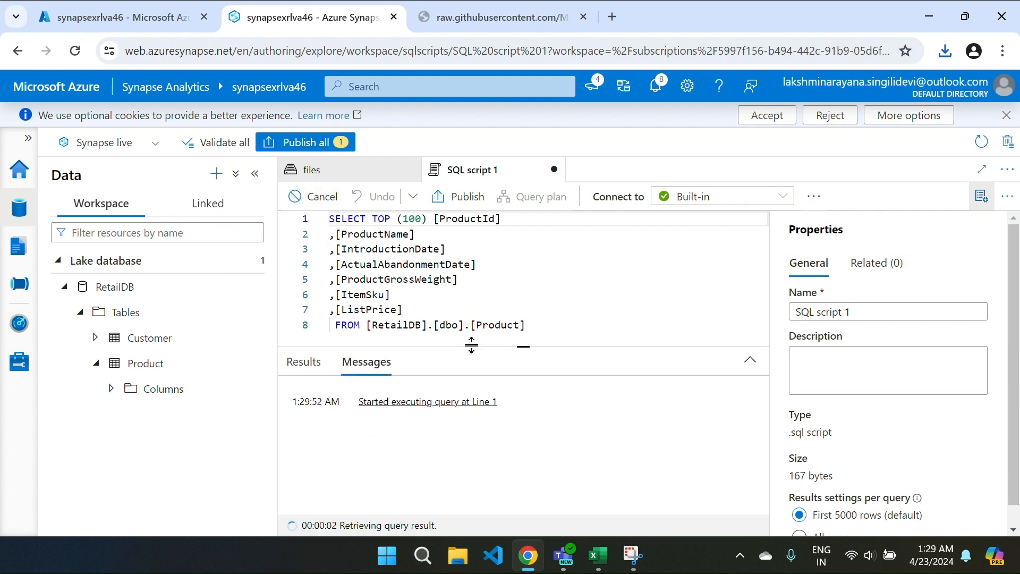
left_click(982, 196)
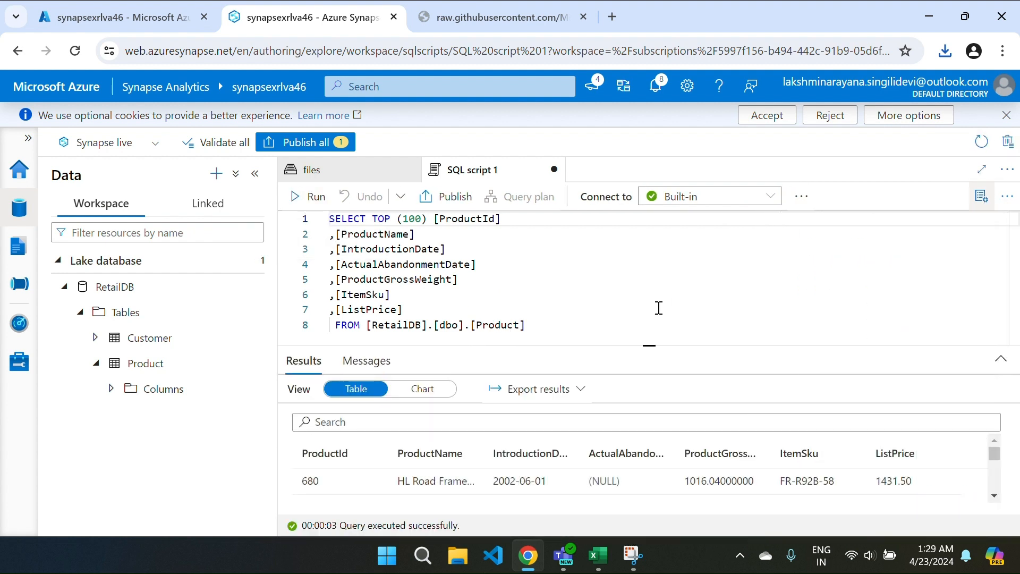
scroll(645, 479, "down", 2)
scroll(646, 477, "up", 2)
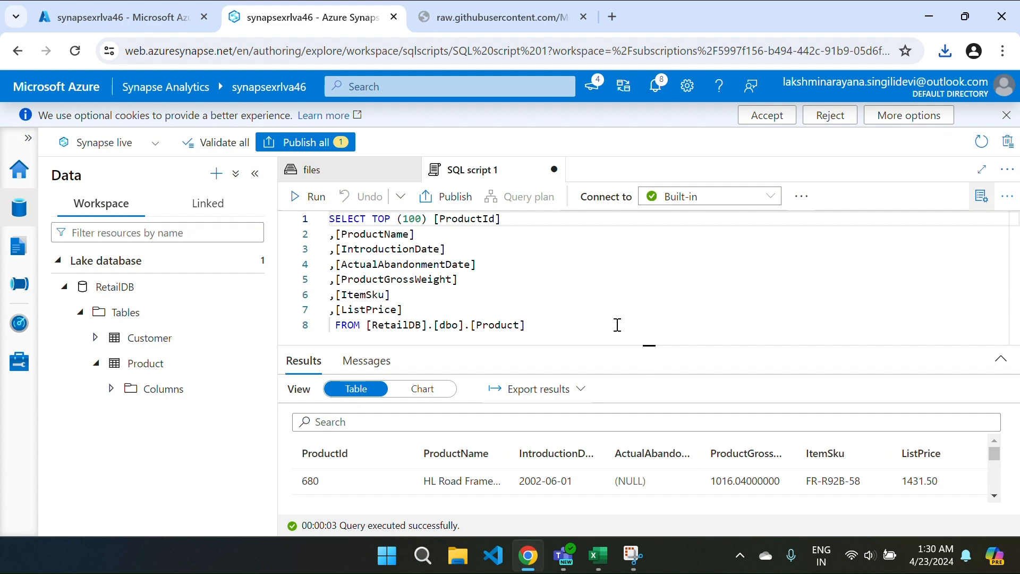
left_click(554, 170)
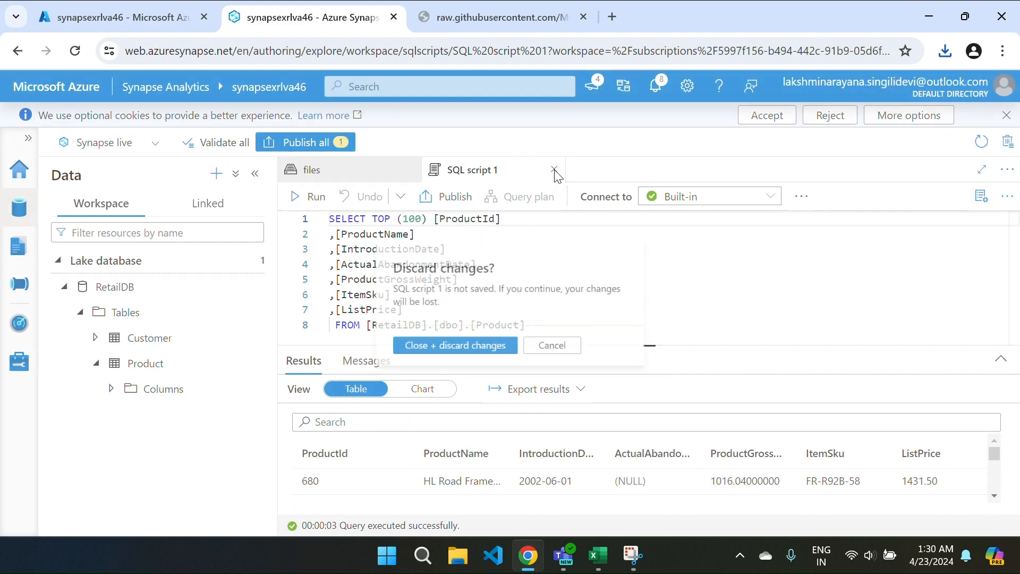
left_click(441, 343)
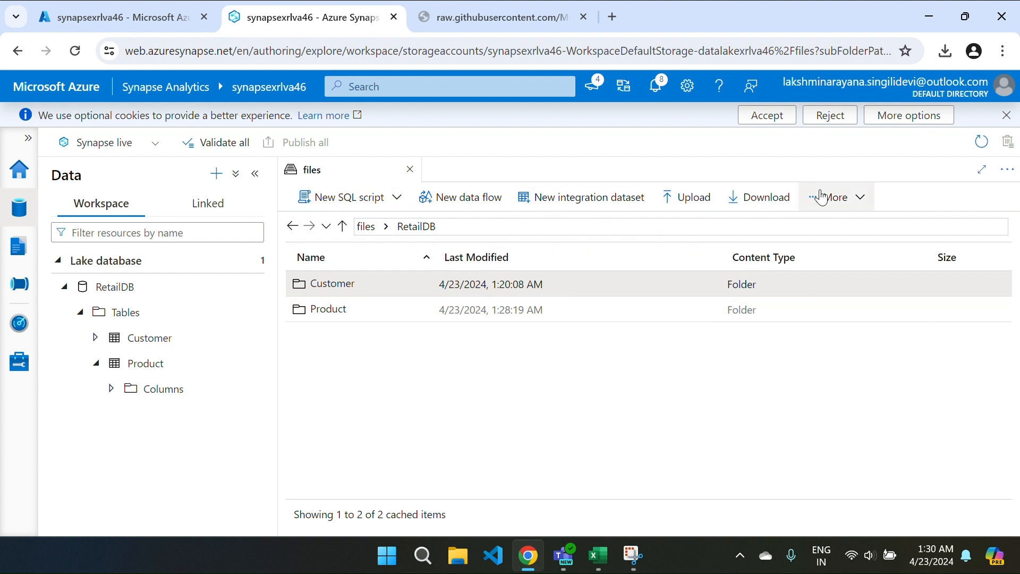
Step: Add a new RetailDB folder named SalesOrder and open the empty folder
left_click(844, 197)
left_click(844, 224)
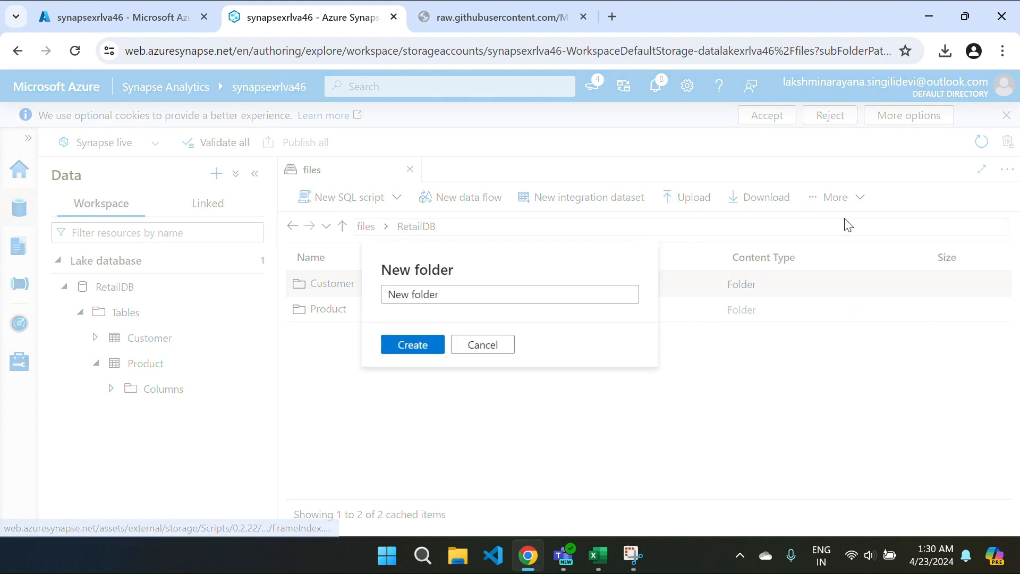
left_click(482, 294)
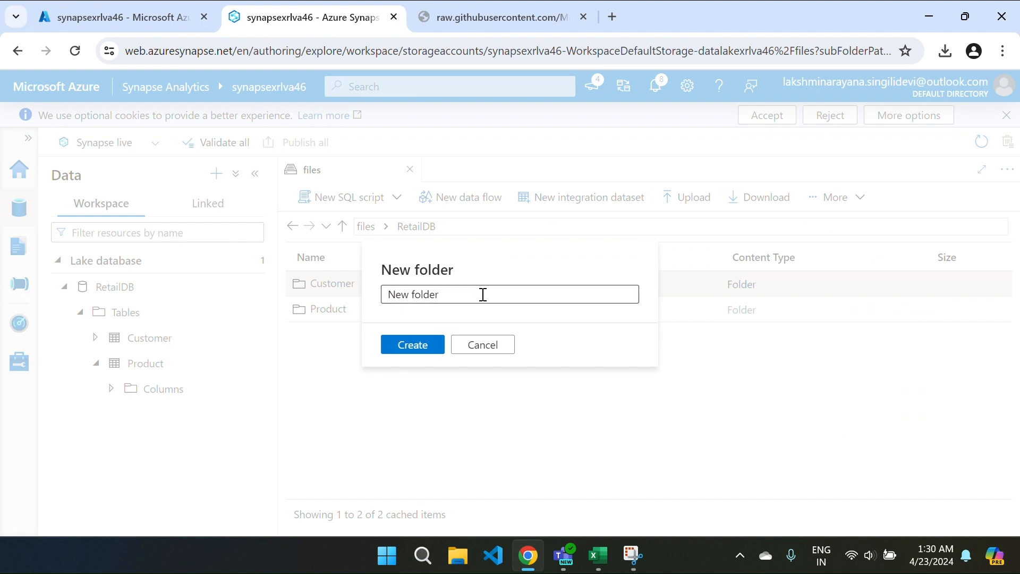
triple_click(483, 294)
key("BackSpace")
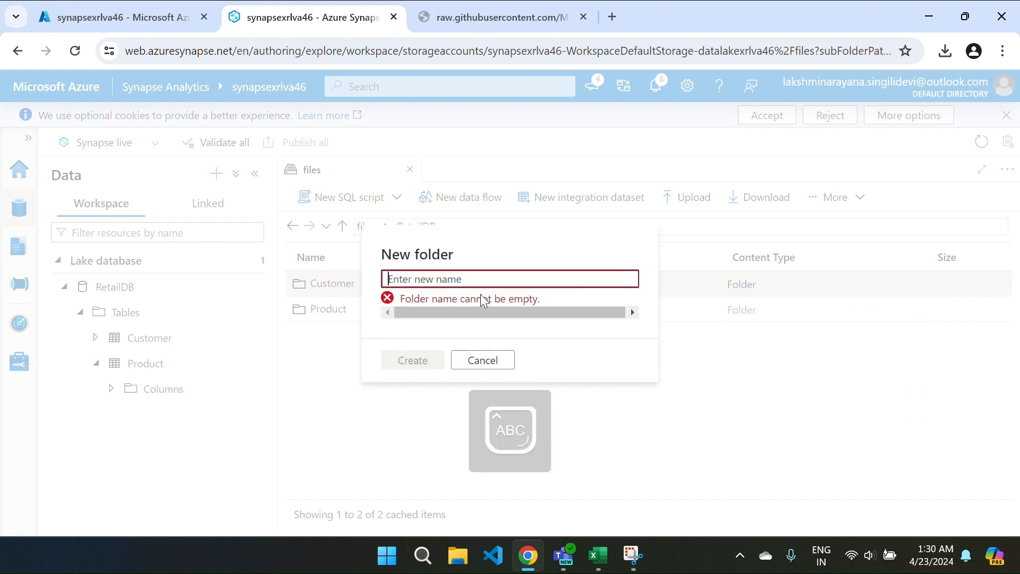
type("SalesOrder")
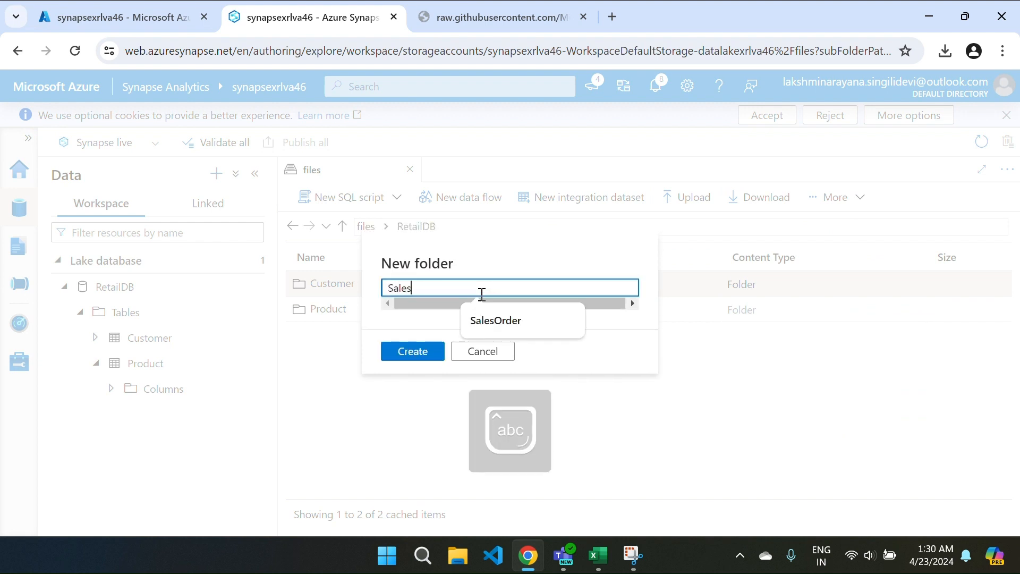
left_click(503, 319)
left_click(412, 352)
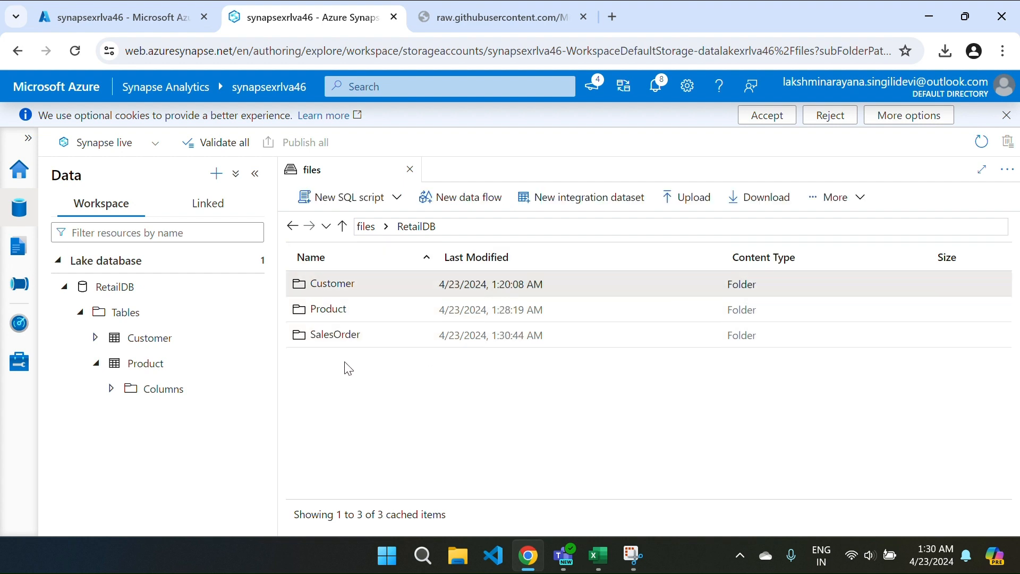
double_click(333, 335)
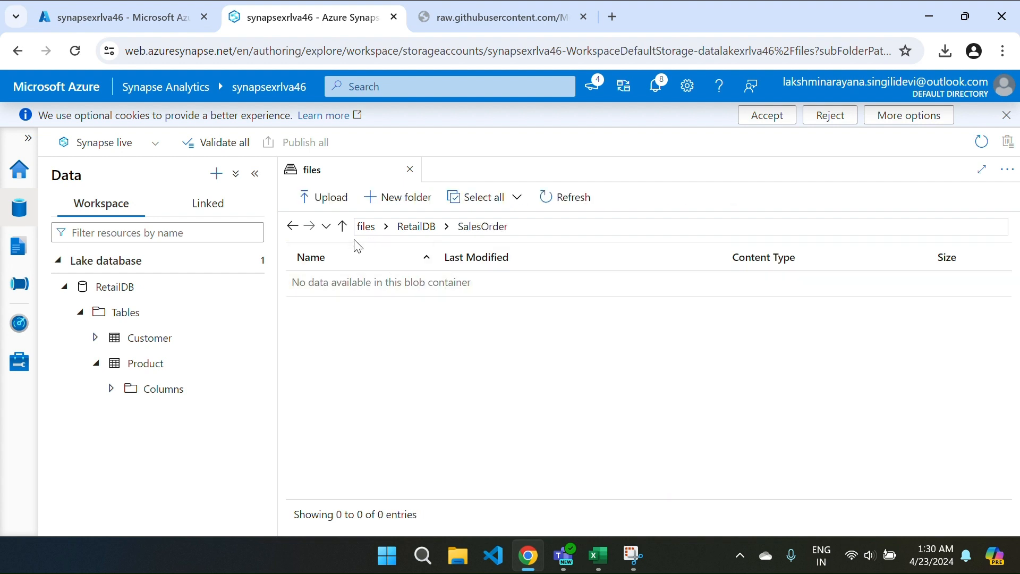
Step: Queue salesorder.csv from the Desktop for upload into the RetailDB/SalesOrder folder
left_click(318, 198)
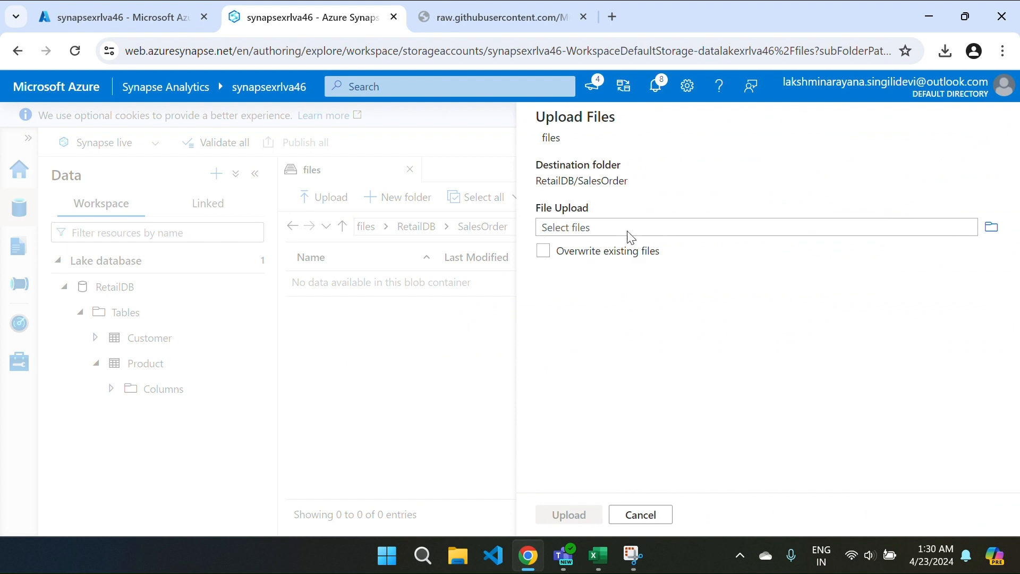
left_click(629, 233)
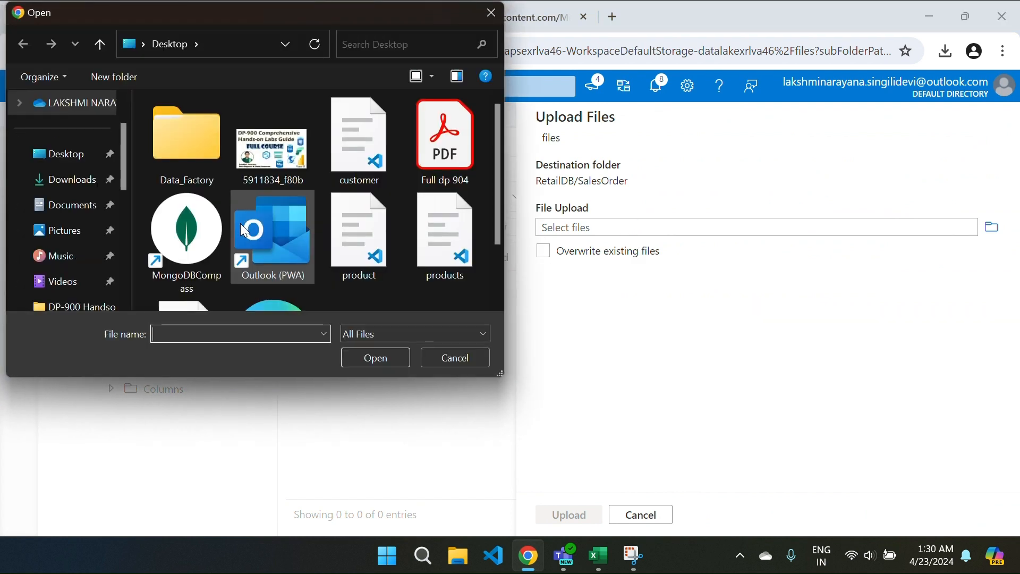
scroll(412, 282, "down", 2)
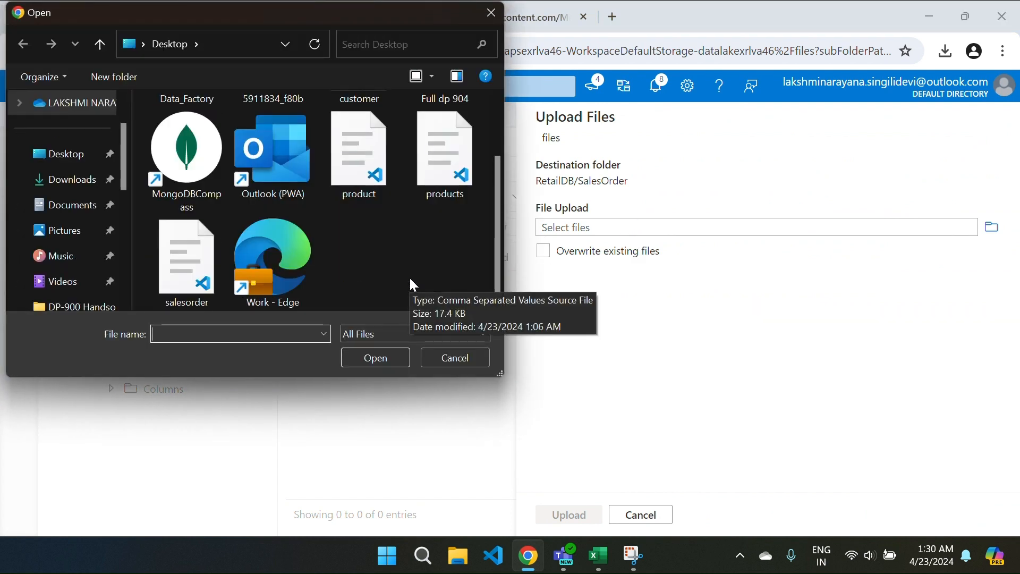
left_click(171, 285)
left_click(372, 360)
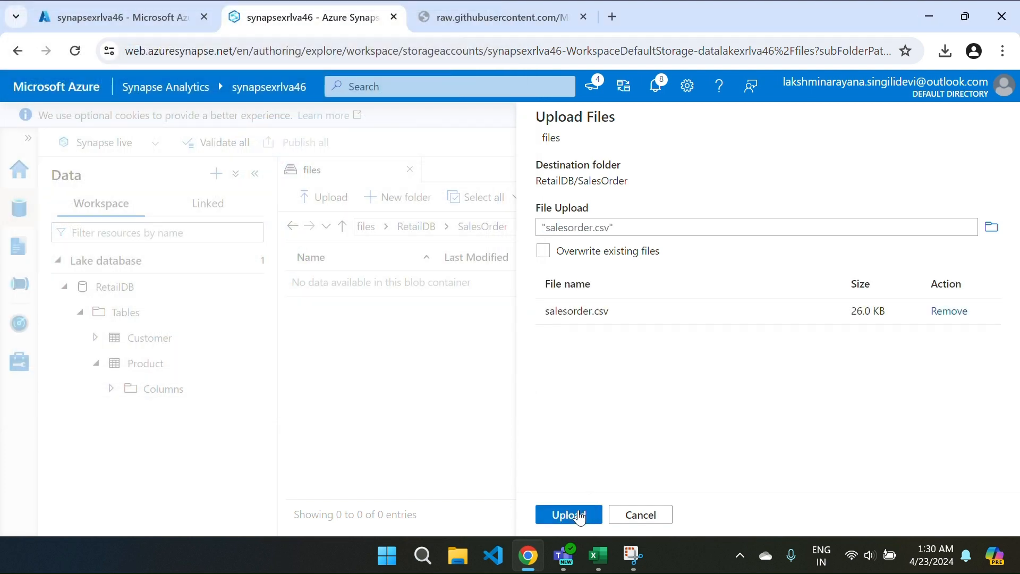
left_click(568, 514)
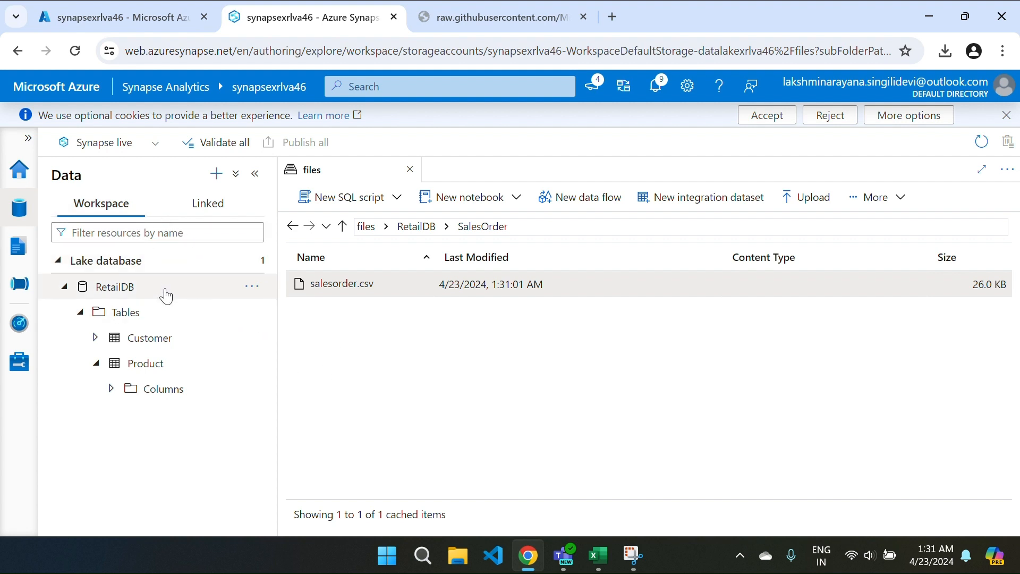
Step: Open the RetailDB lake database in the database designer
right_click(137, 296)
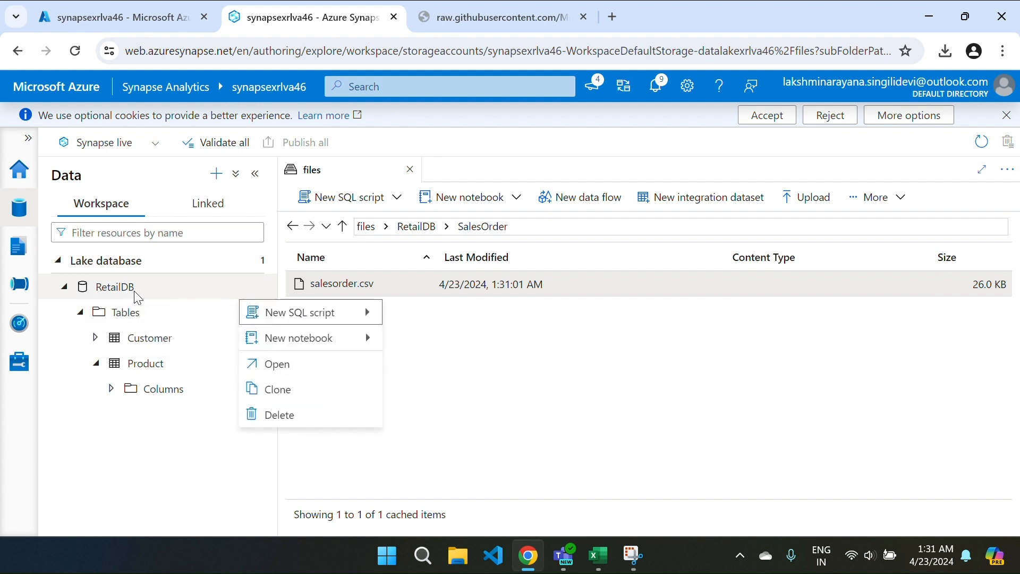
mouse_move(274, 320)
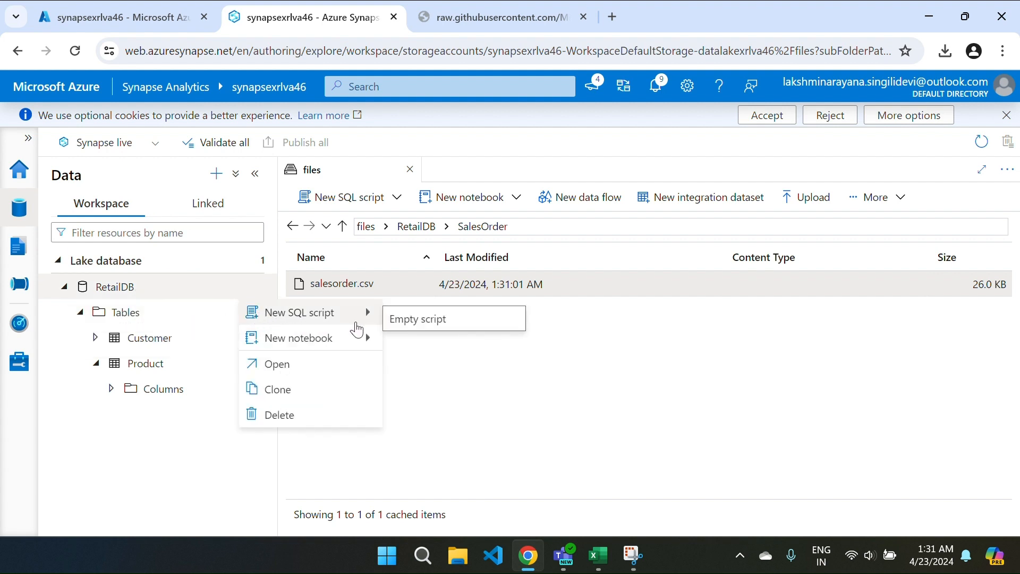
left_click(263, 363)
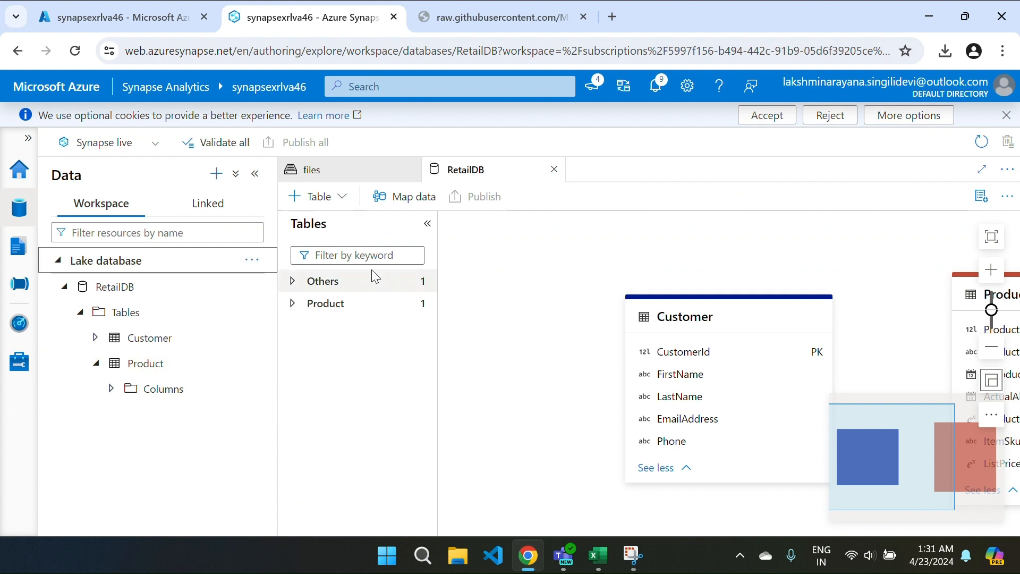
Step: Start a SalesOrder table from the data lake on WorkspaceDefaultStorage and browse for input
left_click(314, 207)
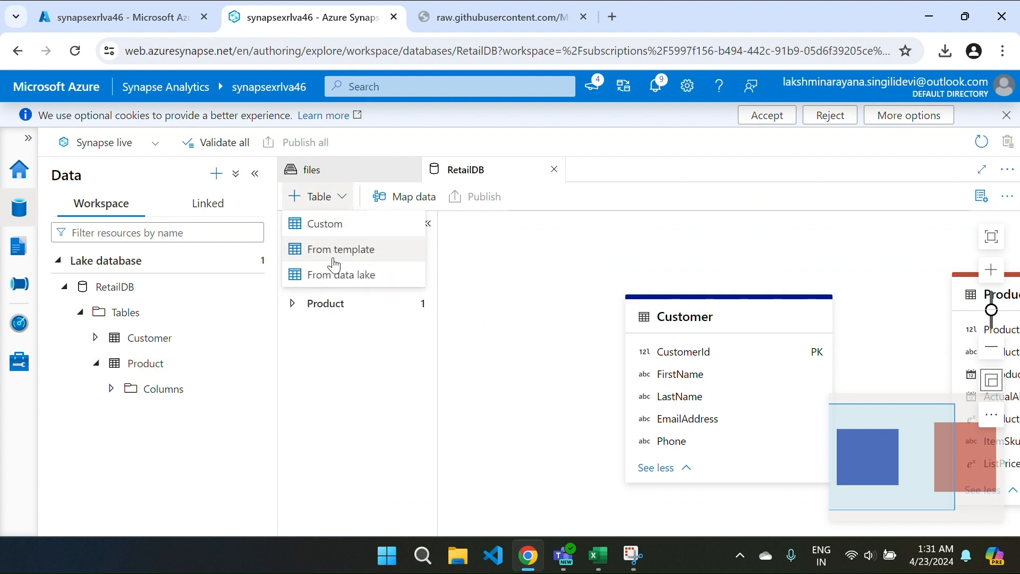
left_click(335, 275)
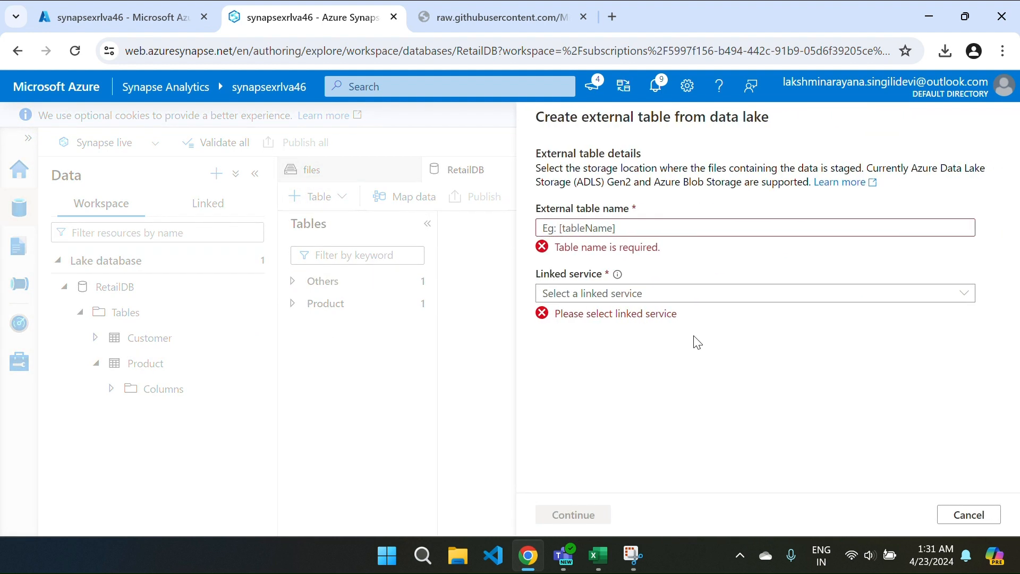
left_click(607, 229)
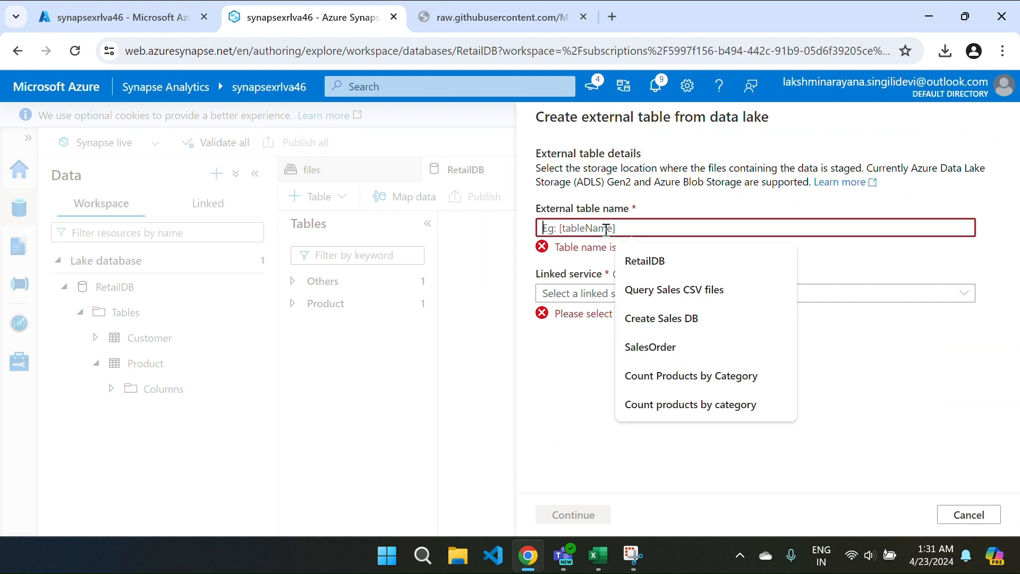
left_click(679, 346)
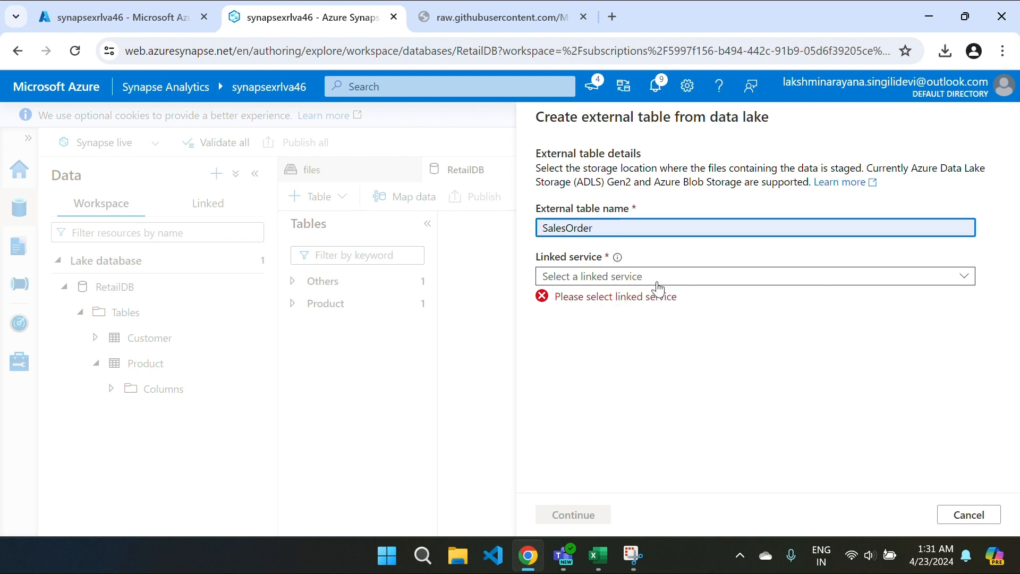
left_click(629, 276)
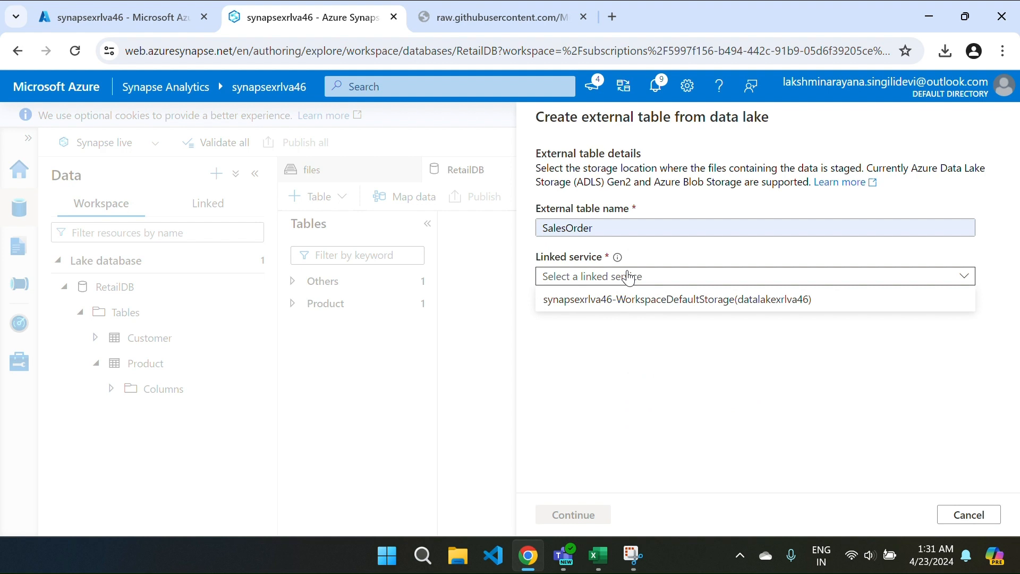
left_click(620, 300)
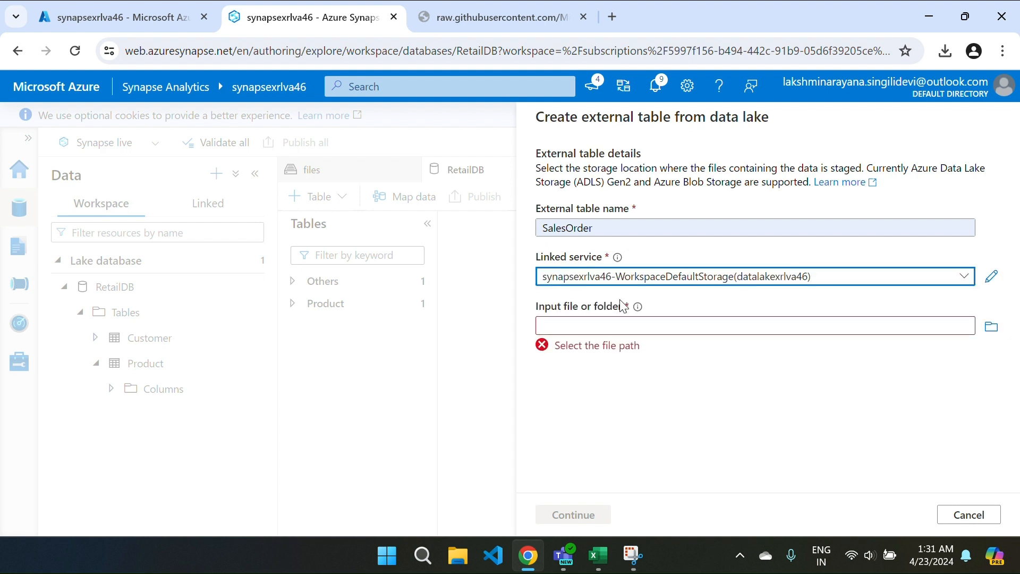
left_click(608, 325)
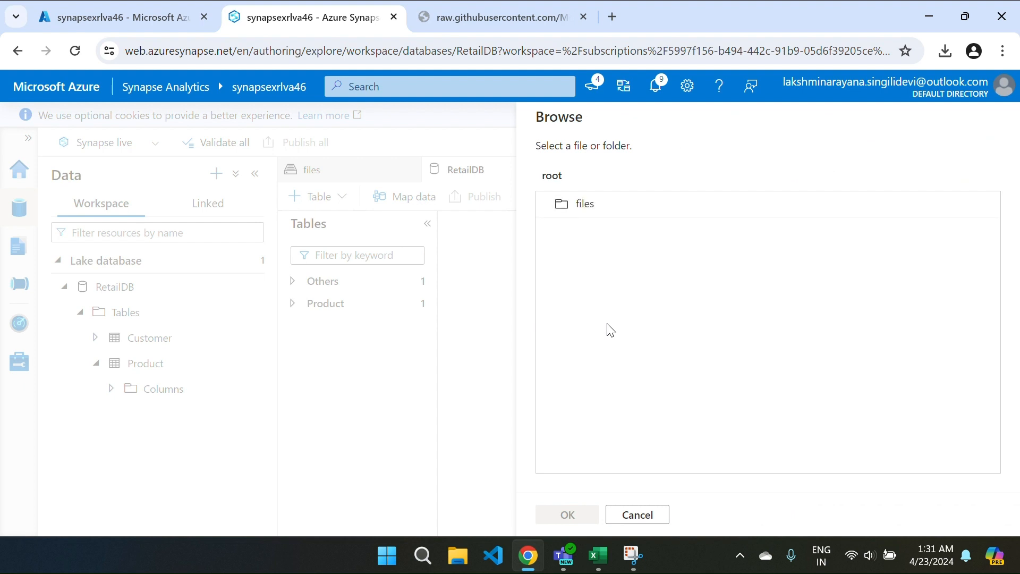
Step: Set salesorder.csv in files/RetailDB/SalesOrder as the table's input file
left_click(591, 216)
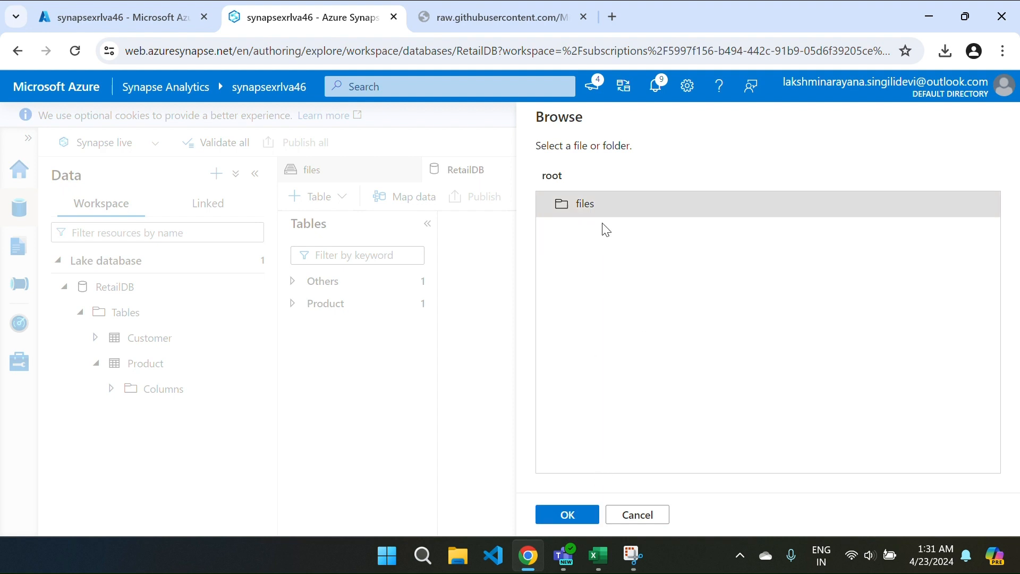
double_click(587, 205)
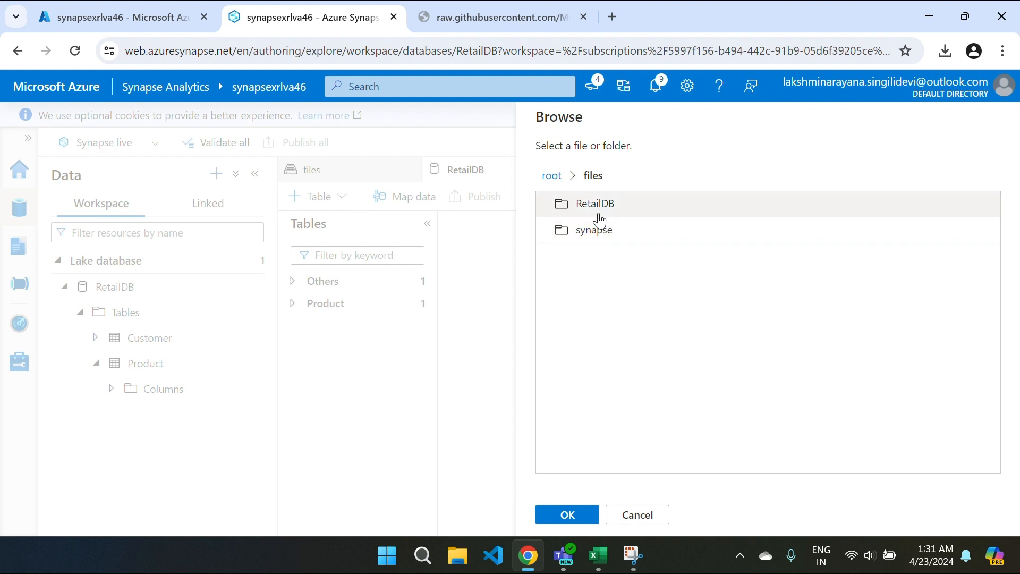
double_click(596, 215)
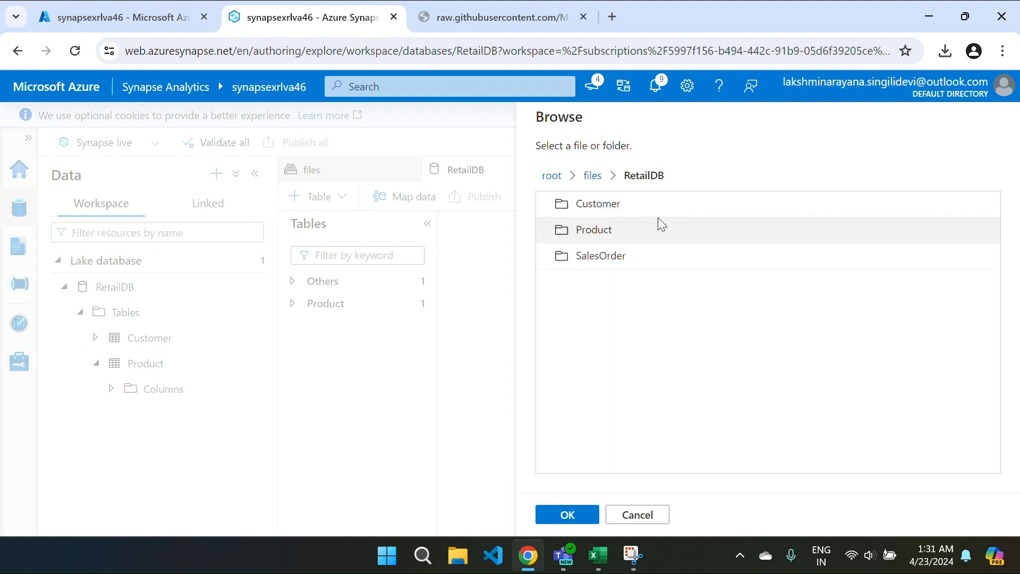
double_click(620, 260)
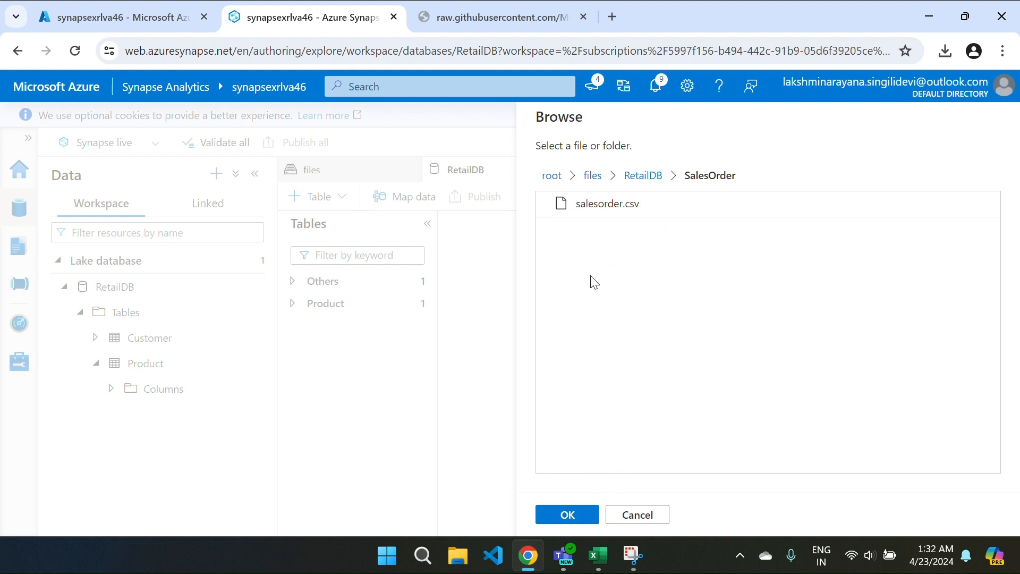
left_click(611, 208)
left_click(557, 523)
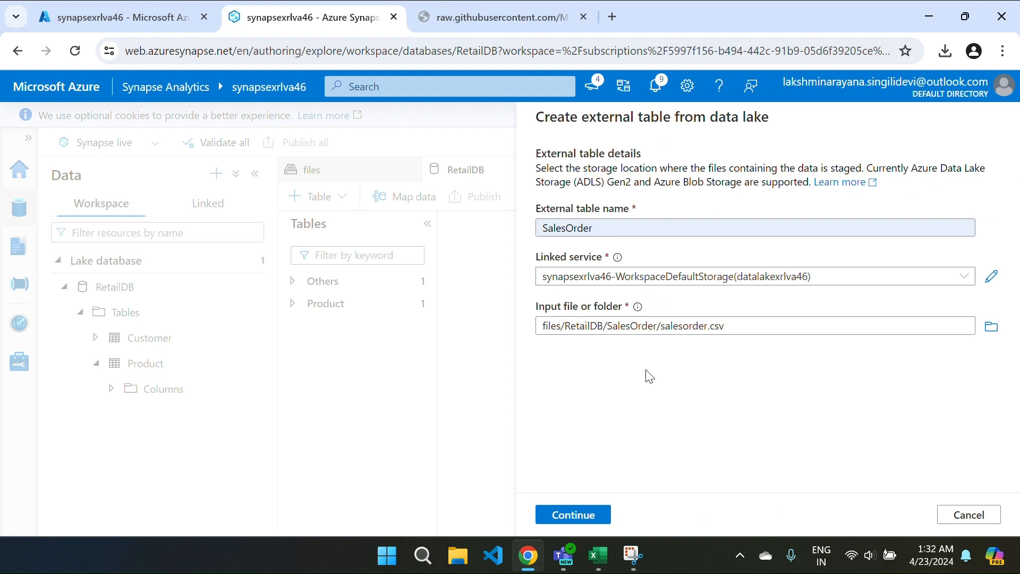
Step: Change the input to the files/RetailDB/SalesOrder folder and continue to format settings
left_click(761, 326)
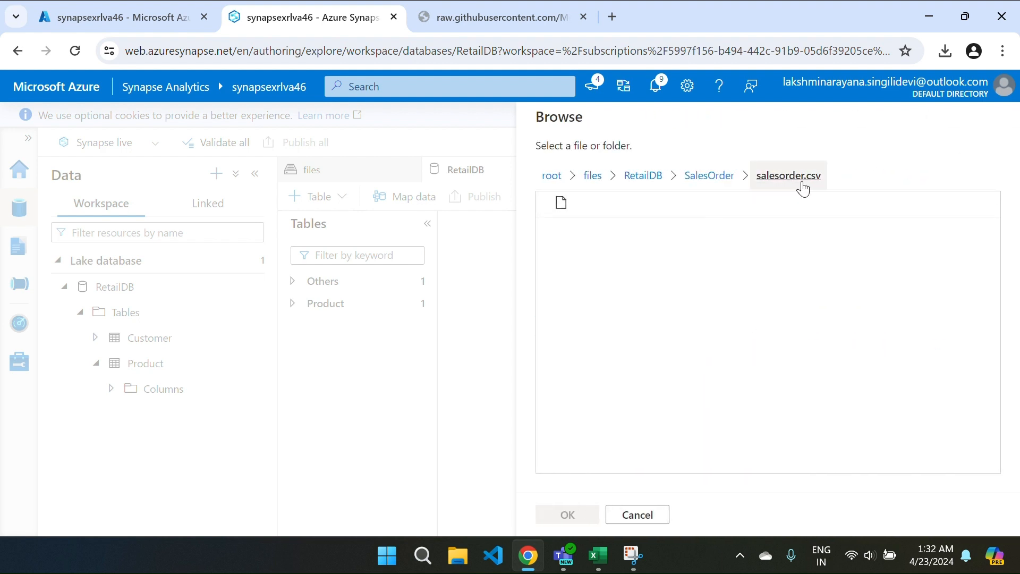
left_click(709, 177)
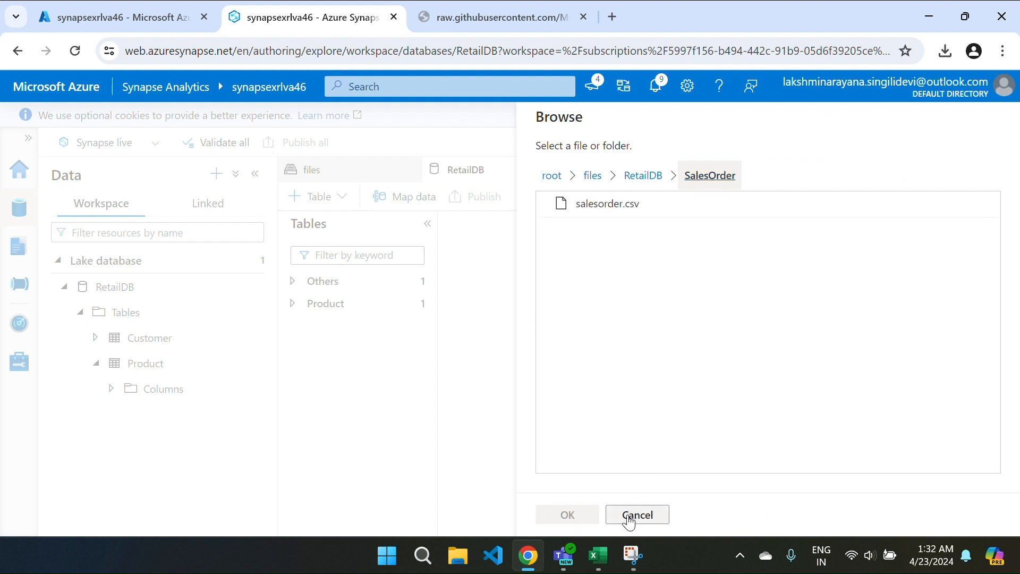
left_click(645, 178)
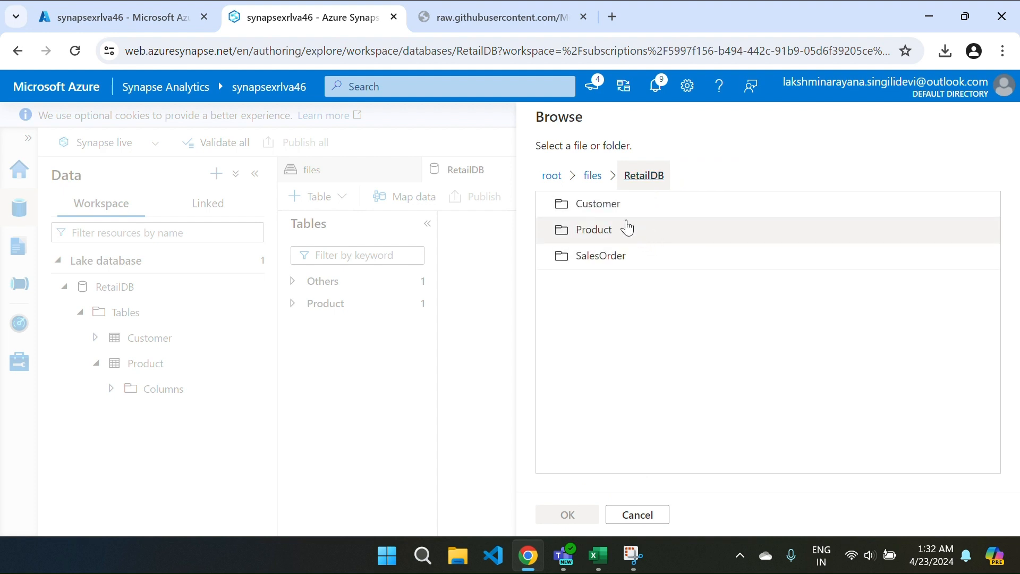
left_click(611, 256)
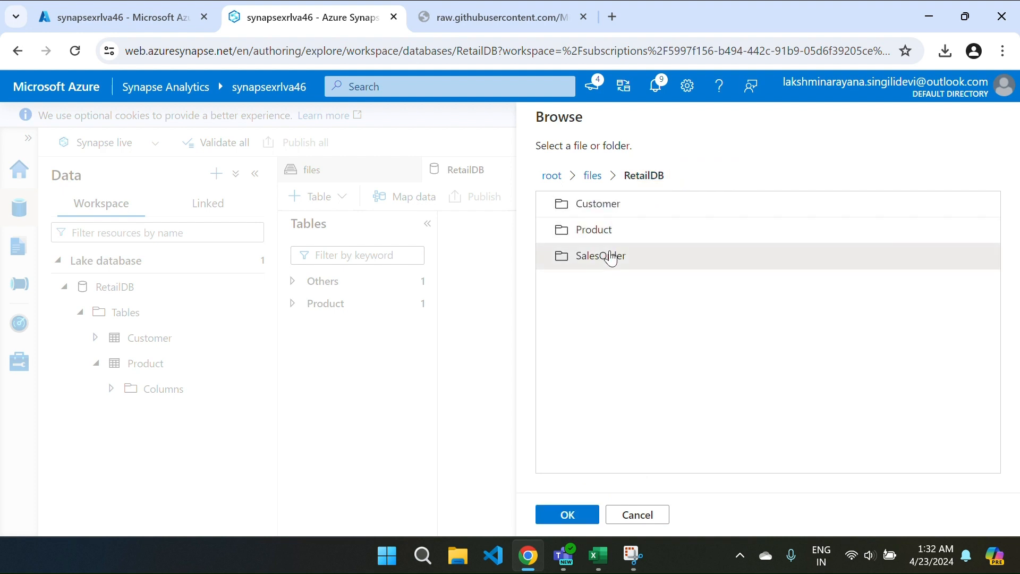
double_click(611, 257)
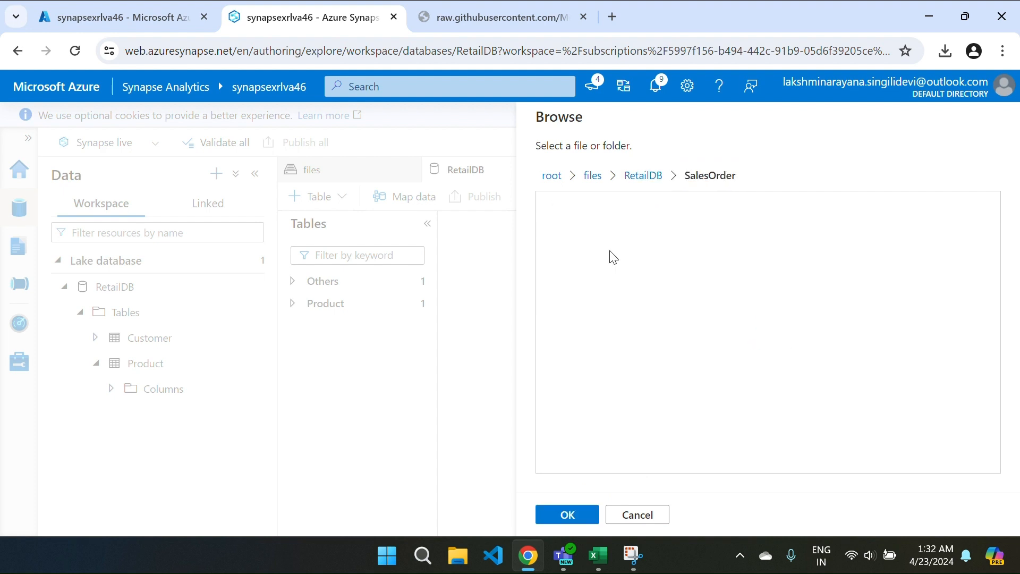
left_click(566, 516)
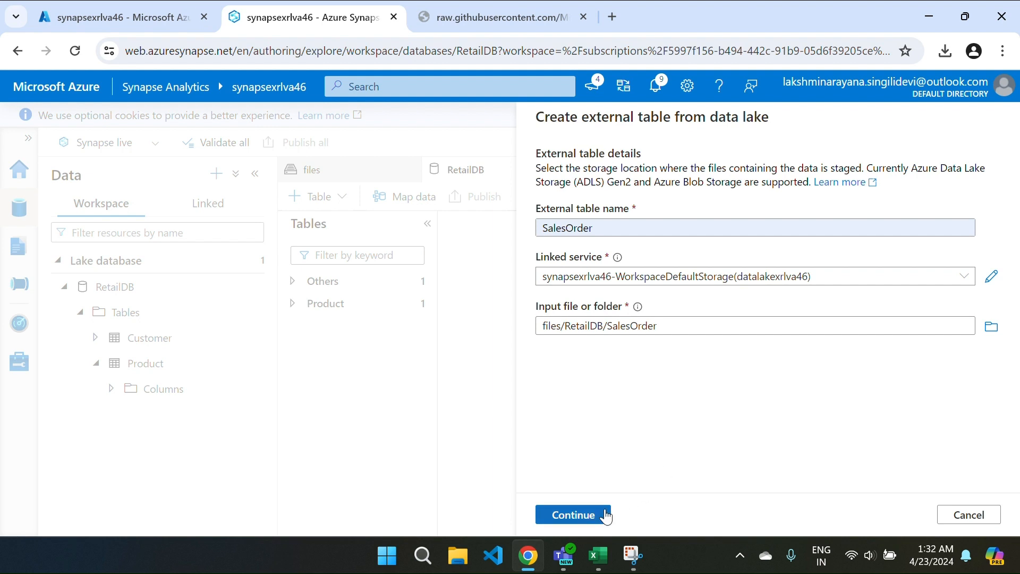
left_click(574, 519)
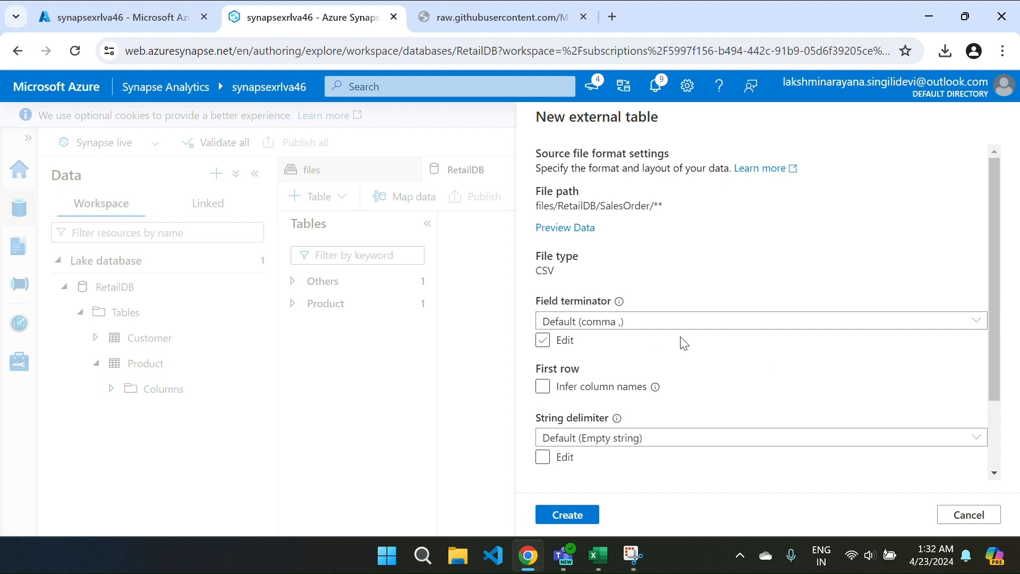
Step: Create SalesOrder with comma terminator, column names not inferred, and 4000 max string length
scroll(680, 342, "down", 1)
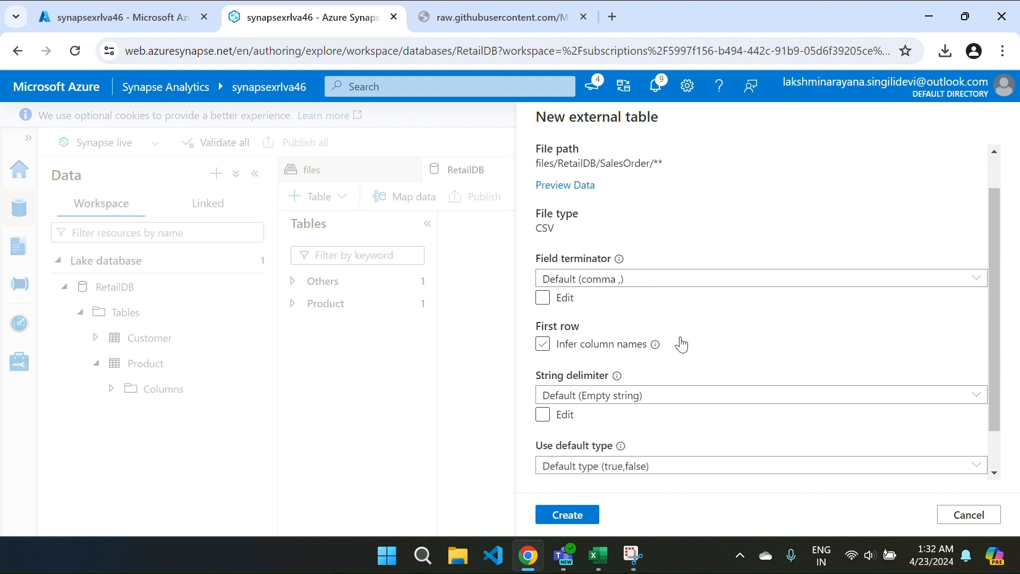
scroll(681, 344, "up", 1)
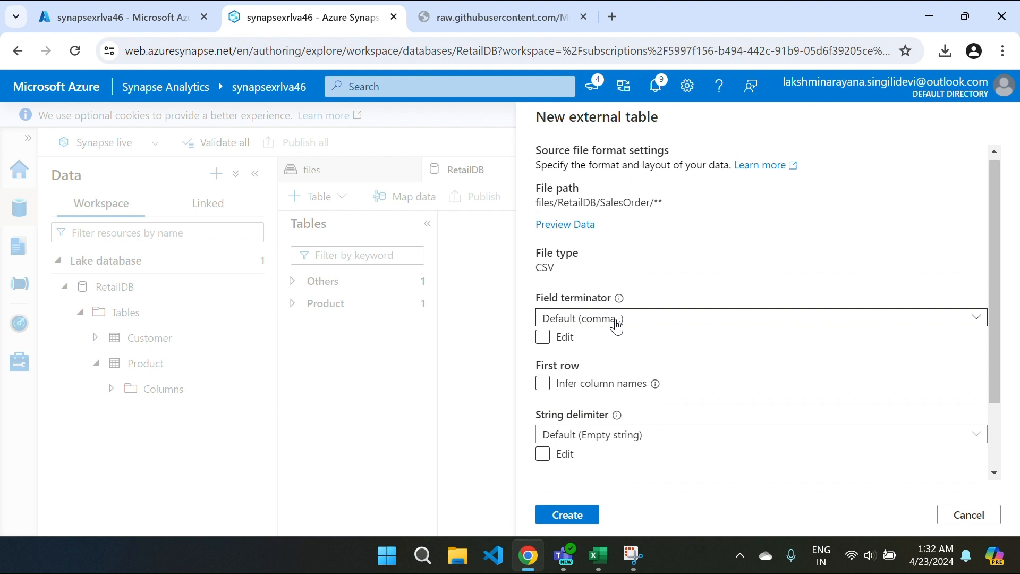
scroll(604, 350, "down", 1)
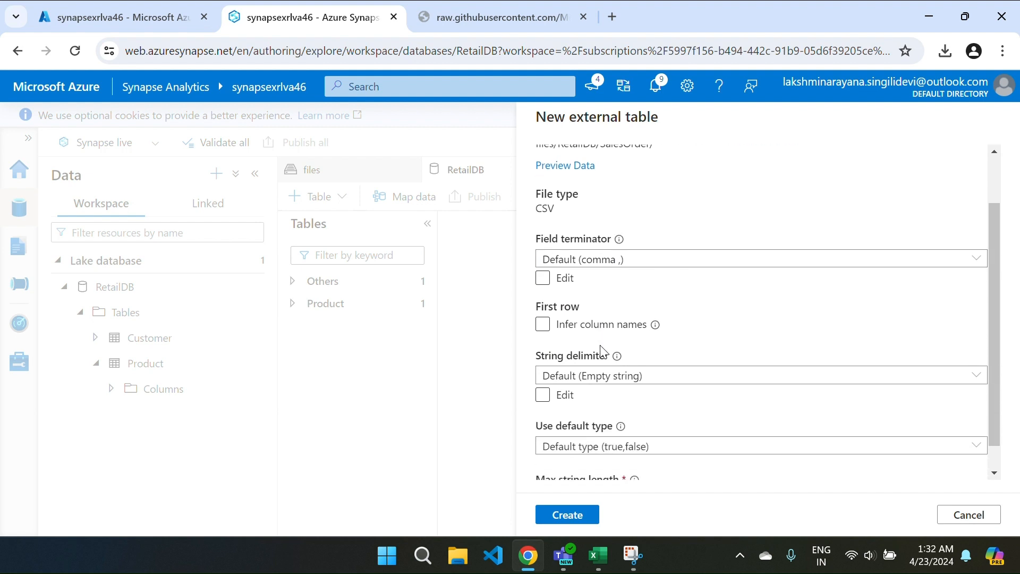
scroll(602, 351, "down", 1)
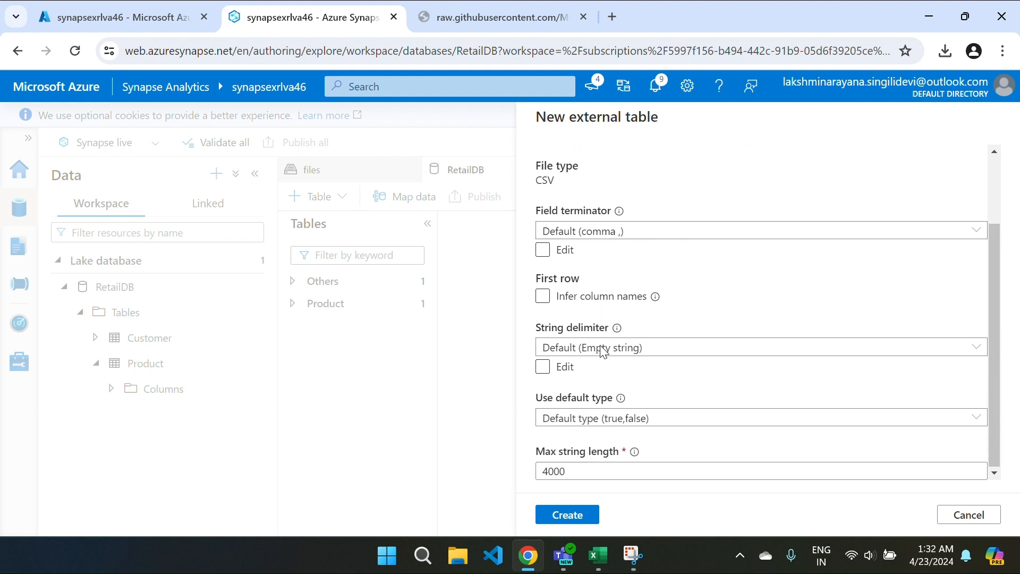
left_click(568, 515)
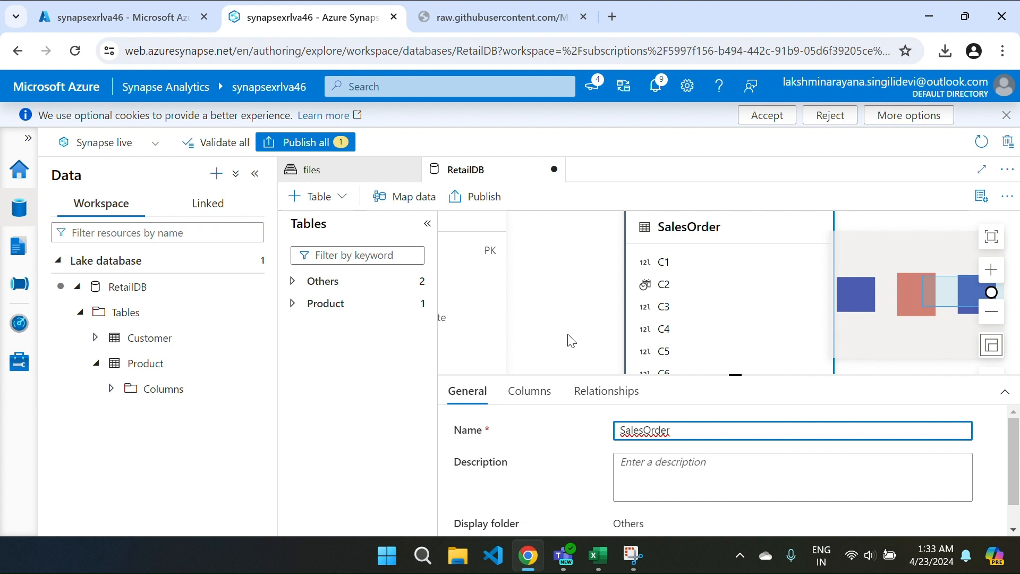
Step: Expand SalesOrder's storage settings, then show its six generic C1–C6 column definitions
scroll(594, 433, "down", 1)
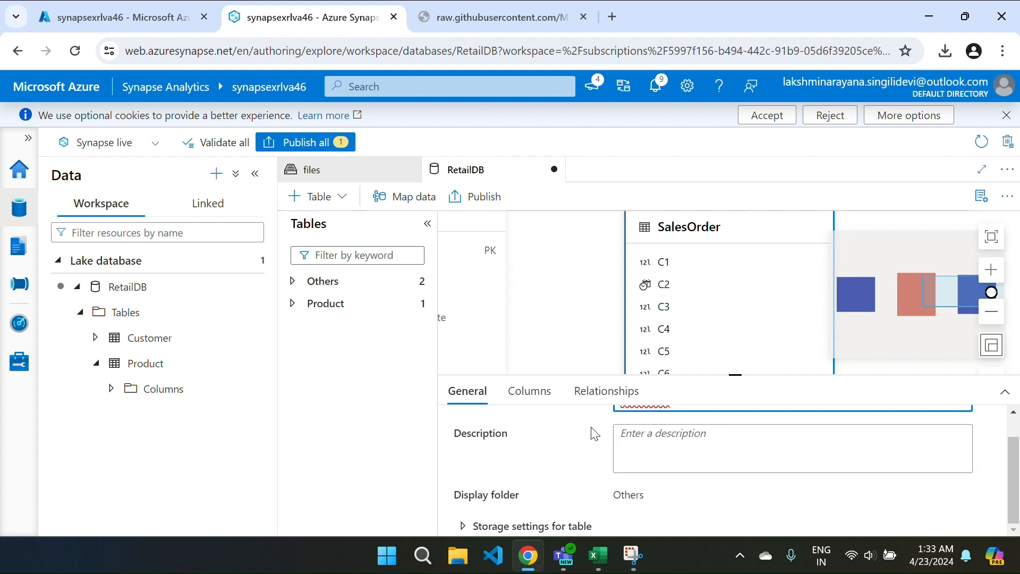
left_click(464, 525)
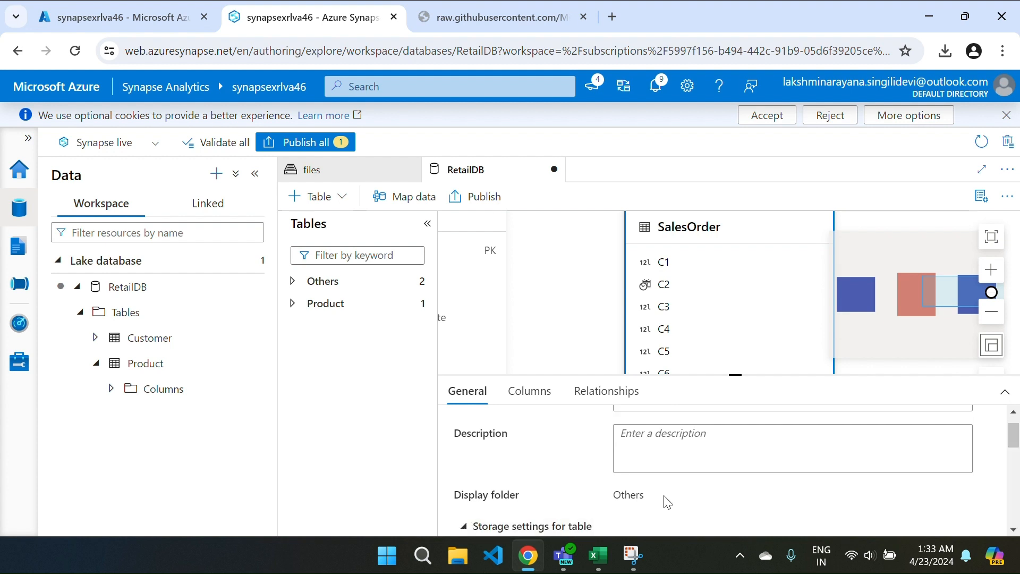
scroll(668, 503, "down", 3)
scroll(668, 502, "up", 1)
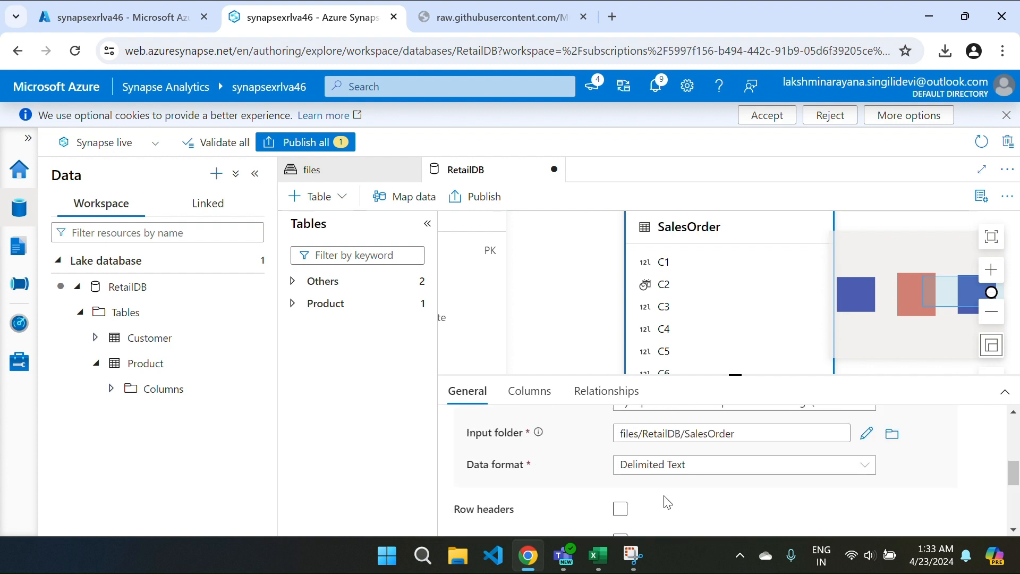
scroll(665, 499, "up", 3)
left_click(520, 406)
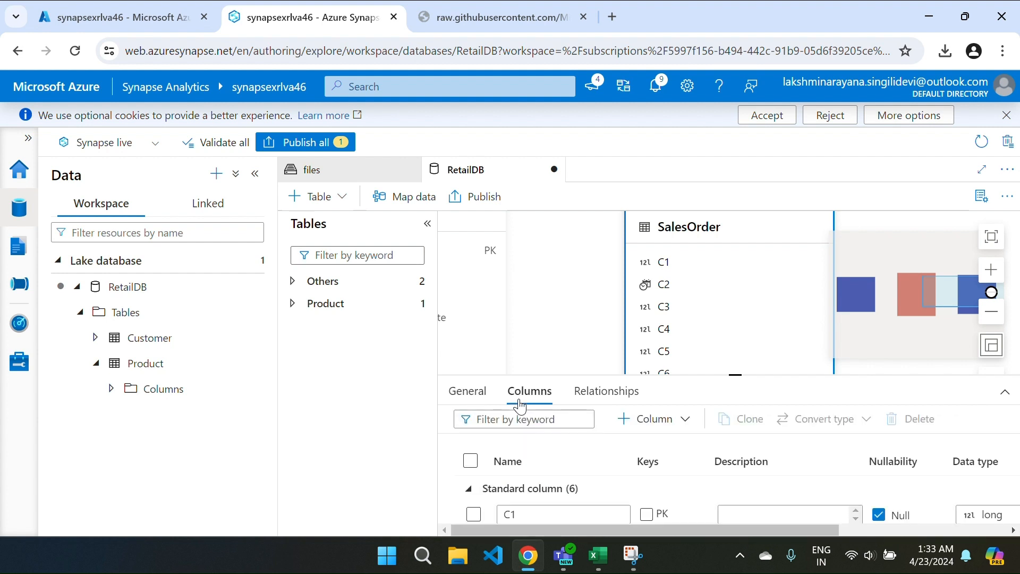
Step: Collapse the Data pane and enlarge the Columns list to show all six columns
left_click(255, 174)
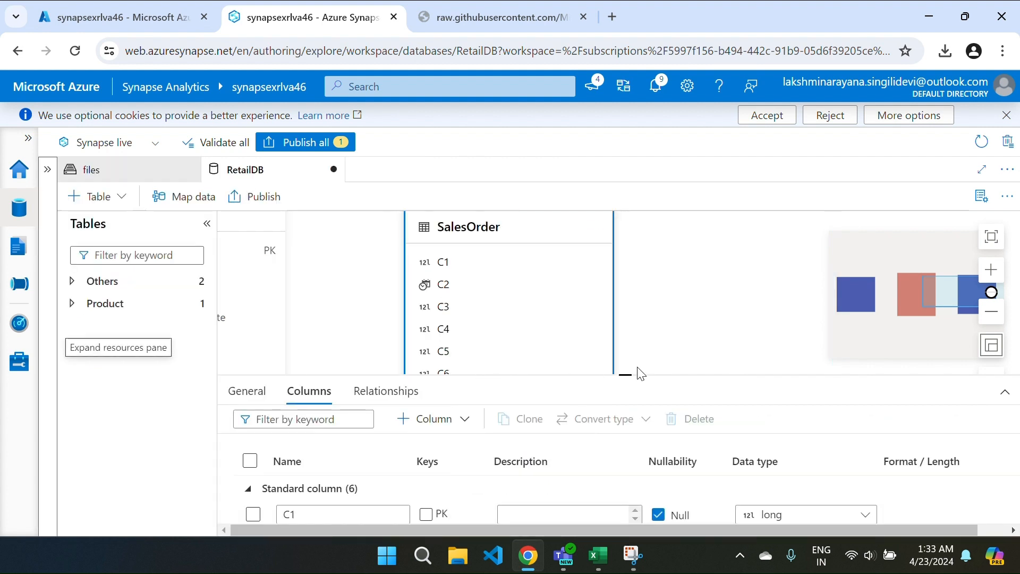
left_click_drag(620, 371, 604, 197)
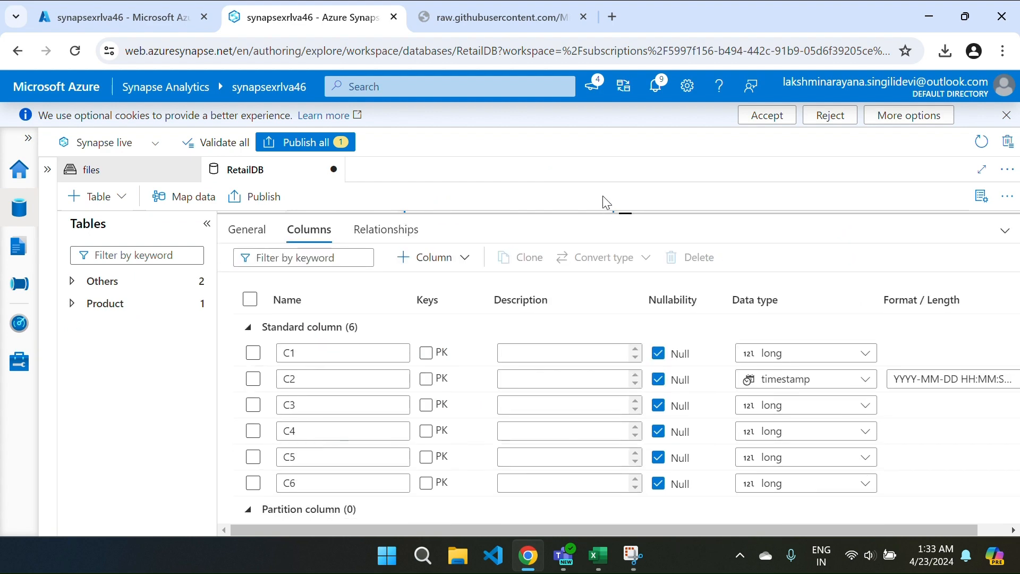
key("ctrl+Tab")
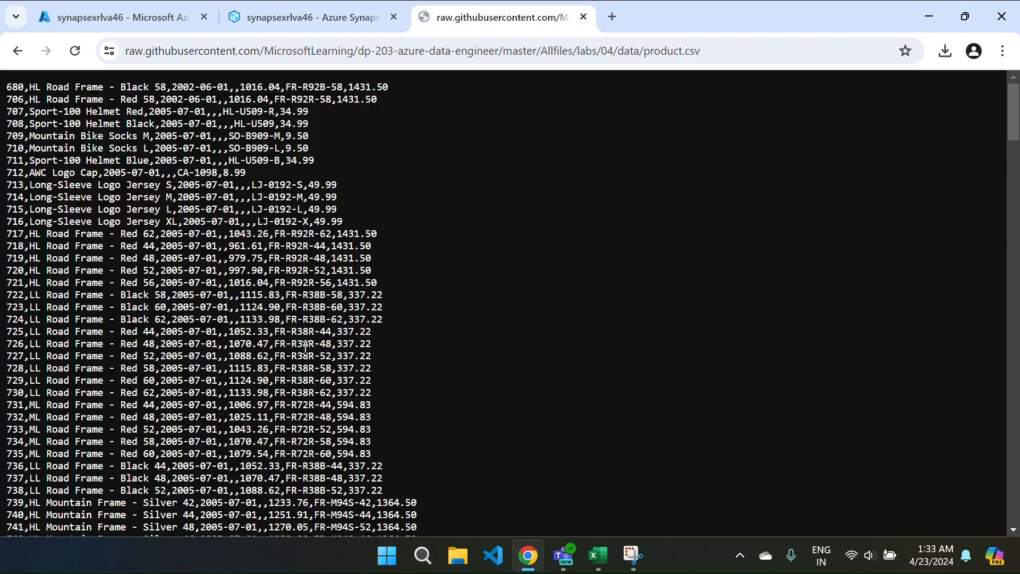
left_click(332, 7)
Step: Copy the column name SalesOrderId from the lab instructions table
key("ctrl+Tab")
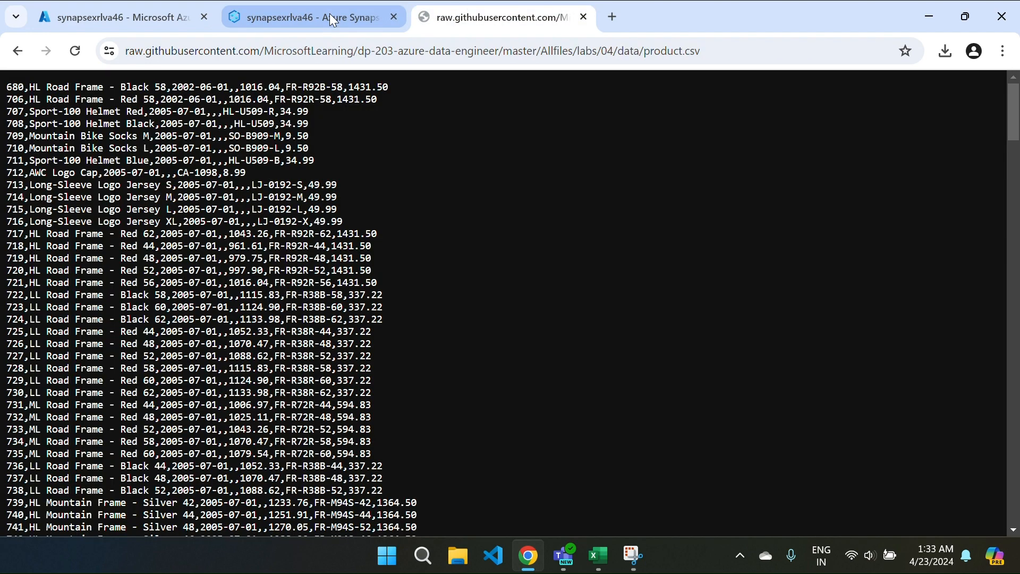
left_click(16, 53)
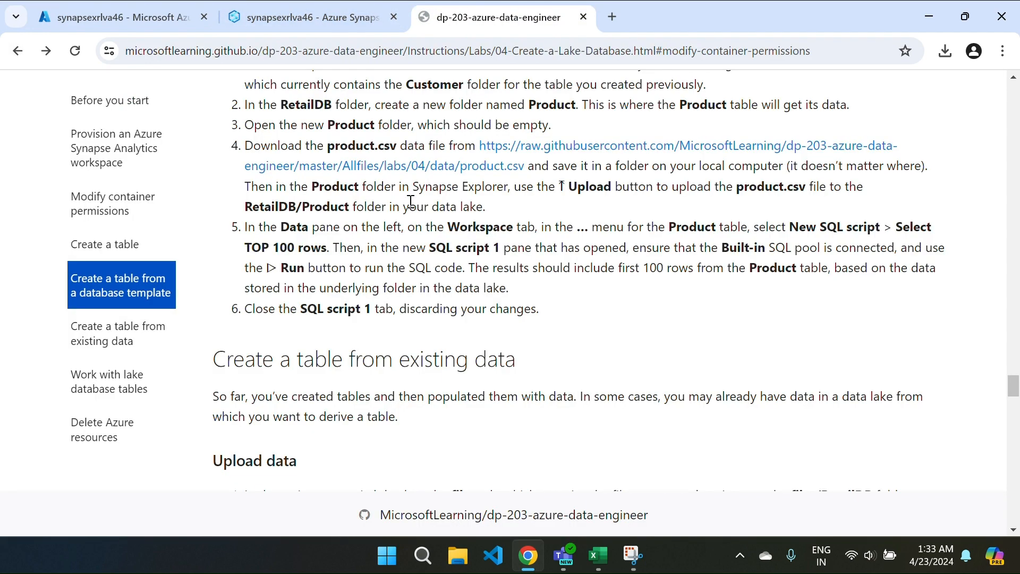
scroll(411, 208, "down", 10)
scroll(411, 209, "down", 10)
scroll(413, 202, "up", 5)
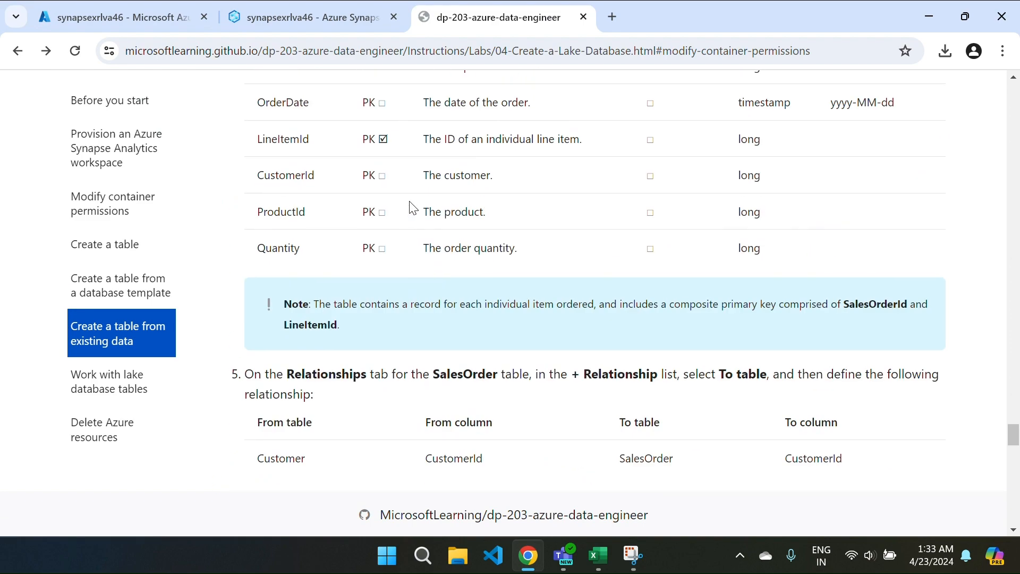
scroll(411, 208, "up", 2)
scroll(411, 207, "down", 15)
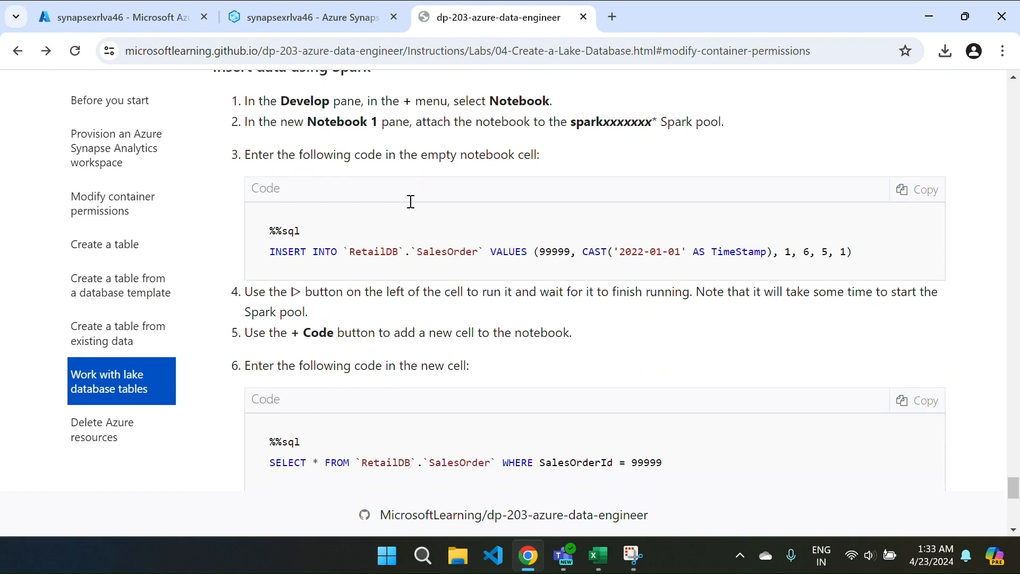
scroll(411, 201, "up", 15)
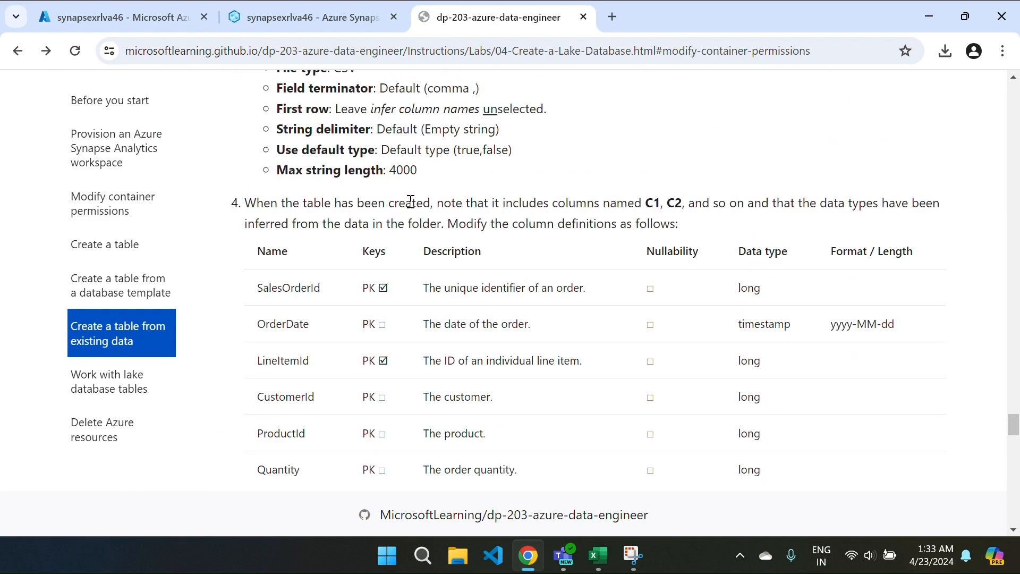
scroll(411, 201, "up", 2)
scroll(410, 204, "down", 4)
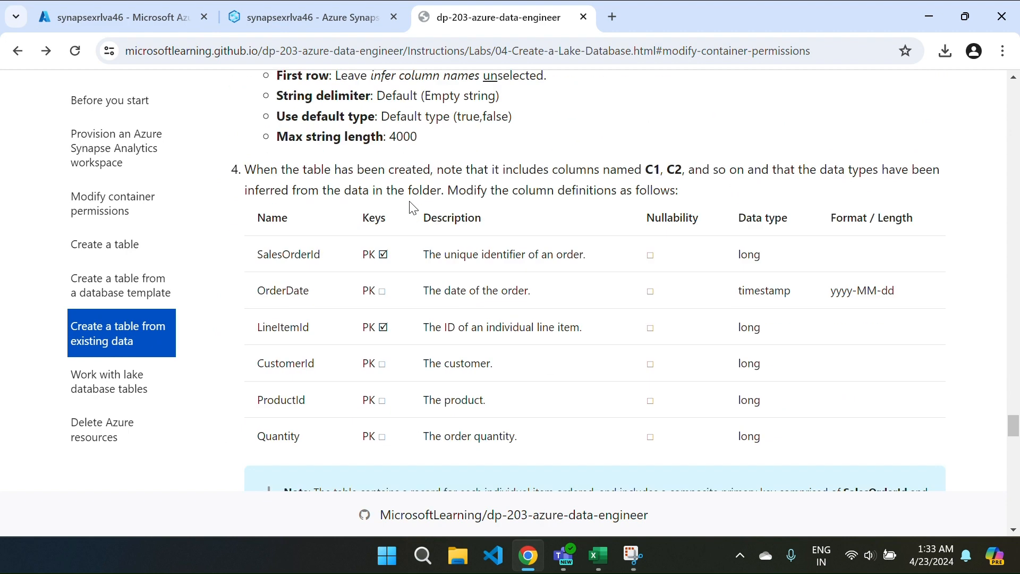
left_click_drag(253, 191, 326, 191)
key("ctrl+c")
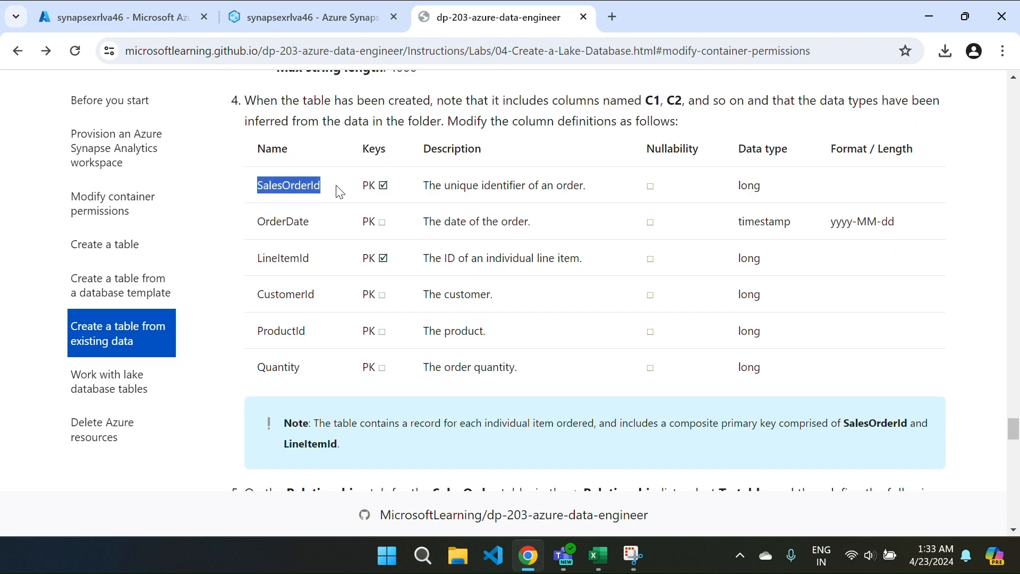
key("ctrl+Tab")
left_click(304, 22)
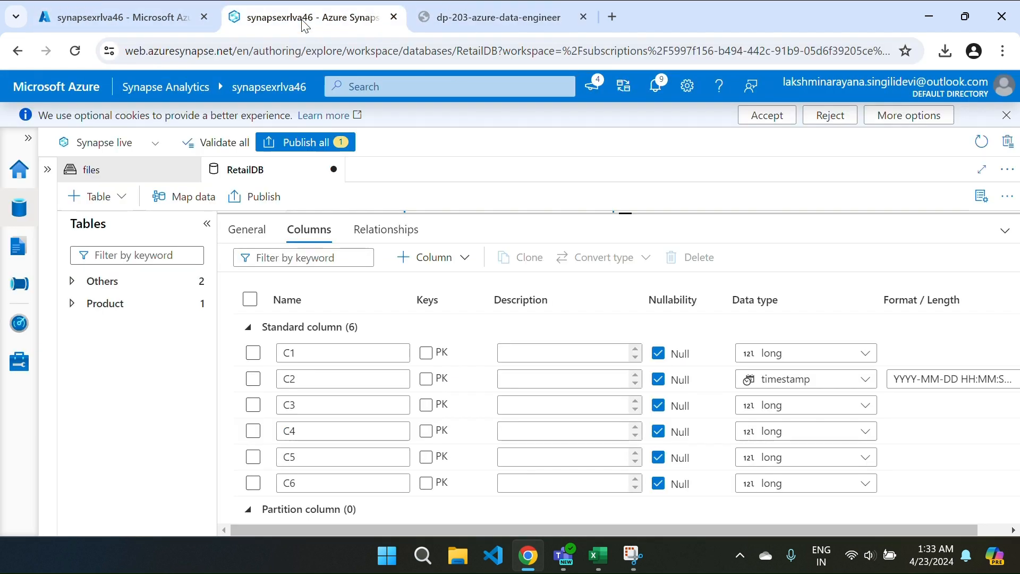
Step: Rename column C1 to SalesOrderId and C2 to OrderDate using names copied from the lab
left_click(322, 355)
double_click(323, 356)
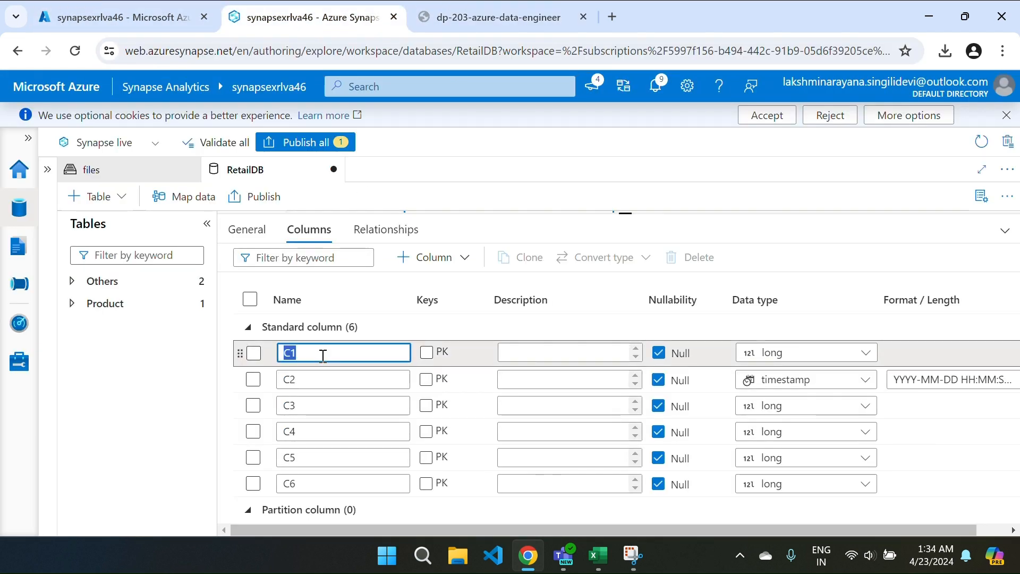
key("ctrl+v")
key("ctrl+Tab")
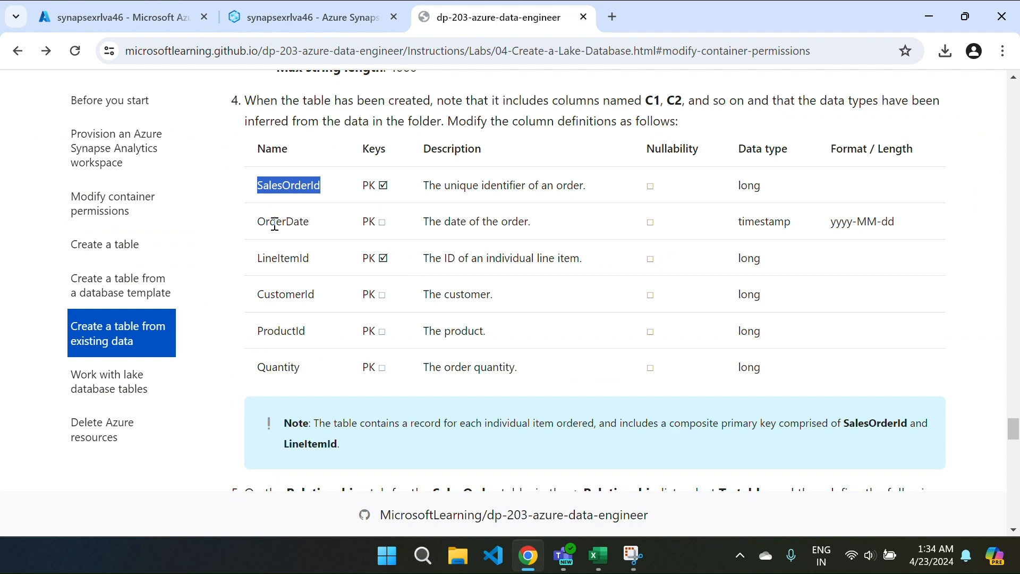
left_click_drag(257, 221, 322, 229)
key("ctrl+c")
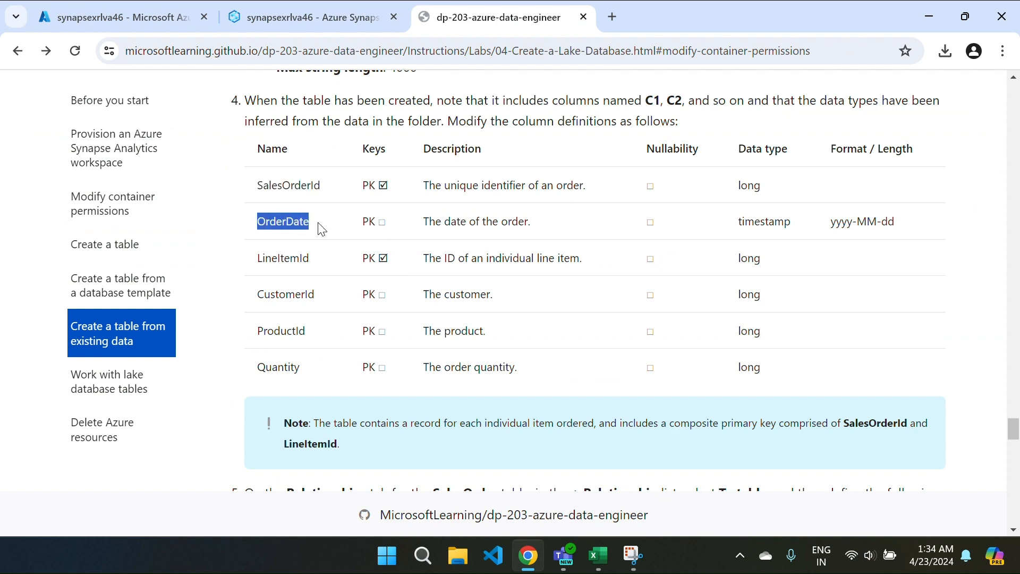
key("ctrl+Tab")
left_click(318, 4)
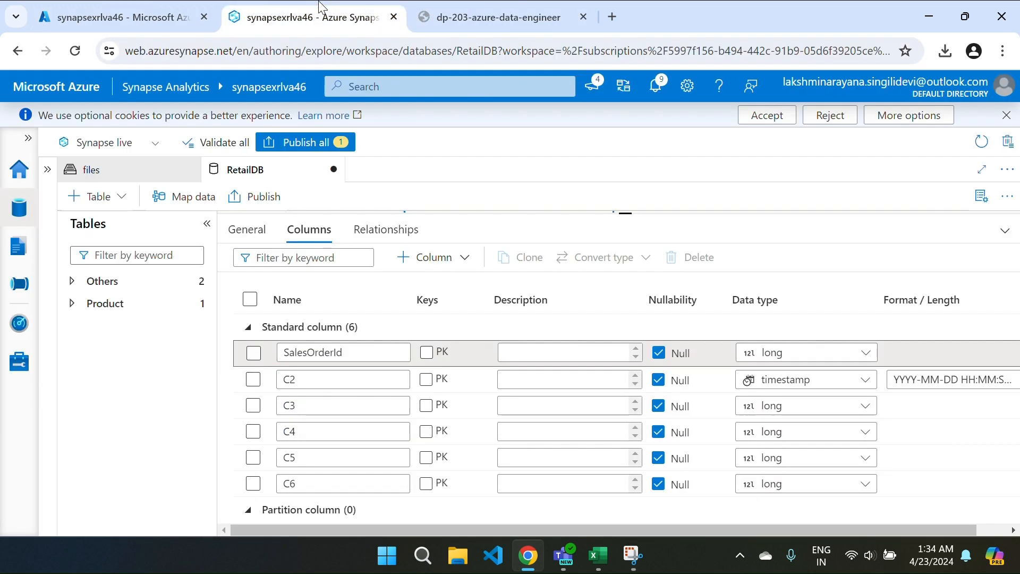
double_click(307, 384)
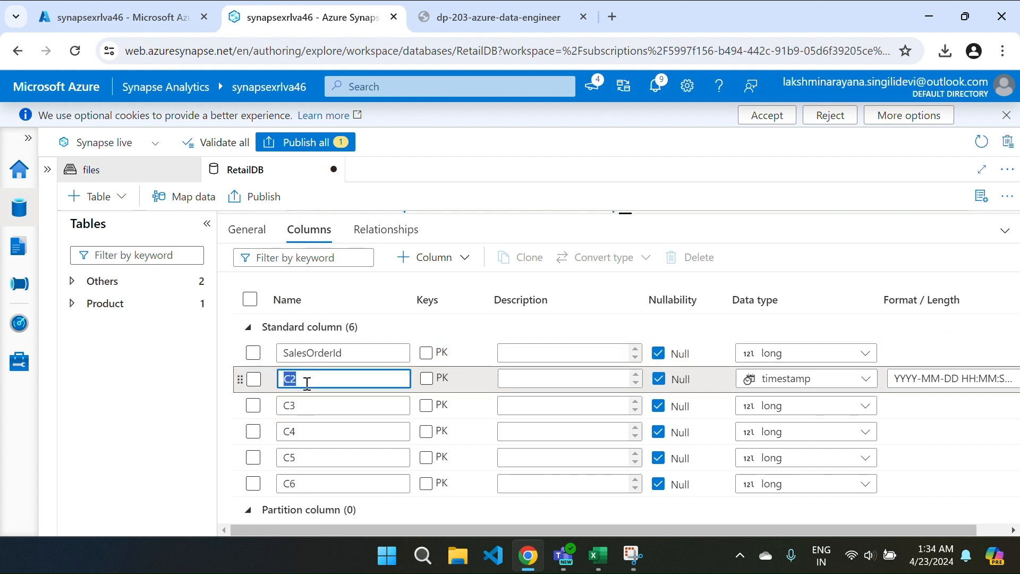
key("ctrl+v")
Step: Rename column C3 to LineItemId and C4 to CustomerId
key("ctrl+Tab")
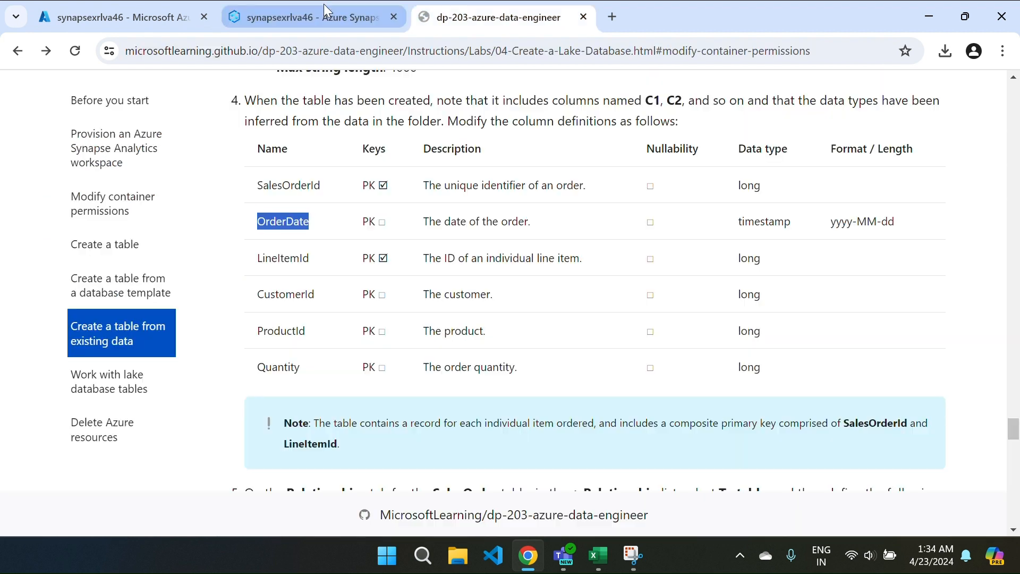
left_click_drag(261, 257, 317, 267)
key("ctrl+c")
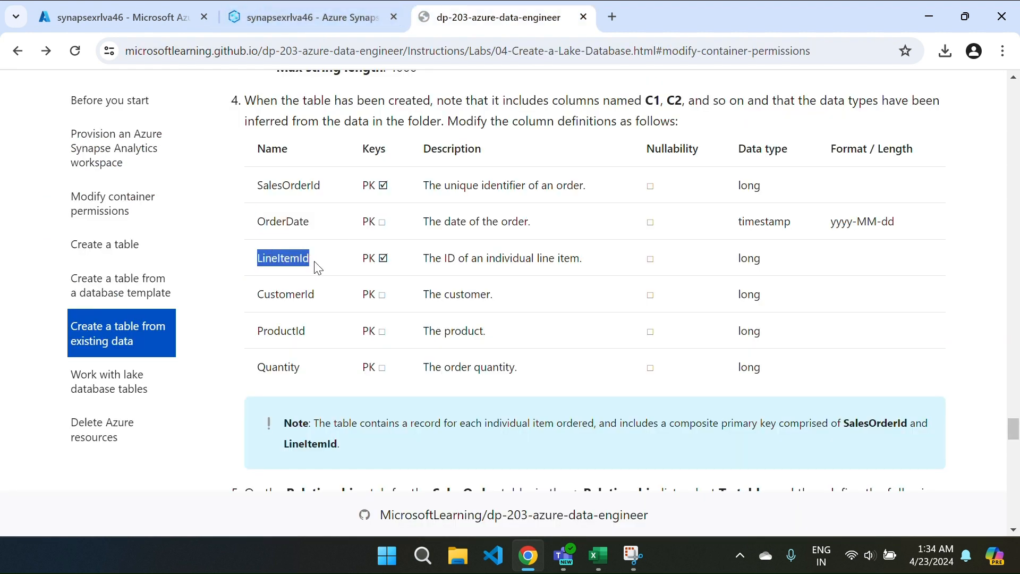
key("ctrl+Tab")
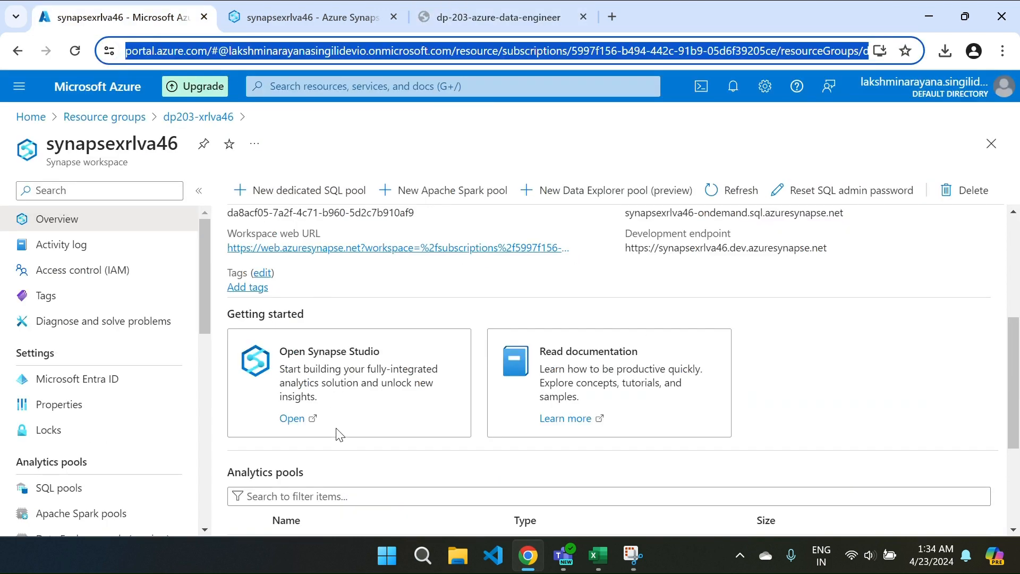
left_click(322, 25)
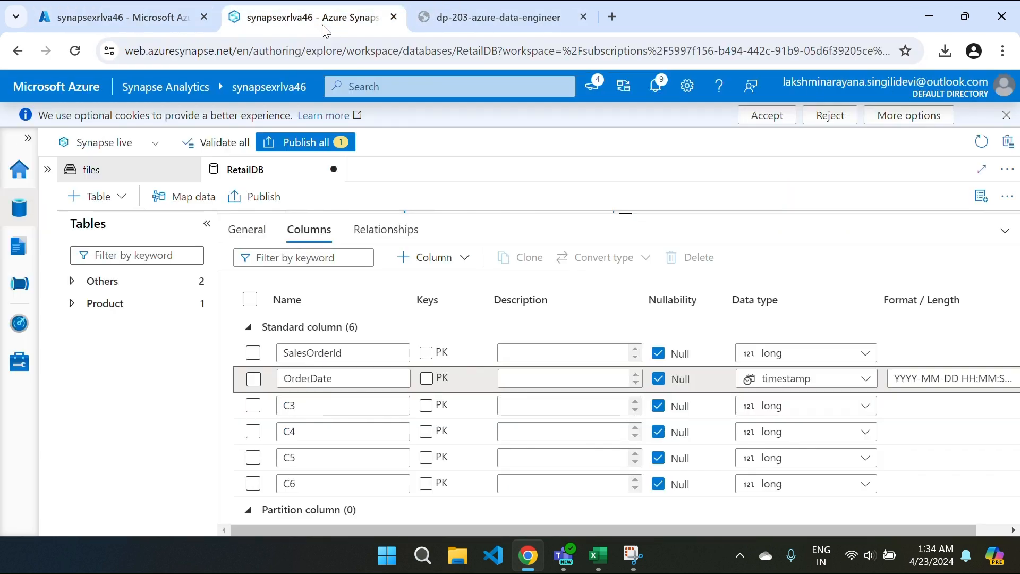
double_click(312, 411)
key("ctrl+v")
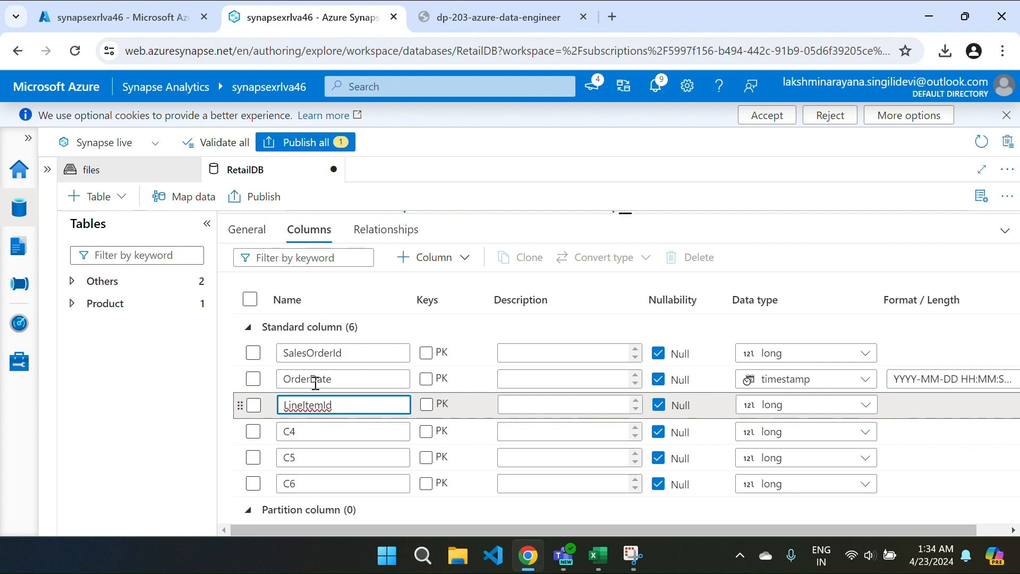
key("ctrl+Tab")
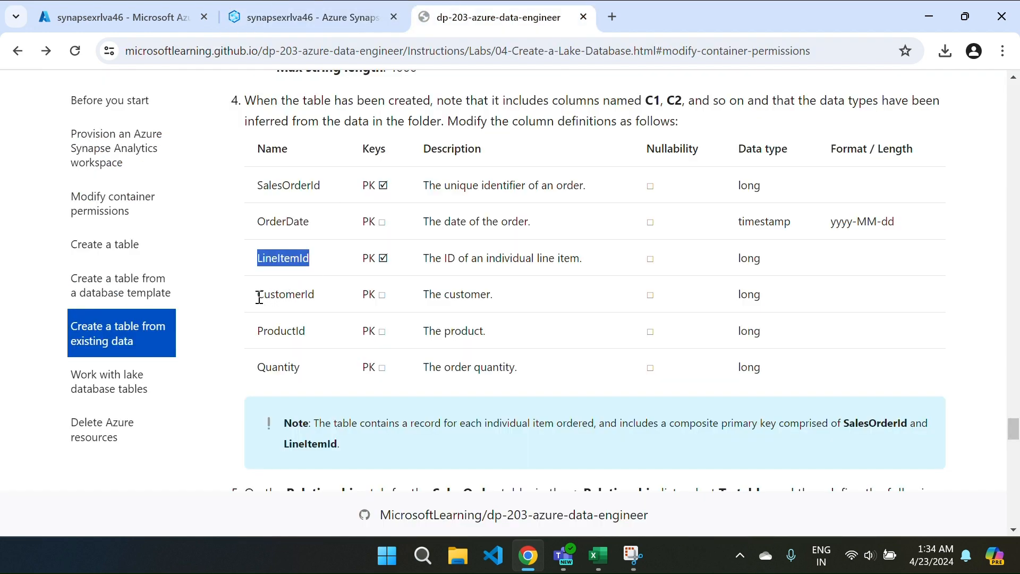
left_click_drag(260, 298, 313, 296)
key("ctrl+c")
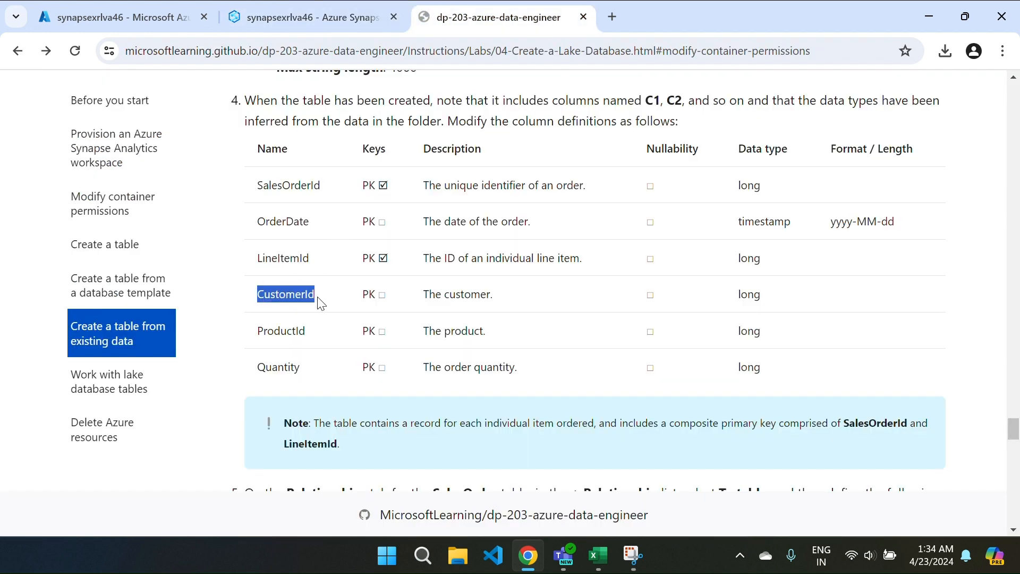
key("ctrl+shift+Tab")
left_click(316, 432)
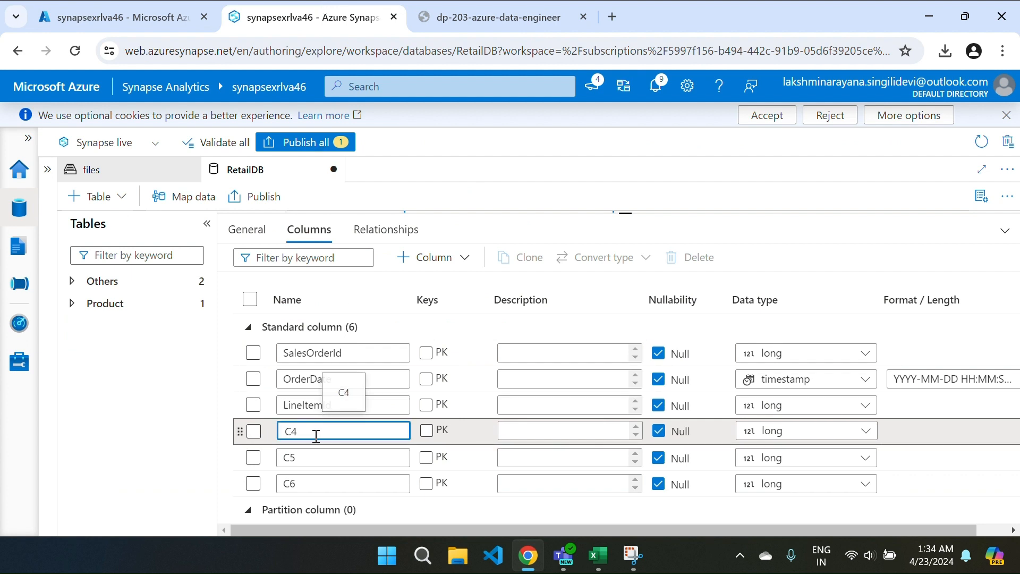
key("ctrl+a")
key("ctrl+v")
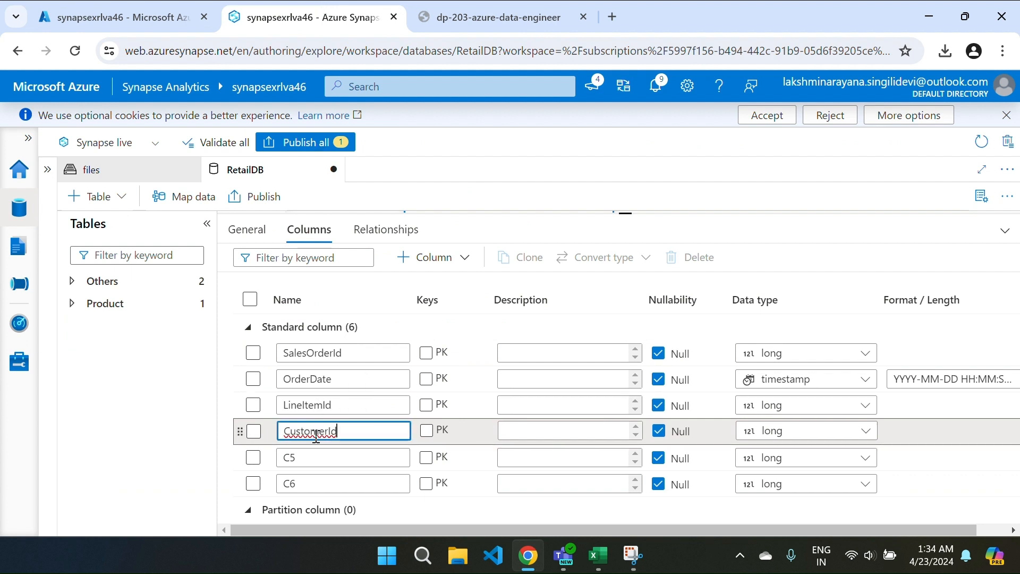
Step: Rename column C5 to ProductId and C6 to Quantity
key("ctrl+Tab")
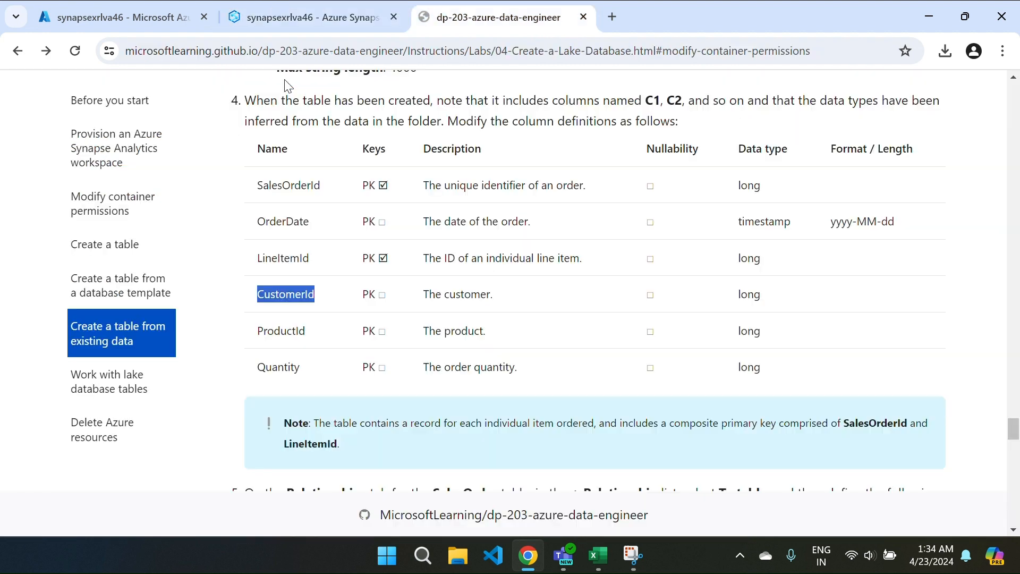
left_click_drag(256, 339, 327, 340)
key("ctrl+c")
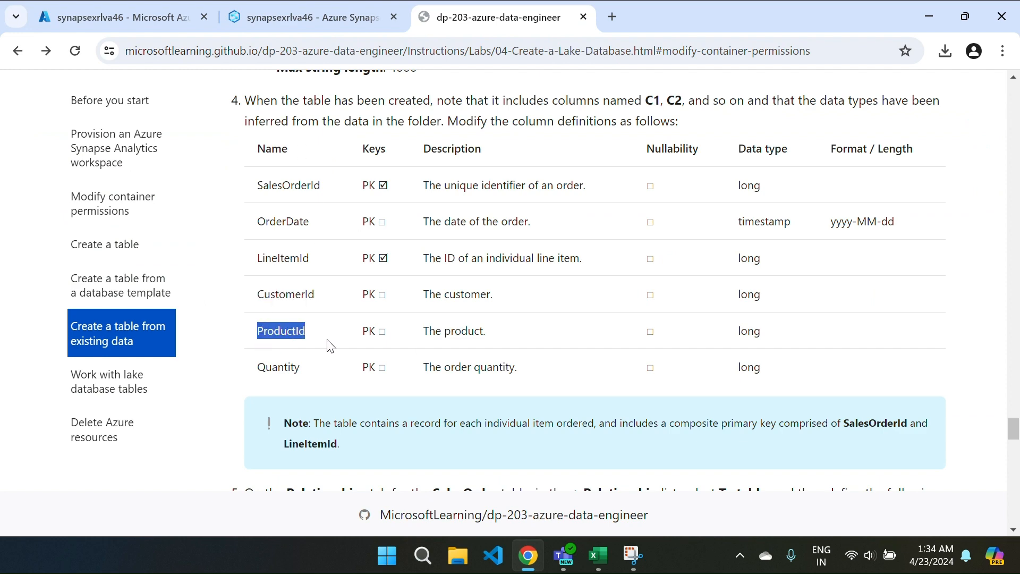
key("ctrl+Tab")
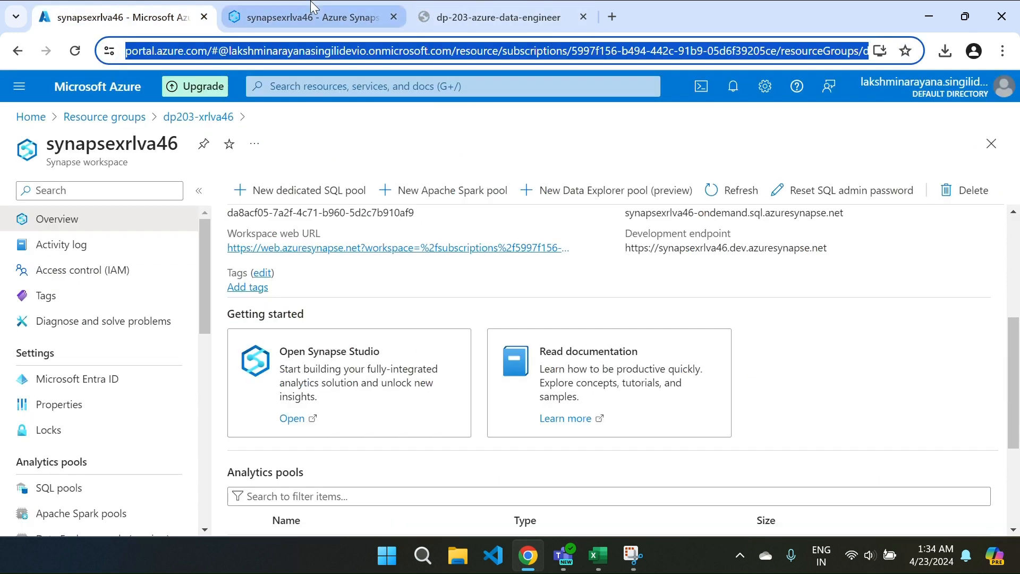
key("ctrl+Tab")
left_click(301, 458)
key("ctrl+a")
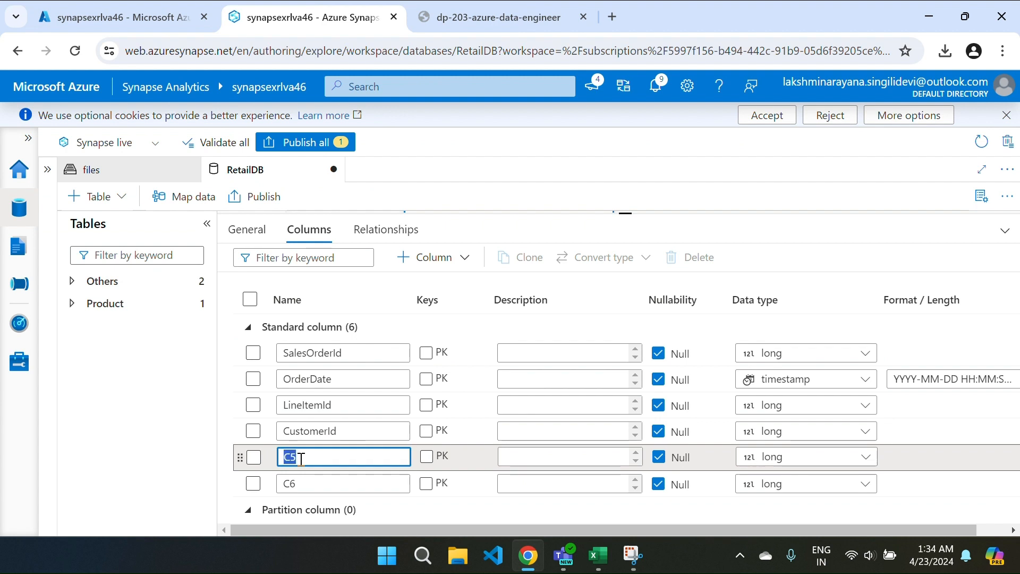
key("ctrl+v")
key("ctrl+Tab")
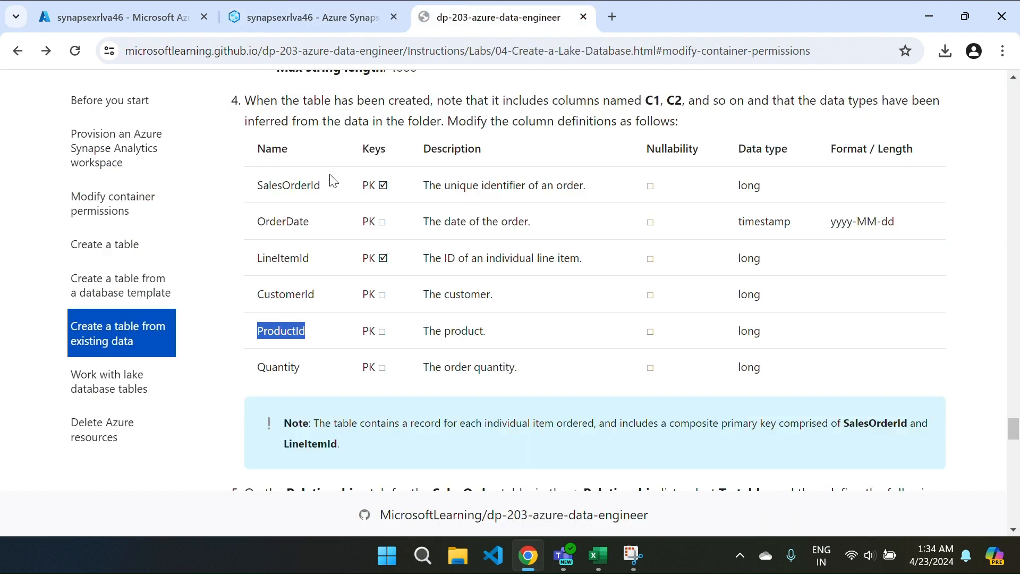
left_click_drag(259, 368, 307, 375)
key("ctrl+c")
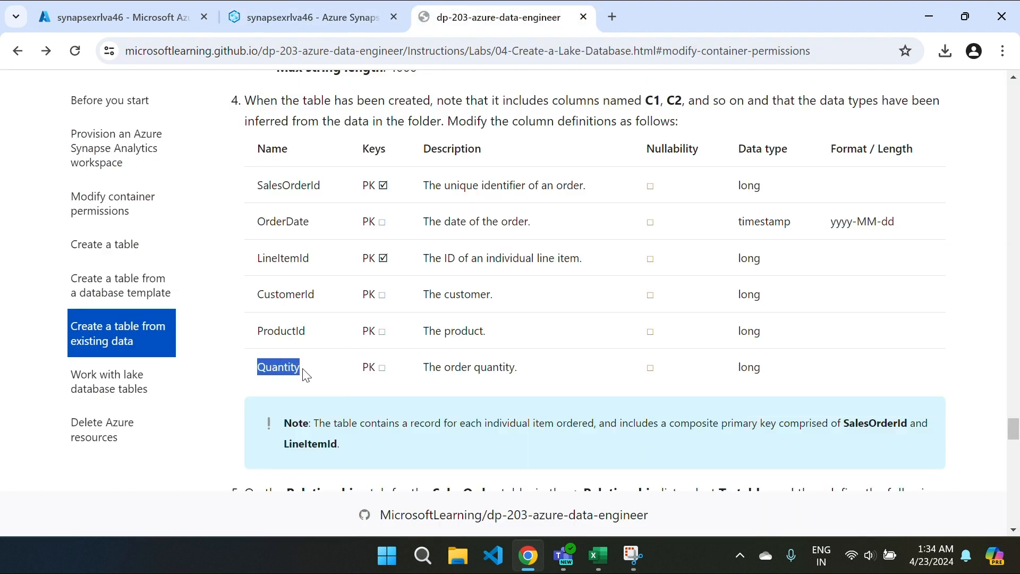
key("ctrl+Tab")
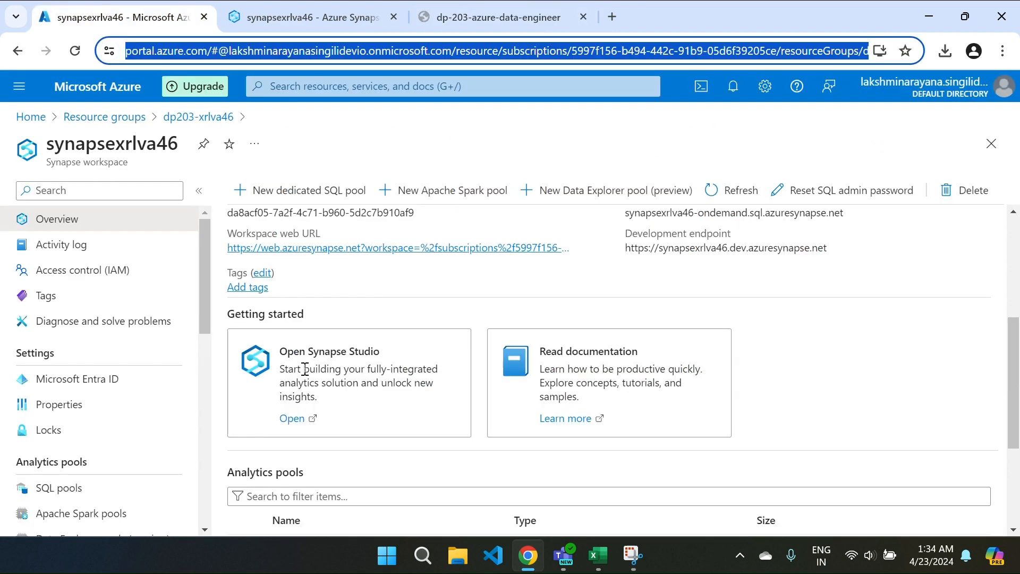
key("ctrl+Tab")
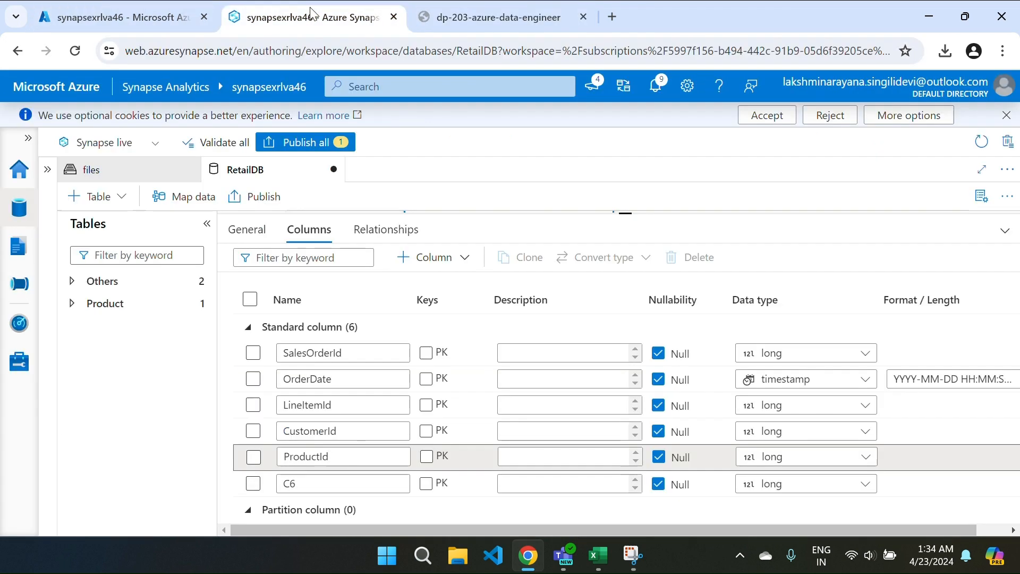
left_click(301, 485)
key("ctrl+a")
key("ctrl+v")
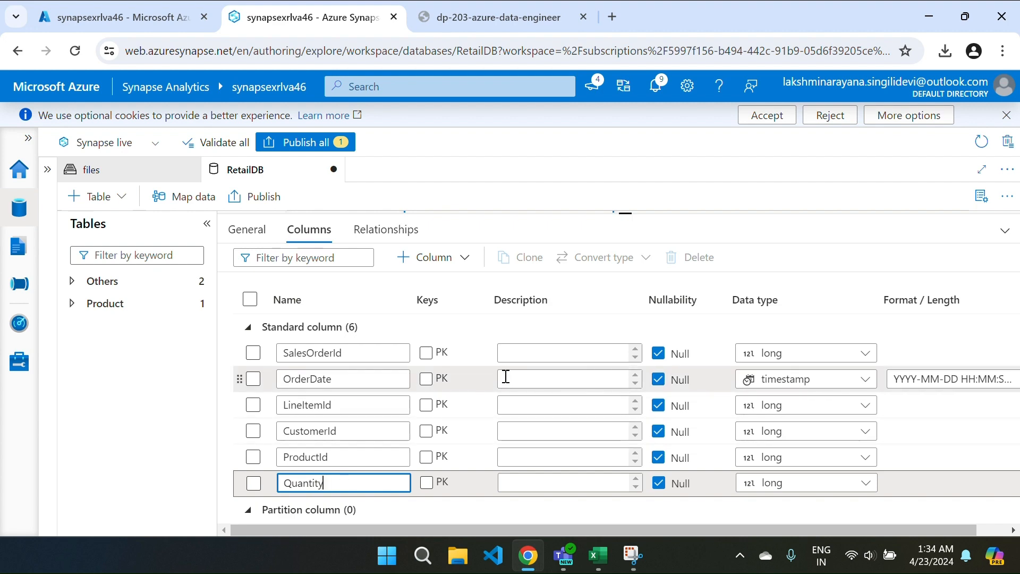
left_click(504, 356)
Step: Paste the lab descriptions into the SalesOrderId and OrderDate Description fields
key("ctrl+Tab")
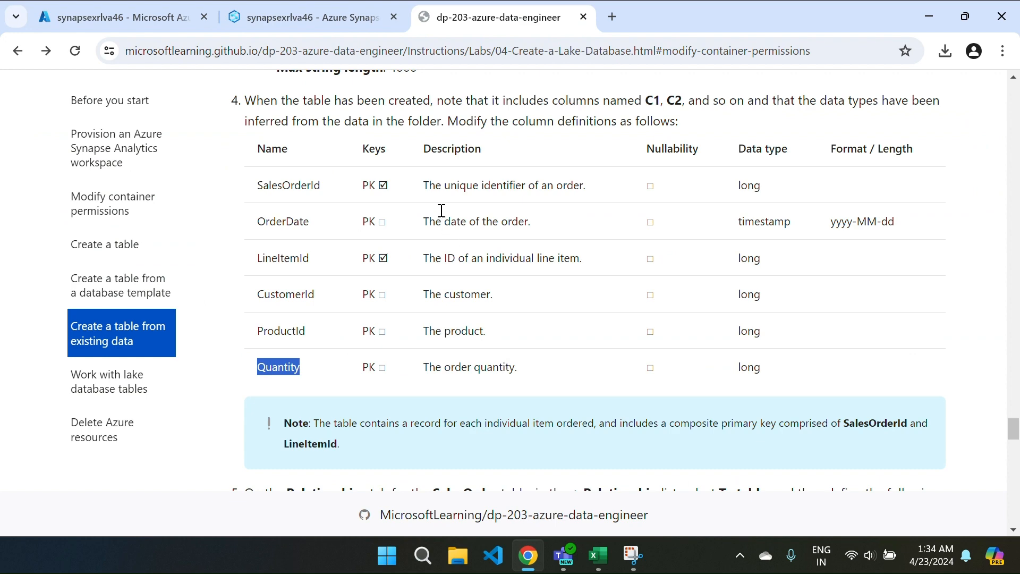
left_click_drag(426, 183, 601, 197)
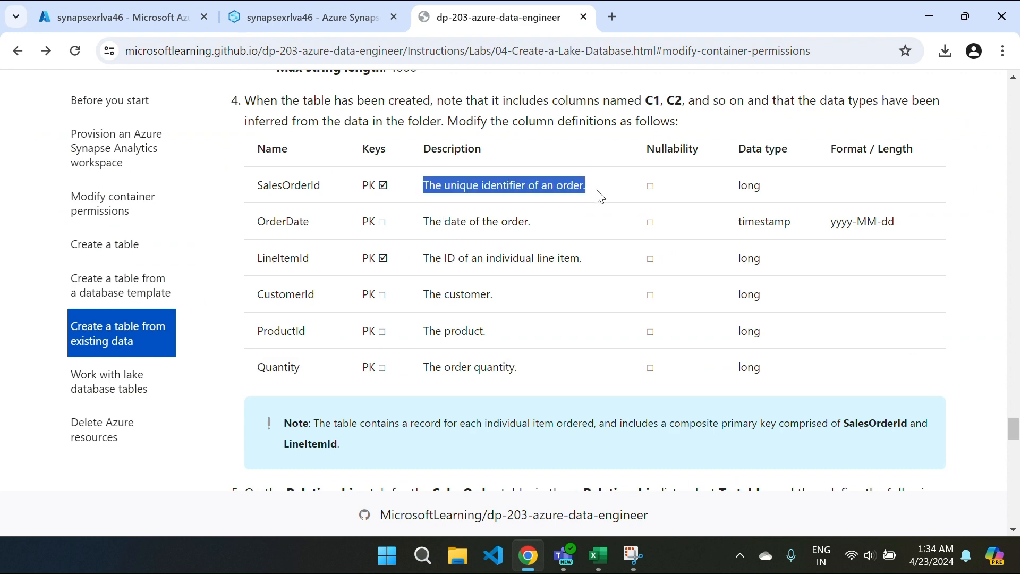
key("ctrl+Tab")
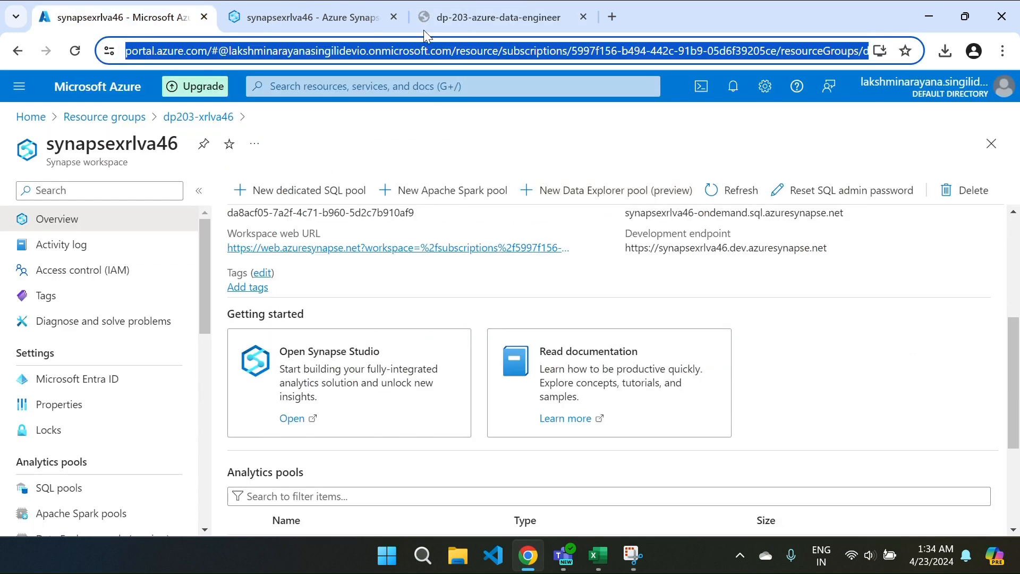
left_click(367, 7)
left_click(518, 346)
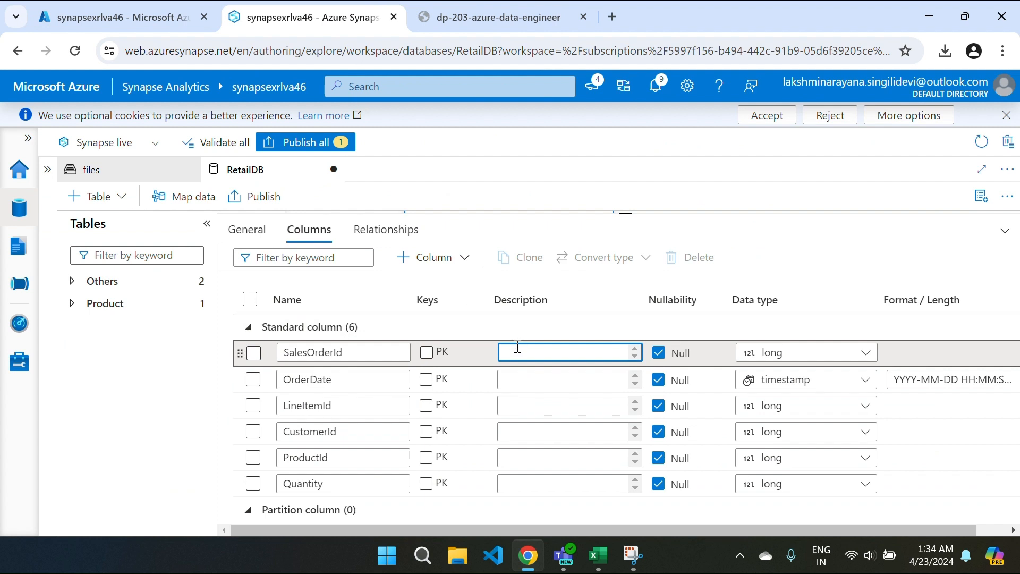
key("ctrl+v")
left_click(509, 378)
key("ctrl+Tab")
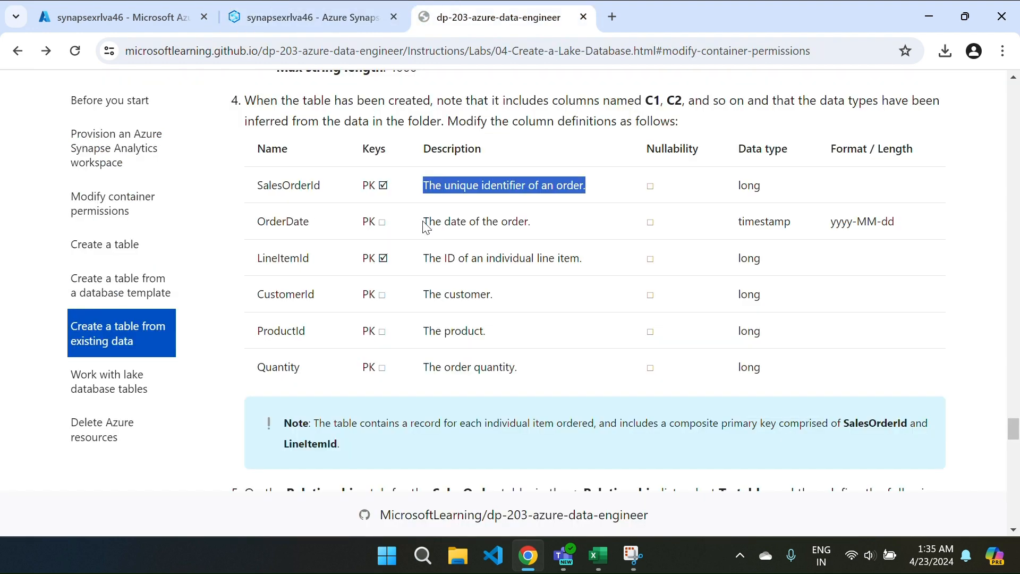
left_click_drag(424, 221, 562, 225)
key("ctrl+c")
key("ctrl+Tab")
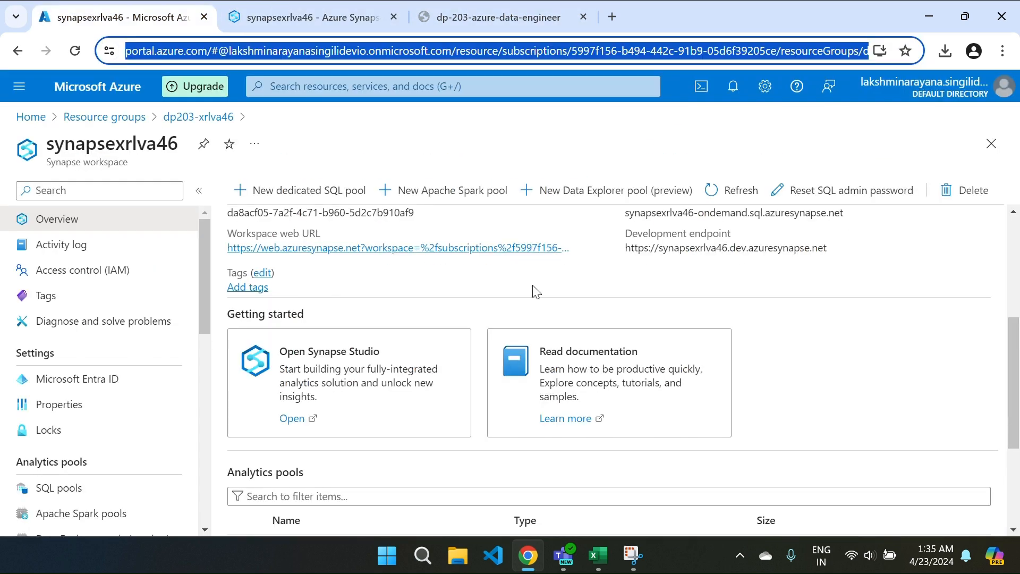
key("ctrl+Tab")
left_click(529, 379)
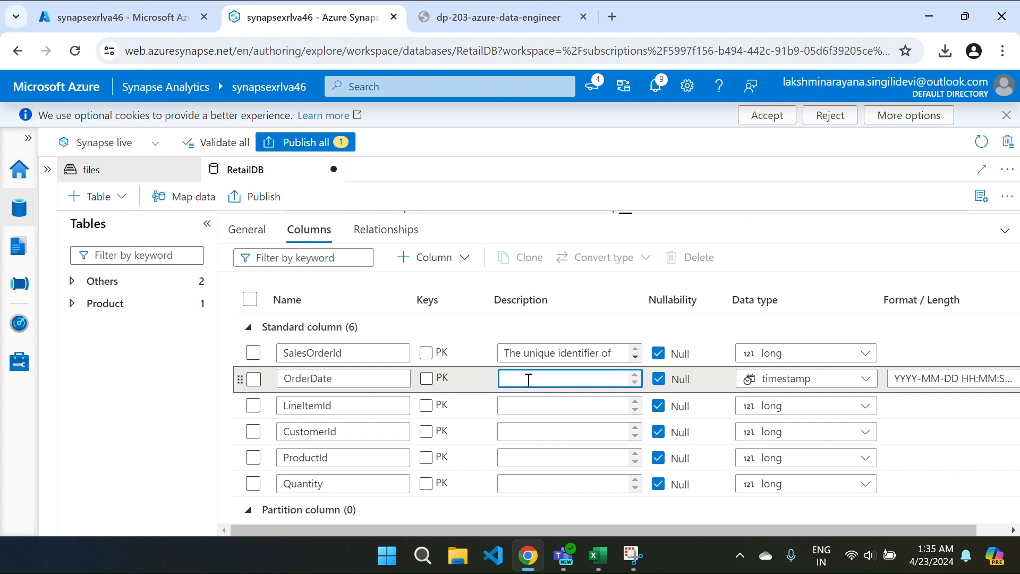
key("ctrl+v")
Step: Give LineItemId a description ending 'line item.' and paste CustomerId's lab description
key("ctrl+Tab")
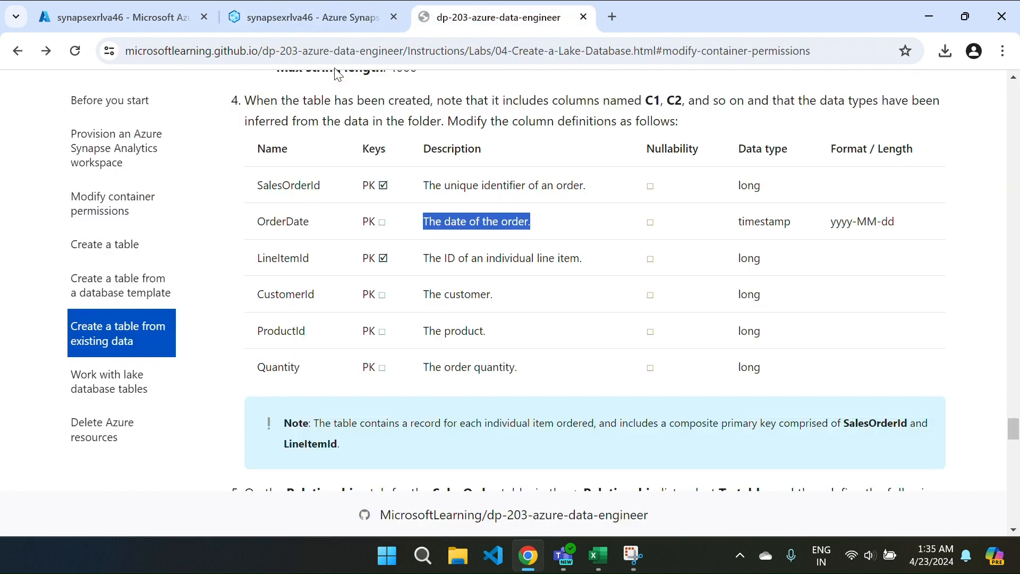
left_click_drag(426, 260, 589, 272)
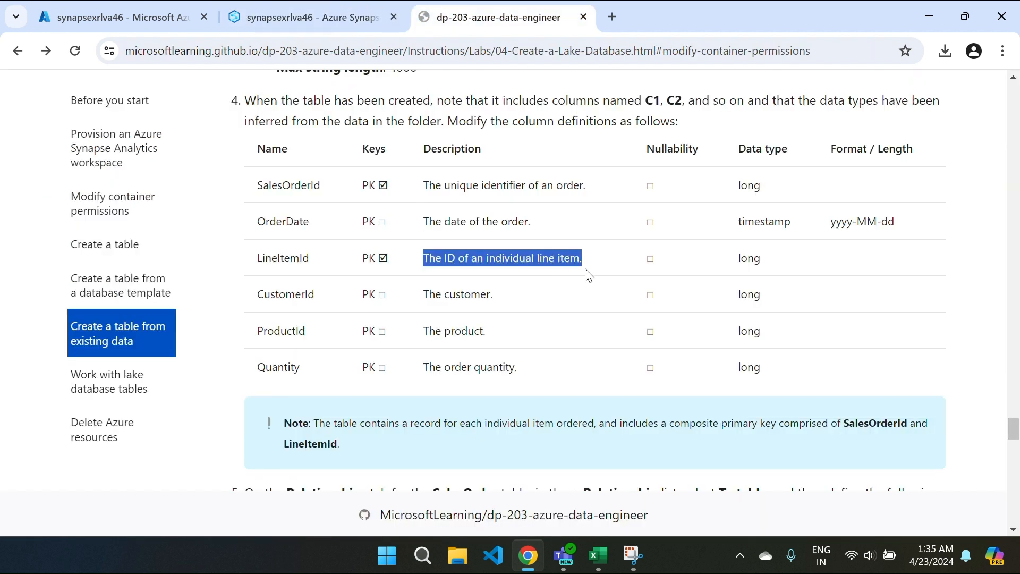
left_click(321, 1)
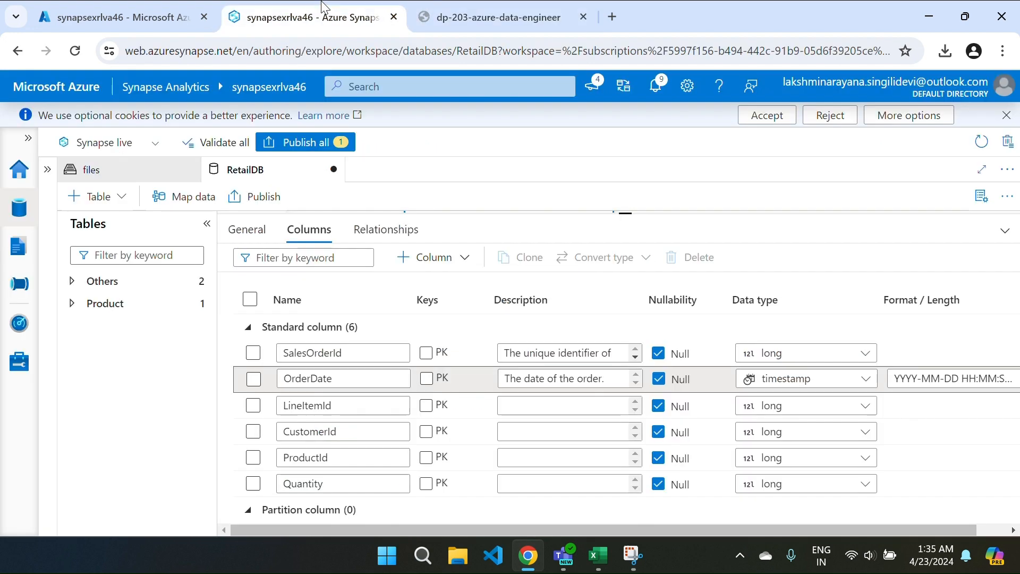
left_click(522, 412)
type("line item.")
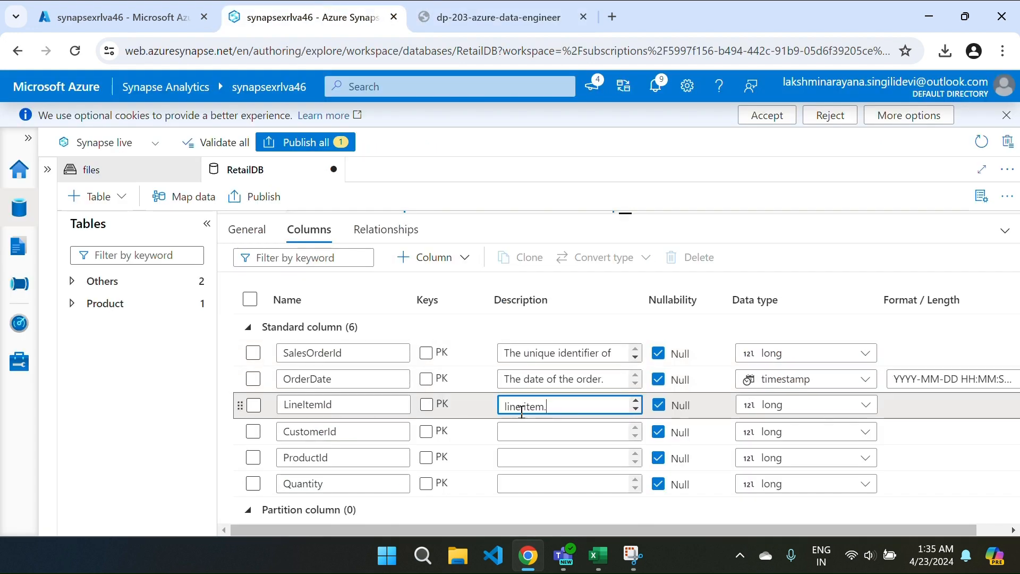
key("ctrl+Tab")
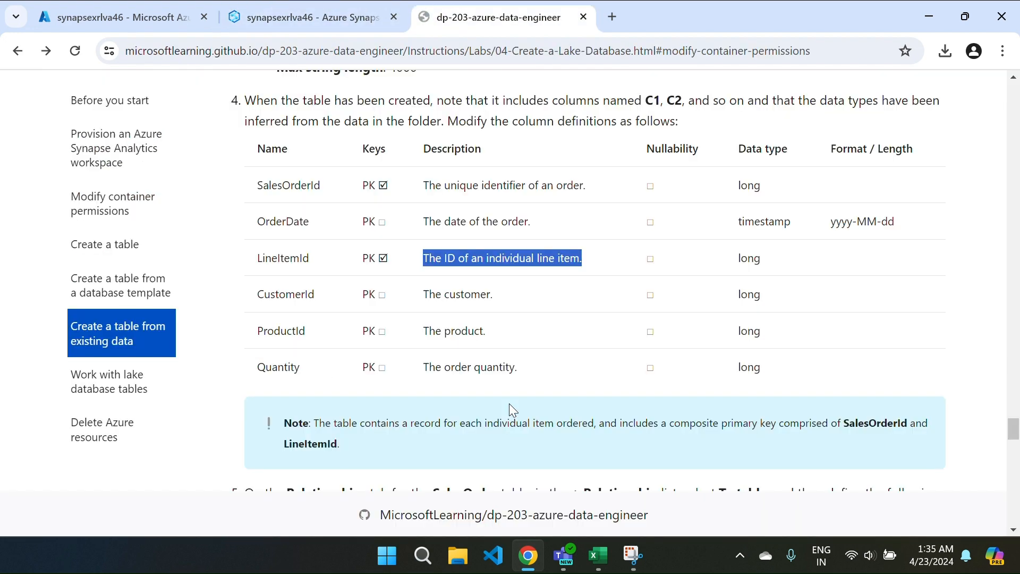
left_click_drag(425, 287, 565, 303)
key("ctrl+c")
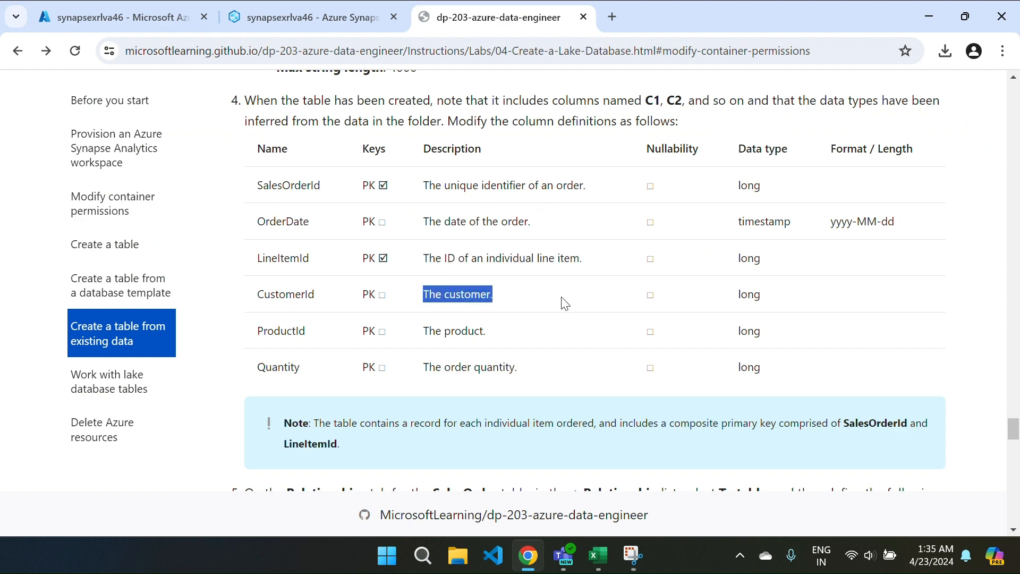
key("ctrl+Tab")
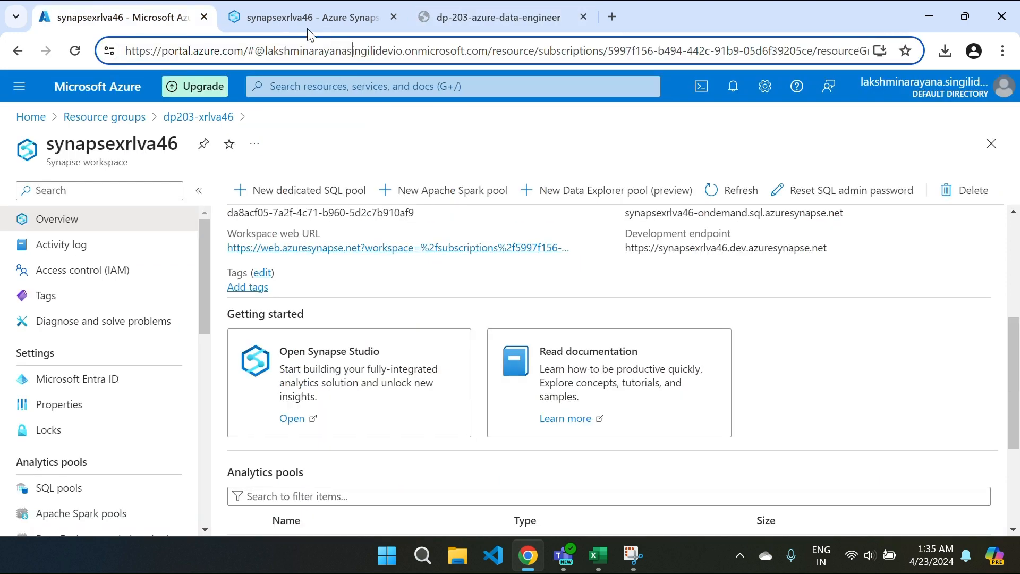
left_click(316, 17)
left_click(514, 431)
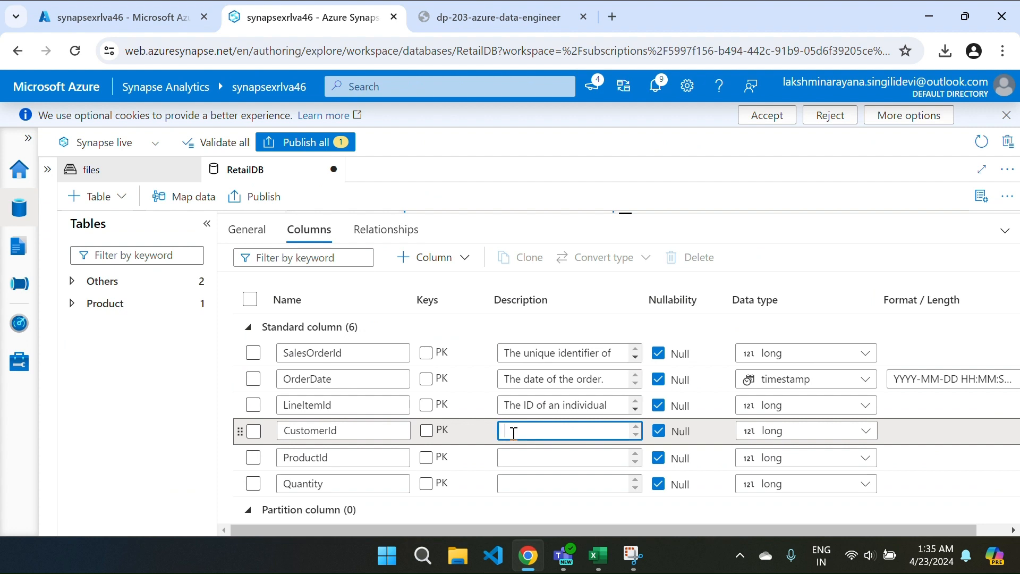
key("ctrl+v")
Step: Paste the lab's ProductId description into ProductId's Description field
key("ctrl+Tab")
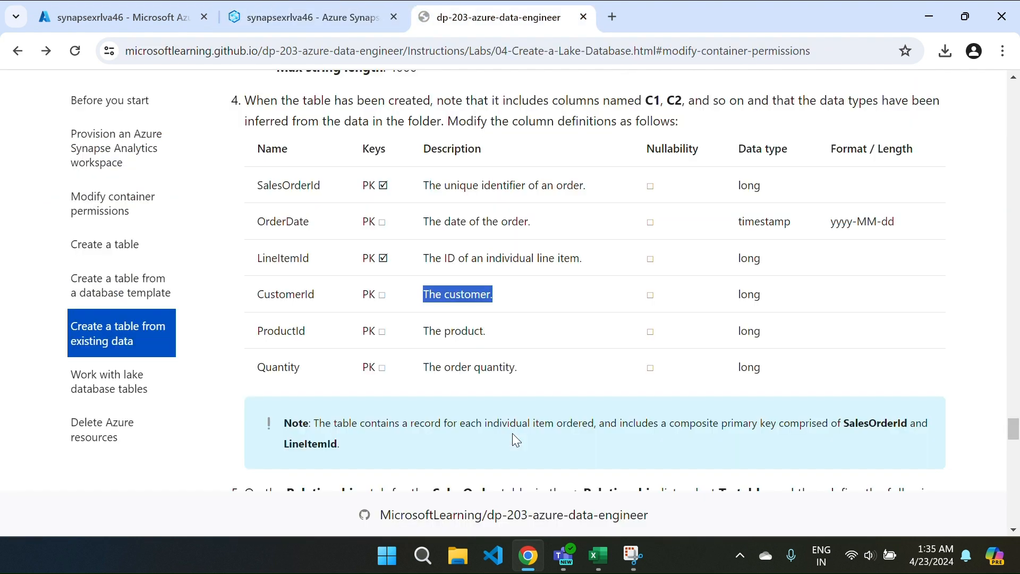
left_click_drag(429, 331, 507, 334)
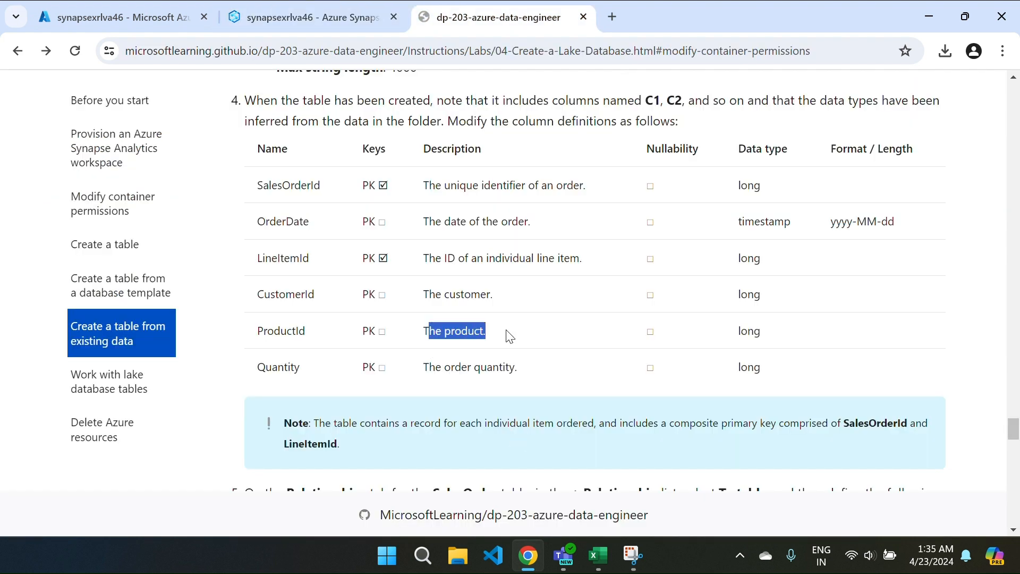
triple_click(533, 340)
key("ctrl+c")
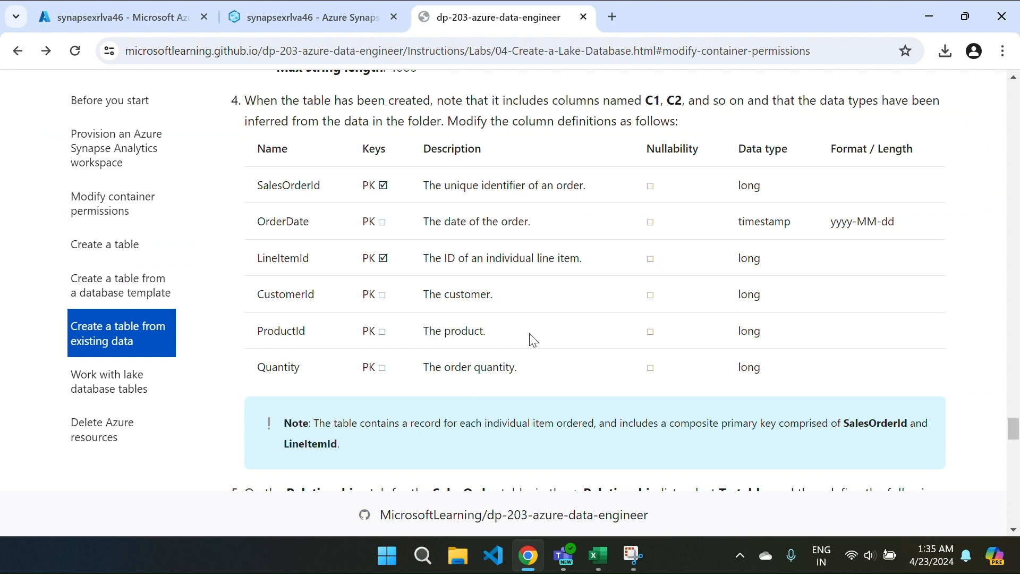
key("ctrl+Tab")
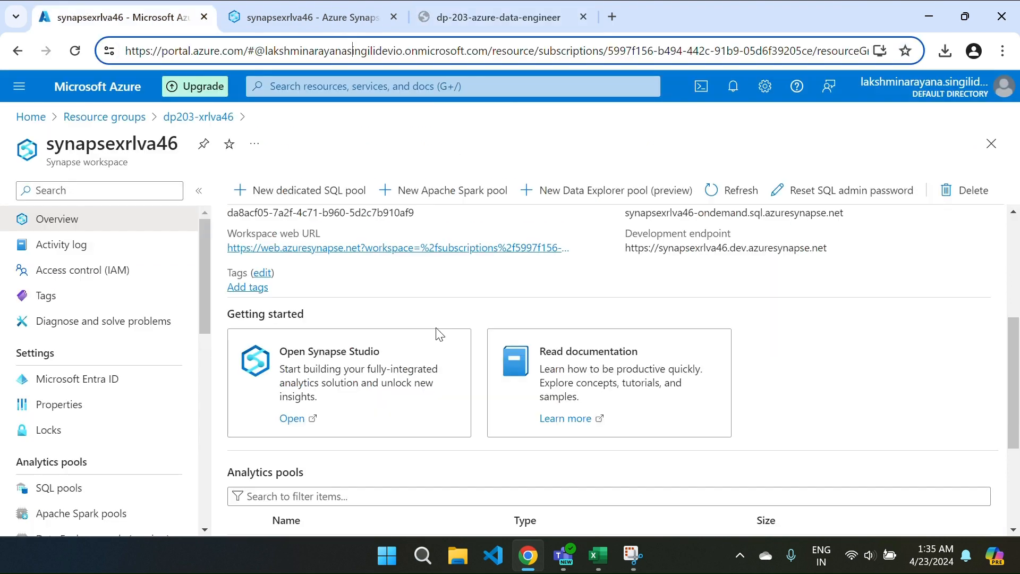
left_click(298, 12)
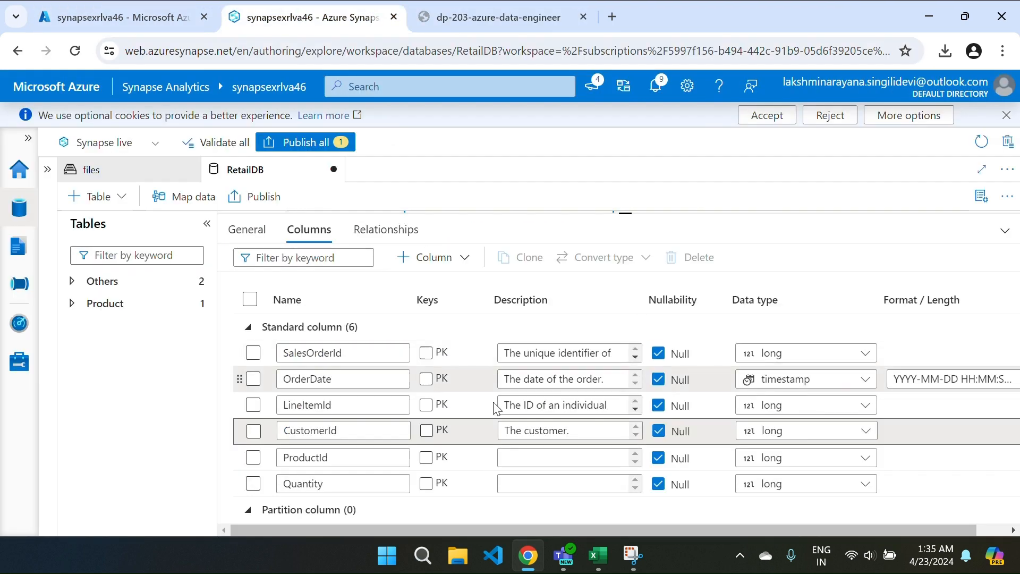
left_click(503, 456)
key("ctrl+v")
Step: Set Quantity's description to 'The order quantity.' copied from the lab instructions
key("ctrl+Tab")
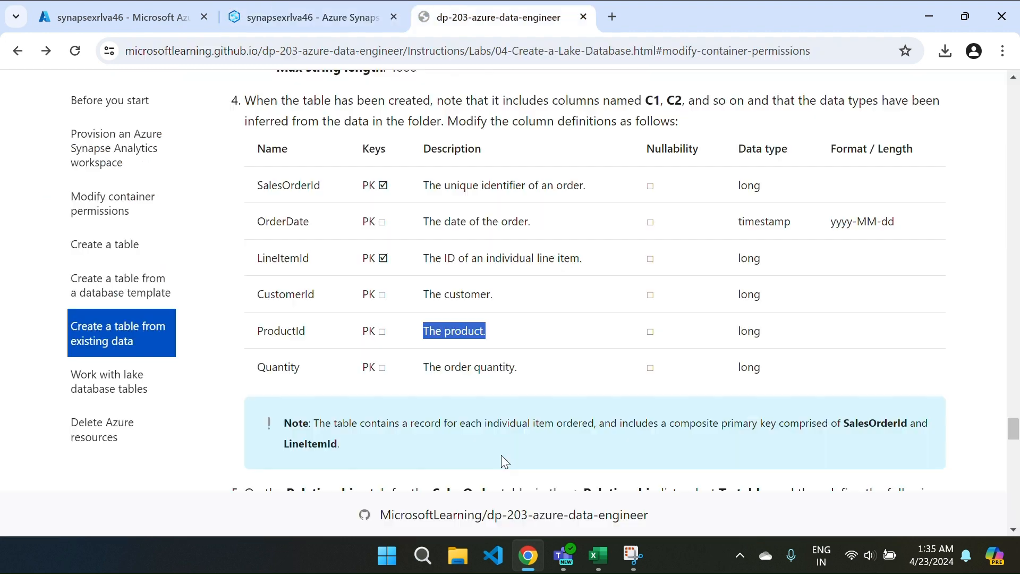
left_click(427, 370)
left_click_drag(426, 371, 548, 375)
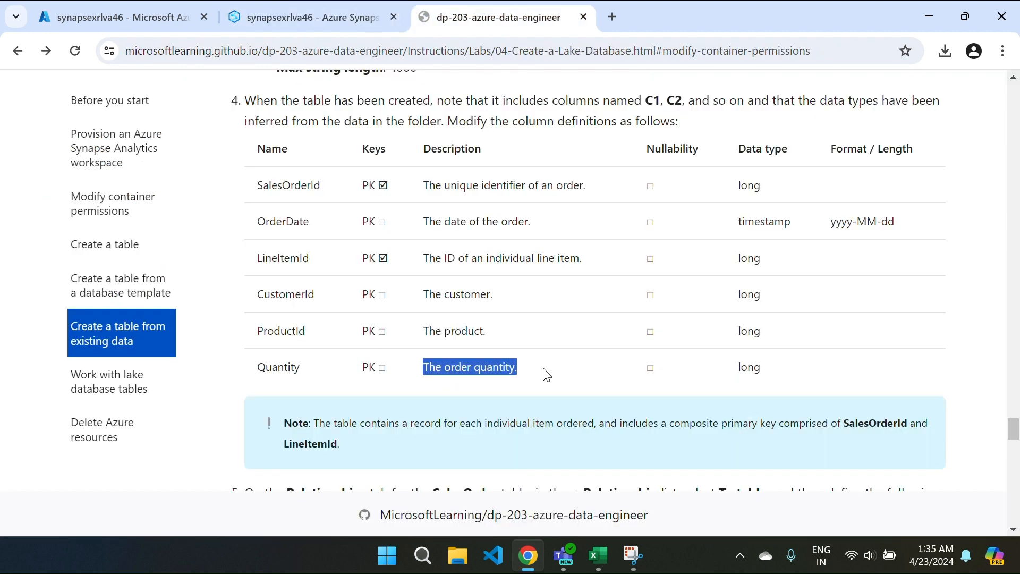
key("ctrl+c")
key("ctrl+Tab")
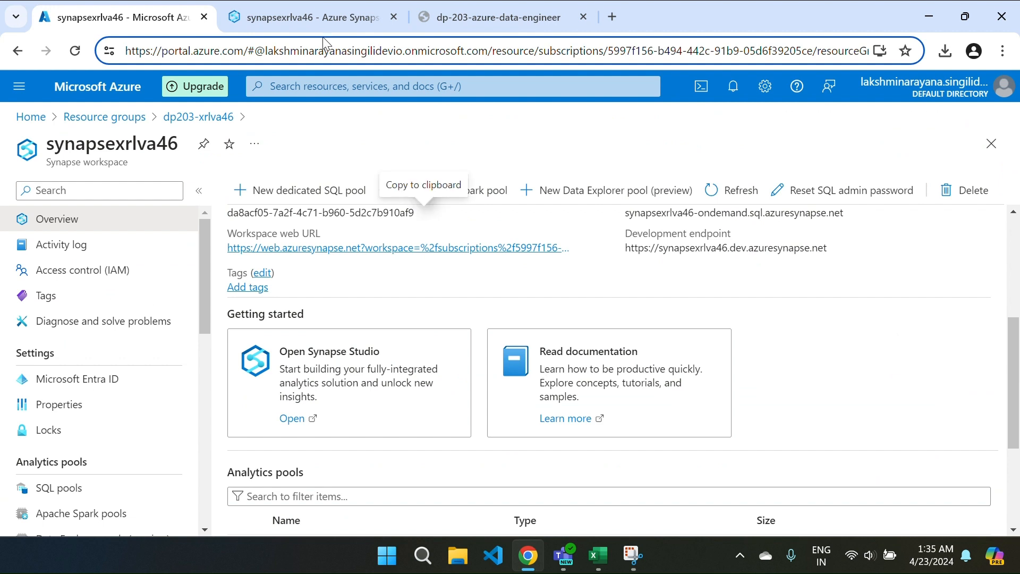
left_click(321, 22)
left_click(525, 483)
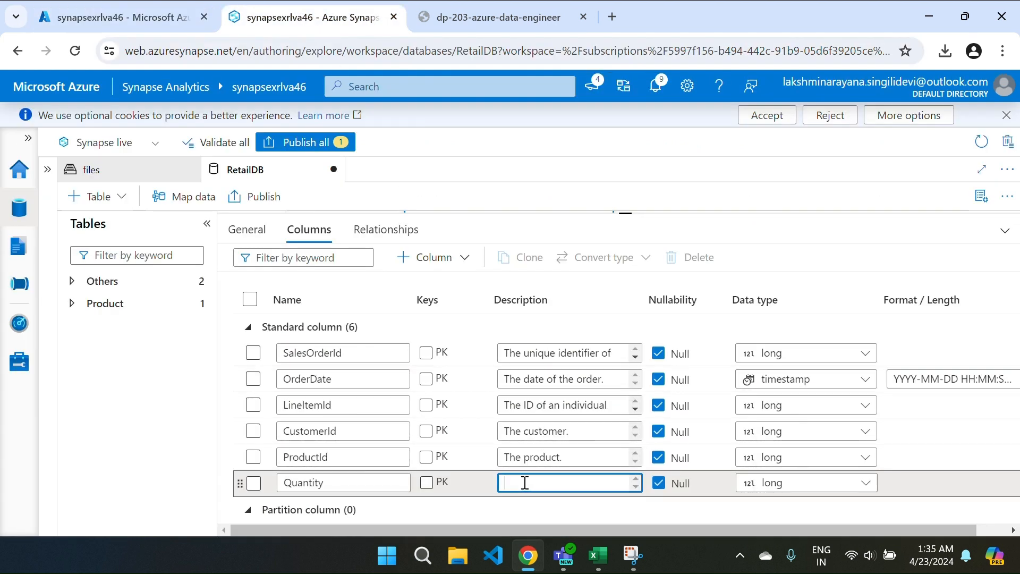
key("ctrl+v")
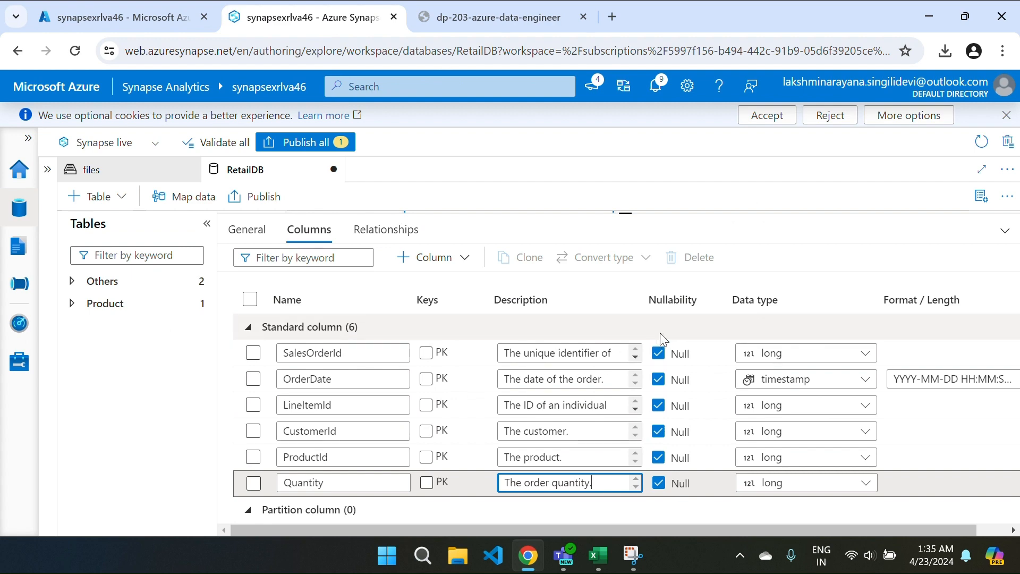
key("ctrl+Tab")
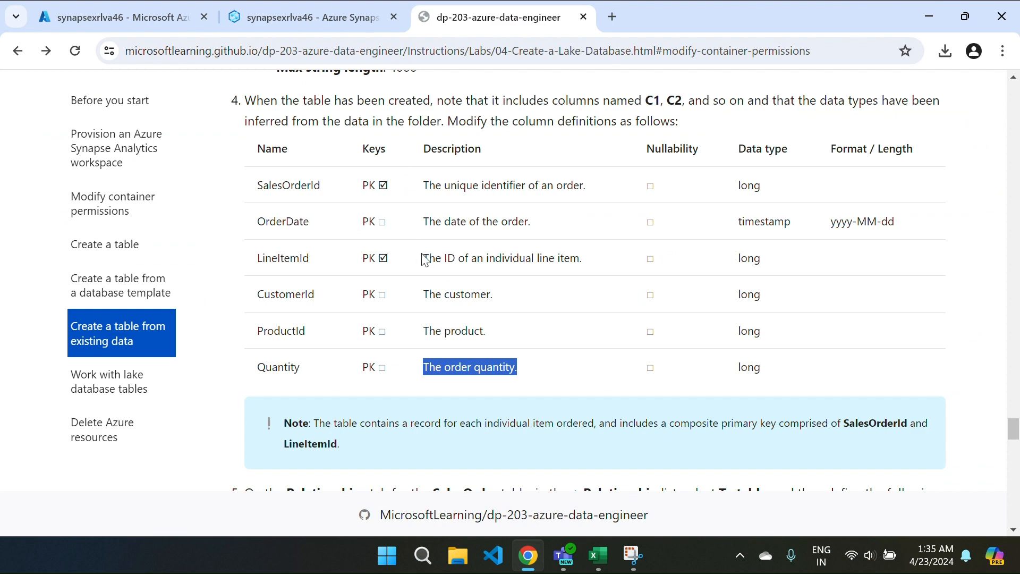
key("ctrl+Tab")
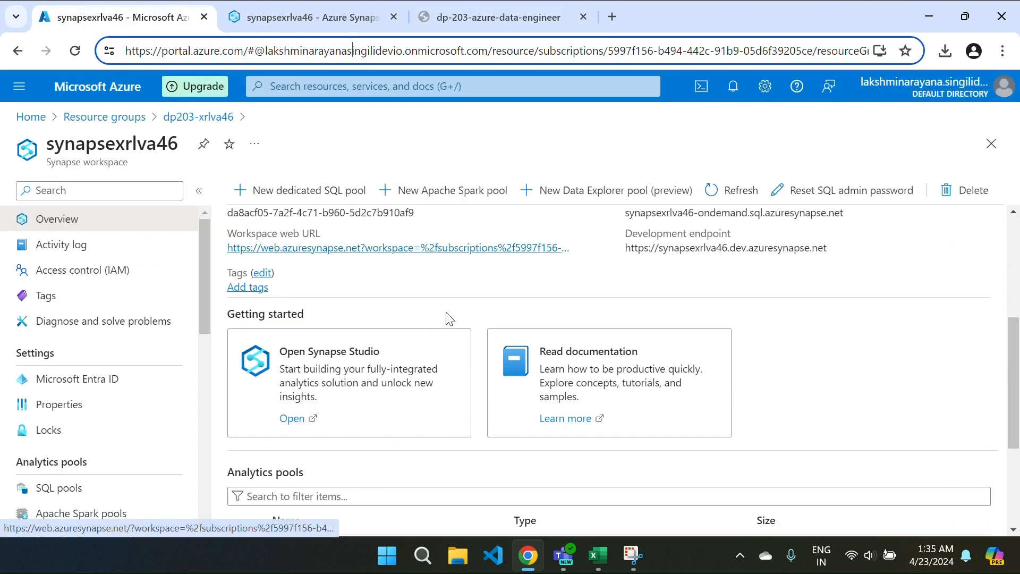
Step: Make SalesOrderId and LineItemId the composite primary key of SalesOrder
left_click(297, 17)
left_click(427, 353)
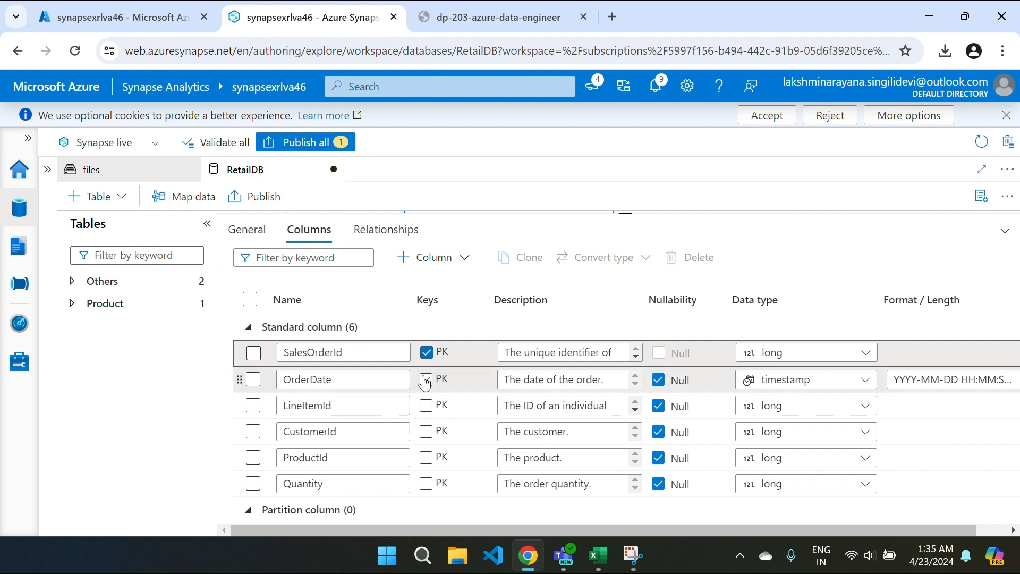
left_click(426, 406)
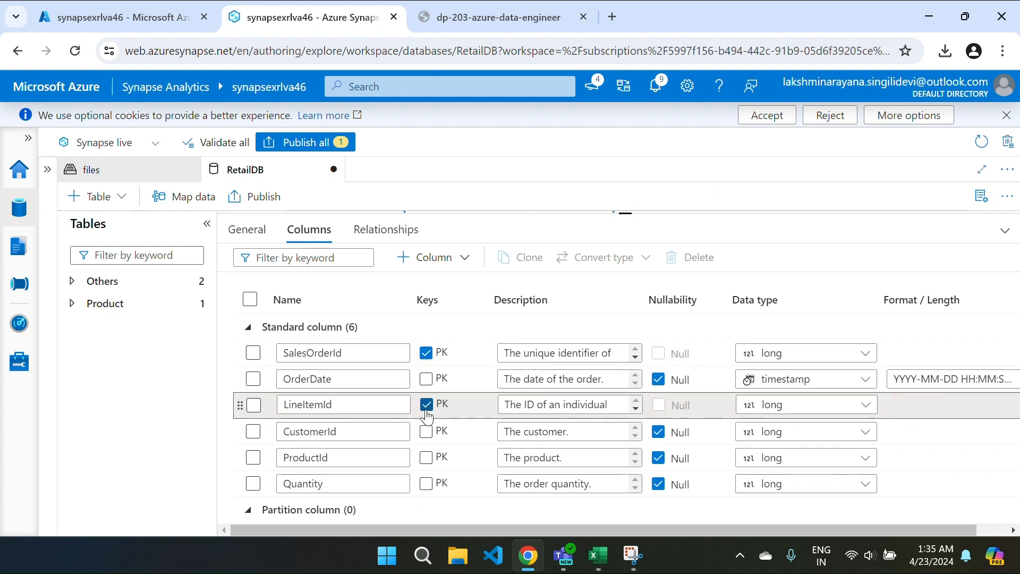
Step: Disallow nulls for OrderDate, ProductId, Quantity and CustomerId
left_click(659, 384)
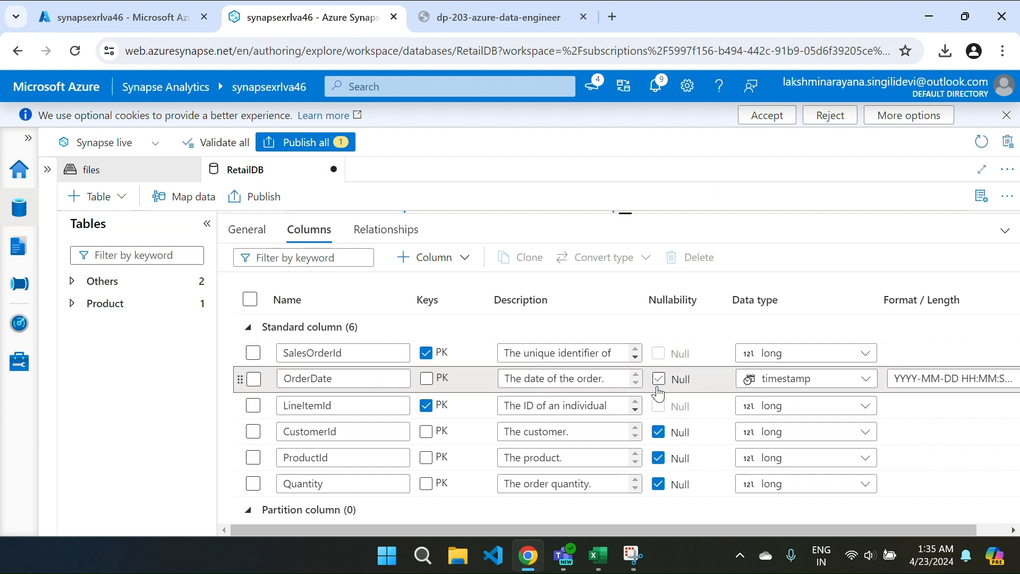
left_click(658, 459)
left_click(659, 484)
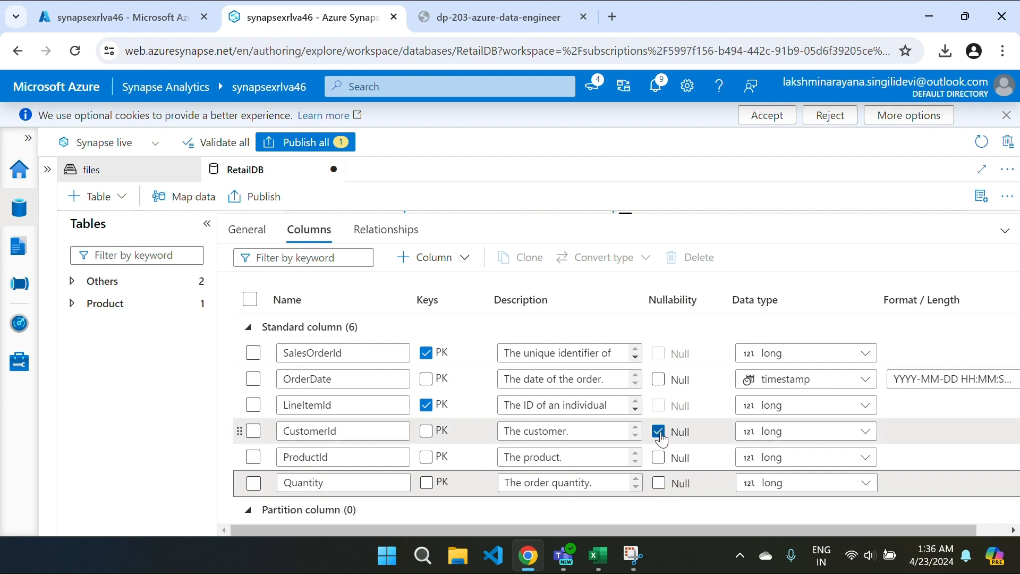
left_click(659, 432)
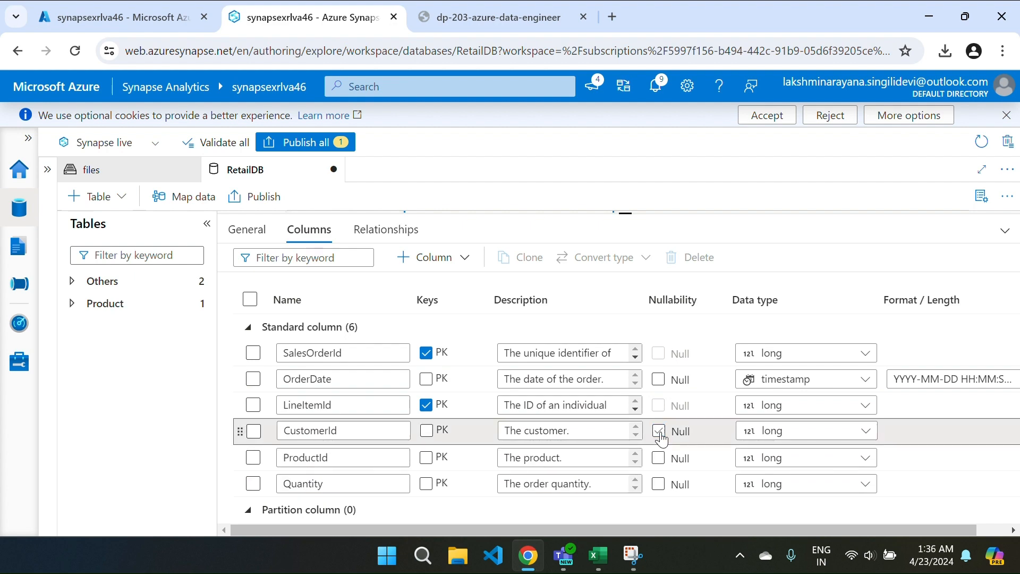
Step: Check the SalesOrder column settings against the lab instructions
key("ctrl+Tab")
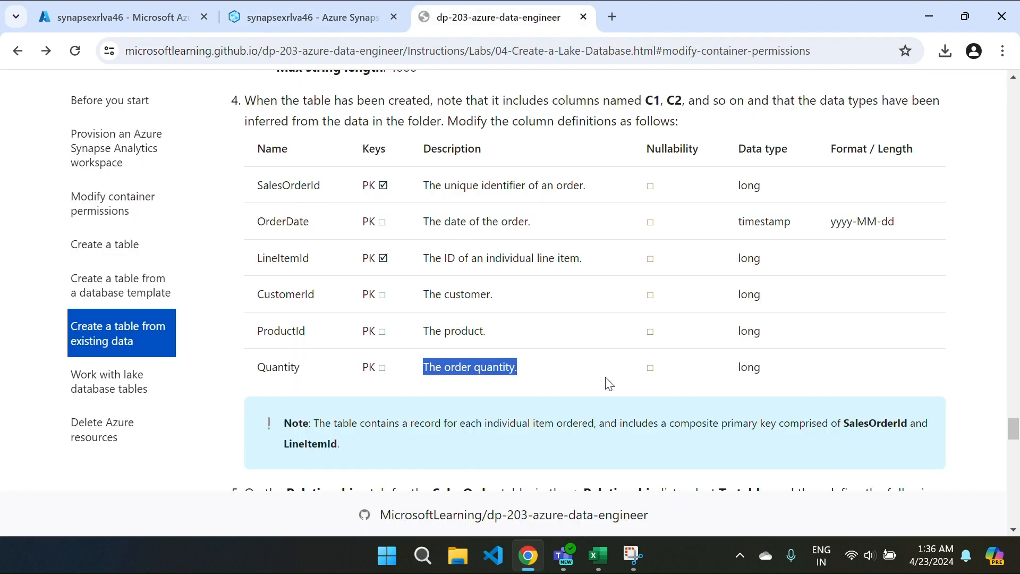
key("ctrl+Tab")
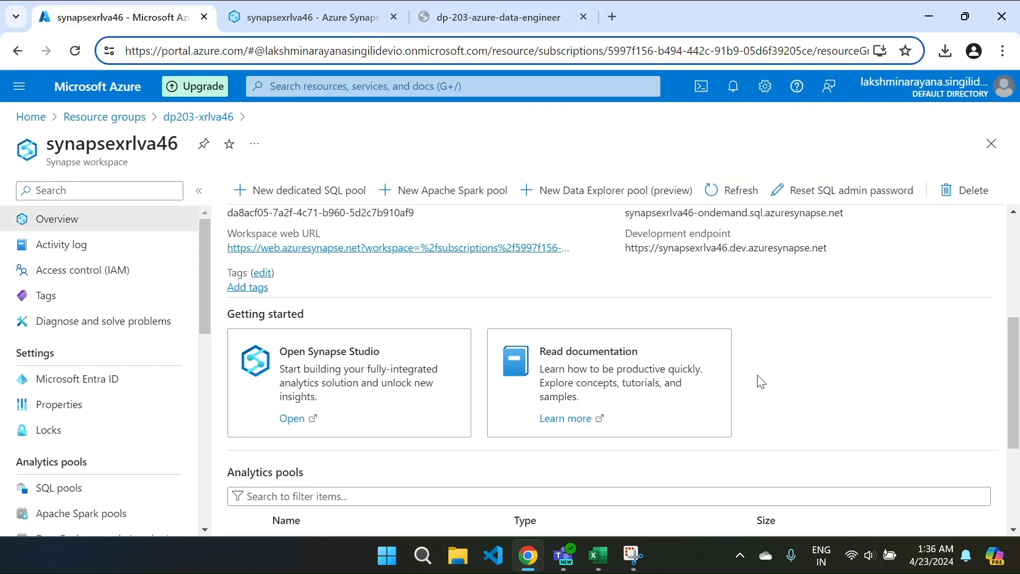
left_click(319, 17)
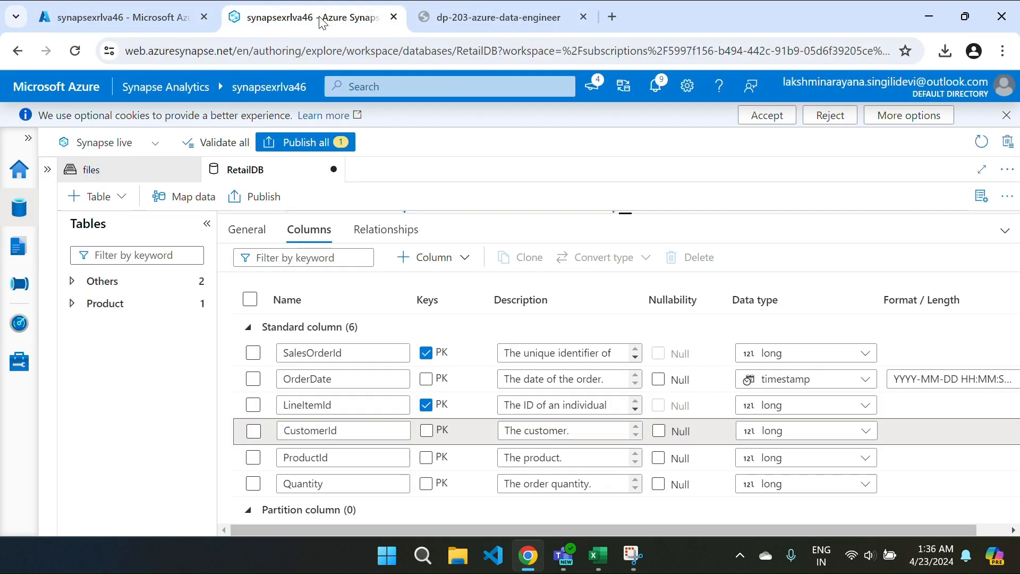
key("ctrl+Tab")
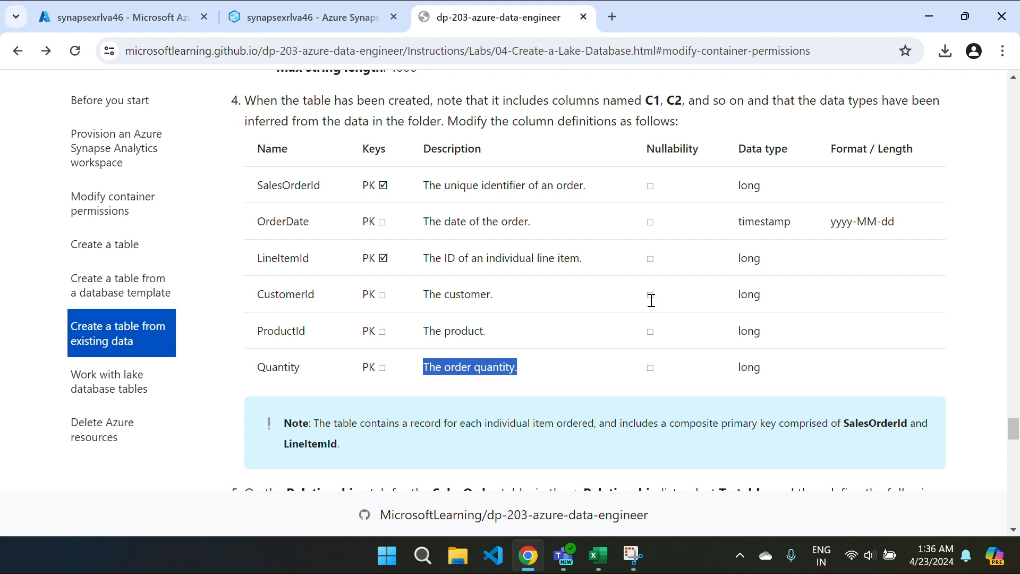
Step: Open the SalesOrder table's Relationships view in RetailDB, glance at its columns, and confirm no relationships exist
left_click(333, 31)
scroll(810, 399, "down", 1)
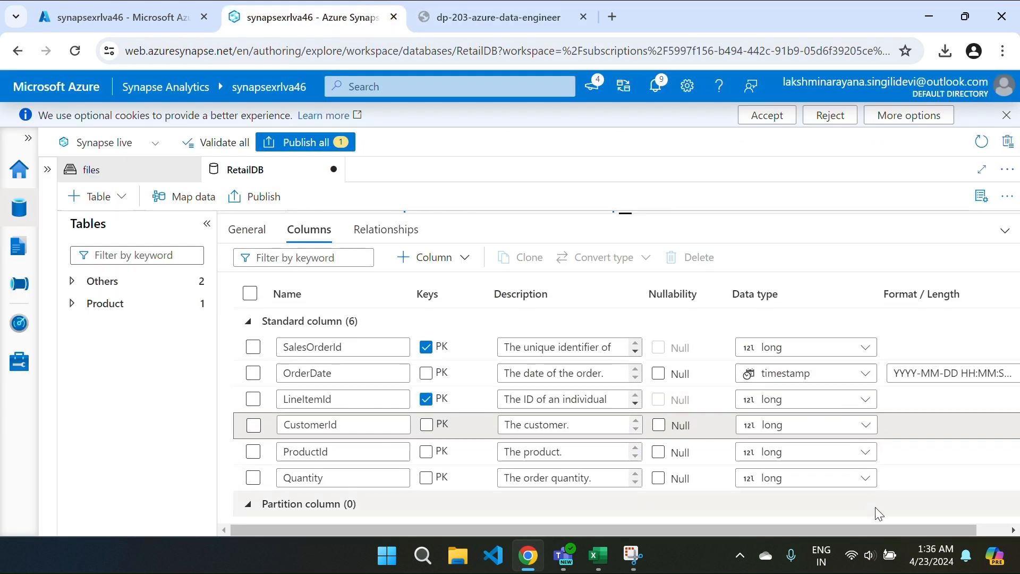
left_click(387, 229)
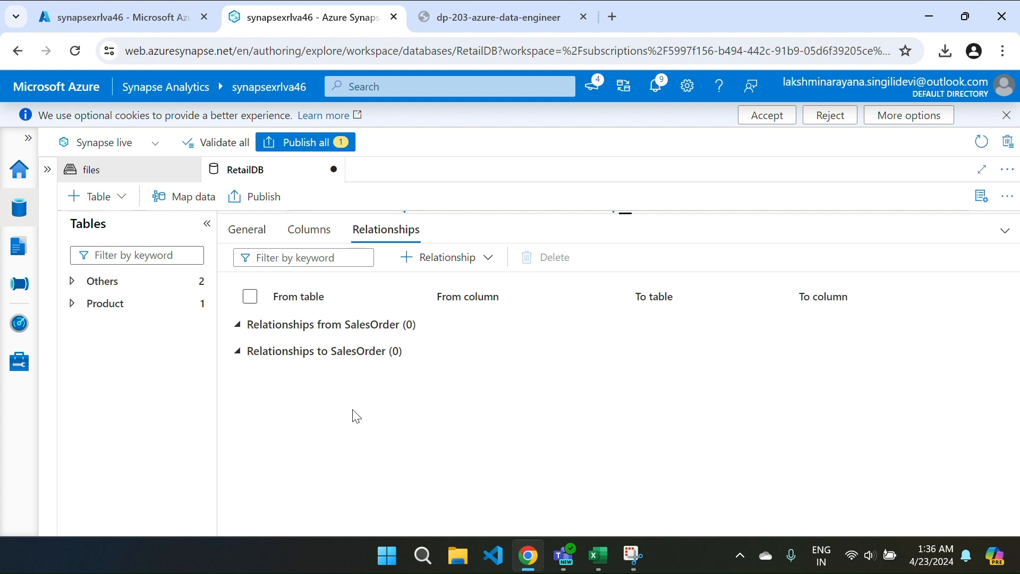
left_click(295, 234)
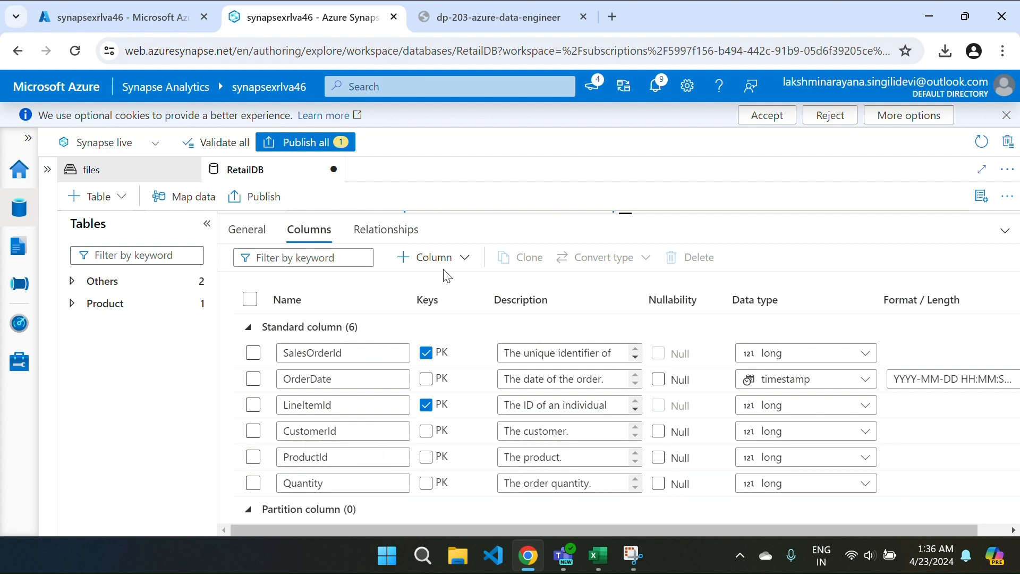
left_click(378, 230)
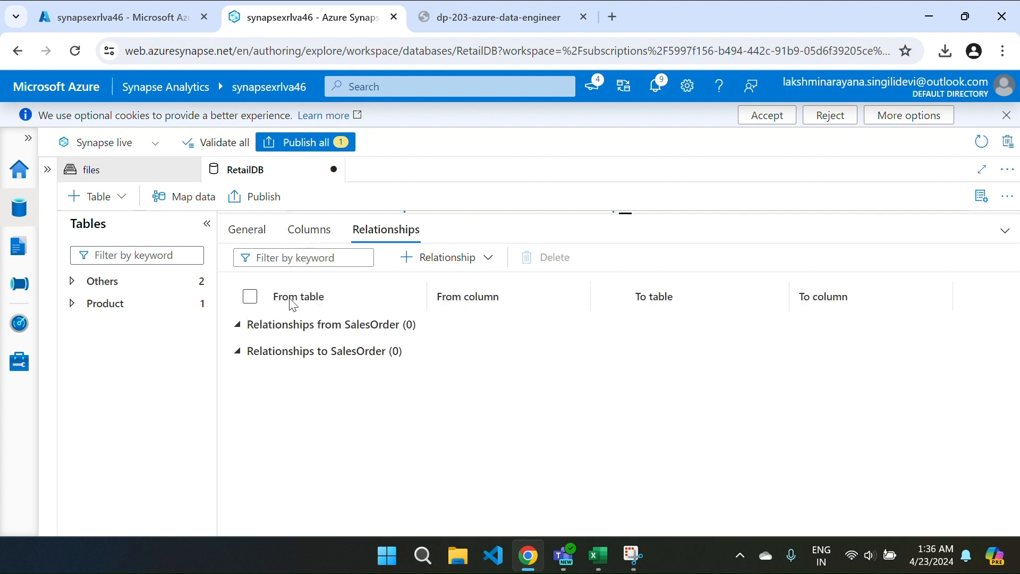
Step: Add a relationship from Customer.CustomerId to SalesOrder.CustomerId
left_click(486, 258)
left_click(446, 311)
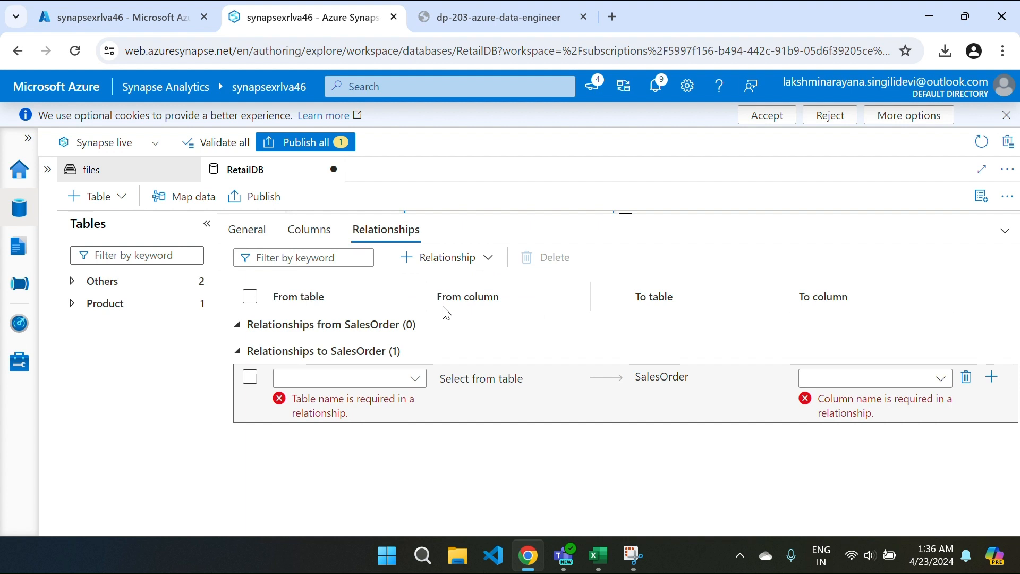
left_click(416, 379)
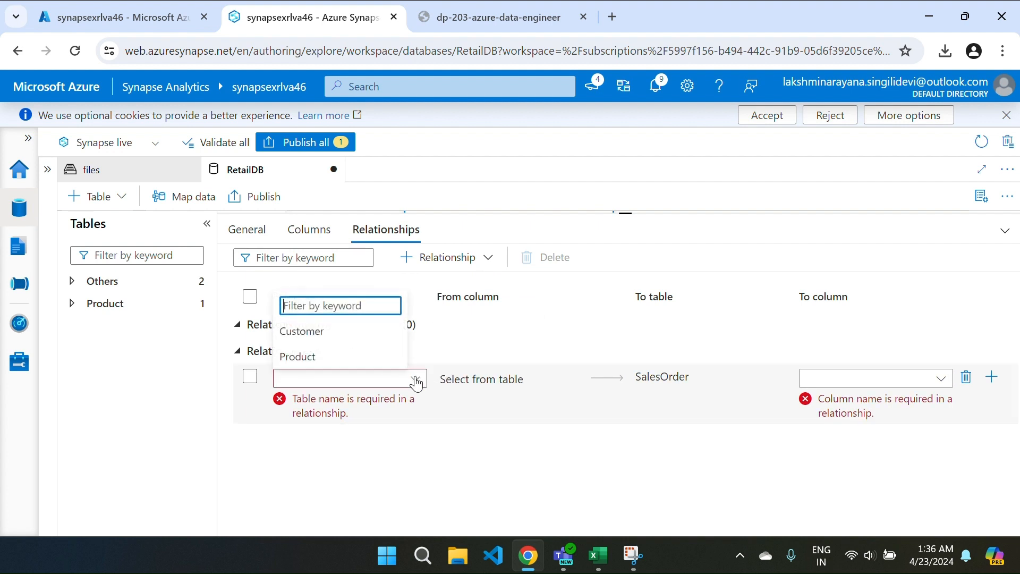
left_click(342, 332)
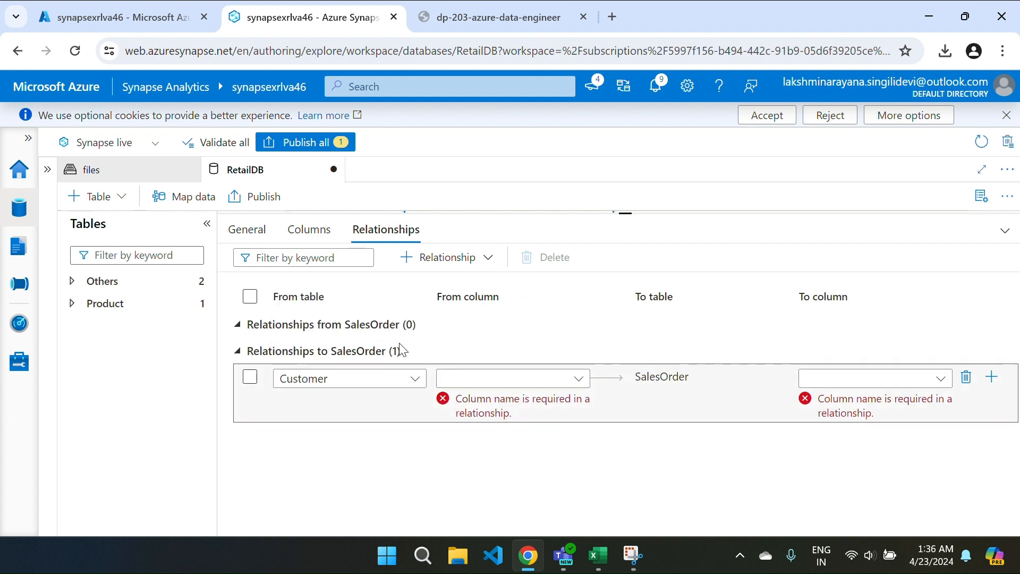
left_click(535, 380)
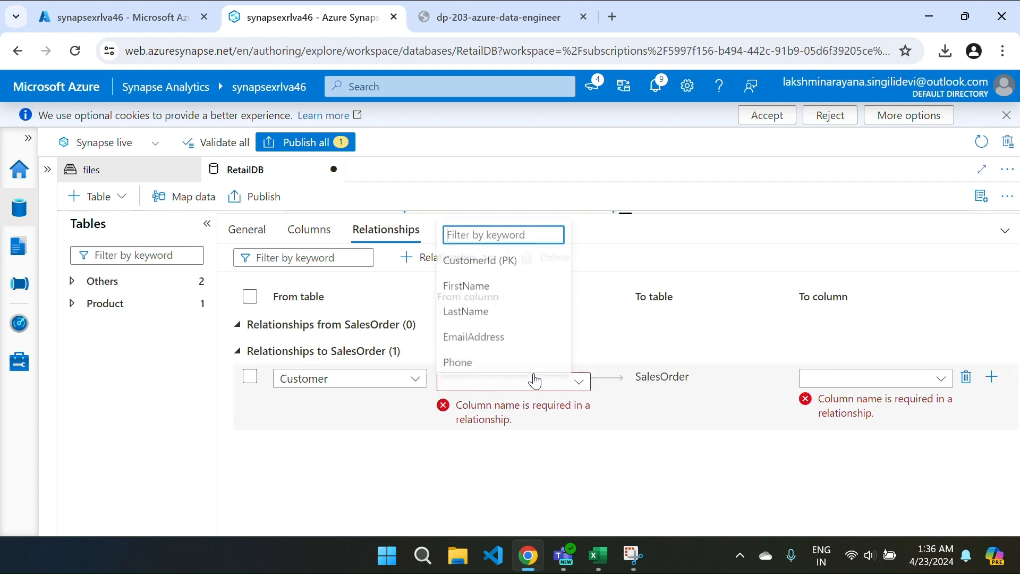
left_click(495, 263)
left_click(493, 260)
left_click(851, 378)
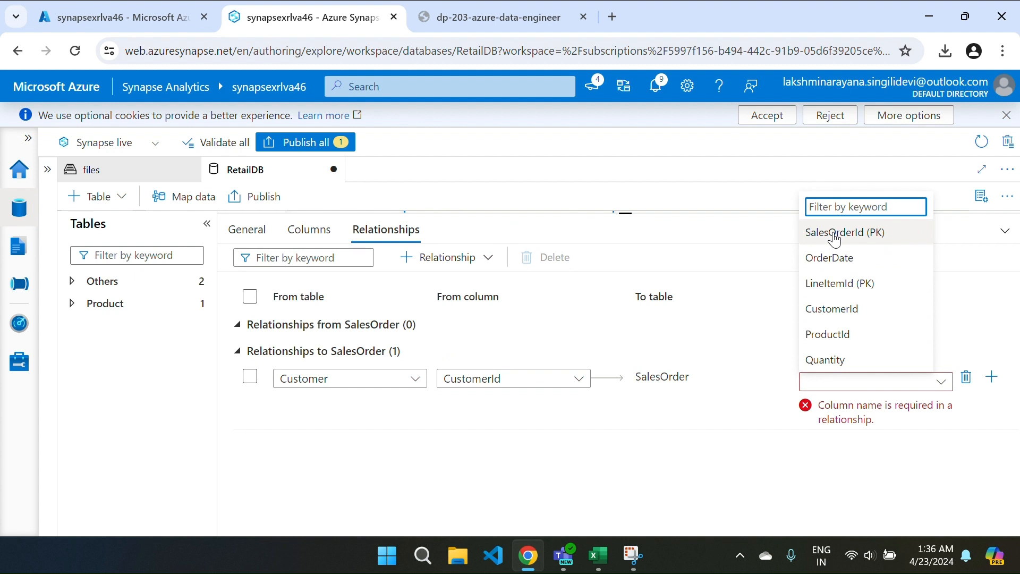
left_click(851, 310)
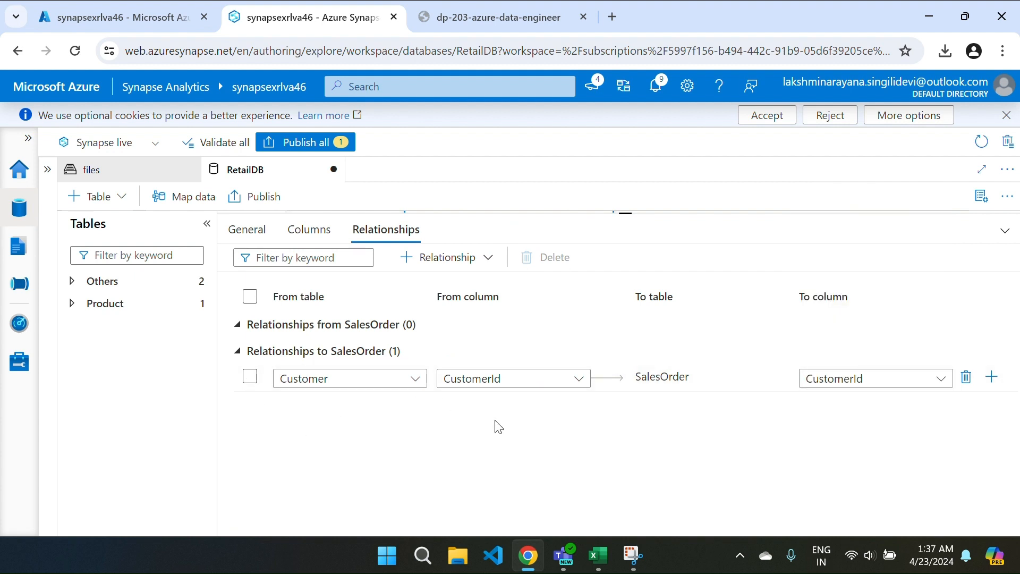
Step: Add a relationship from Product.ProductId to SalesOrder.ProductId and publish RetailDB
left_click(466, 272)
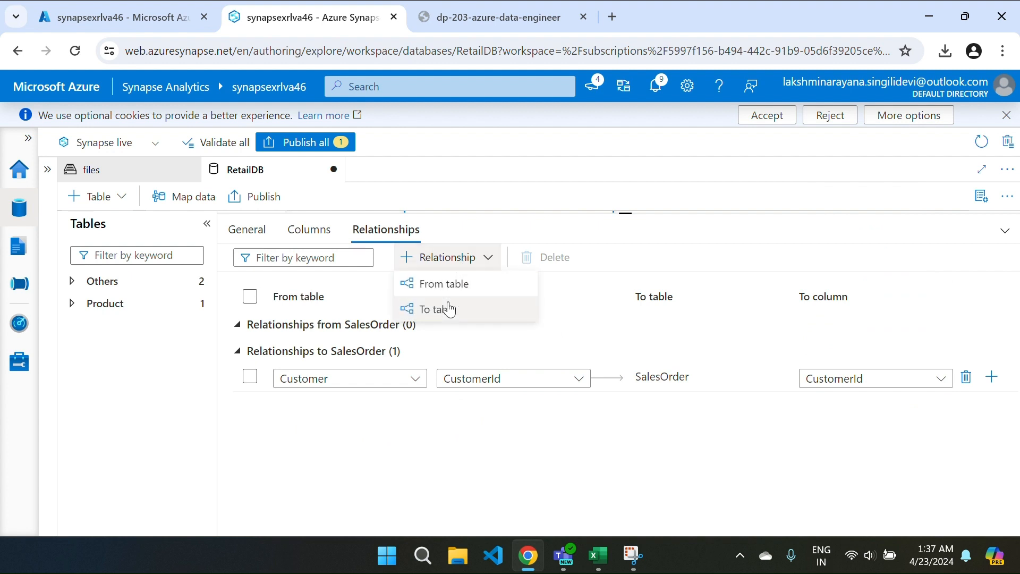
left_click(449, 306)
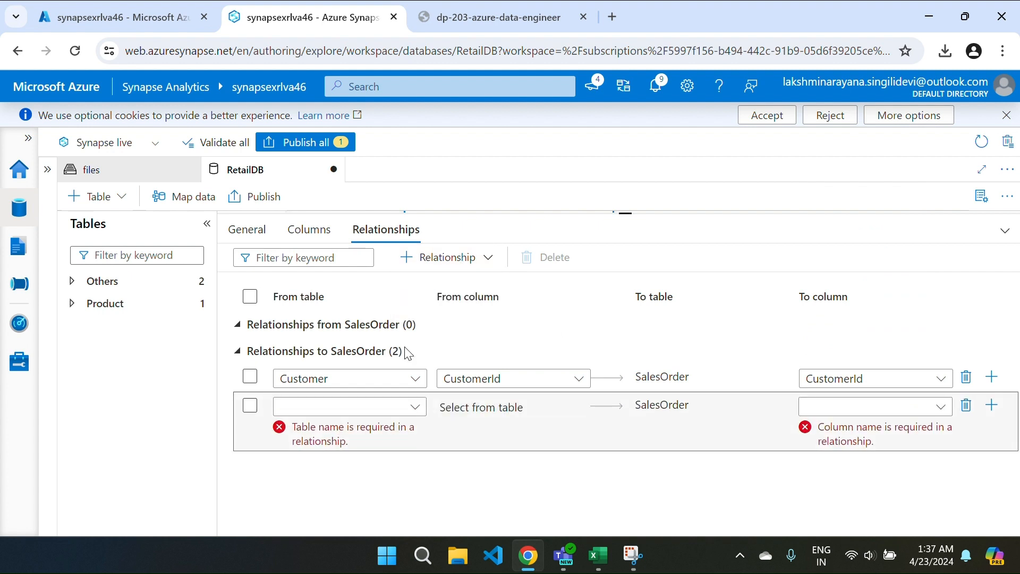
left_click(385, 413)
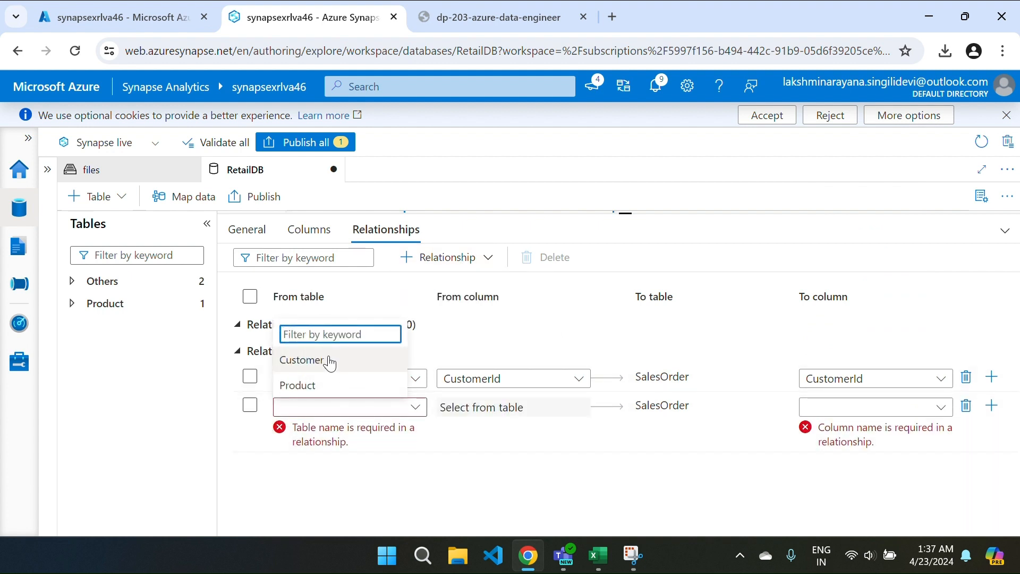
left_click(320, 391)
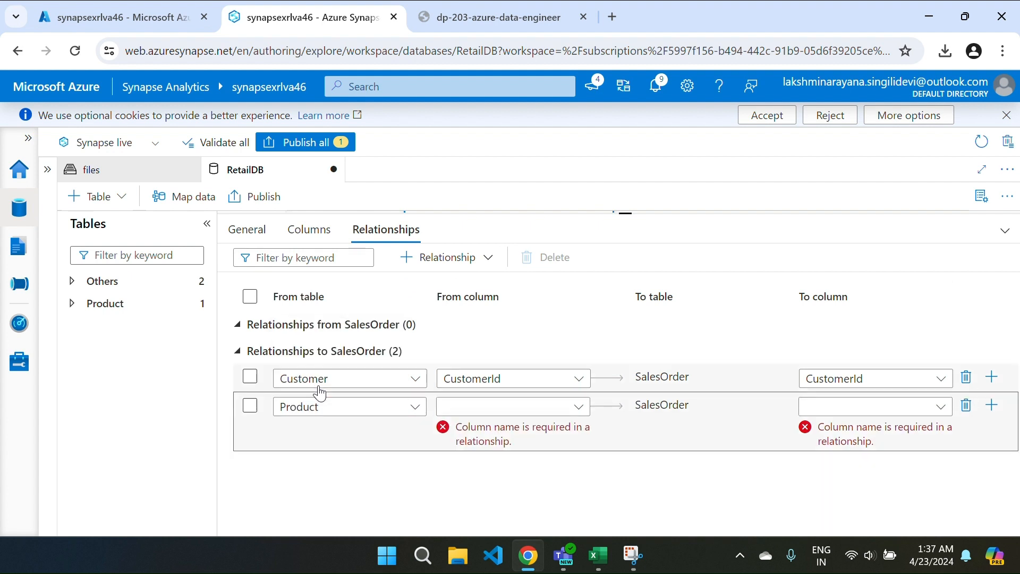
left_click(526, 411)
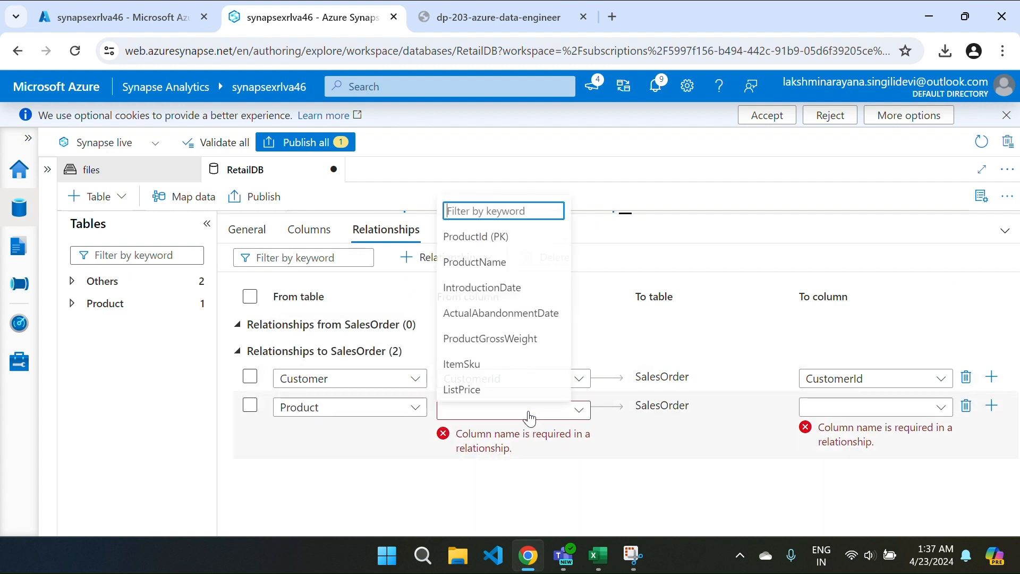
left_click(492, 236)
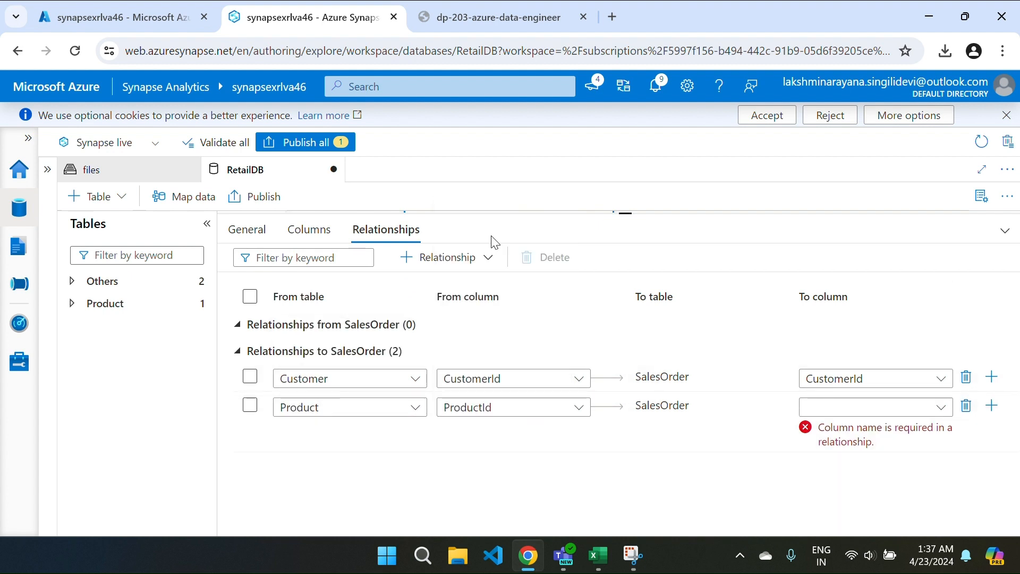
left_click(843, 412)
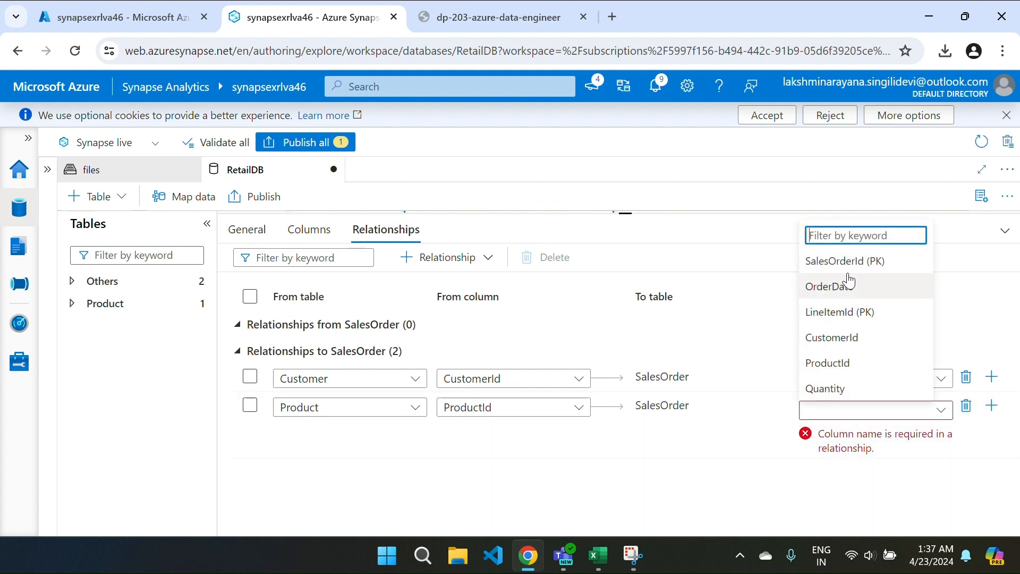
left_click(850, 366)
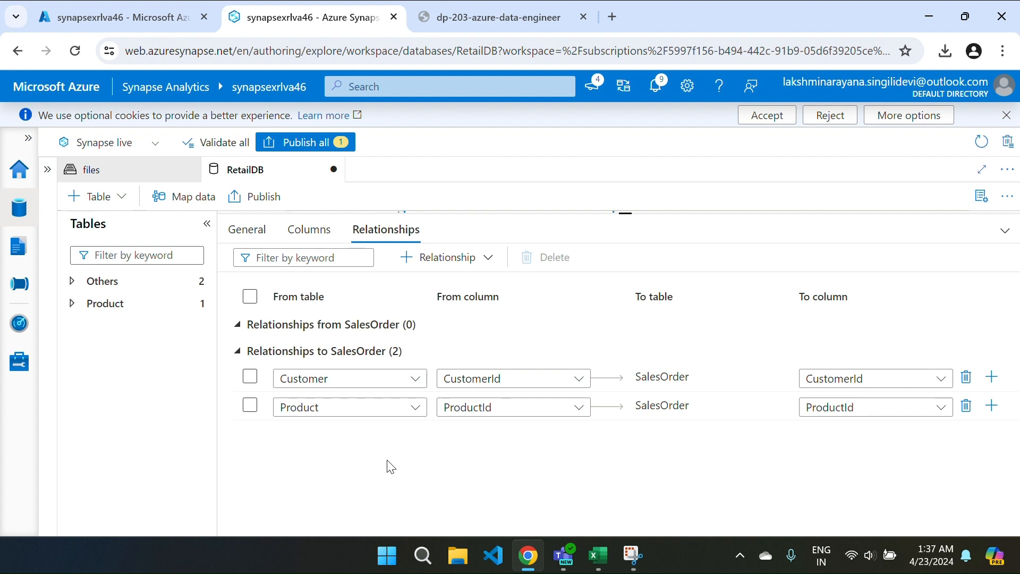
left_click(235, 196)
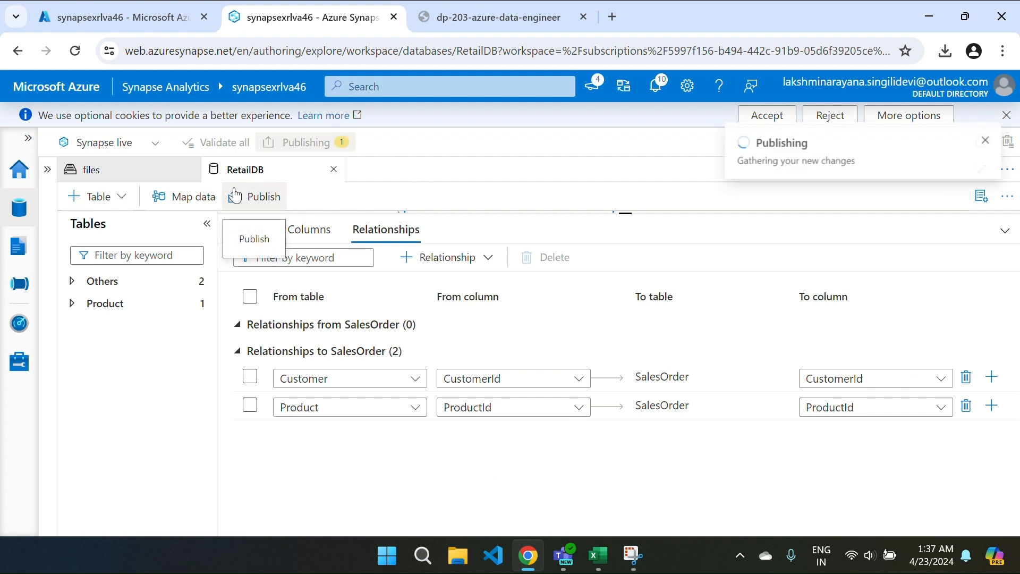
left_click(256, 240)
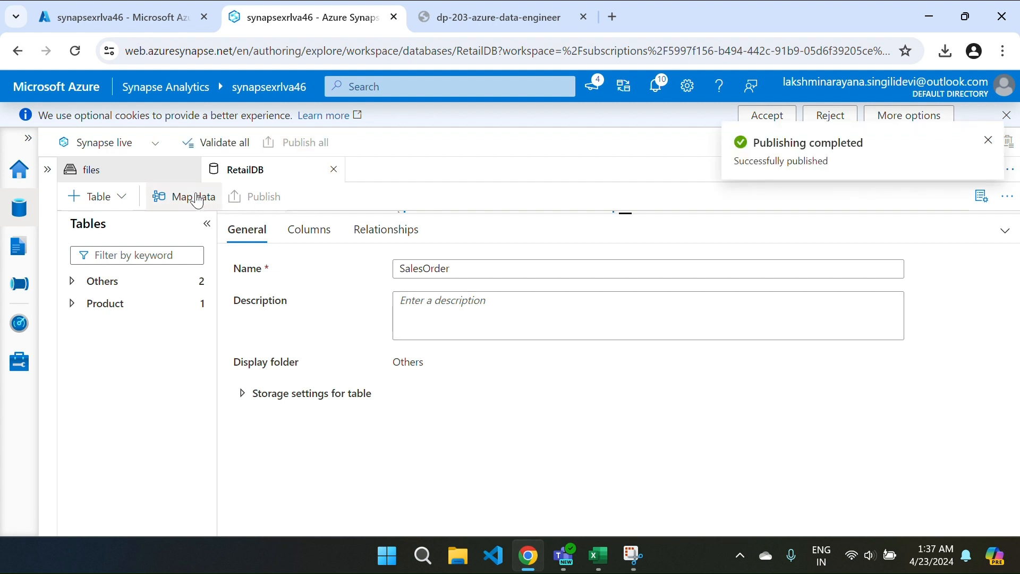
Step: Create a SELECT TOP 100 query on RetailDB's SalesOrder table, run it, and read the errors
left_click(27, 207)
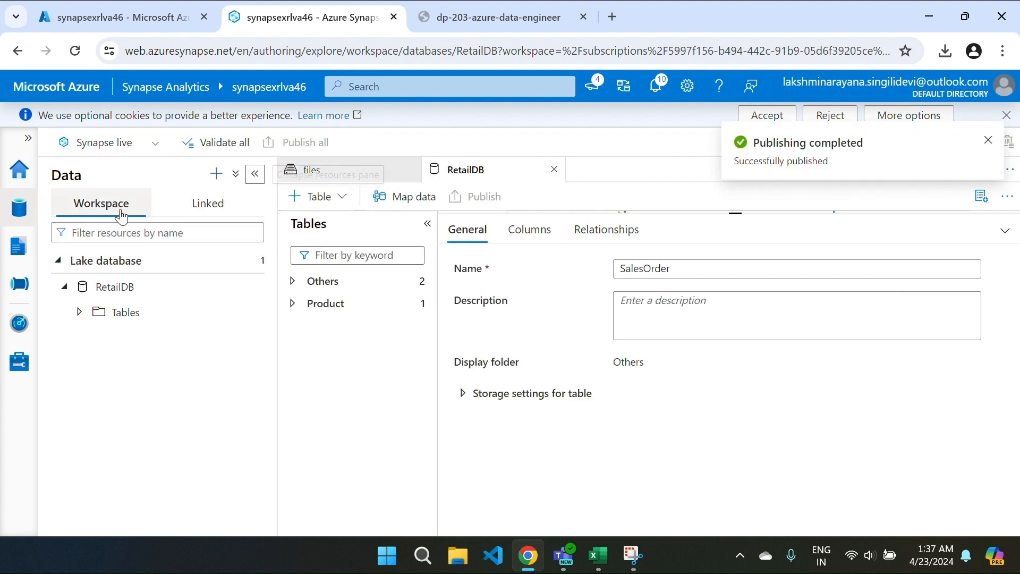
left_click(64, 287)
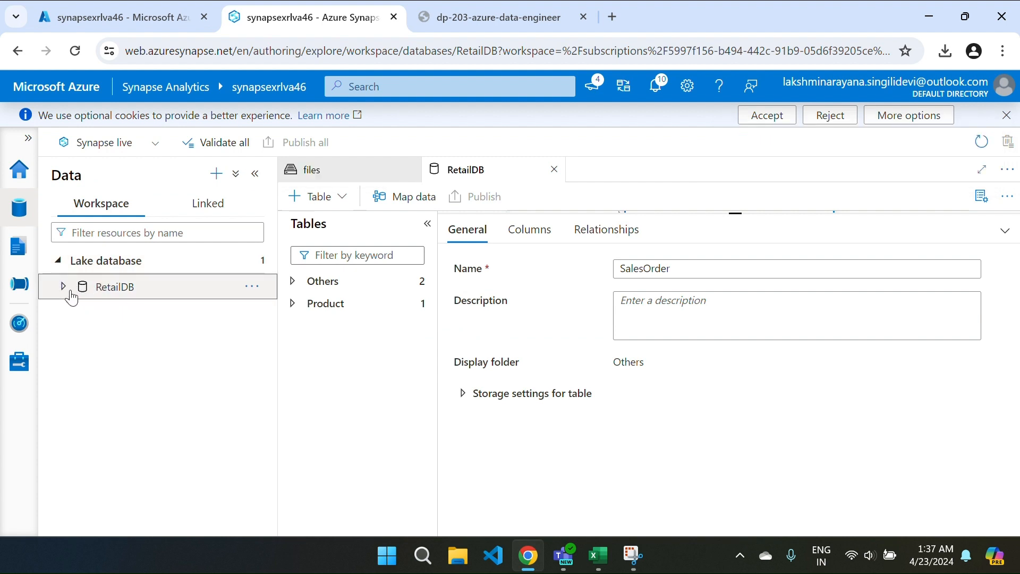
left_click(71, 295)
left_click(79, 312)
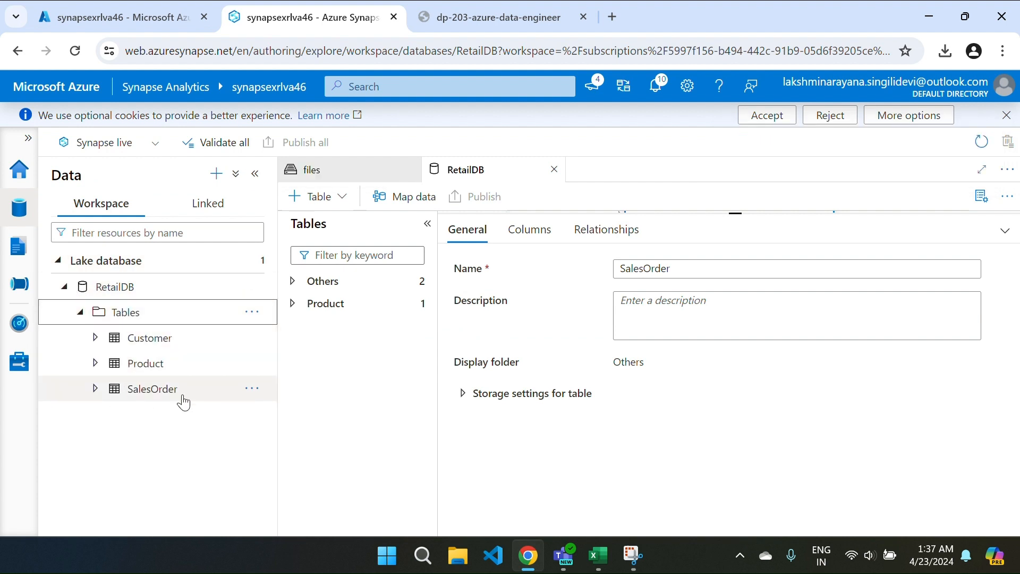
left_click(252, 389)
mouse_move(298, 417)
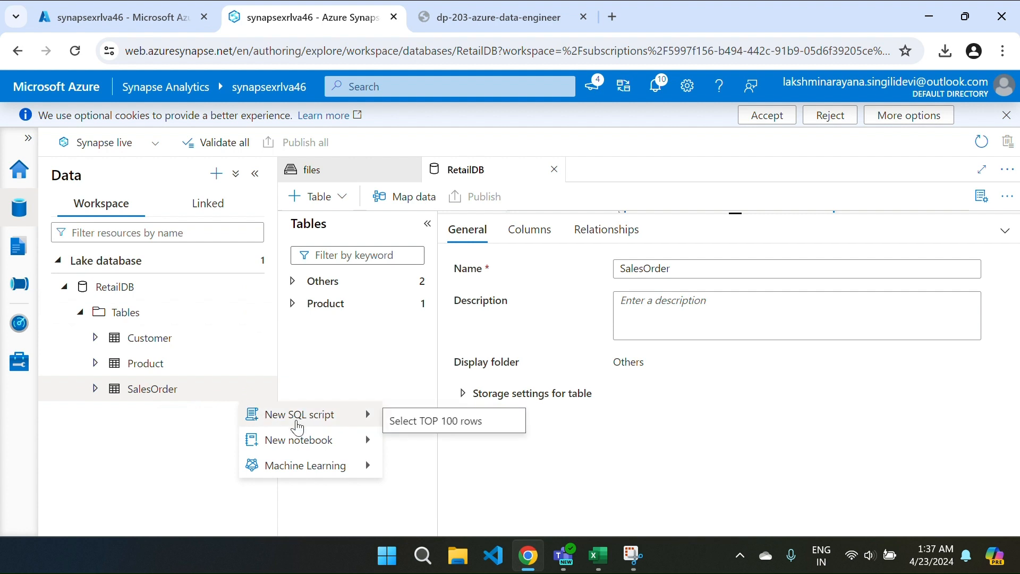
left_click(416, 423)
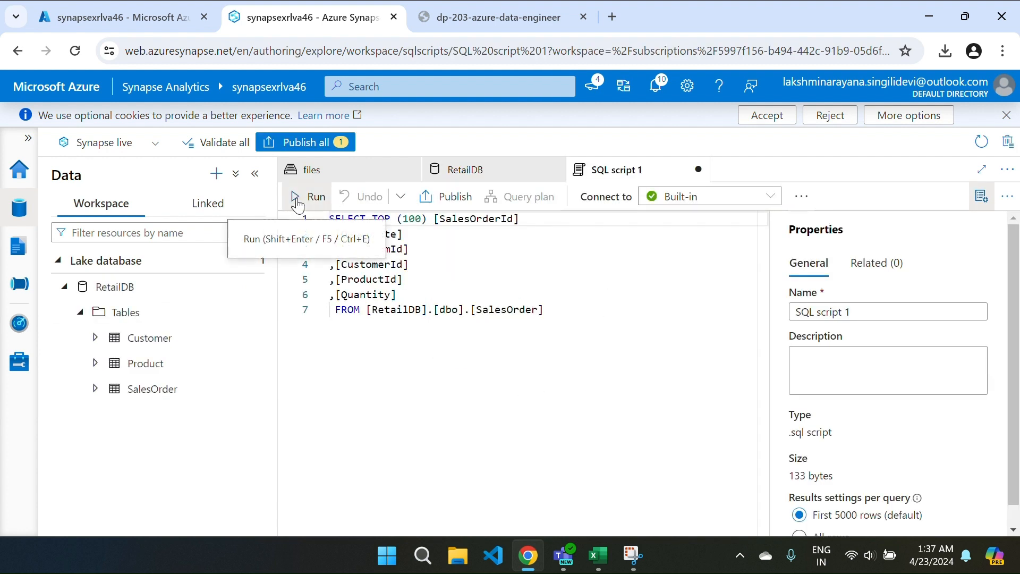
left_click(295, 197)
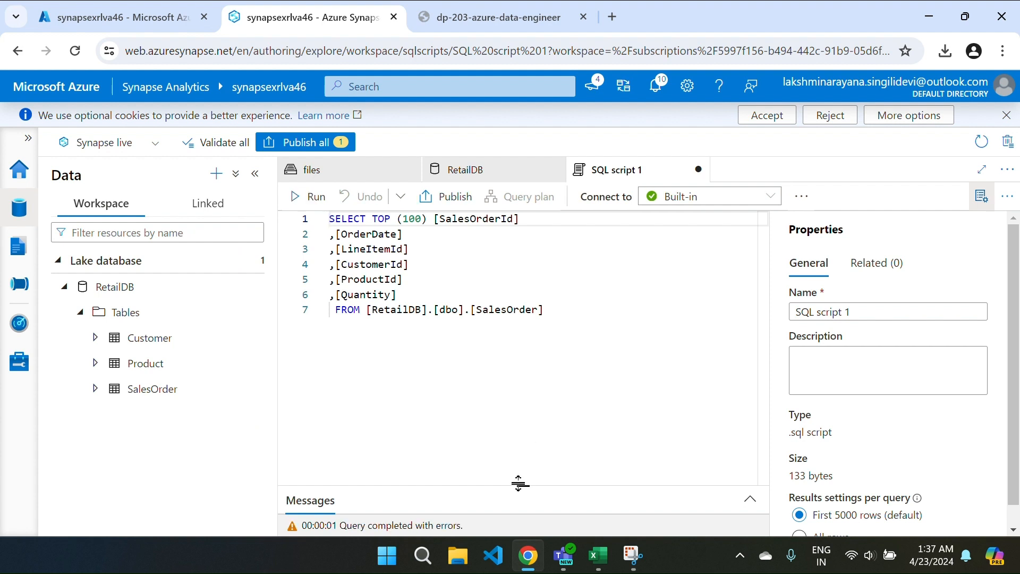
left_click_drag(520, 484, 498, 338)
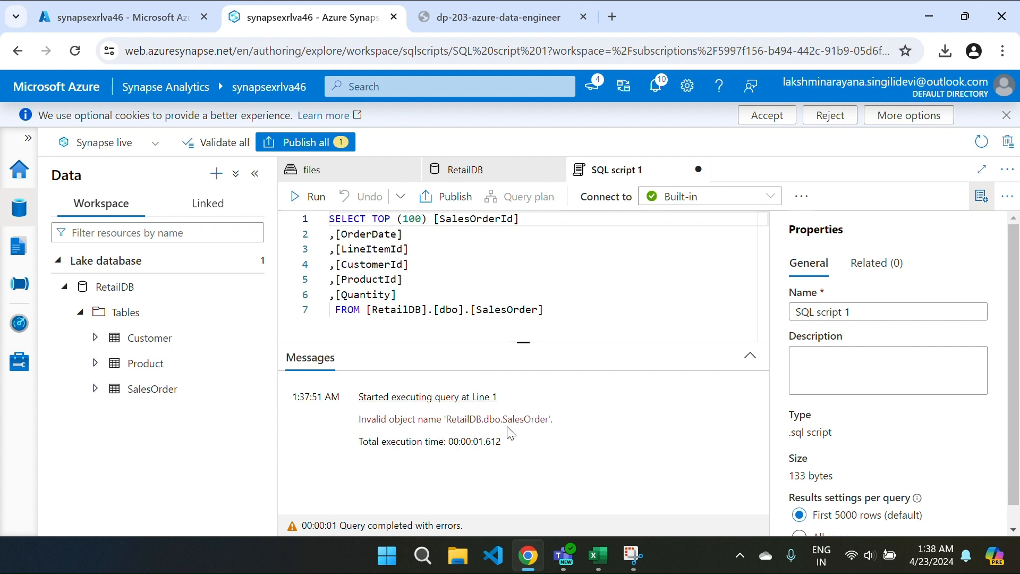
Step: Set the script's database to RetailDB and rerun the query successfully
left_click(802, 196)
left_click(919, 230)
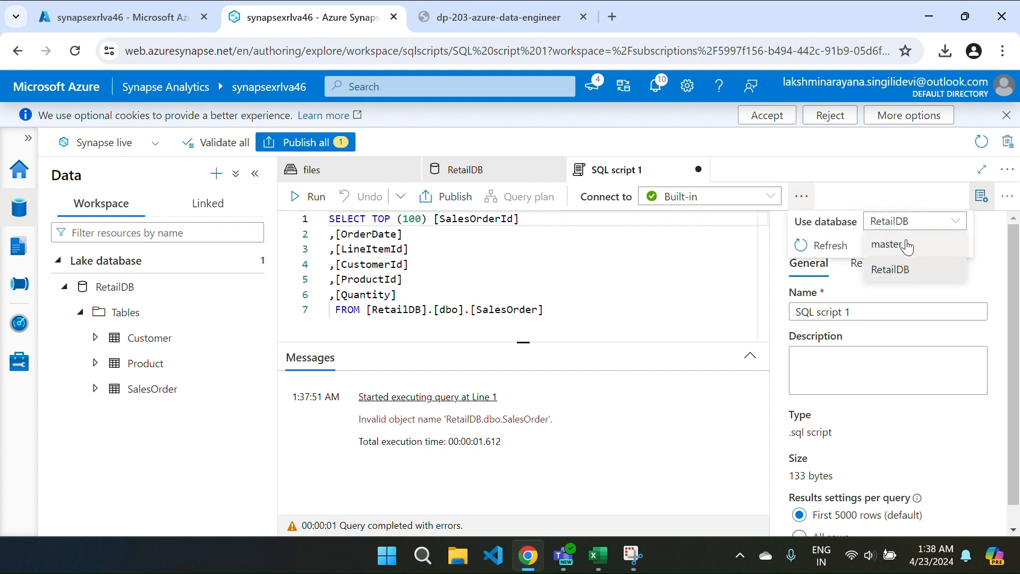
left_click(900, 268)
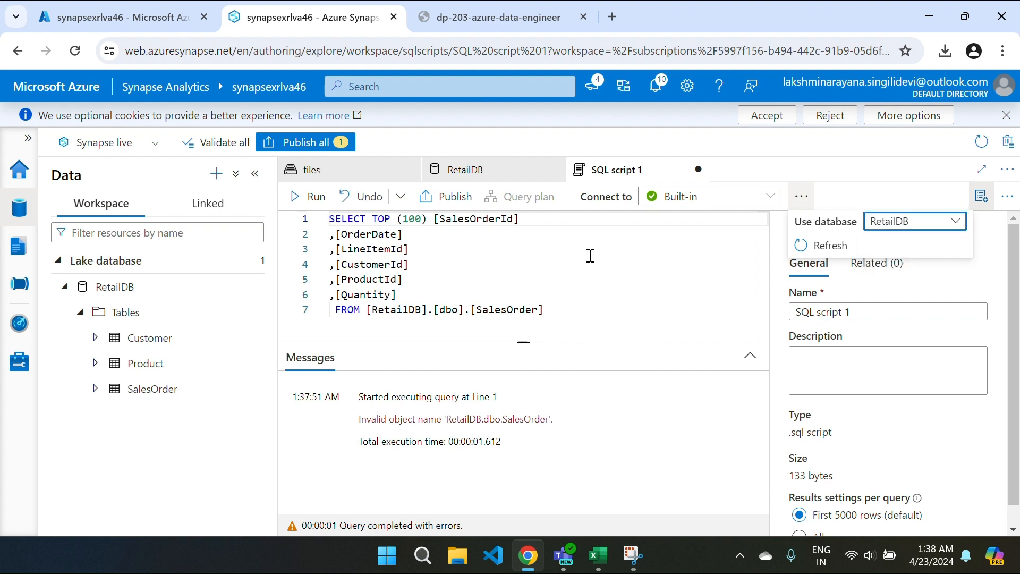
left_click(314, 201)
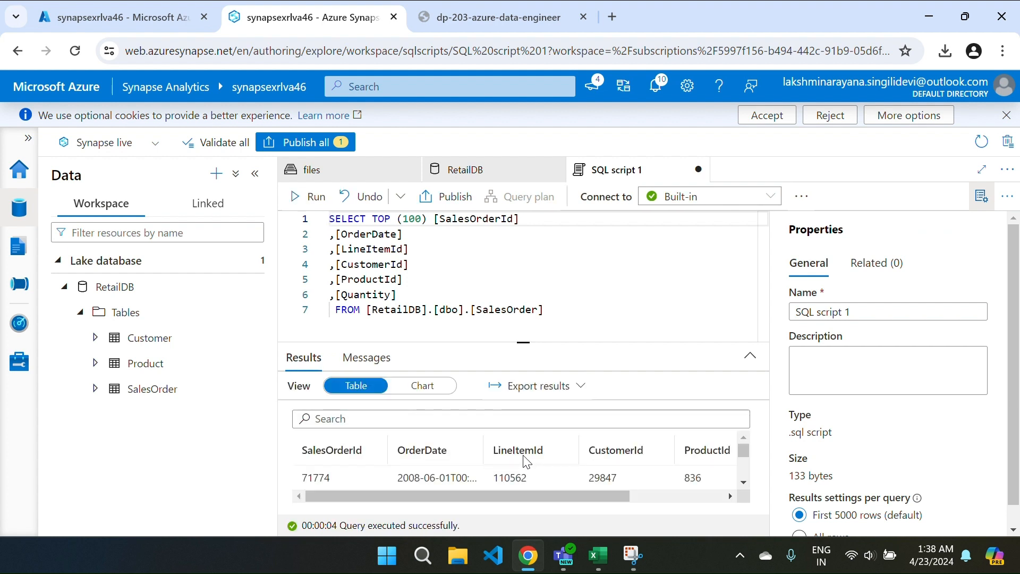
left_click(982, 197)
Step: Discard SQL script 1, close the files and RetailDB tabs, and go to the empty Develop page
left_click_drag(644, 342, 672, 386)
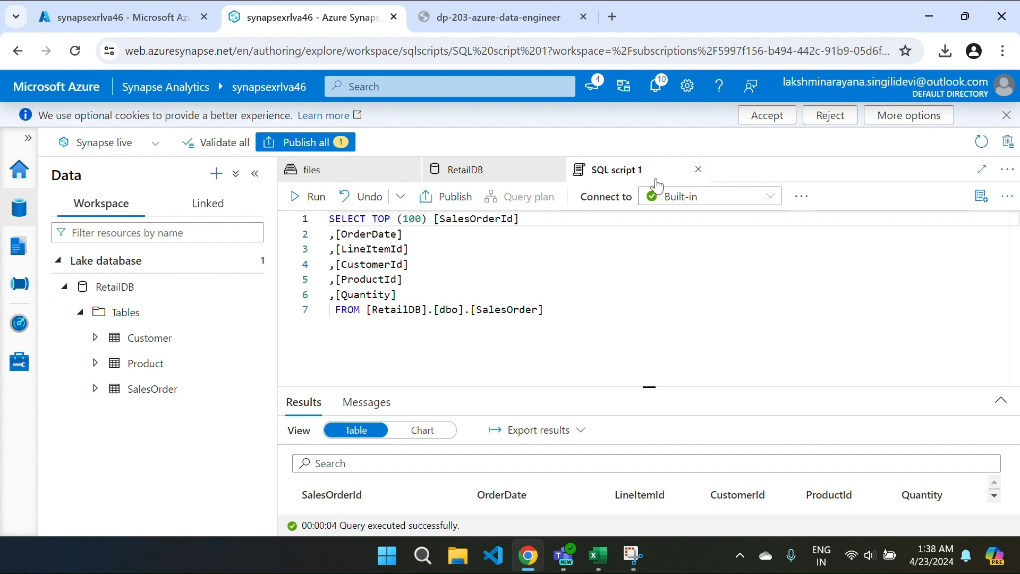
left_click(698, 169)
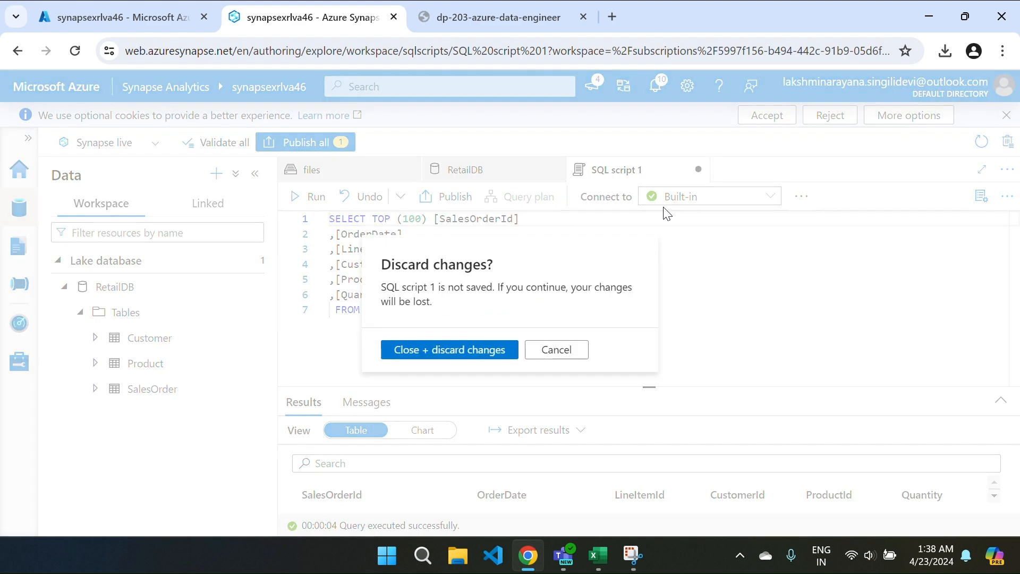
left_click(479, 350)
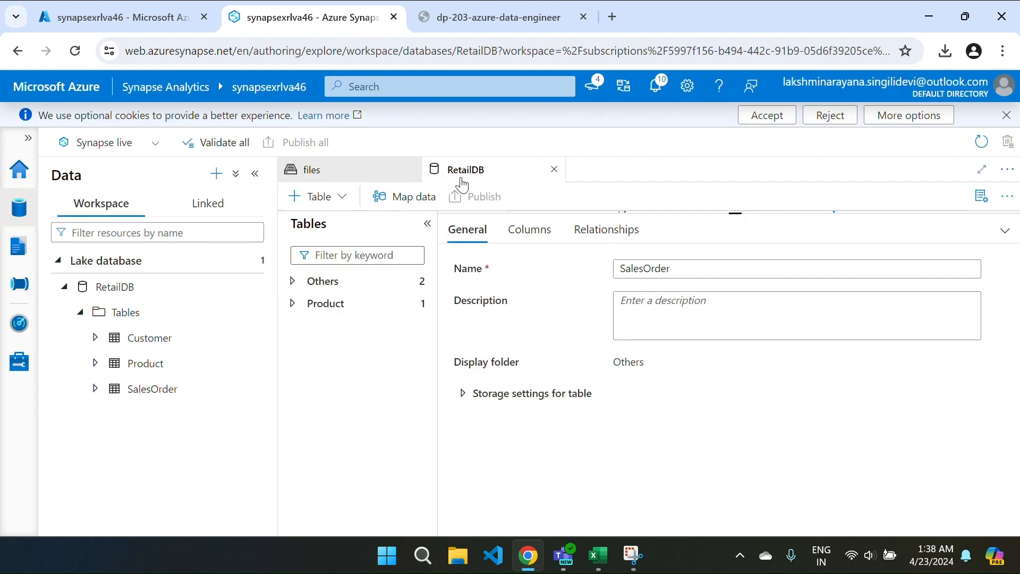
left_click(409, 170)
left_click(410, 170)
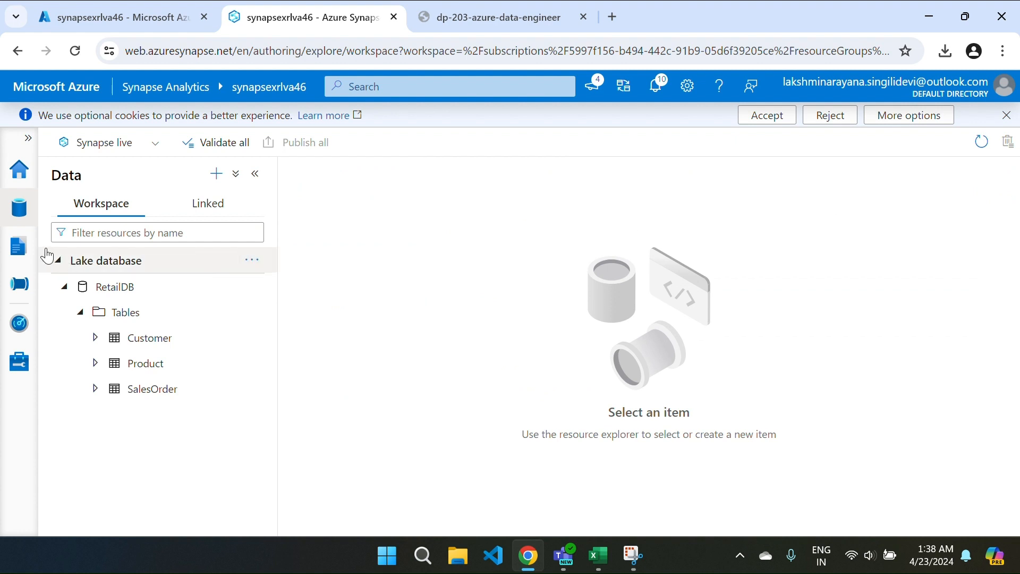
left_click(19, 246)
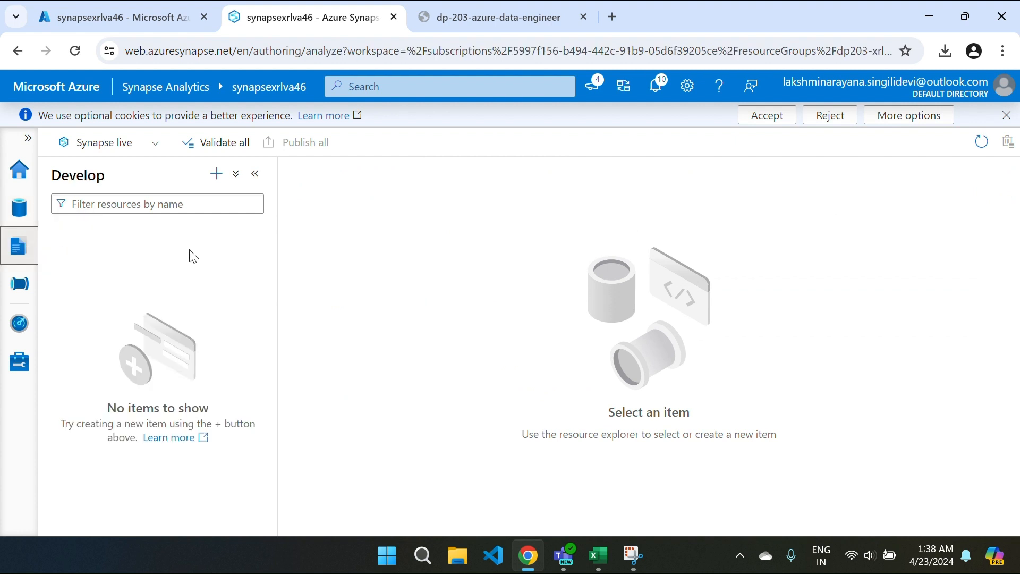
Step: Create a new SQL script connected to the Built-in pool using the RetailDB database
left_click(216, 174)
left_click(240, 196)
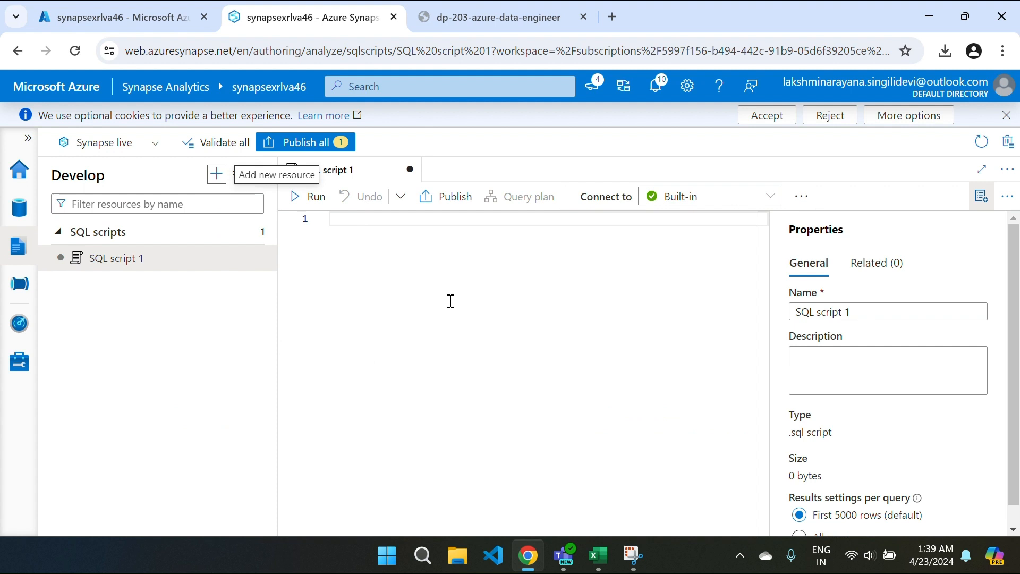
left_click(743, 206)
left_click(742, 205)
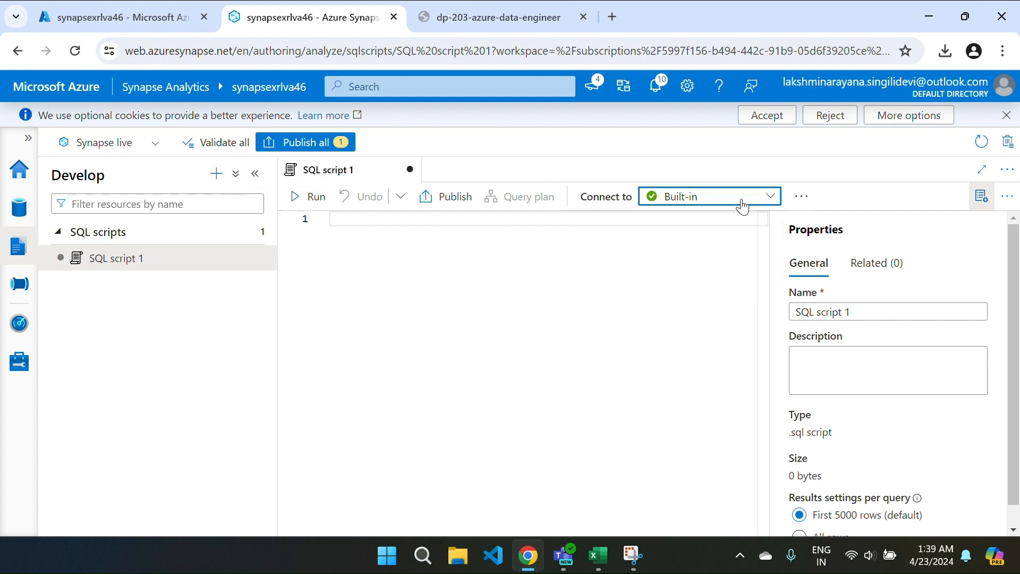
left_click(814, 199)
left_click(916, 224)
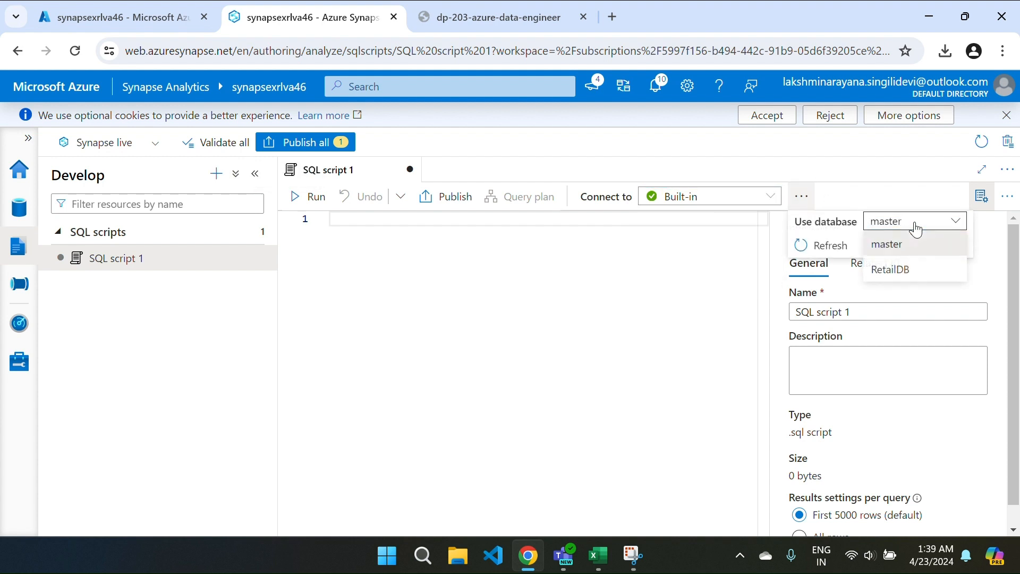
left_click(895, 271)
left_click(663, 267)
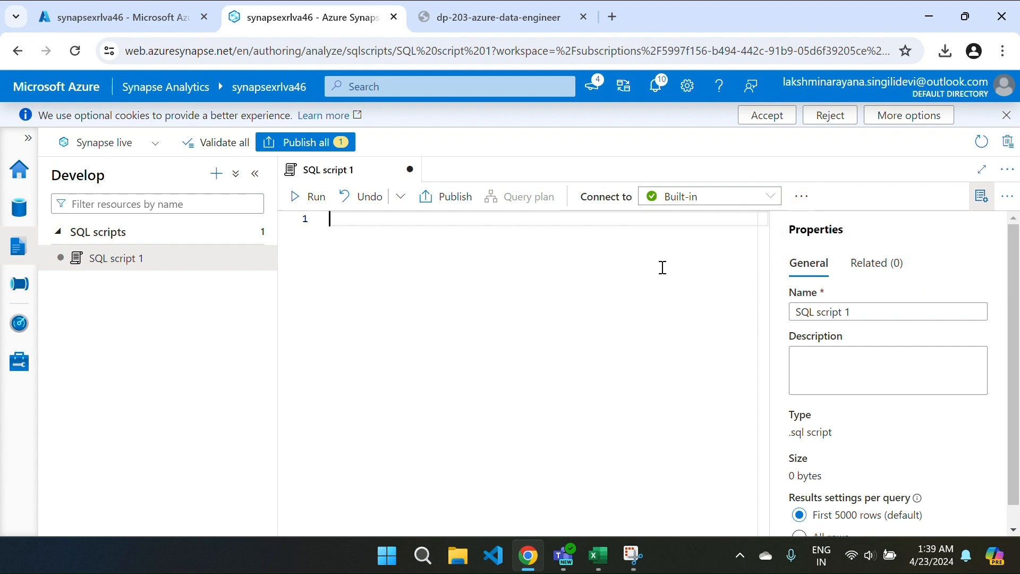
key("ctrl+Tab")
Step: Paste the lab's SalesOrder–Customer–Product join query into the script and run it, viewing the returned rows
scroll(571, 426, "down", 5)
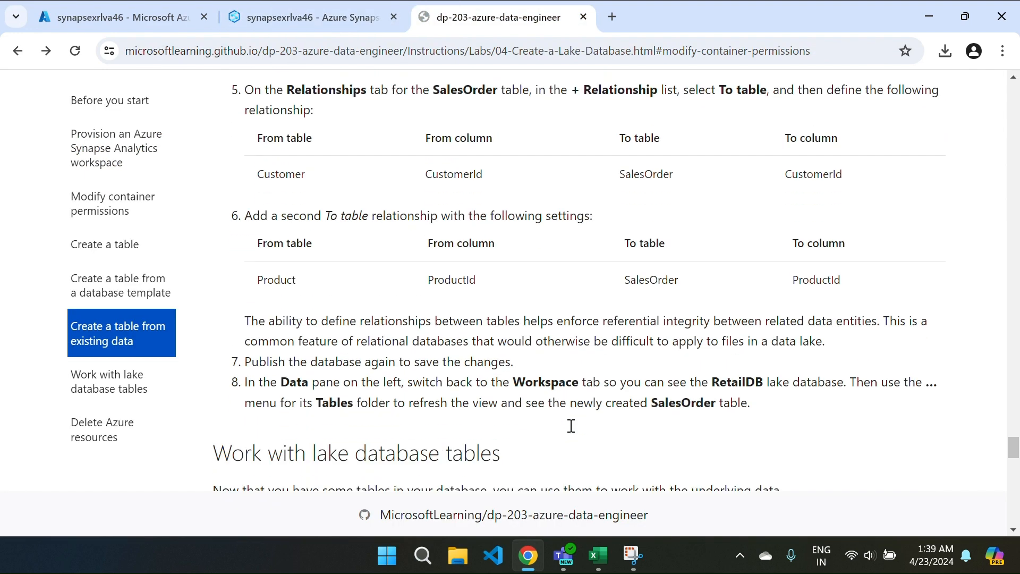
scroll(571, 426, "down", 7)
scroll(570, 426, "up", 1)
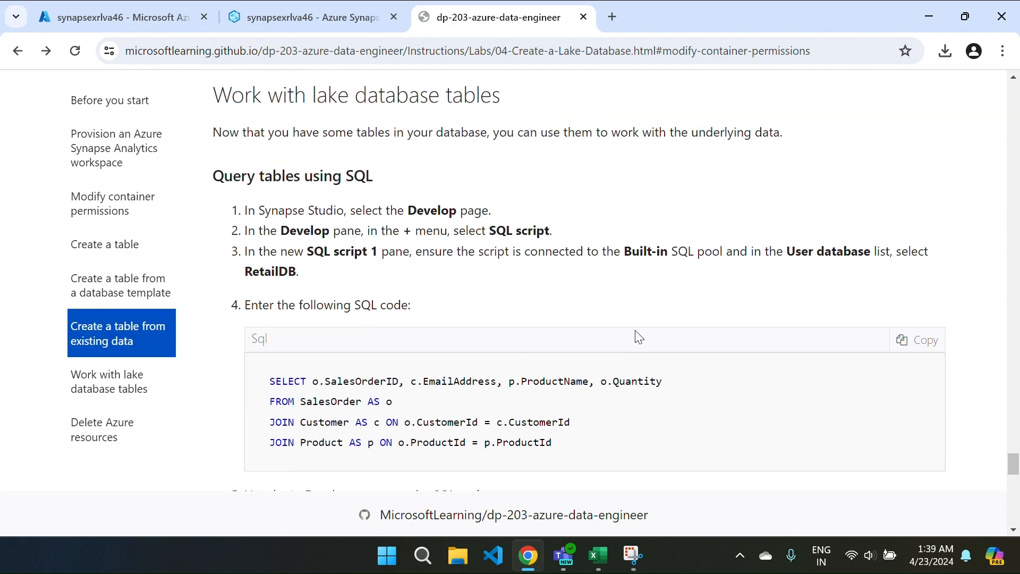
scroll(639, 338, "down", 2)
left_click(915, 248)
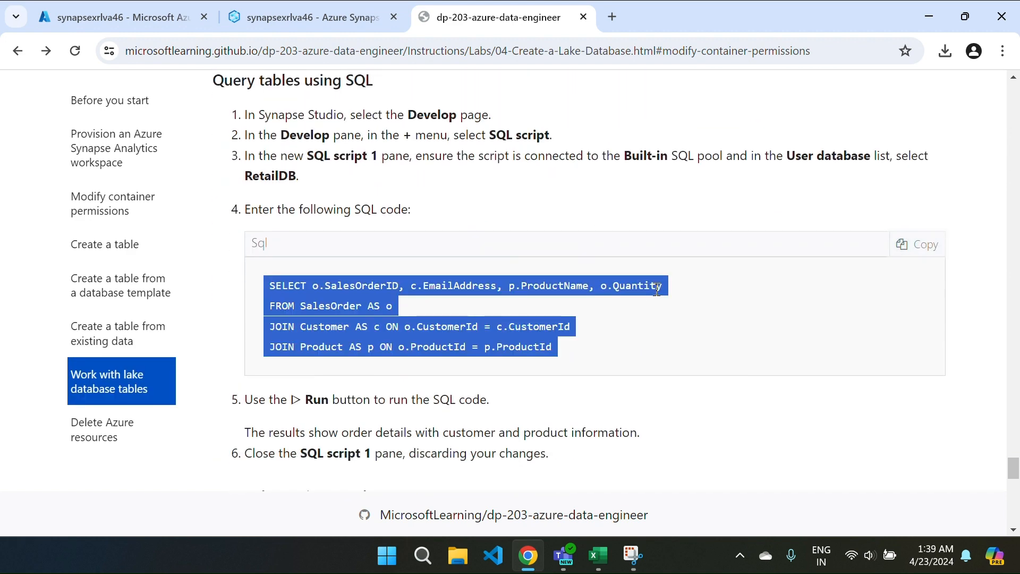
key("ctrl+Tab")
left_click(284, 18)
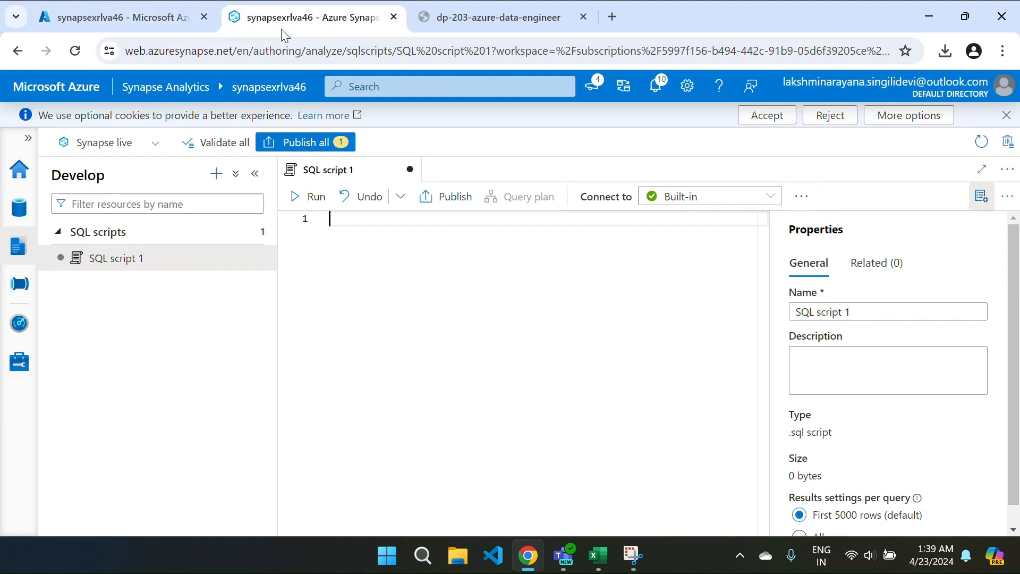
key("ctrl+v")
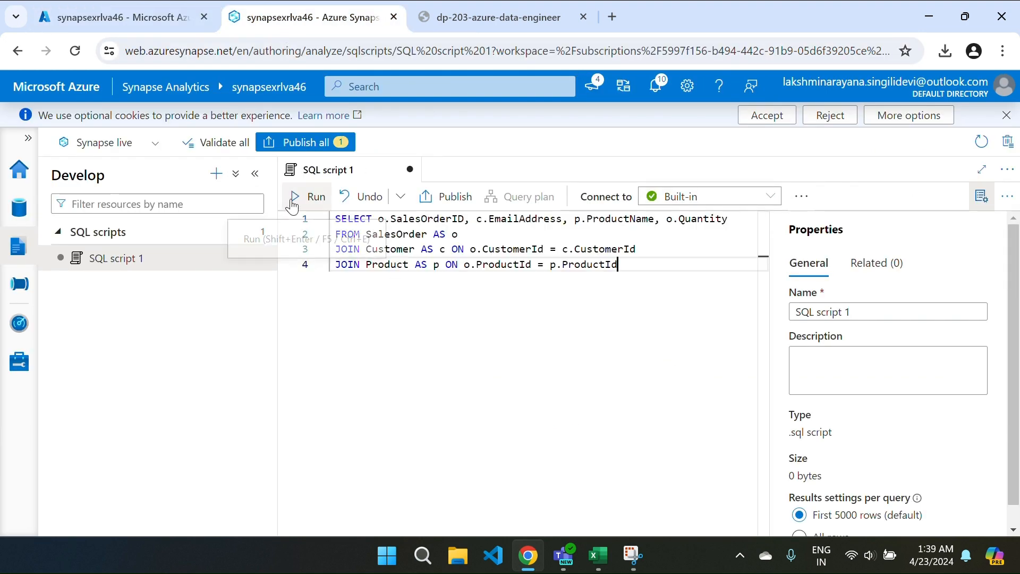
left_click(308, 197)
left_click(1002, 195)
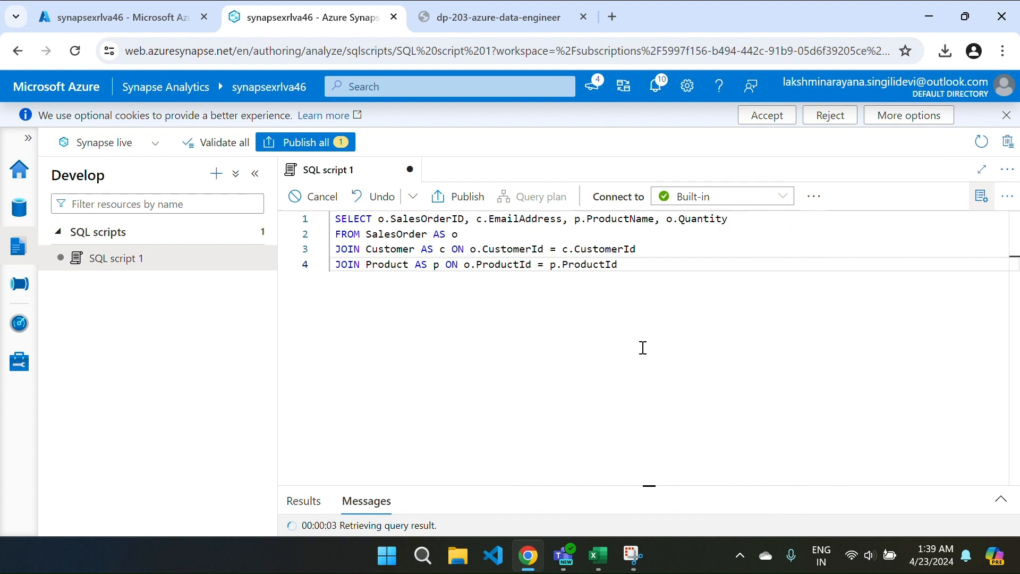
left_click_drag(582, 487, 576, 303)
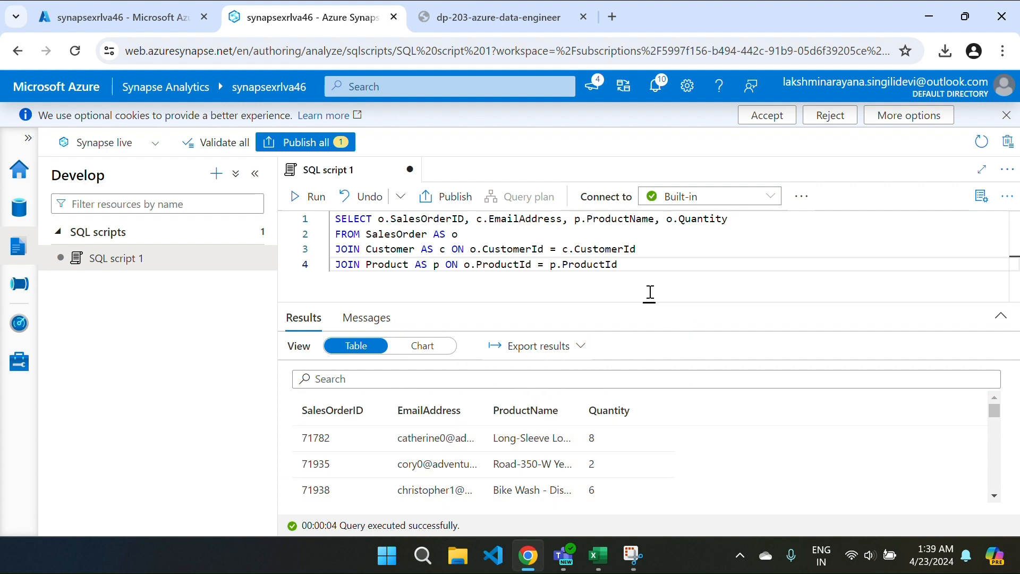
left_click_drag(630, 300, 648, 408)
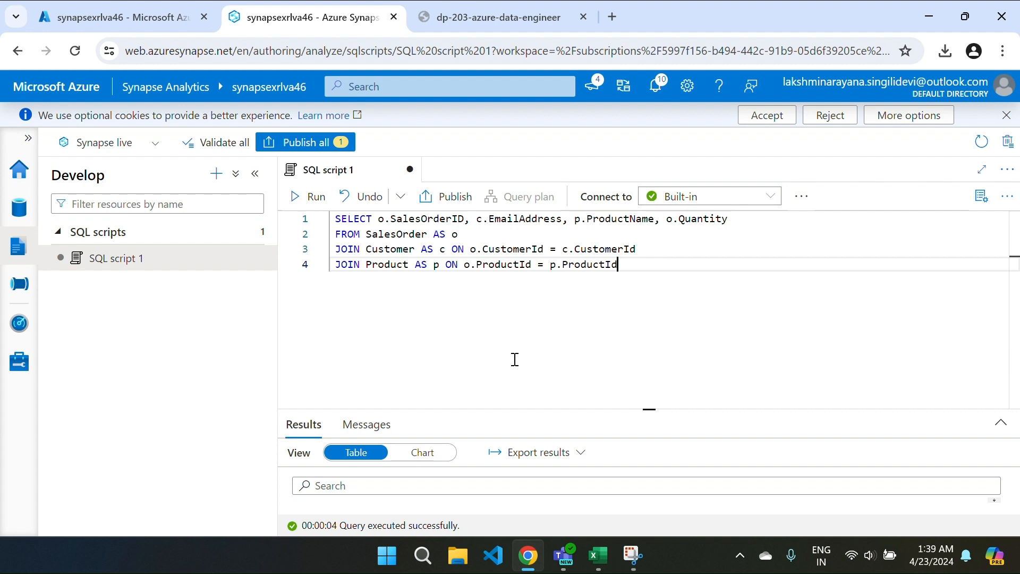
Step: Create a new notebook attached to the sparkxrlva46 Spark pool
left_click(216, 173)
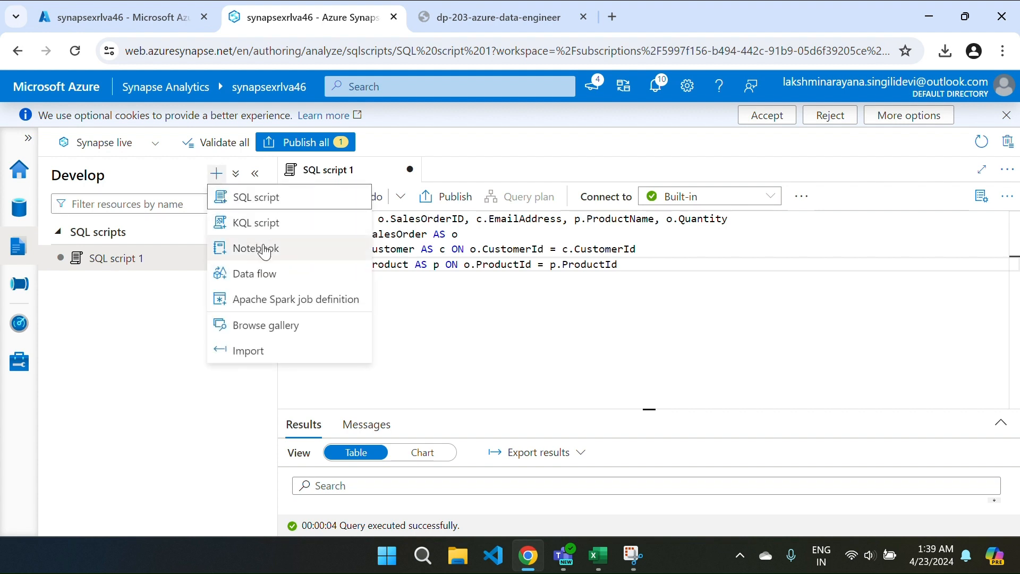
left_click(322, 254)
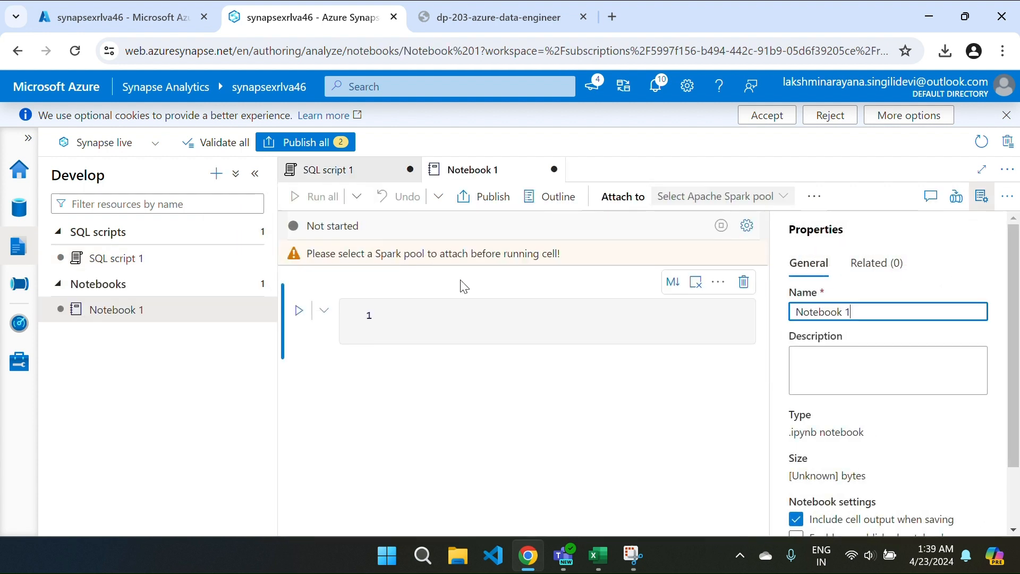
left_click(982, 197)
left_click(703, 200)
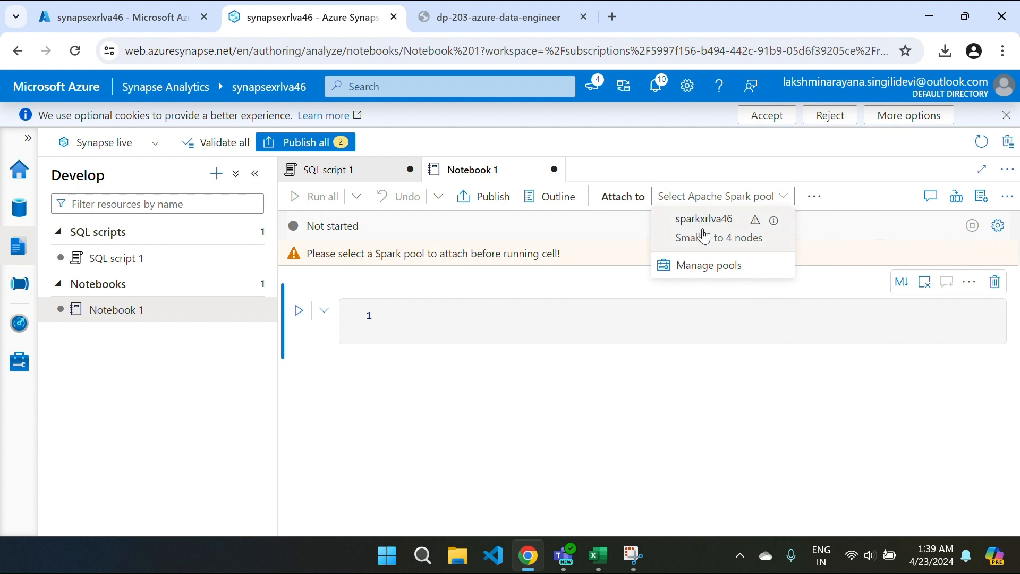
left_click(705, 219)
left_click(815, 196)
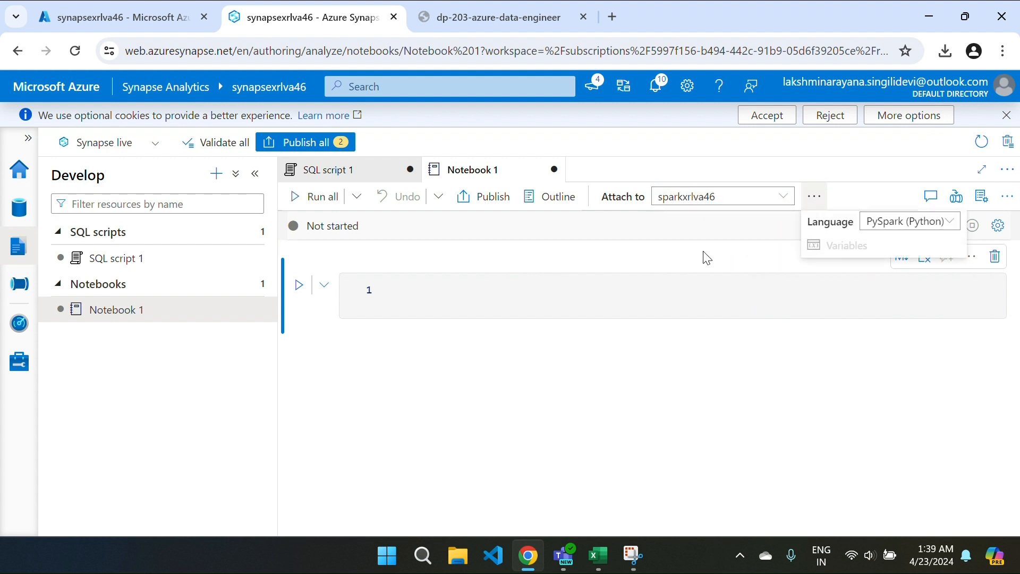
left_click(429, 314)
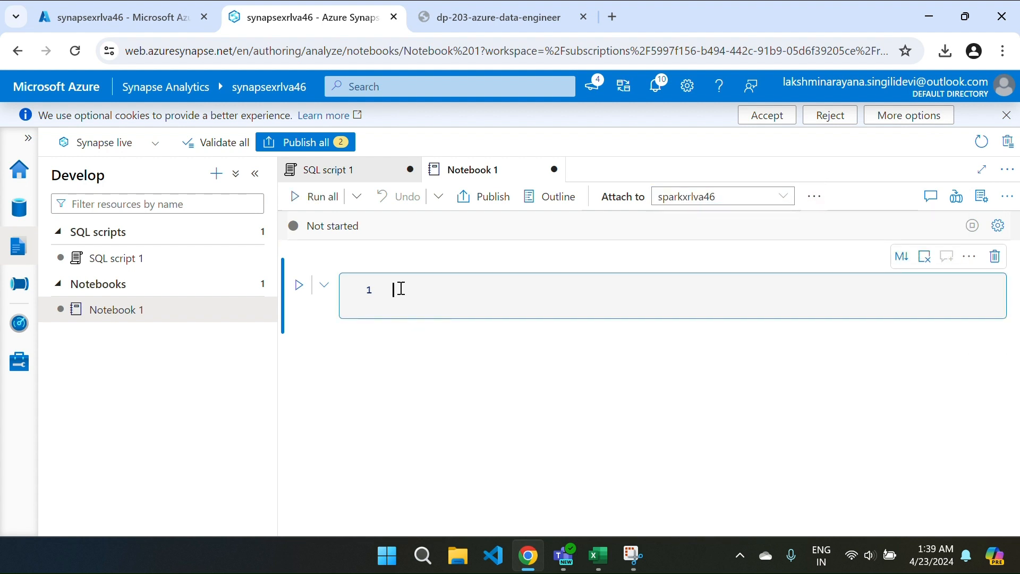
Step: Paste the lab's %%sql INSERT of sales order 99999 into the first cell and run it
key("ctrl+Tab")
scroll(518, 415, "down", 5)
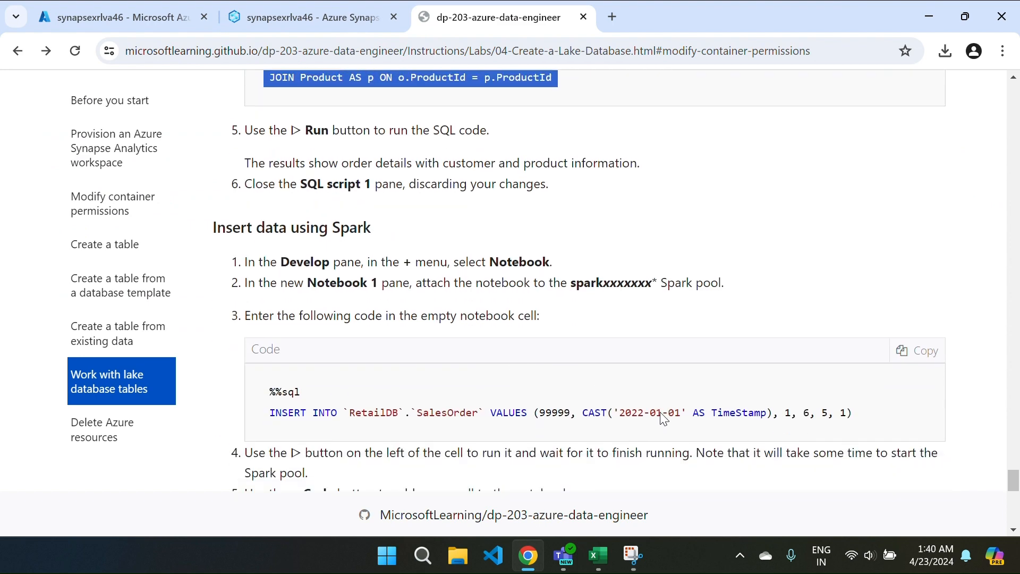
scroll(664, 419, "down", 1)
left_click(911, 298)
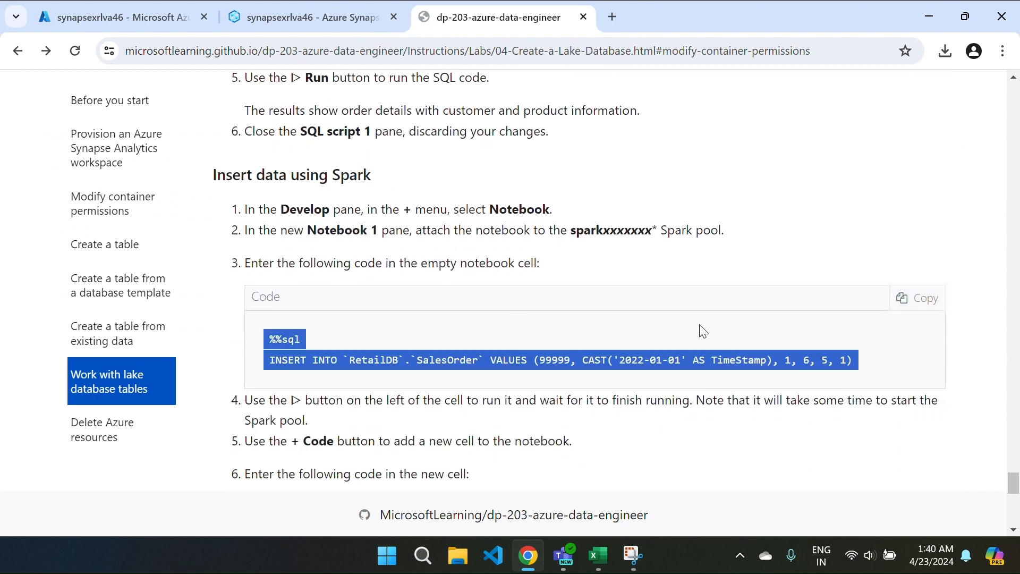
key("ctrl+Tab")
left_click_drag(325, 54, 298, 20)
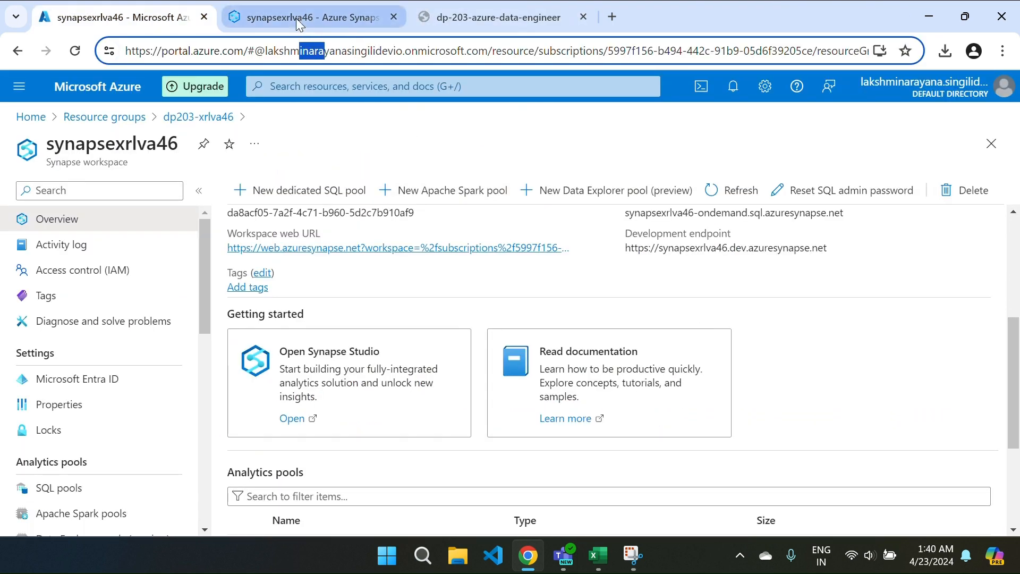
left_click(295, 18)
left_click(434, 300)
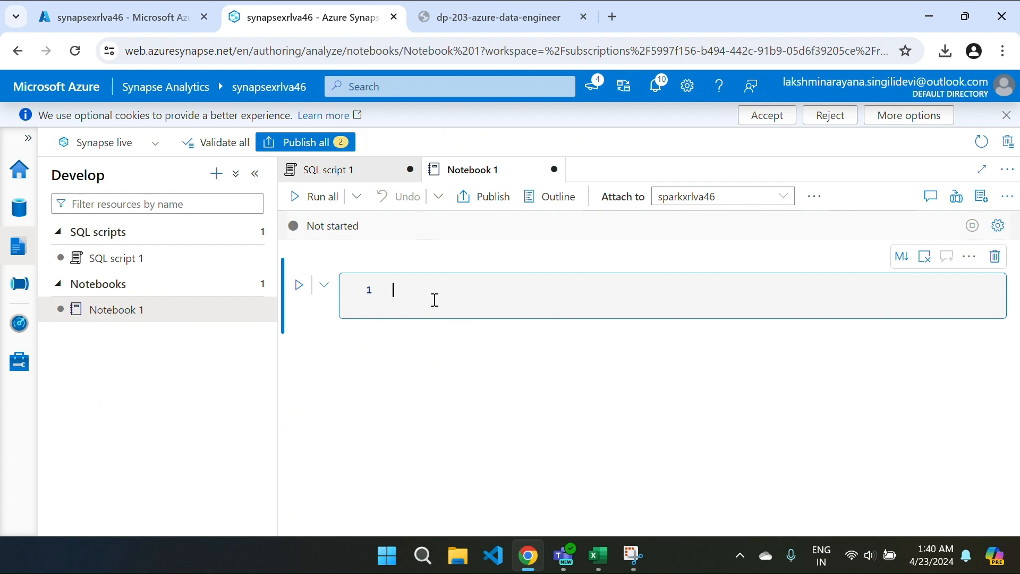
key("ctrl+v")
left_click(299, 285)
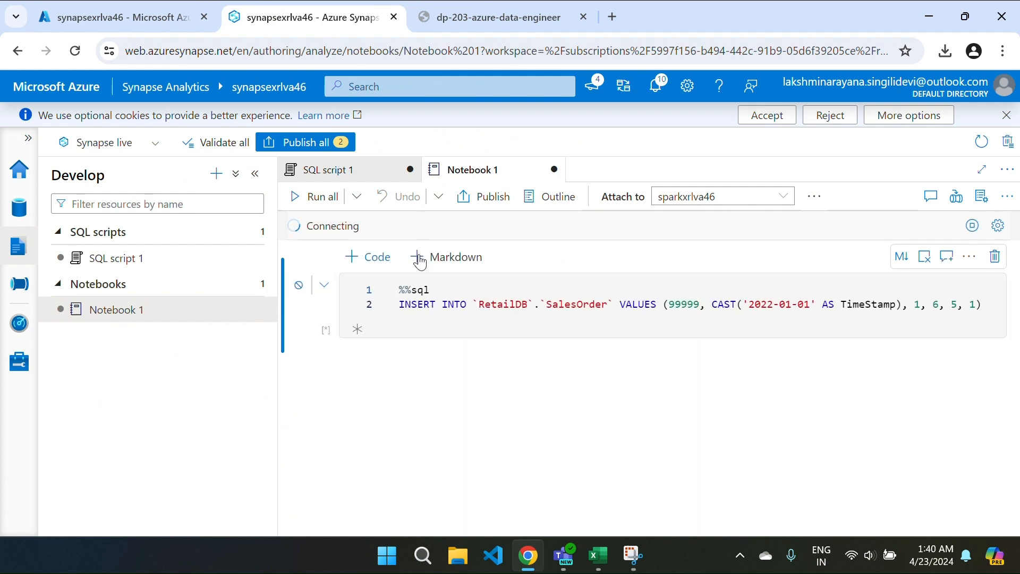
Step: Copy the lab's SELECT verification code for SalesOrderId 99999
key("ctrl+Tab")
scroll(476, 344, "down", 3)
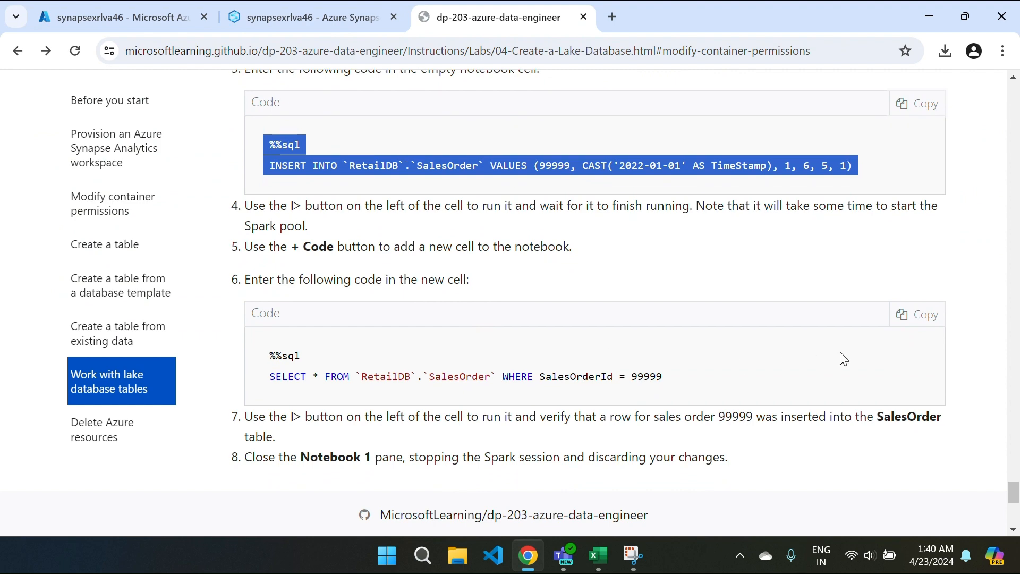
left_click(911, 317)
key("ctrl+Tab")
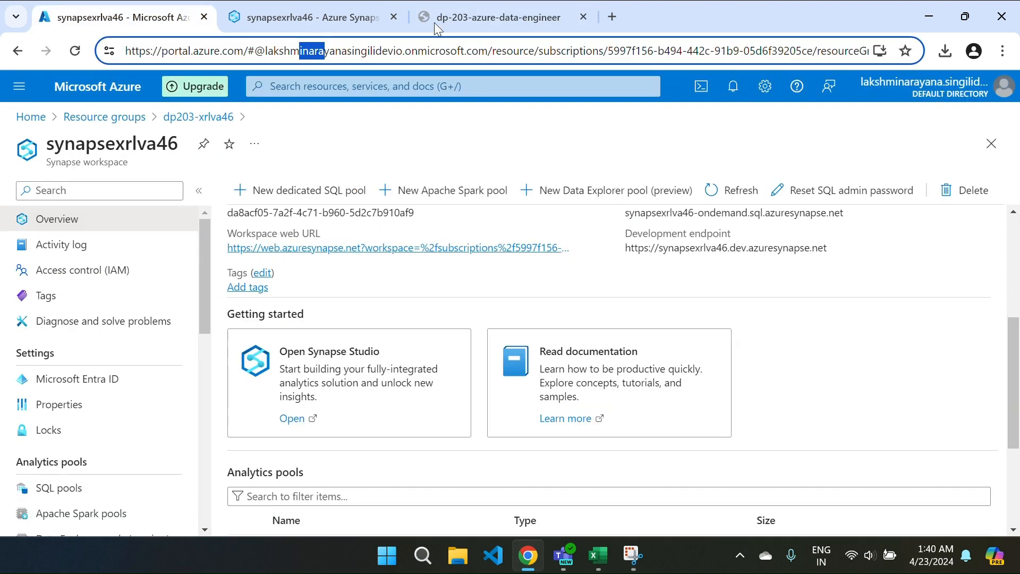
left_click(330, 11)
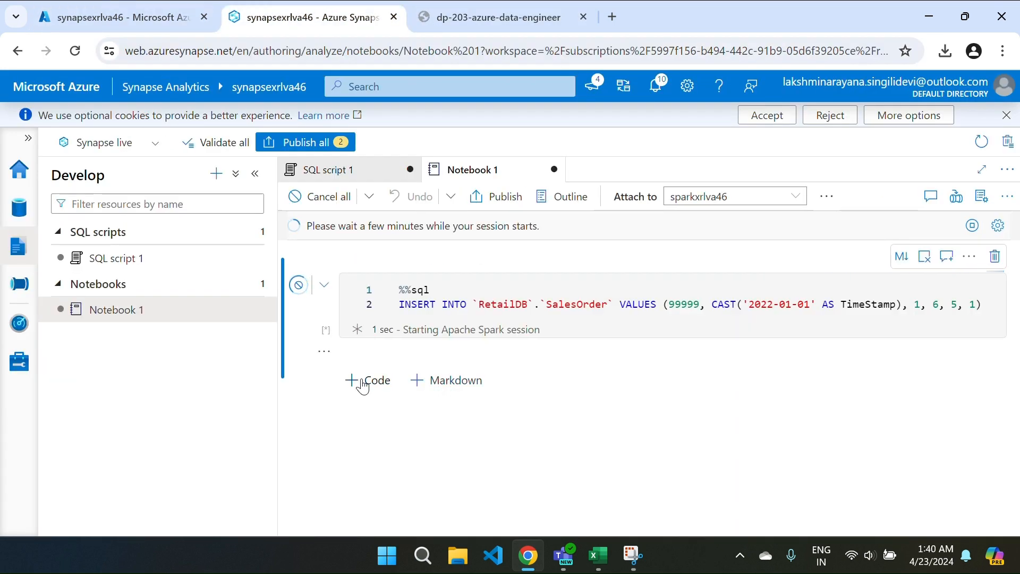
Step: Add a second code cell holding the %%sql SELECT for SalesOrderId 99999
left_click(363, 386)
key("ctrl+v")
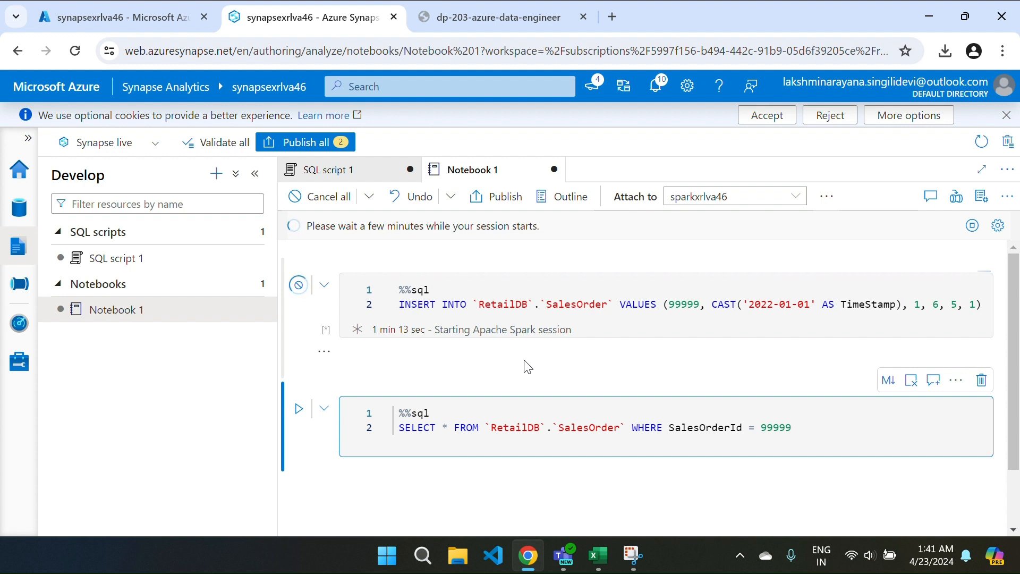
scroll(524, 362, "down", 1)
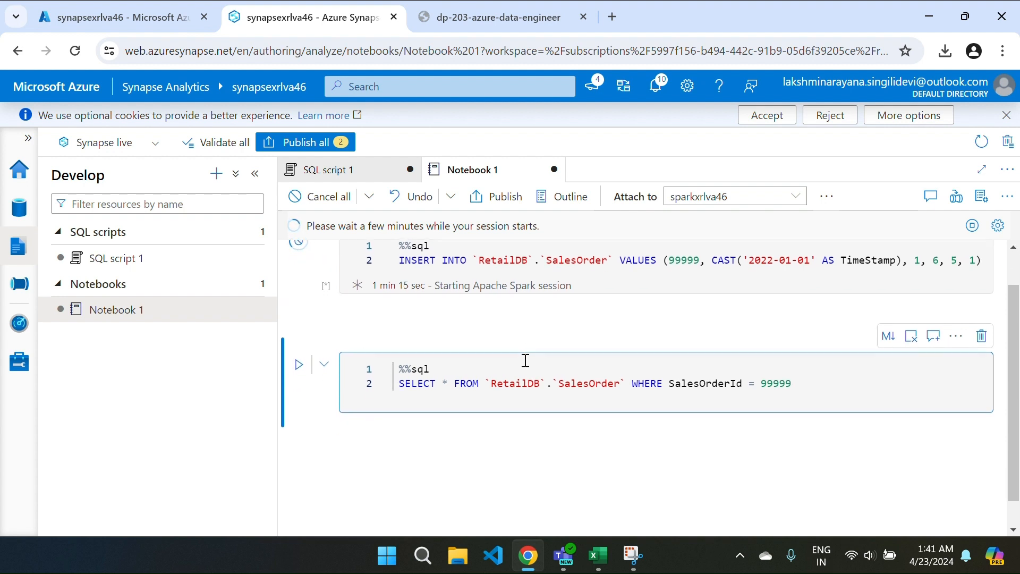
scroll(524, 362, "up", 1)
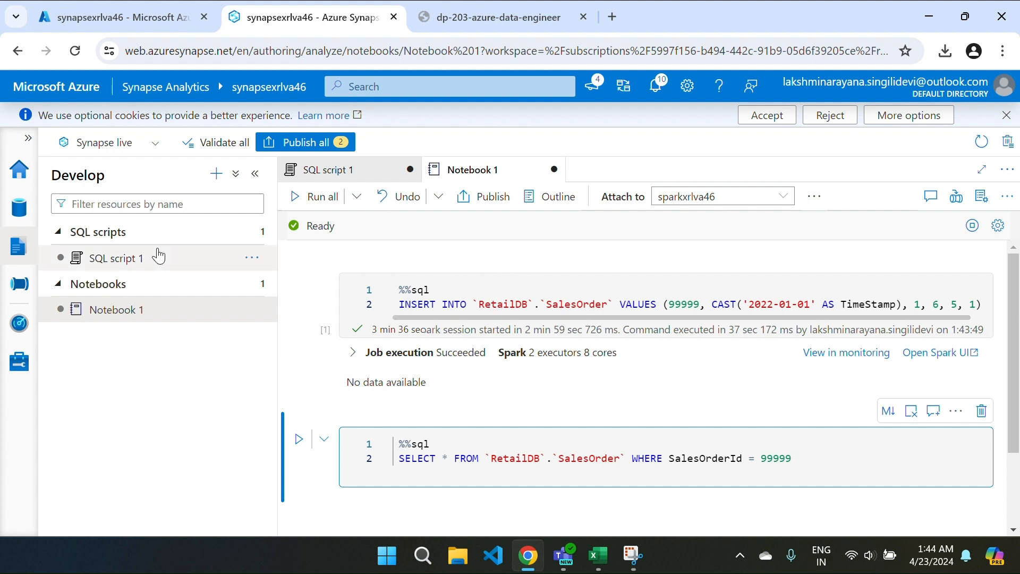
Step: Browse the primary data lake files container to the RetailDB/SalesOrder folder
left_click(12, 214)
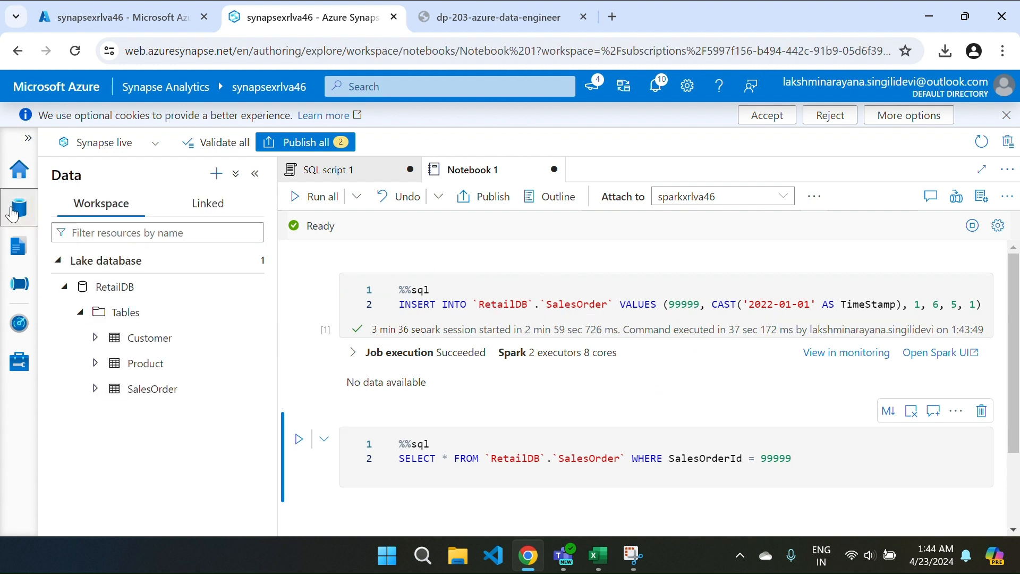
left_click(201, 208)
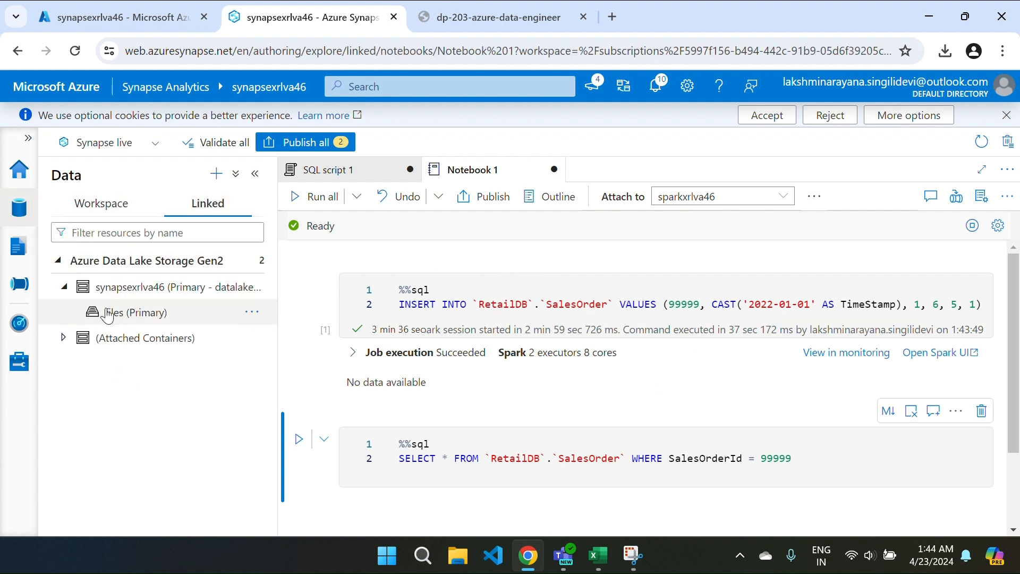
left_click(108, 313)
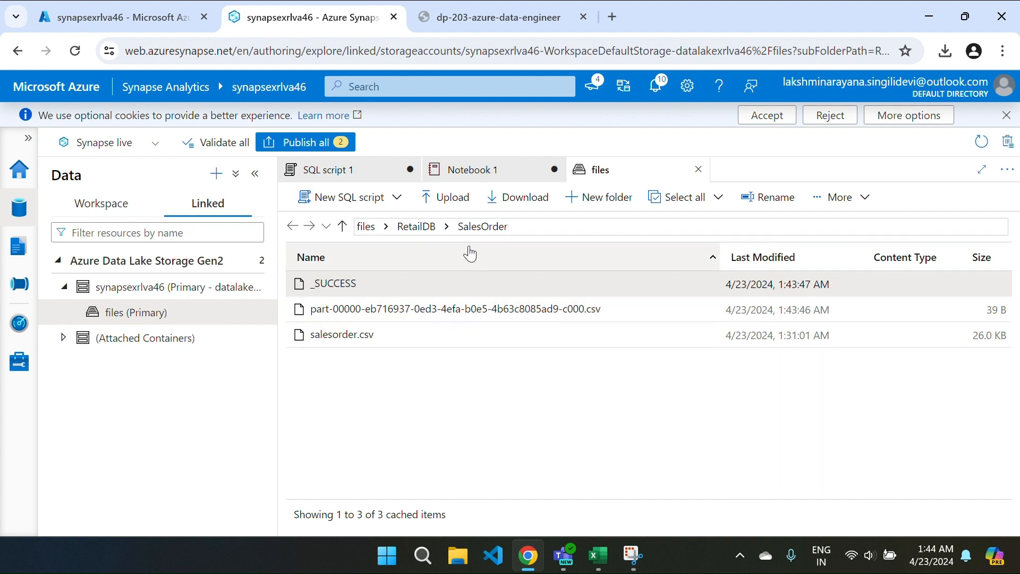
left_click(416, 227)
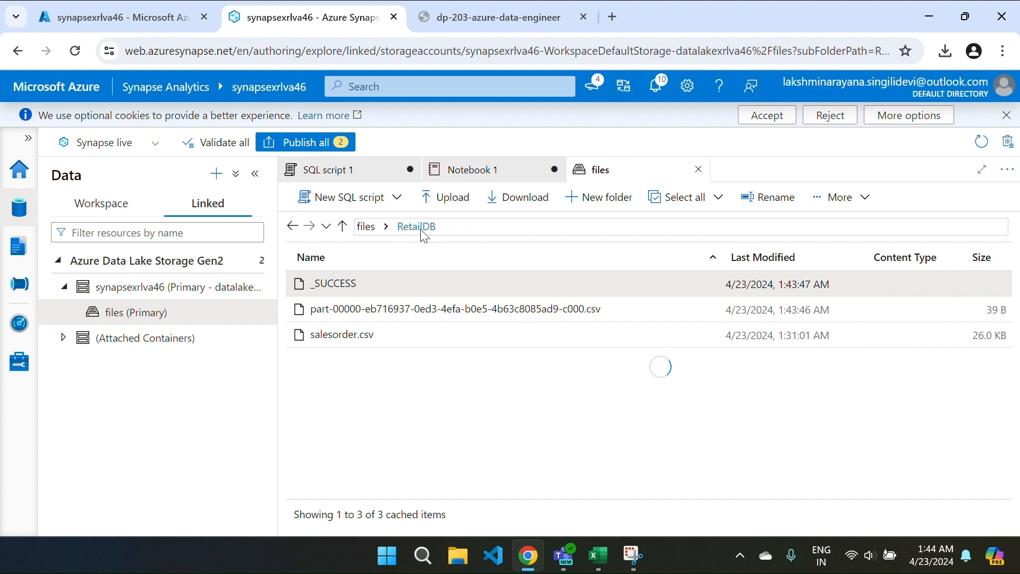
double_click(340, 336)
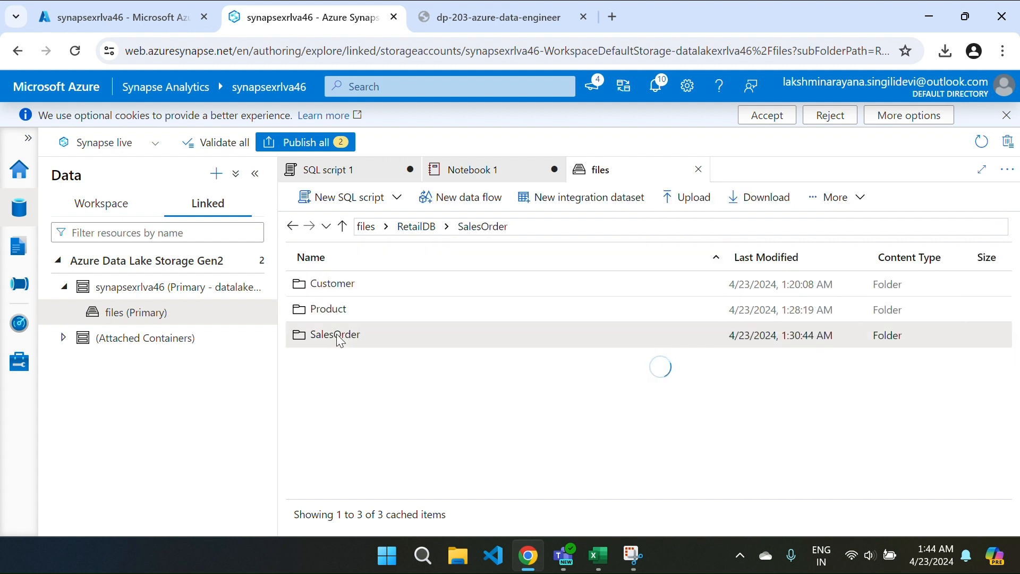
Step: Preview the new part-00000 csv file holding order 99999, then salesorder.csv
right_click(362, 307)
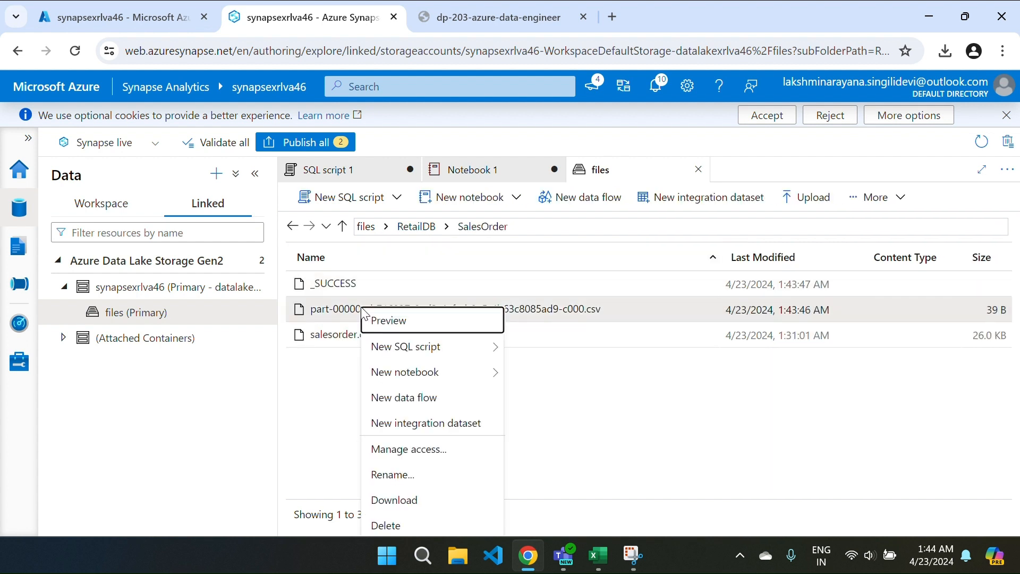
left_click(384, 319)
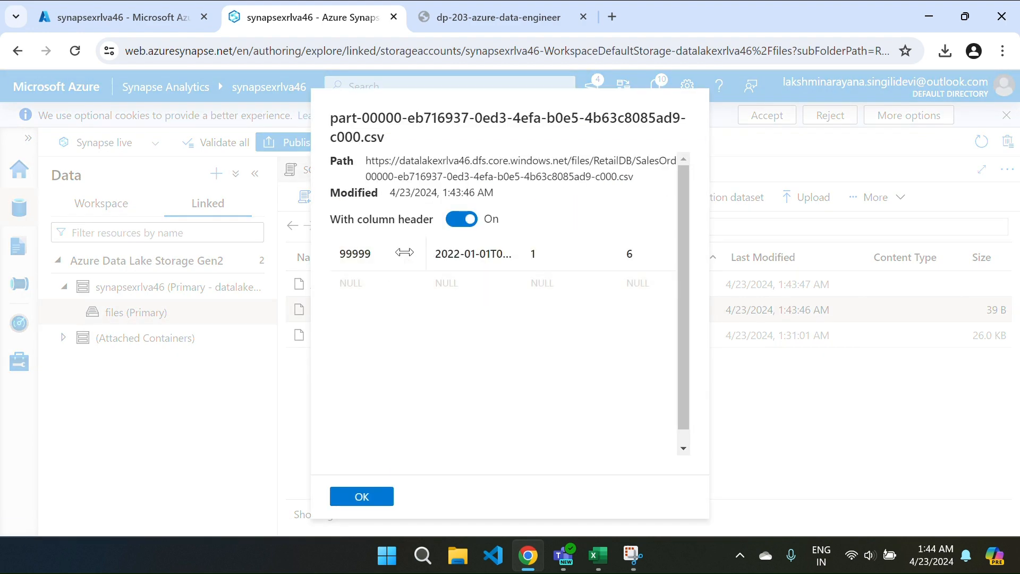
left_click(354, 498)
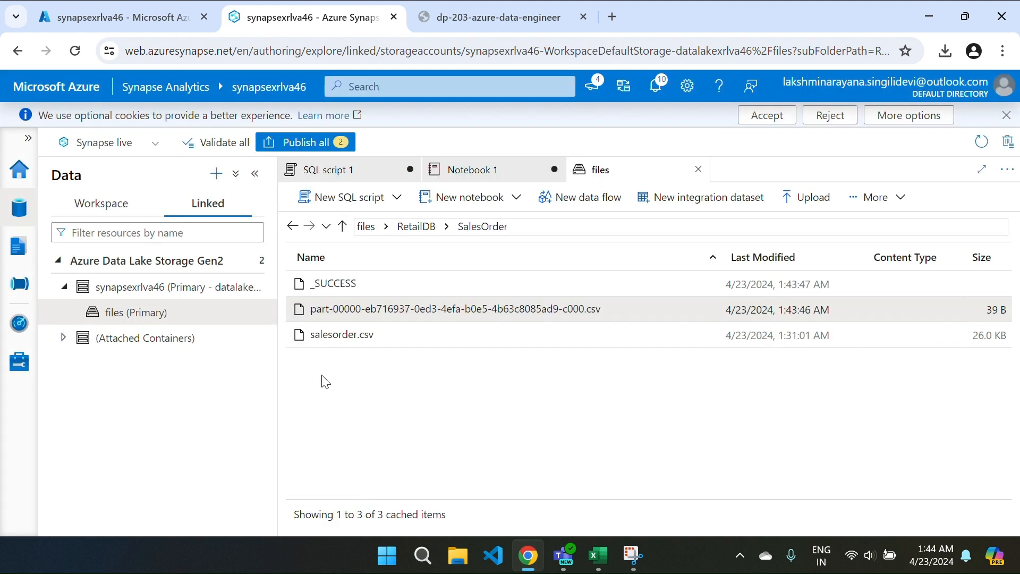
right_click(330, 336)
left_click(349, 345)
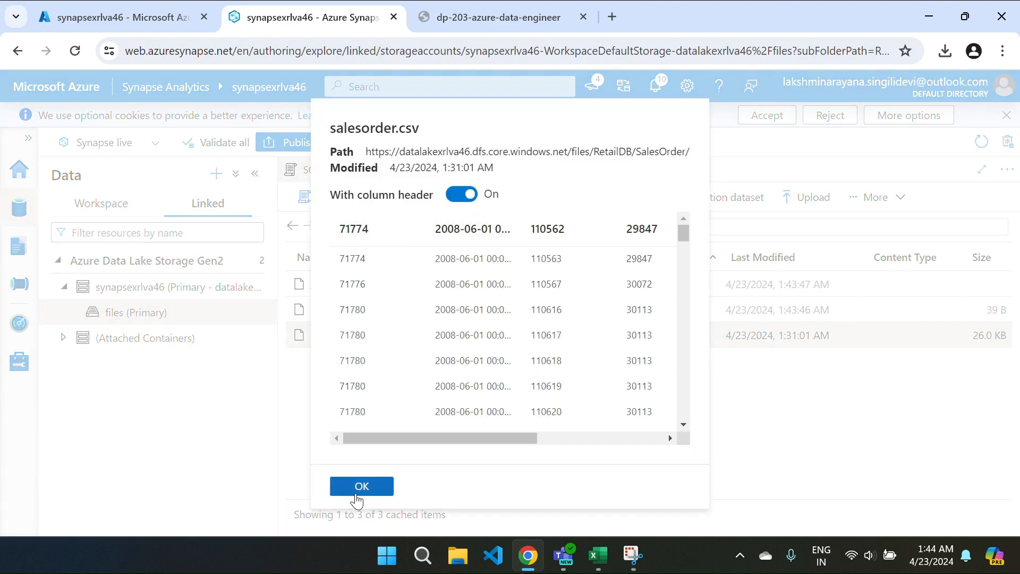
left_click(351, 483)
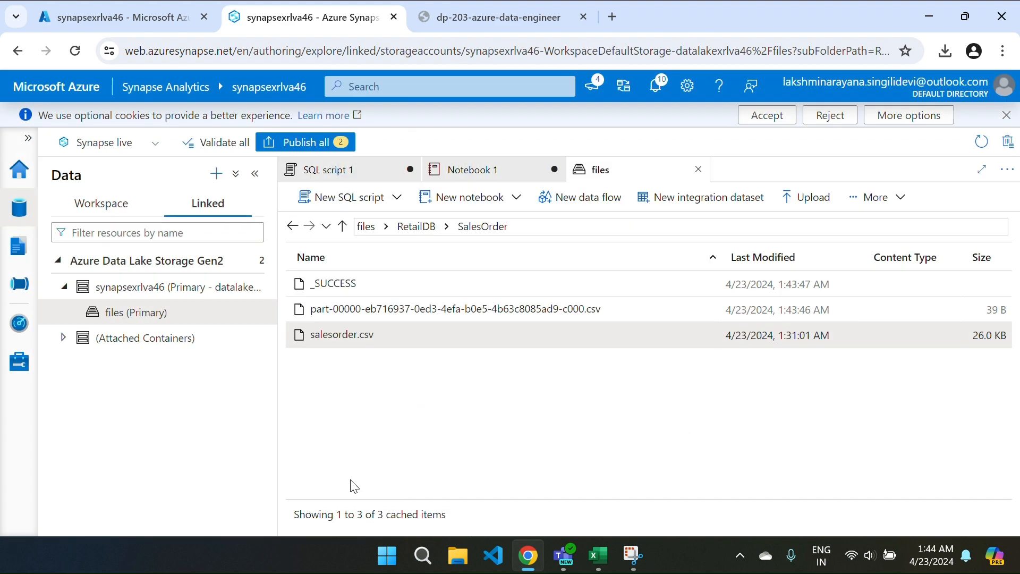
Step: Move between Notebook 1 and the files browser, cancelling an accidental new data flow from Customer
left_click(489, 170)
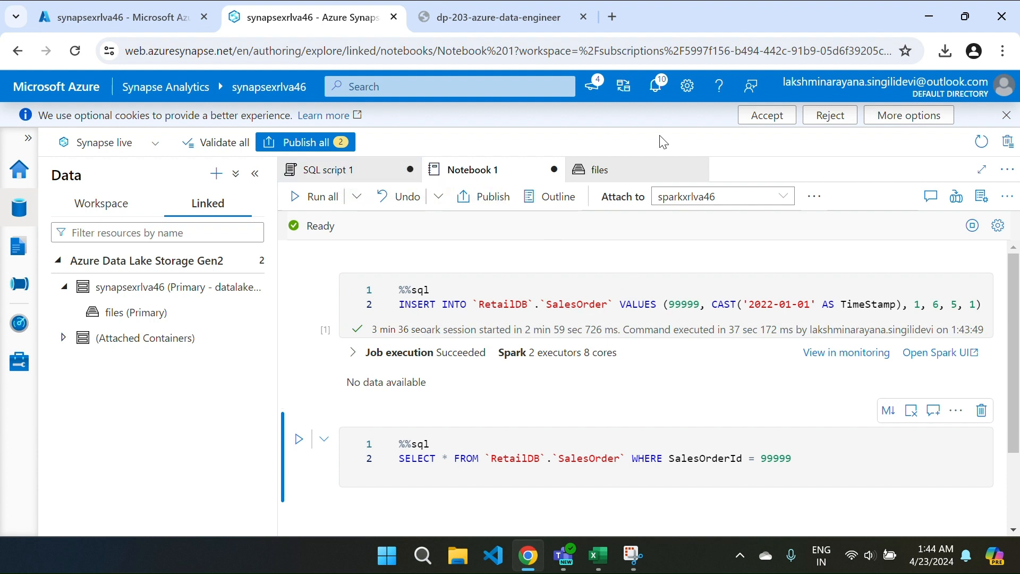
left_click(628, 176)
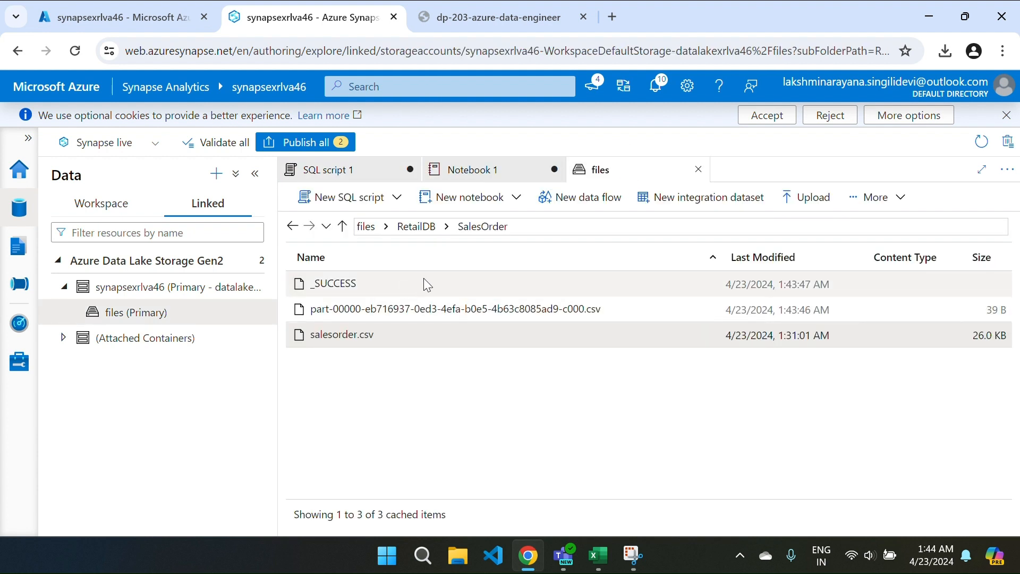
left_click(428, 228)
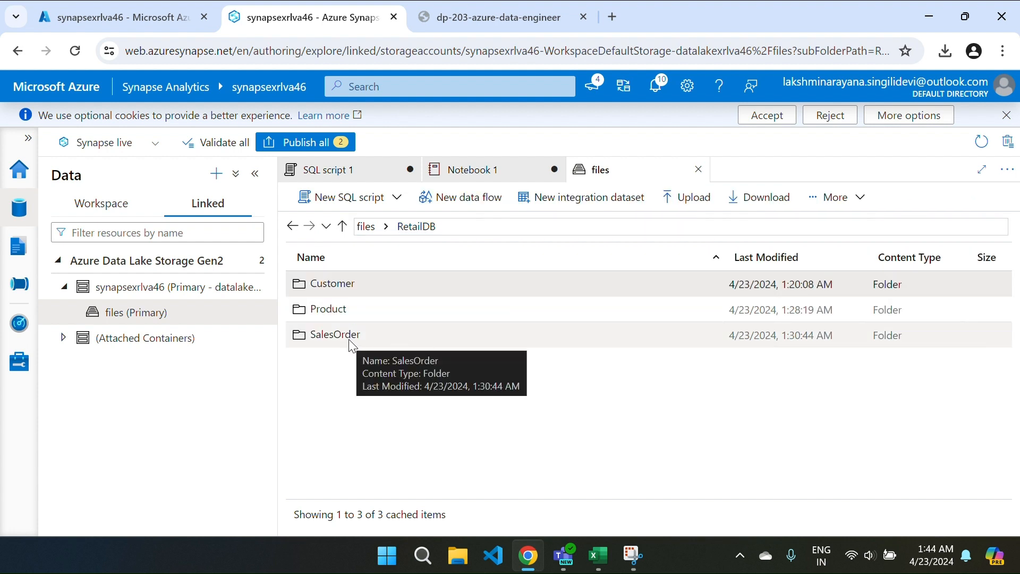
left_click(473, 171)
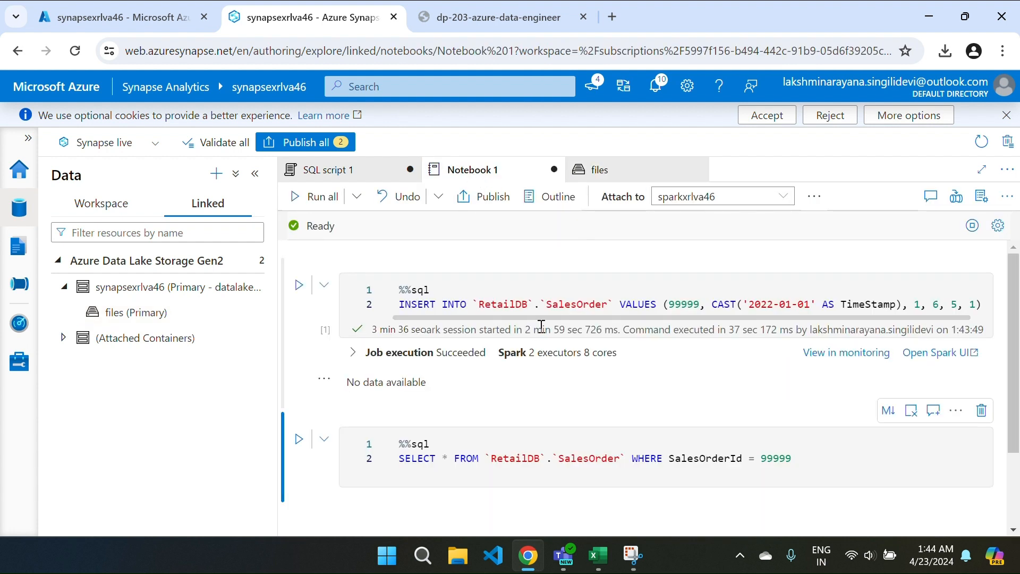
left_click(622, 175)
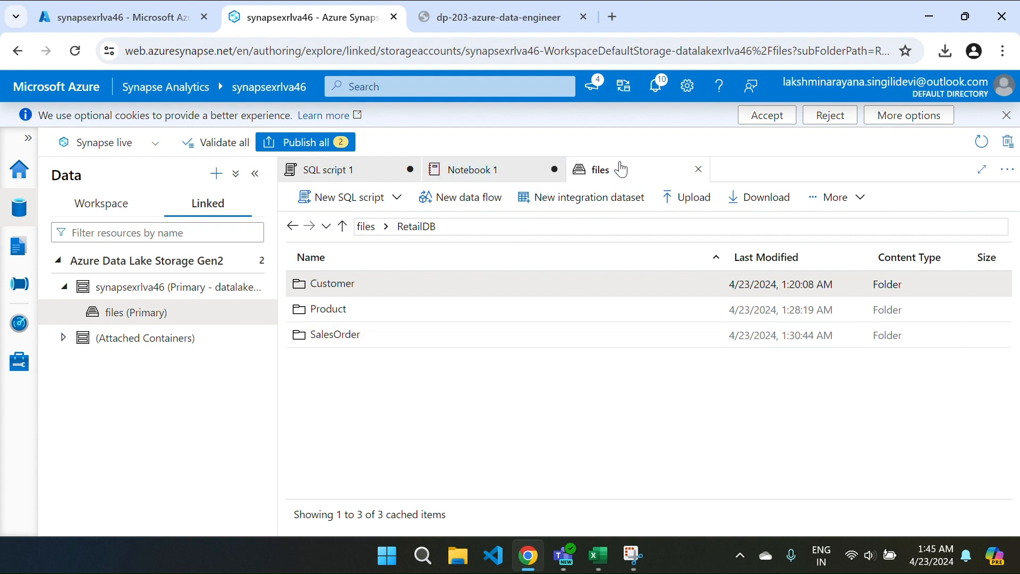
left_click(499, 190)
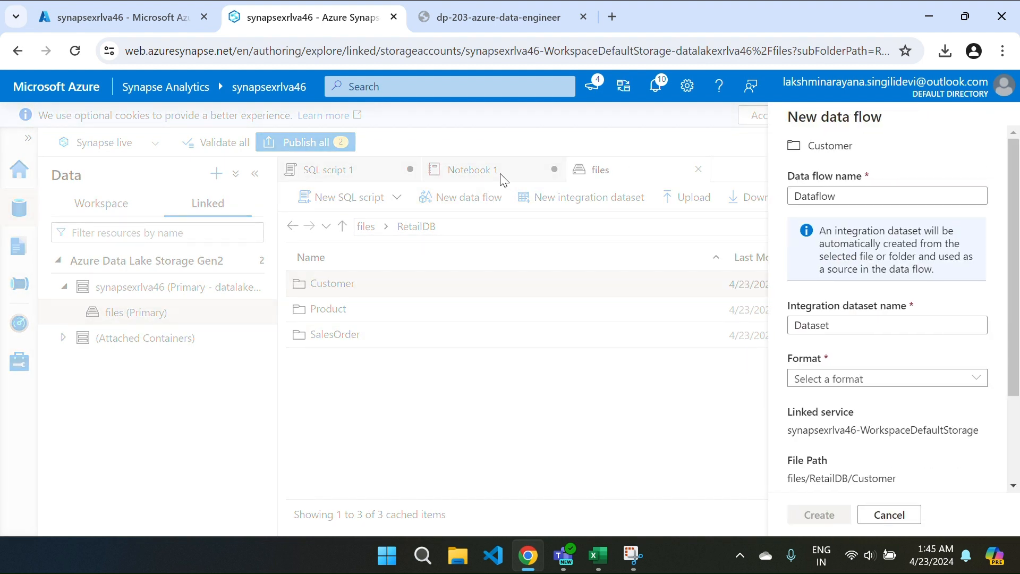
left_click(882, 515)
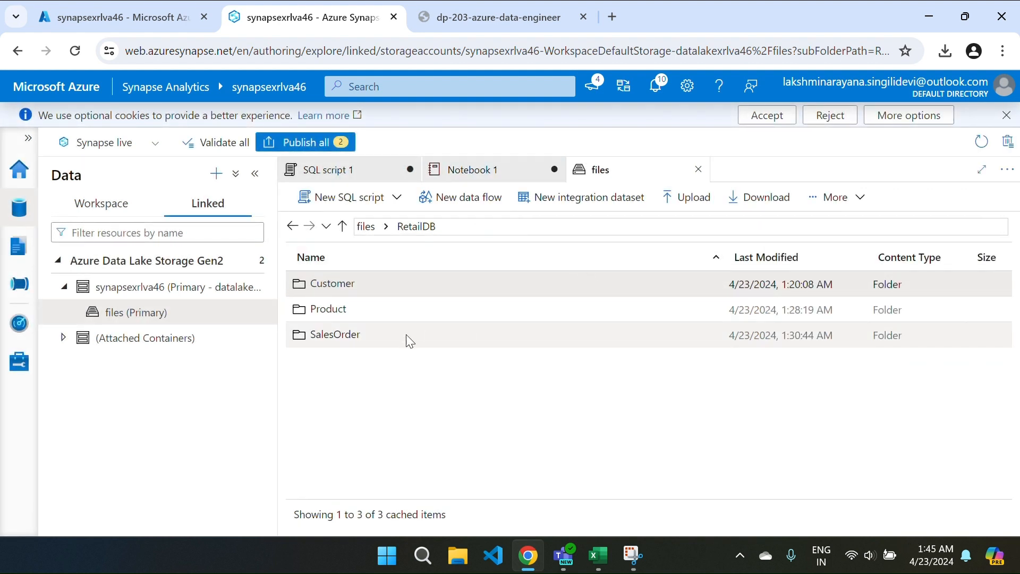
Step: Reopen the SalesOrder folder to confirm the new part file, then return to Notebook 1
left_click(348, 174)
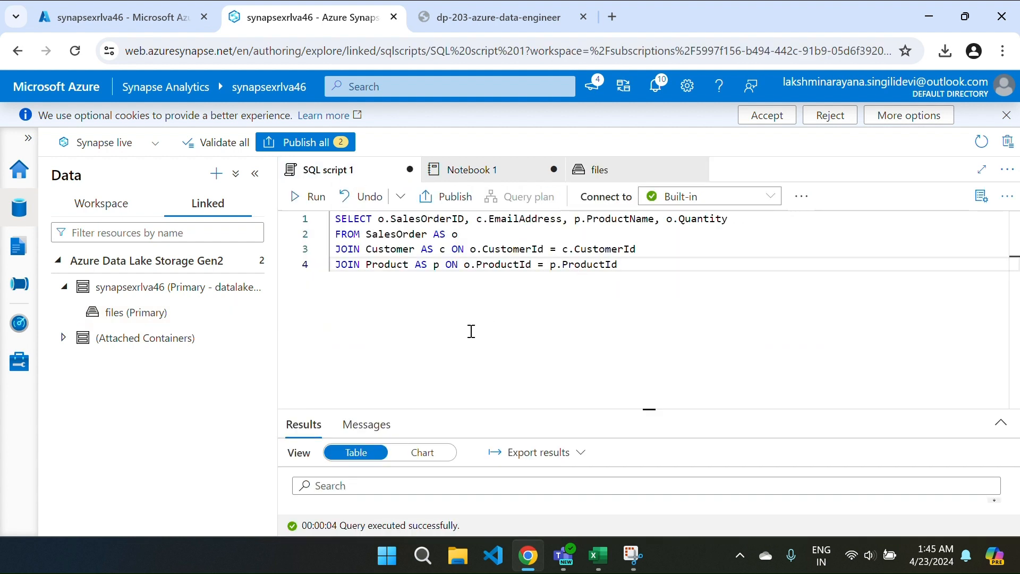
left_click(93, 207)
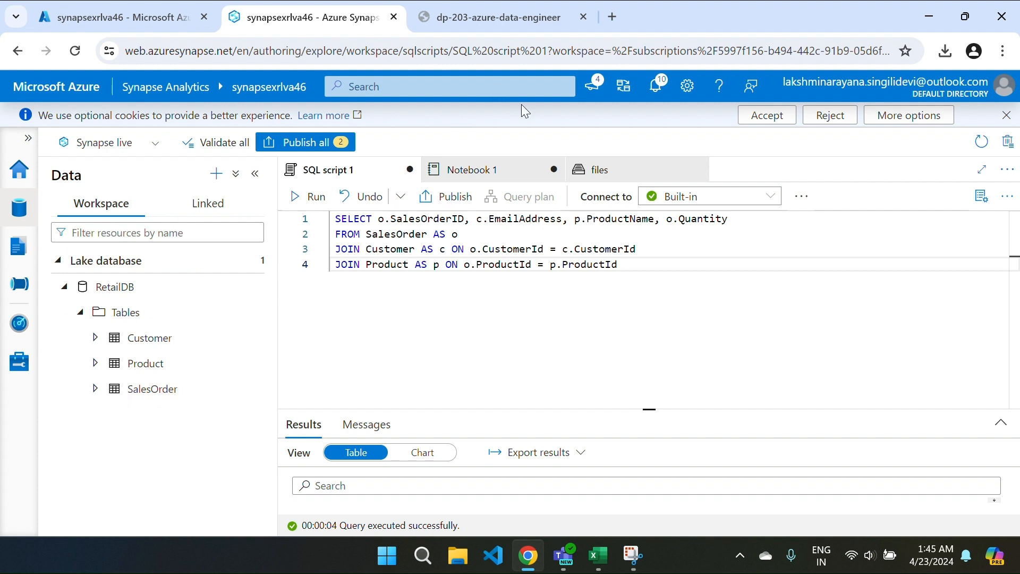
left_click(600, 177)
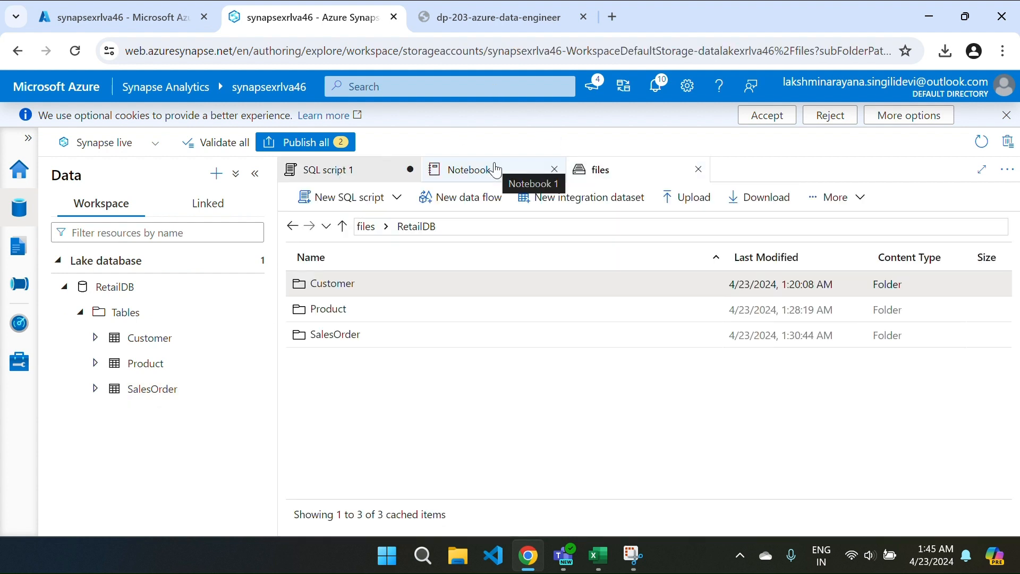
double_click(354, 334)
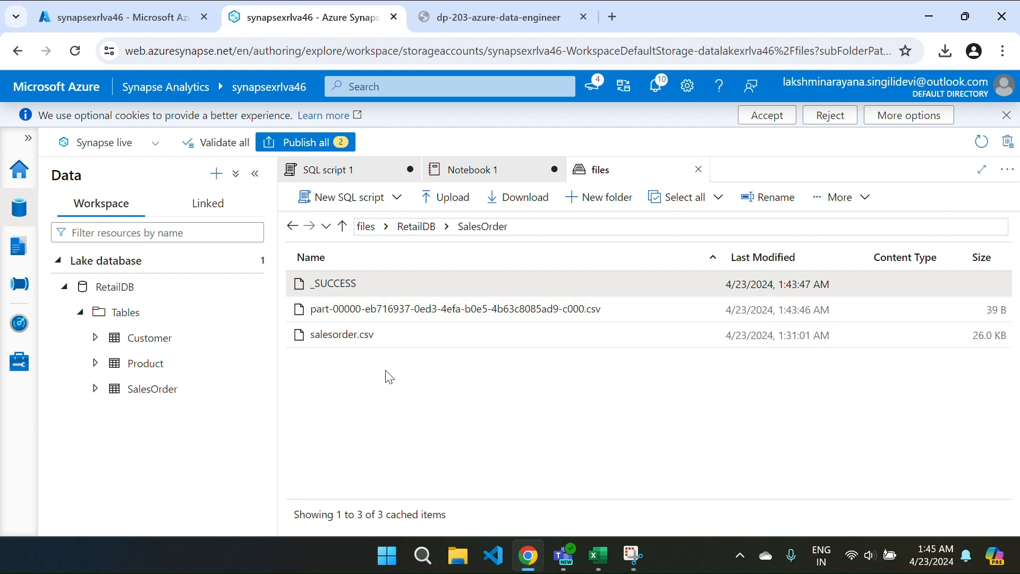
left_click(457, 169)
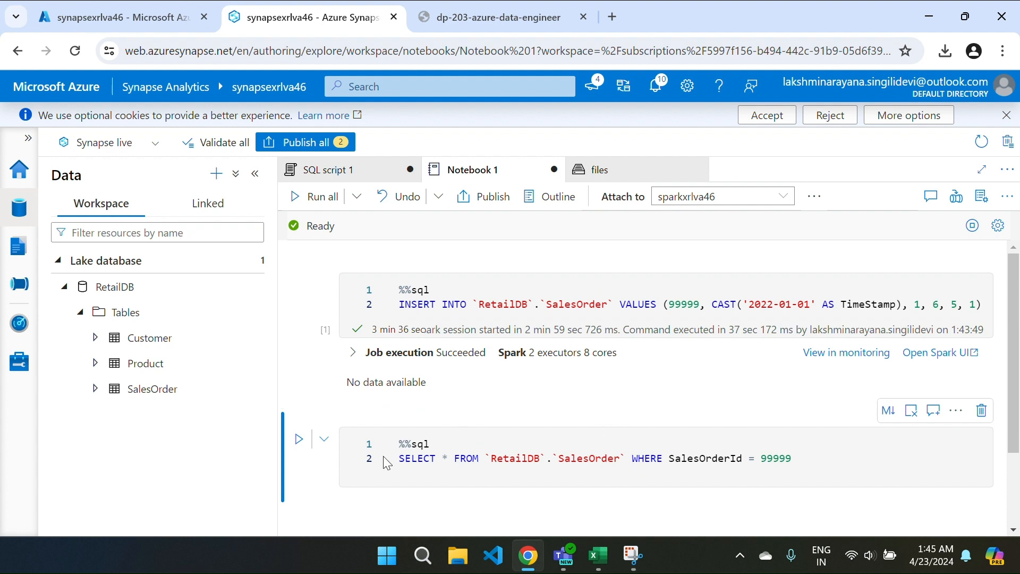
left_click(299, 440)
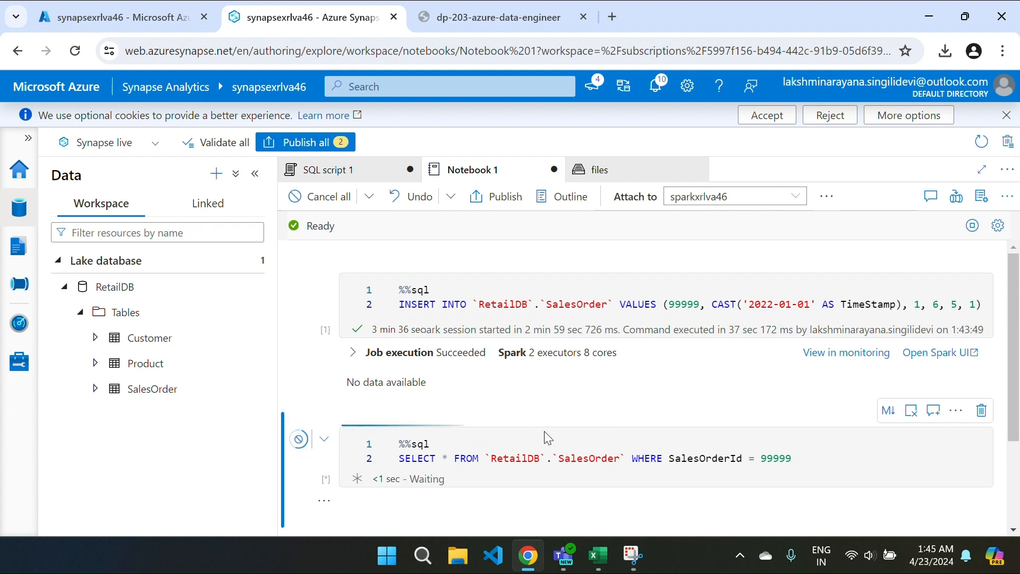
scroll(547, 438, "down", 2)
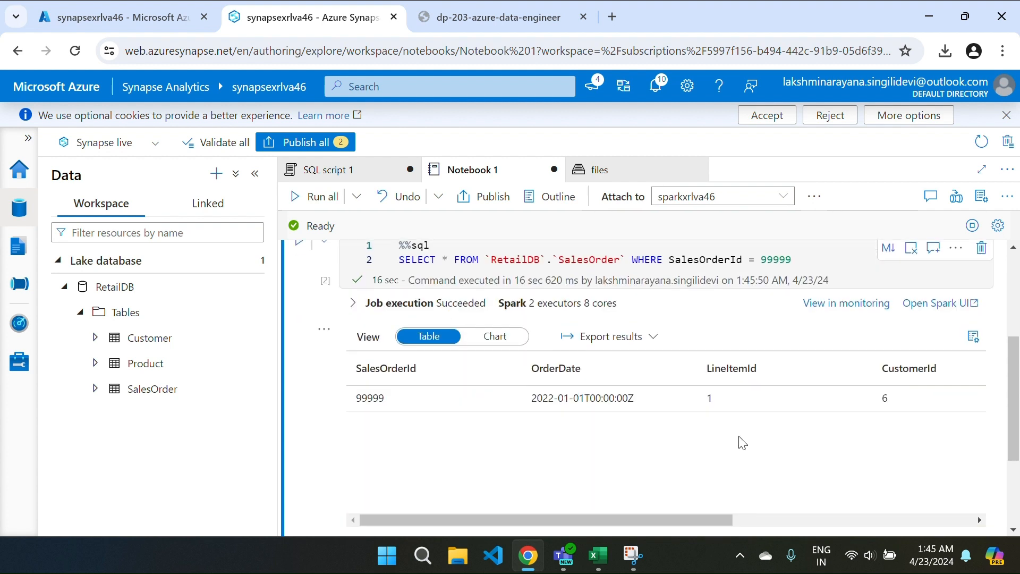
scroll(808, 423, "right", 5)
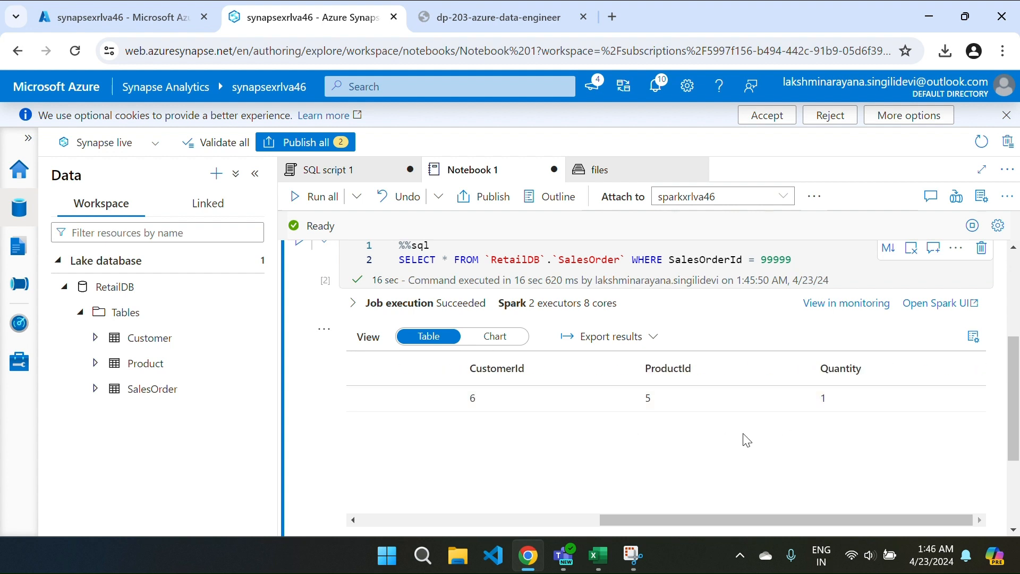
scroll(568, 447, "left", 5)
left_click(131, 393)
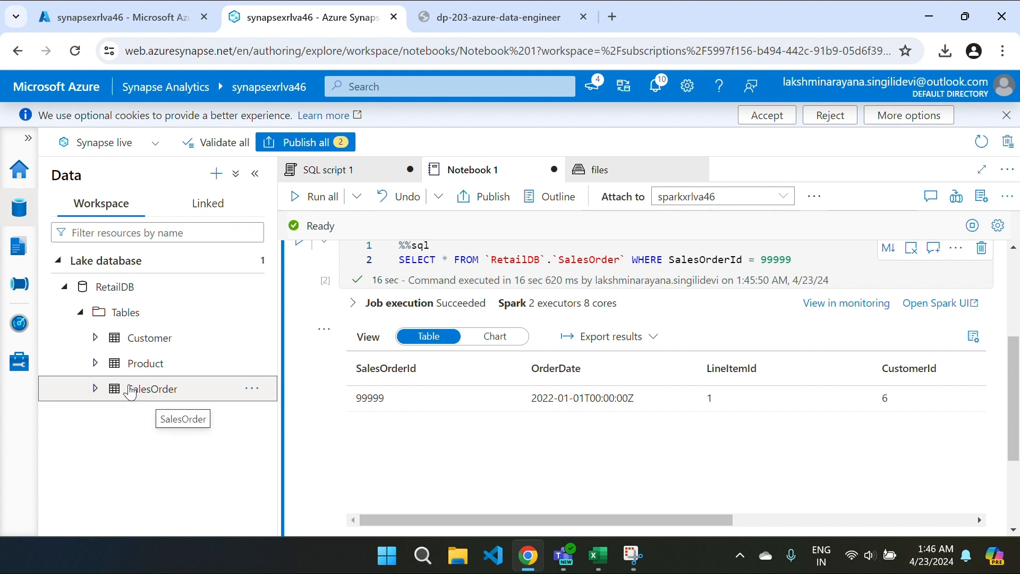
Step: Run a Select TOP 100 rows script on SalesOrder via serverless SQL, widening the results to show order 99999
left_click(251, 390)
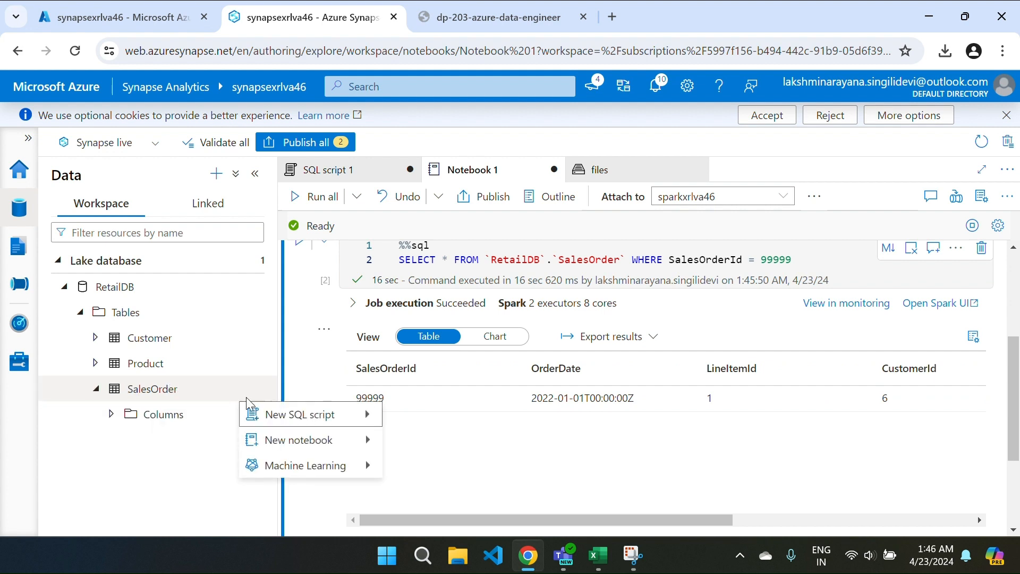
mouse_move(298, 415)
left_click(406, 421)
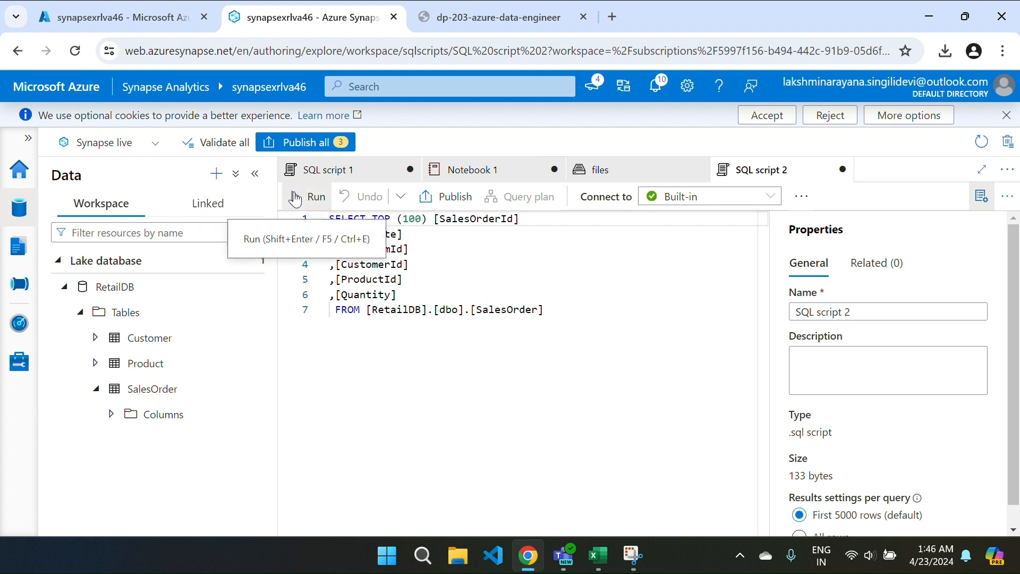
left_click(314, 202)
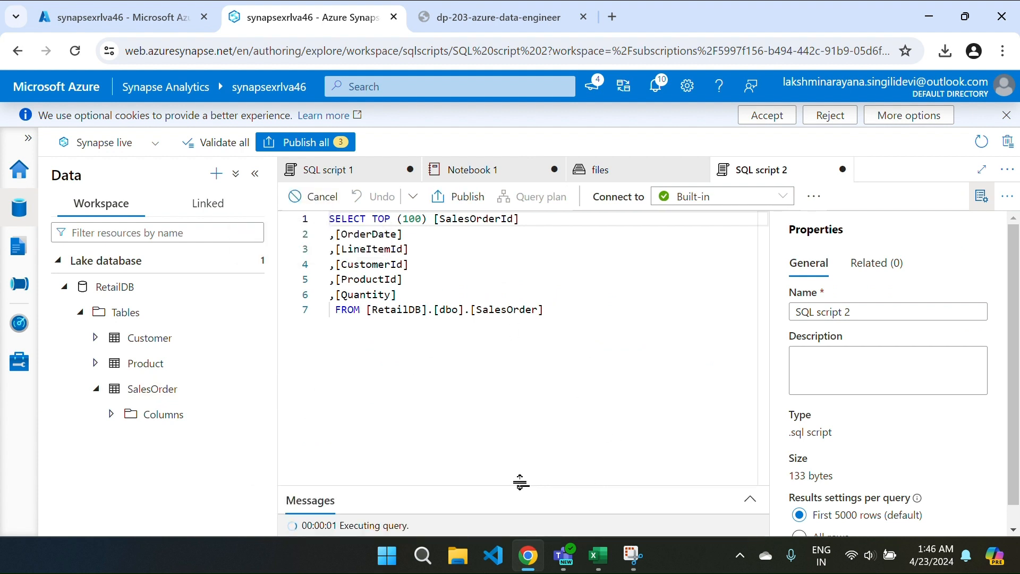
left_click_drag(521, 483, 488, 318)
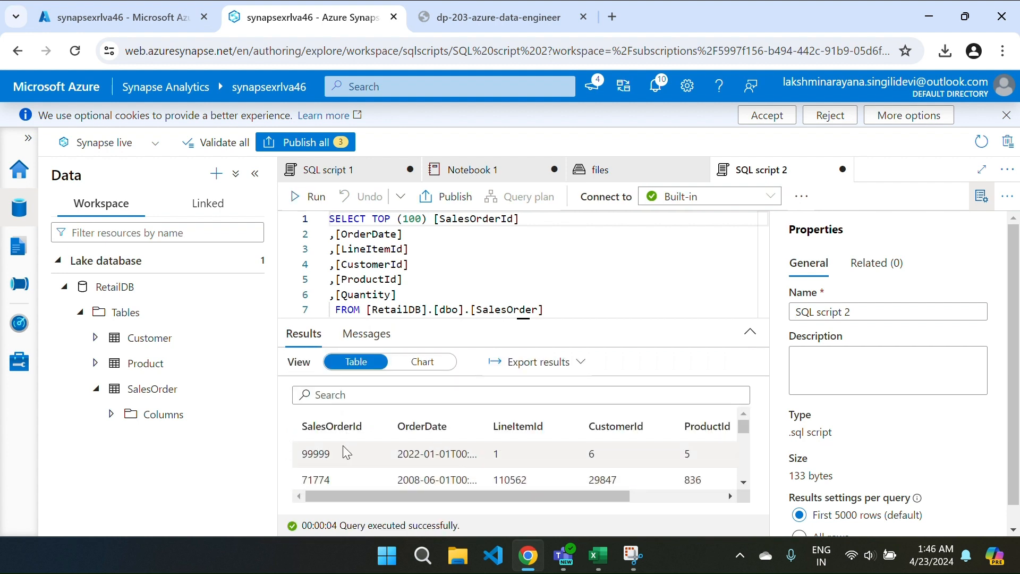
scroll(657, 457, "right", 3)
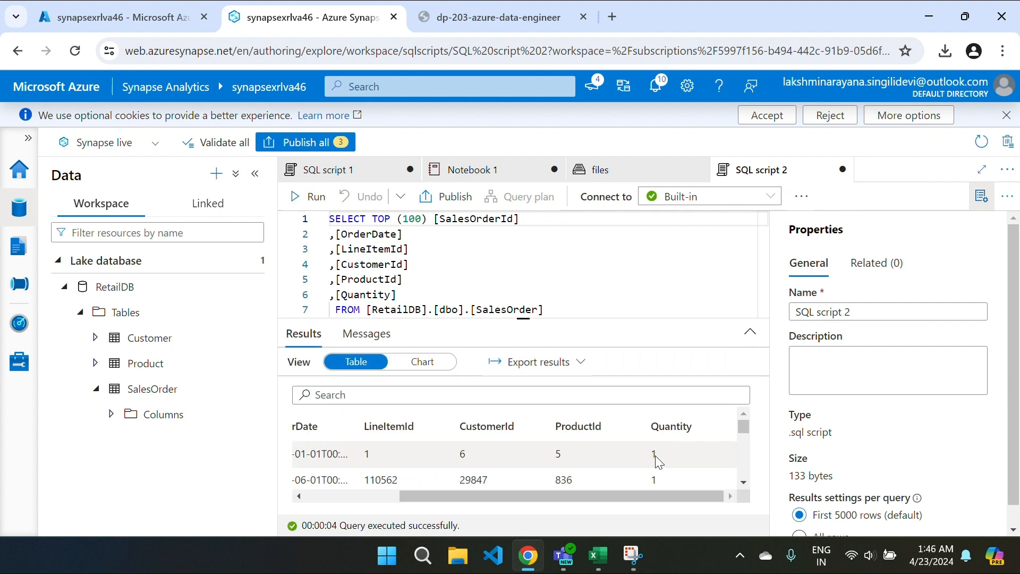
scroll(657, 457, "left", 4)
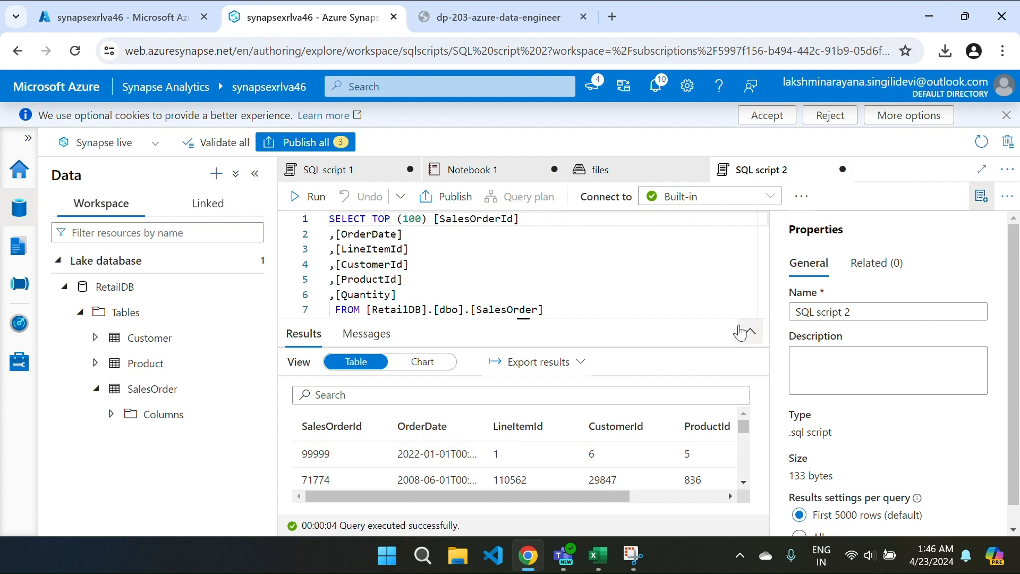
left_click(982, 197)
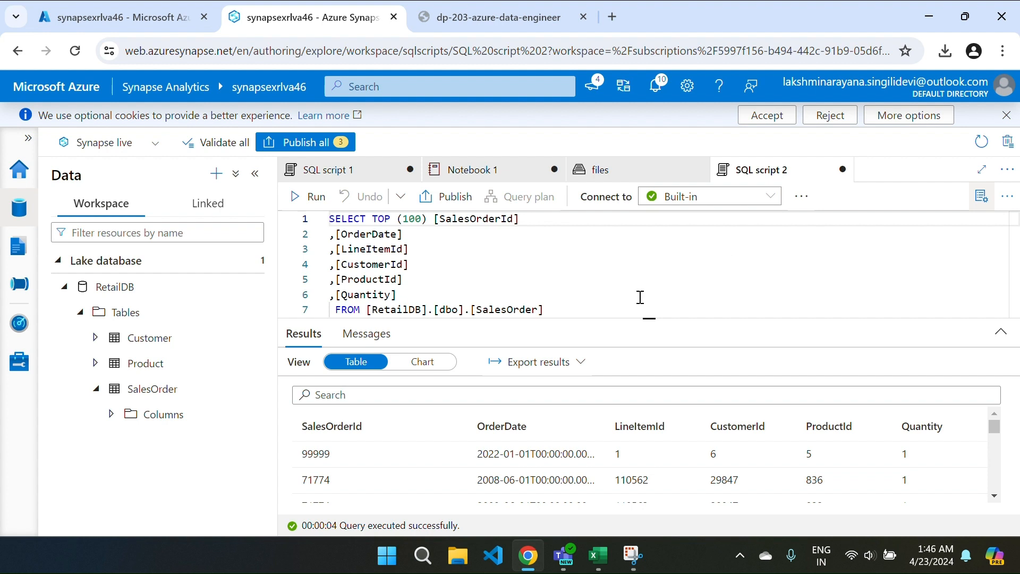
Step: Publish Notebook 1, SQL script 1 and SQL script 2, confirming success in the notifications
left_click(288, 143)
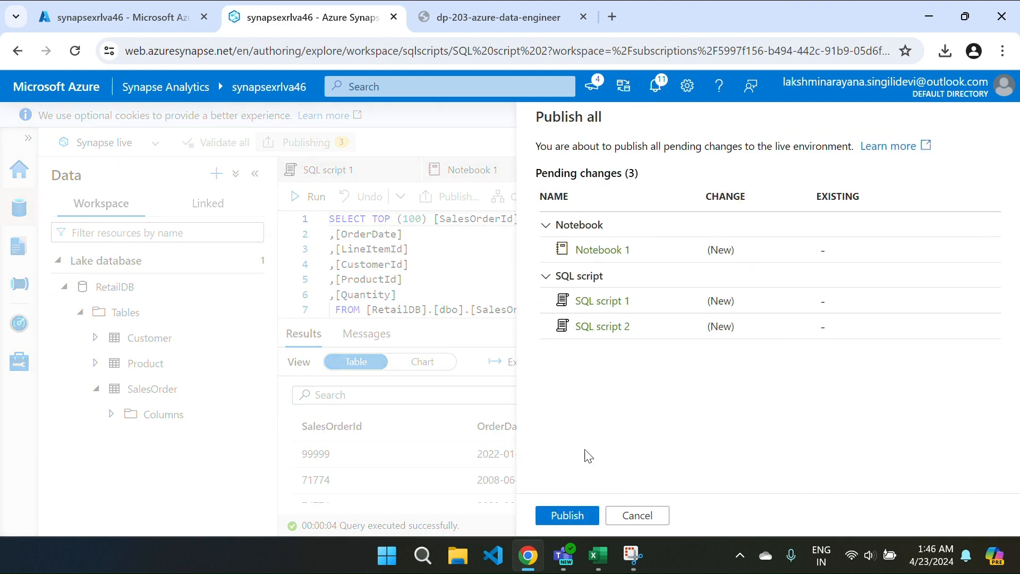
left_click(567, 515)
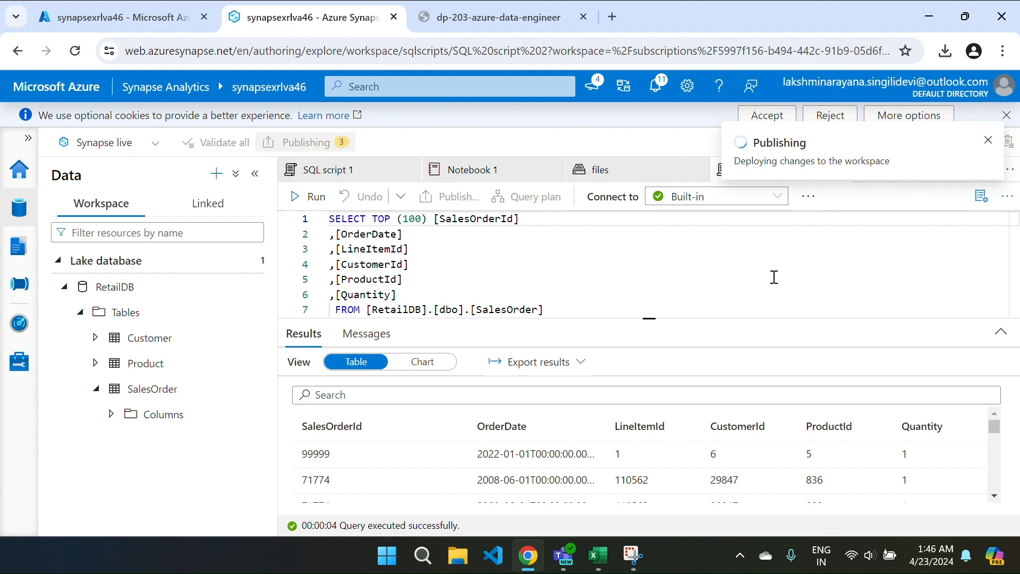
left_click(657, 93)
scroll(785, 399, "down", 10)
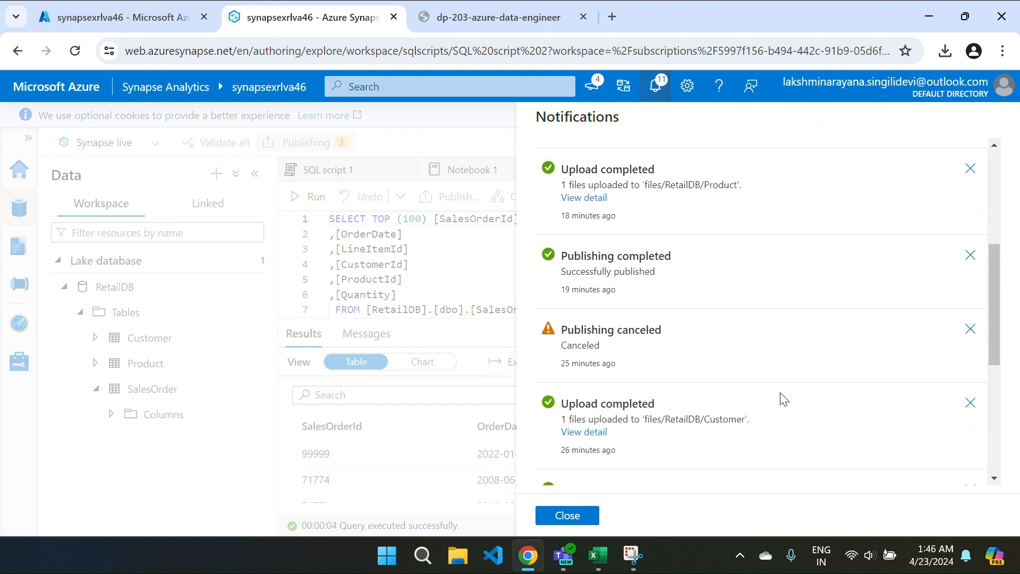
scroll(785, 399, "down", 2)
scroll(785, 399, "up", 6)
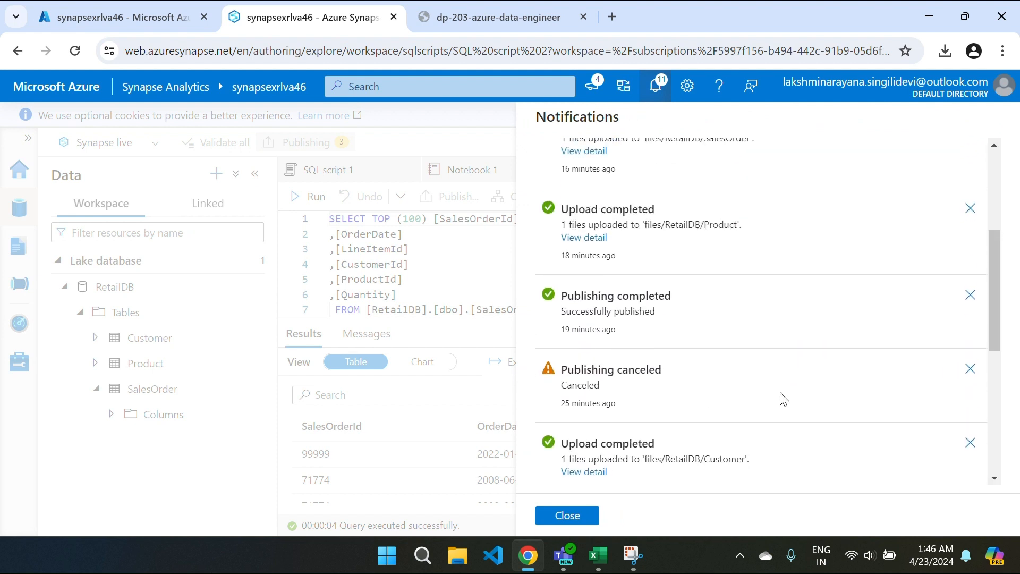
scroll(780, 399, "up", 3)
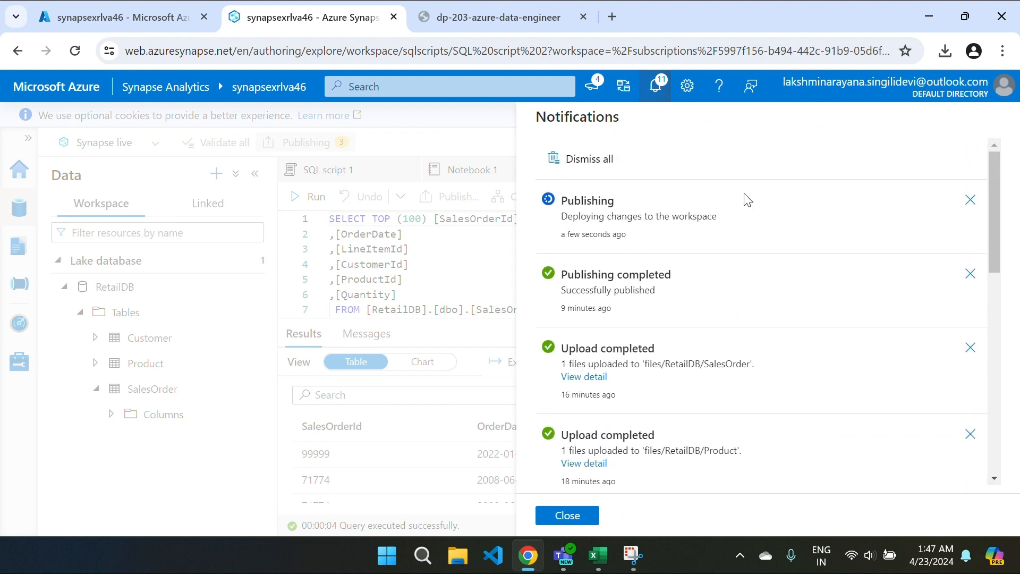
left_click(565, 516)
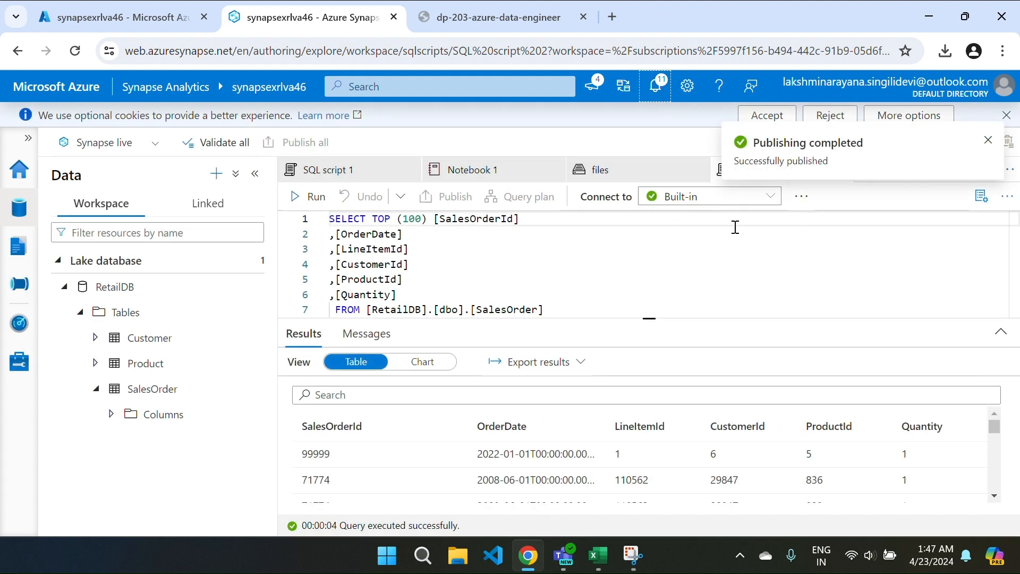